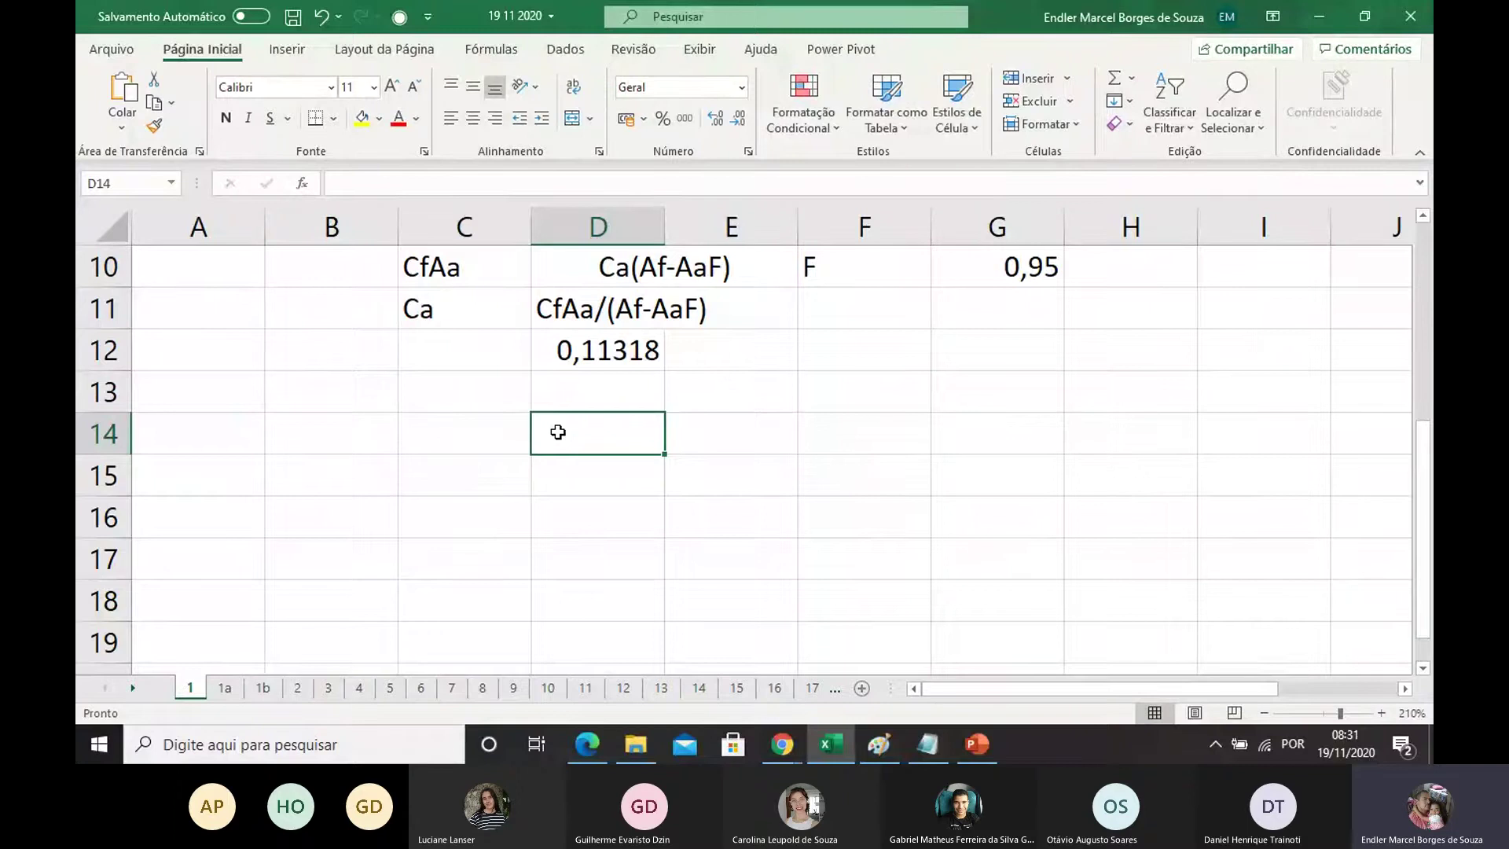
Step: Enter a rule-of-three example in C14:D15, with 100 and 100% in the first row and 20 and x in the second
click(473, 428)
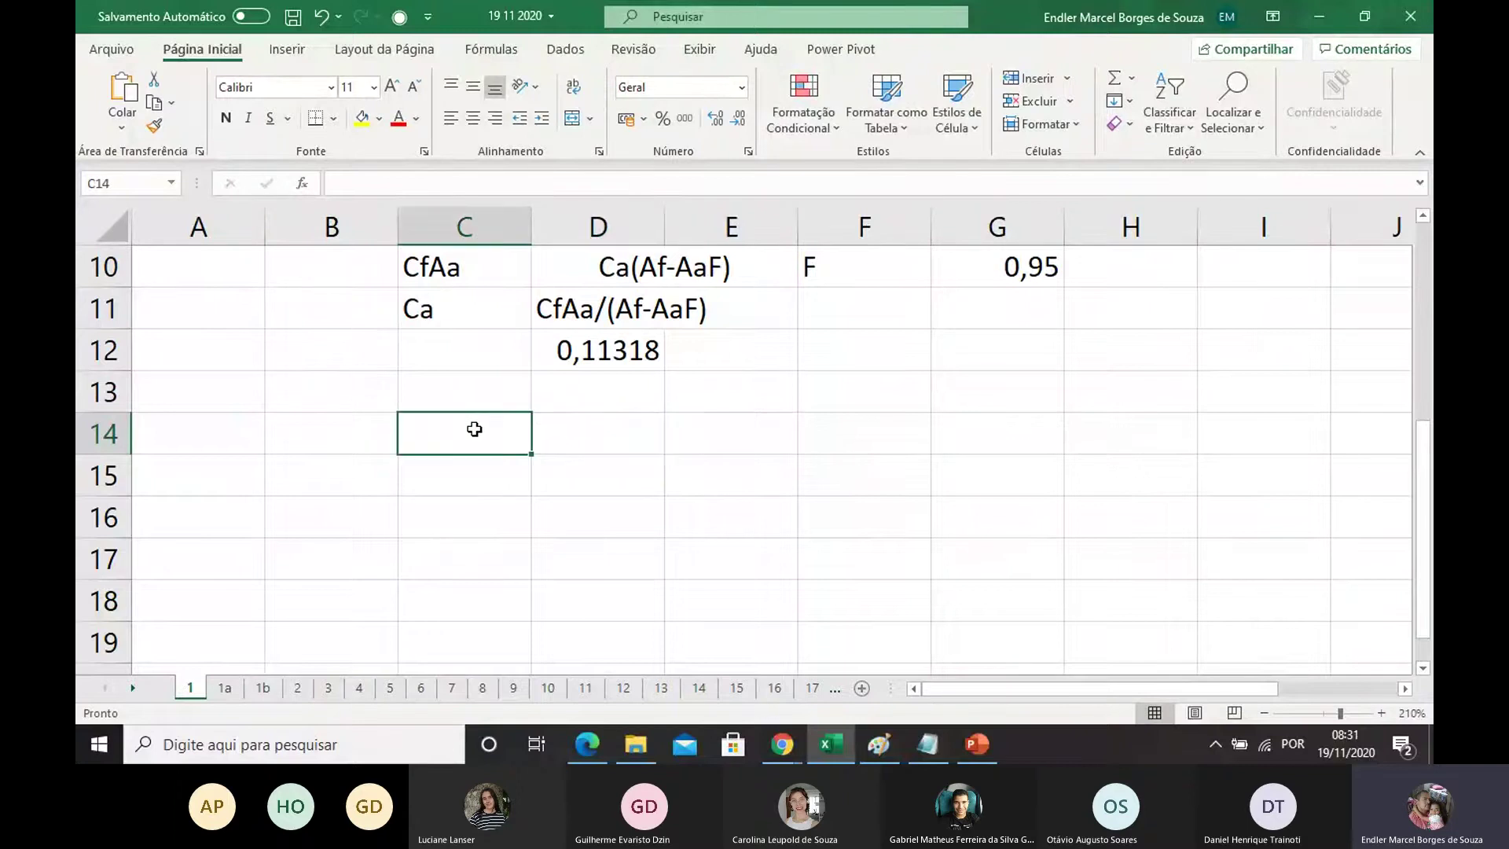
text(100)
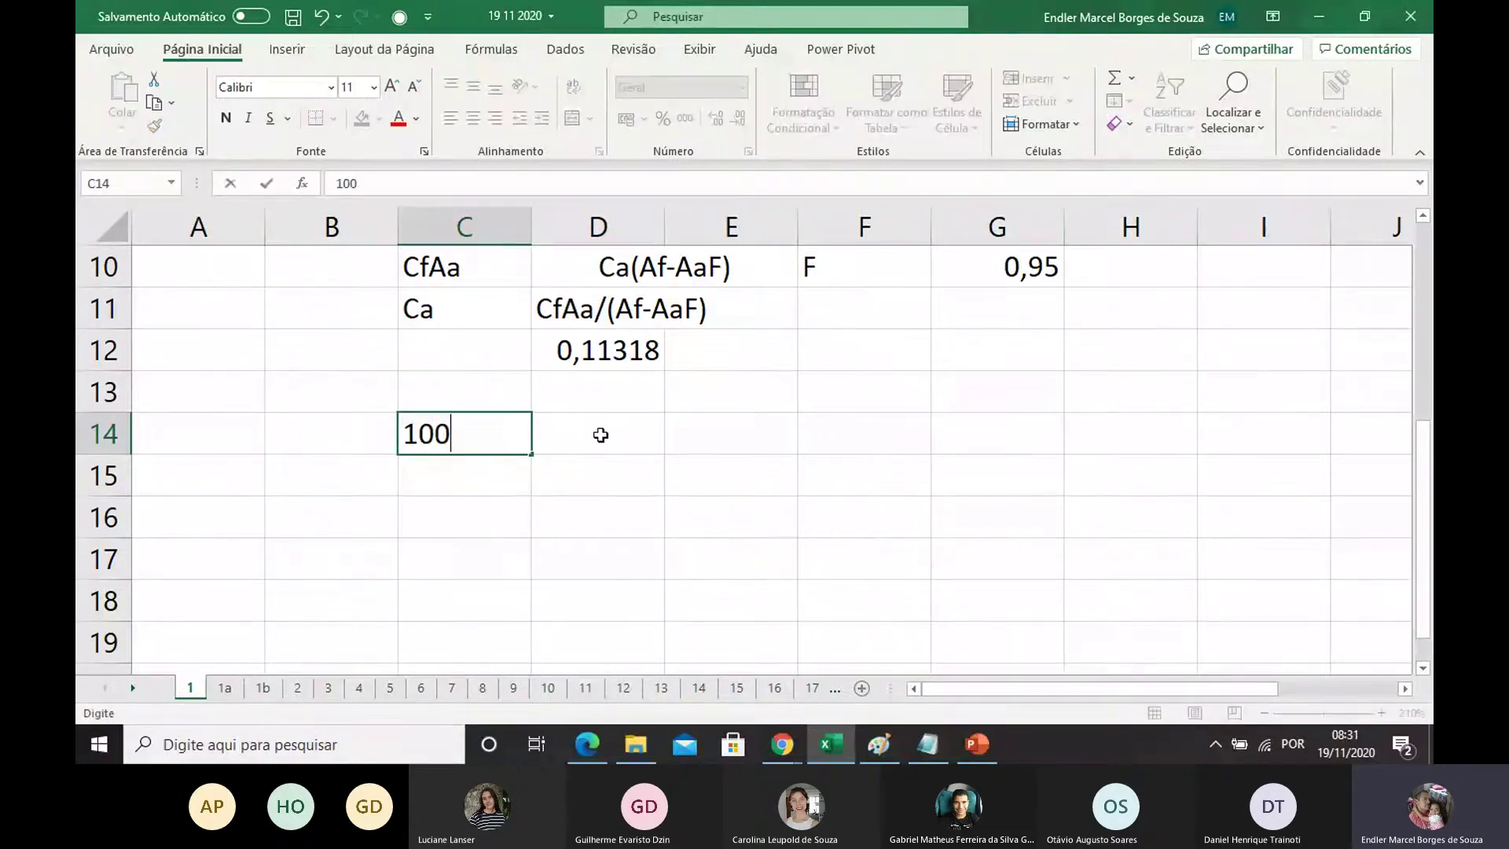
click(600, 433)
text(1000)
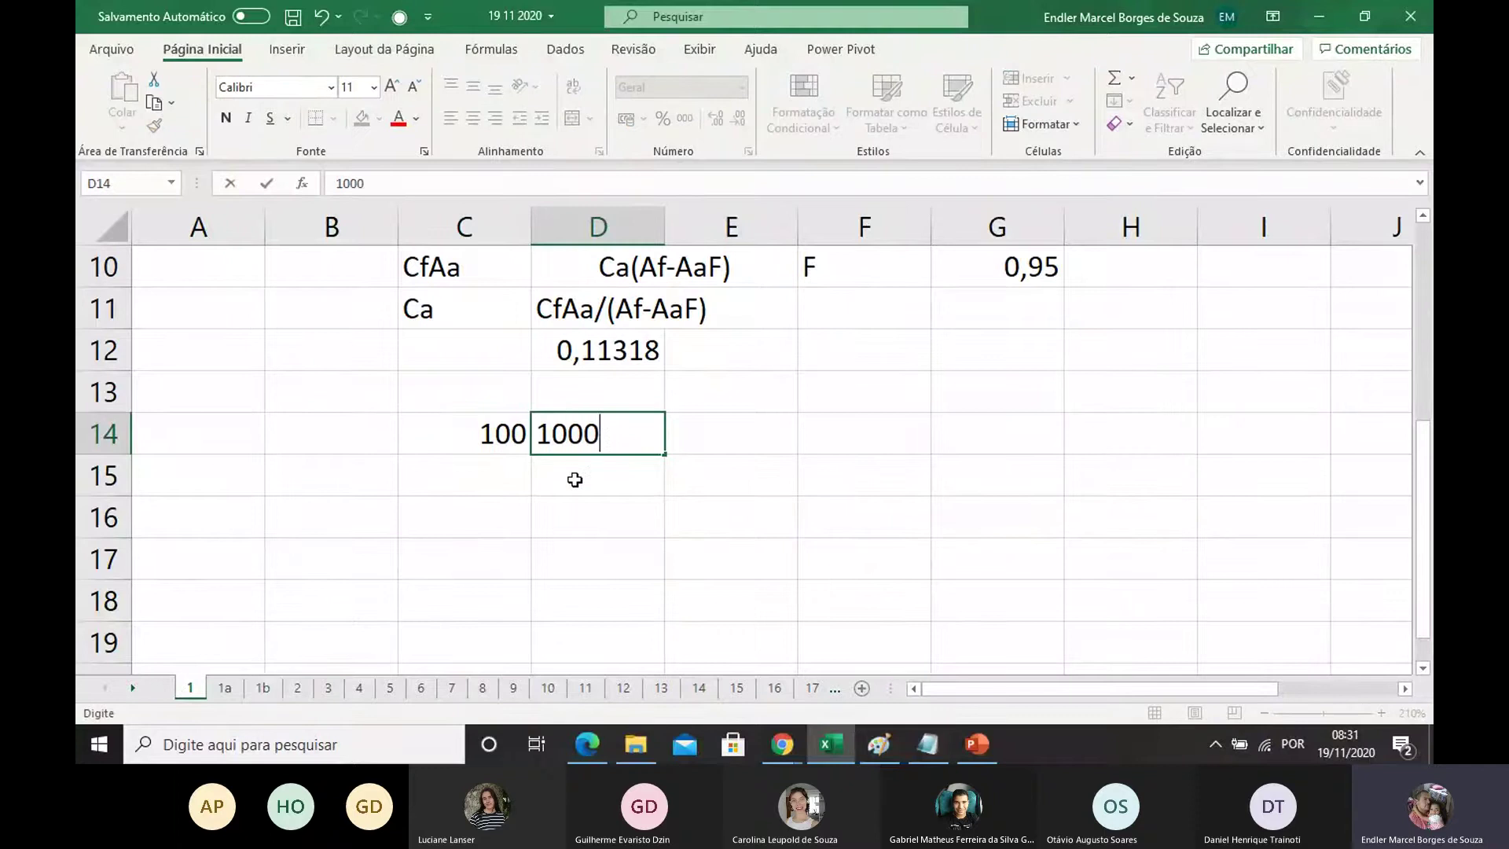
key(BackSpace)
text(%)
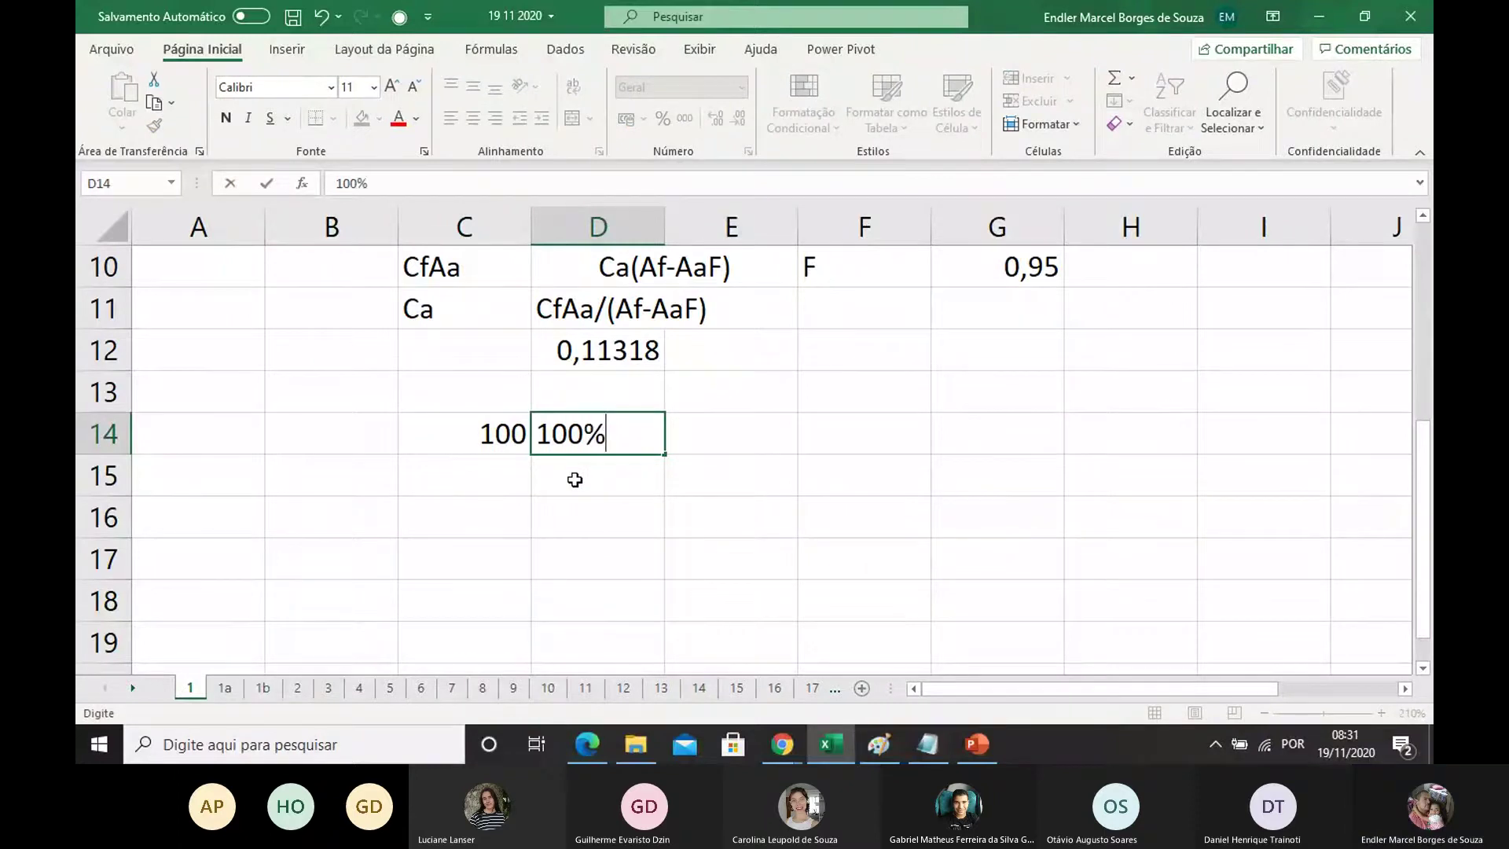
click(515, 483)
text(20)
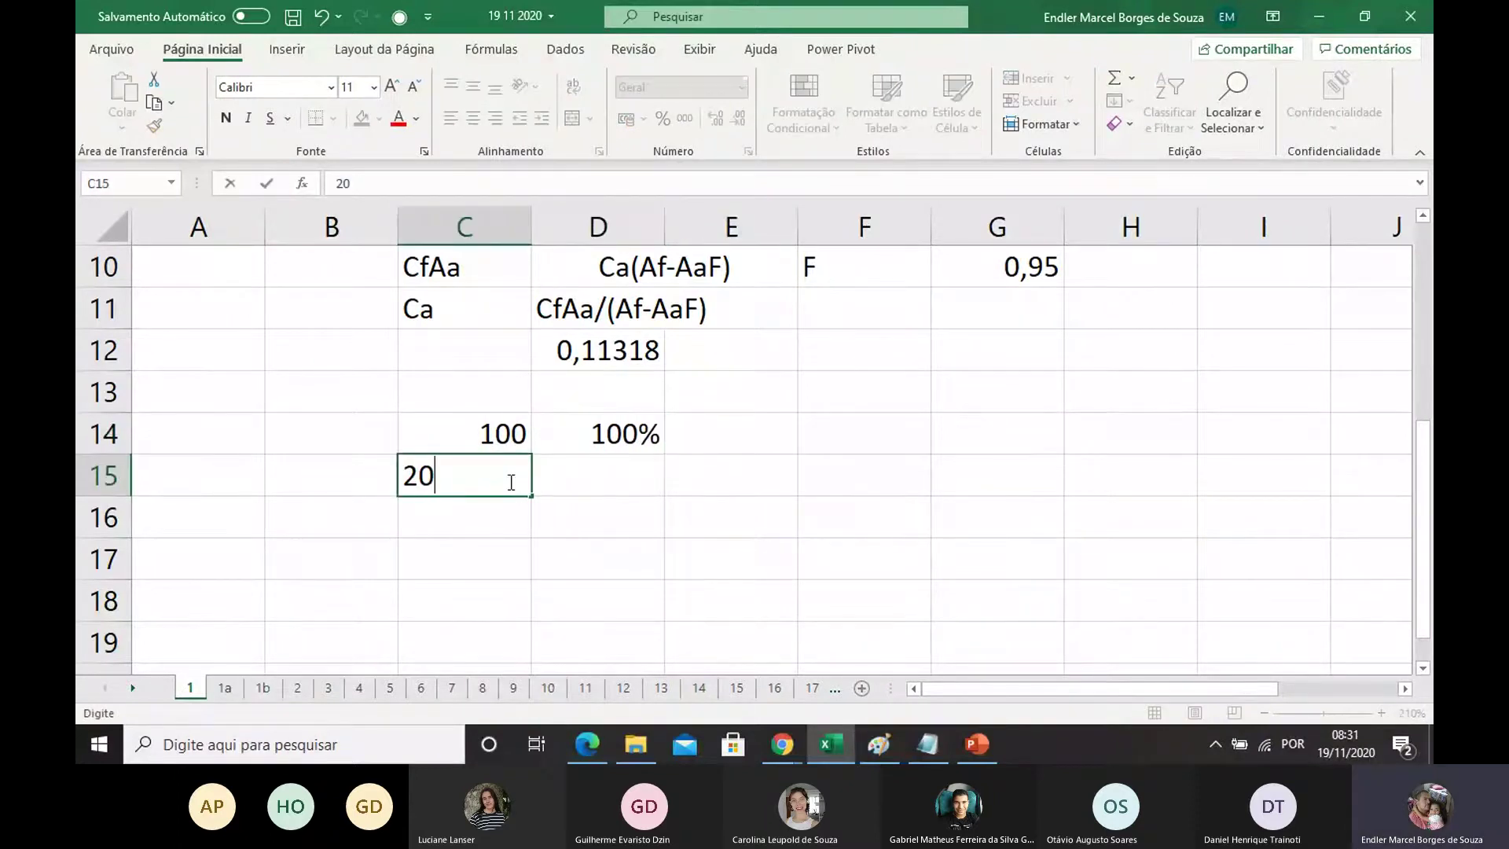
click(597, 482)
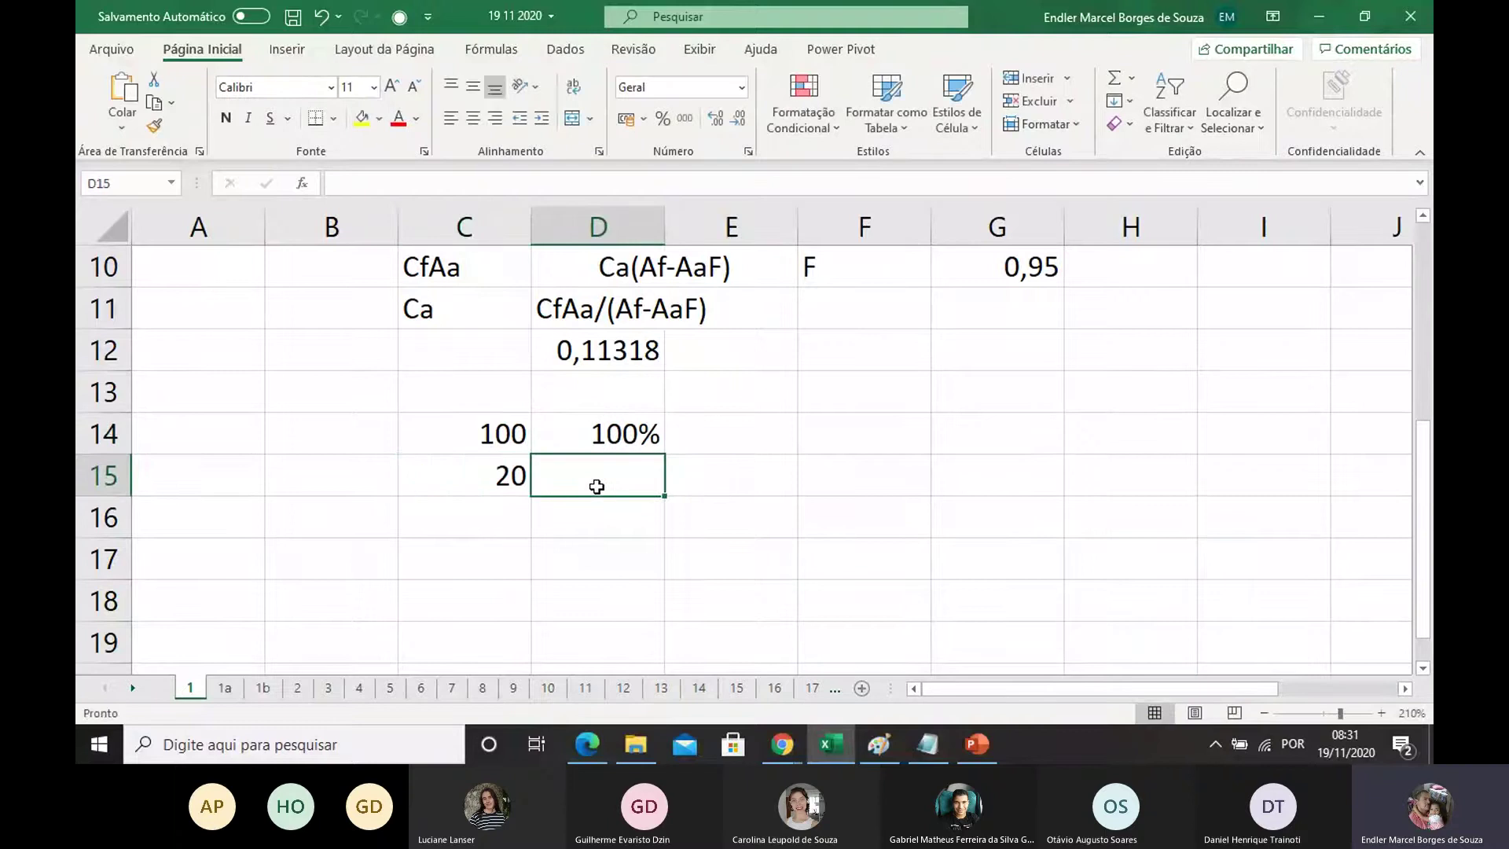
text(x)
click(634, 585)
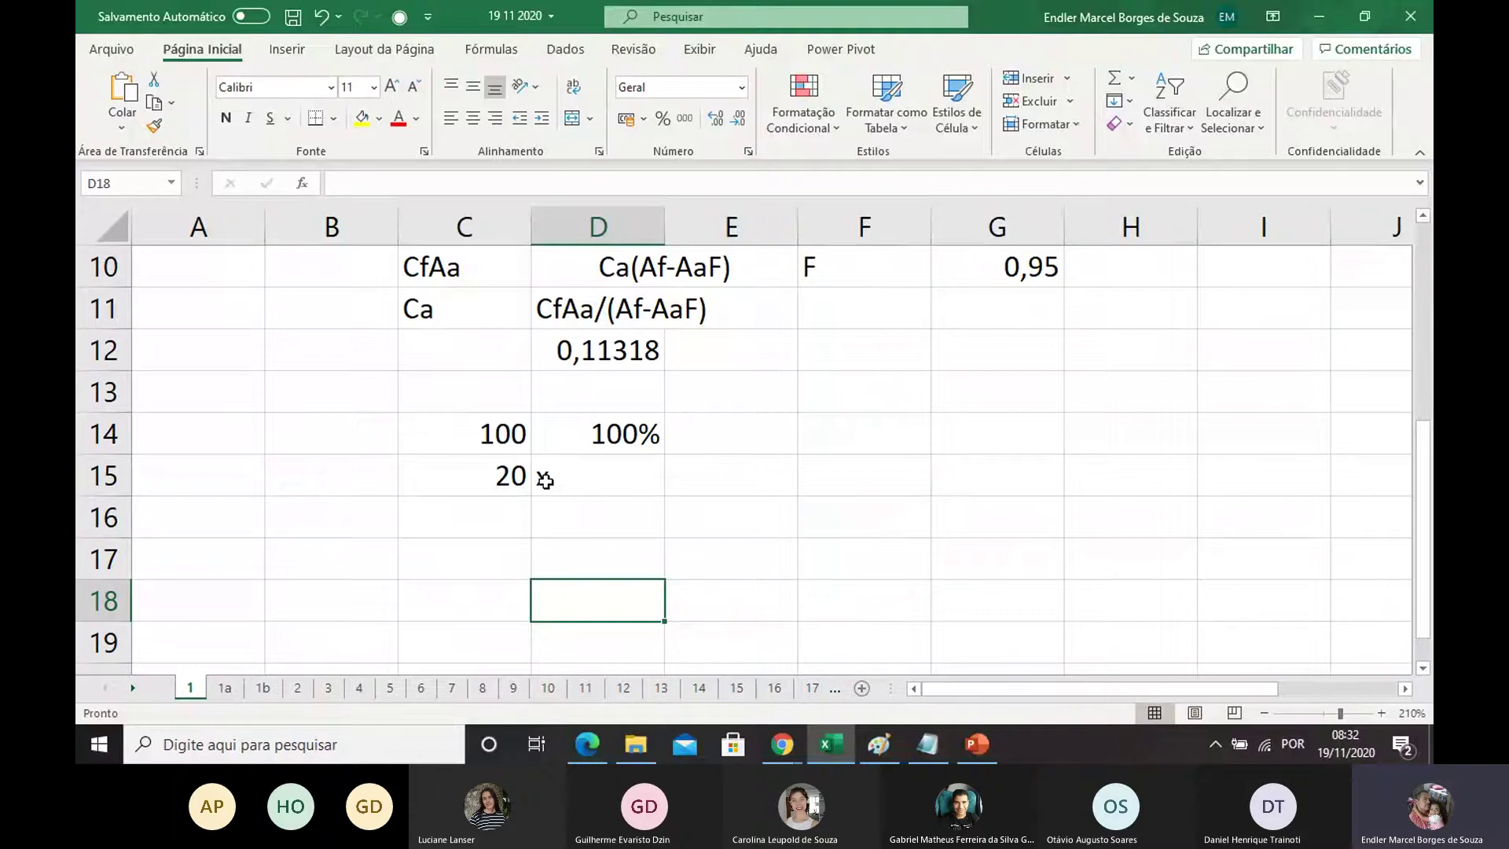
Step: Select the example in C14:D15, then highlight "Na+ fornece um sinal de 4,27 mV" in the problem statement
mouse_move(472, 433)
mouse_down()
mouse_move(592, 461)
mouse_move(598, 481)
mouse_up()
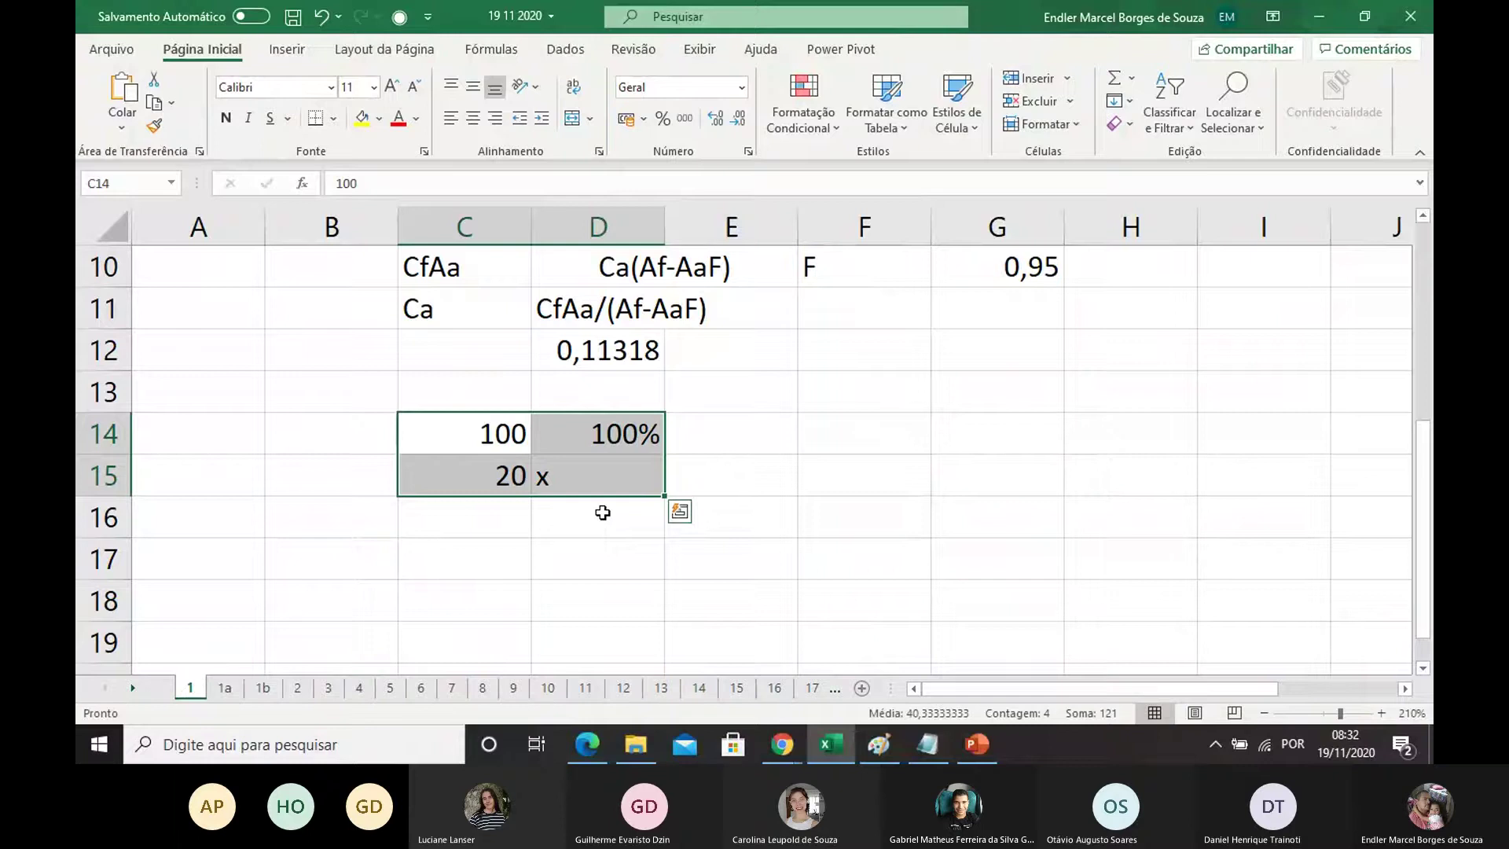
scroll(602, 513, up, 3)
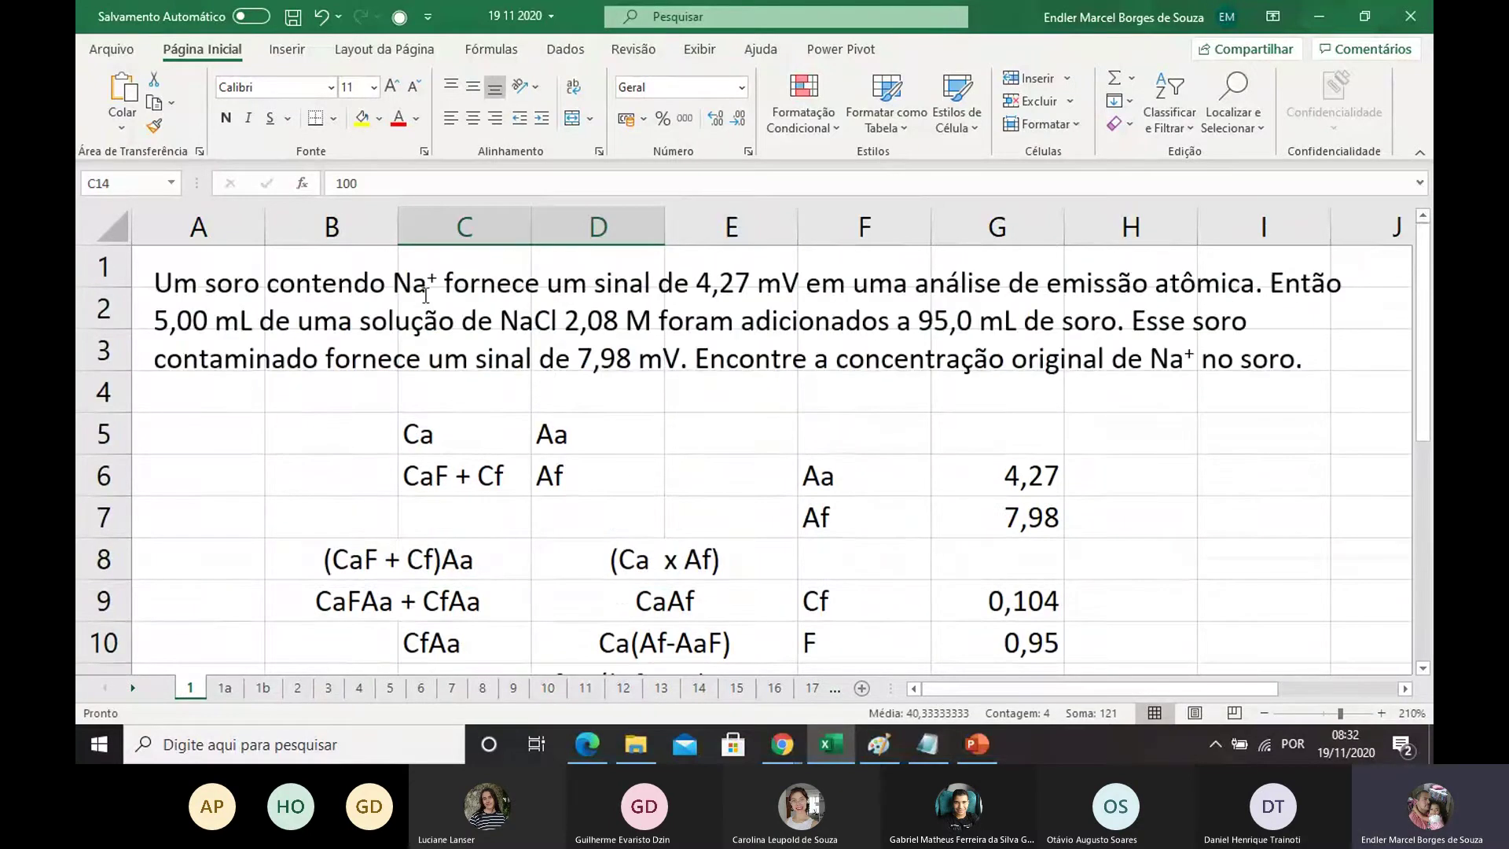
drag(394, 281, 798, 282)
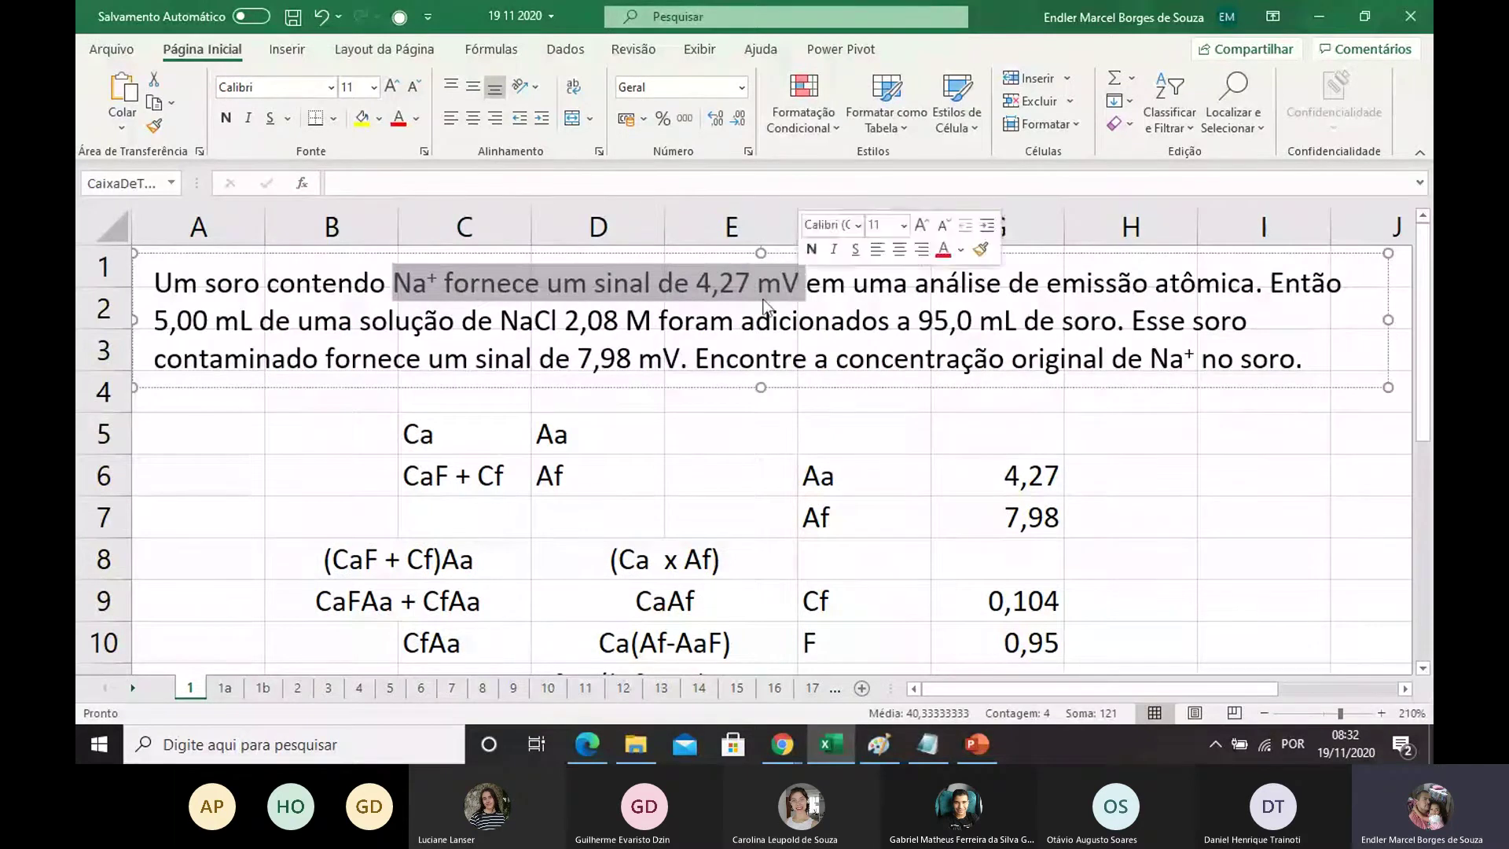
Step: Clear the rule-of-three example from cells C14:D15
scroll(546, 349, down, 1)
scroll(546, 349, down, 3)
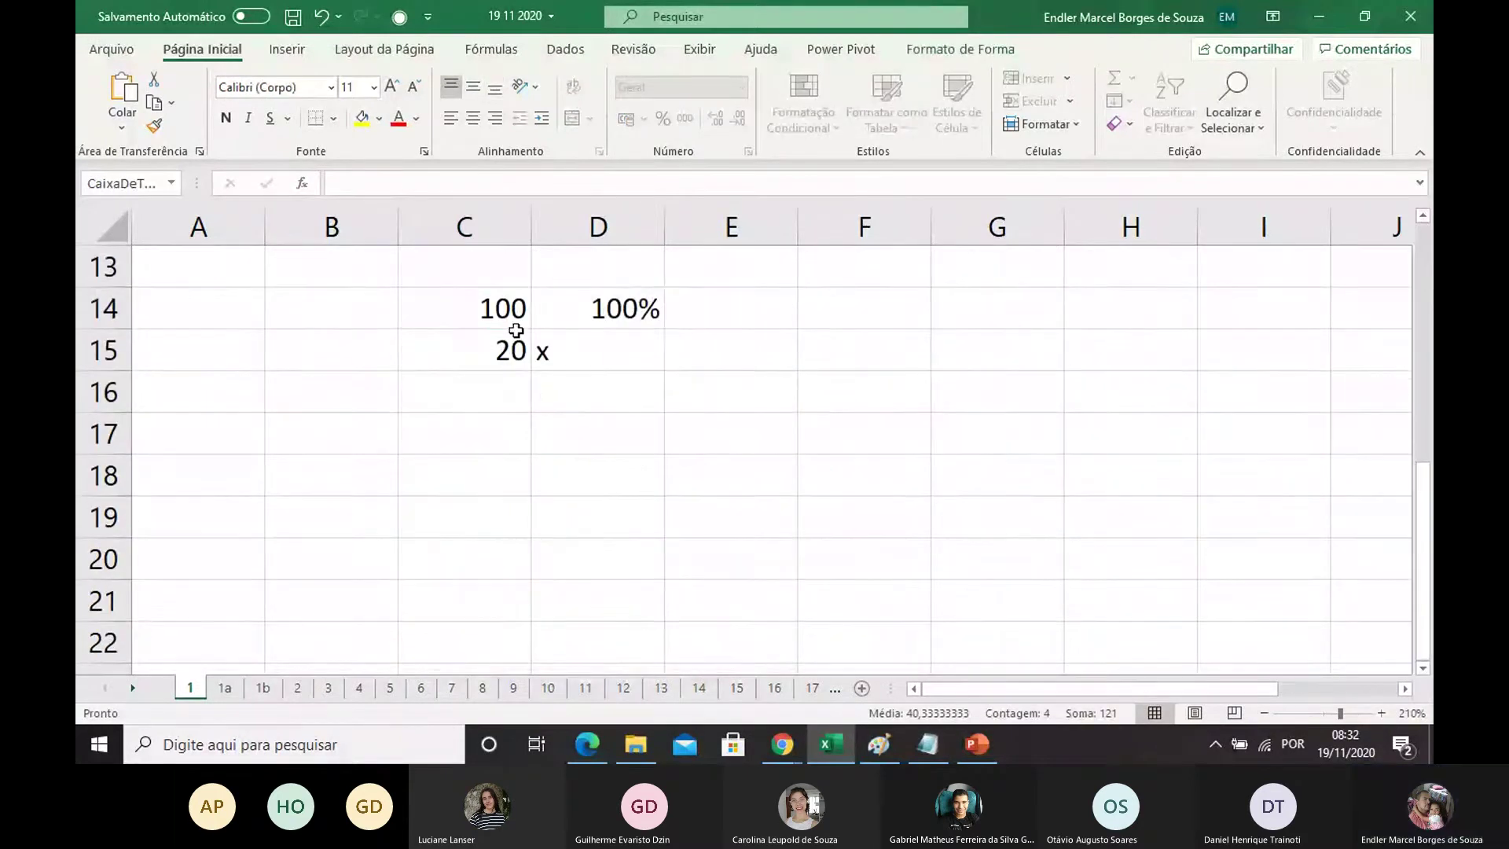
drag(502, 327, 566, 333)
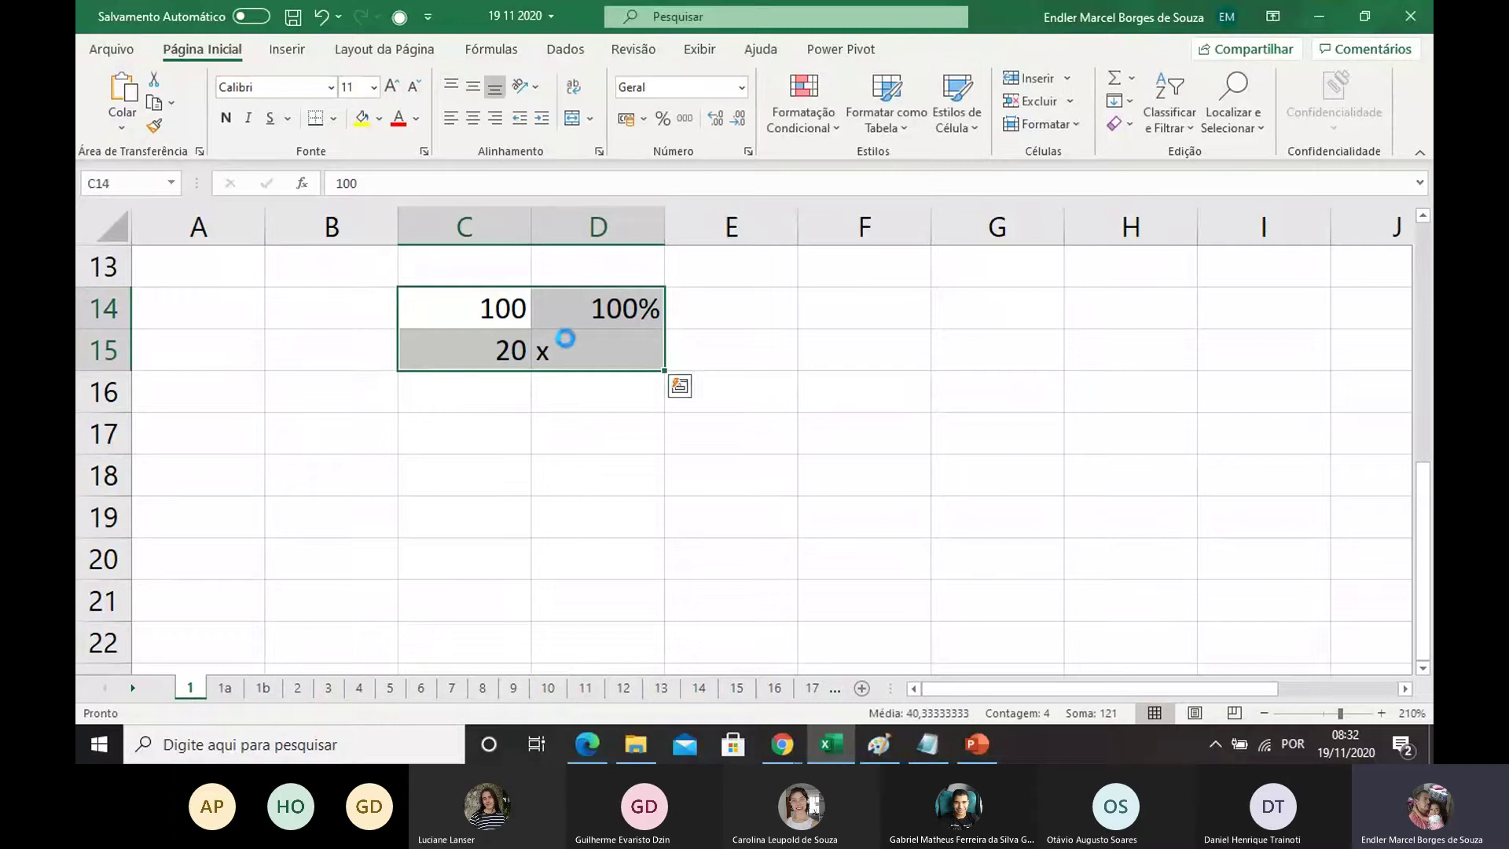
key(Delete)
click(554, 346)
Step: Enter the label Ca in cell C14 to start a new proportion below the earlier calculation
click(475, 312)
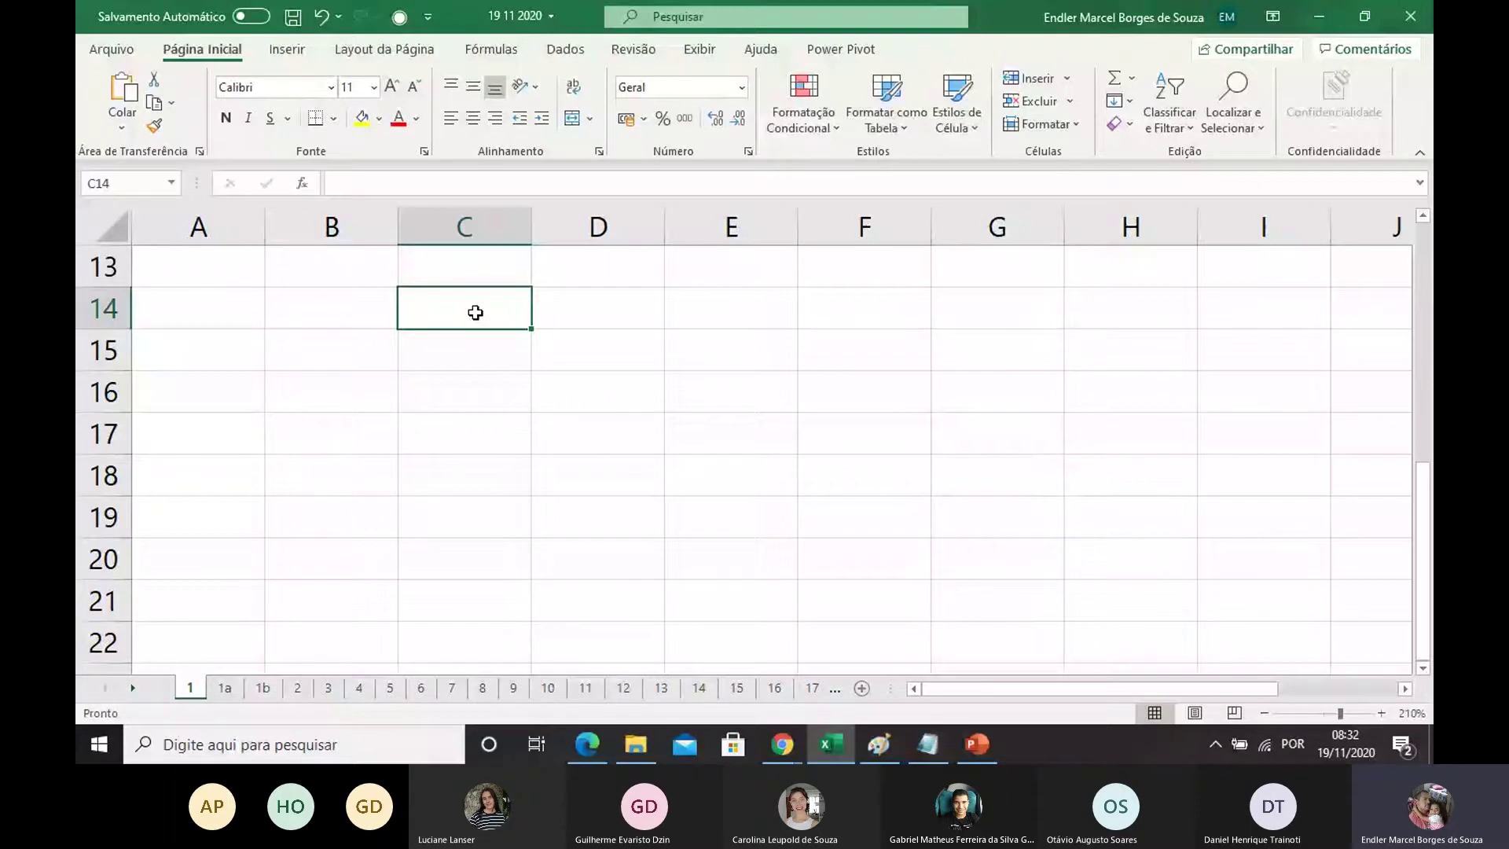
click(519, 340)
click(491, 303)
text(Ca)
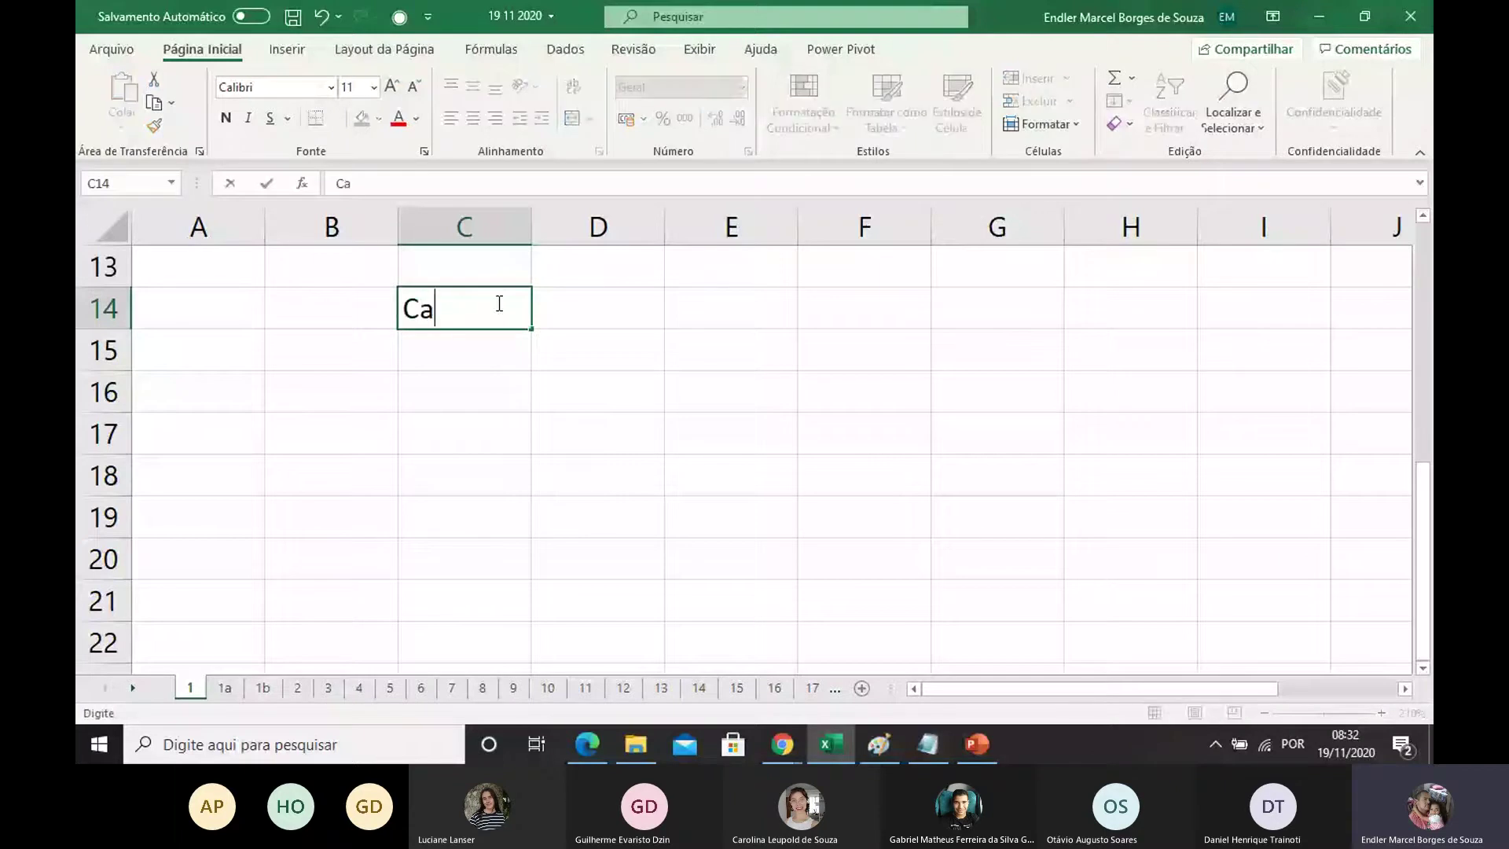
key(Return)
Step: Start the list of variables by entering Ca in F14 and a question mark in G14
click(865, 306)
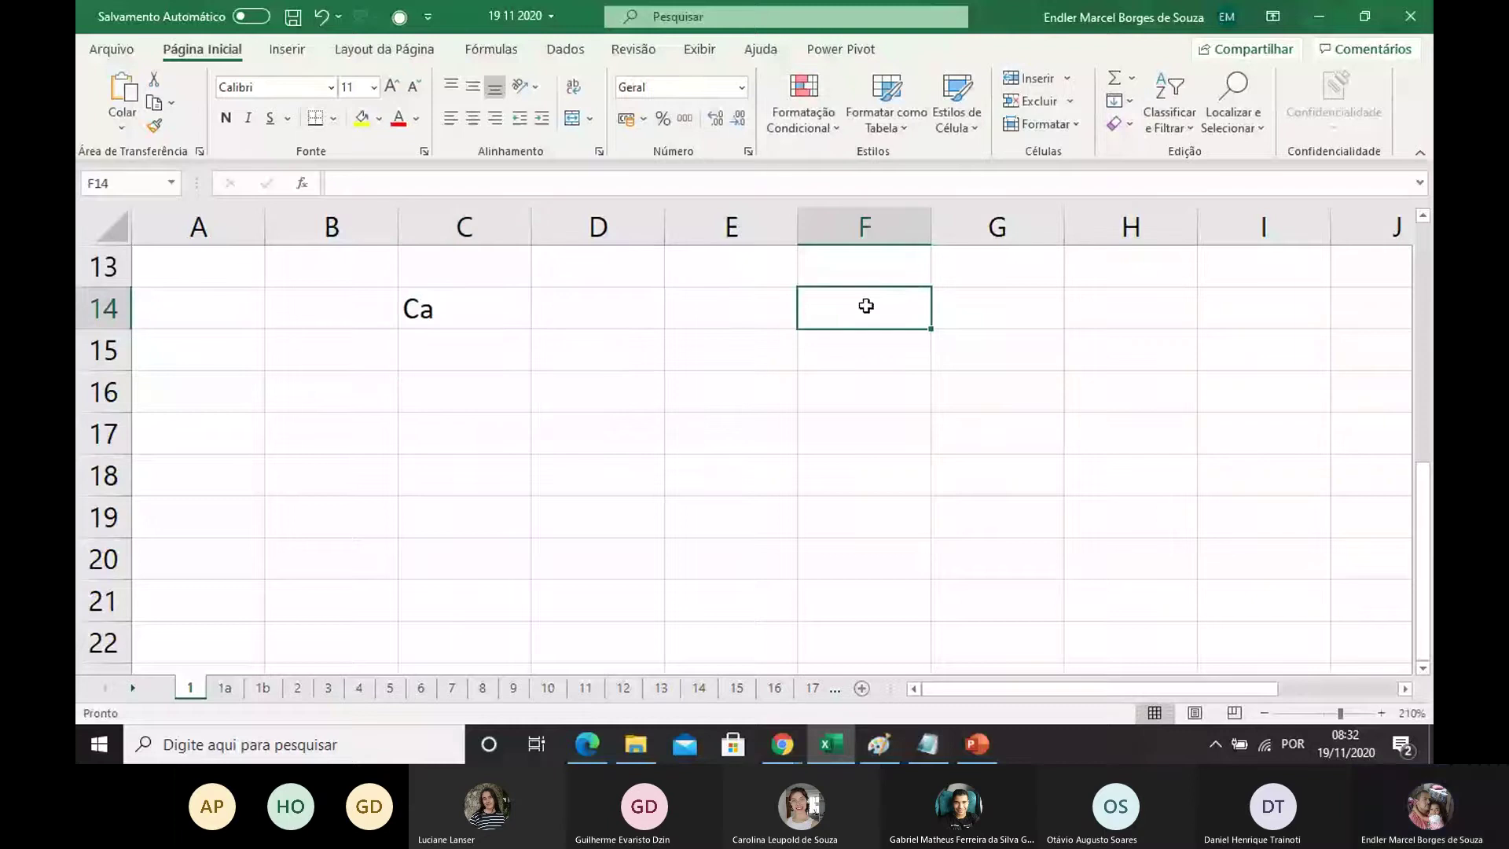
text(Ca)
key(Return)
click(963, 314)
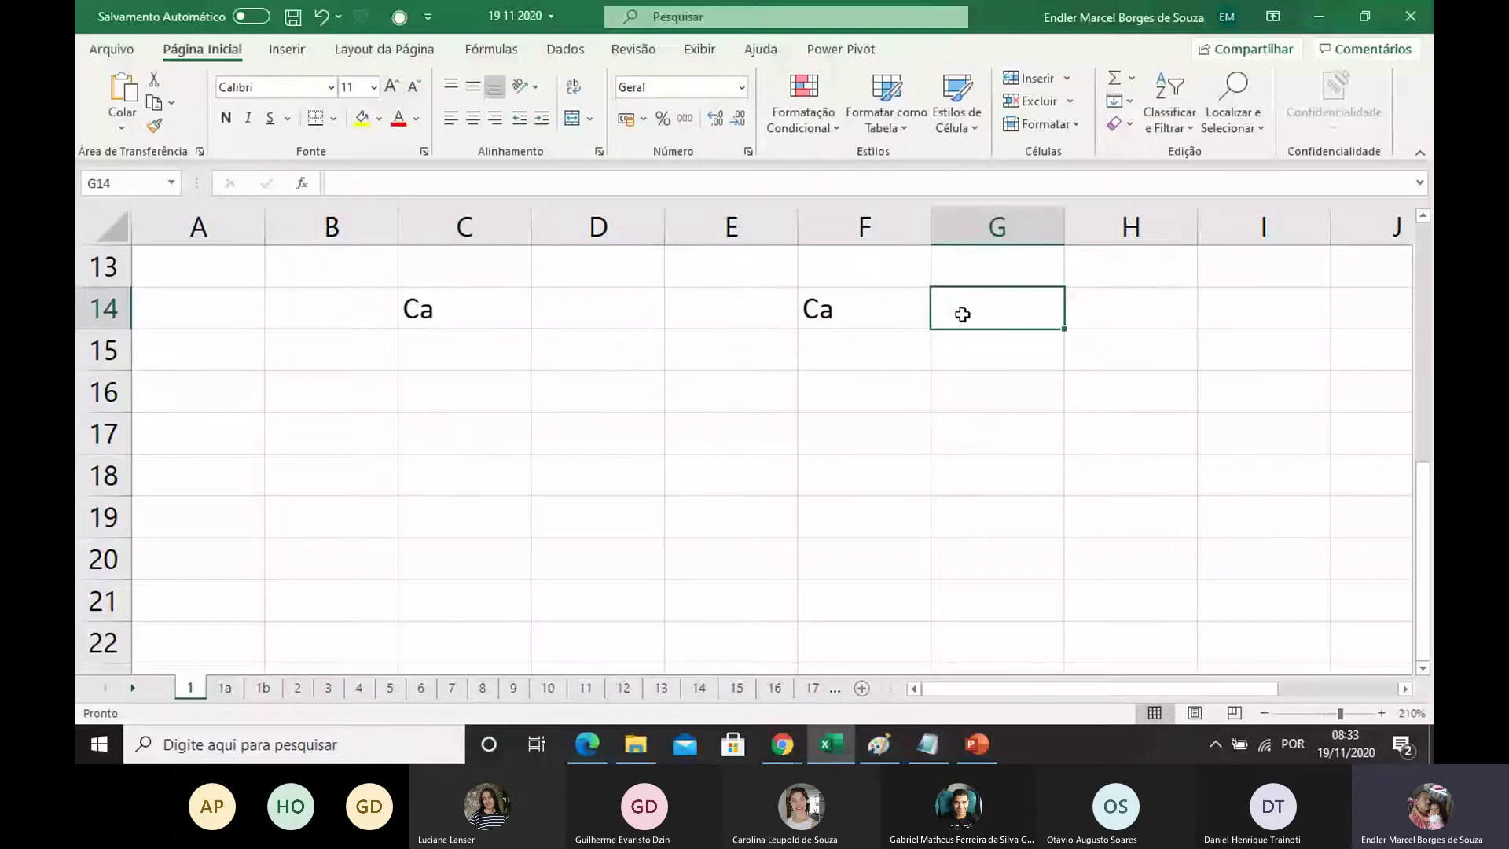
text(?)
click(845, 322)
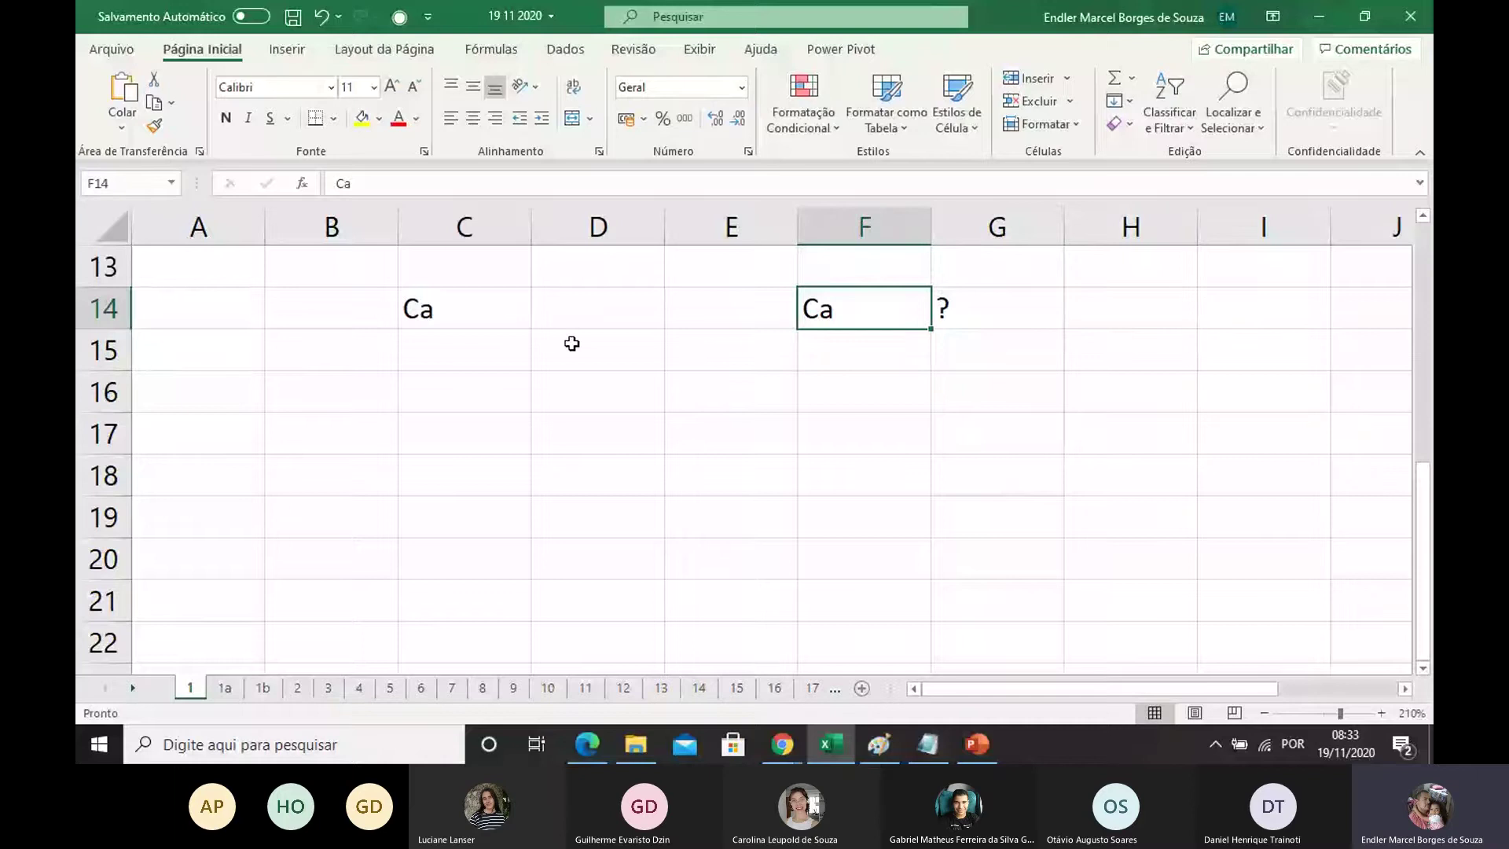
Step: Locate and highlight the first signal value, 4,27, in the problem statement
scroll(532, 393, up, 2)
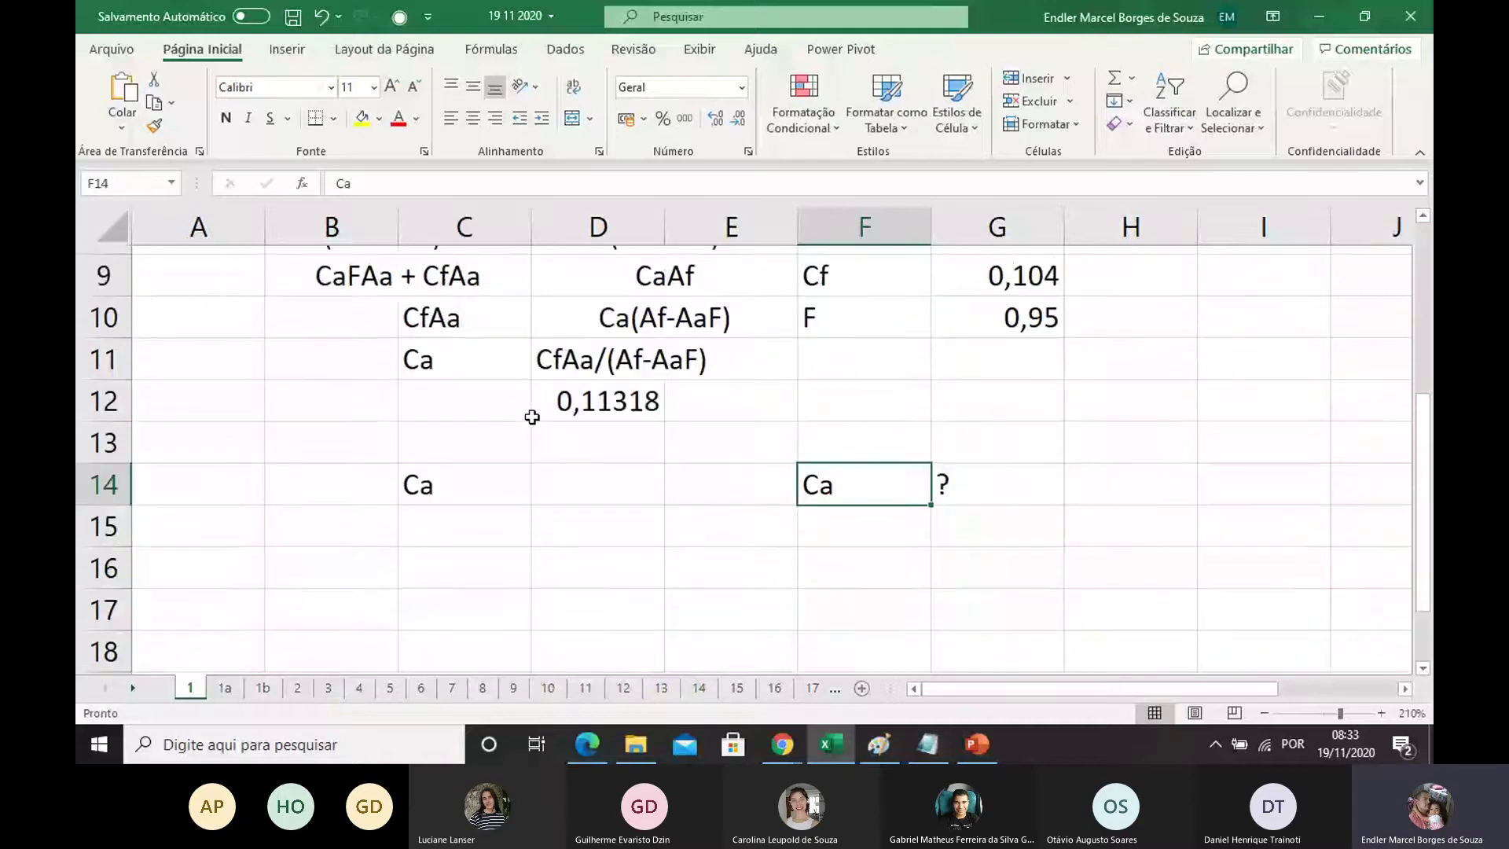
scroll(531, 417, up, 1)
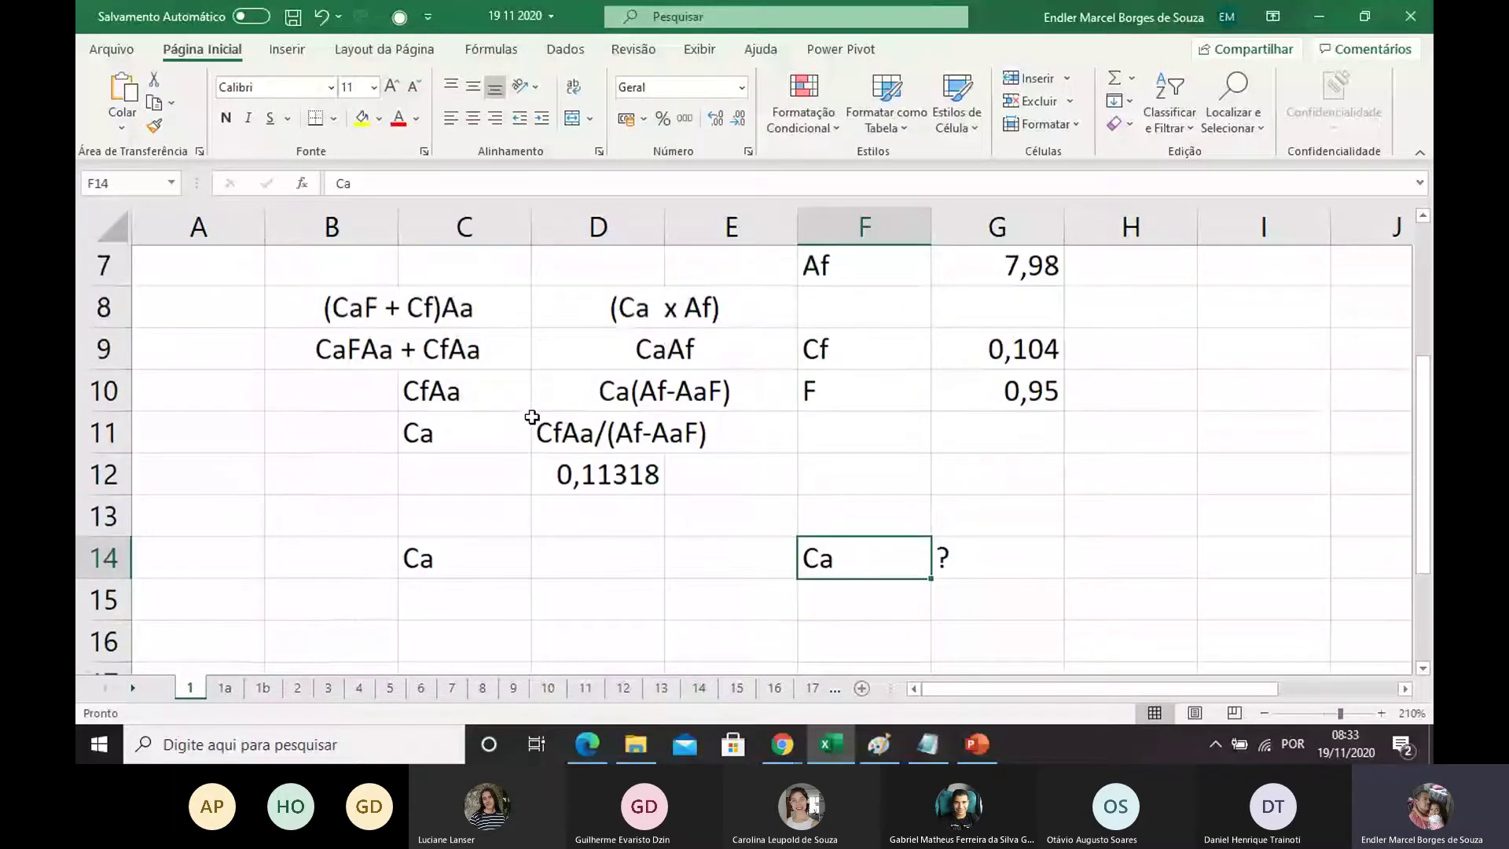
scroll(532, 416, up, 2)
double_click(723, 281)
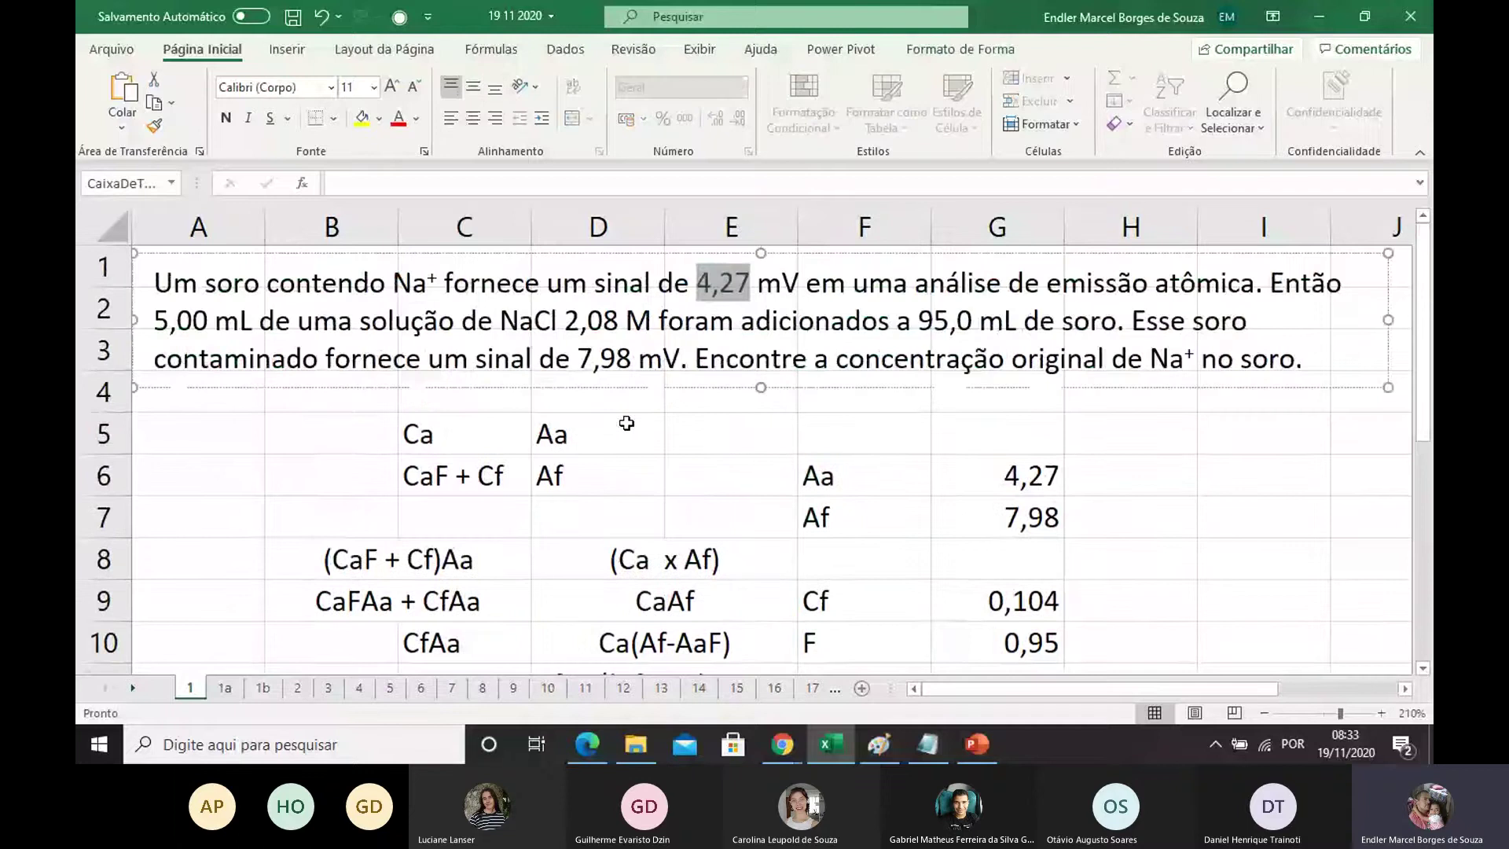
Step: Enter the variable label IA in cell F15, below the Ca entry
scroll(611, 408, down, 2)
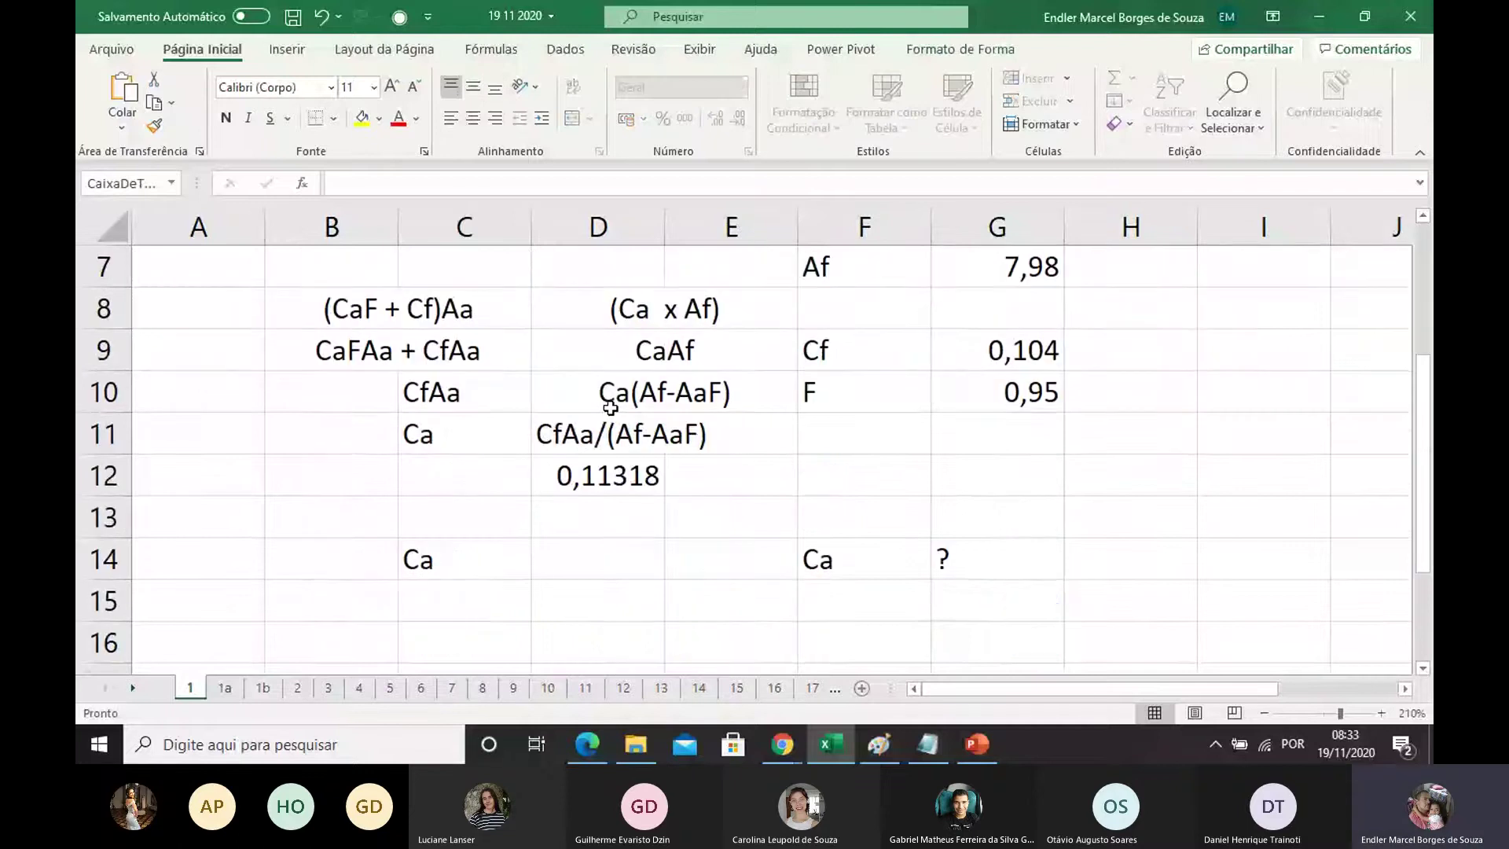
scroll(611, 407, down, 1)
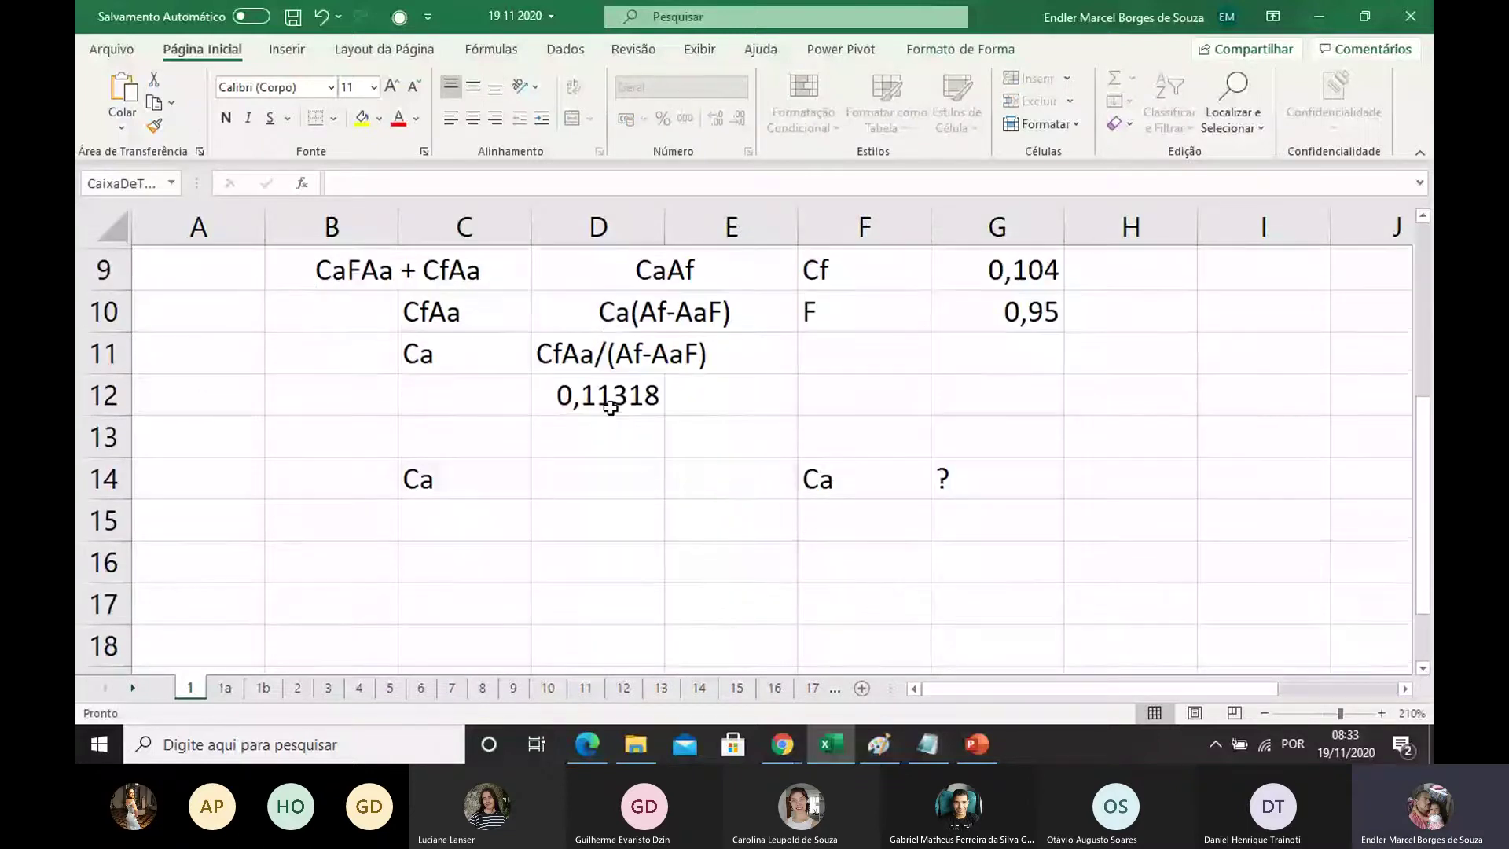
scroll(611, 408, down, 1)
click(812, 472)
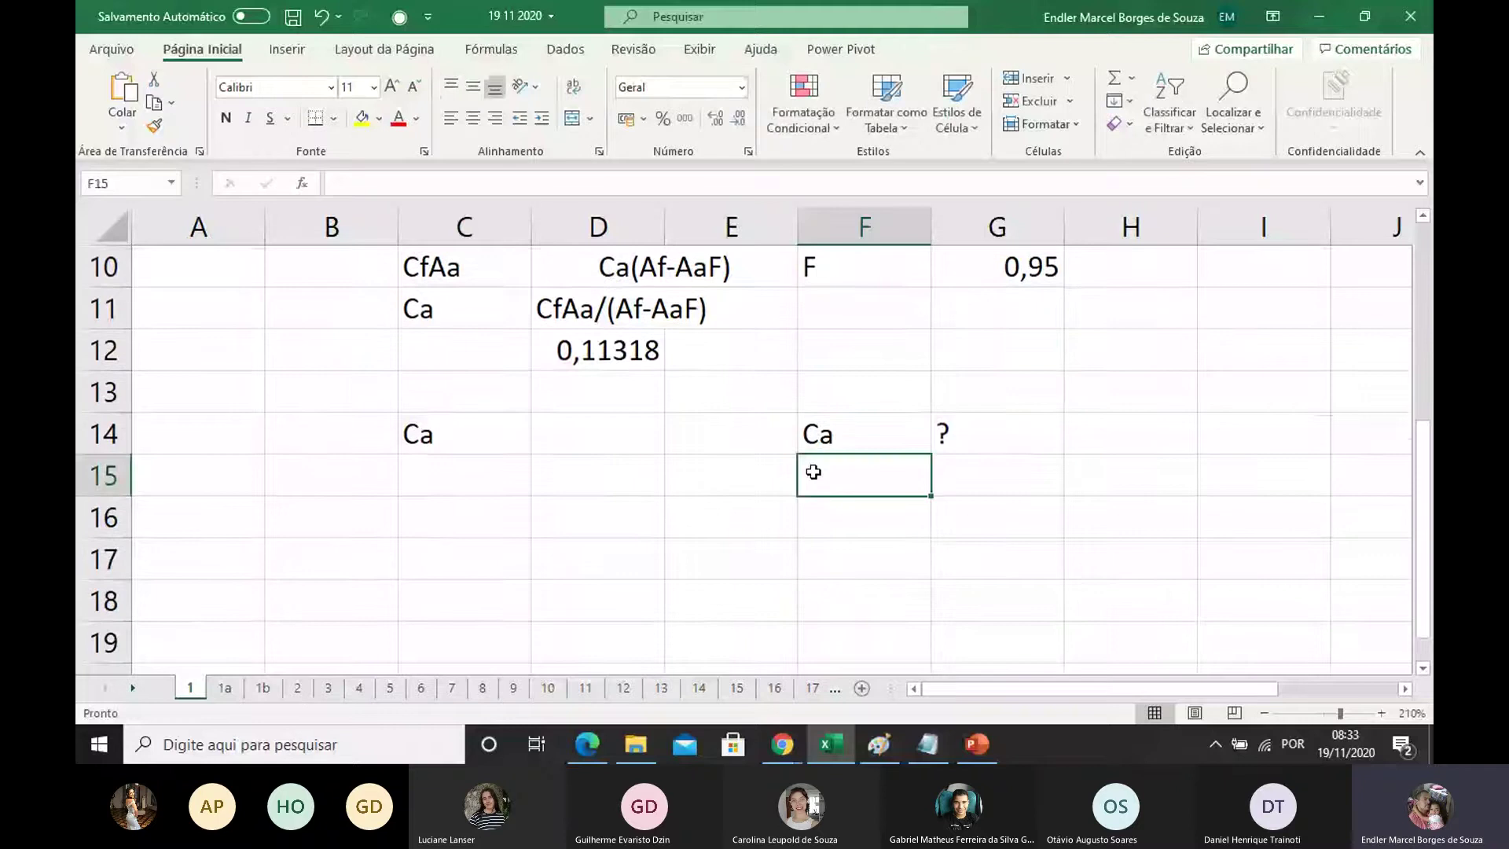
text(Ia)
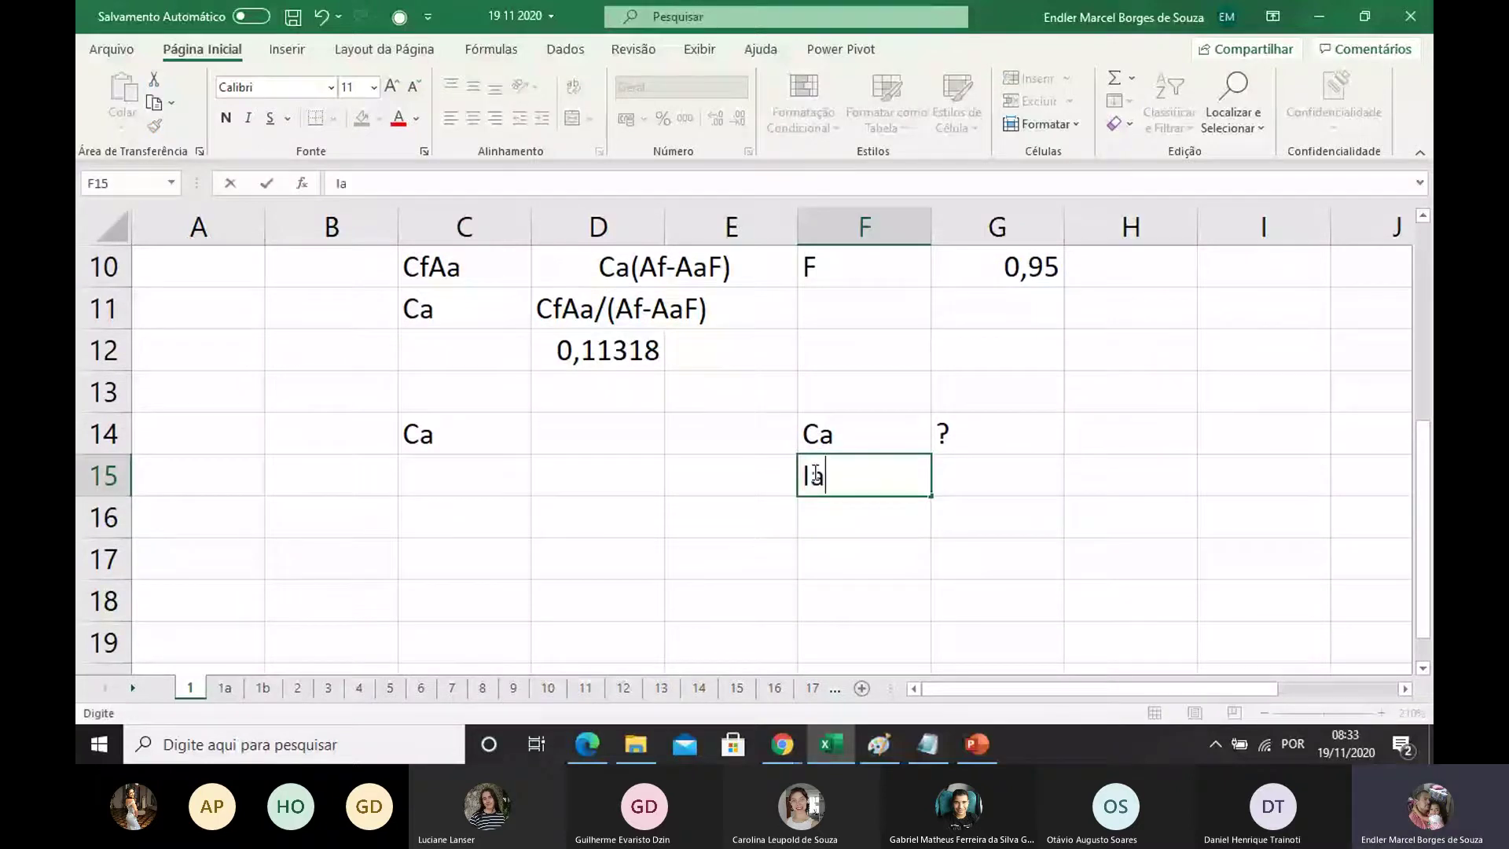
key(BackSpace)
text(A)
key(Return)
click(959, 476)
click(831, 475)
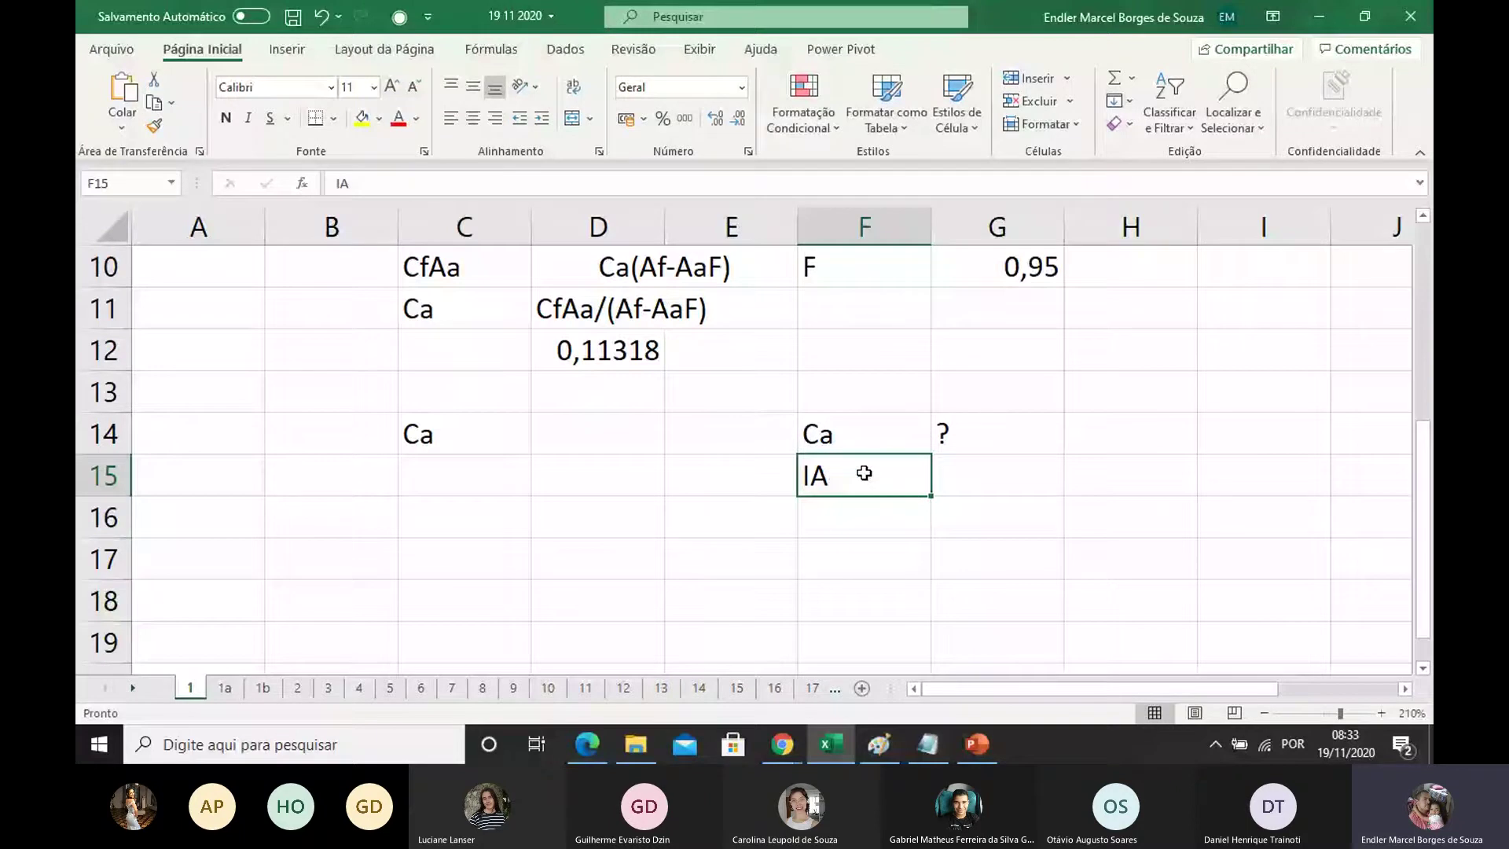
Step: Check the problem statement again and enter 4,27 in G15 as the value for IA
click(938, 468)
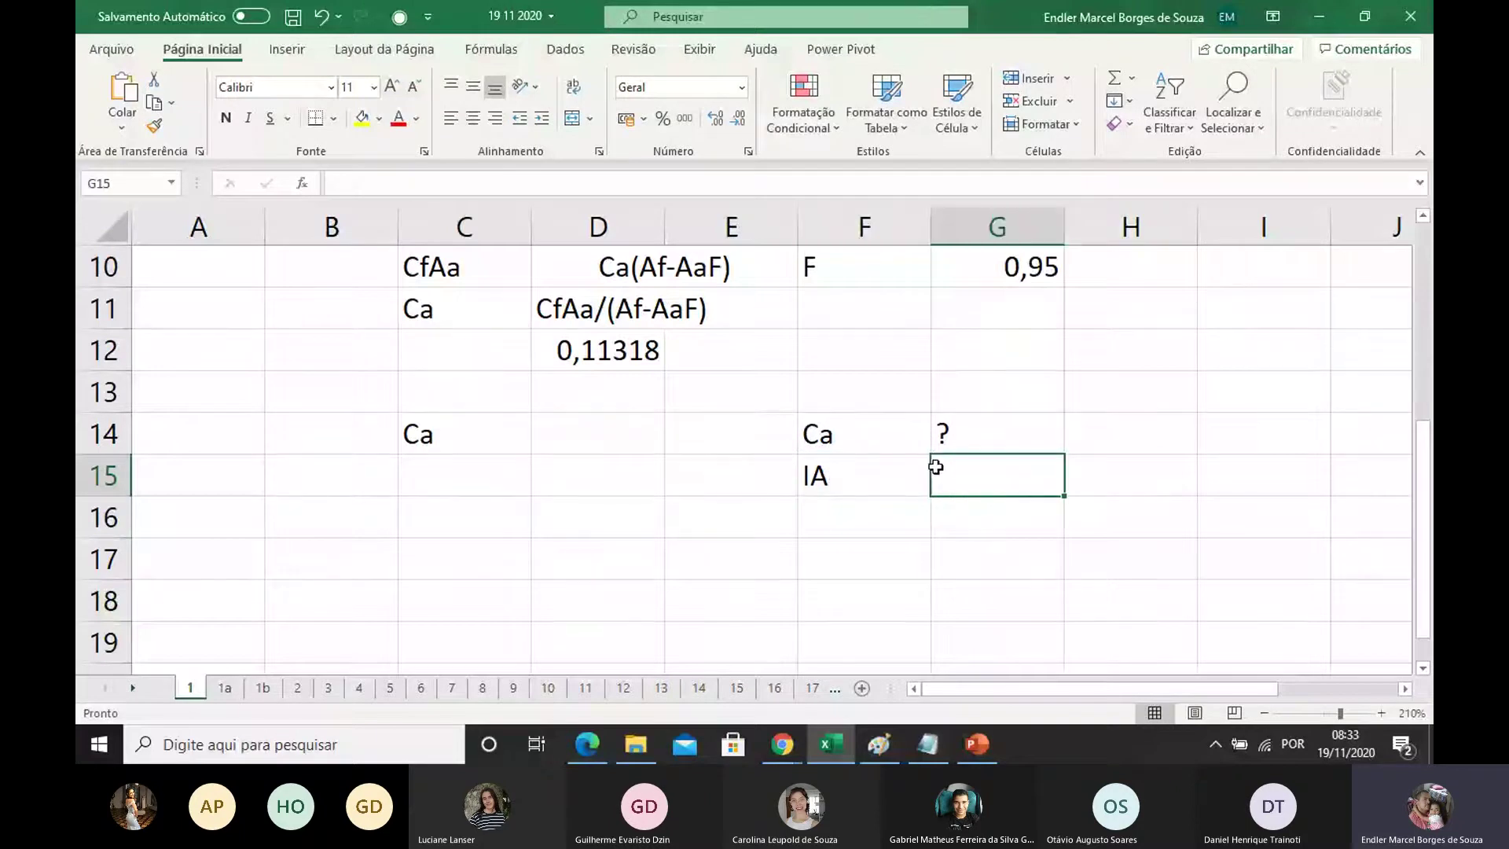
scroll(845, 437, up, 2)
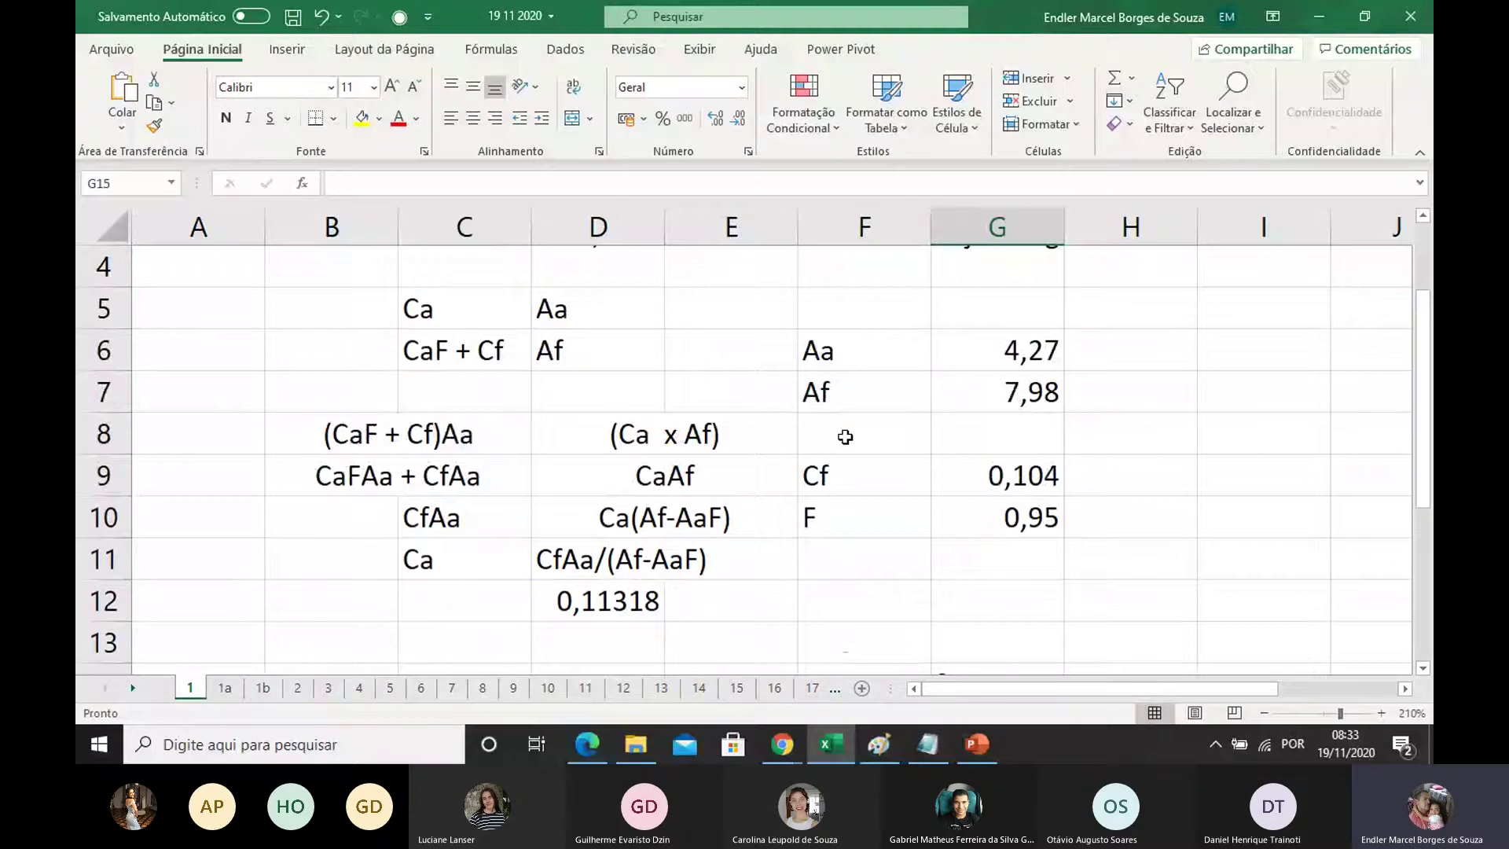
scroll(845, 437, up, 1)
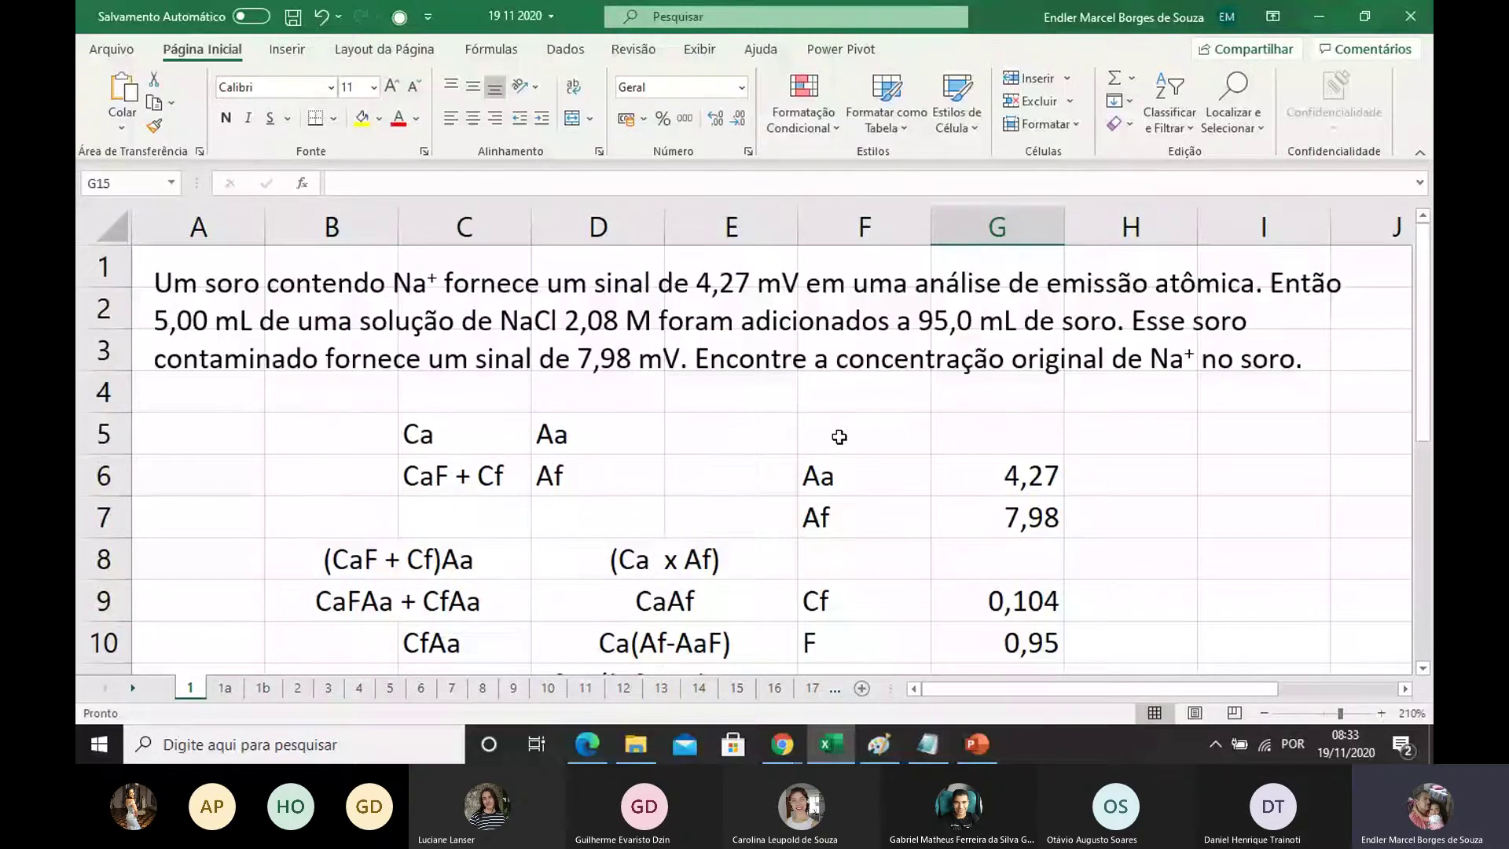
scroll(943, 475, down, 3)
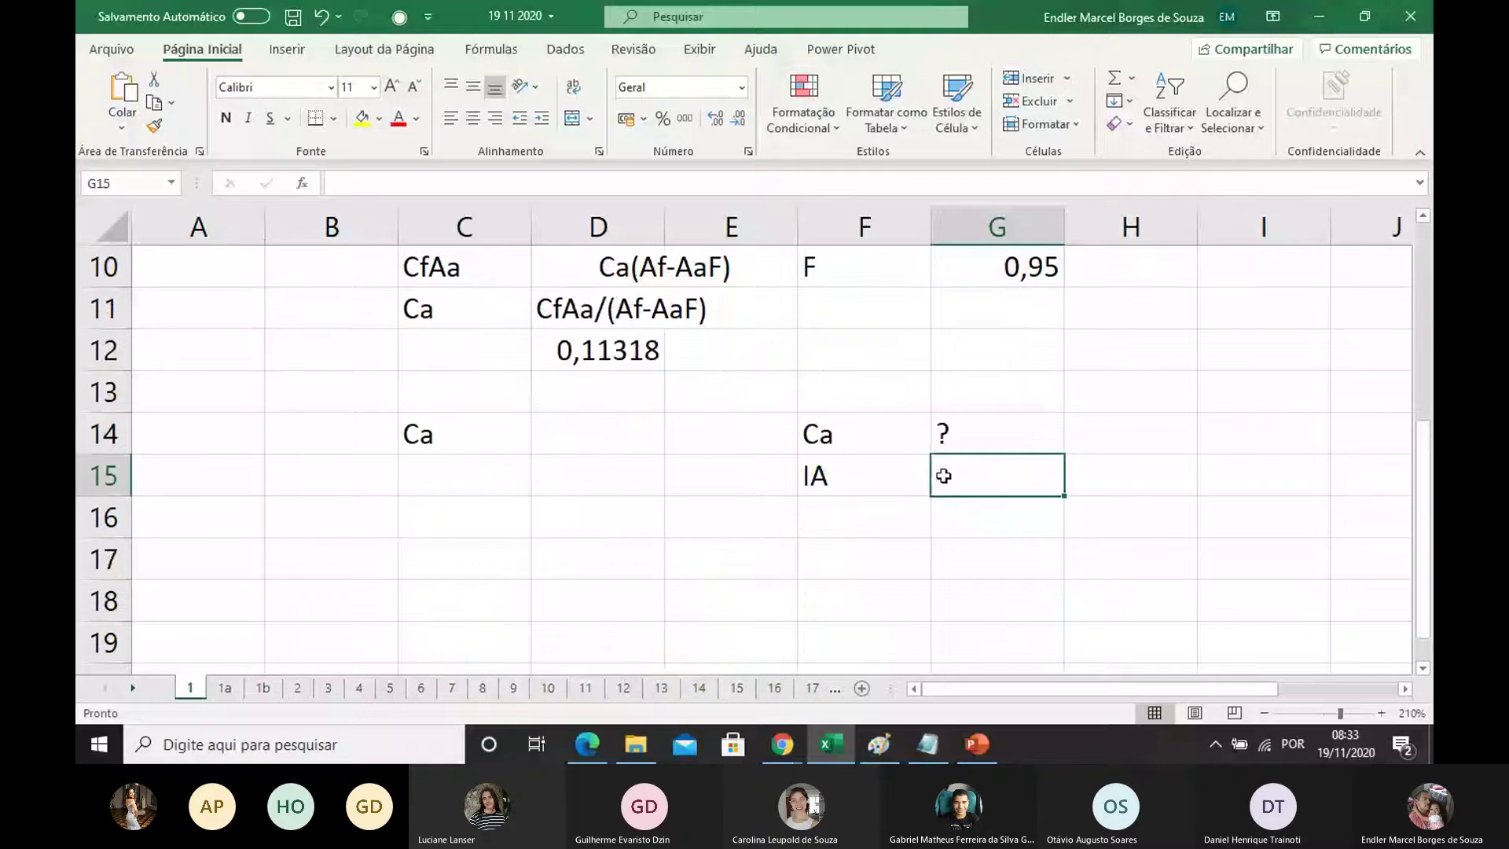
text(4,27)
key(Return)
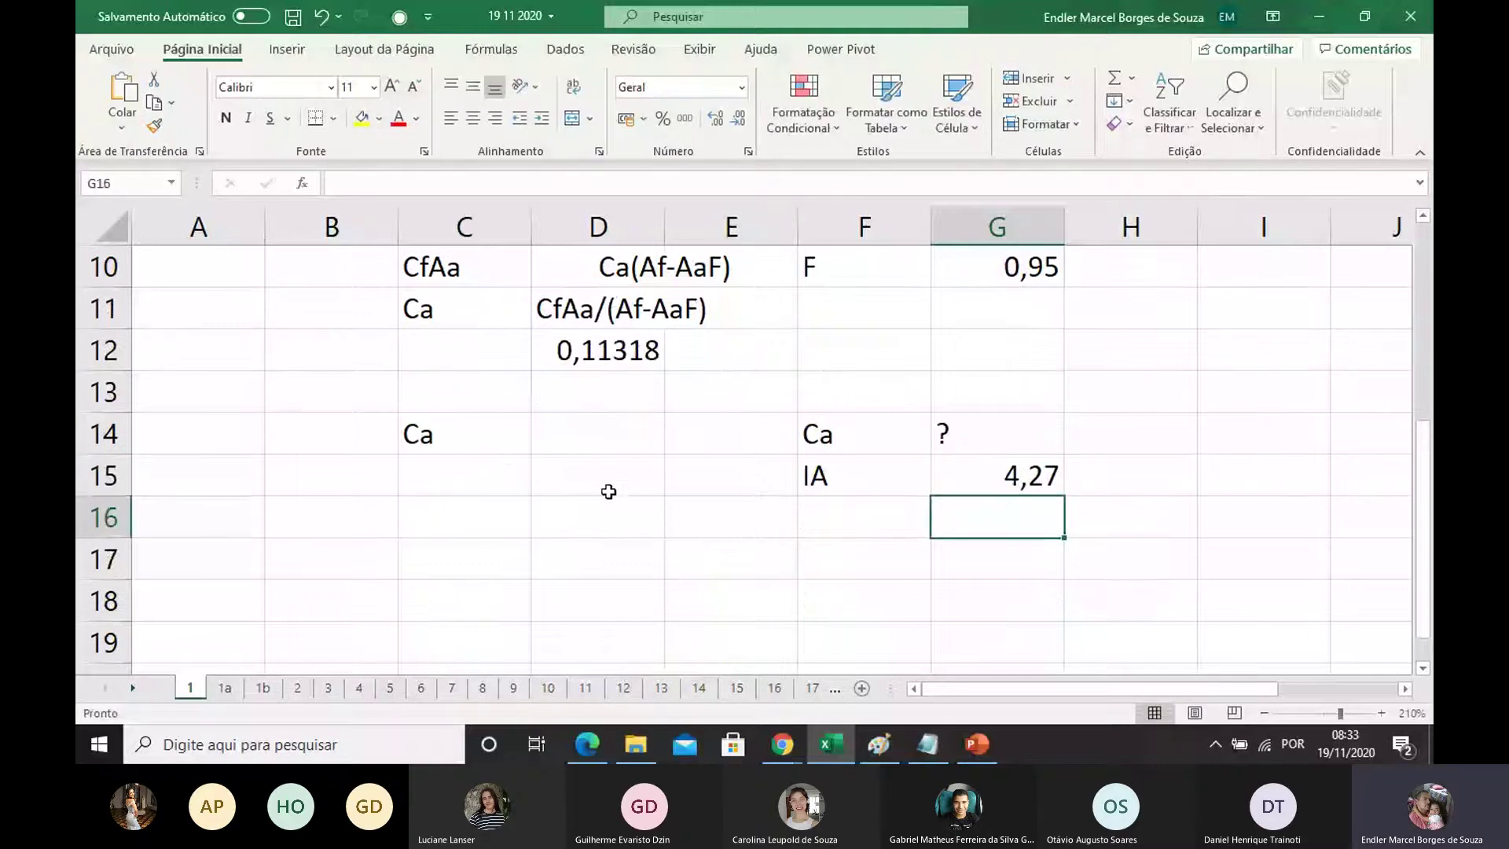
Step: Enter IA in cell D14, pairing it with Ca in the proportion
click(597, 428)
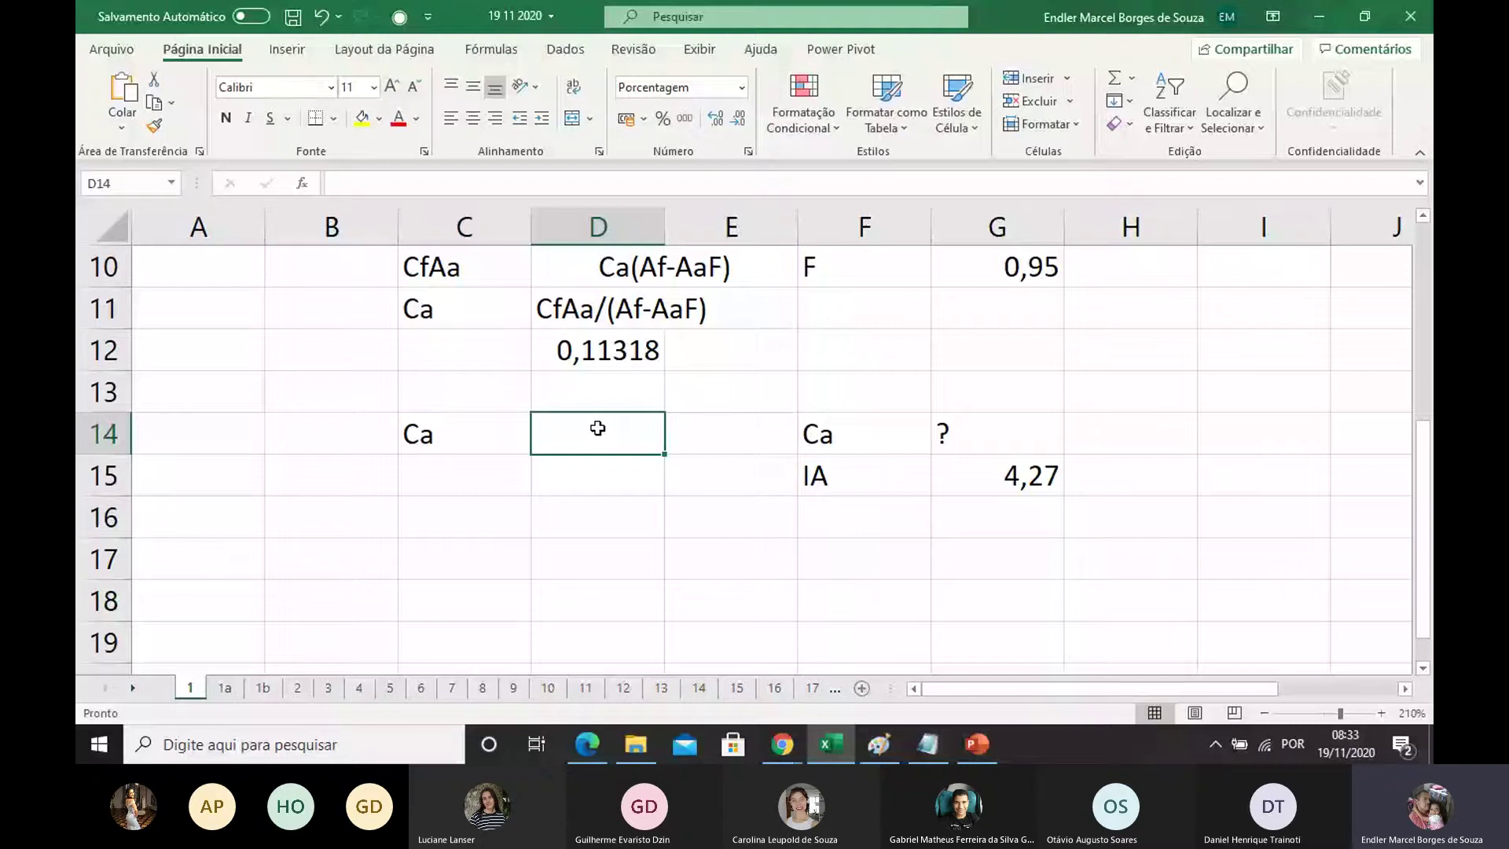
text(IA)
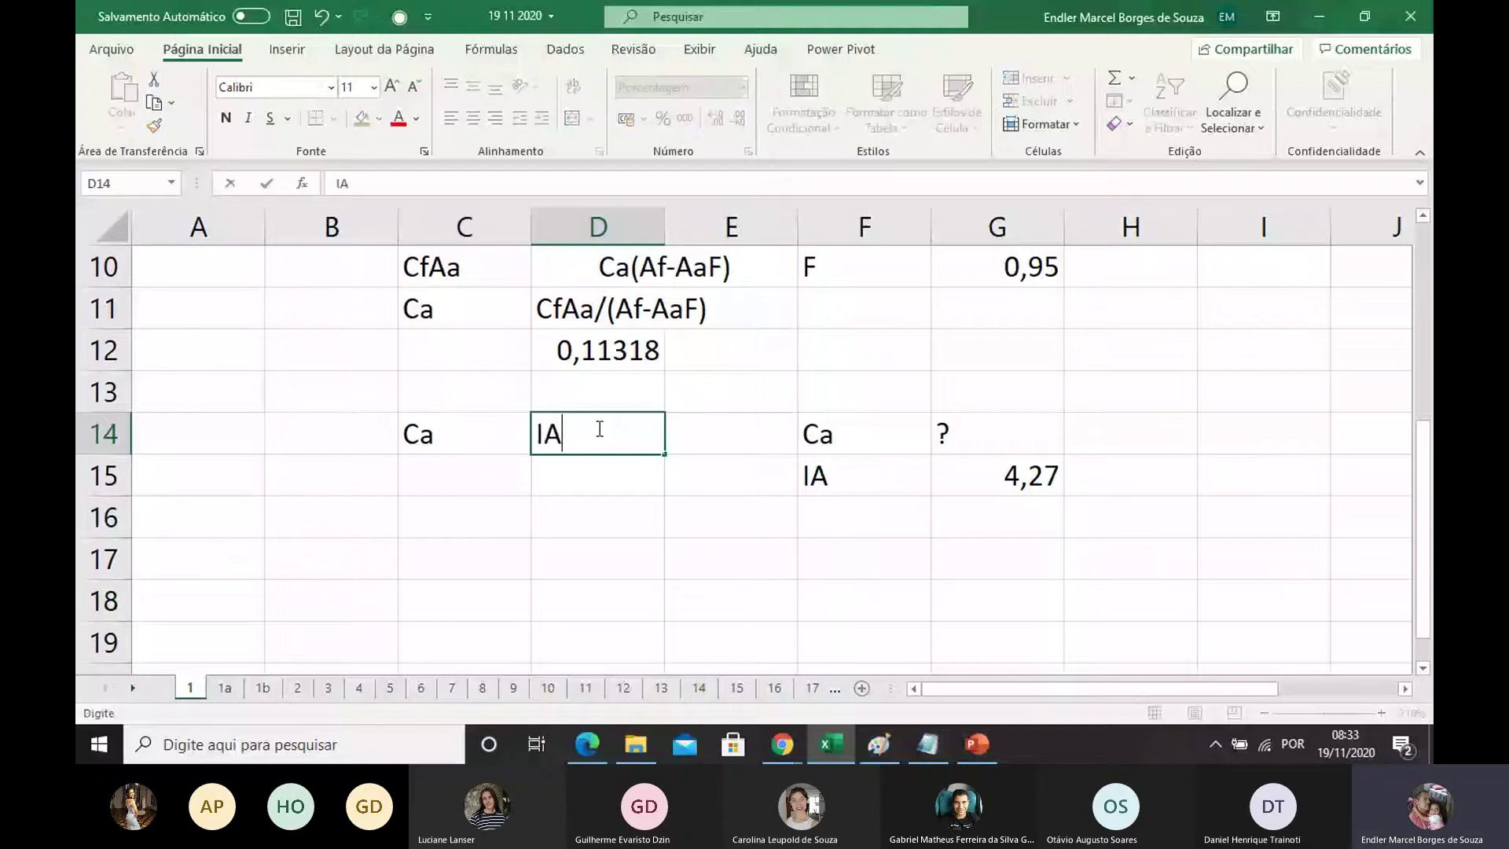
click(610, 507)
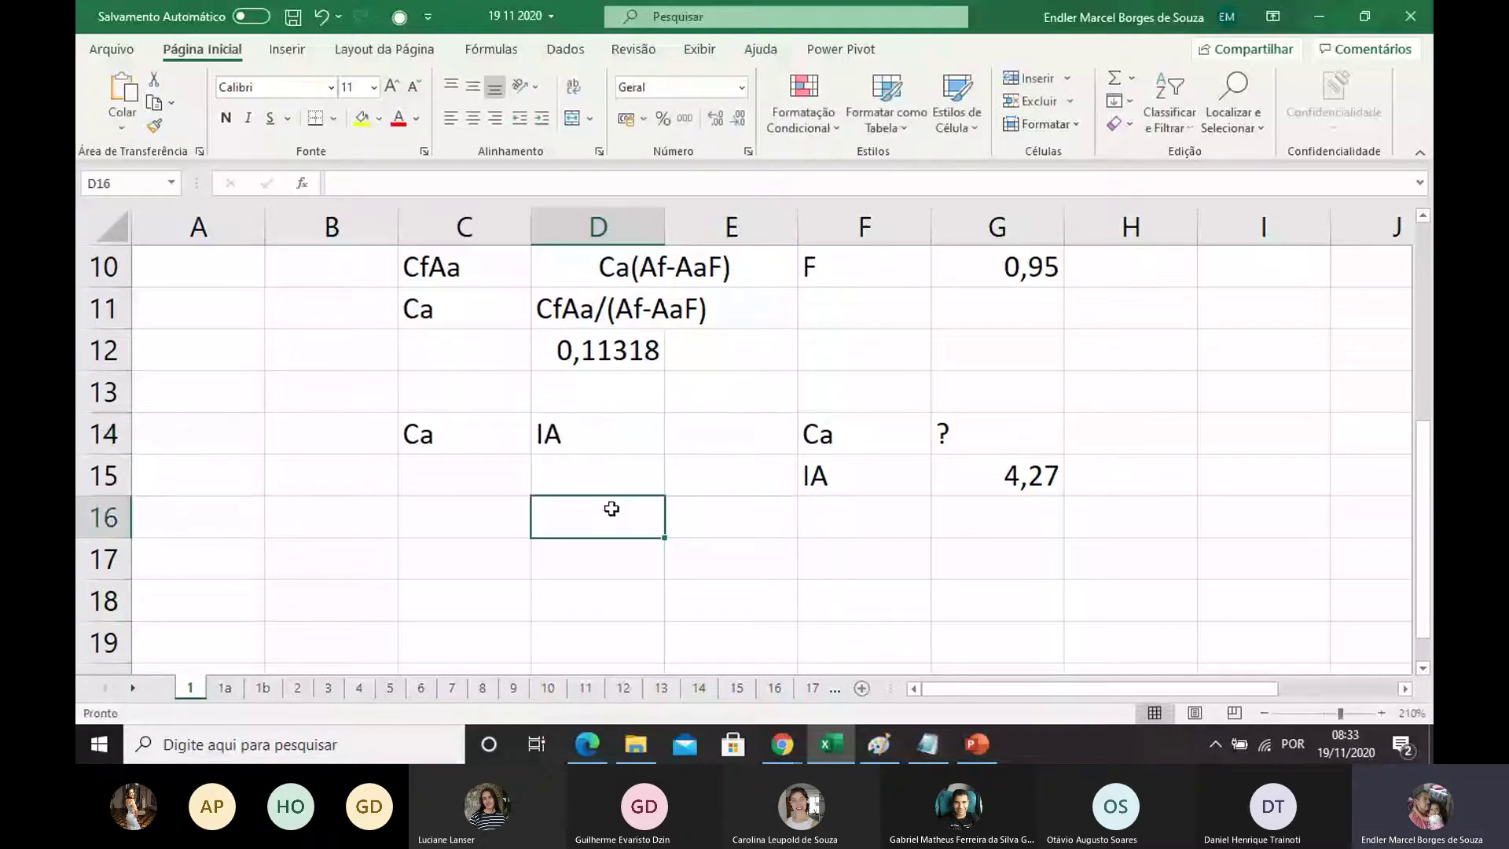
click(593, 434)
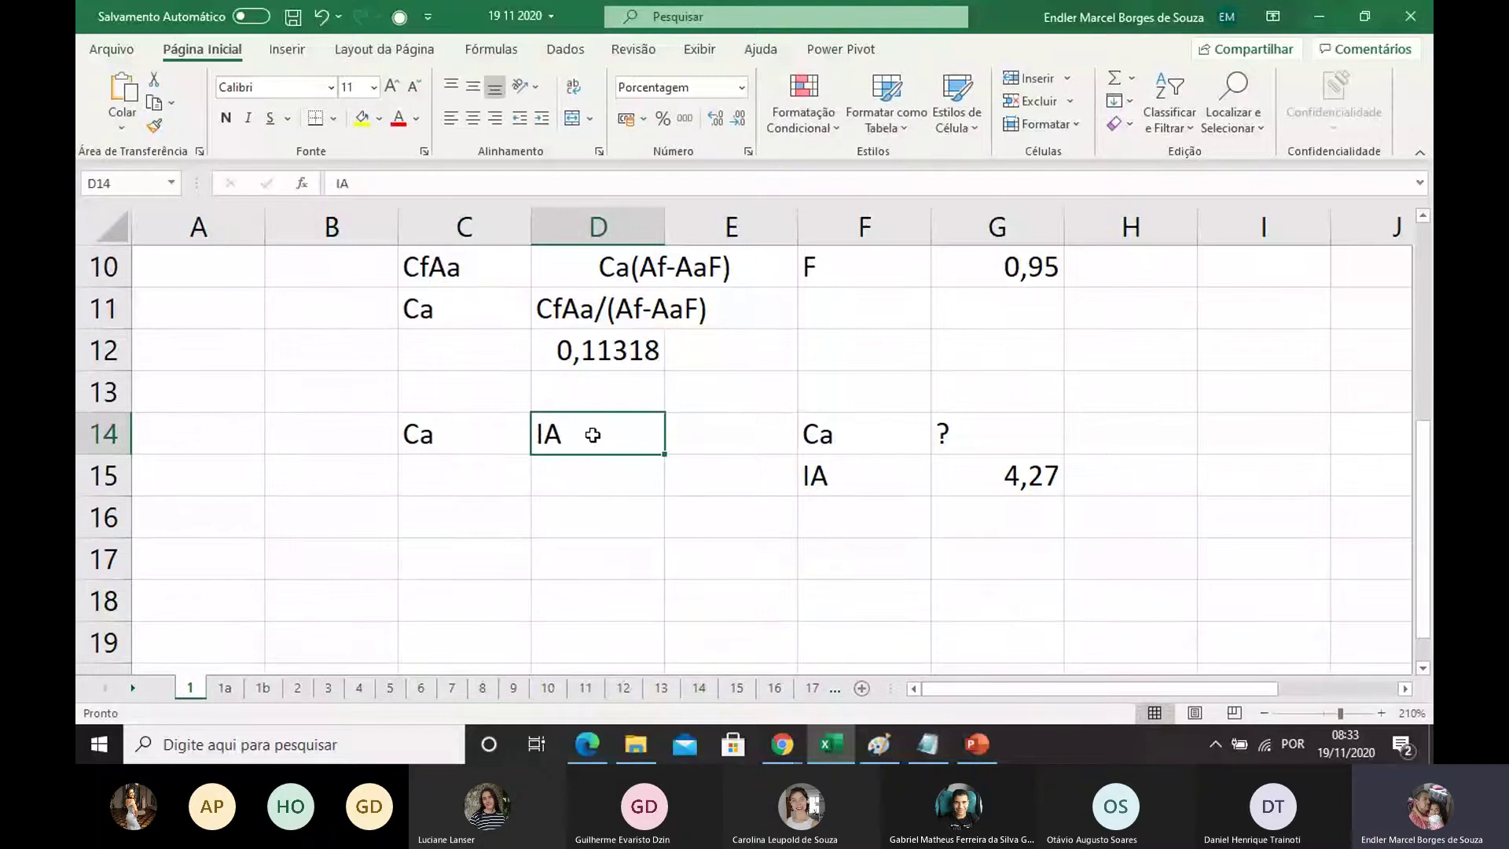
scroll(593, 435, up, 1)
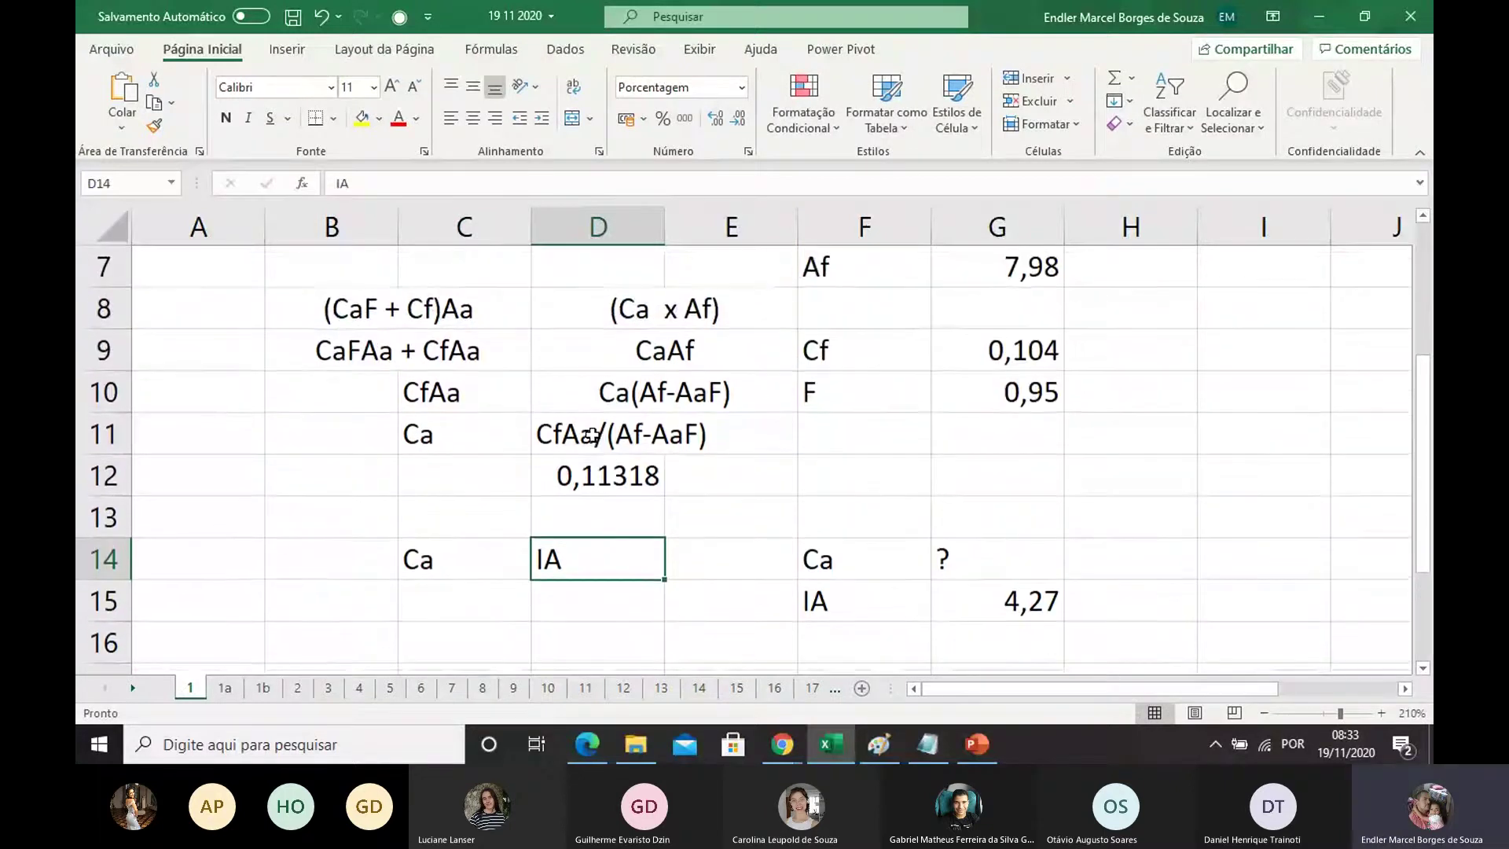
Step: Highlight in the problem statement the addition of 5,00 mL of 2,08 M NaCl to 95,0 mL of serum, and the 7,98 mV signal
scroll(591, 434, up, 2)
drag(152, 320, 1116, 326)
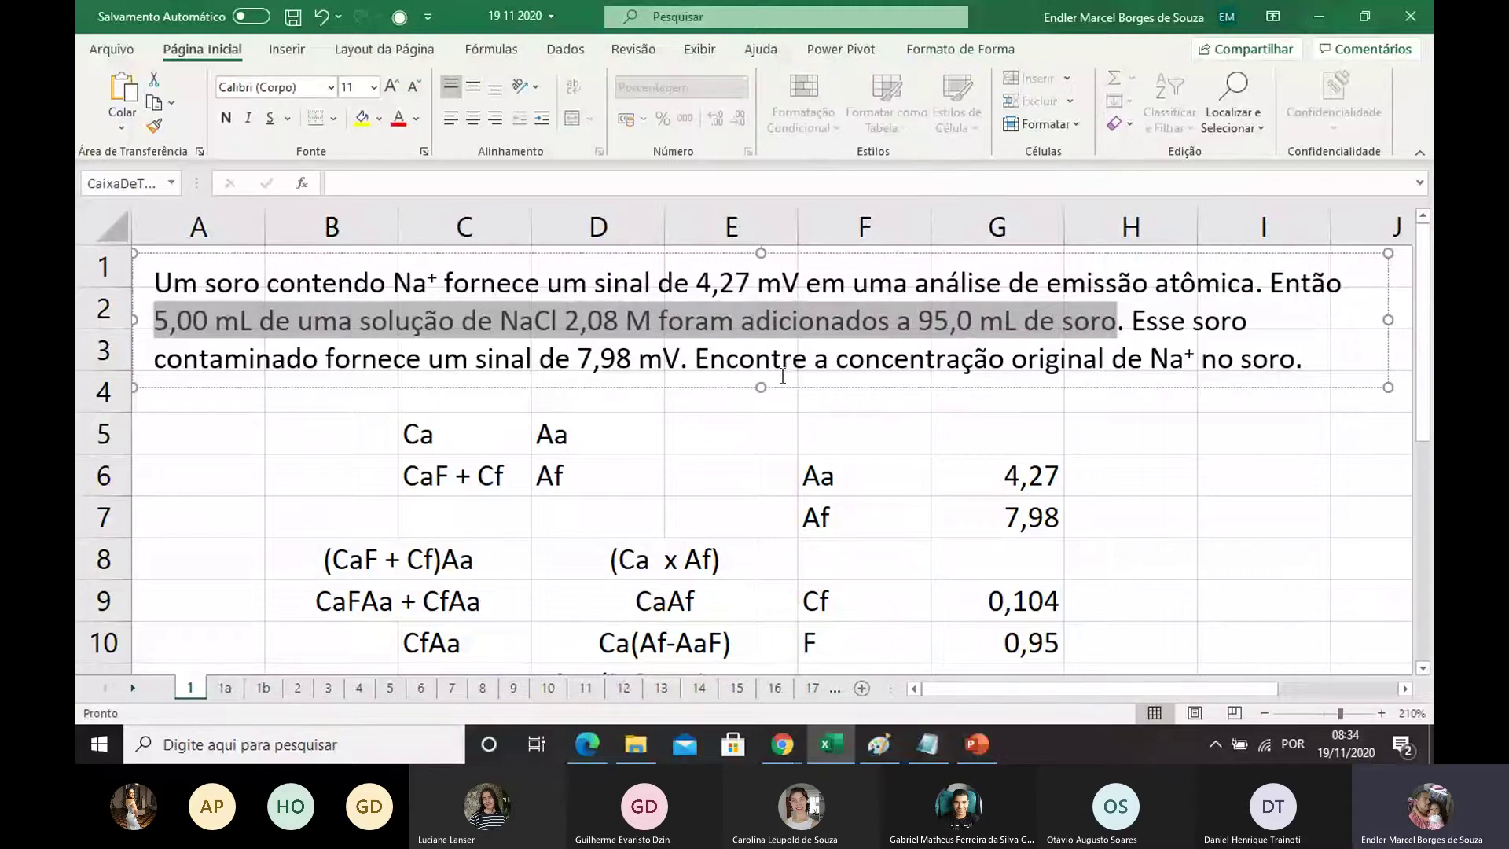
click(326, 358)
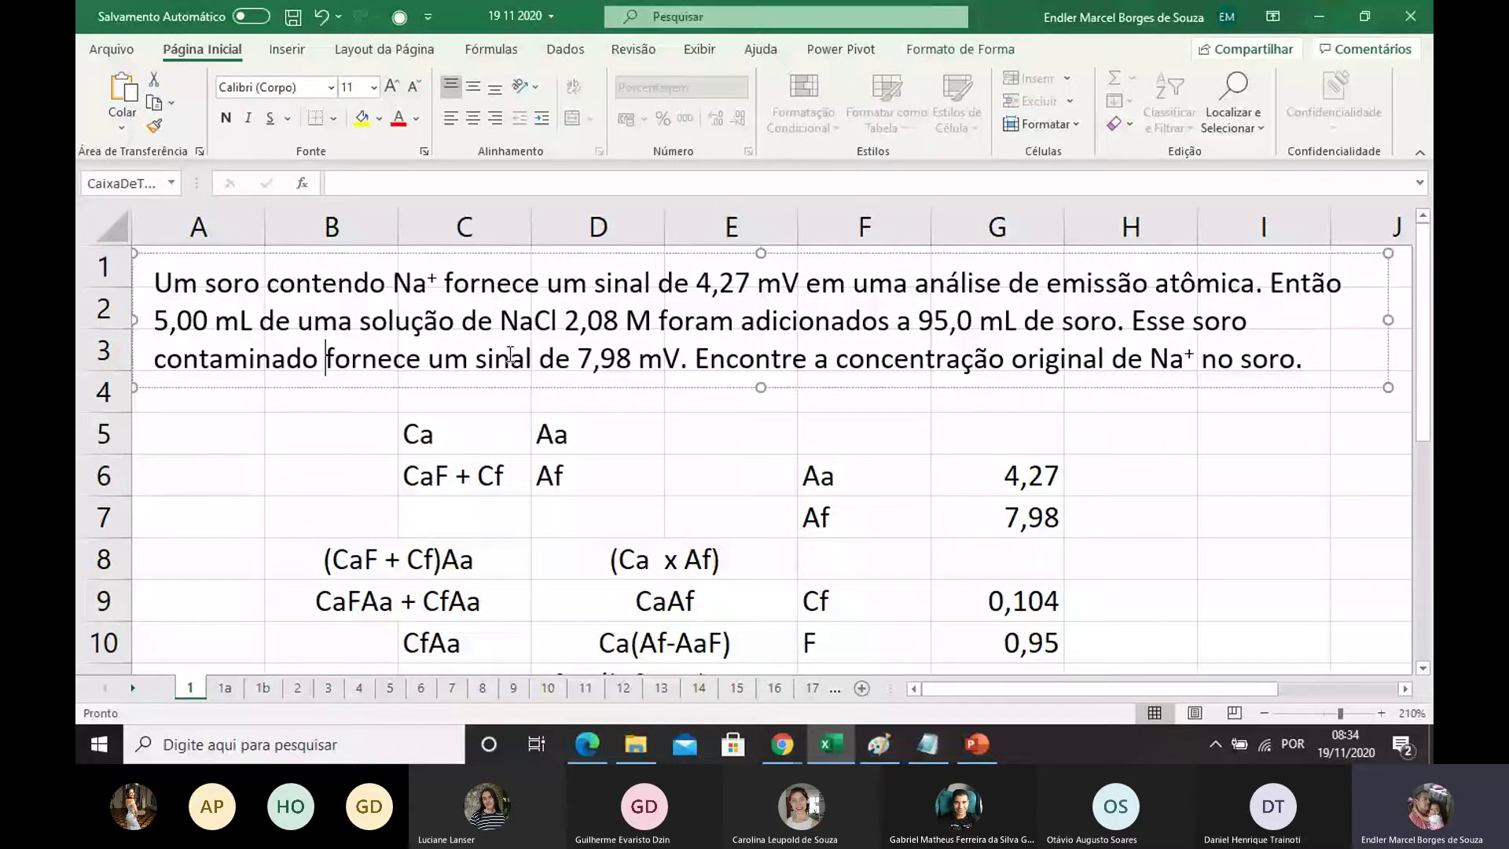
drag(578, 359, 682, 361)
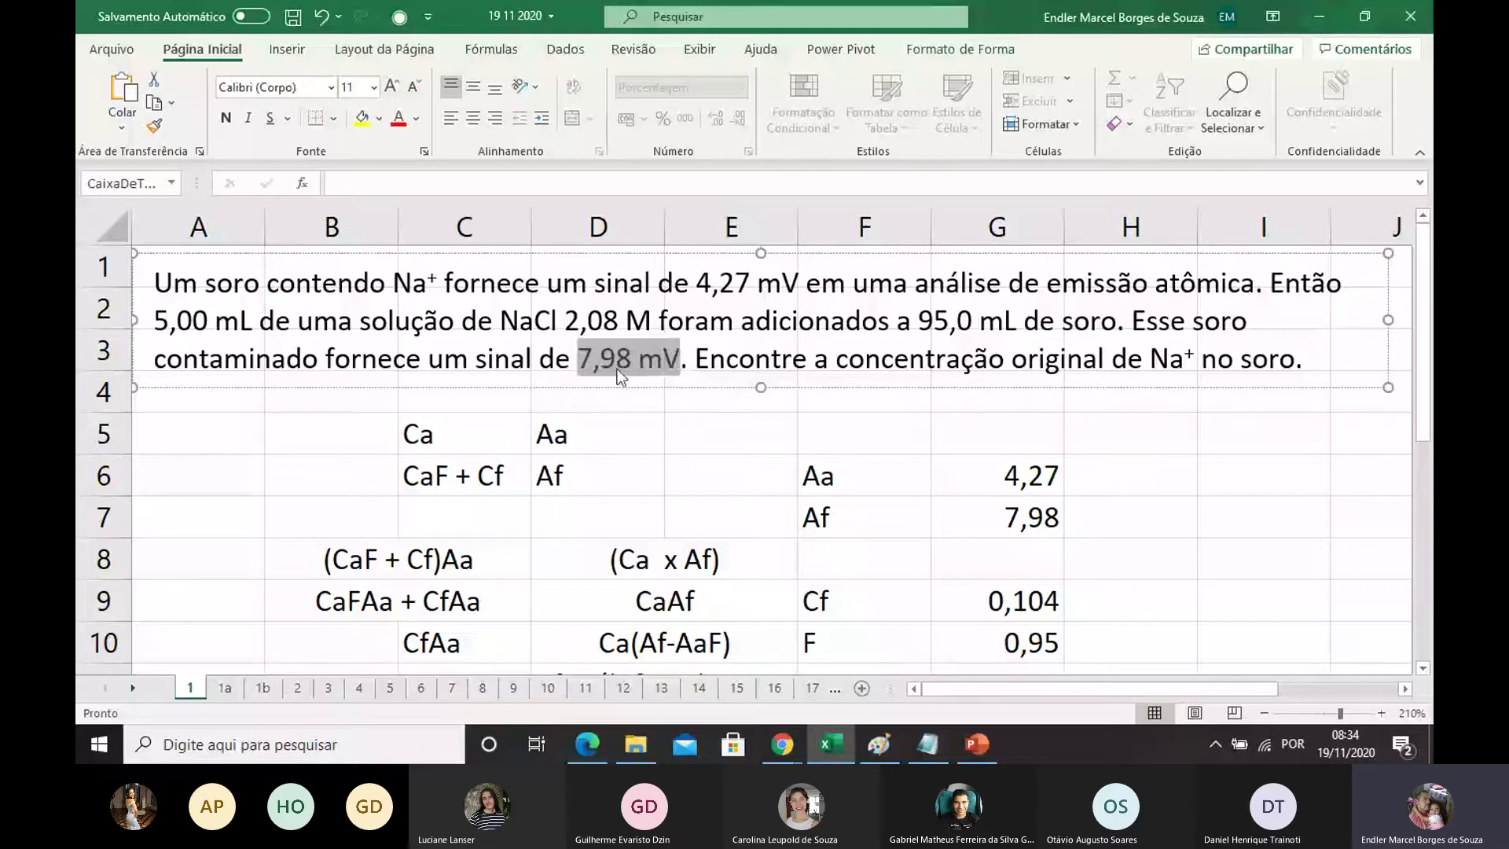
Step: Enter the variable label Cf in cell F16, below the IA entry
scroll(621, 366, down, 1)
scroll(630, 380, down, 2)
click(818, 526)
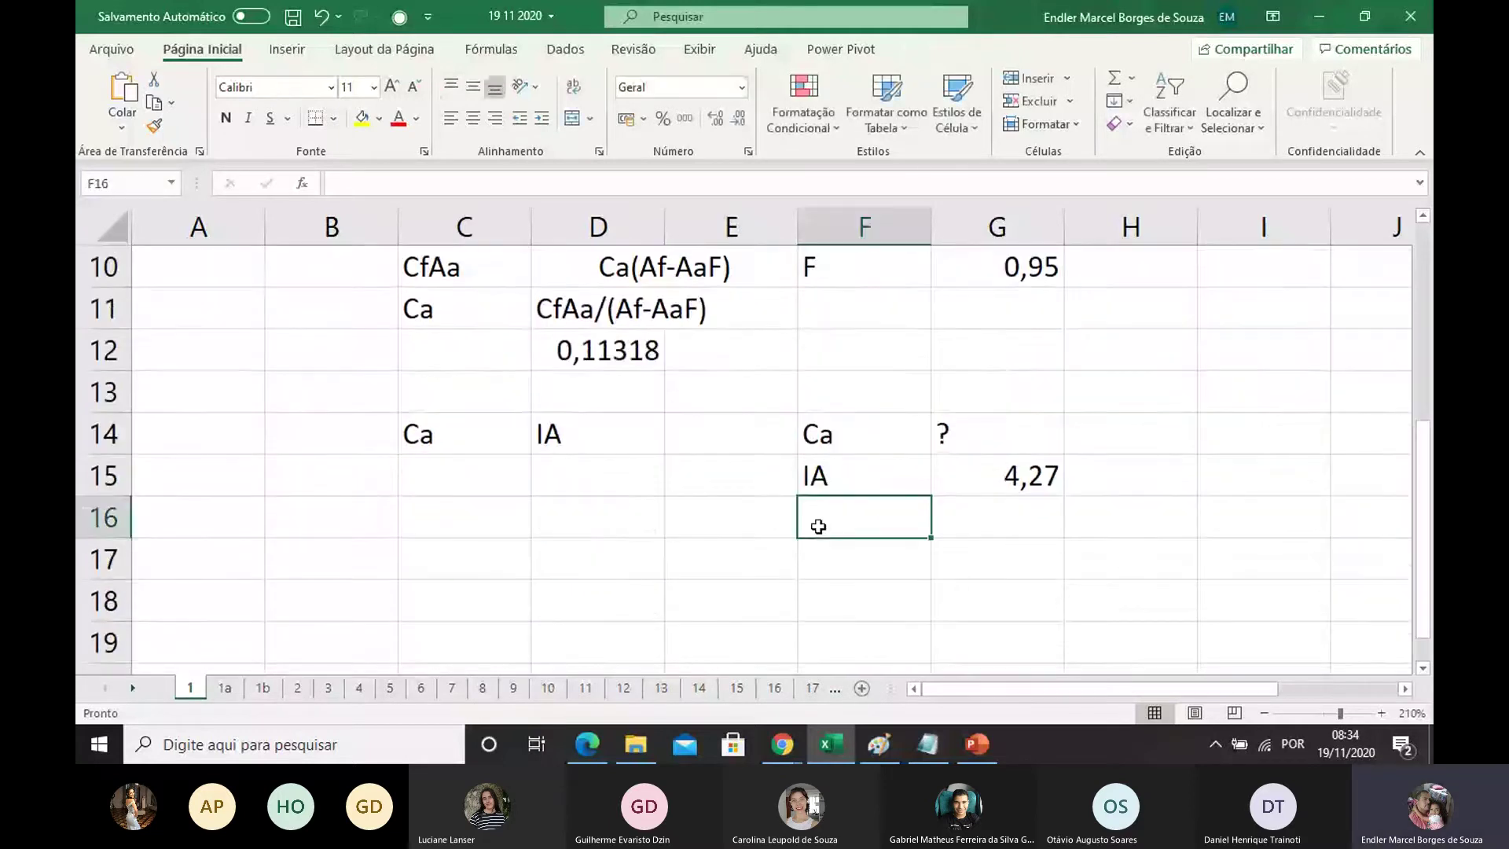
text(C)
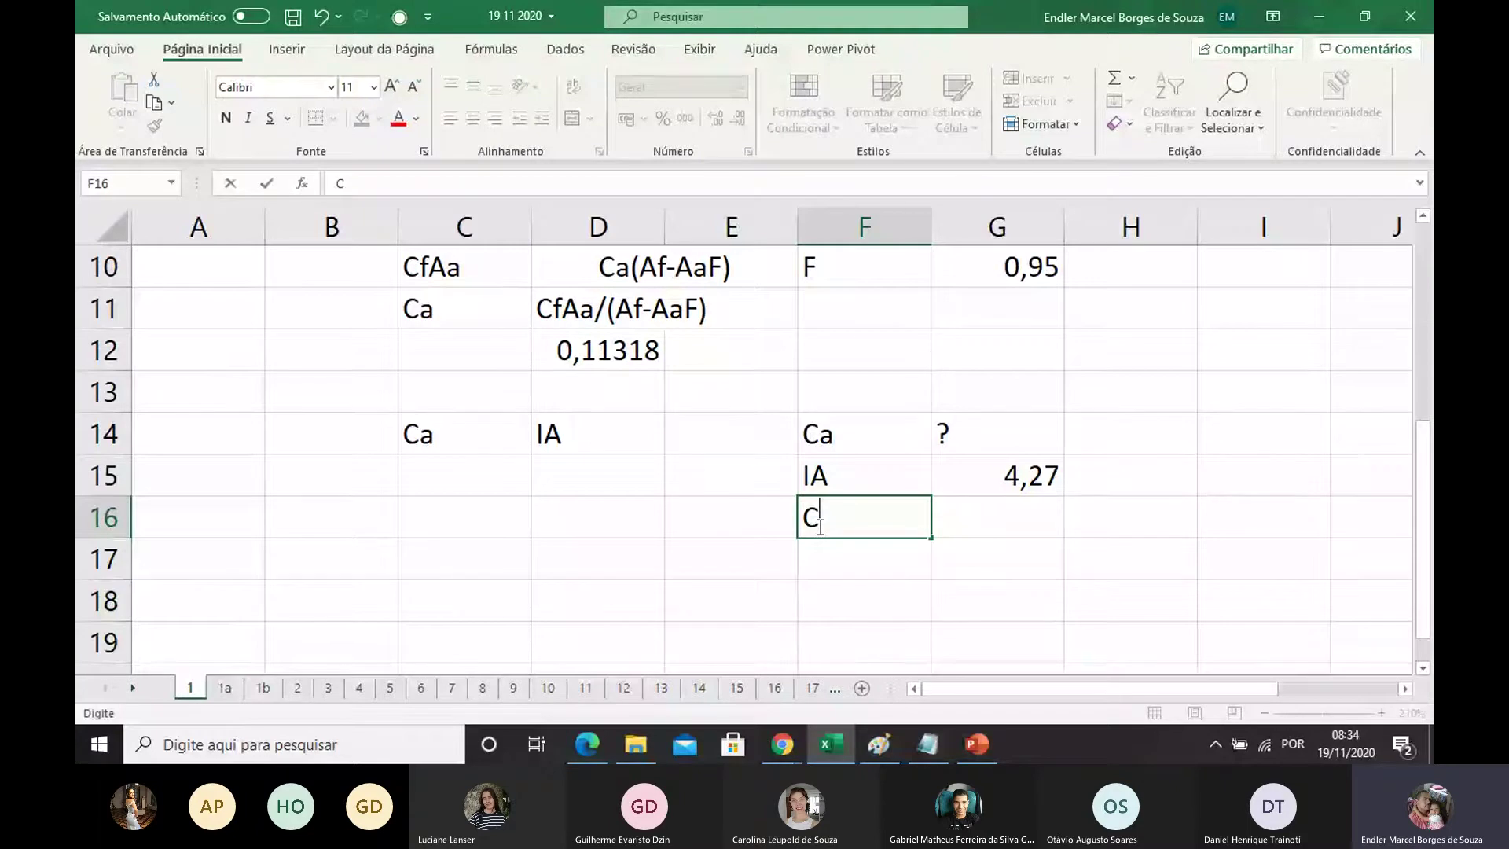
text(f)
click(810, 559)
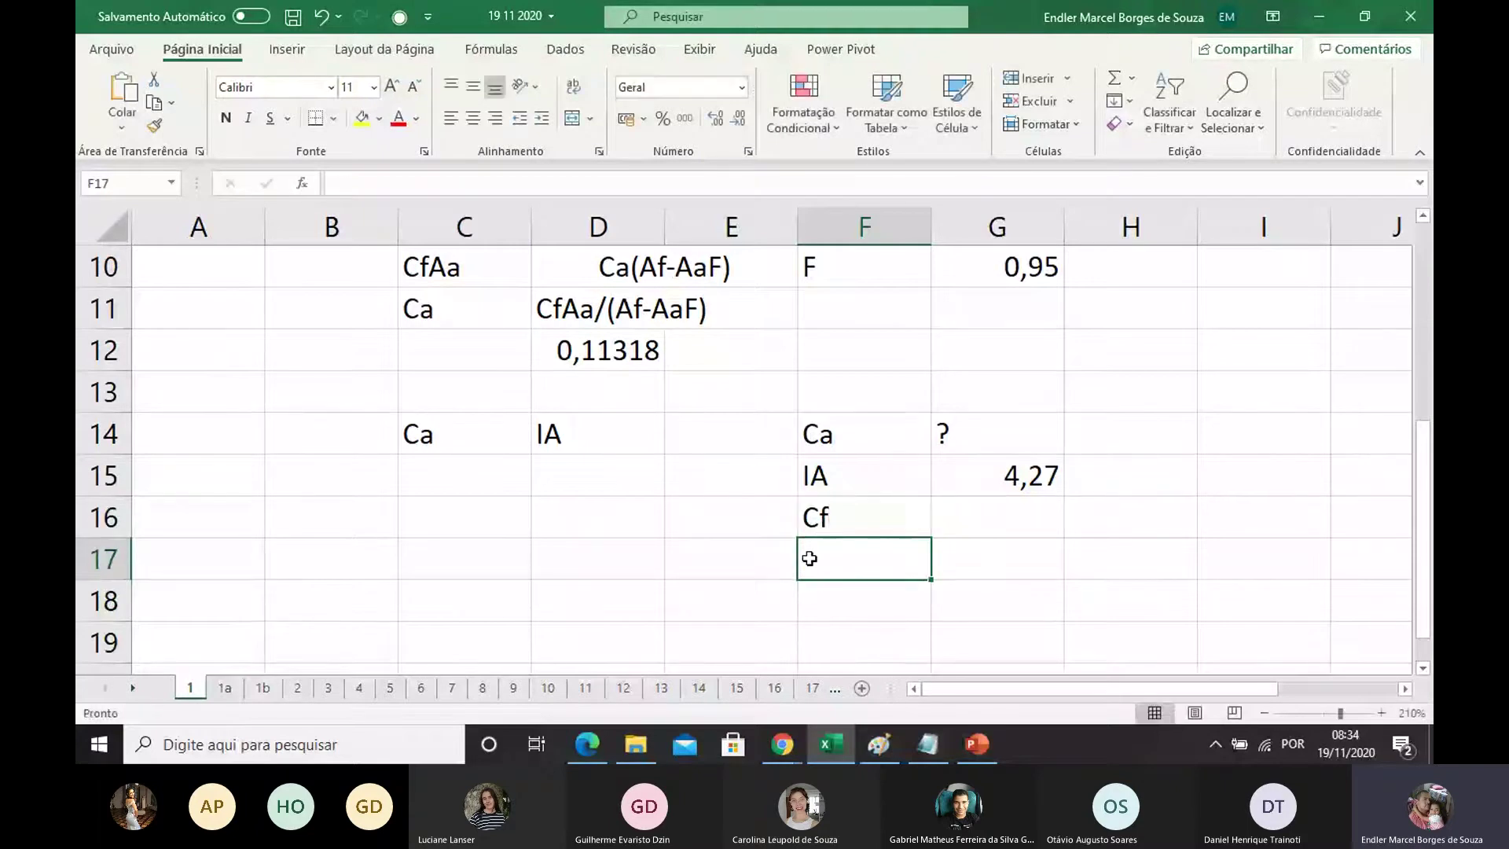
double_click(831, 518)
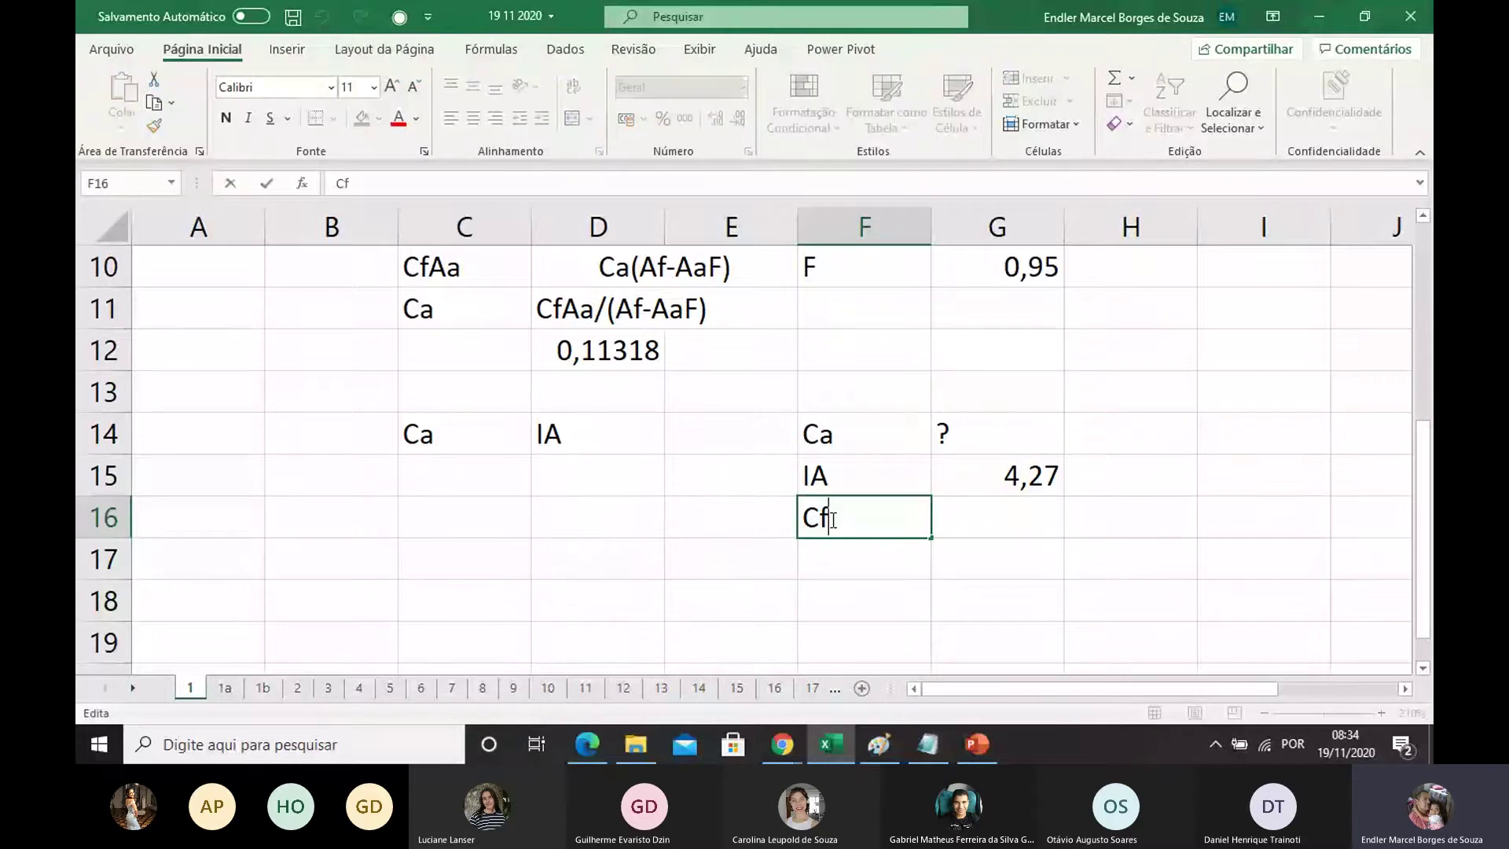
Step: Write Cf in cell G12 as the start of a note about the notation
click(965, 354)
text(C)
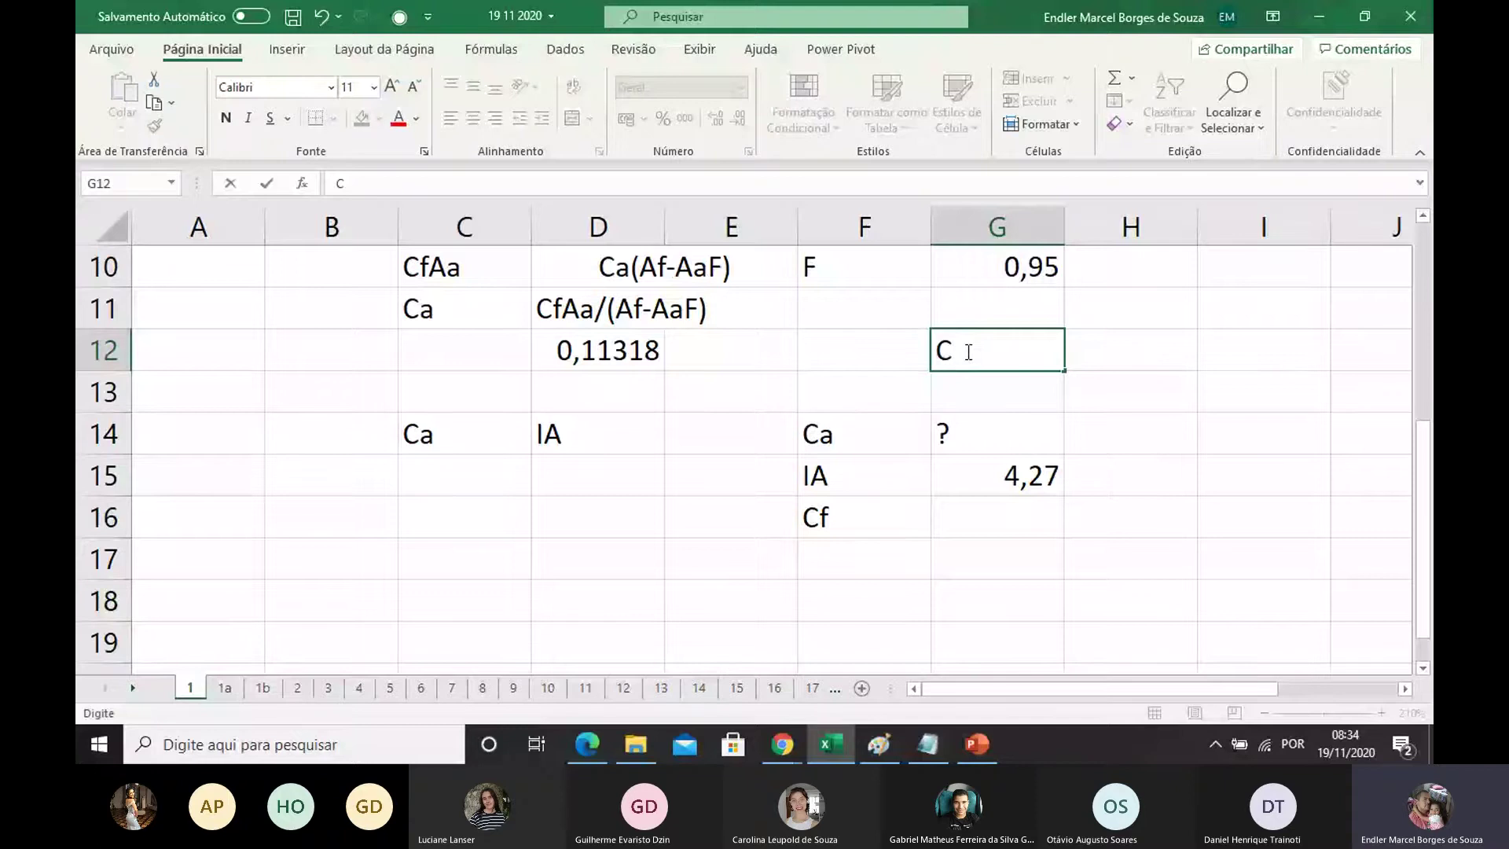
text(f)
key(ctrl+Return)
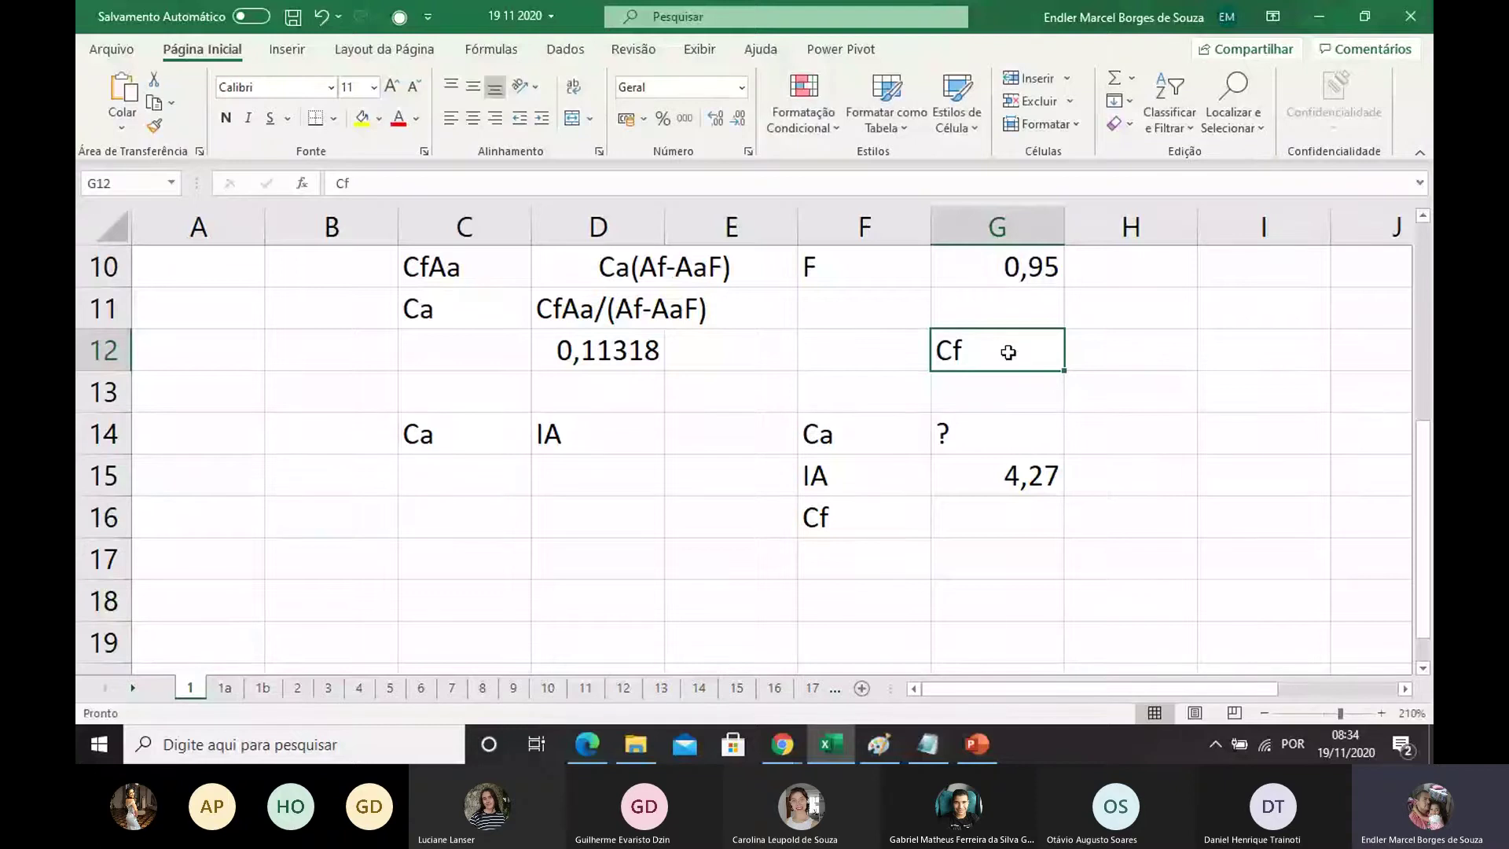
Step: Switch to Chrome's Chapter5.pdf and share its web address in the Teams meeting chat
mouse_move(783, 750)
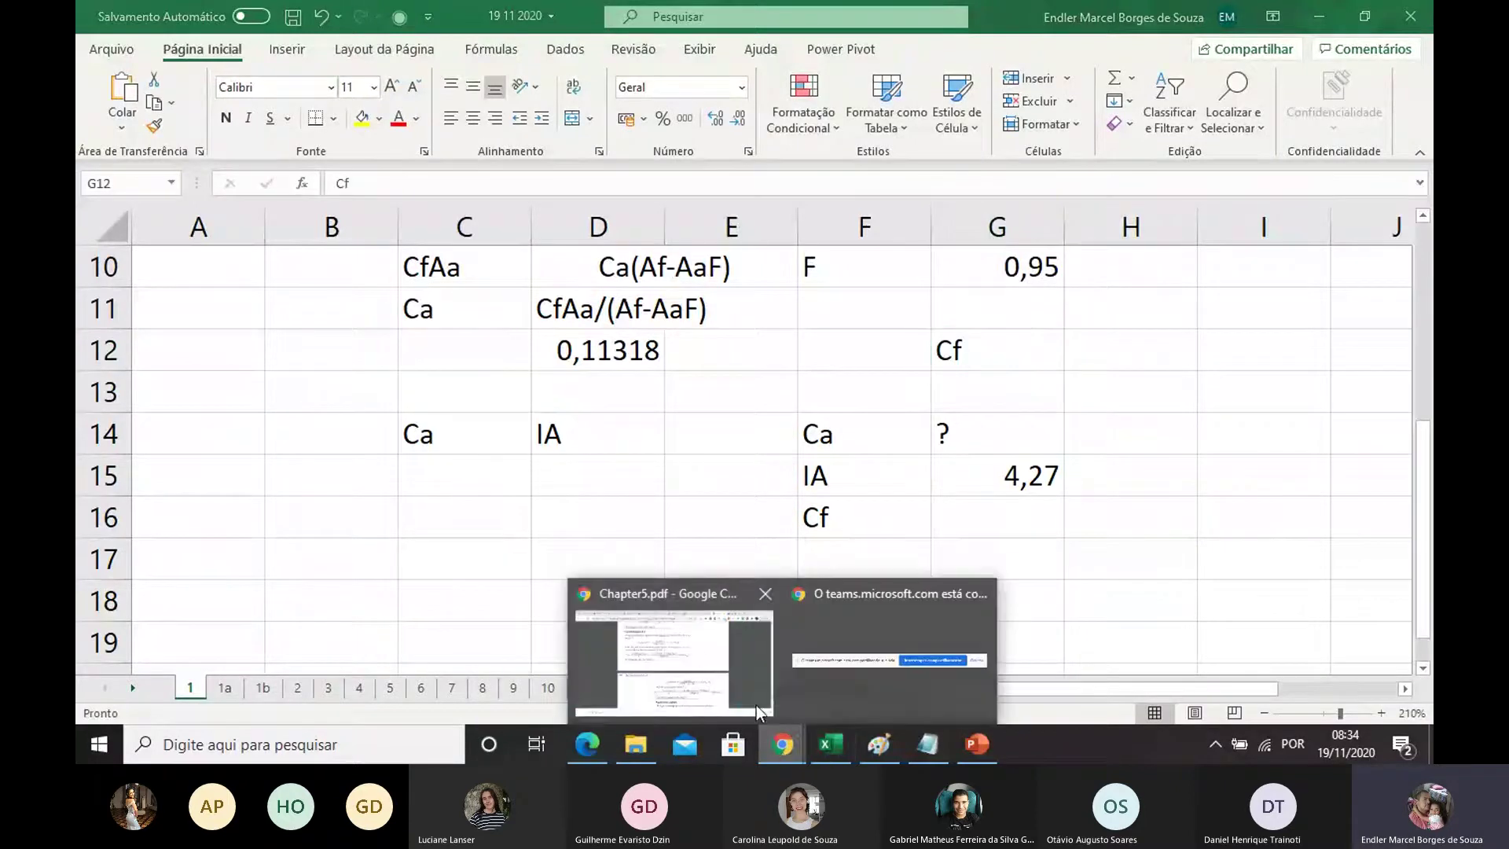
click(756, 705)
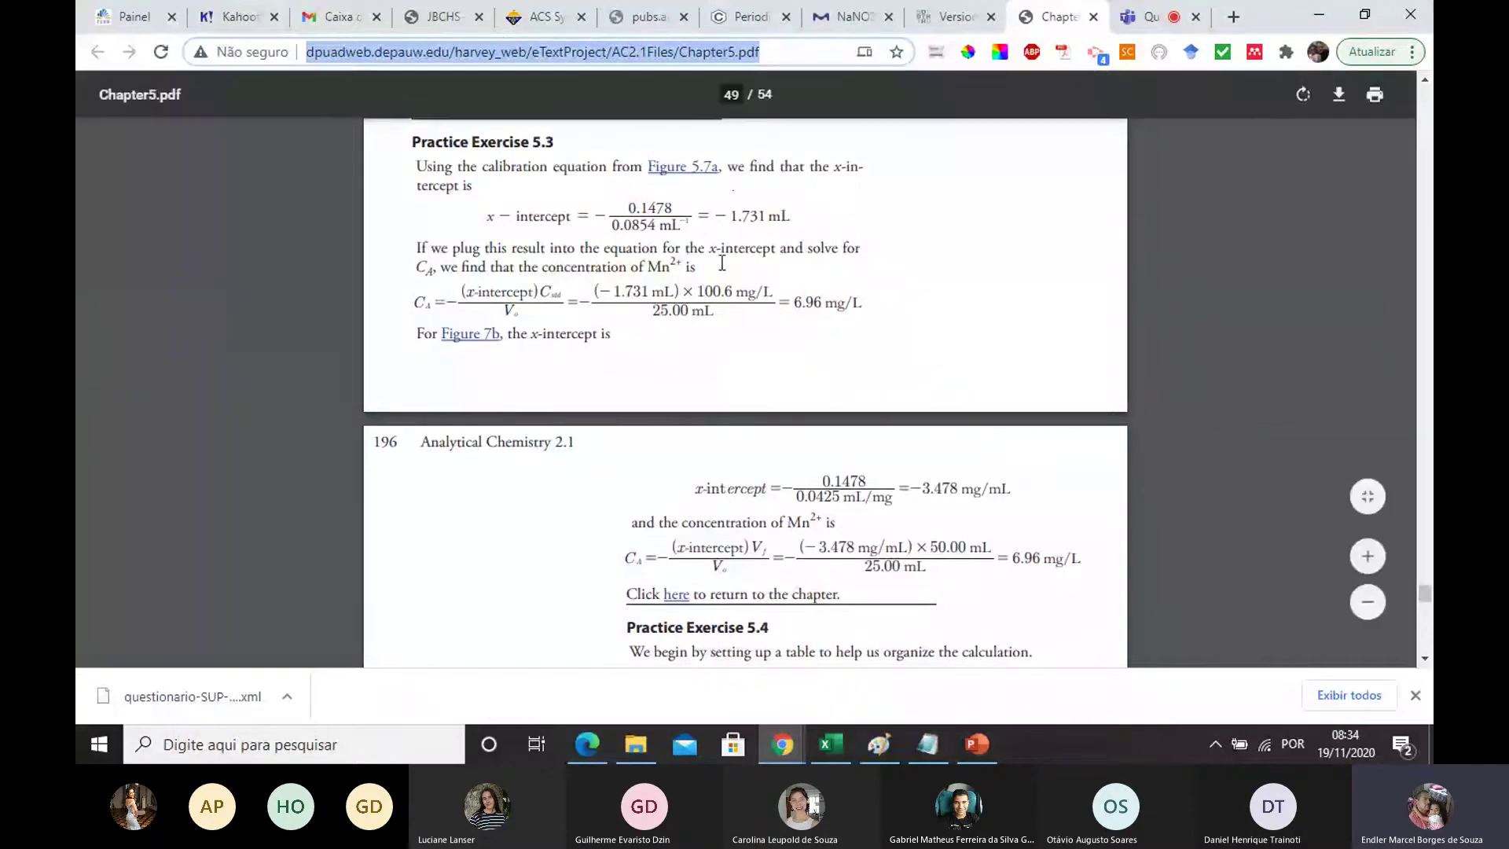
scroll(722, 263, up, 4)
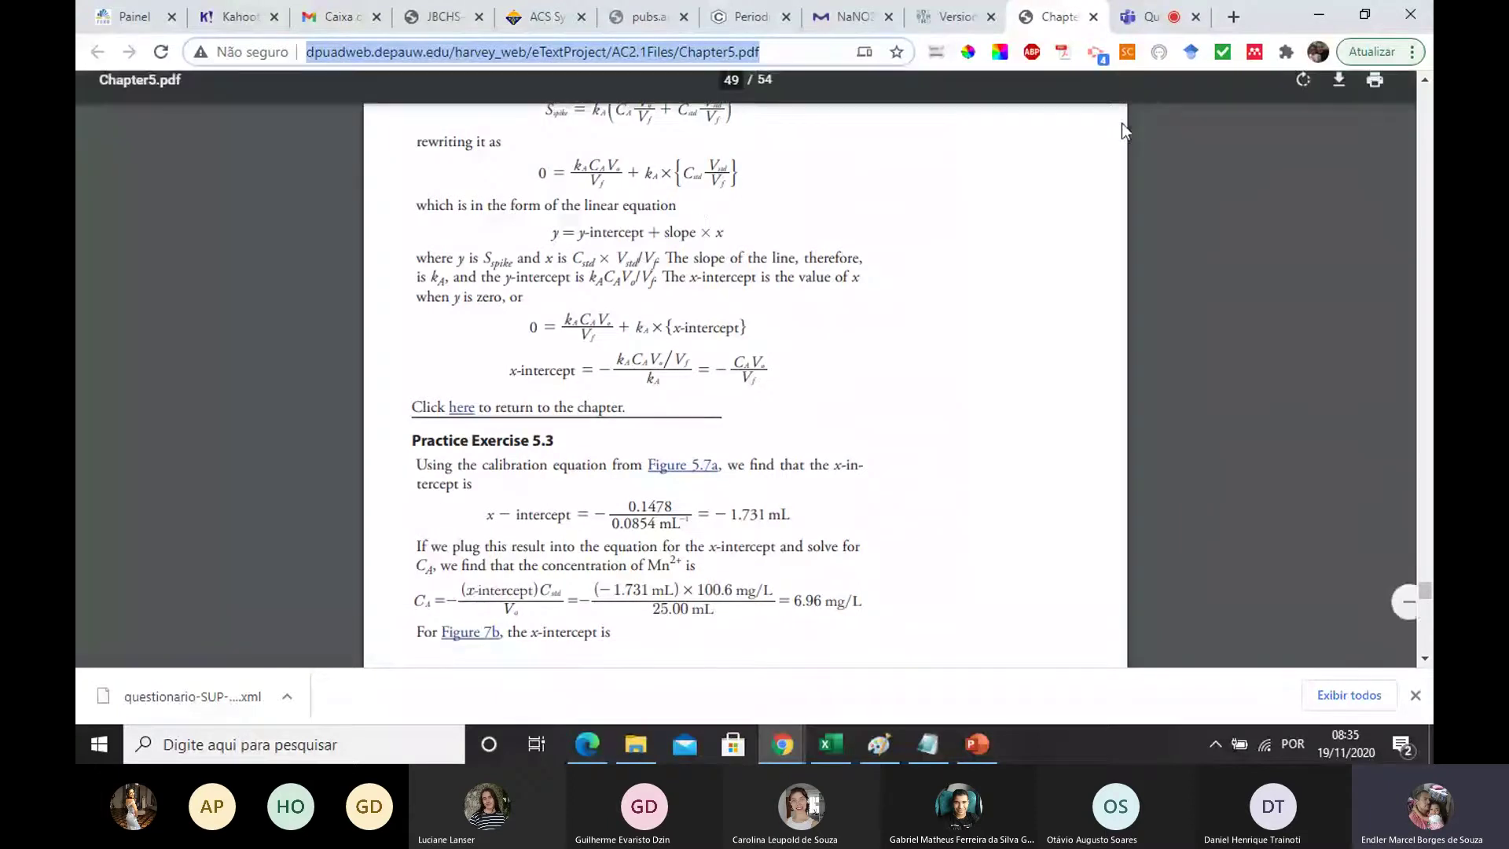
click(1135, 25)
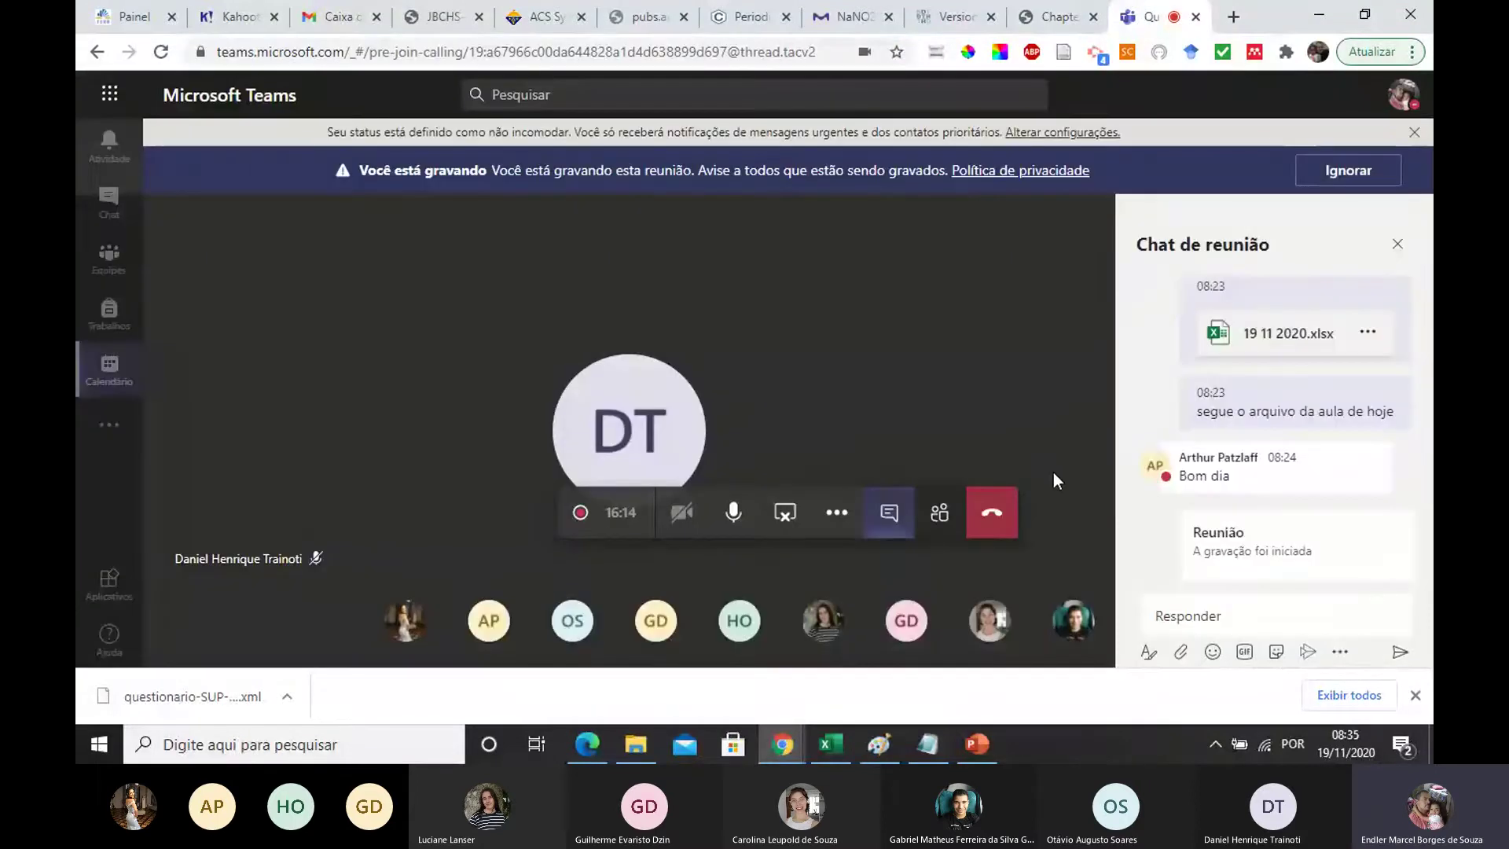
click(896, 524)
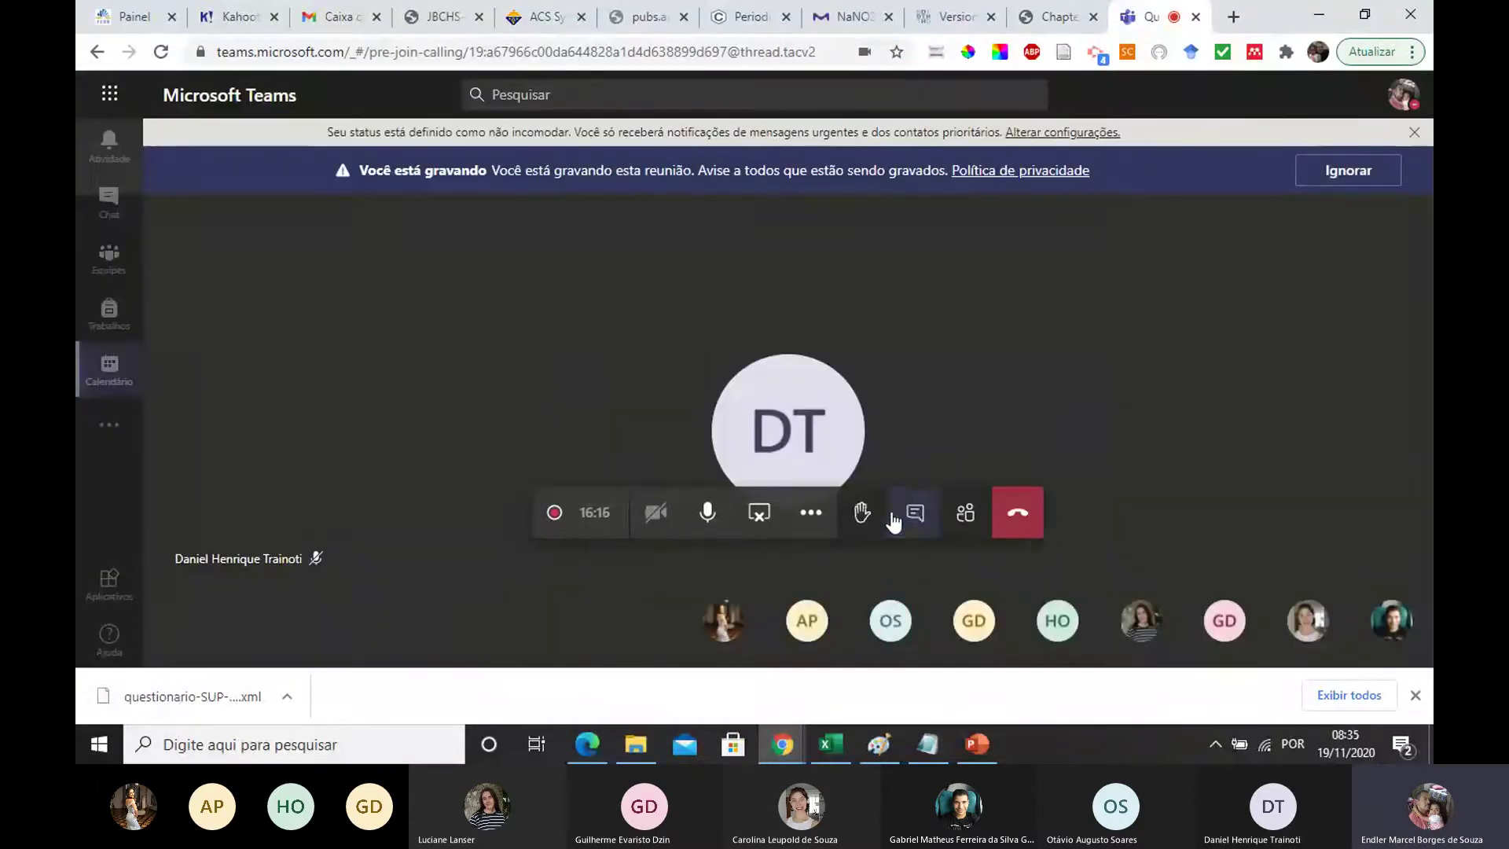
click(918, 522)
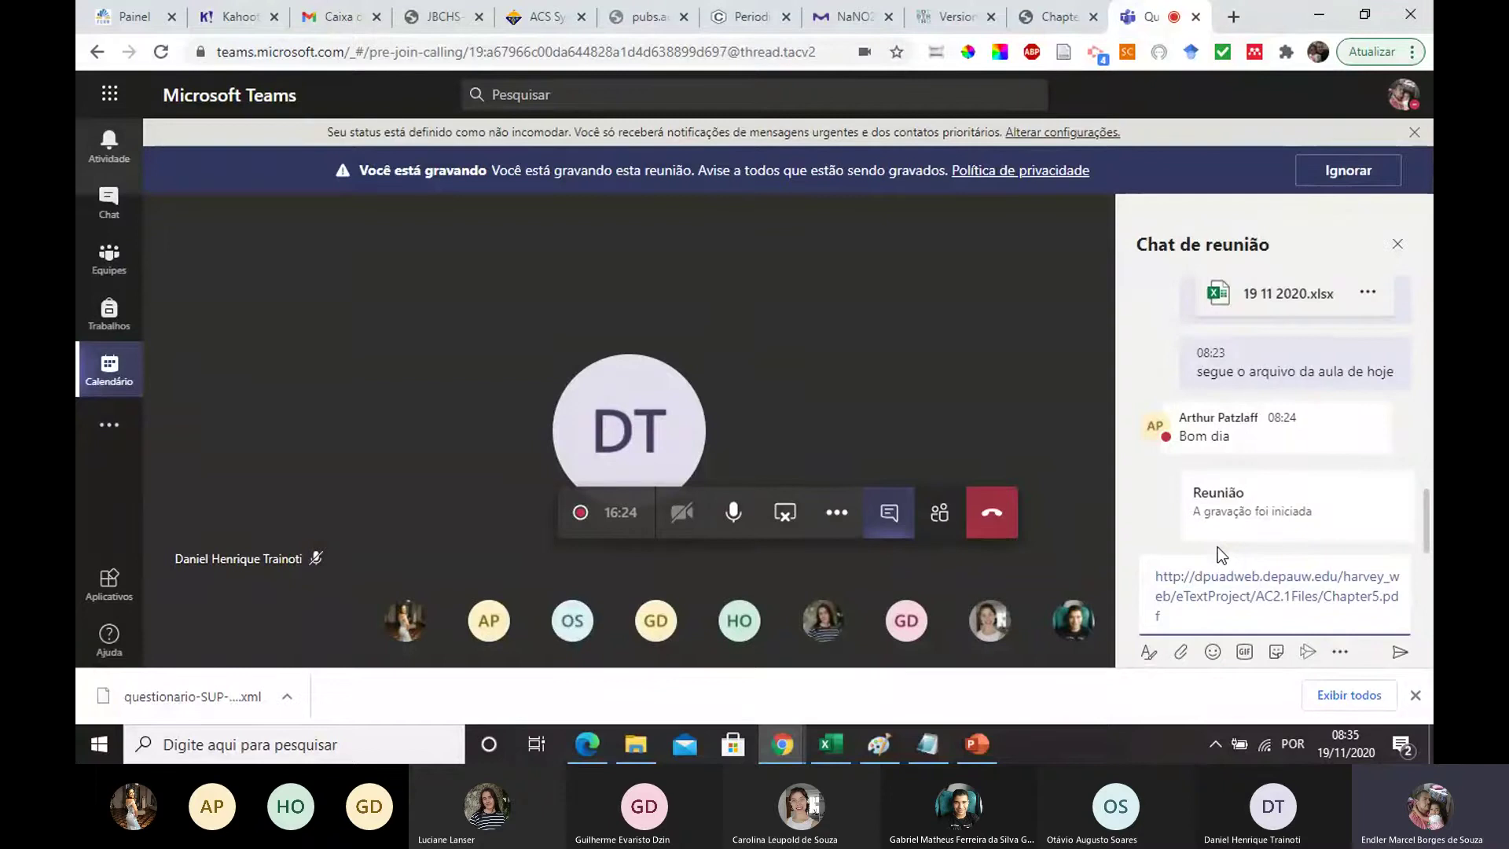
key(Return)
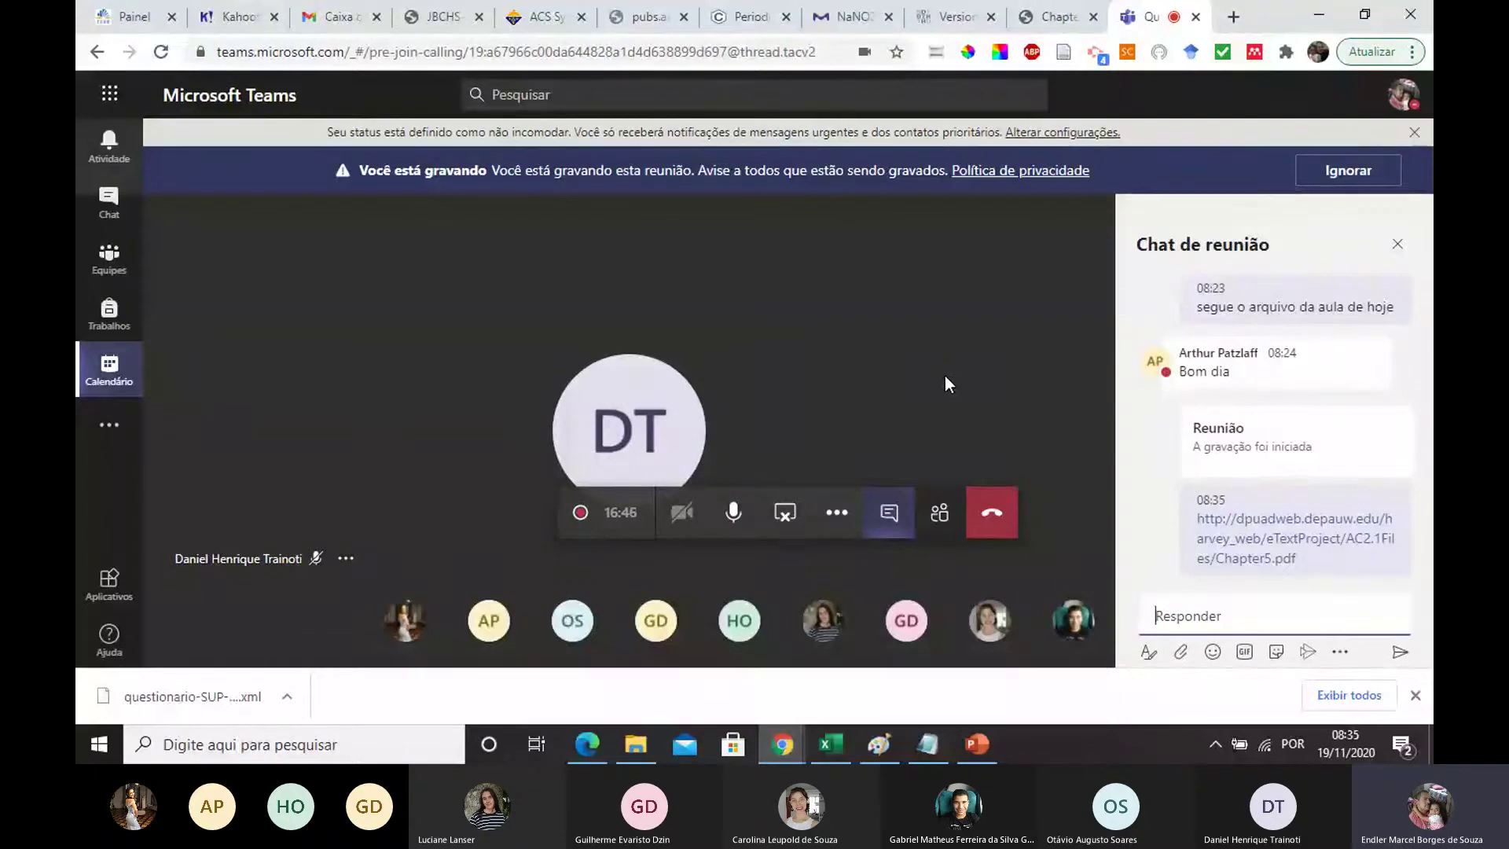
click(831, 518)
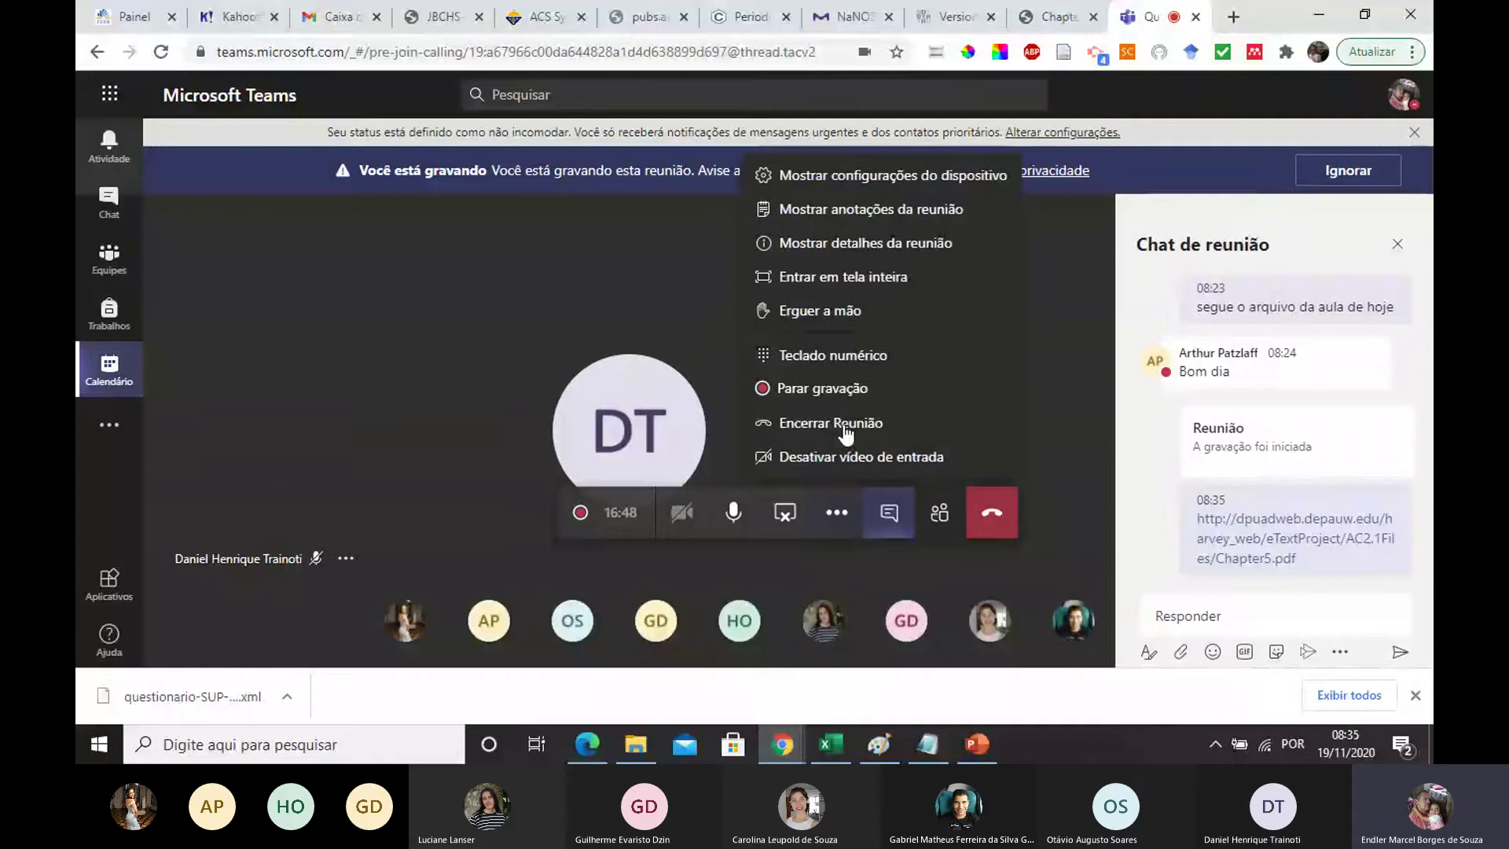
click(1041, 417)
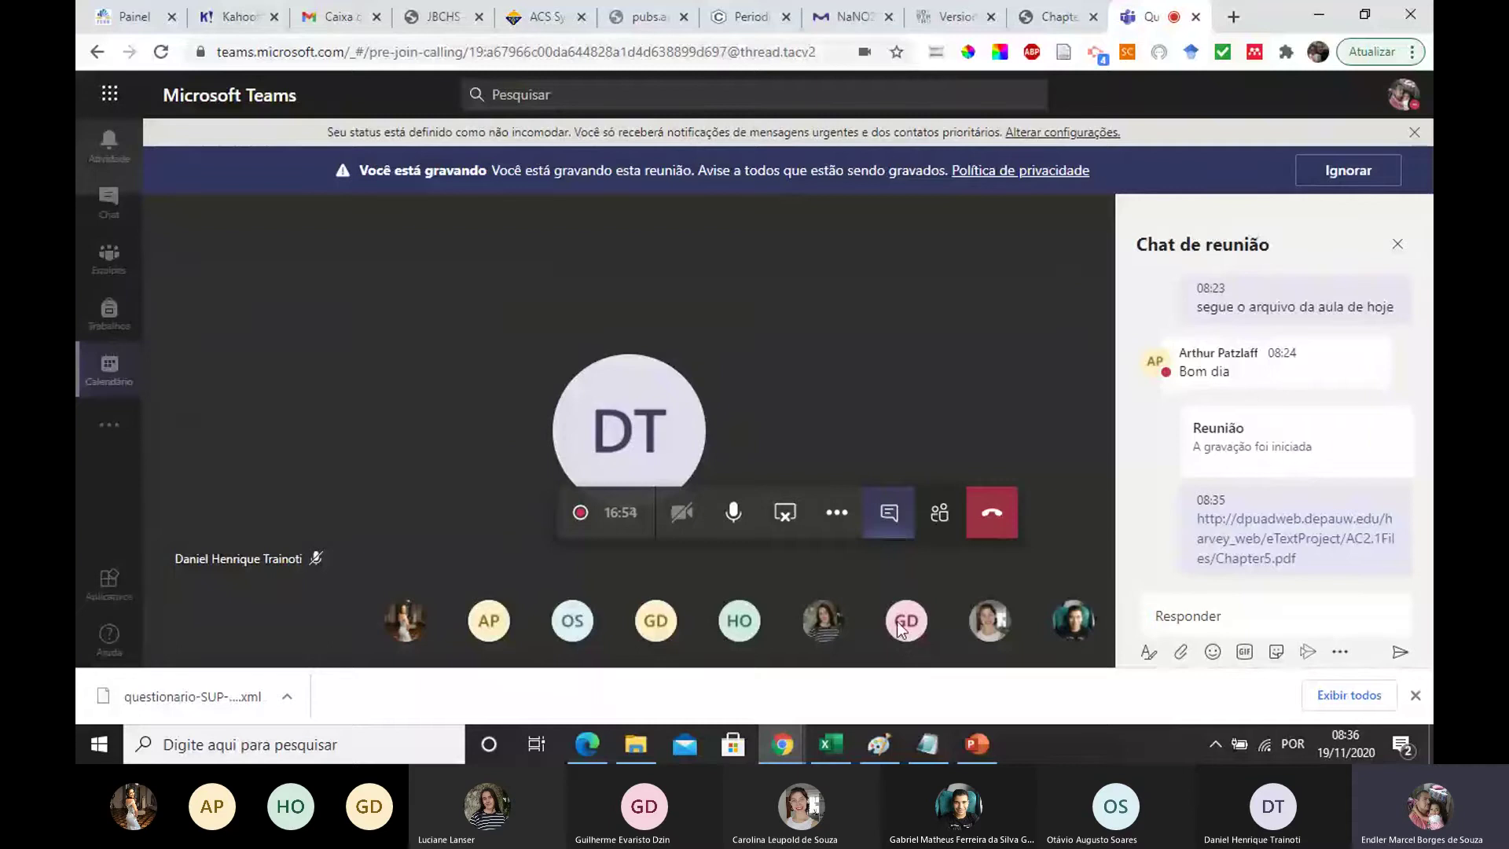
Step: Switch back to Excel and enter the alternative name Cspiked in H12, beside Cf
click(823, 750)
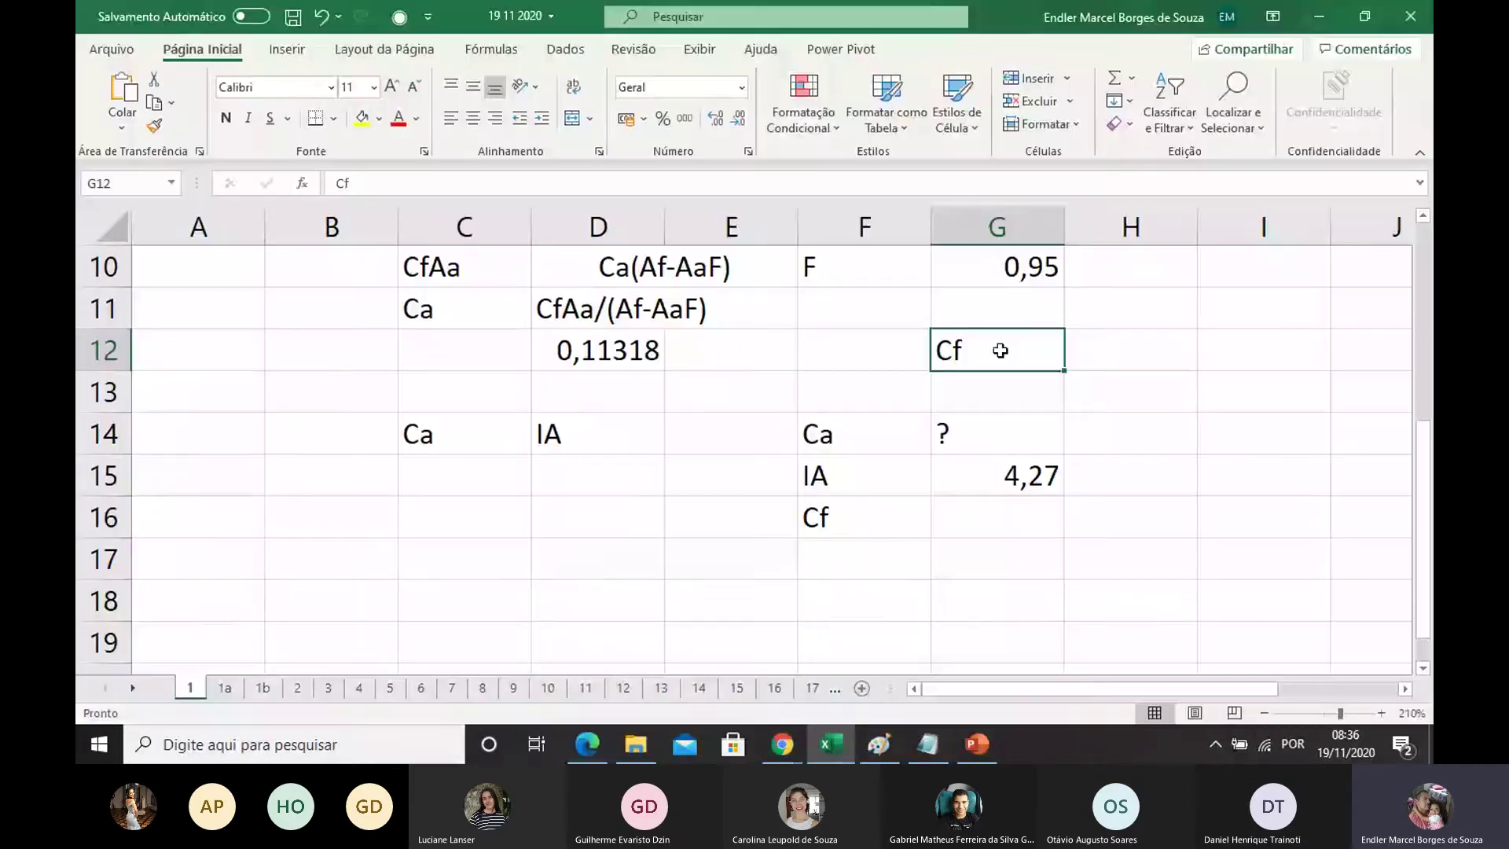
key(Escape)
click(1102, 358)
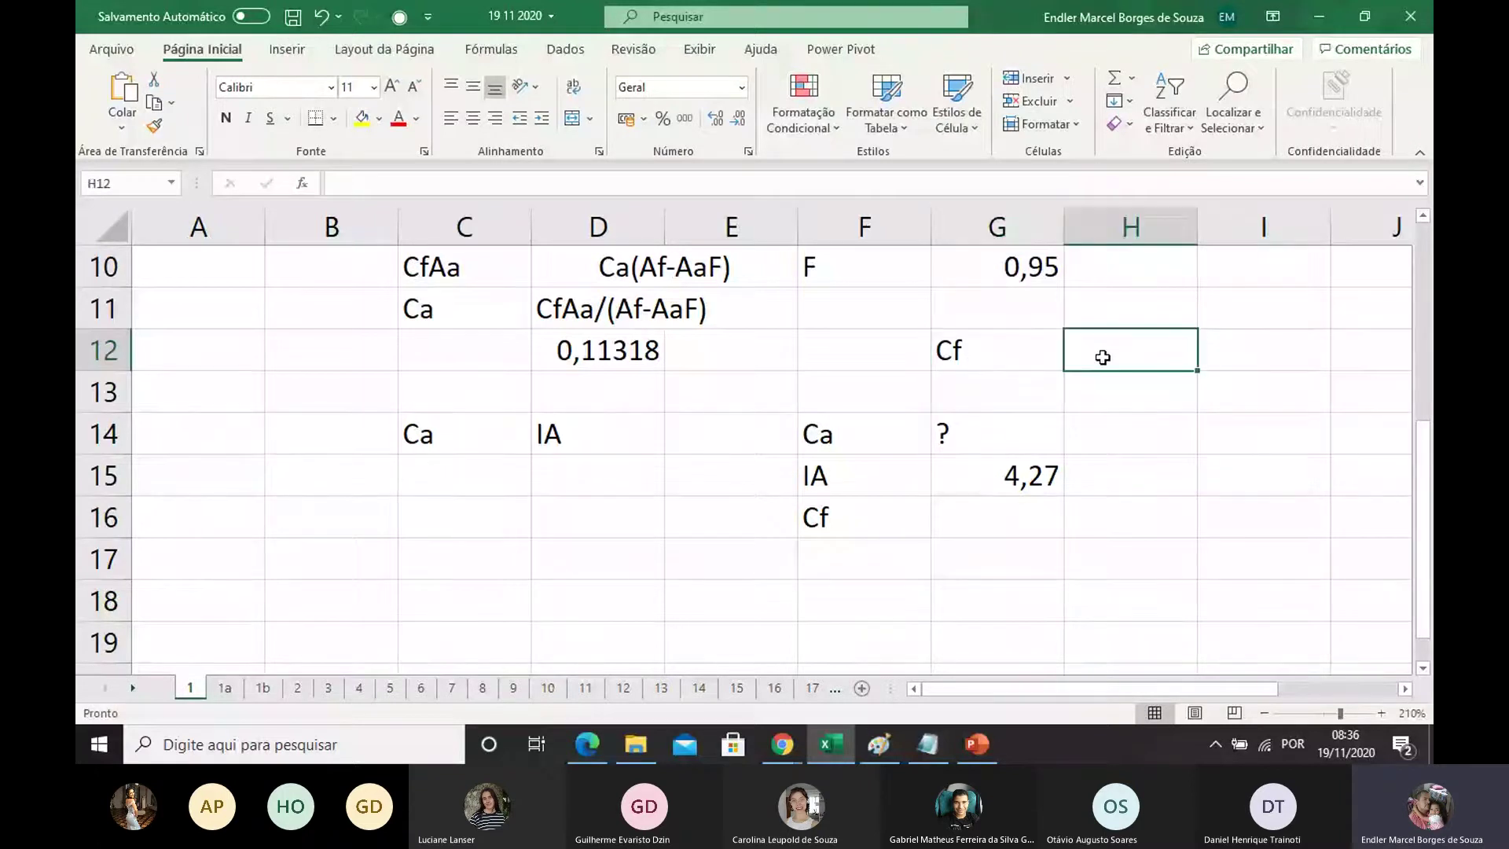
text(C)
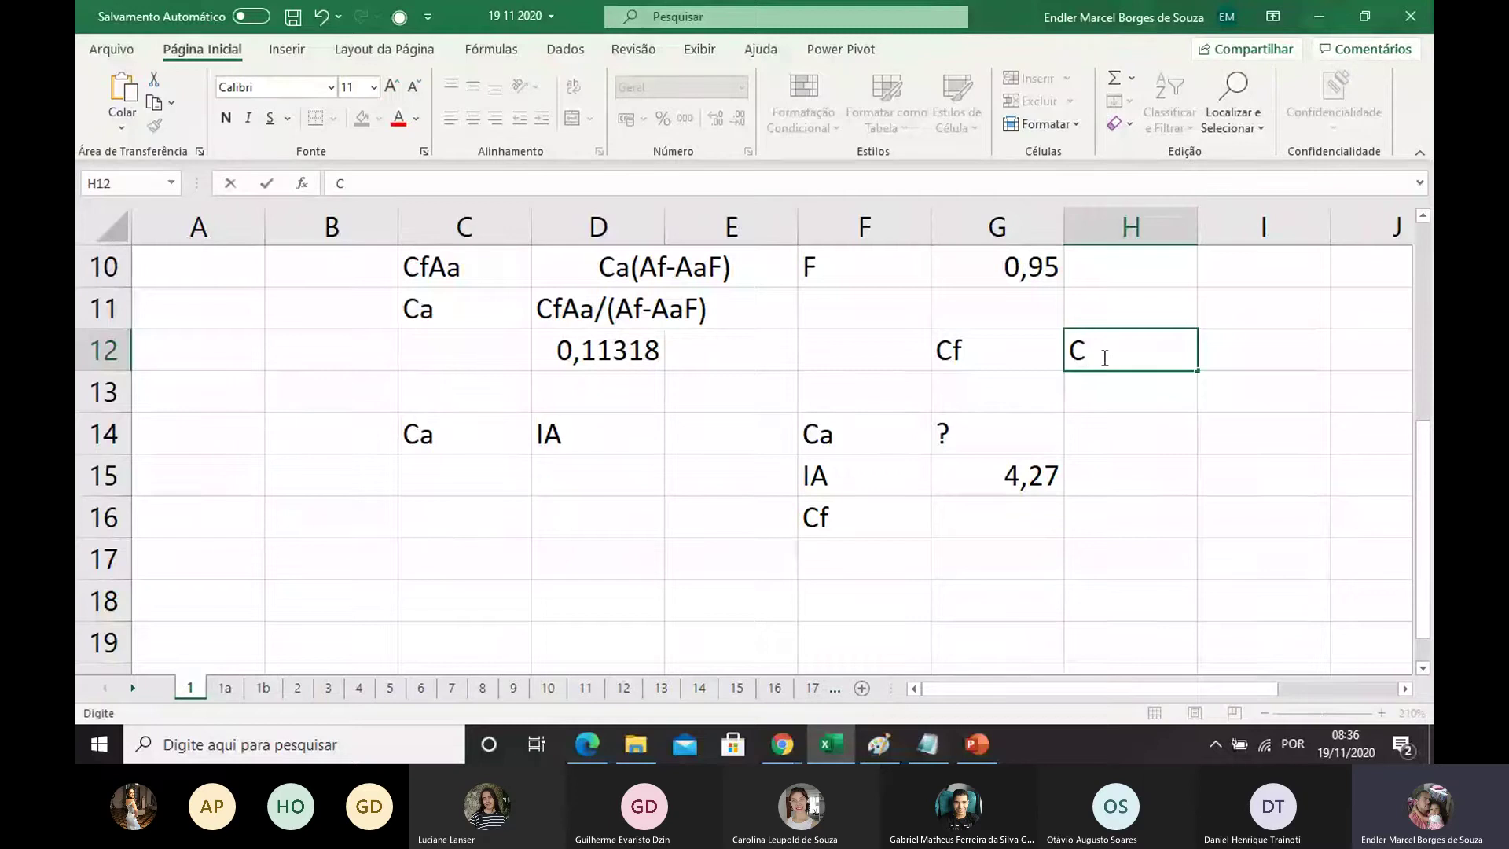
text(sp)
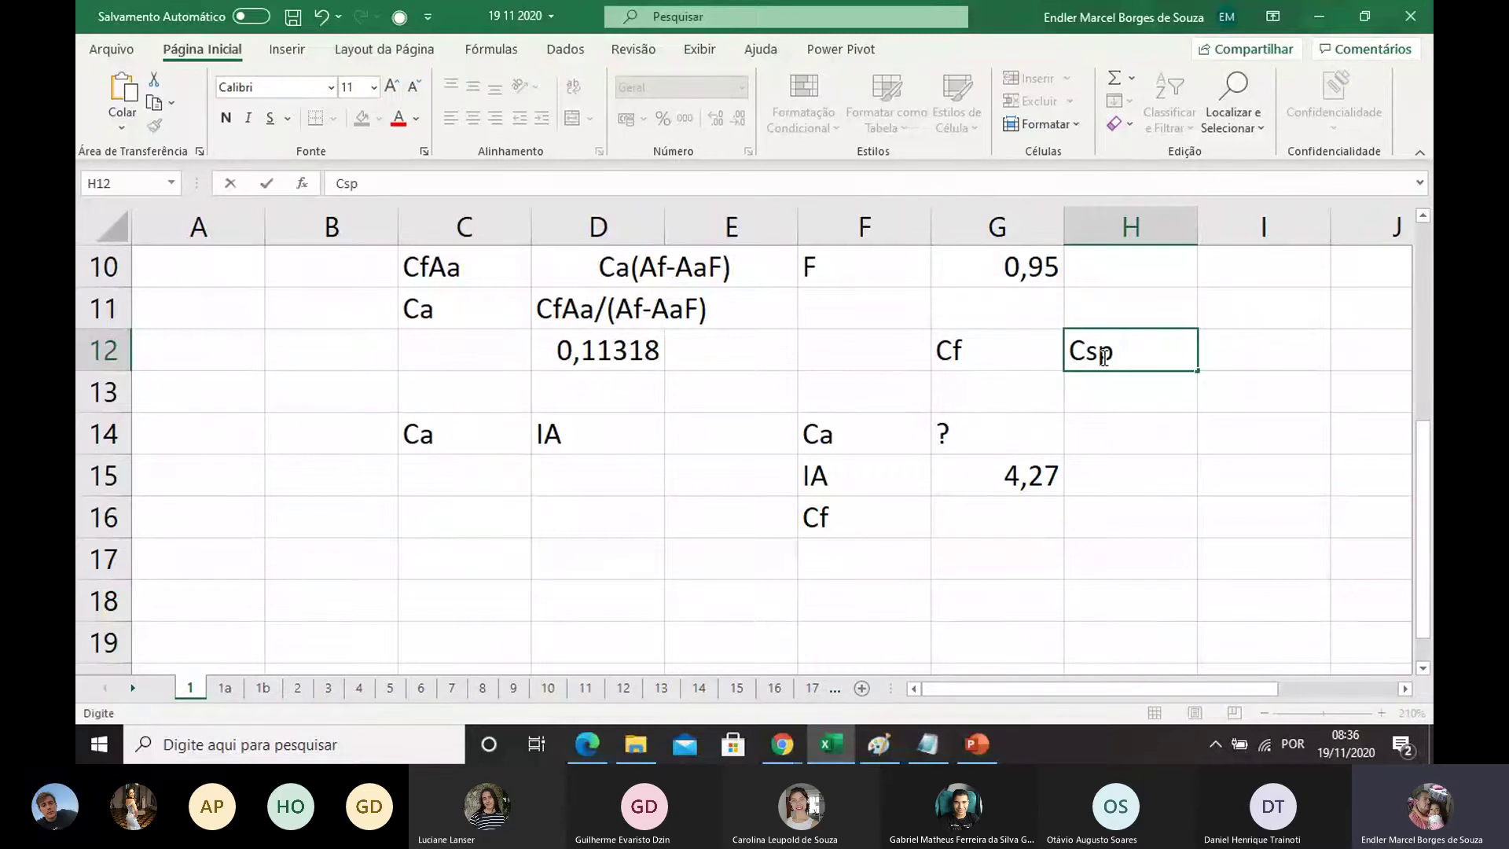
text(iked)
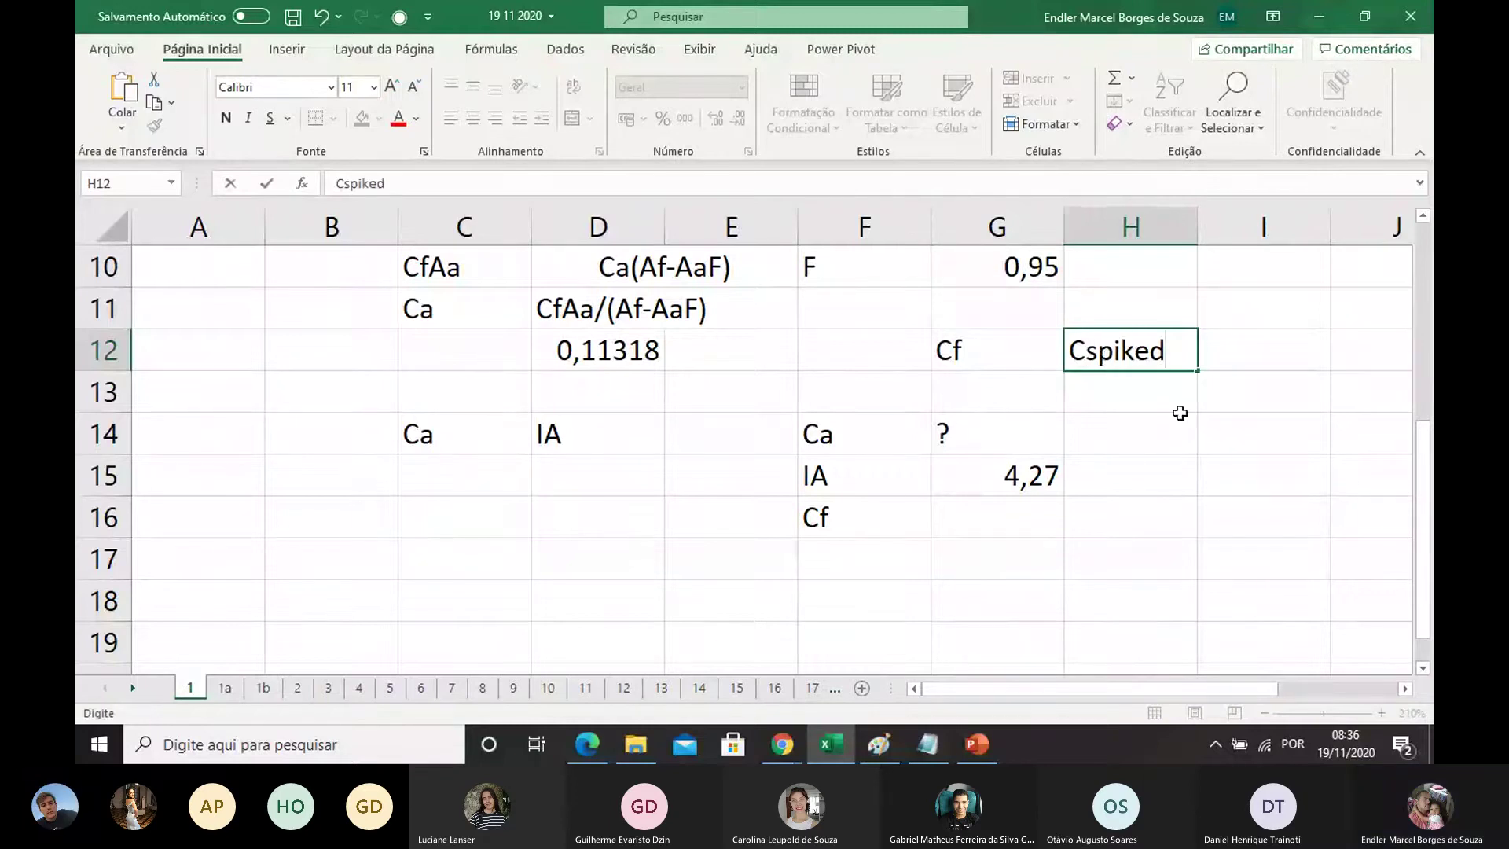
click(1199, 445)
click(1064, 350)
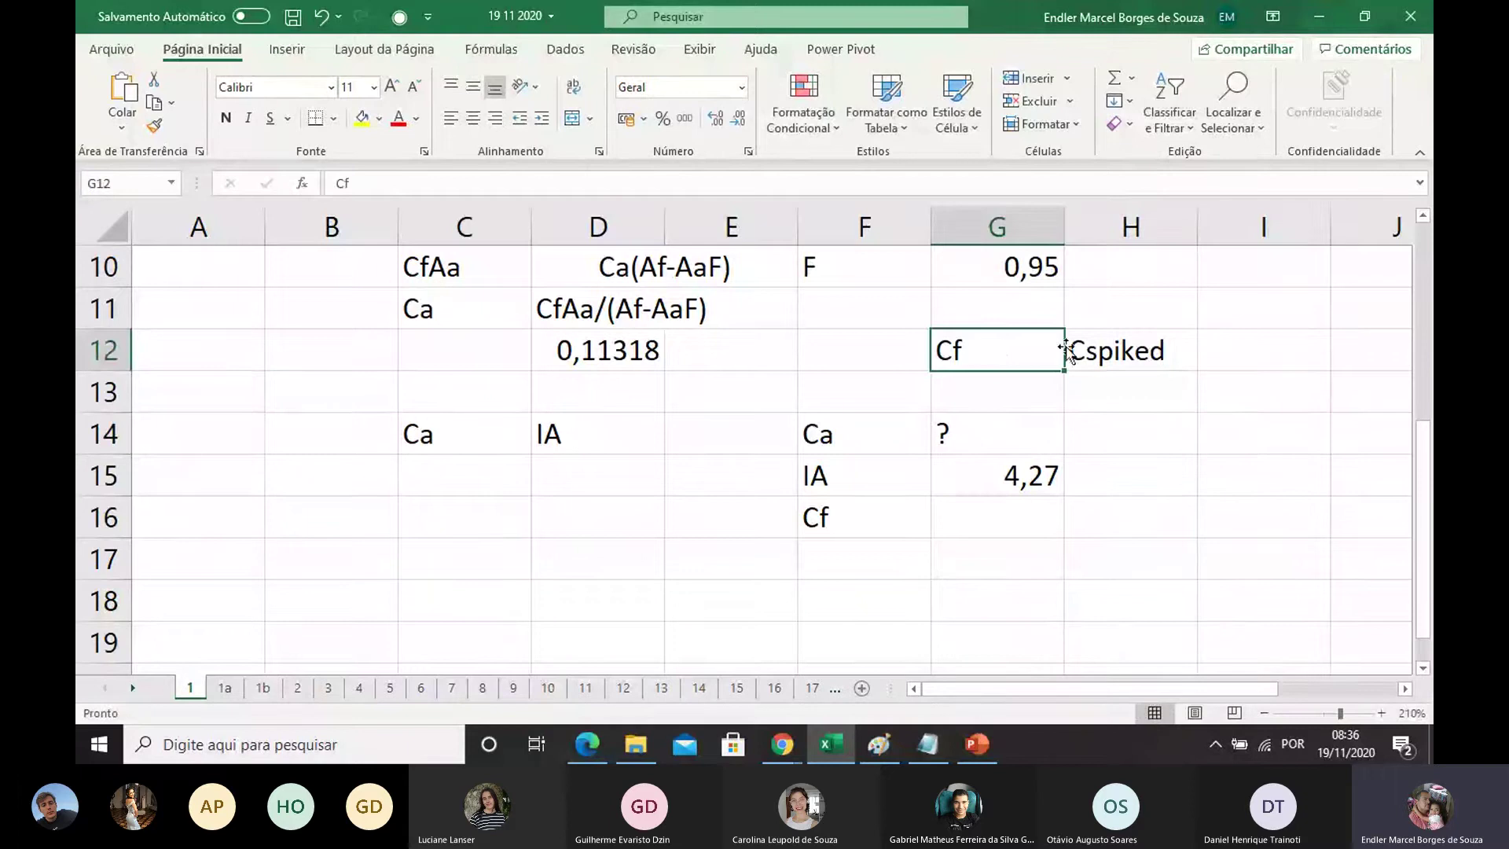
click(1070, 350)
Step: Check the problem statement again and enter the label Vp in H16, on the Cf row
click(882, 529)
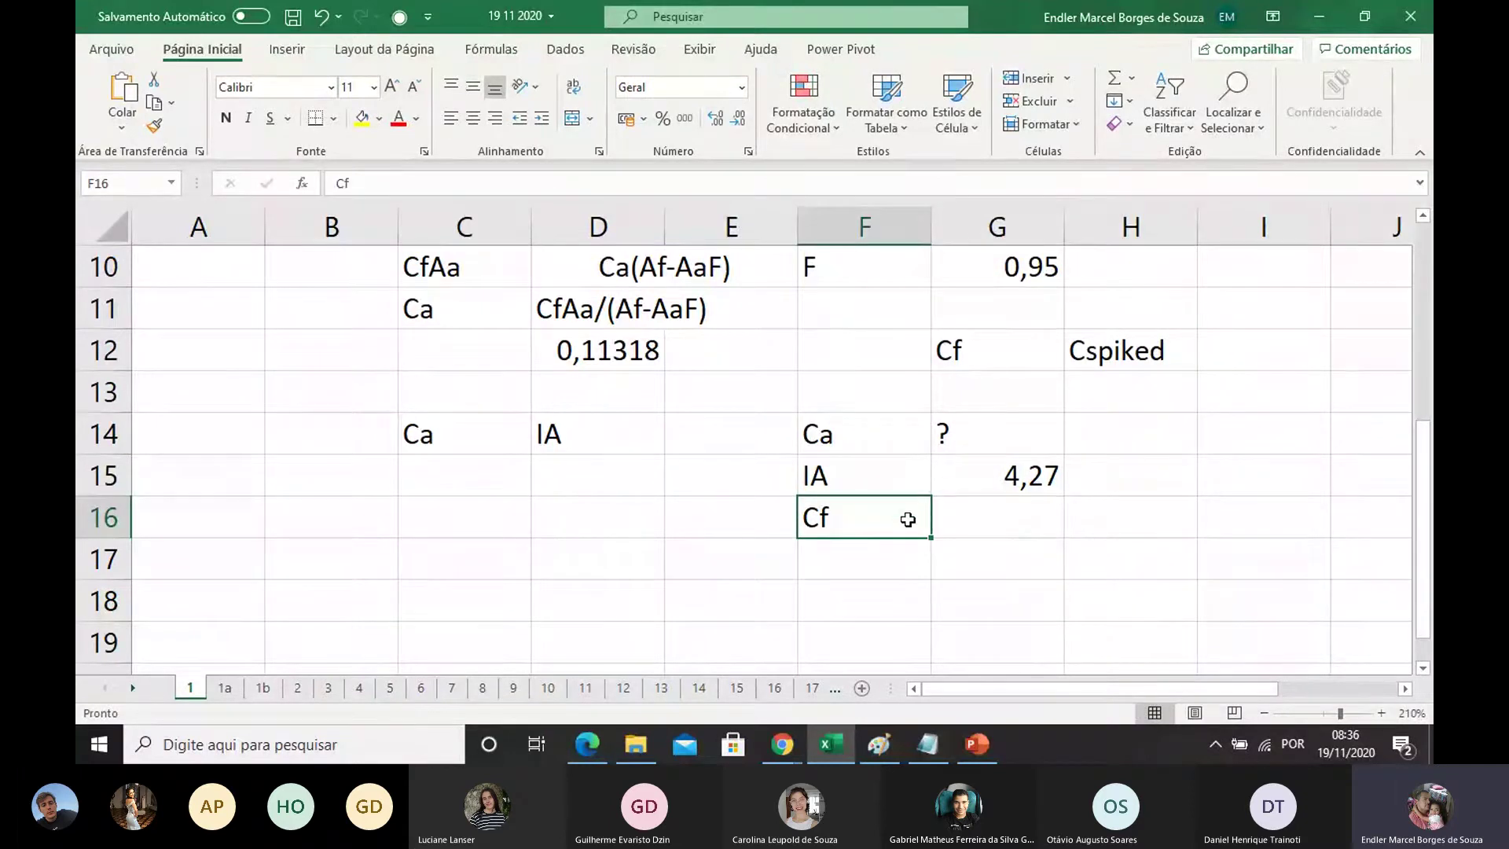
click(976, 524)
click(875, 510)
scroll(869, 464, up, 3)
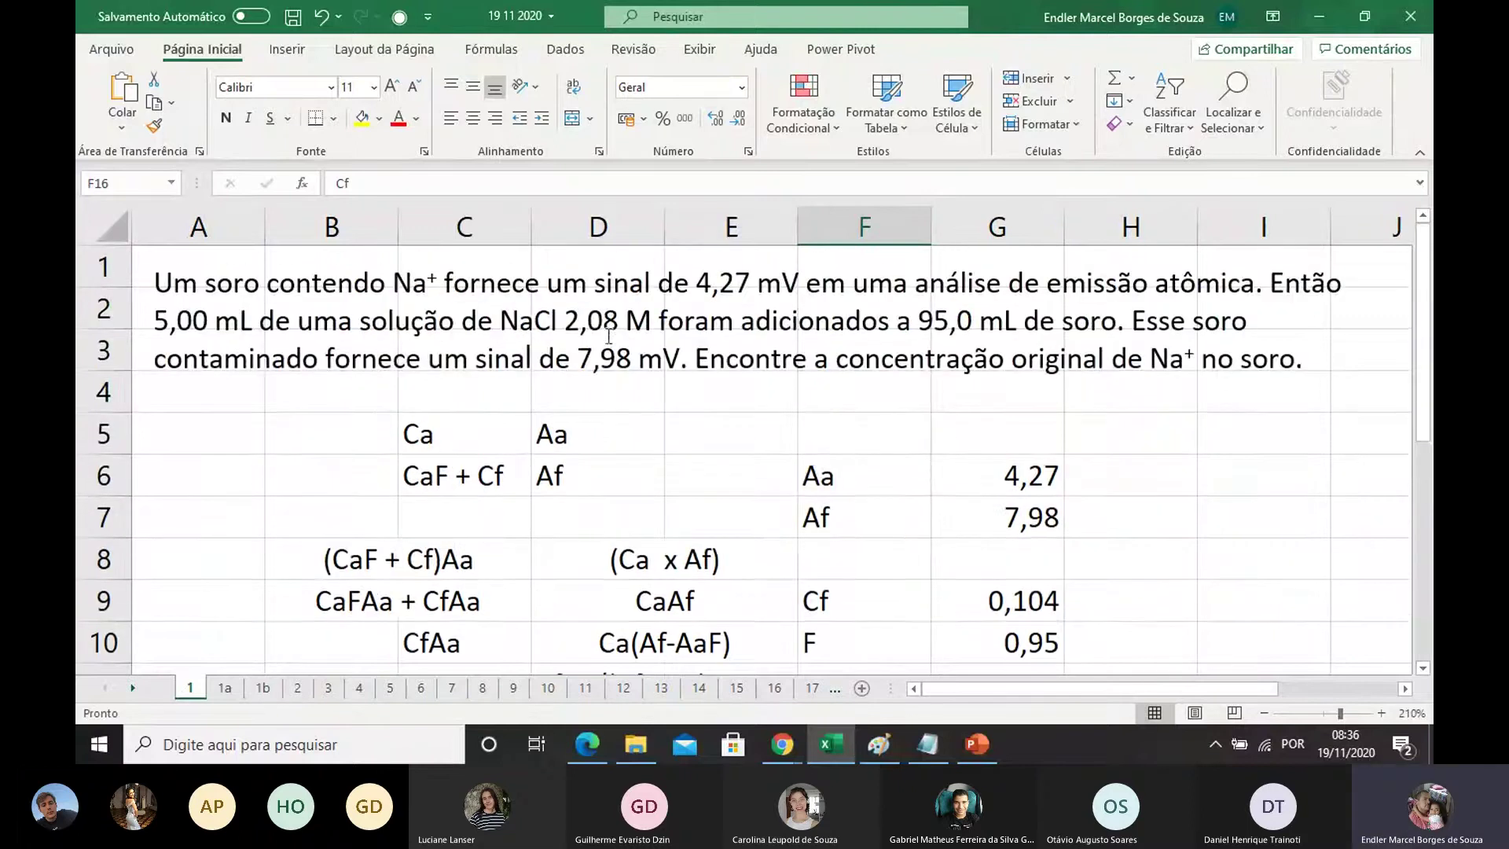
scroll(432, 358, down, 3)
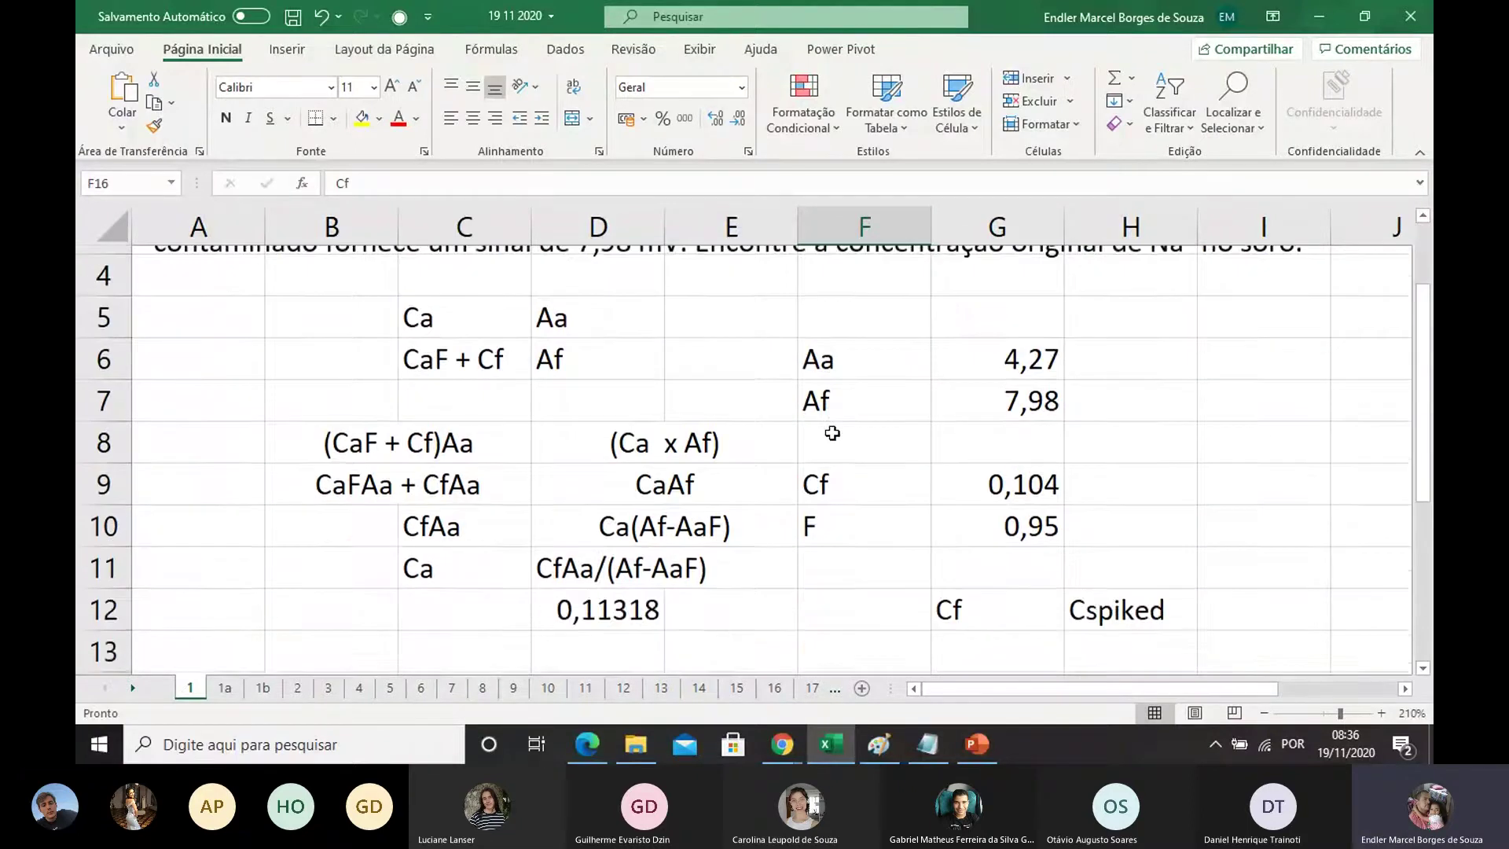
click(1109, 526)
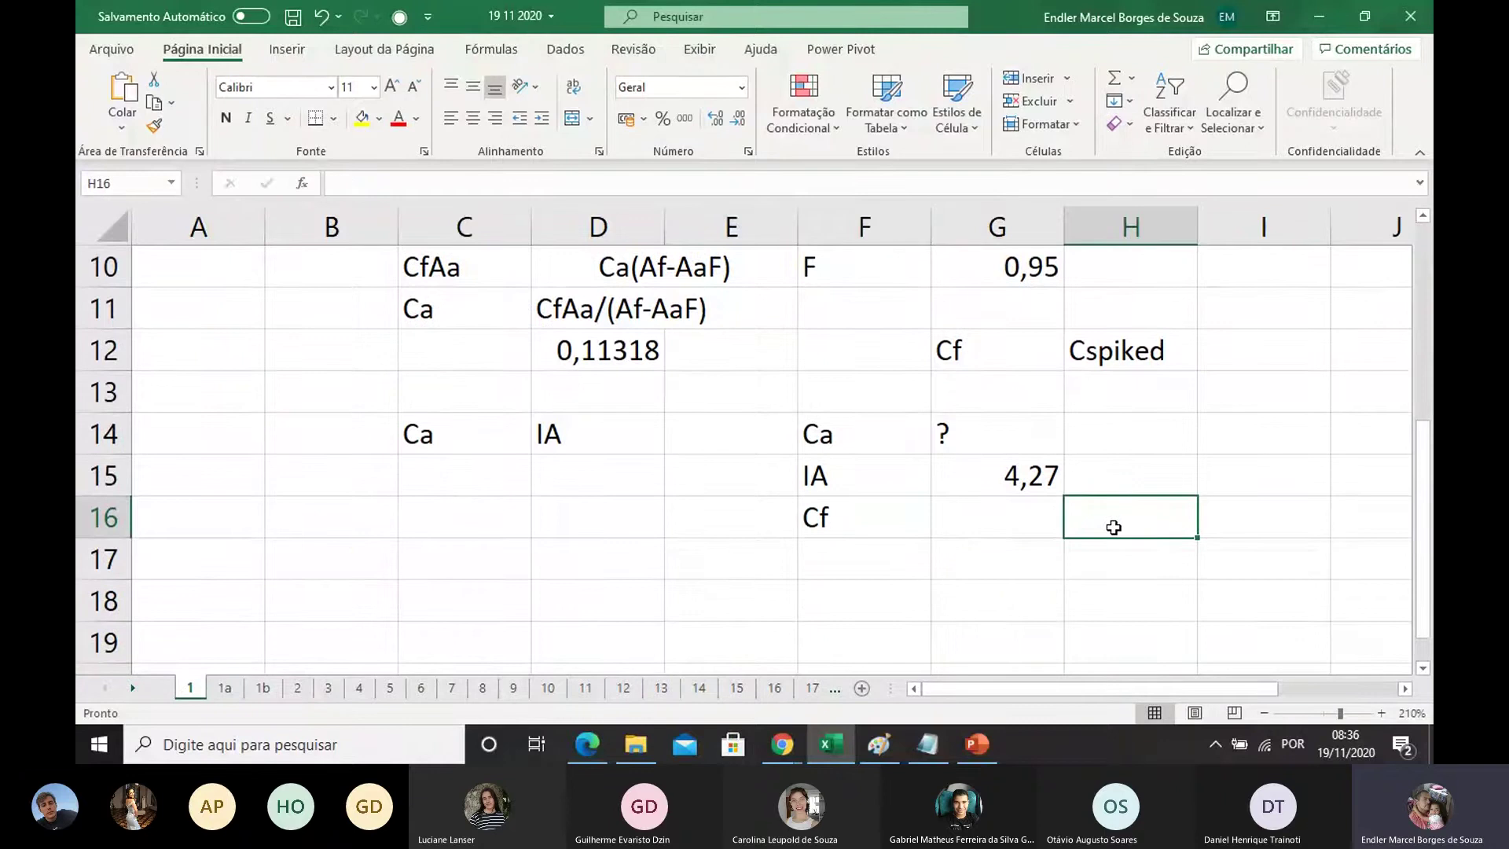
text(V)
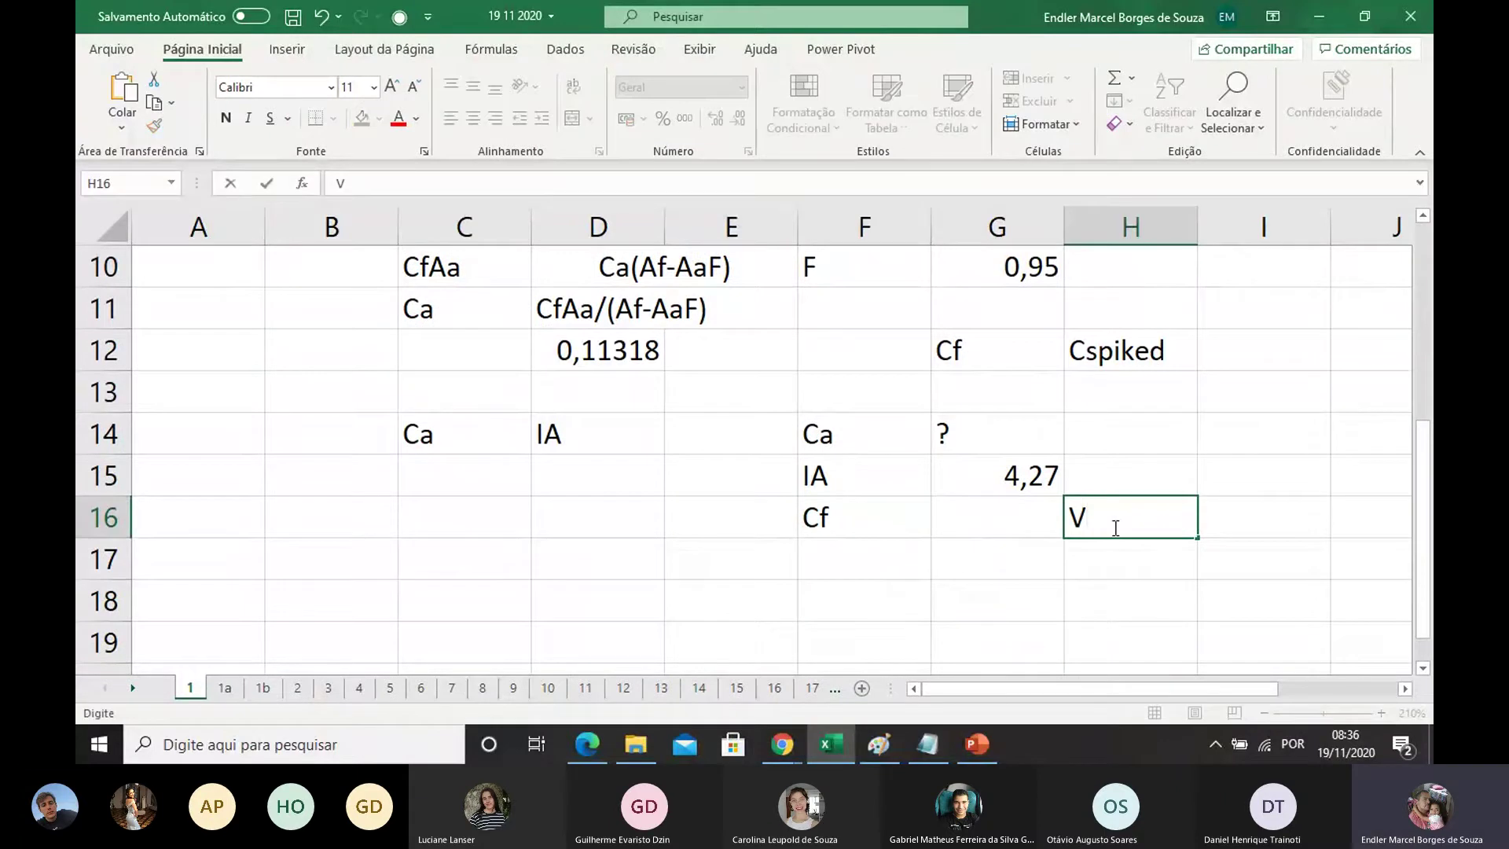
text(p)
click(1243, 571)
Step: Enter 5 in I16 as the value for Vp, with the unit mL in J16
click(1238, 515)
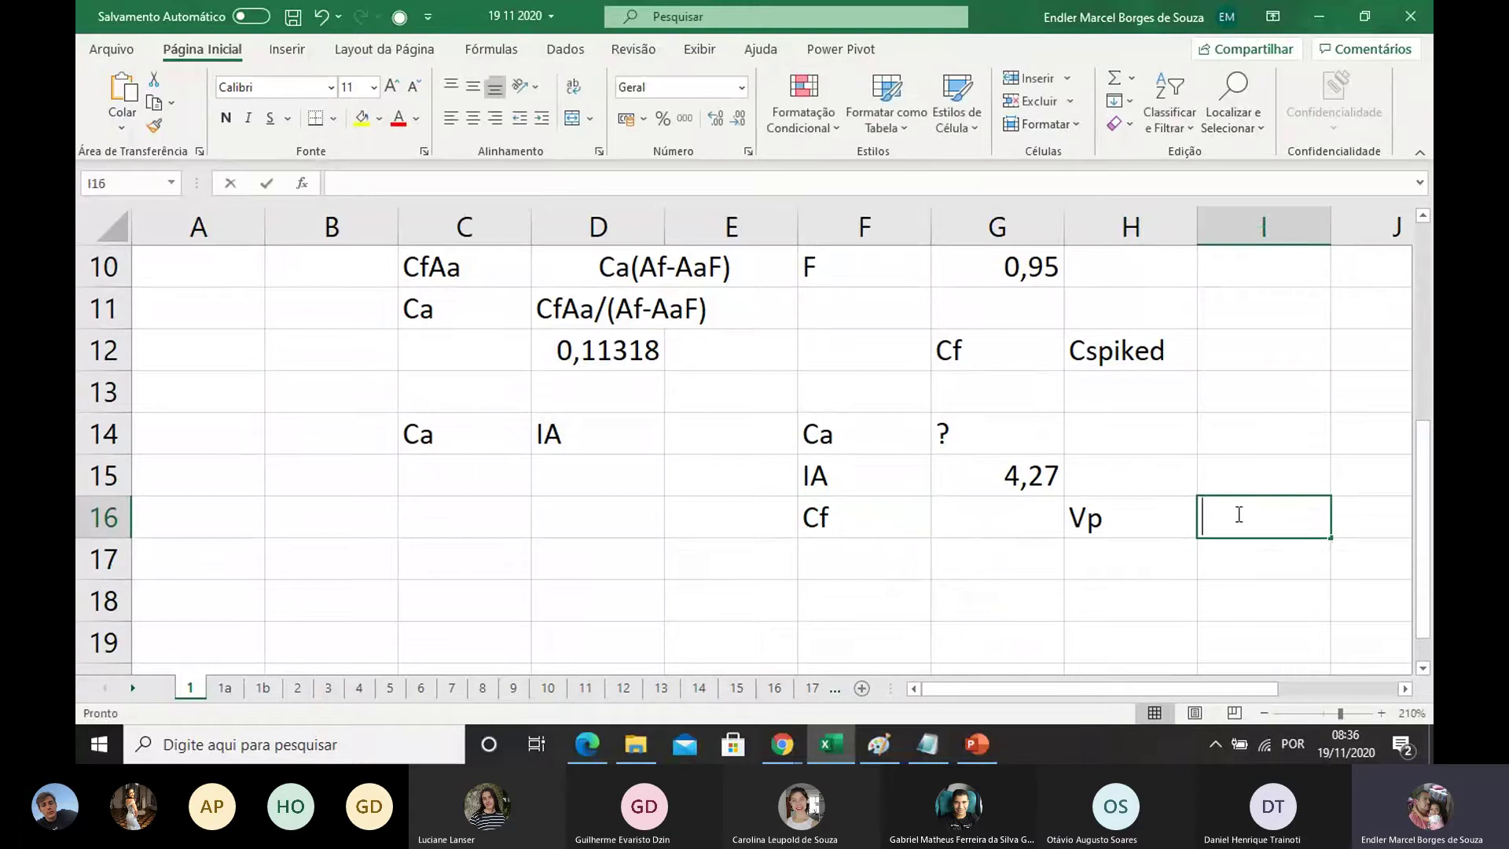
text(5)
click(1348, 517)
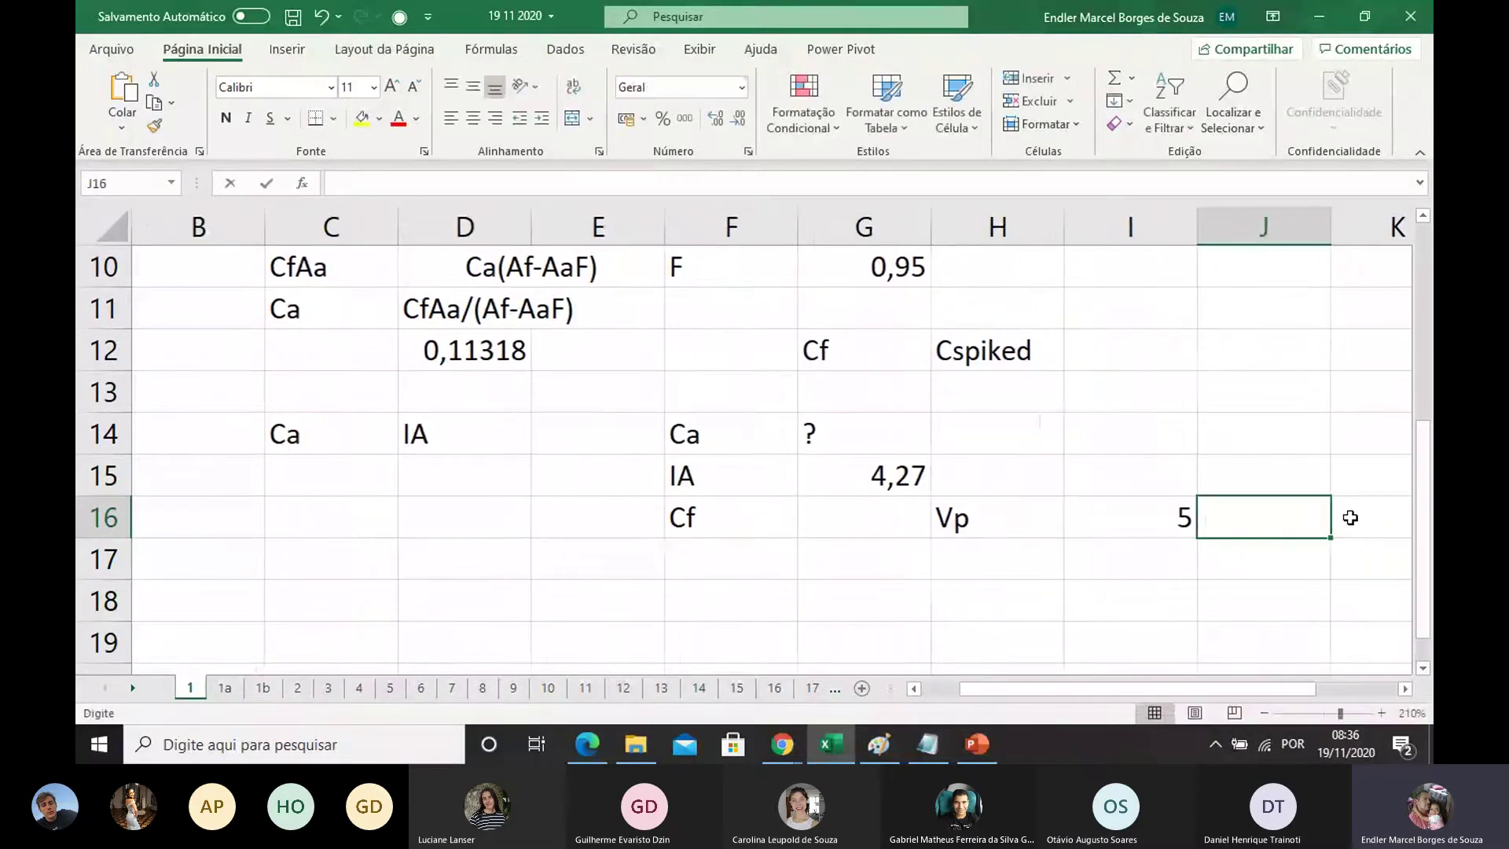
text(mÇ)
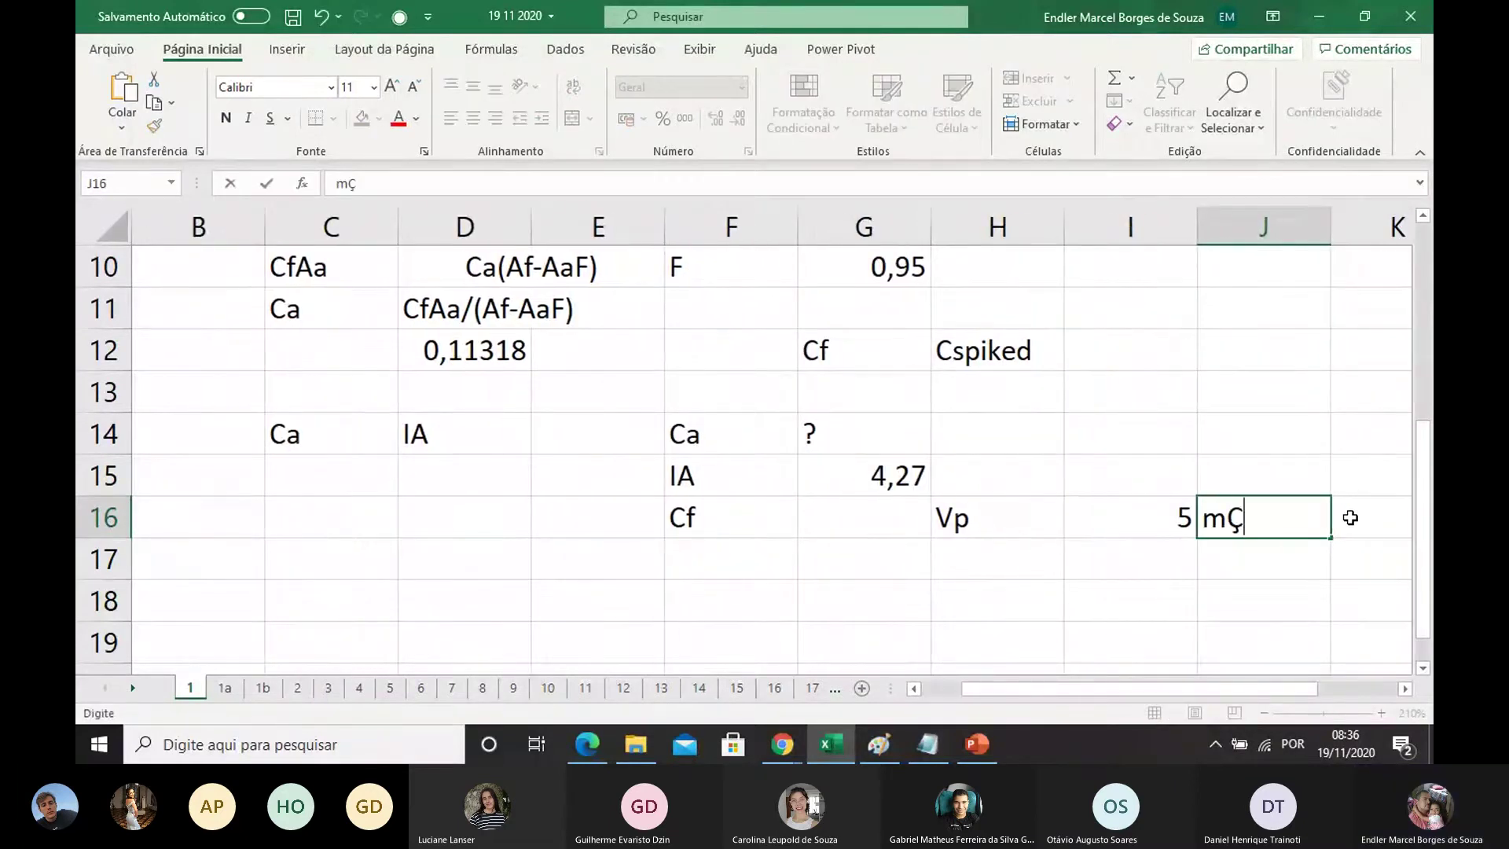
key(BackSpace)
Step: Enter the label Cp in H17, below Vp
click(978, 558)
text(C)
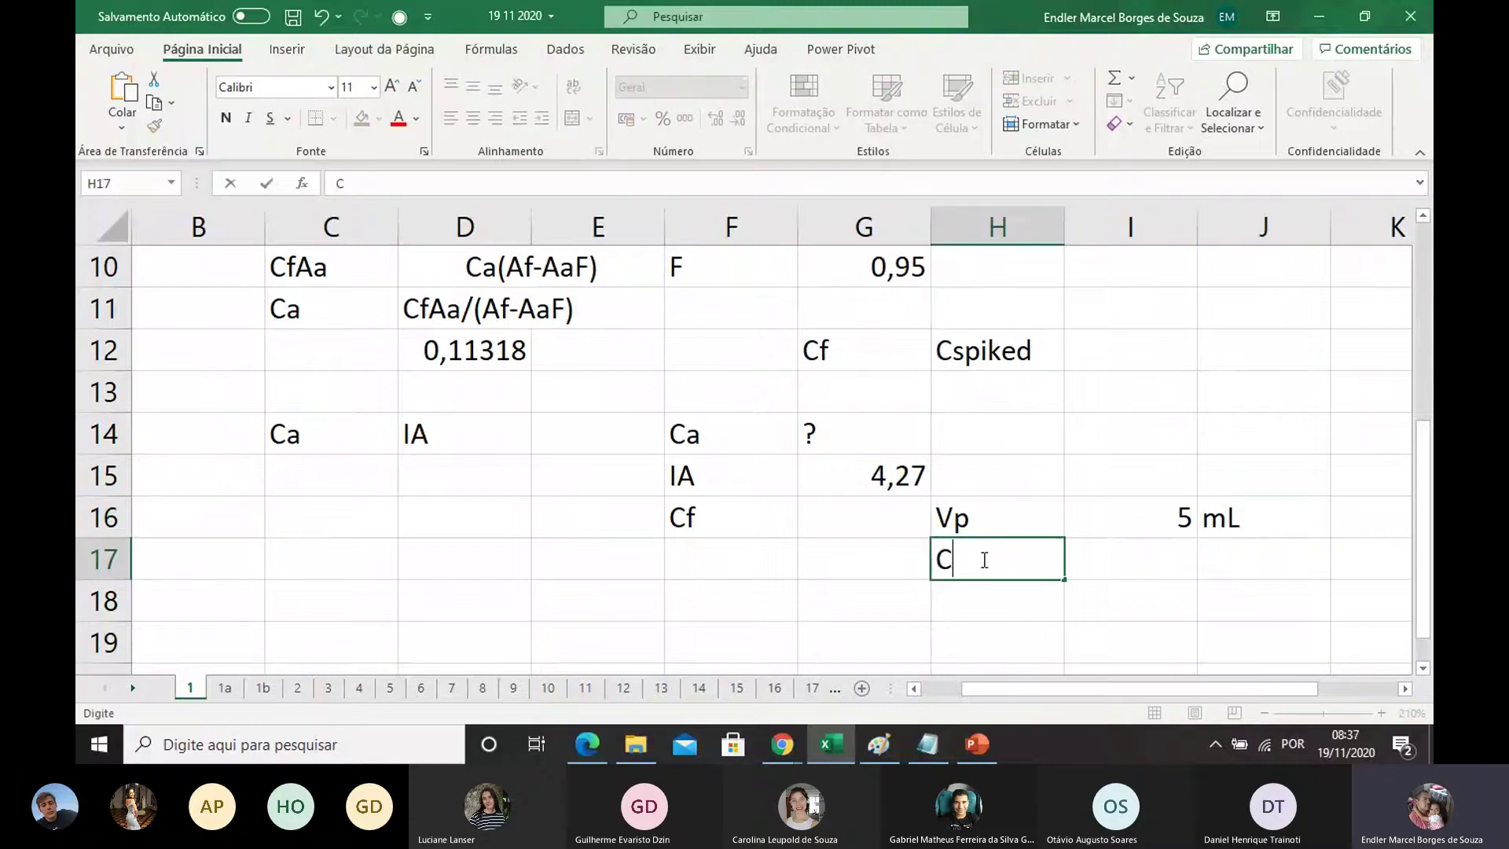
text(p)
Step: Copy the NaCl concentration 2,08 from the problem statement into I17 as the value for Cp
scroll(812, 385, up, 3)
drag(432, 319, 487, 322)
key(ctrl+c)
scroll(814, 554, down, 2)
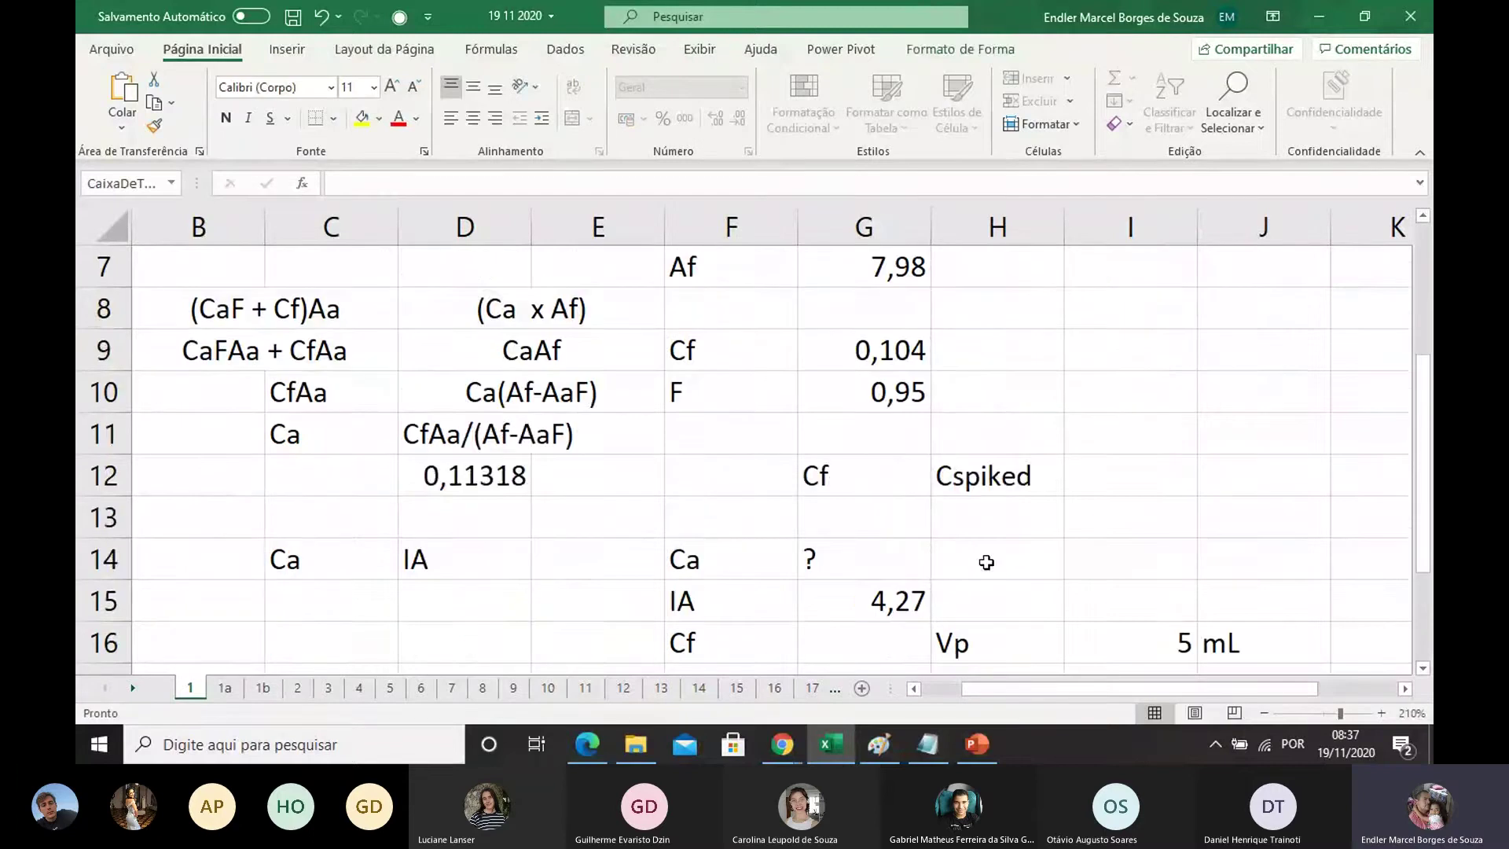
scroll(983, 558, down, 2)
double_click(1144, 428)
key(ctrl+v)
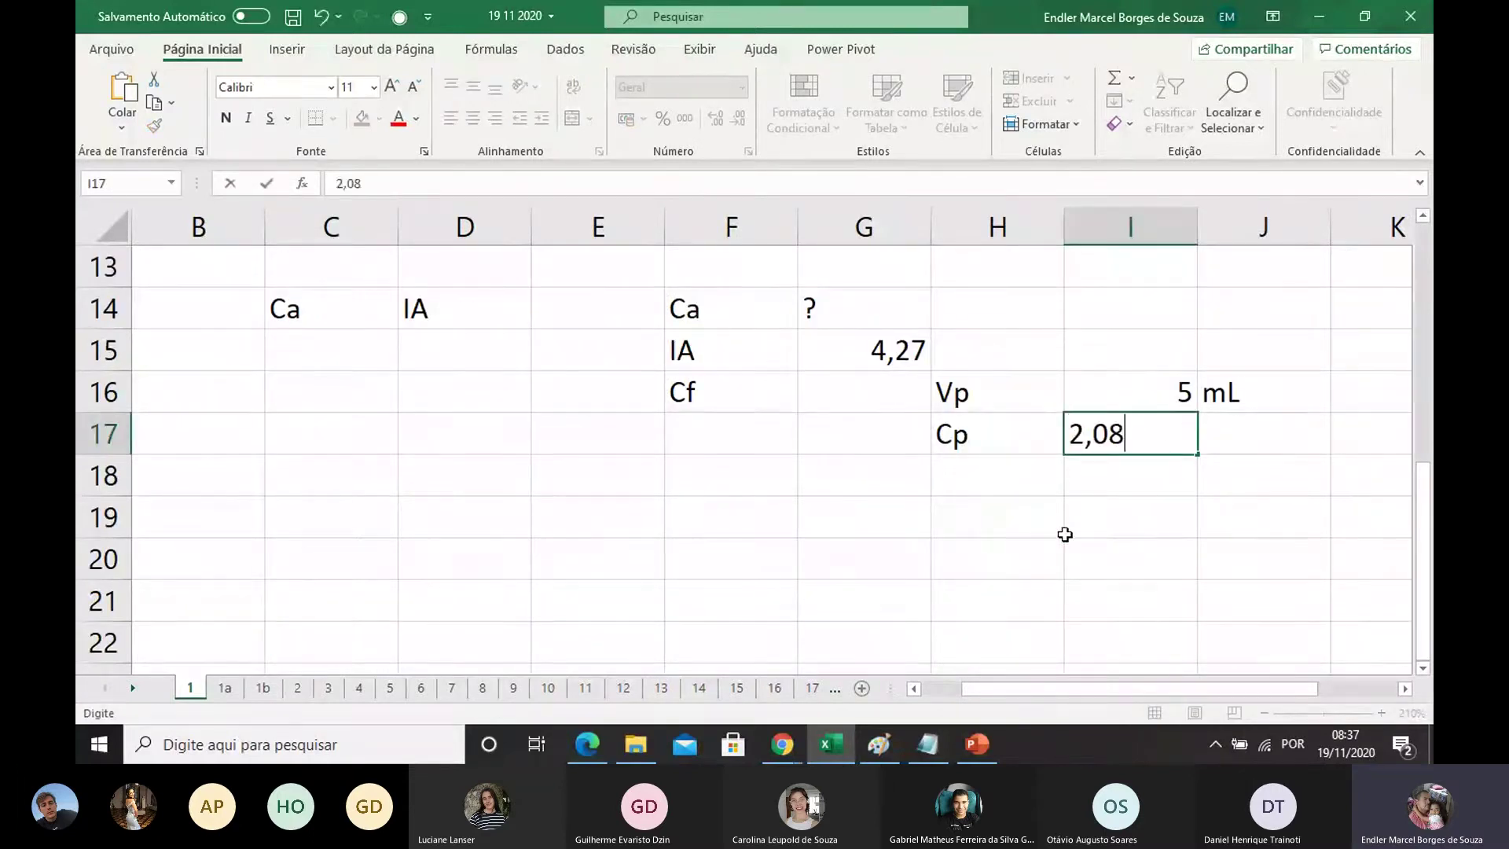
Step: Enter the label Vf in H18 below Cp, with the value 100 in I18 and the unit mL in J18
click(1066, 526)
click(970, 472)
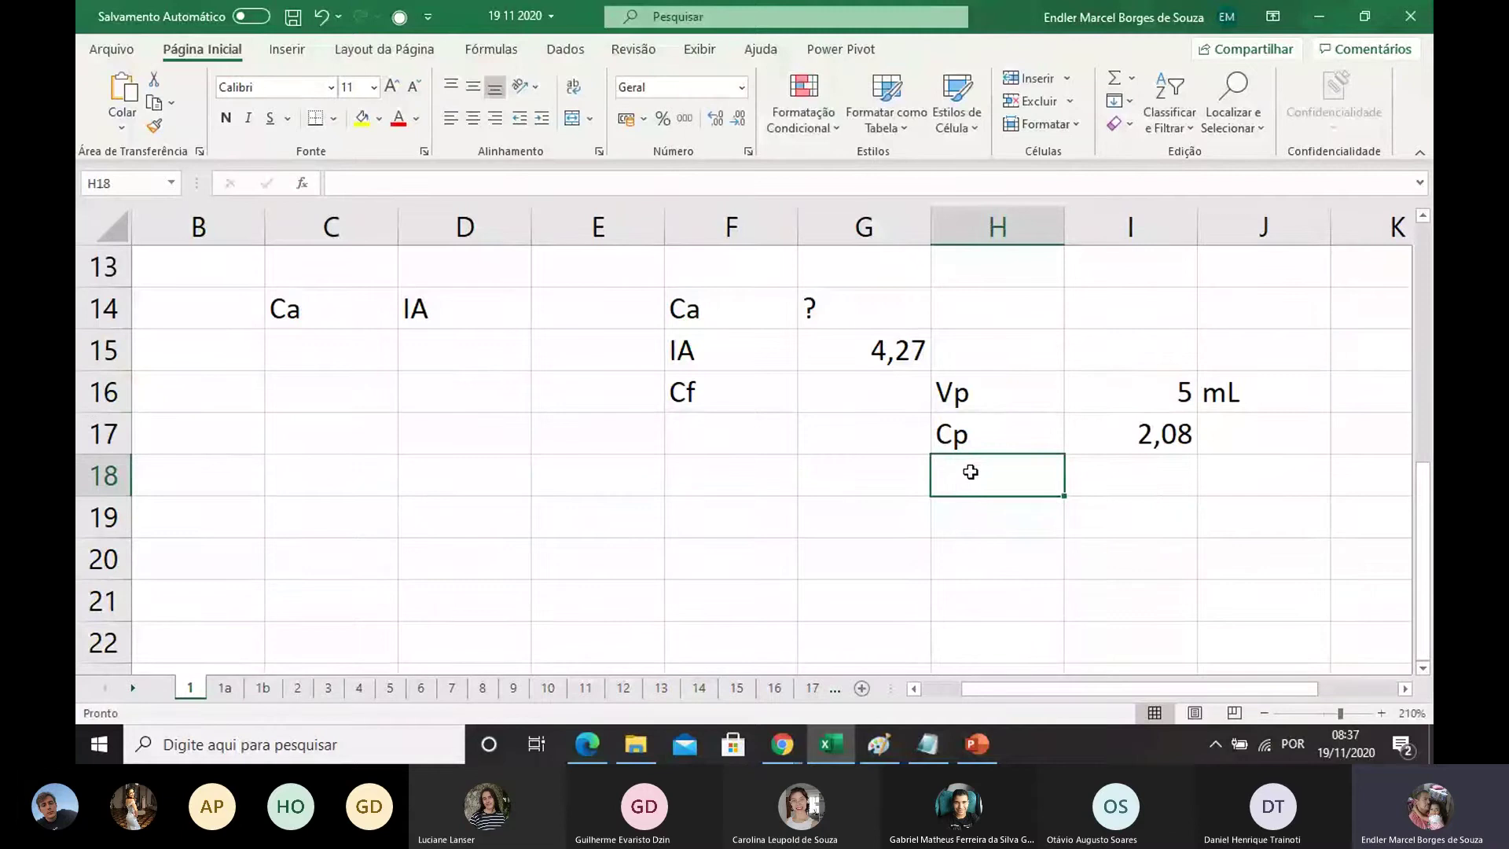
text(Vf)
double_click(1104, 478)
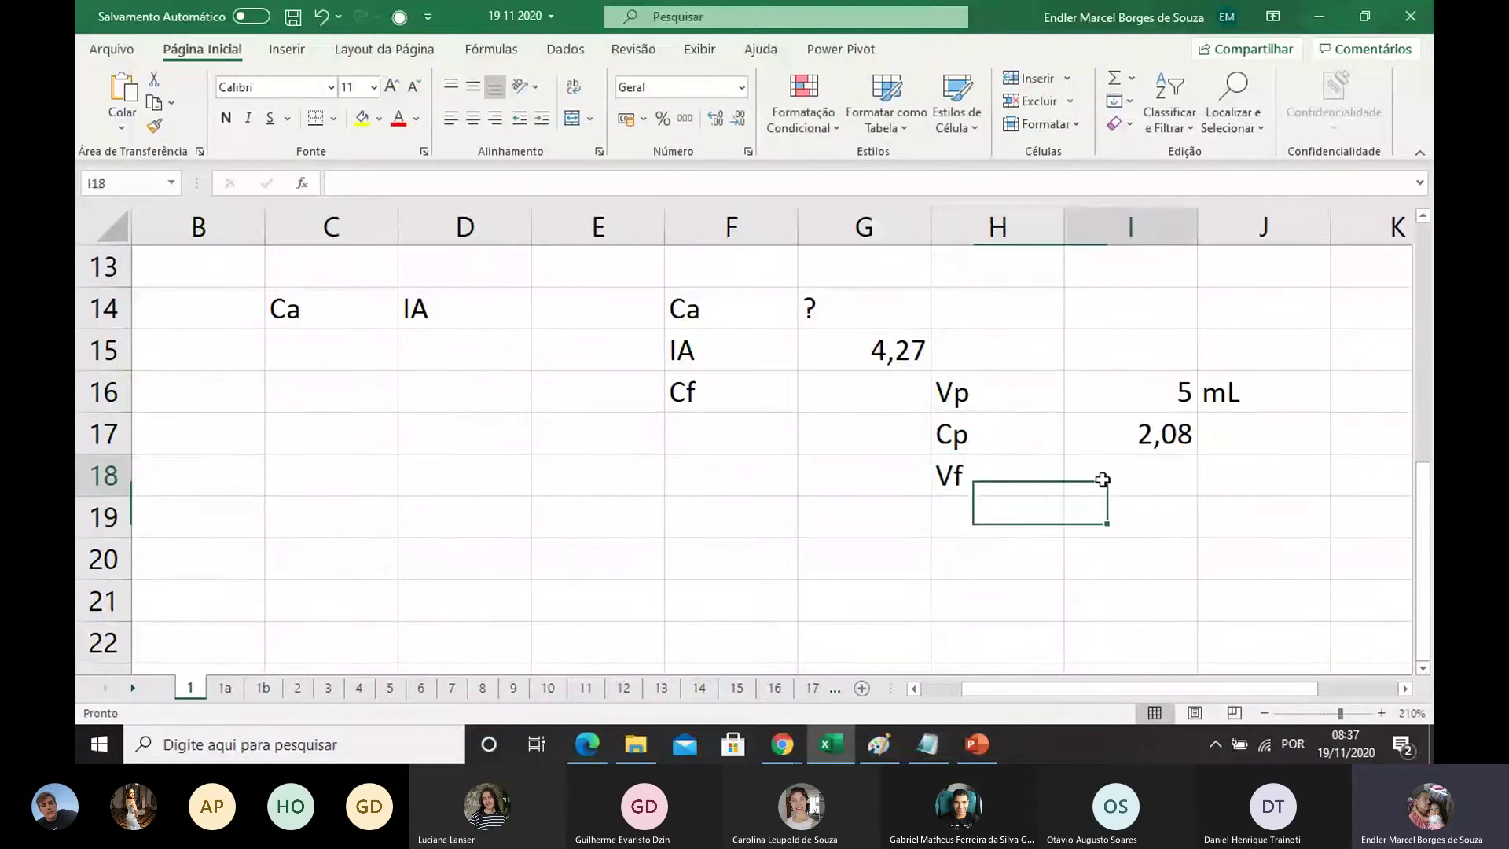
text(100)
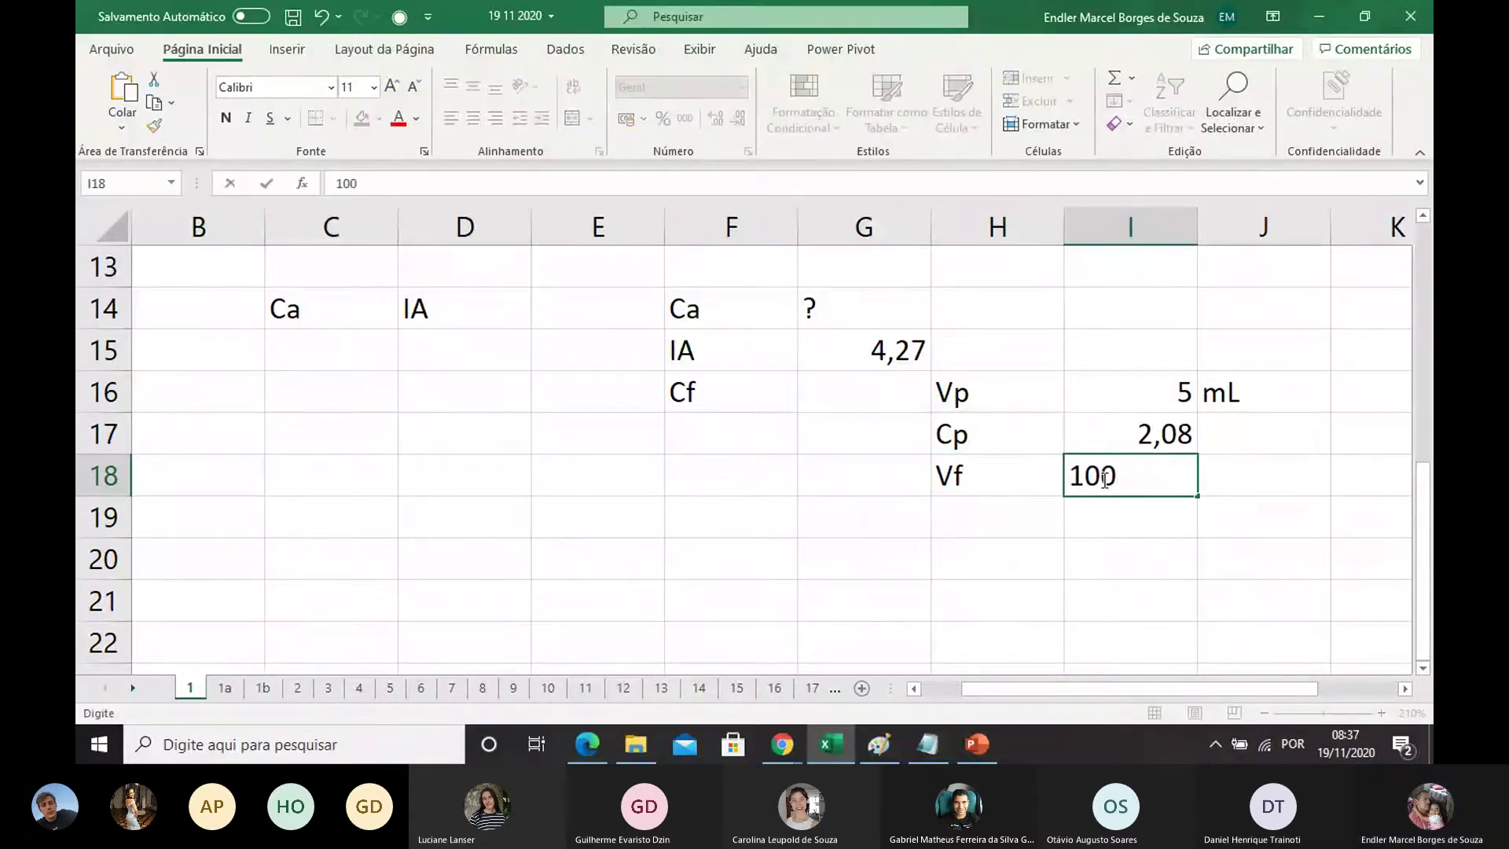
double_click(1226, 471)
text(mL)
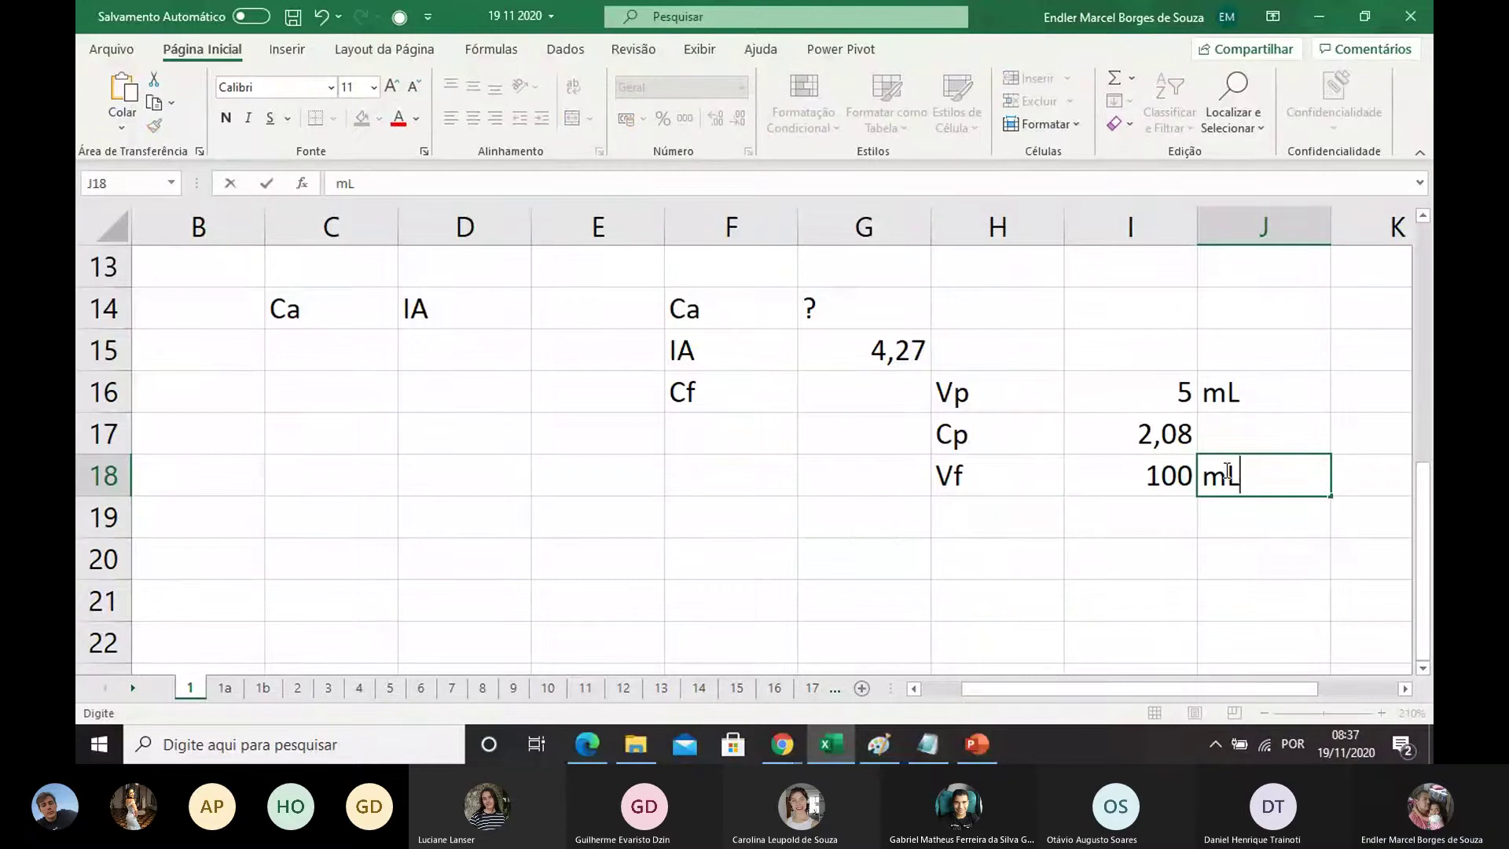
click(1090, 553)
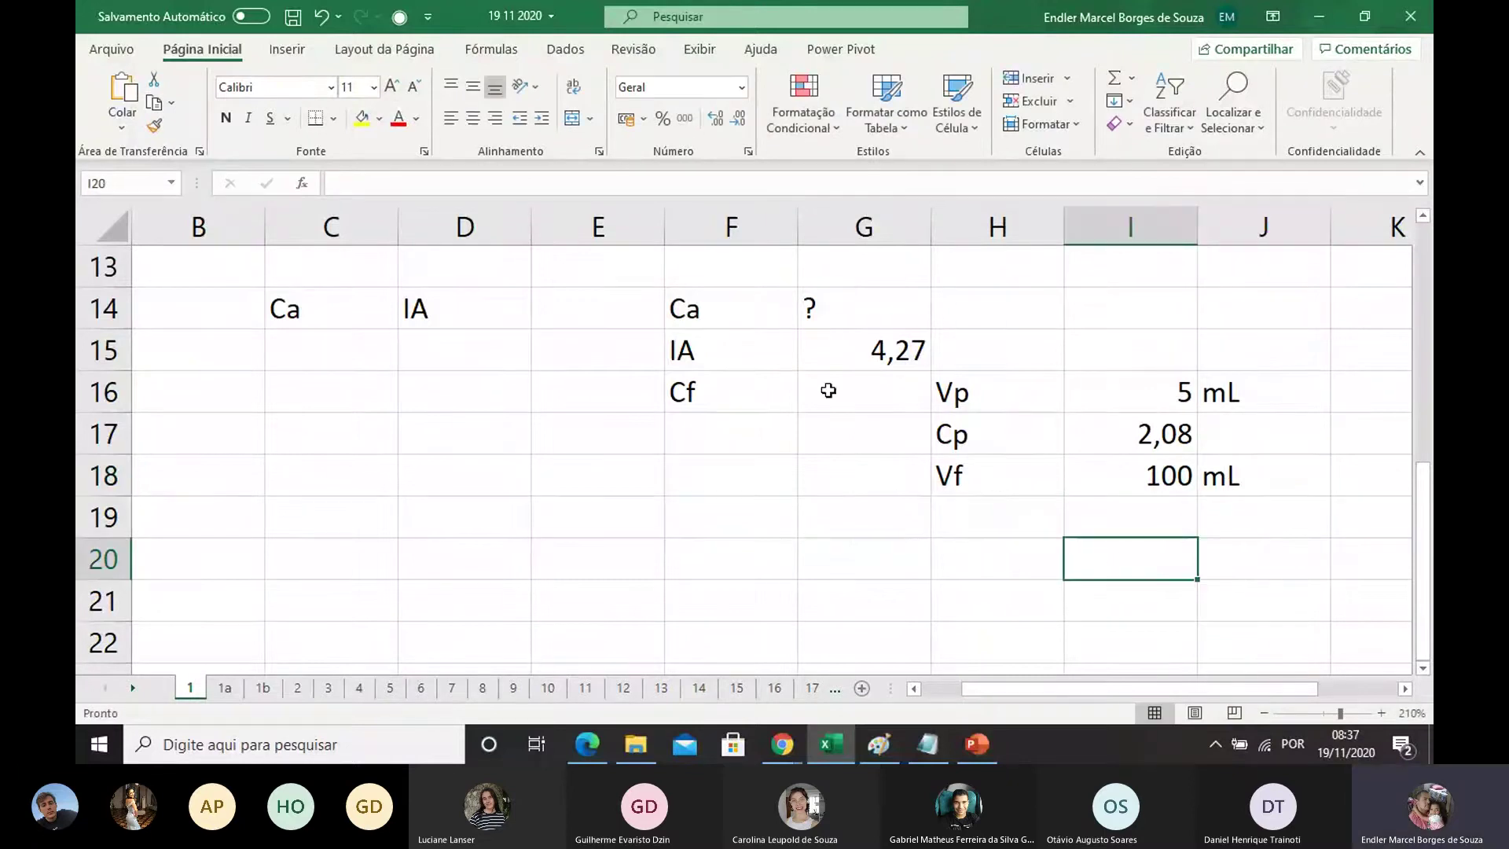
Step: Go over the listed variables and enter the unit mol/L in J17 for Cp
click(837, 311)
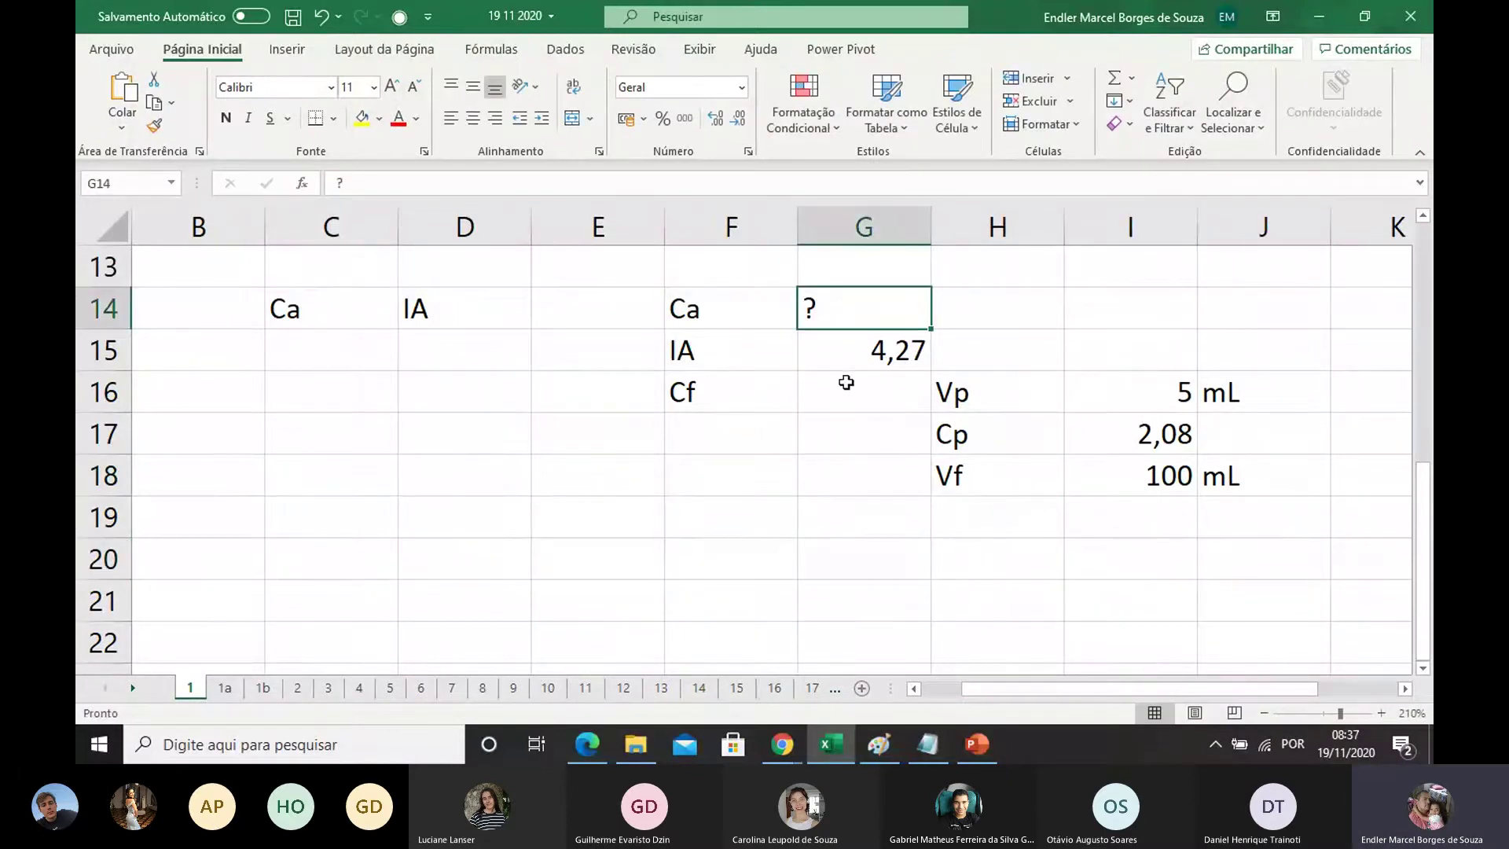
click(846, 356)
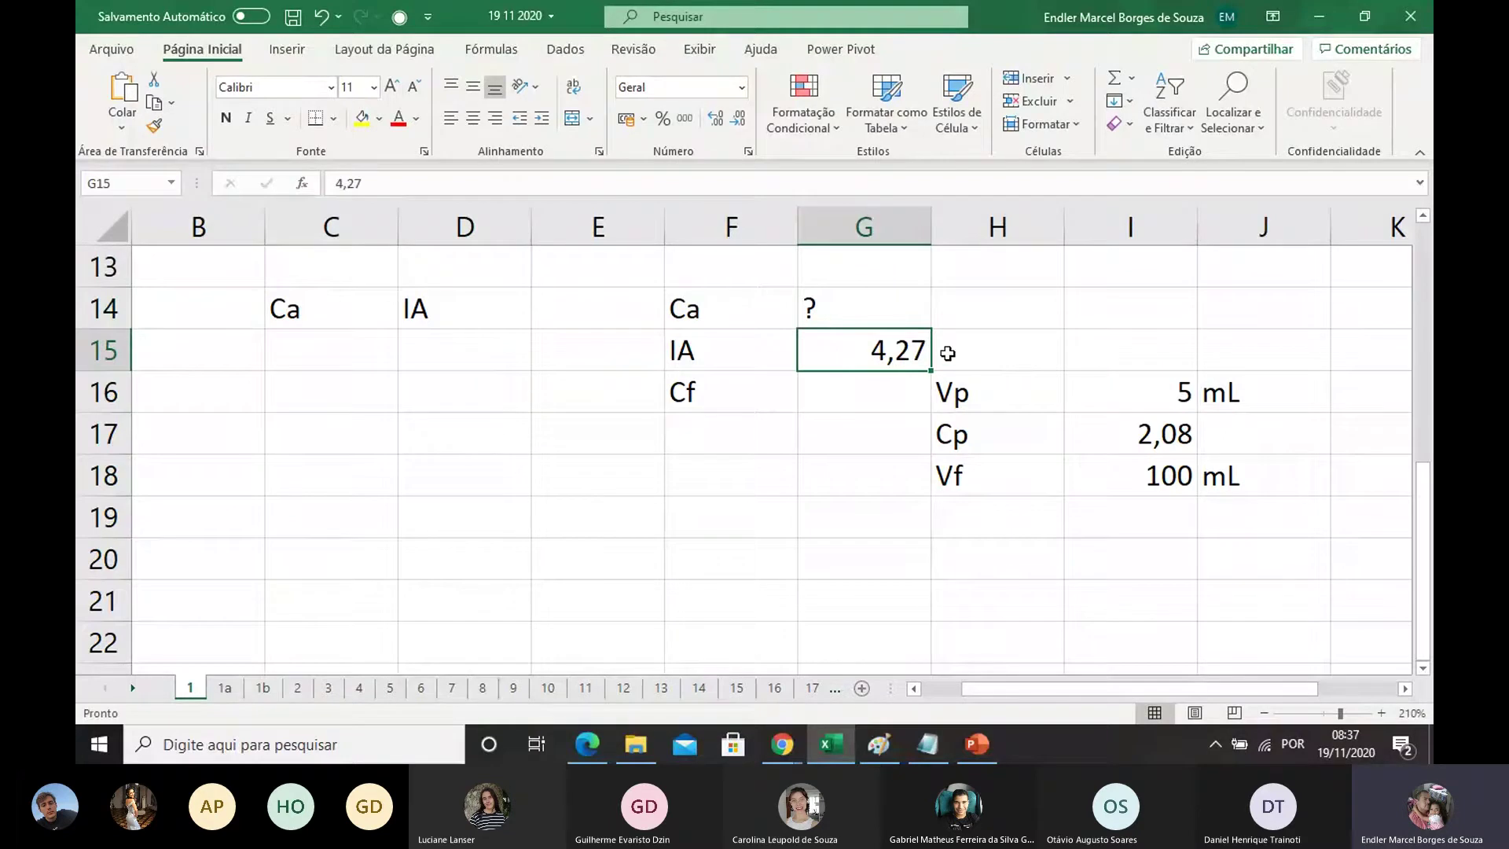
click(947, 353)
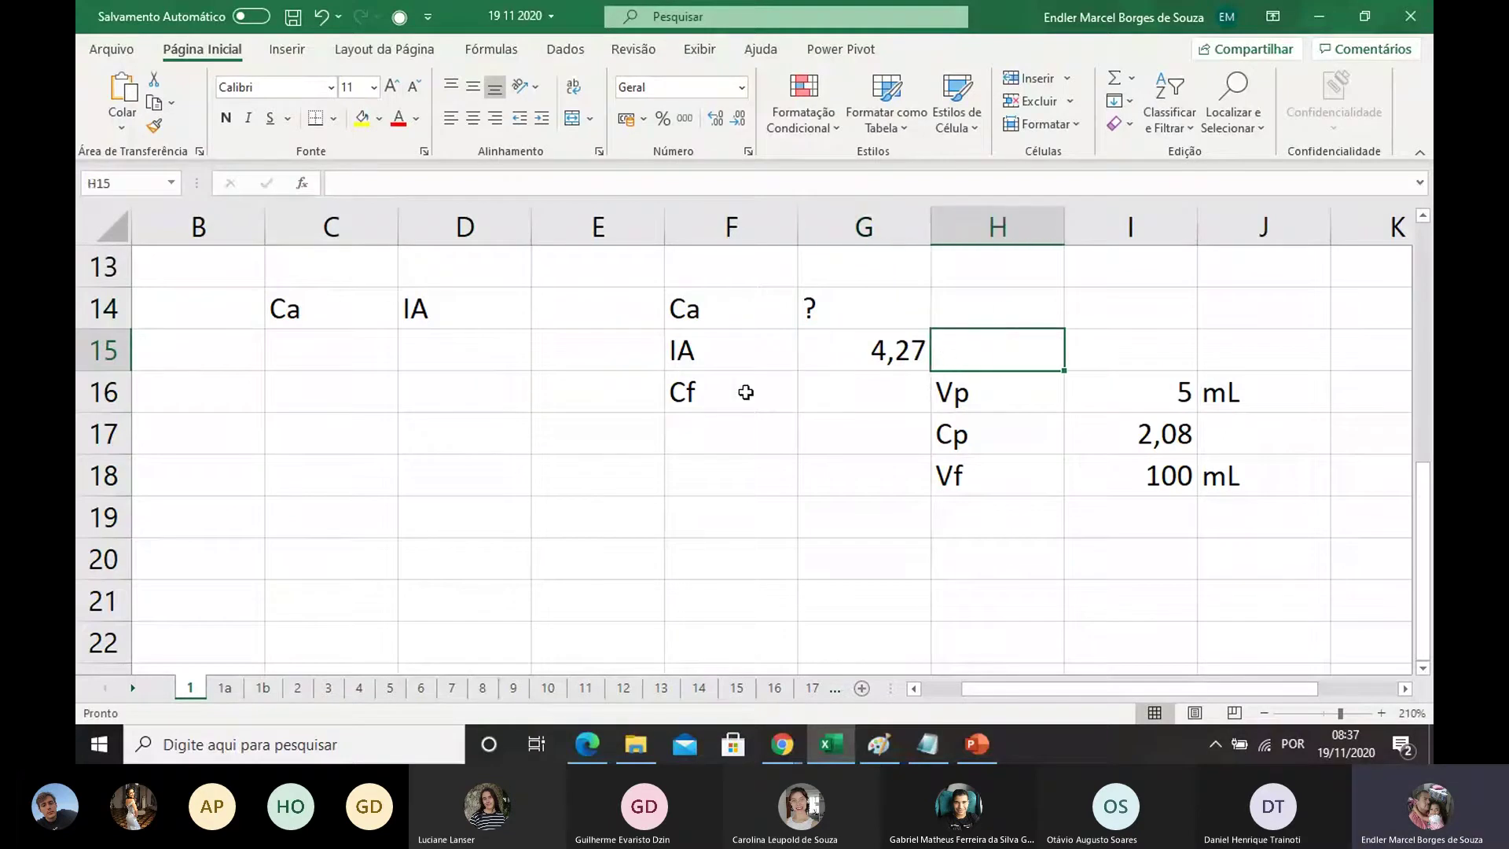
click(700, 389)
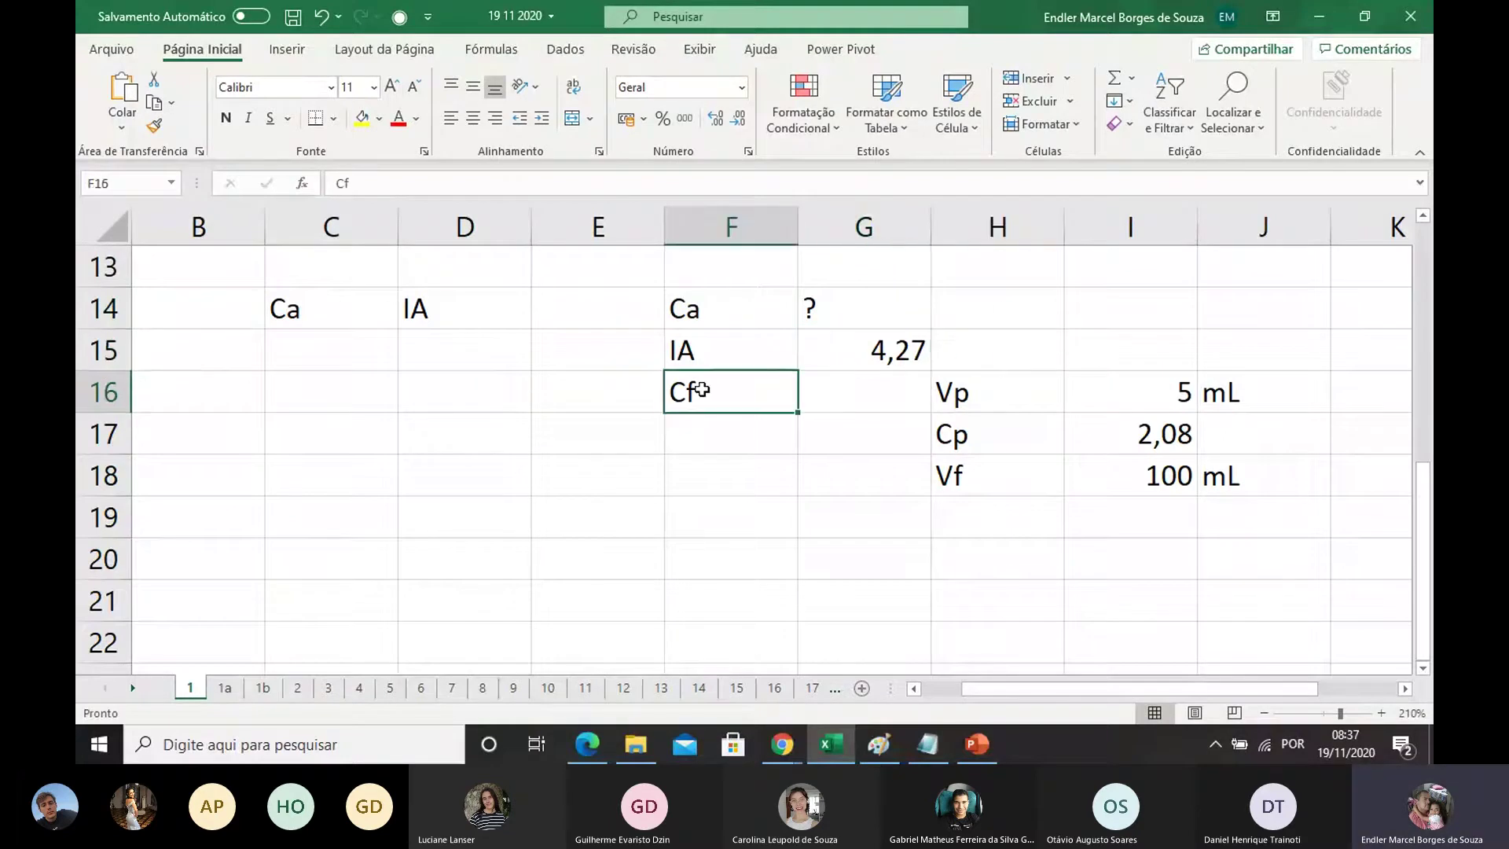
click(1176, 387)
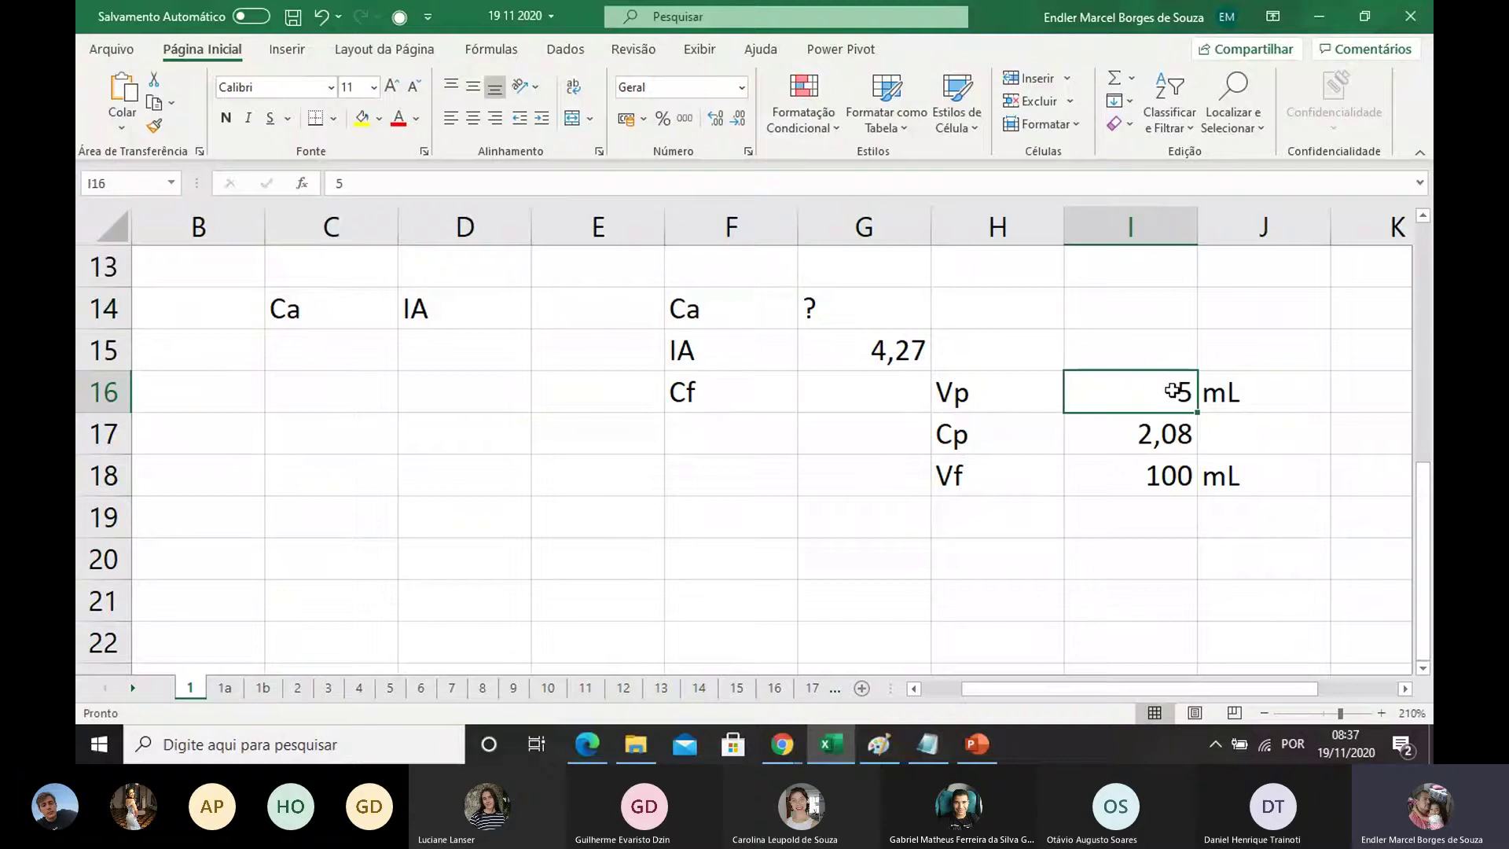
click(1139, 434)
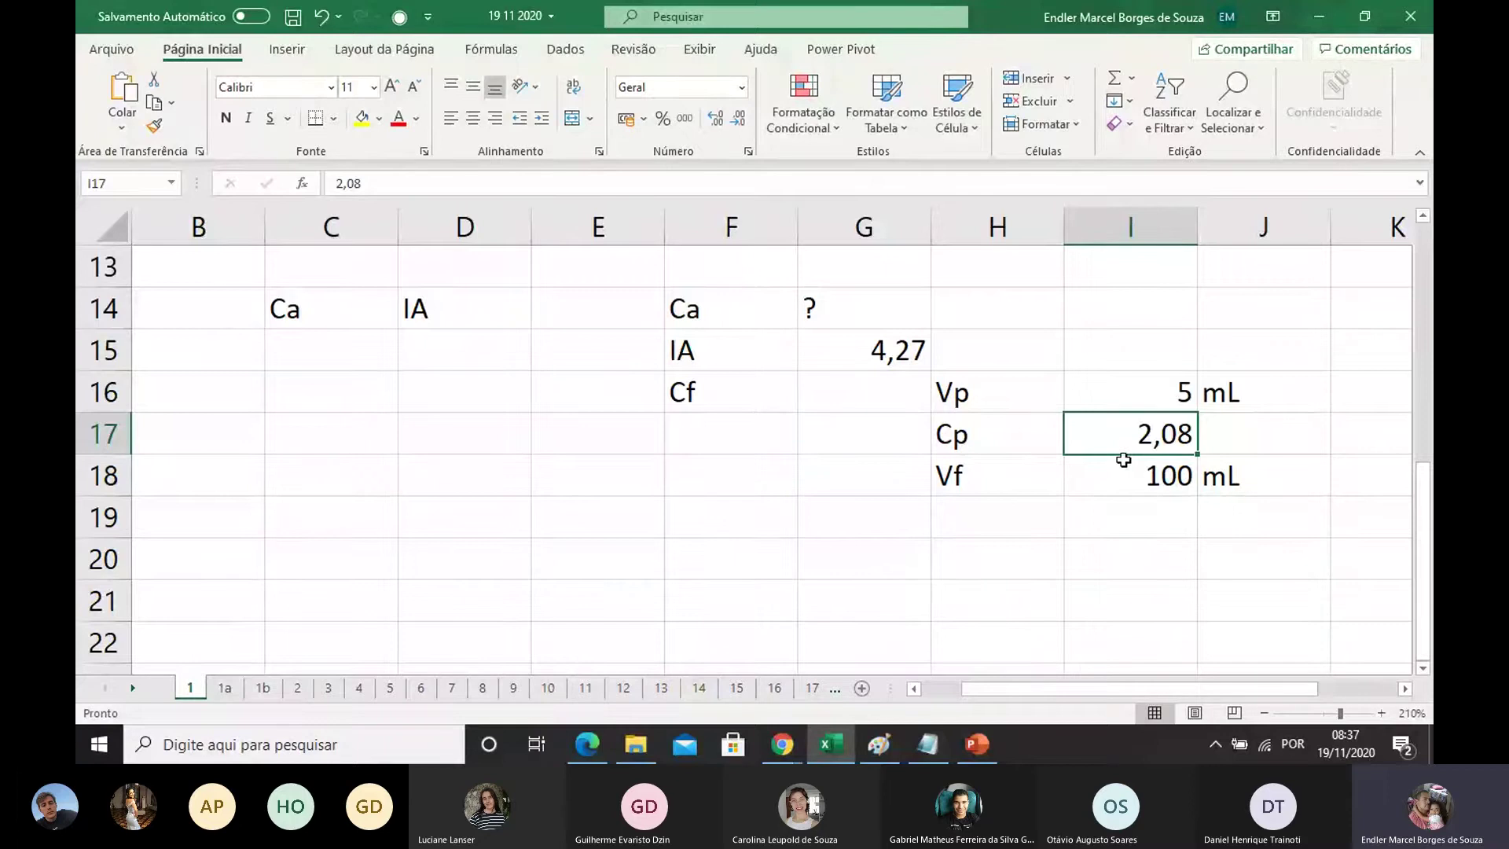
click(1226, 439)
text(mol)
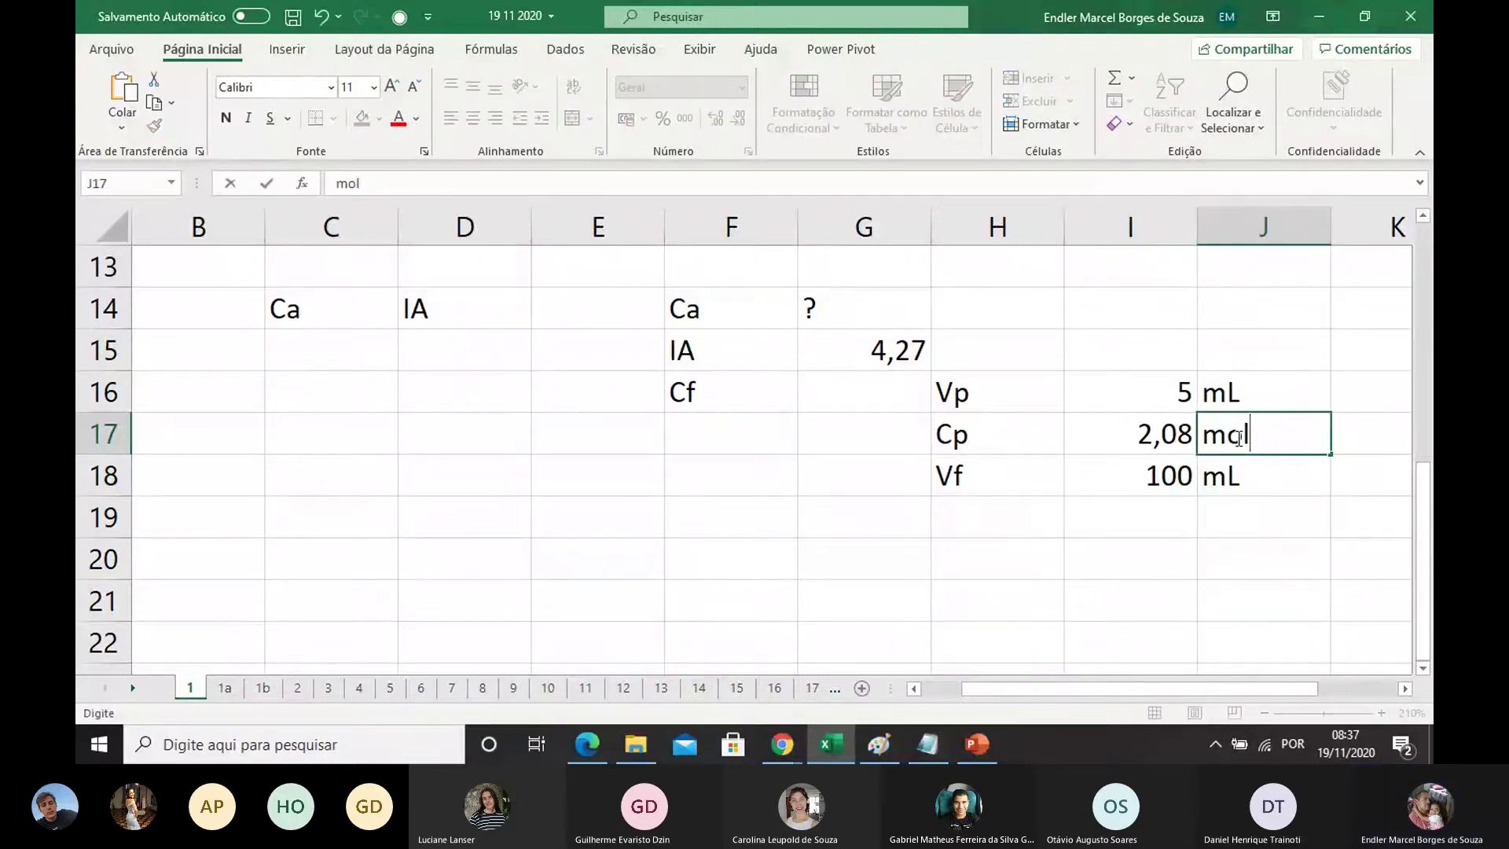
text(/L)
click(1188, 503)
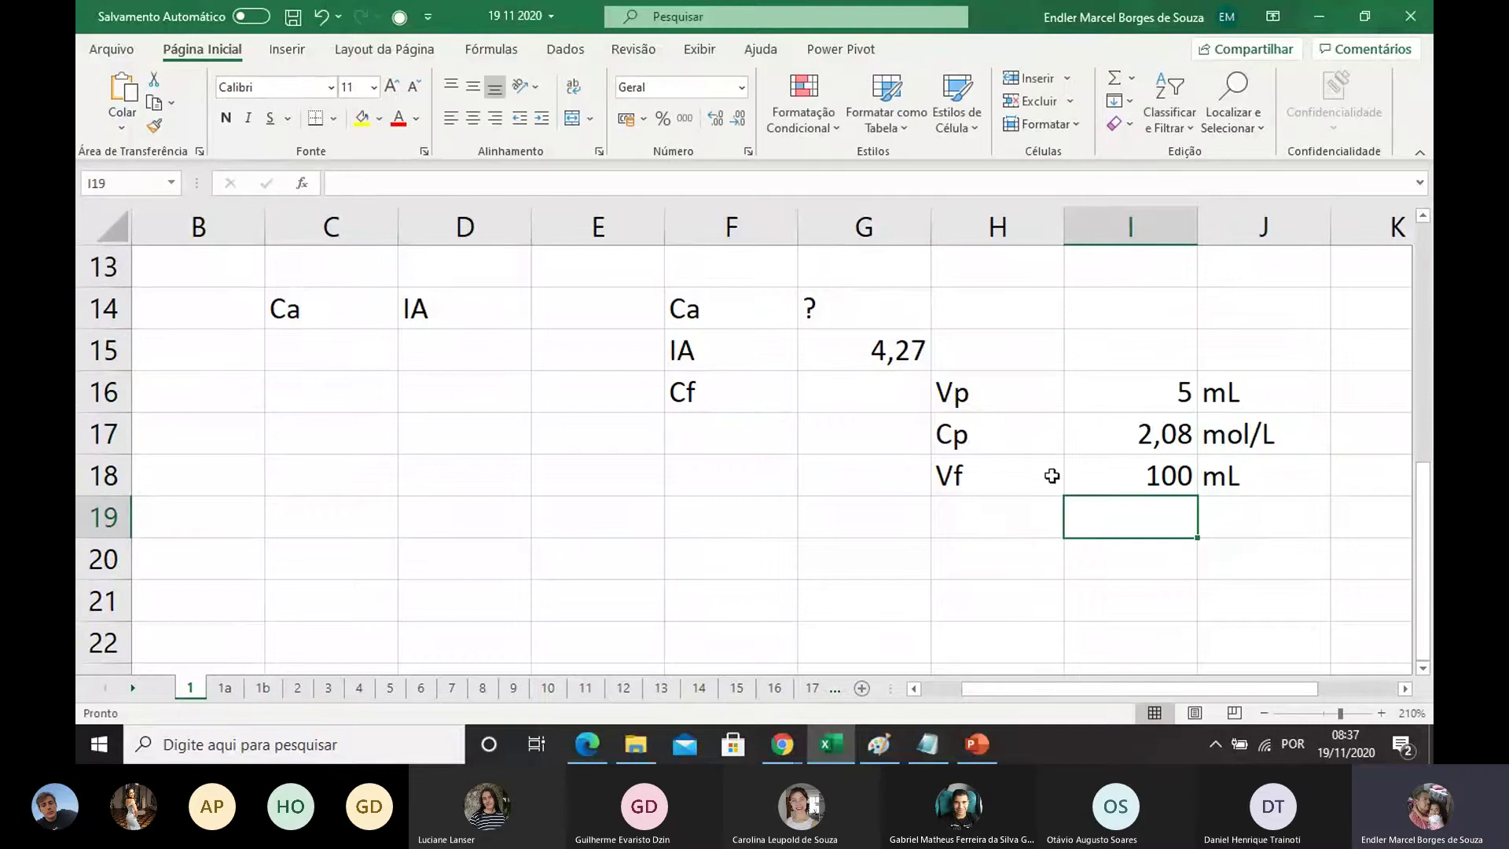
Step: Enter the label Va in H19 below Vf, with the value 95 in I19 and the unit mL in J19
drag(1053, 475, 1132, 476)
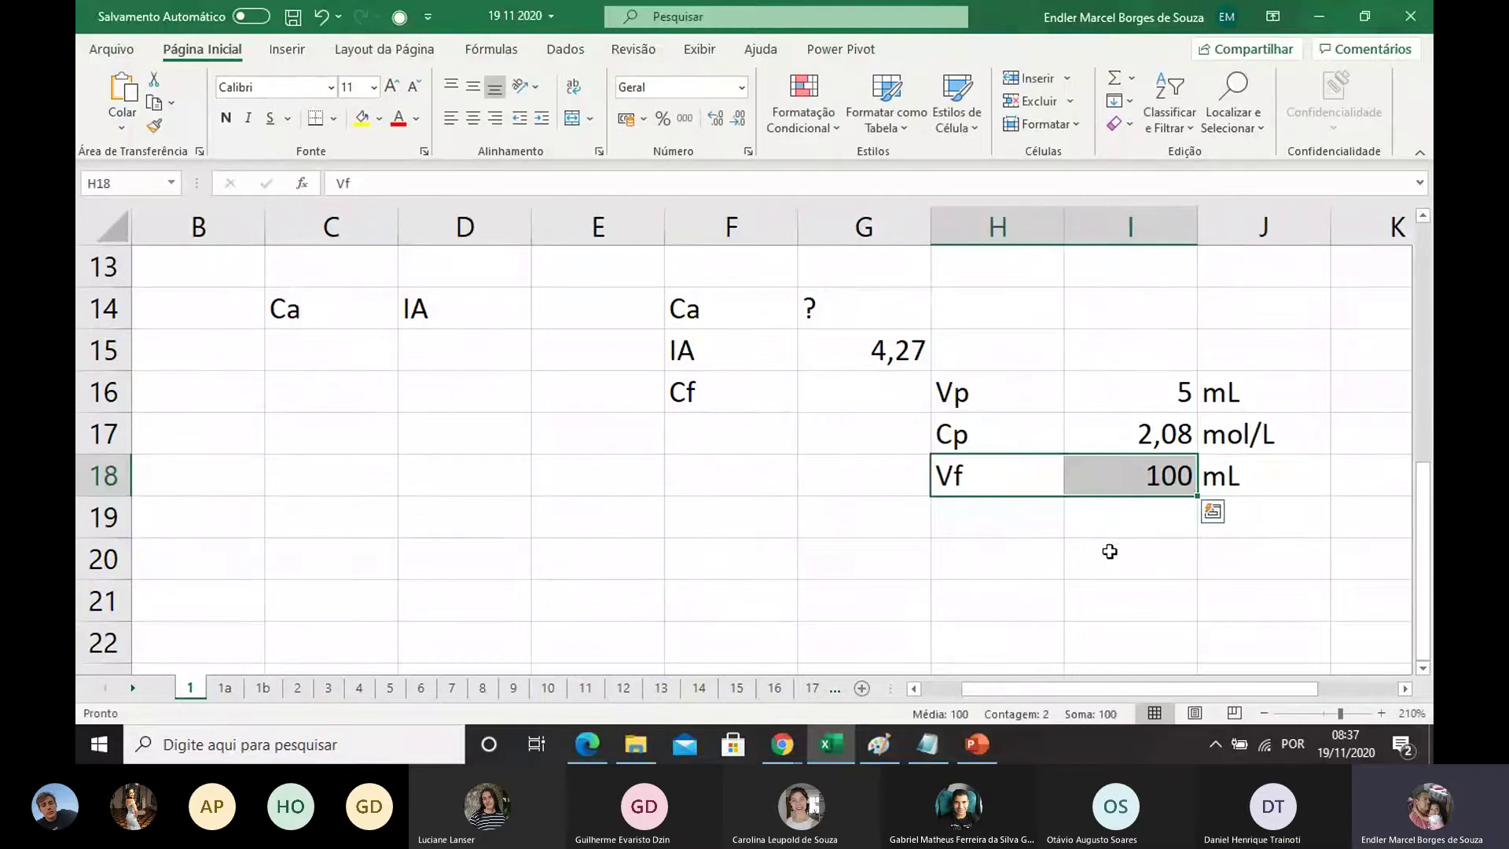
double_click(998, 514)
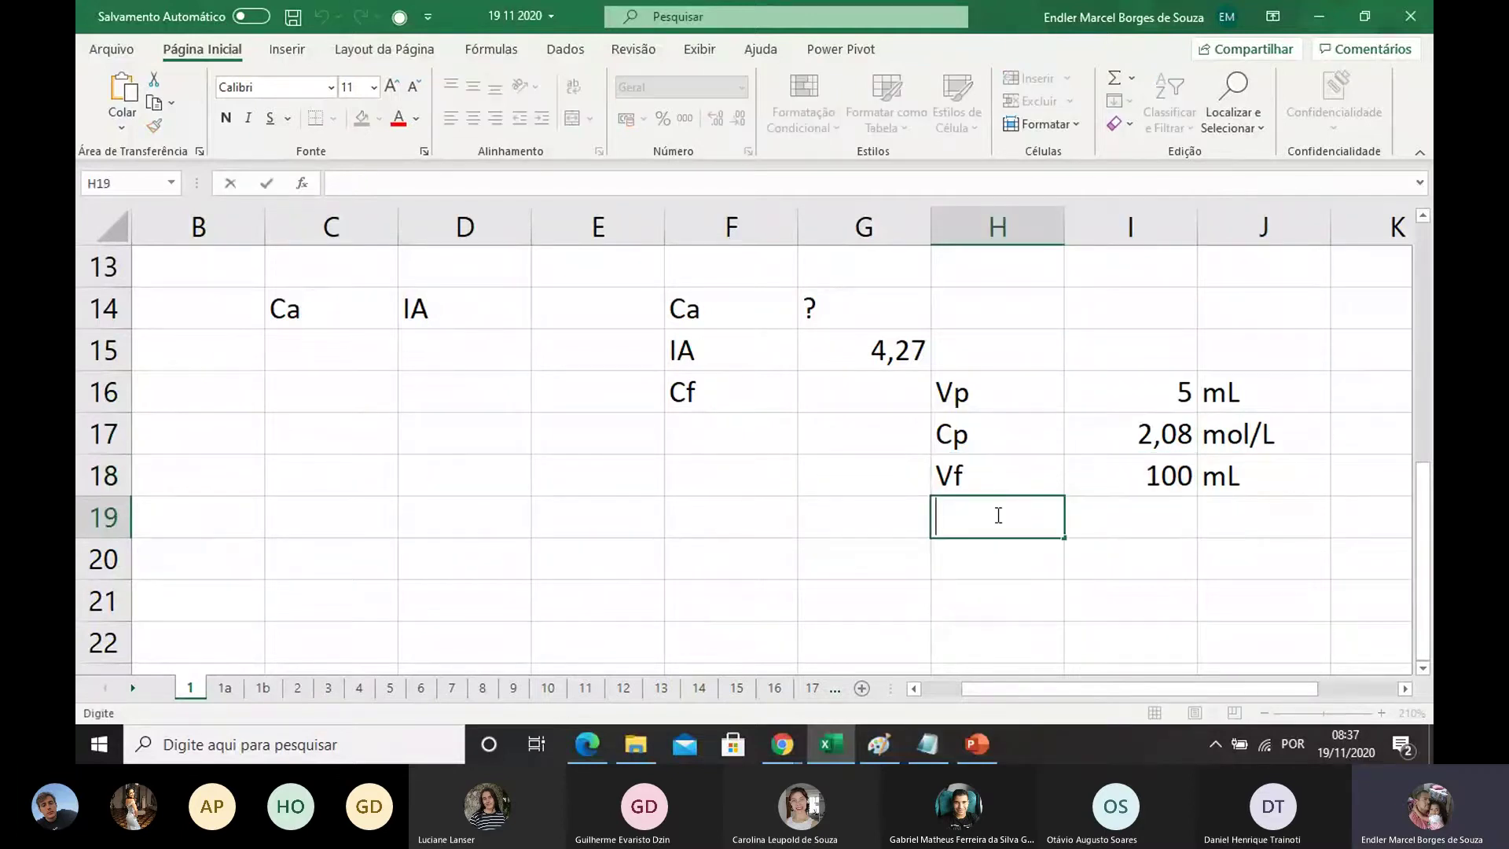
text(V)
key(BackSpace)
text(a)
click(1047, 601)
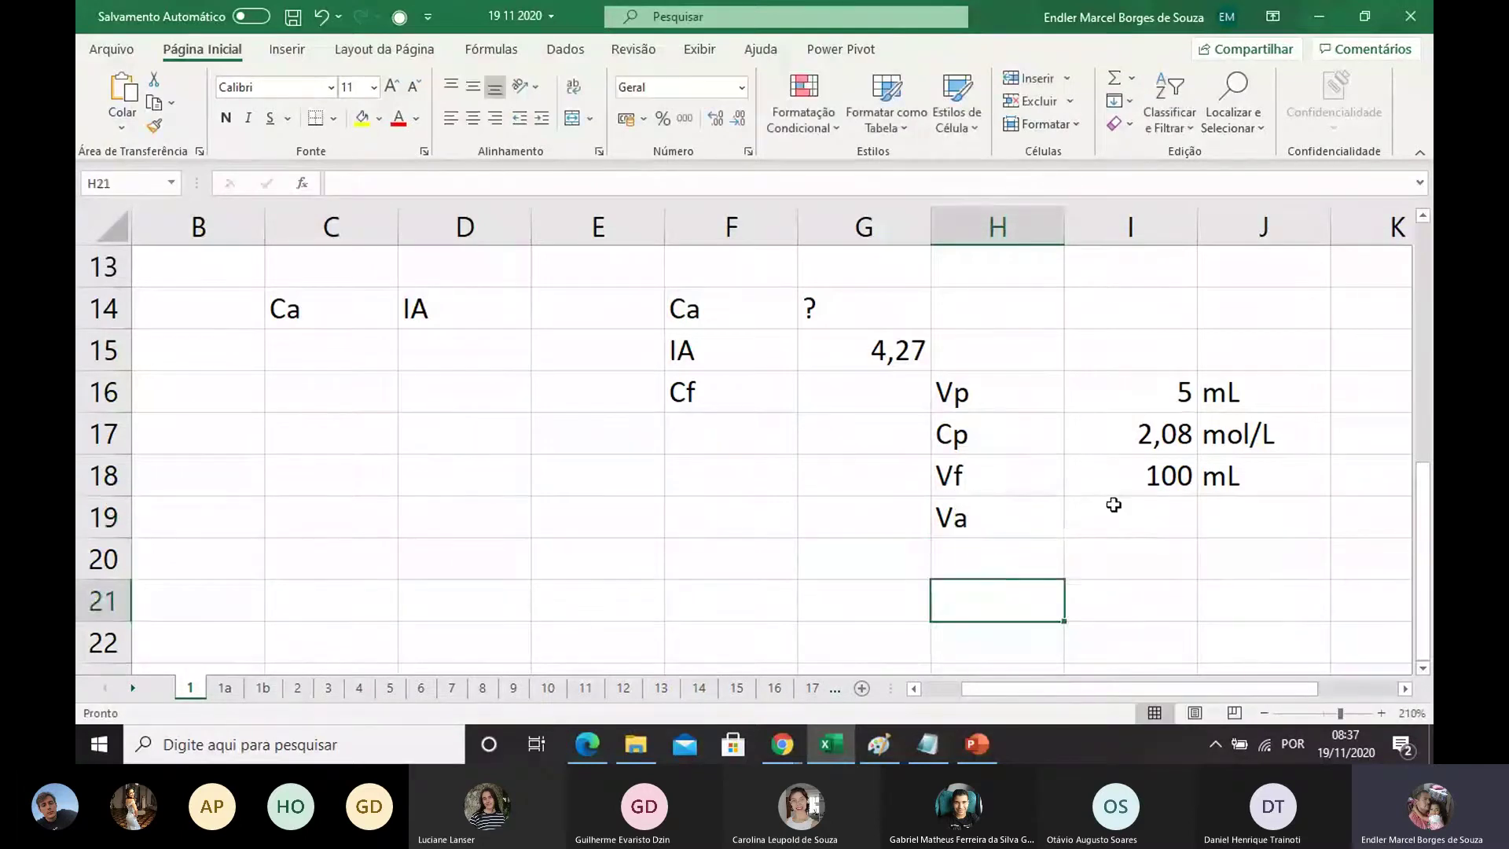
click(1113, 505)
text(95)
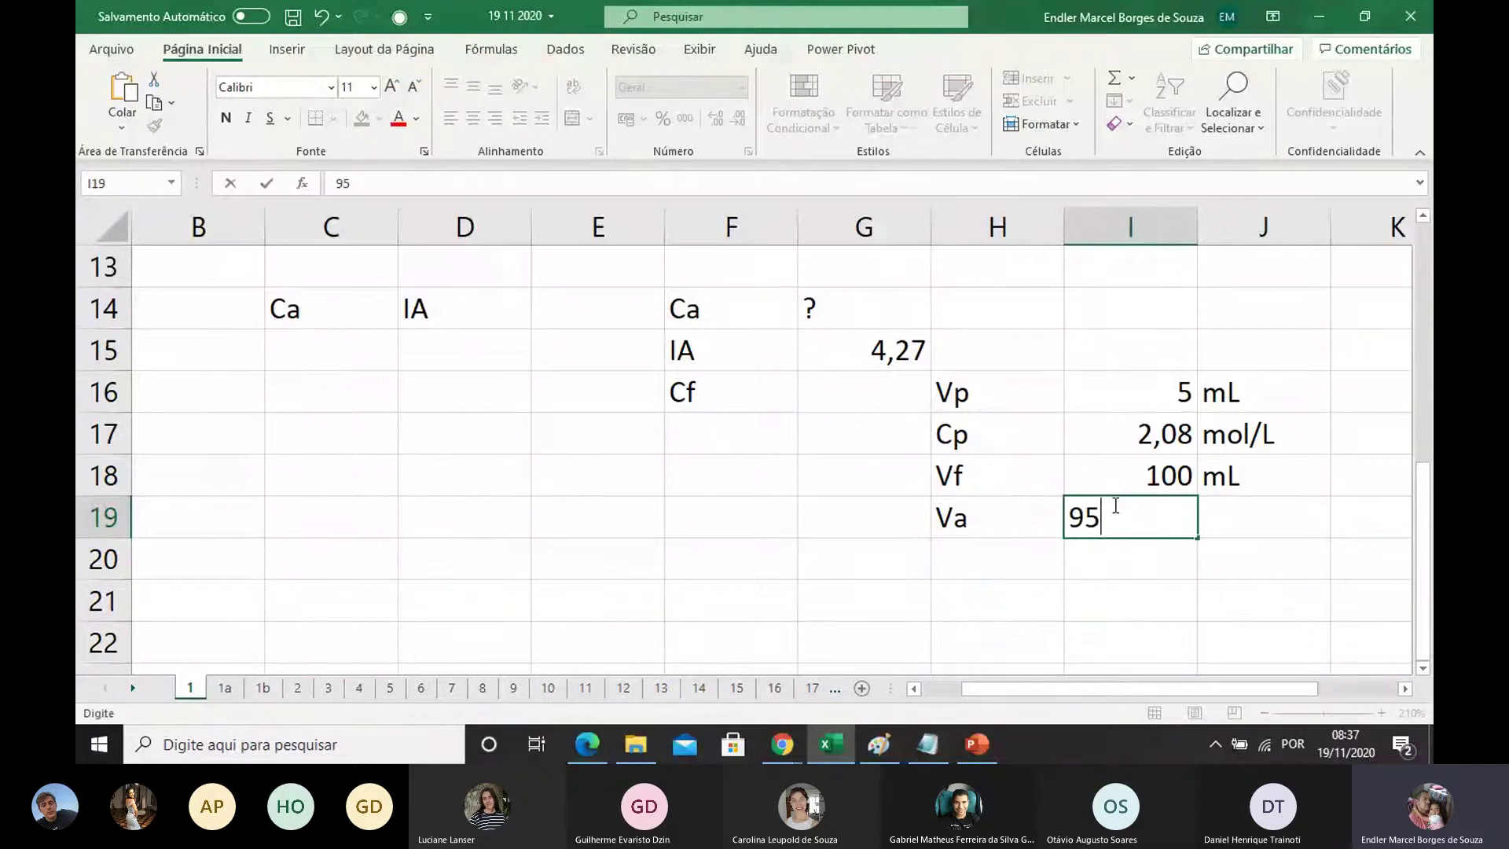
click(1234, 513)
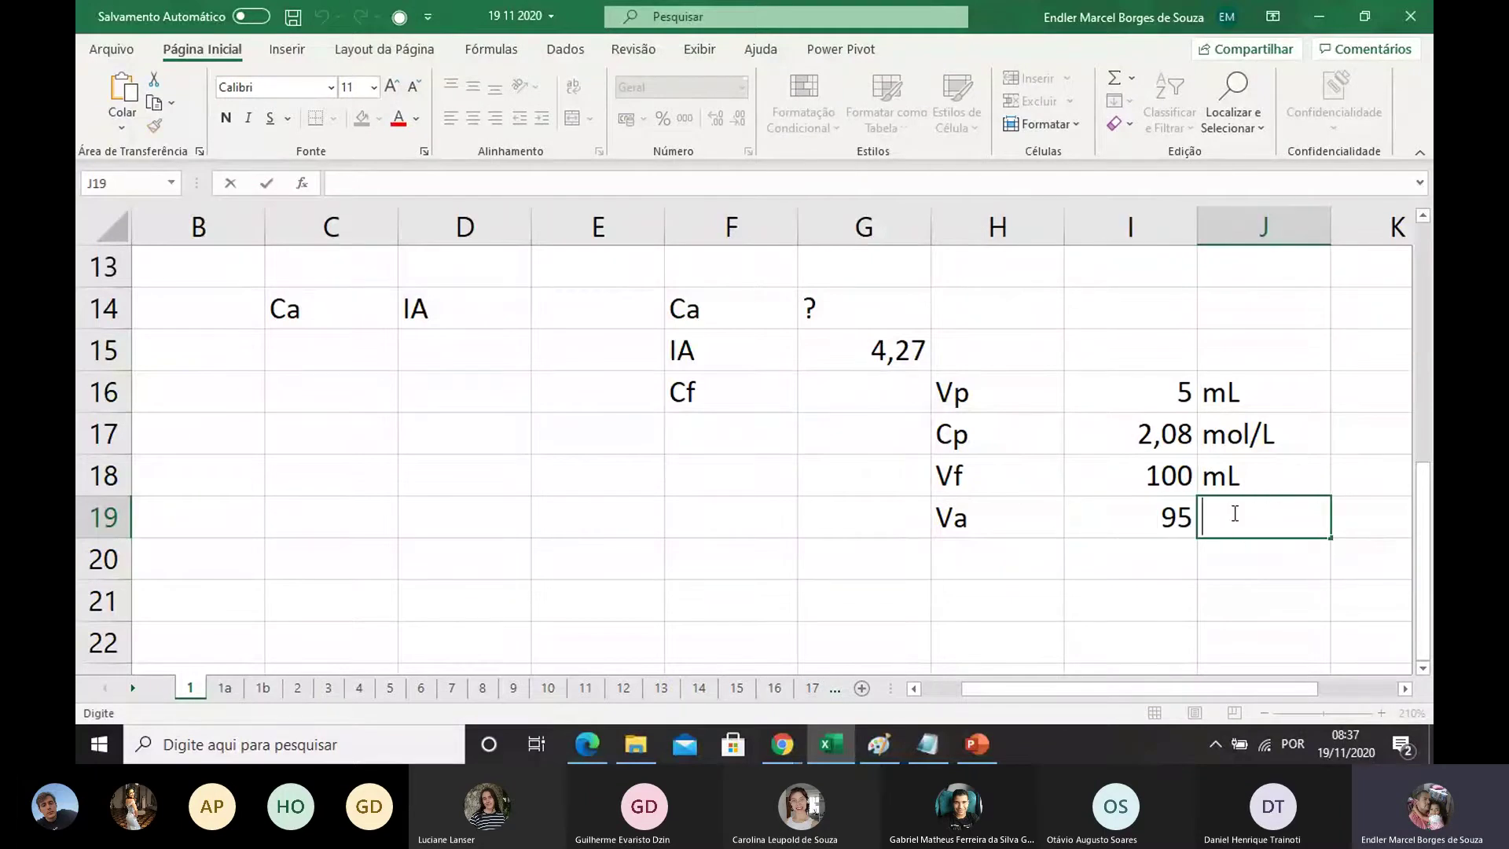
text(mL)
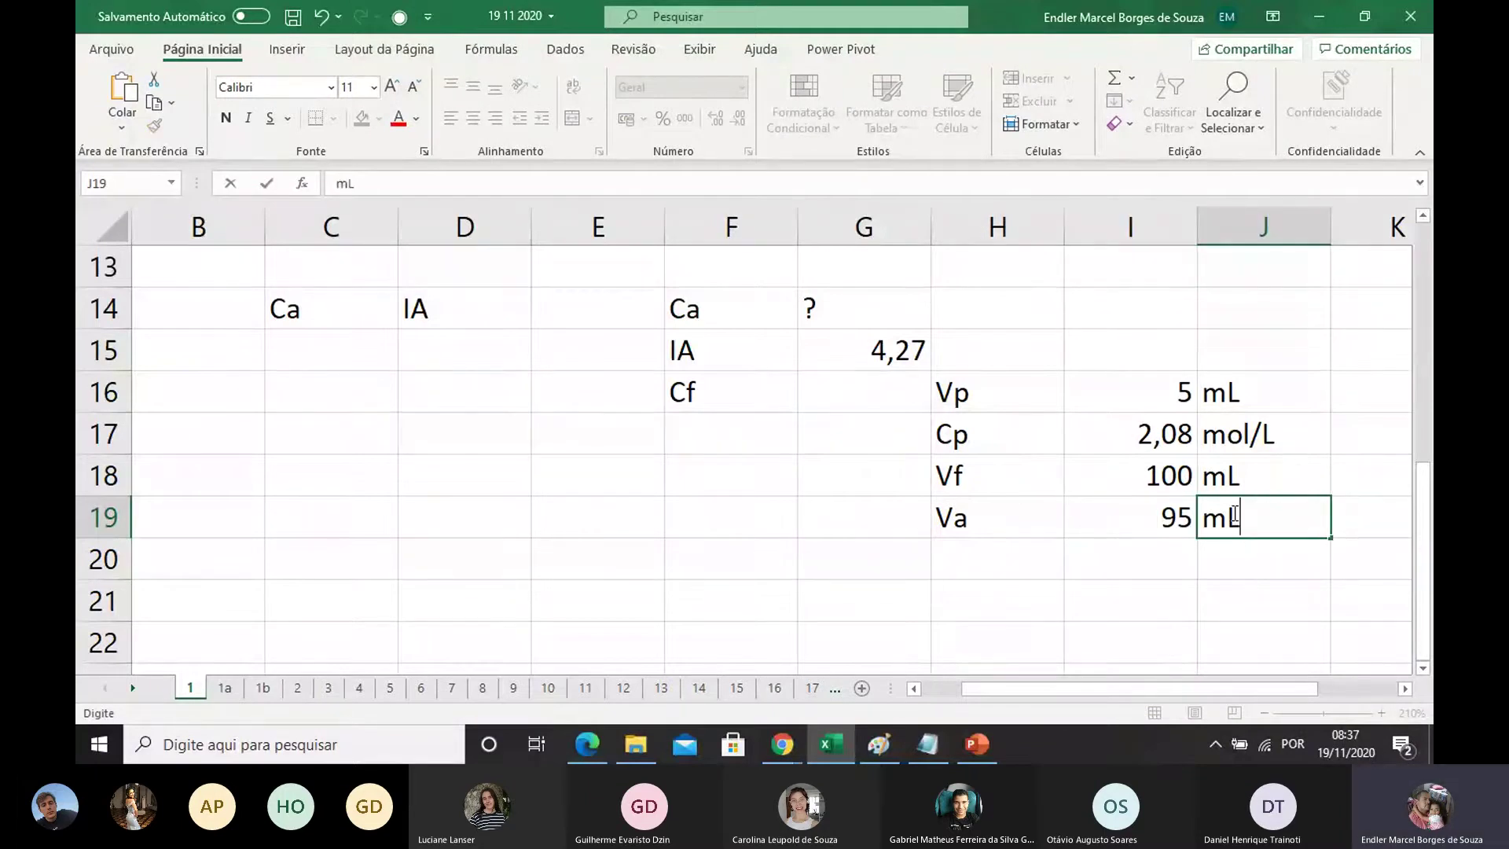
click(962, 589)
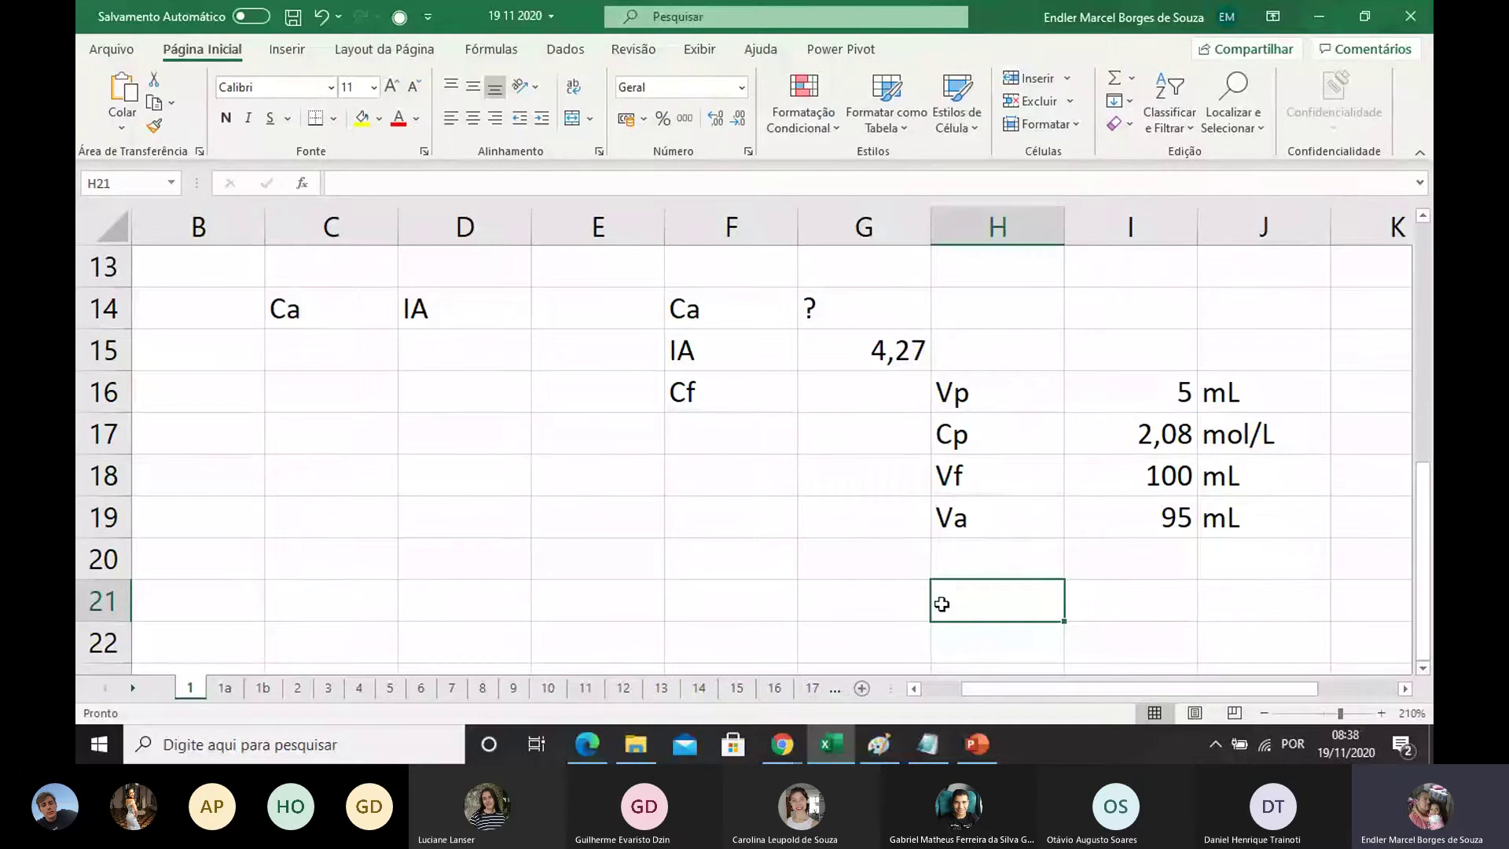
Step: Check the data for Cf and calculate it in G16 as Cp times Vp divided by Vf, using =I17*I16/I18
click(703, 394)
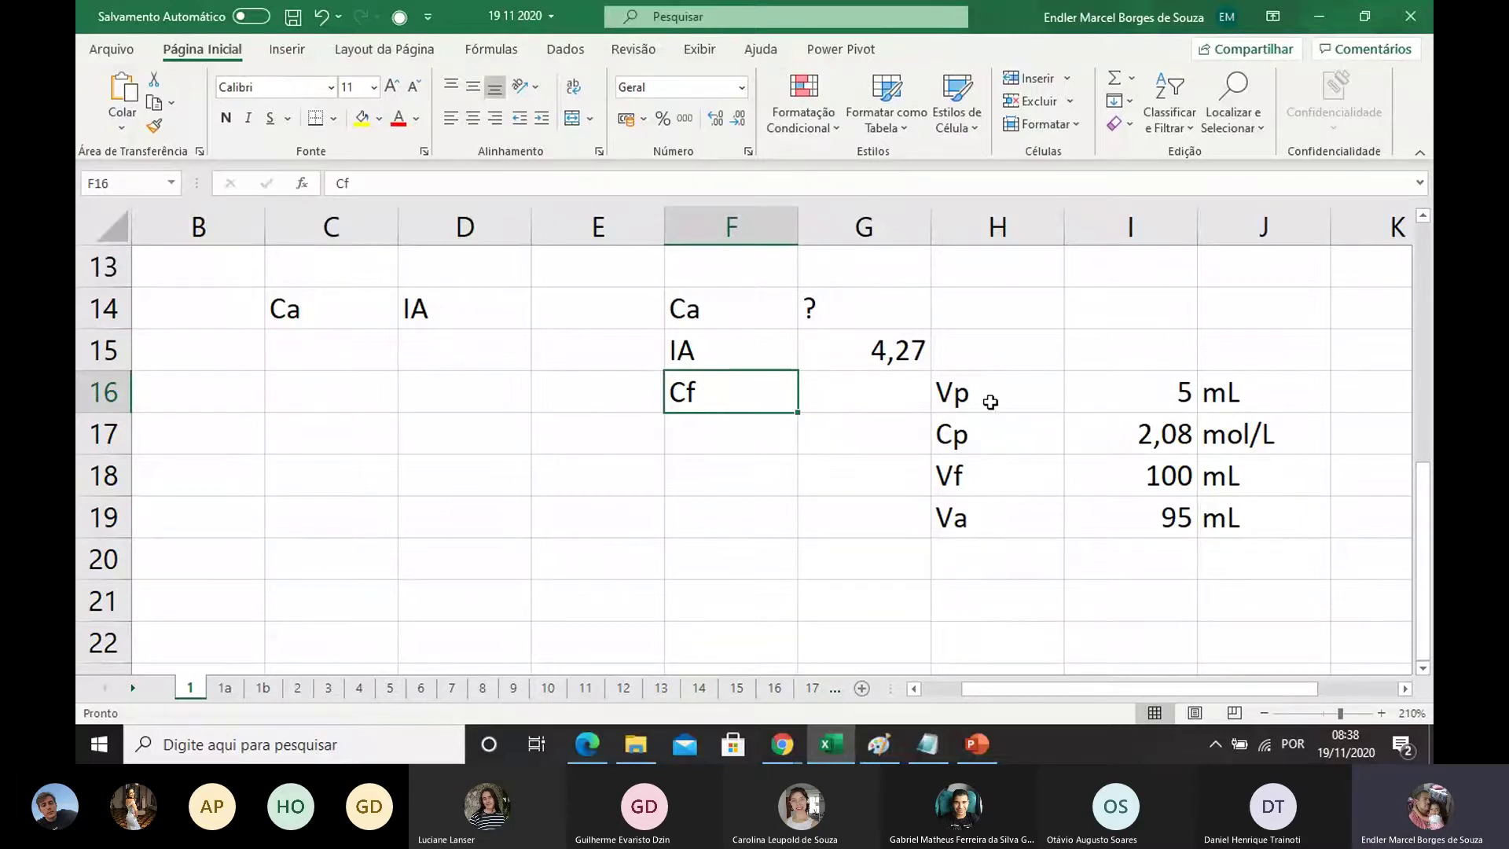
drag(990, 398, 1160, 483)
click(1149, 524)
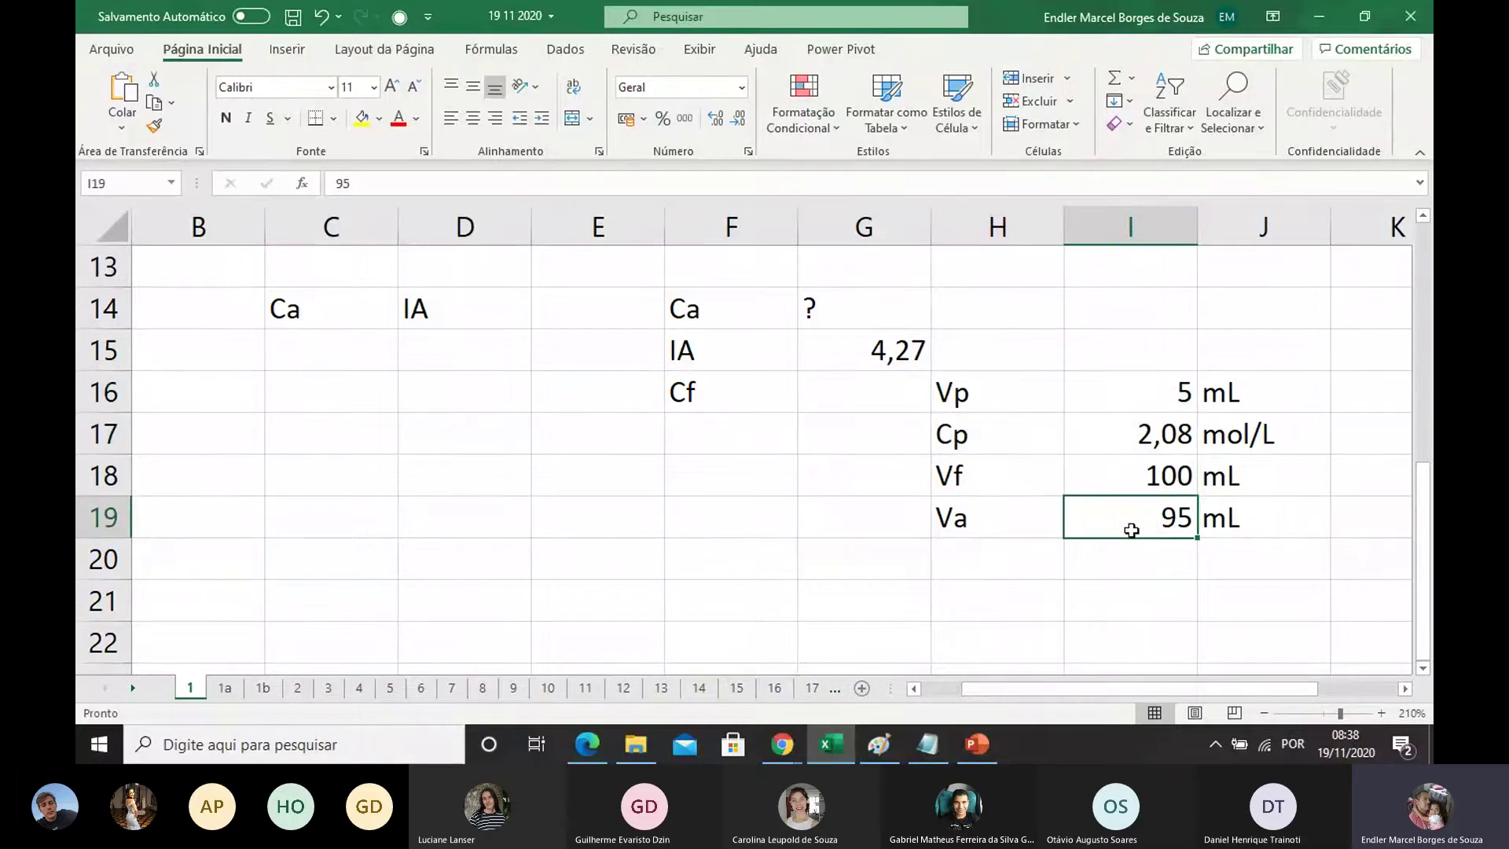
click(1180, 397)
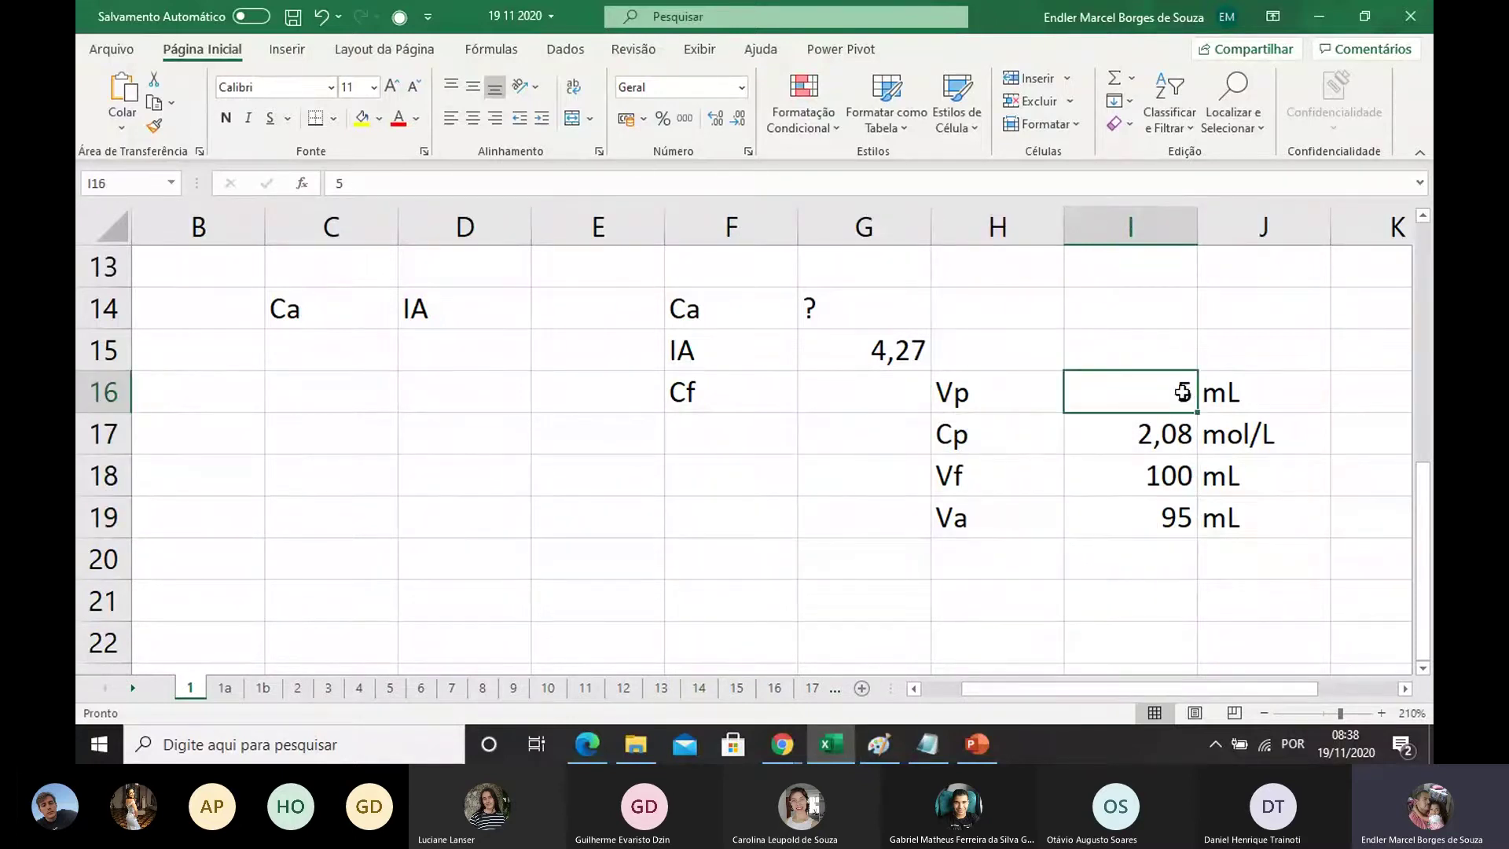
click(1156, 440)
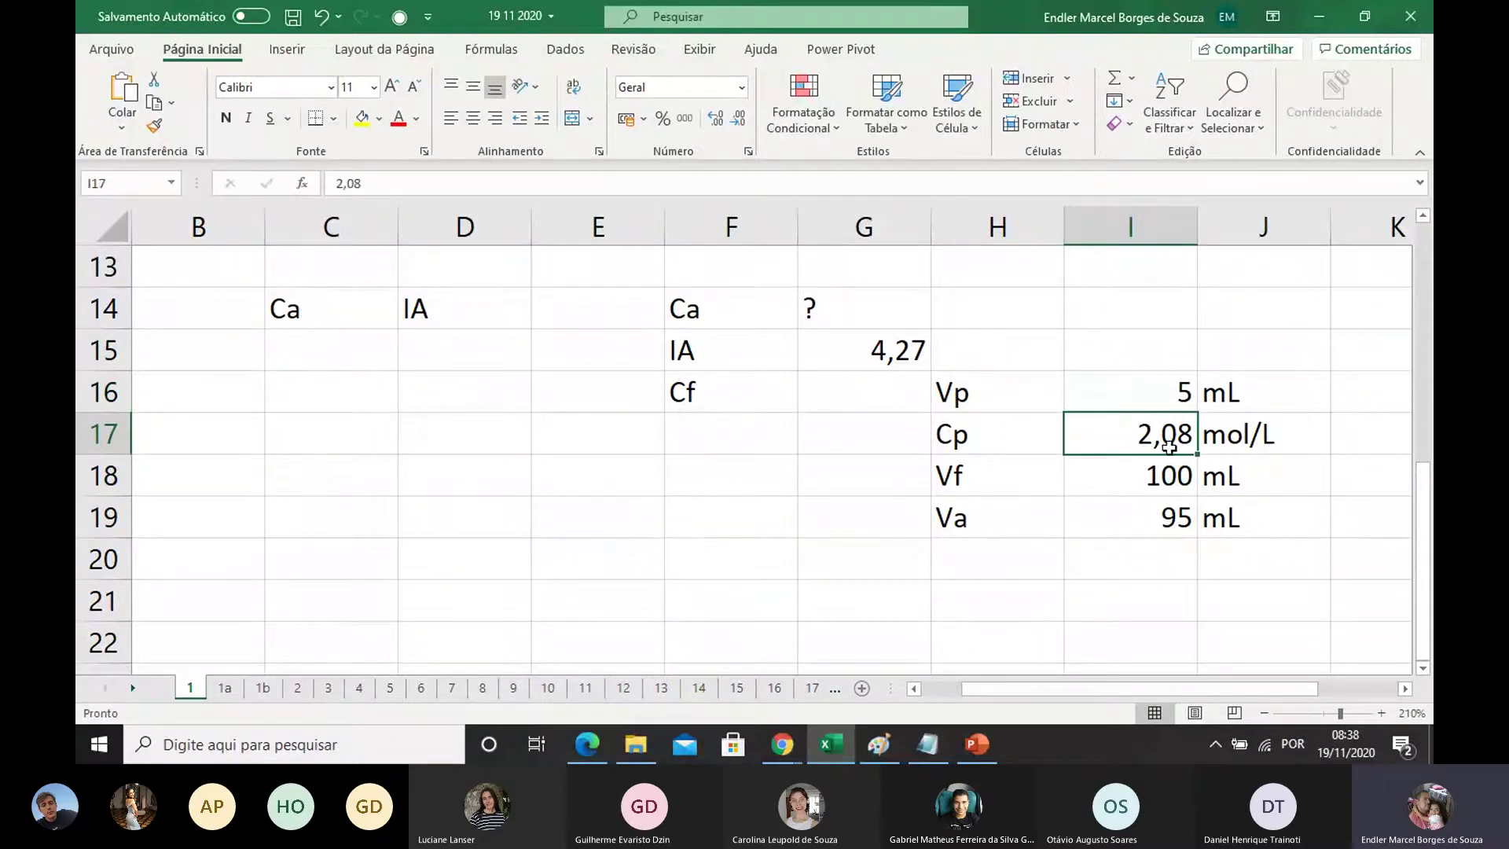
click(1146, 483)
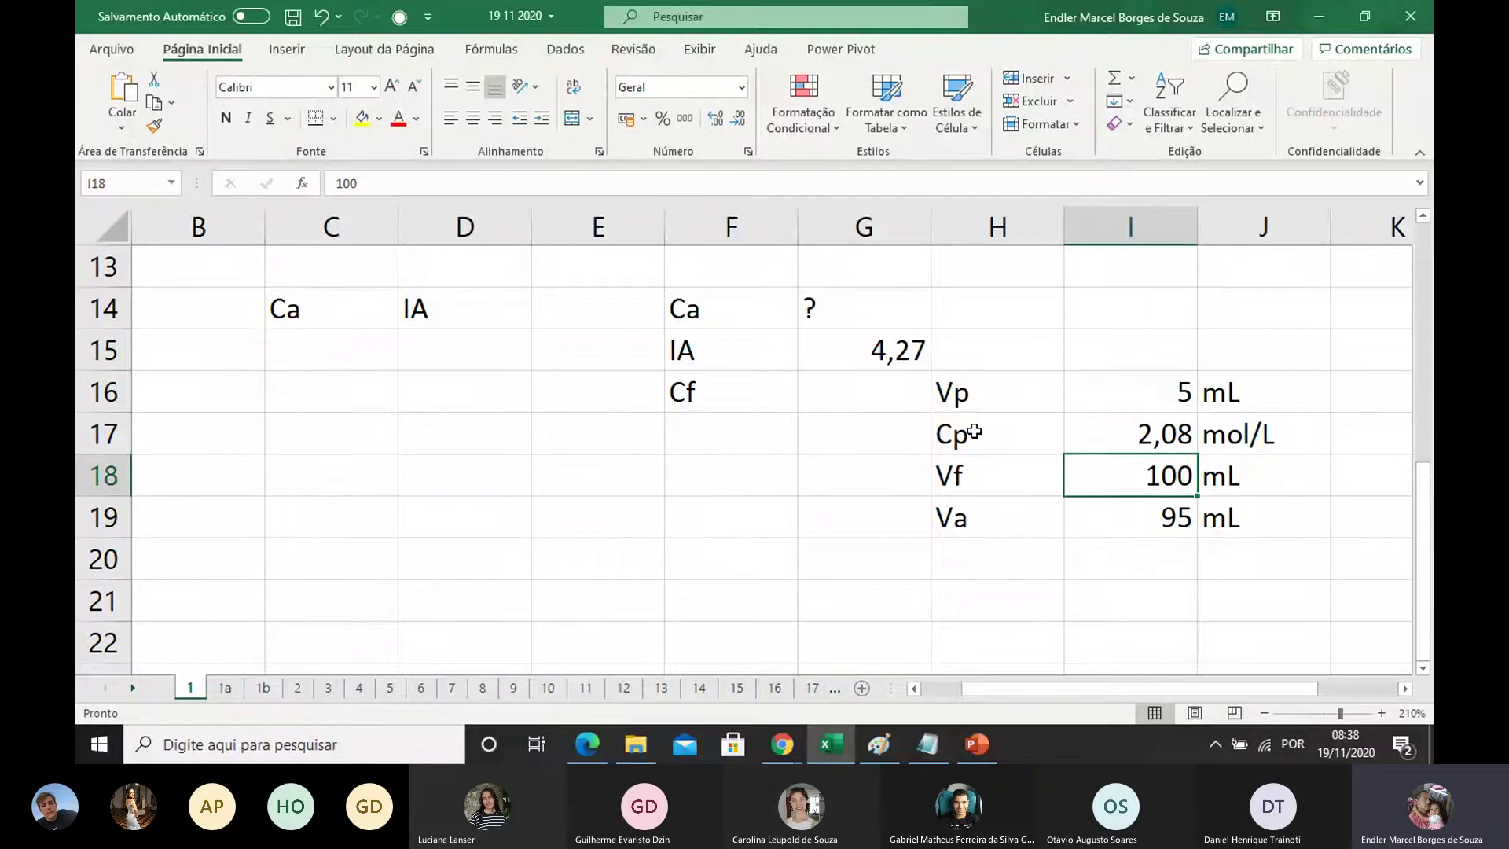
click(870, 396)
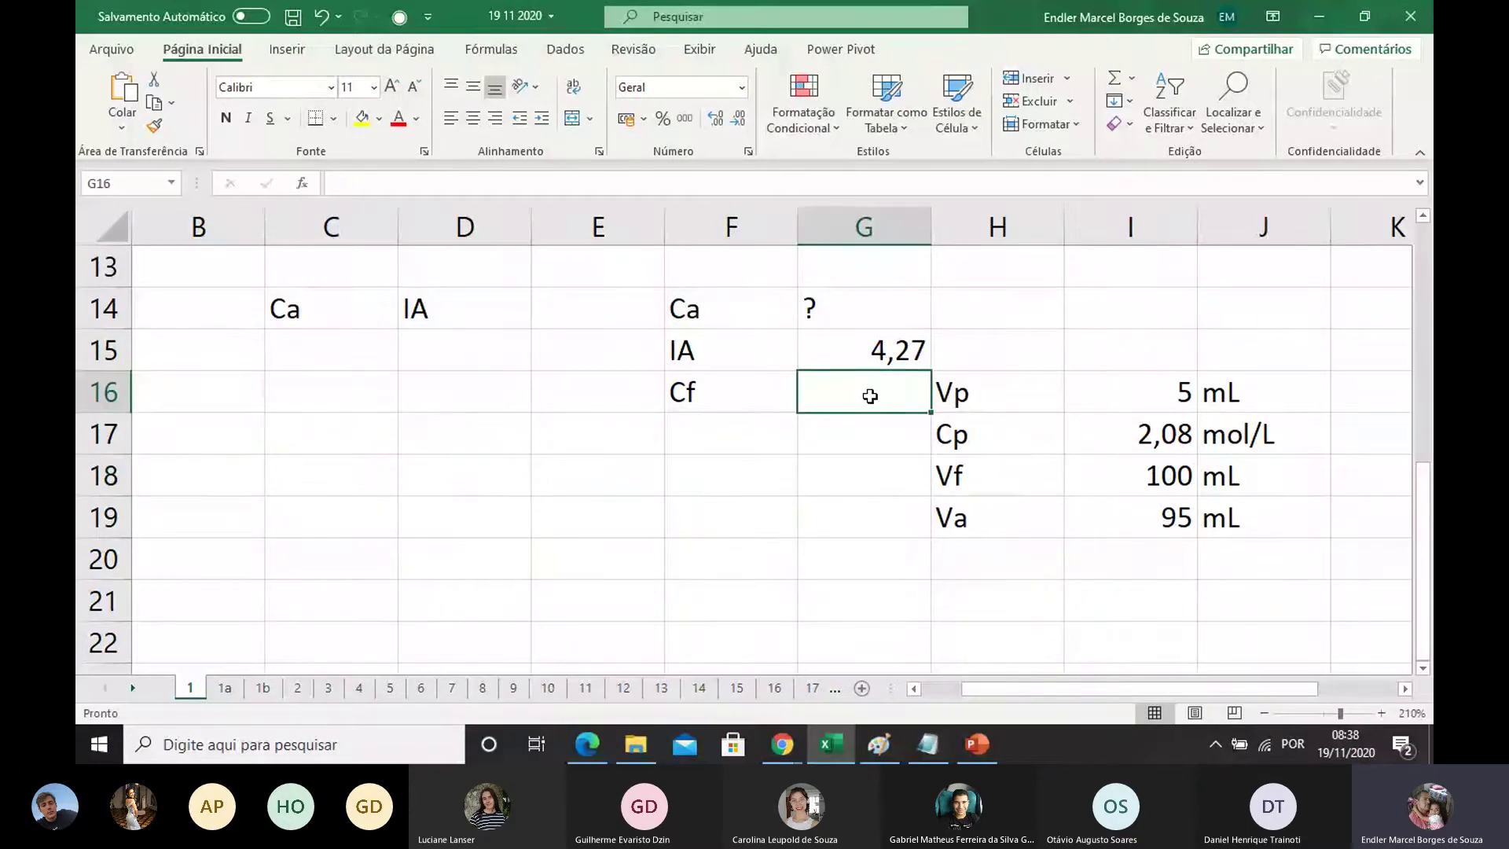
text(=)
click(1114, 428)
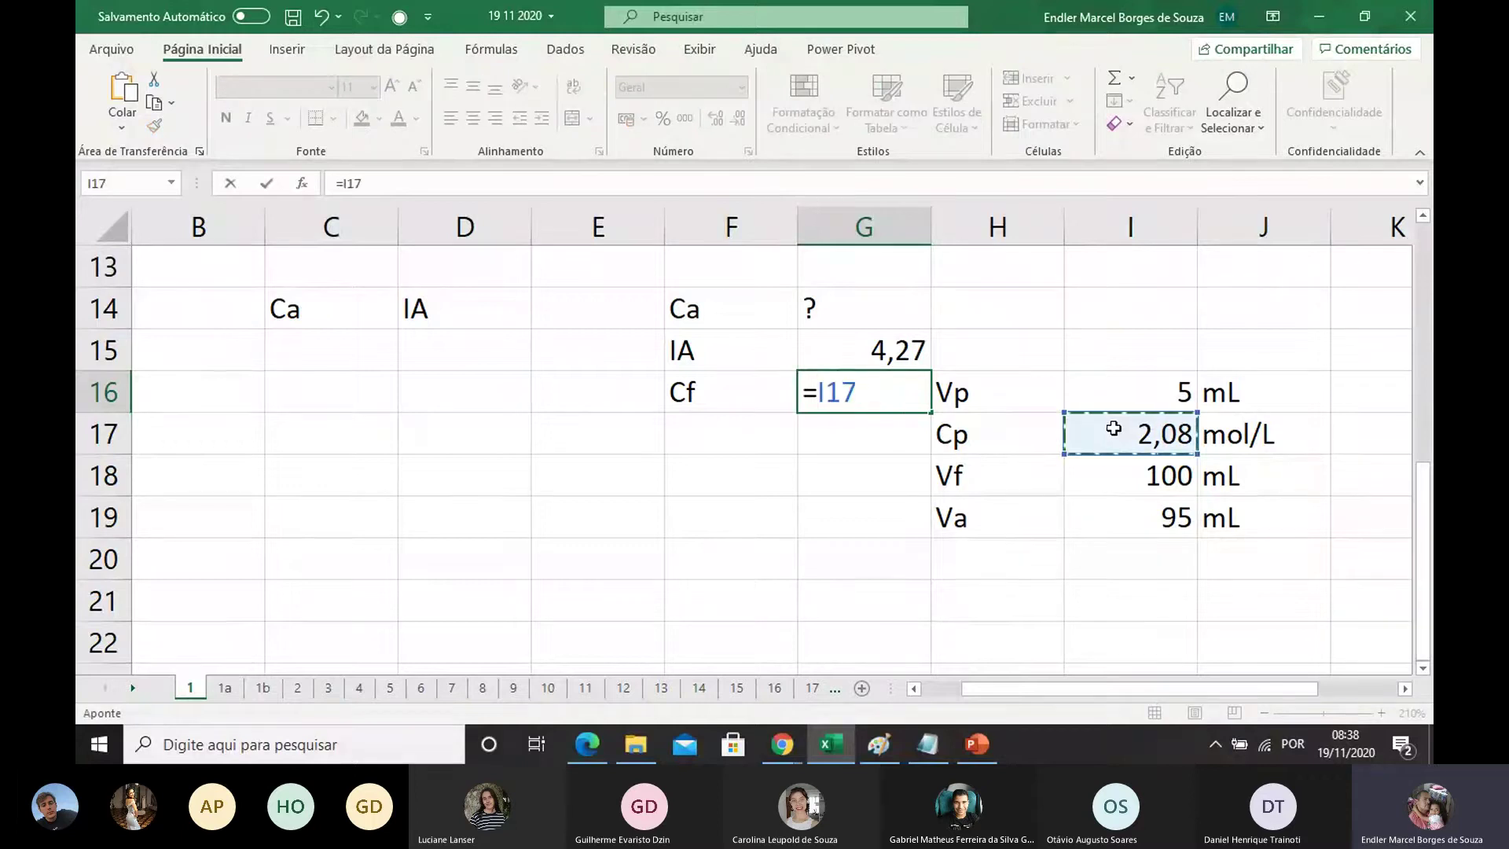
text(*)
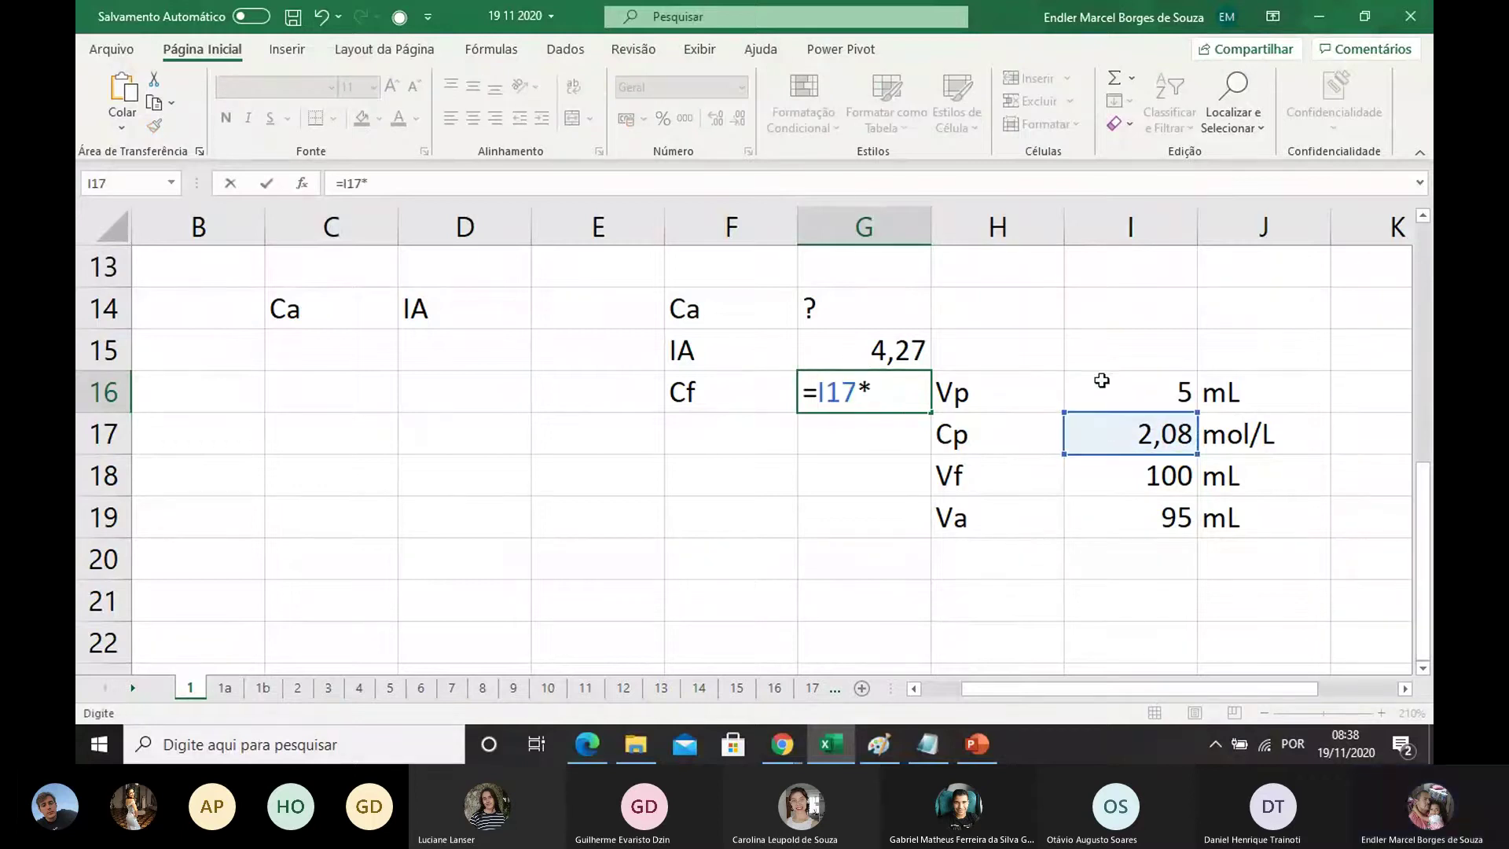
click(1162, 390)
text(/)
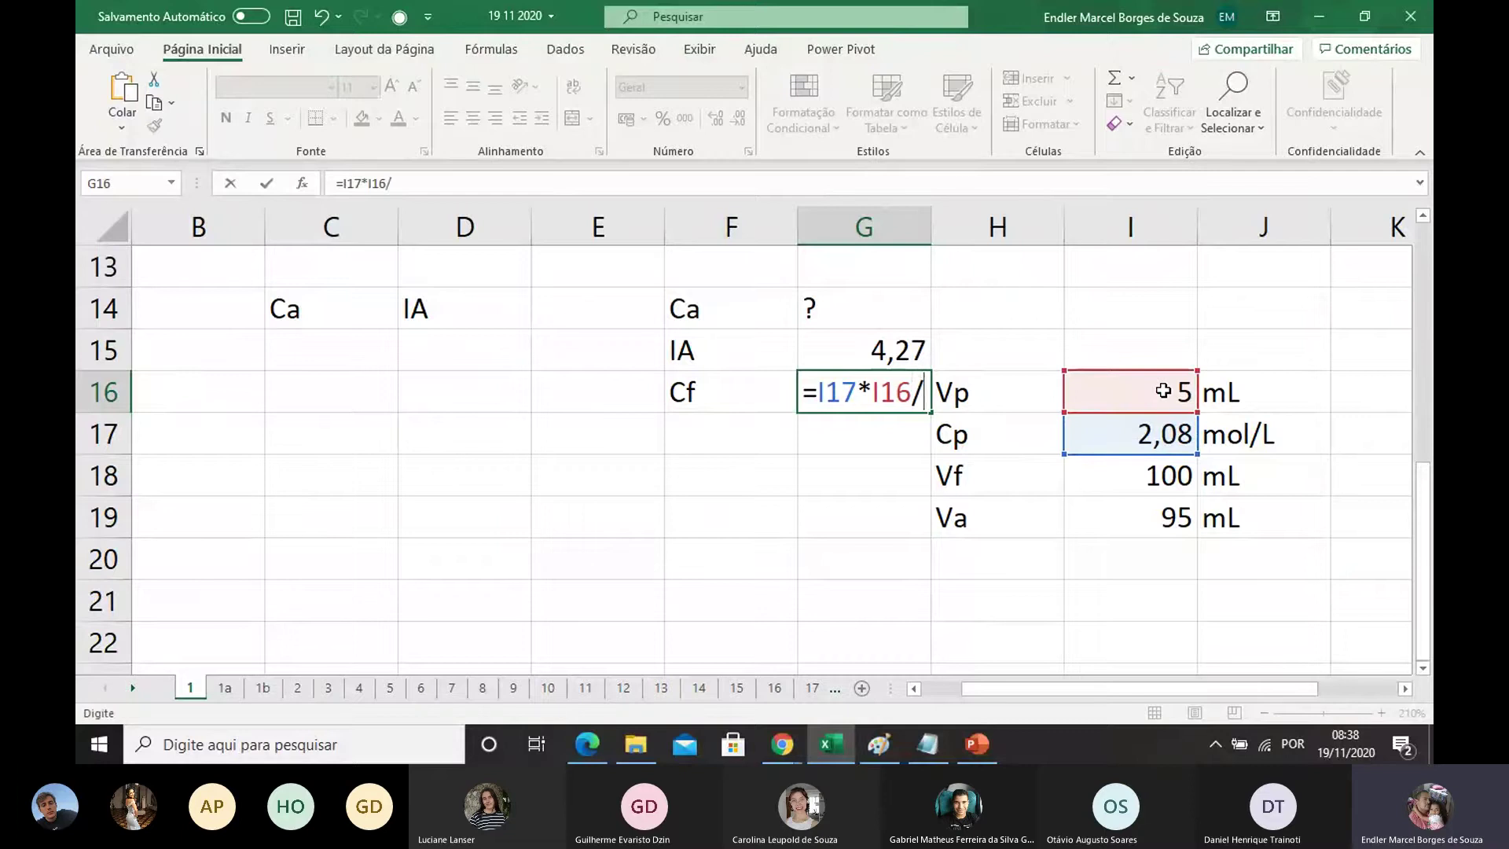
click(1171, 475)
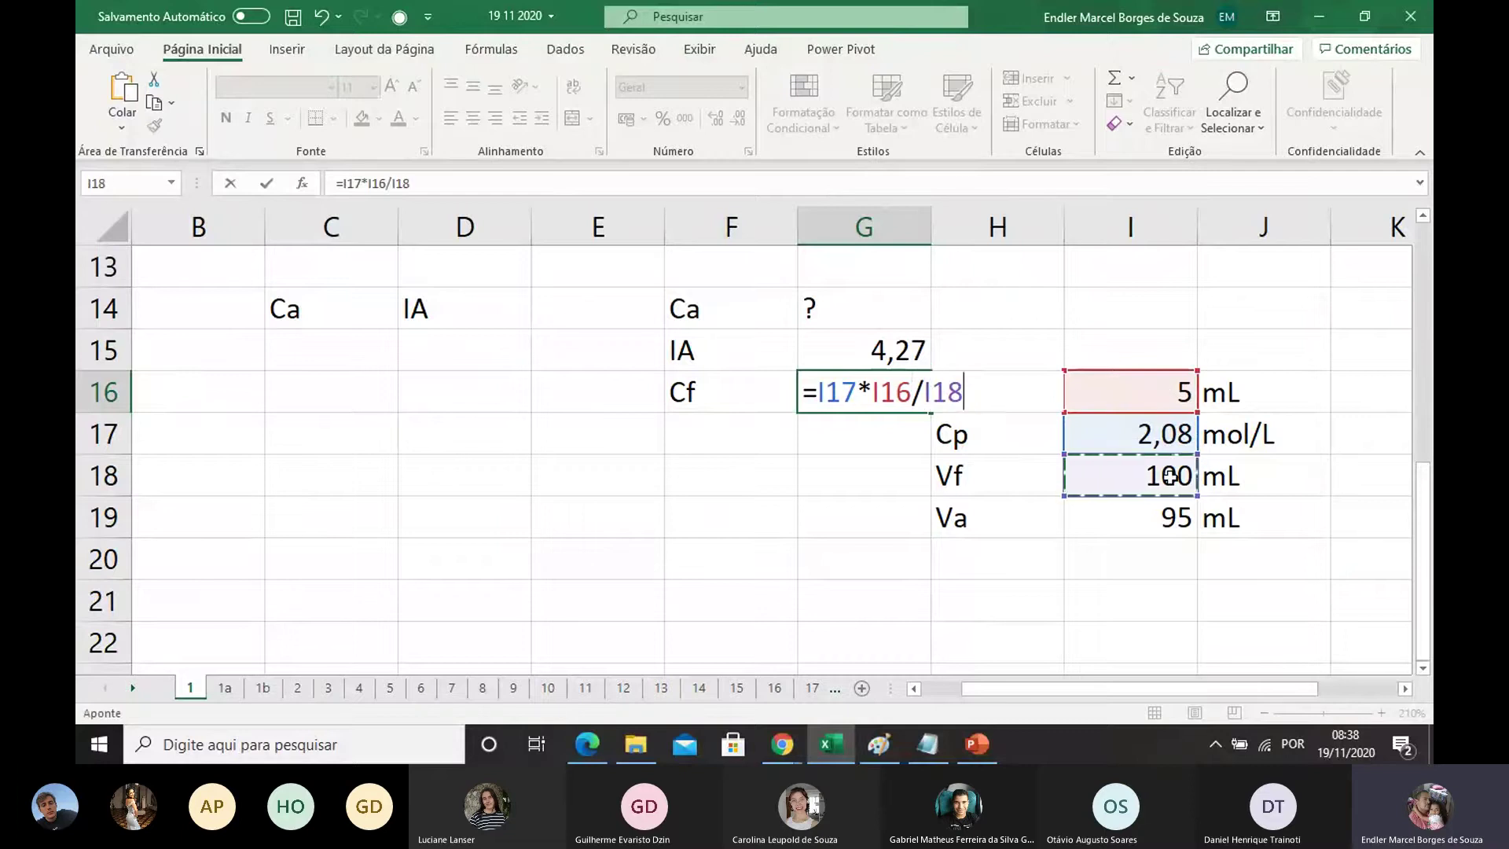
key(Return)
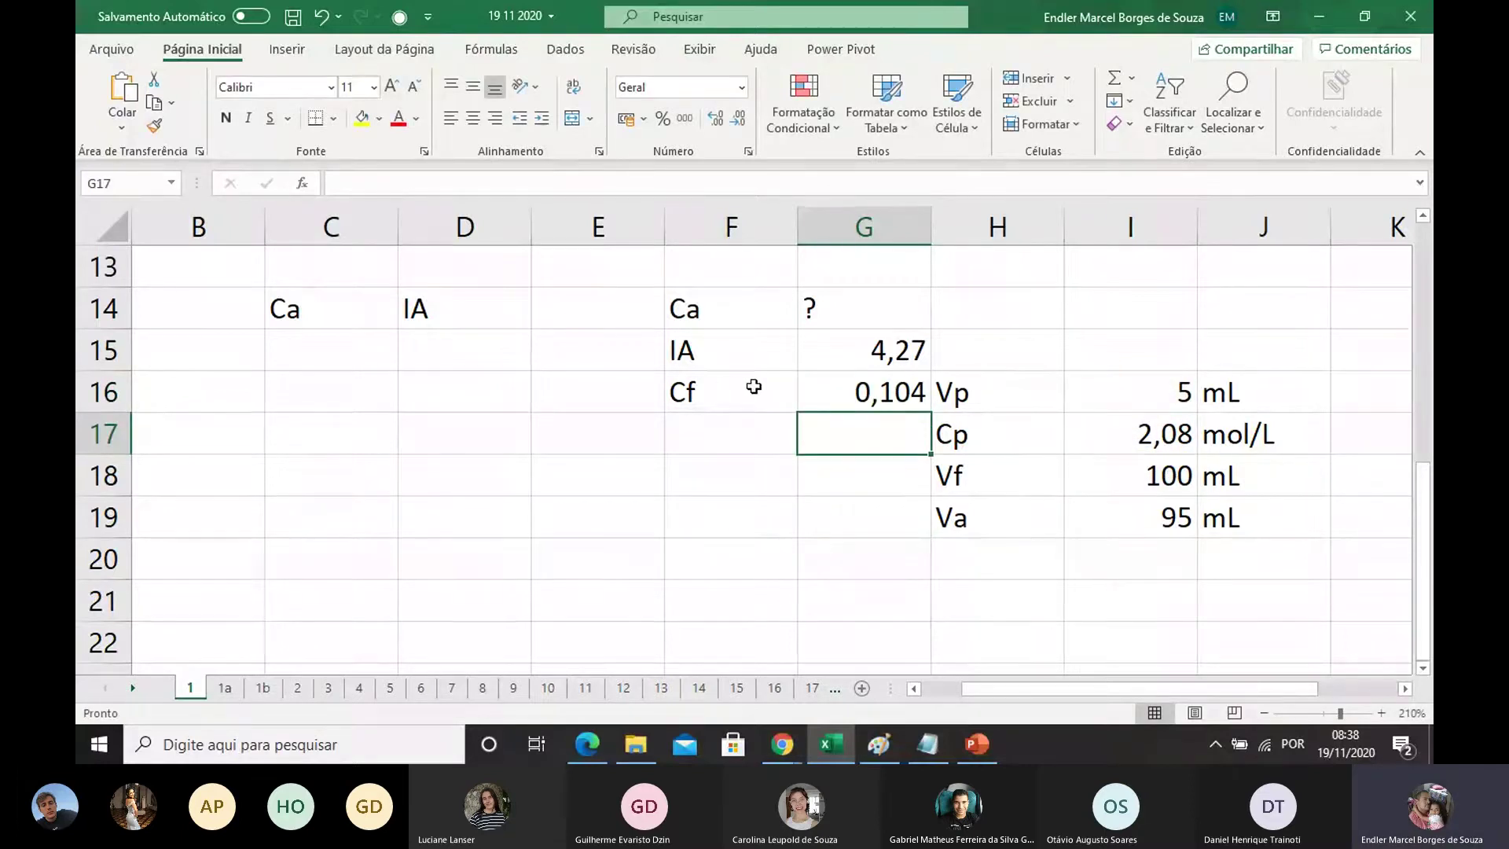
Step: Go over Ca and IA in row 14 and enter Ca + Cf in C15 as the proportion's second concentration term
click(421, 313)
click(322, 308)
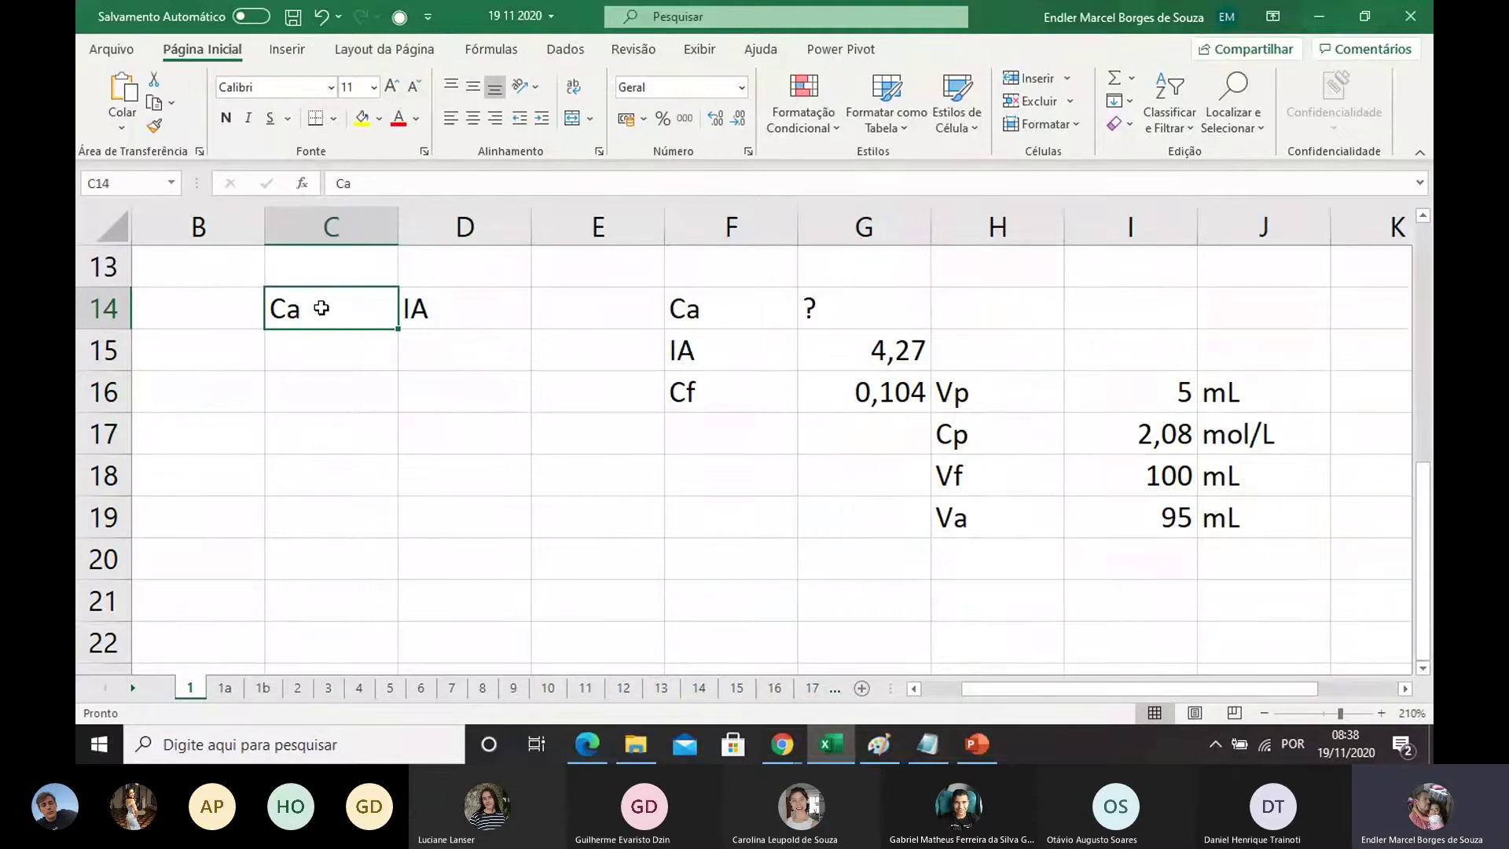
click(476, 315)
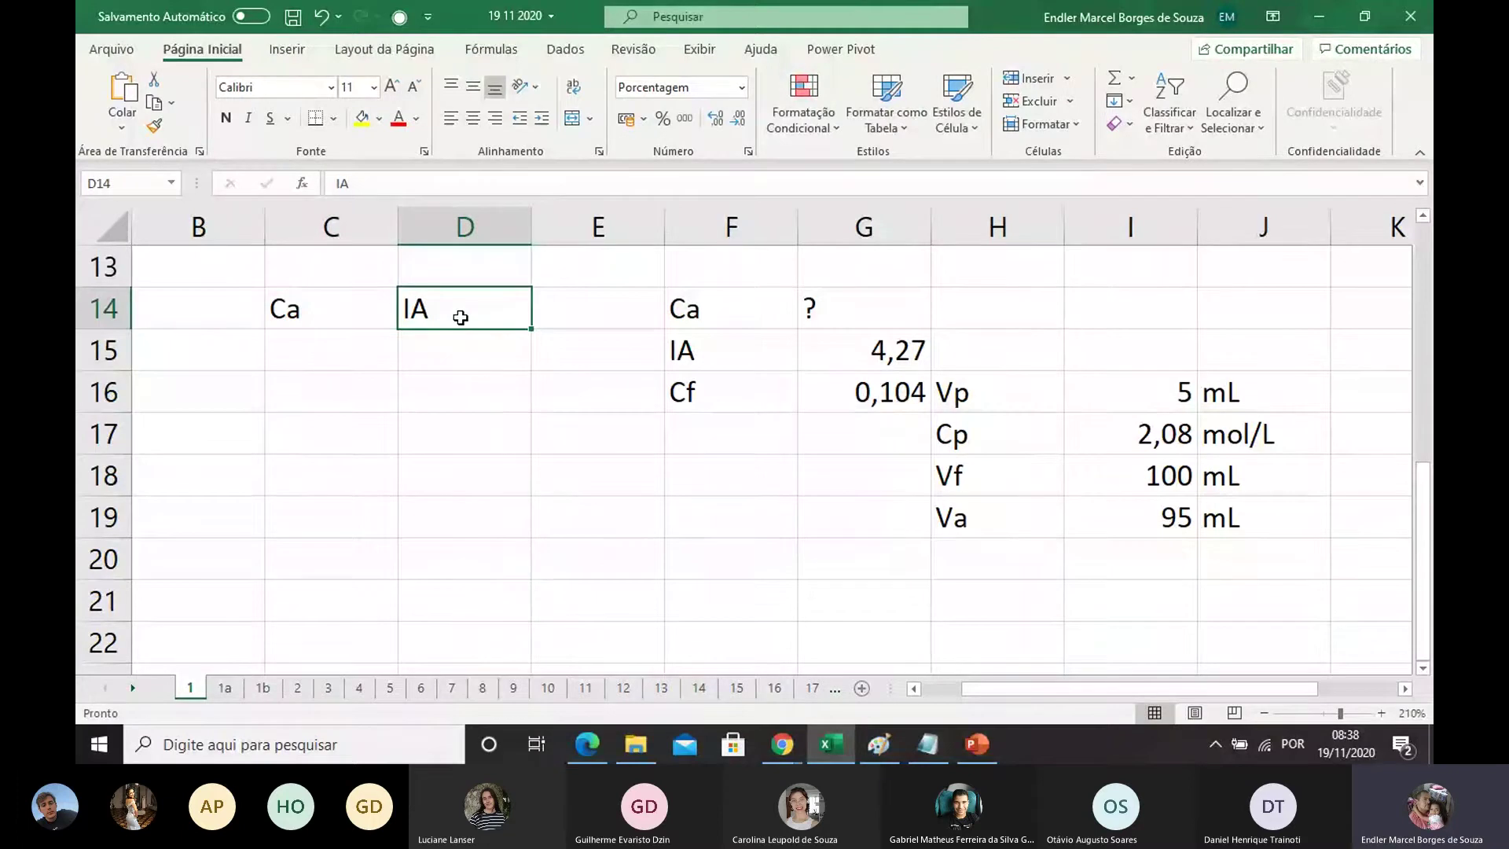
click(333, 347)
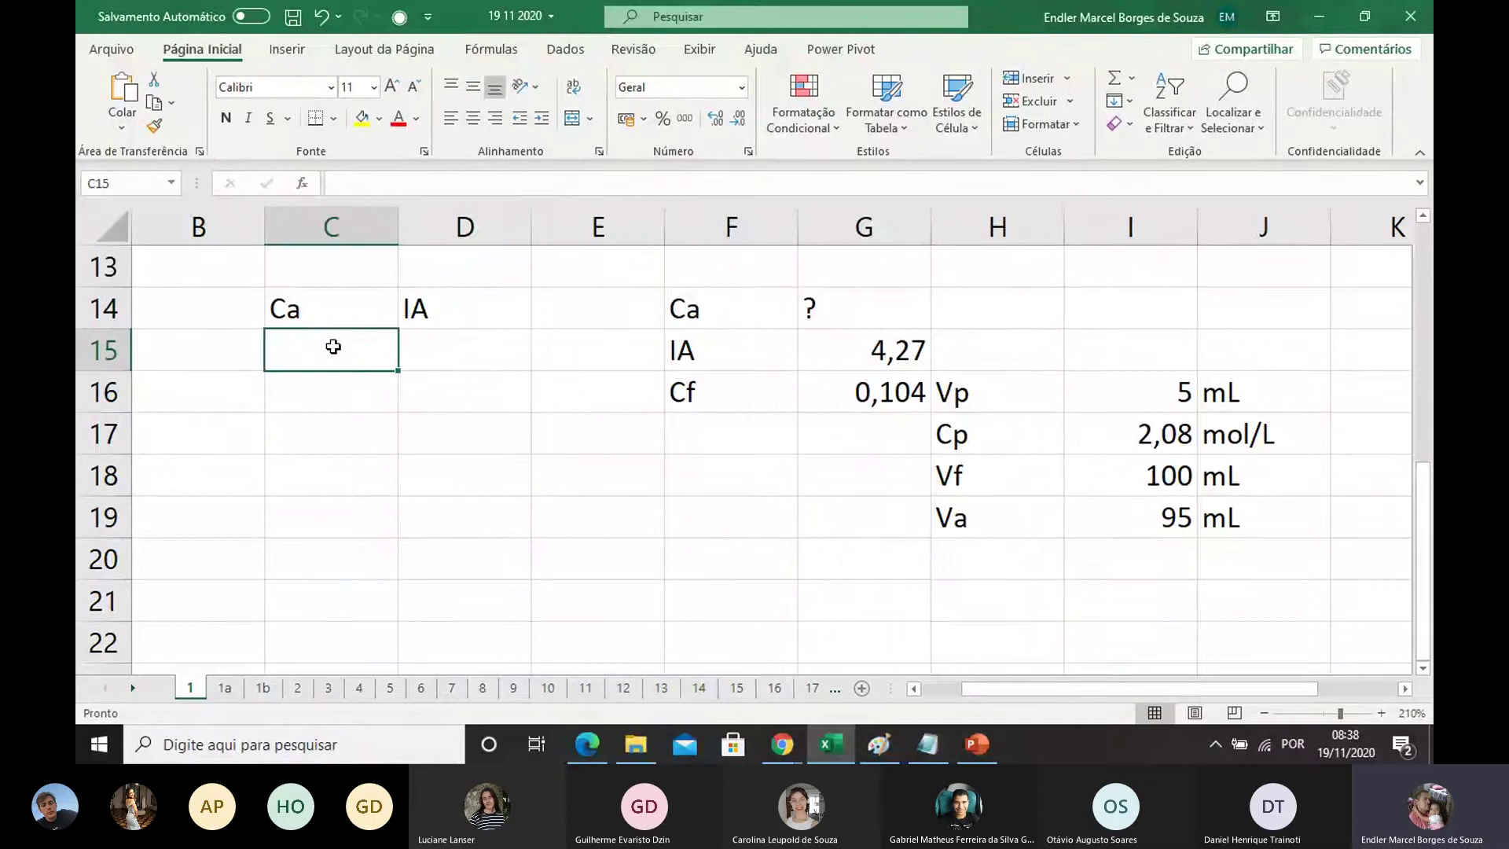
text(Ca)
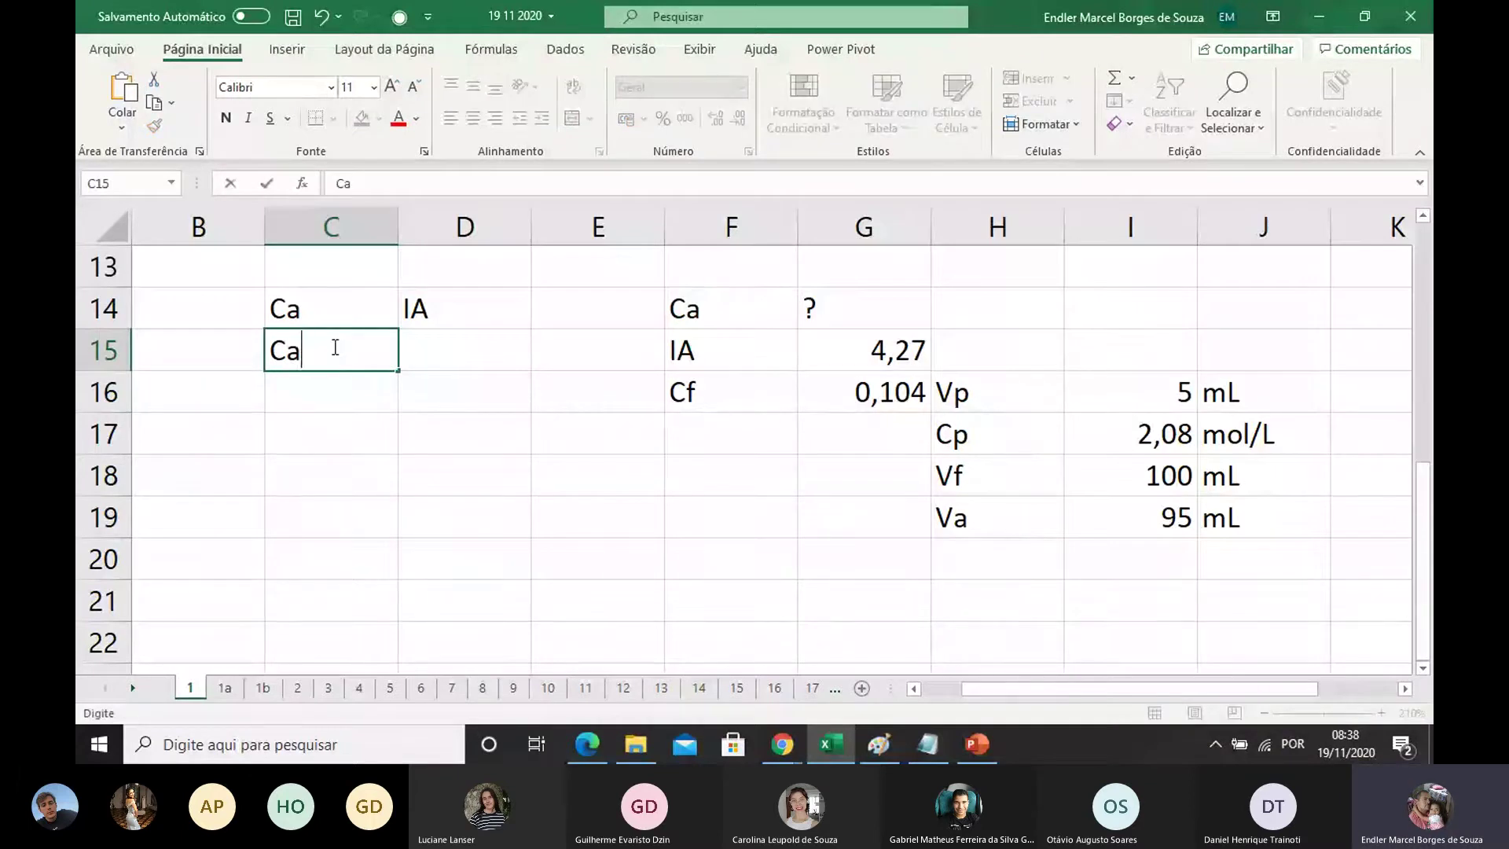
text( + Cf)
click(432, 466)
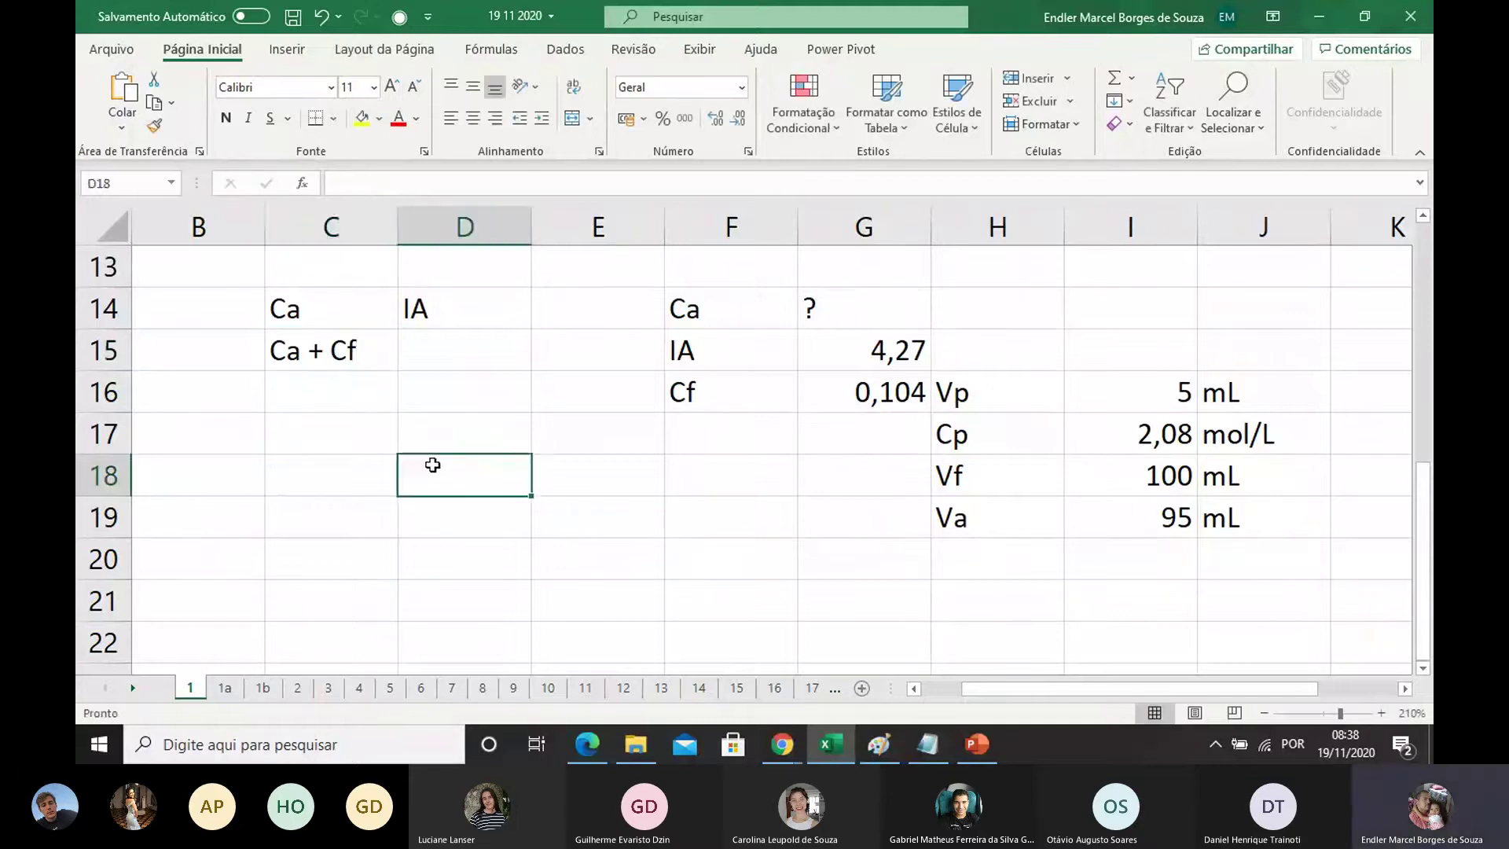
Step: Enter If in D15 beside Ca + Cf and check it against IA above
click(379, 356)
click(446, 363)
text(I)
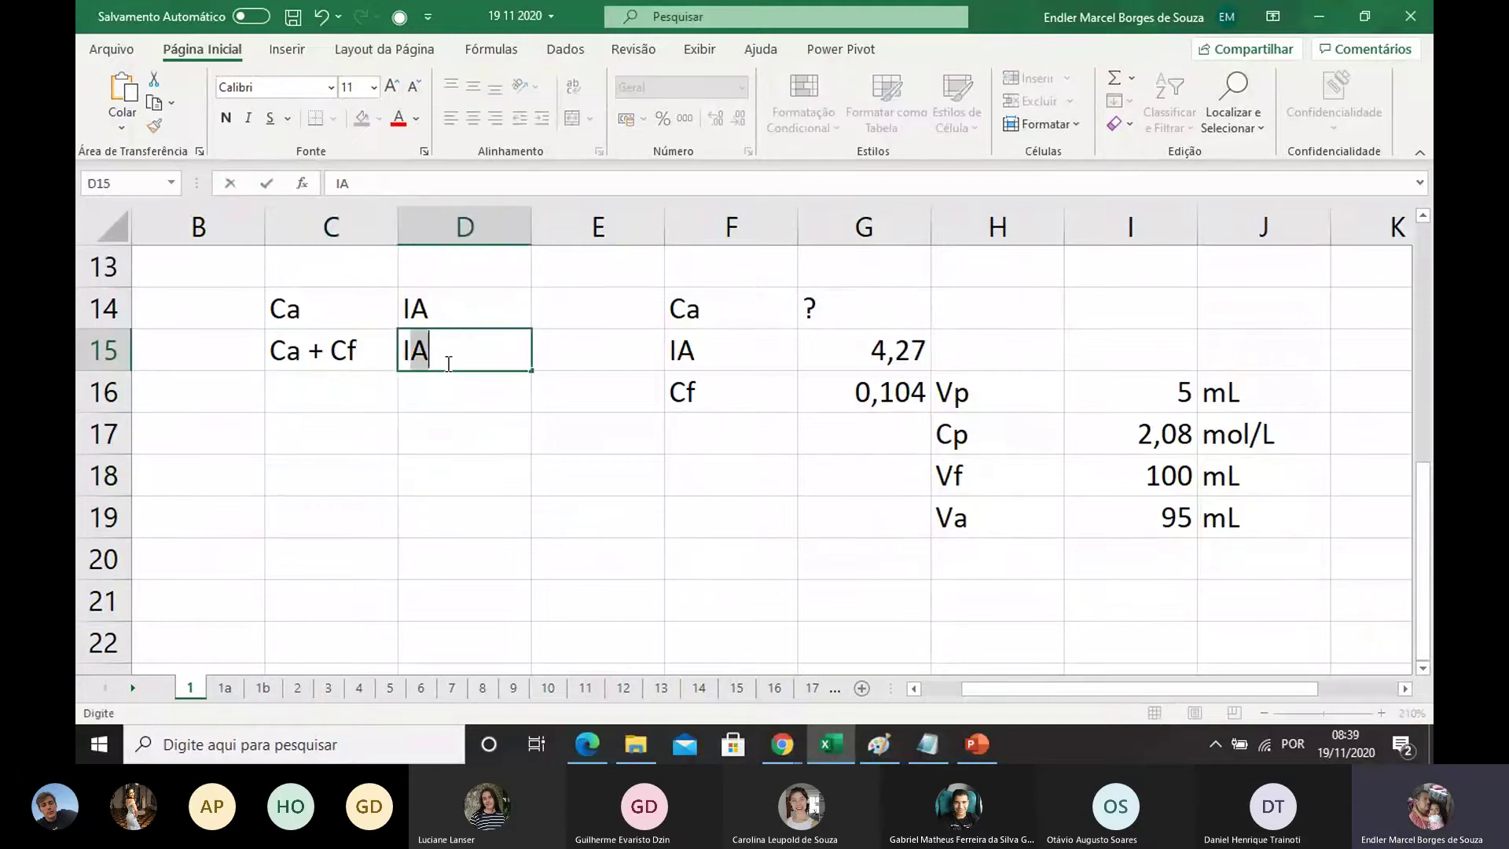
text(f)
click(432, 462)
click(420, 368)
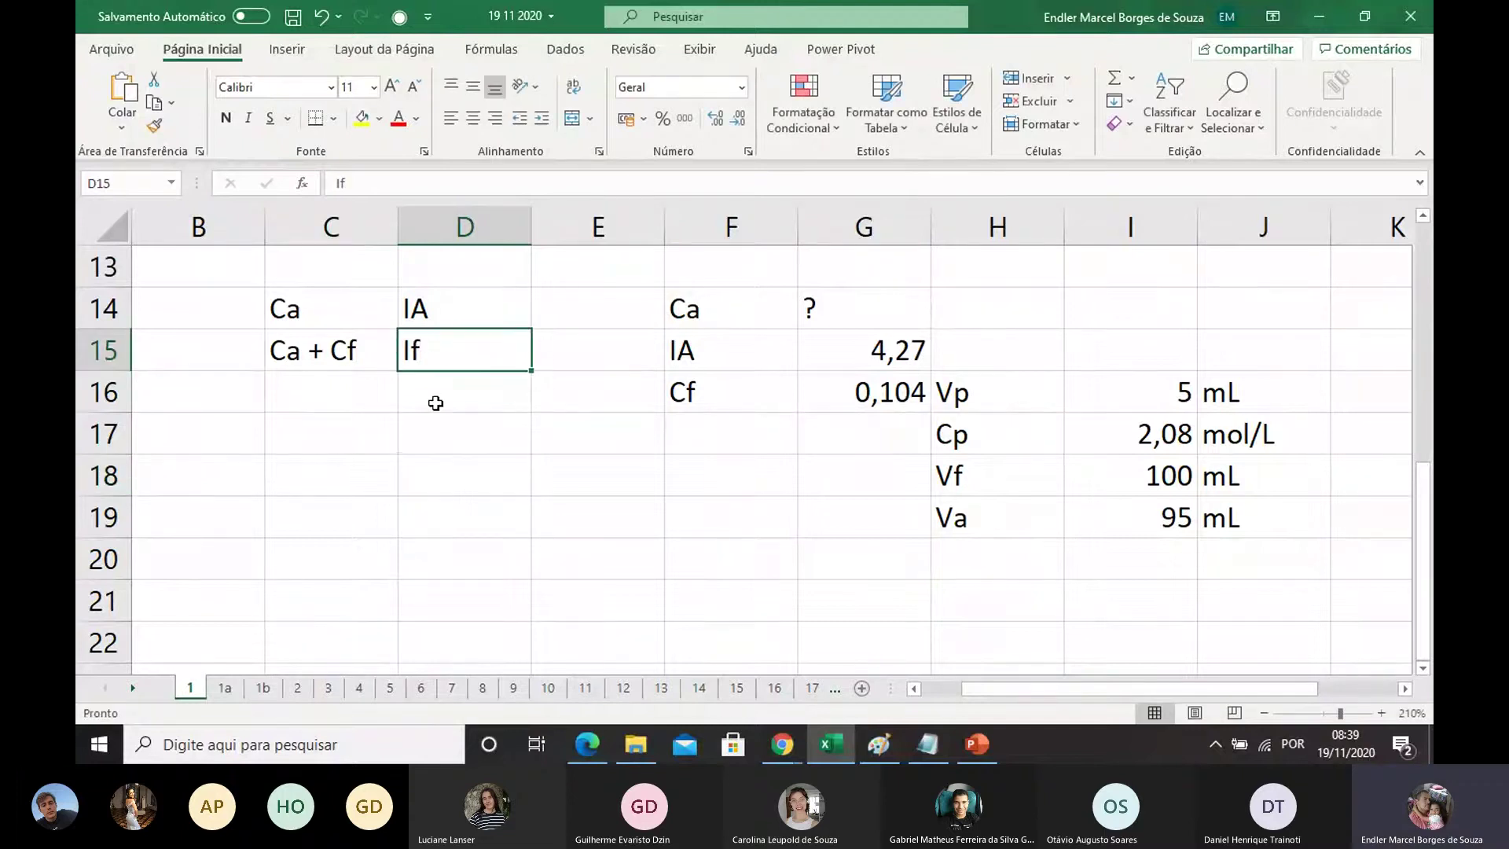
click(436, 316)
click(432, 362)
Step: Review the concentration terms against the Vp and Vf volumes and change the expression in C15 to CaF + Cf
click(680, 440)
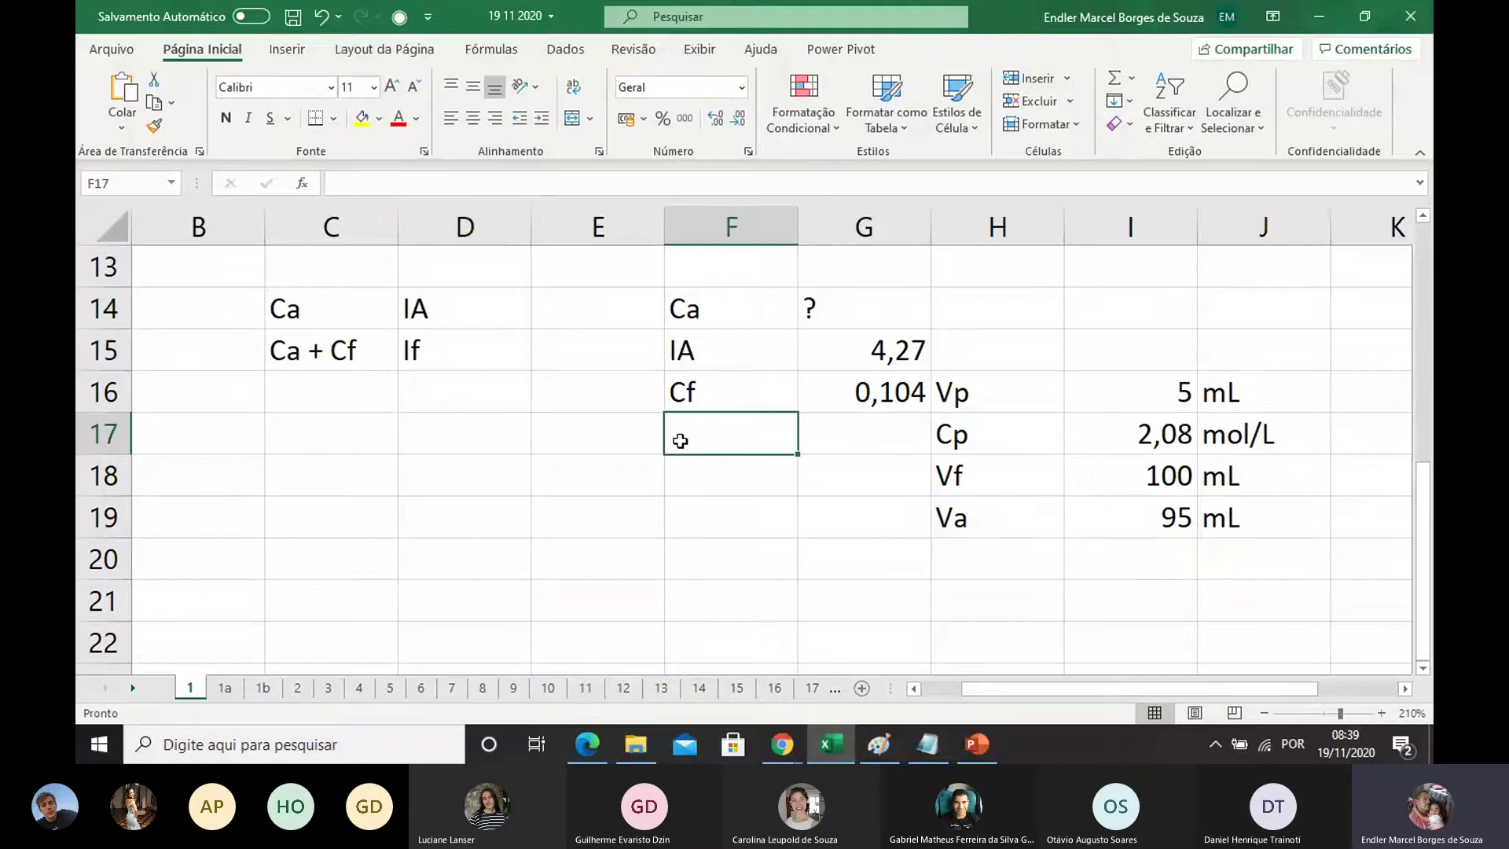
click(248, 324)
click(299, 346)
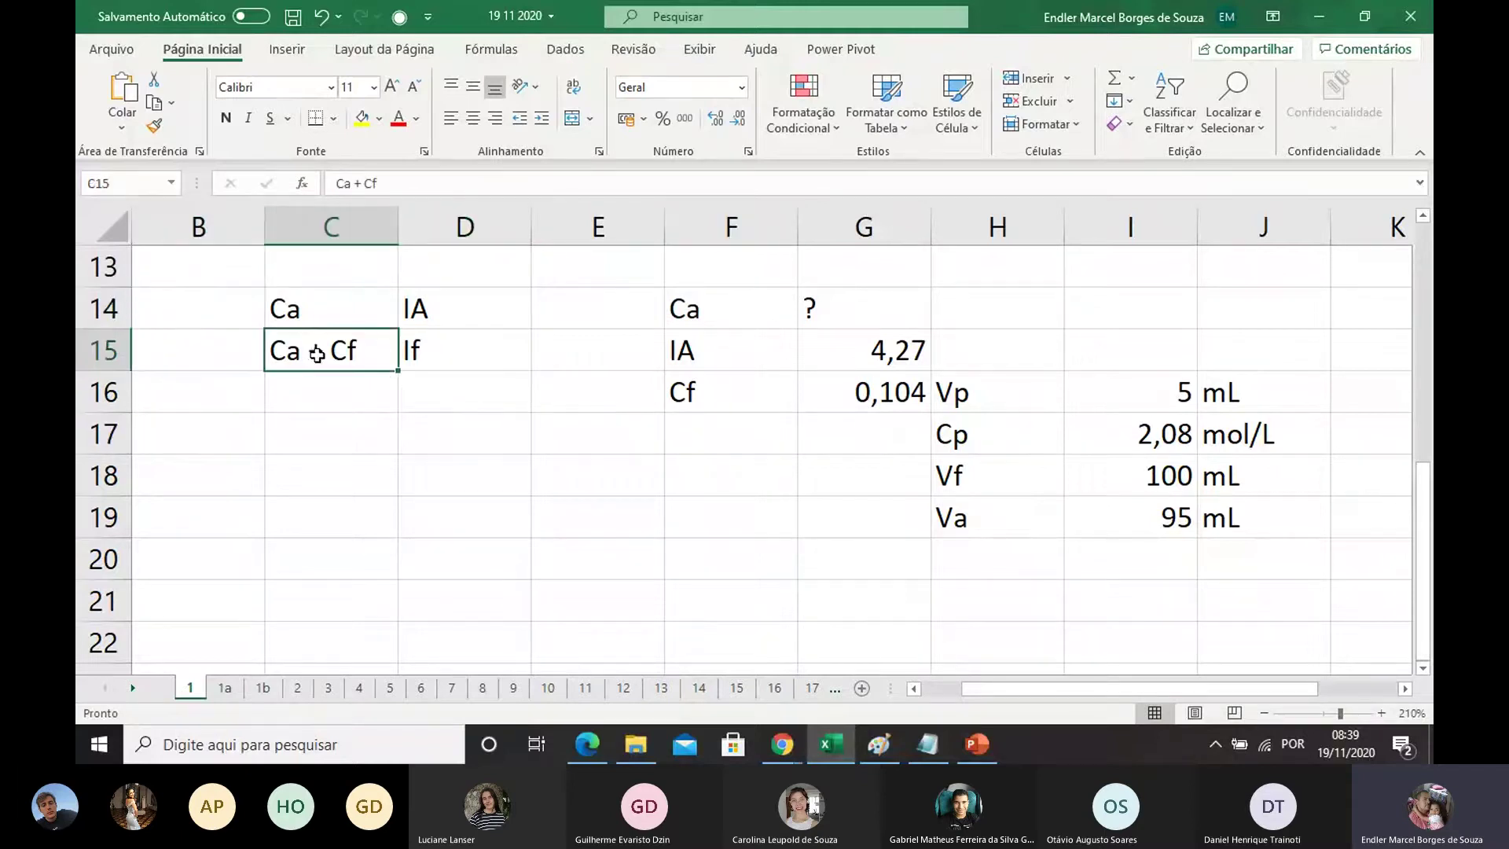
click(299, 309)
click(312, 353)
click(1124, 402)
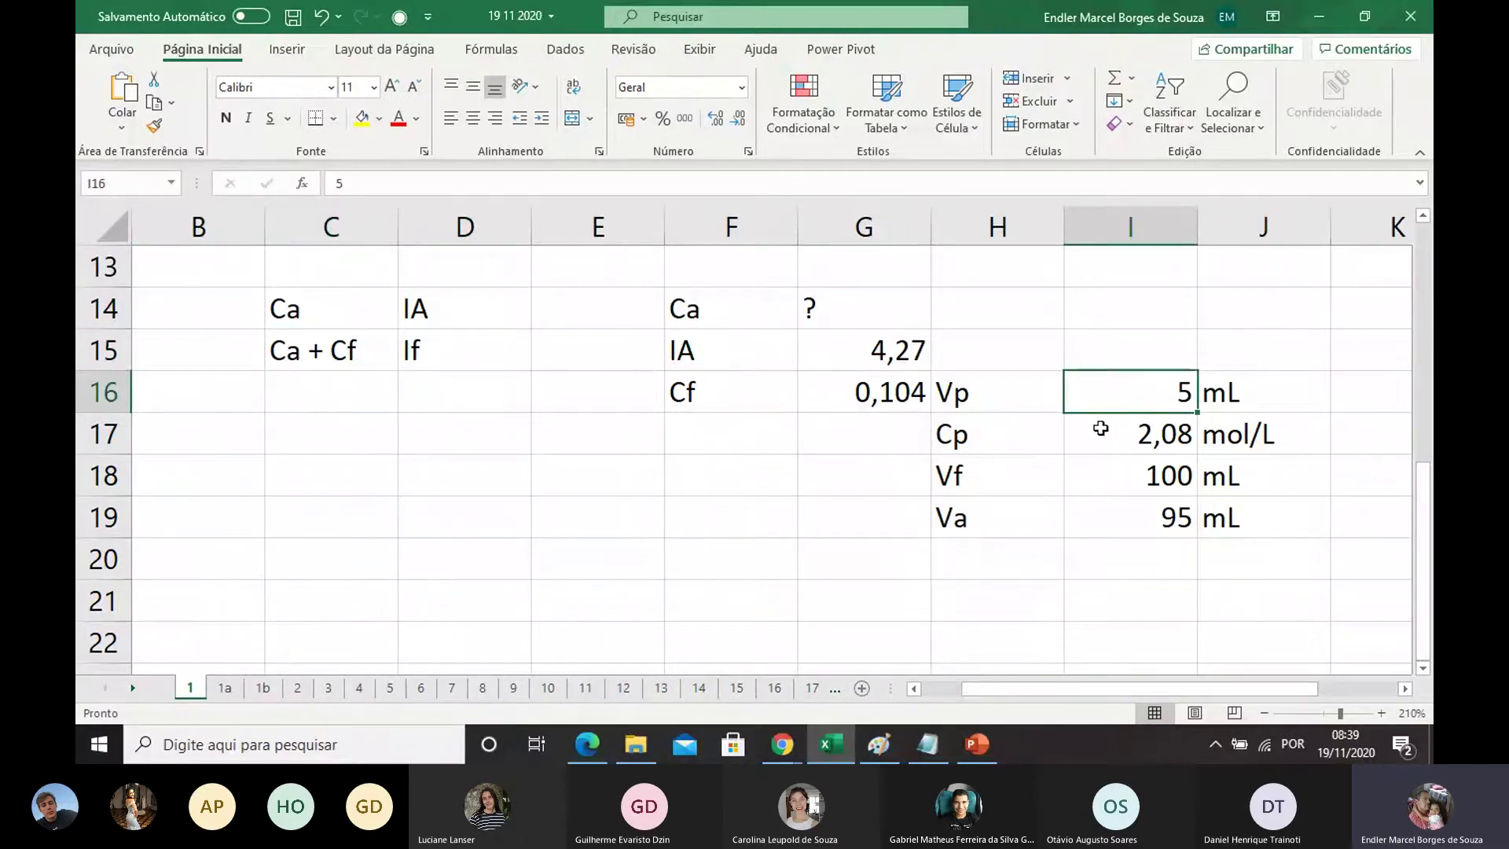
click(1119, 492)
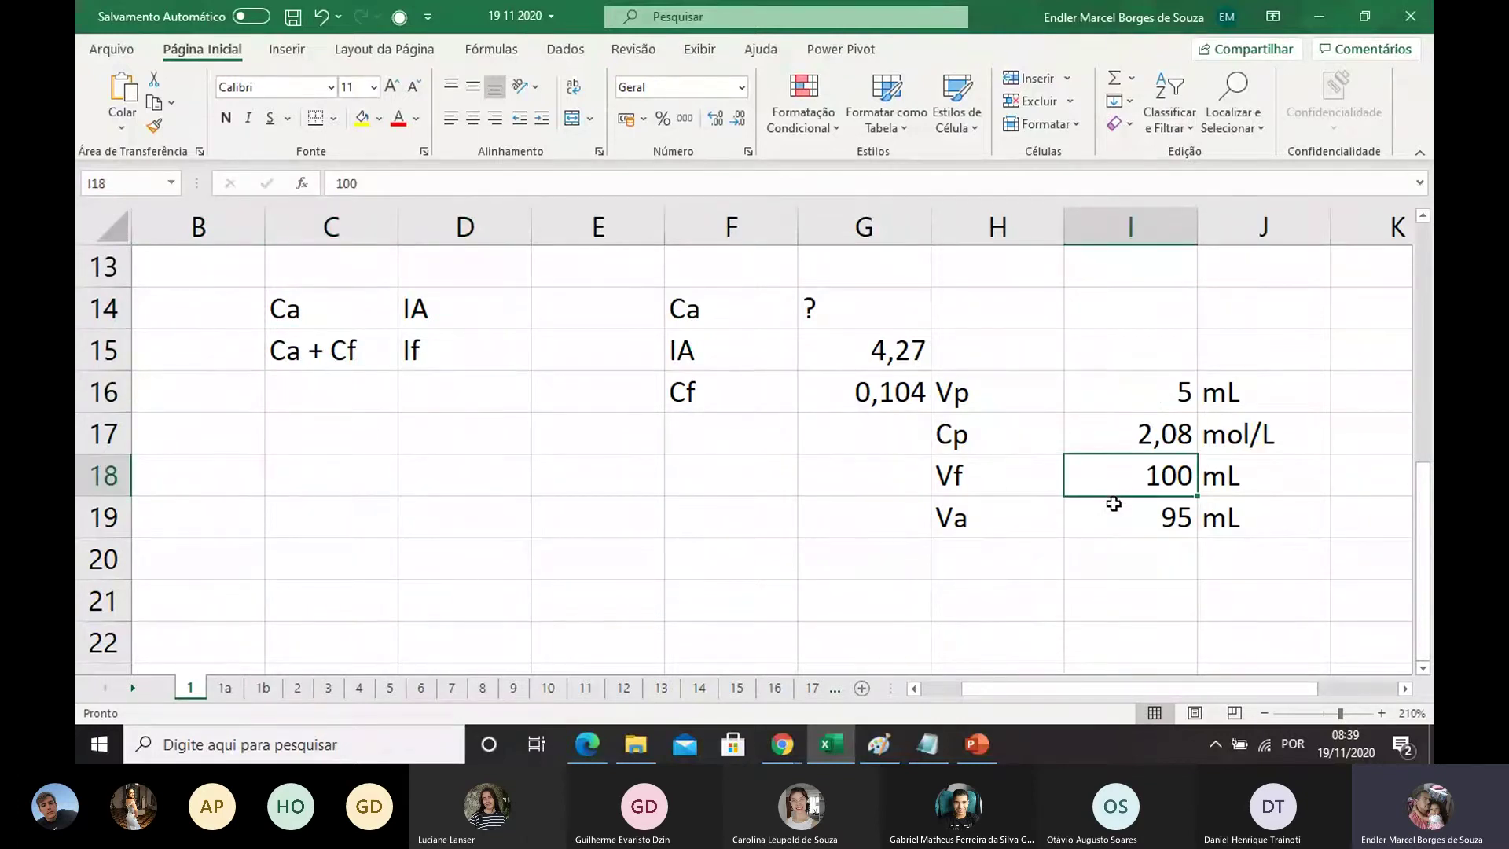
double_click(295, 347)
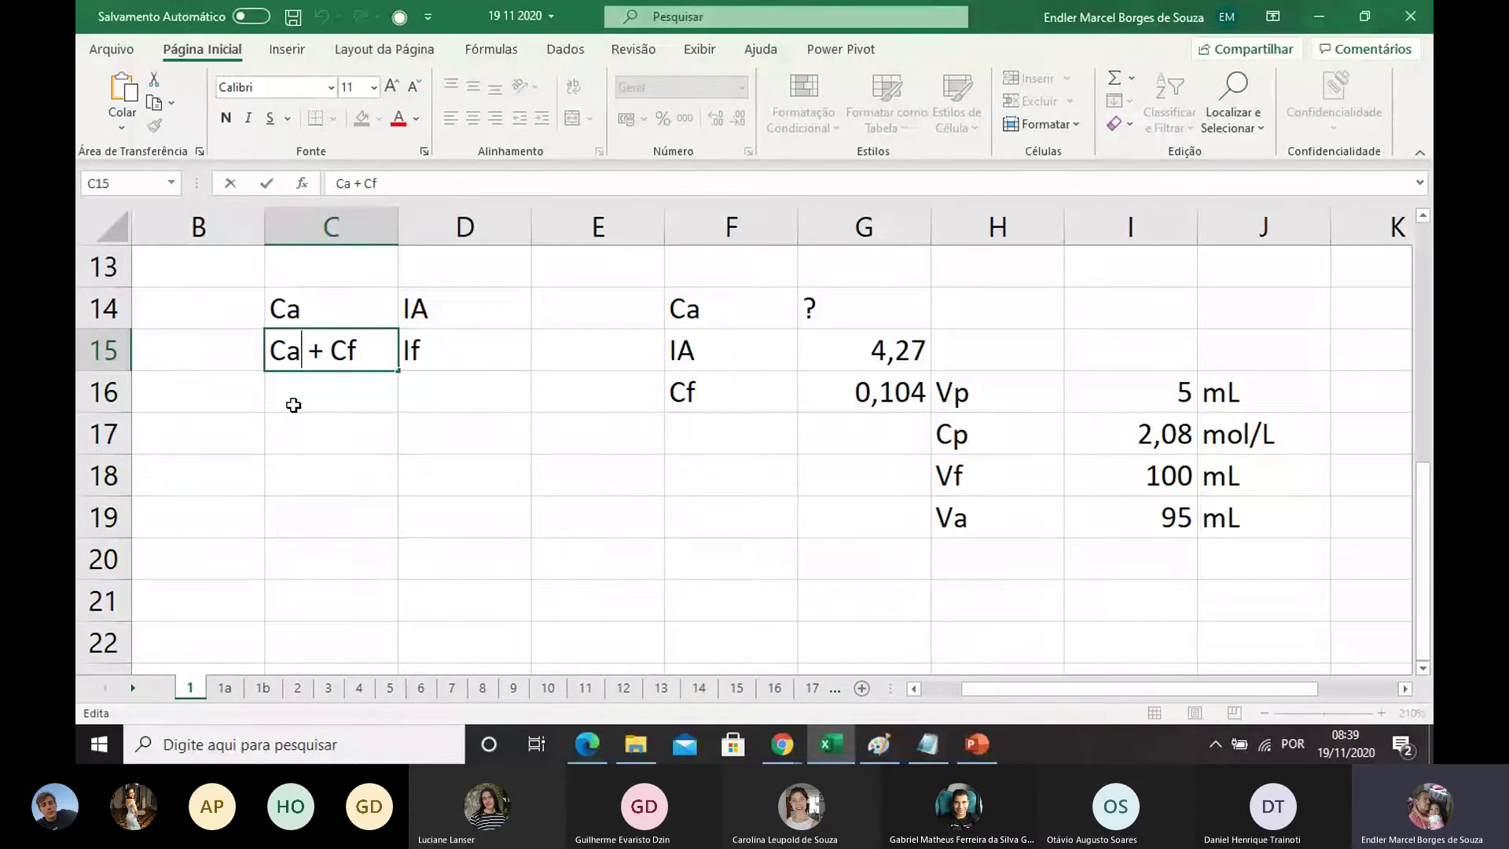
text(F)
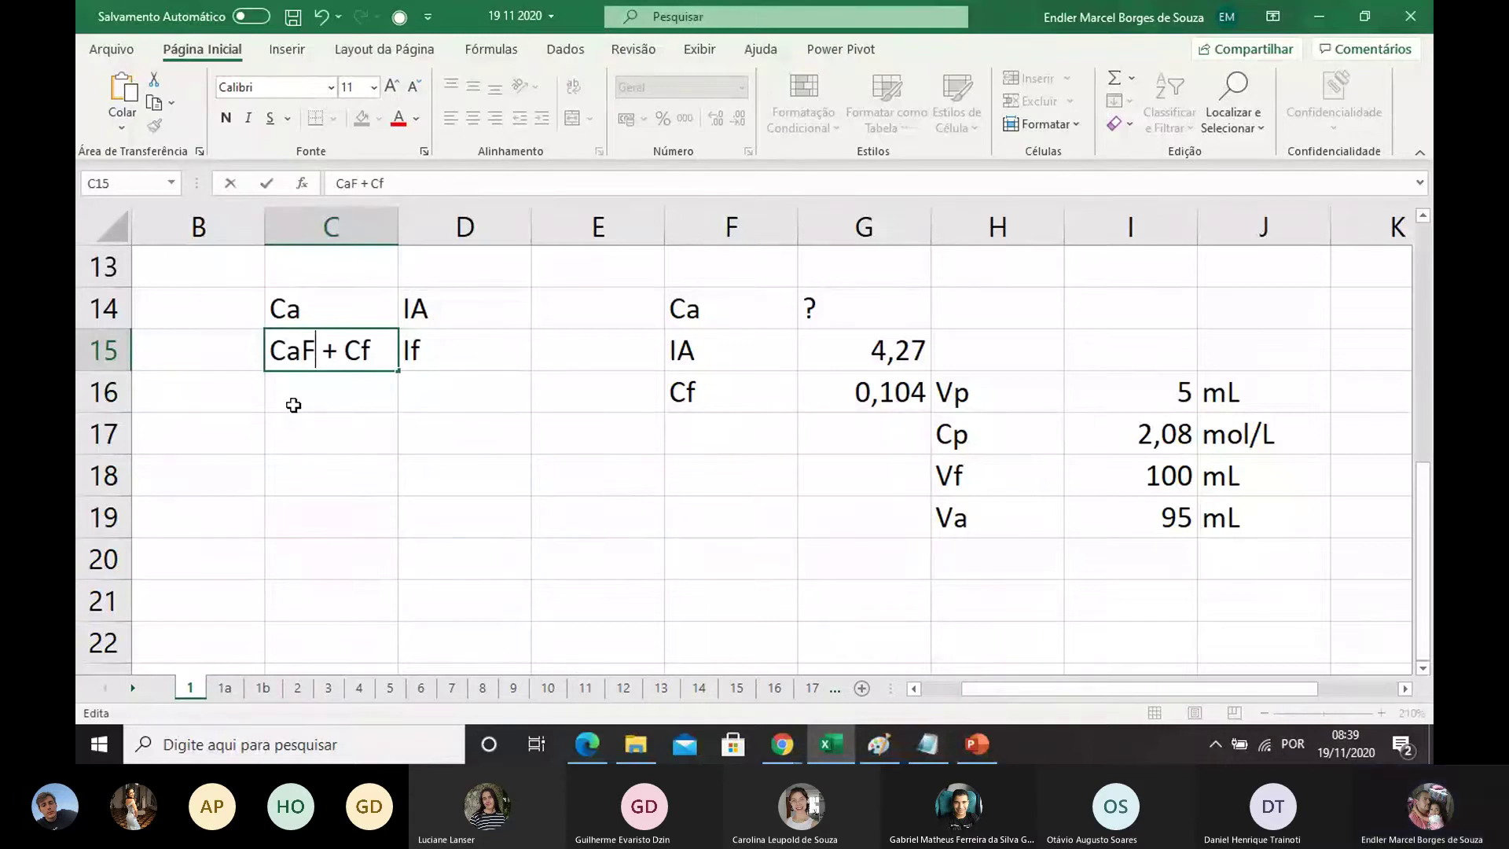
key(Return)
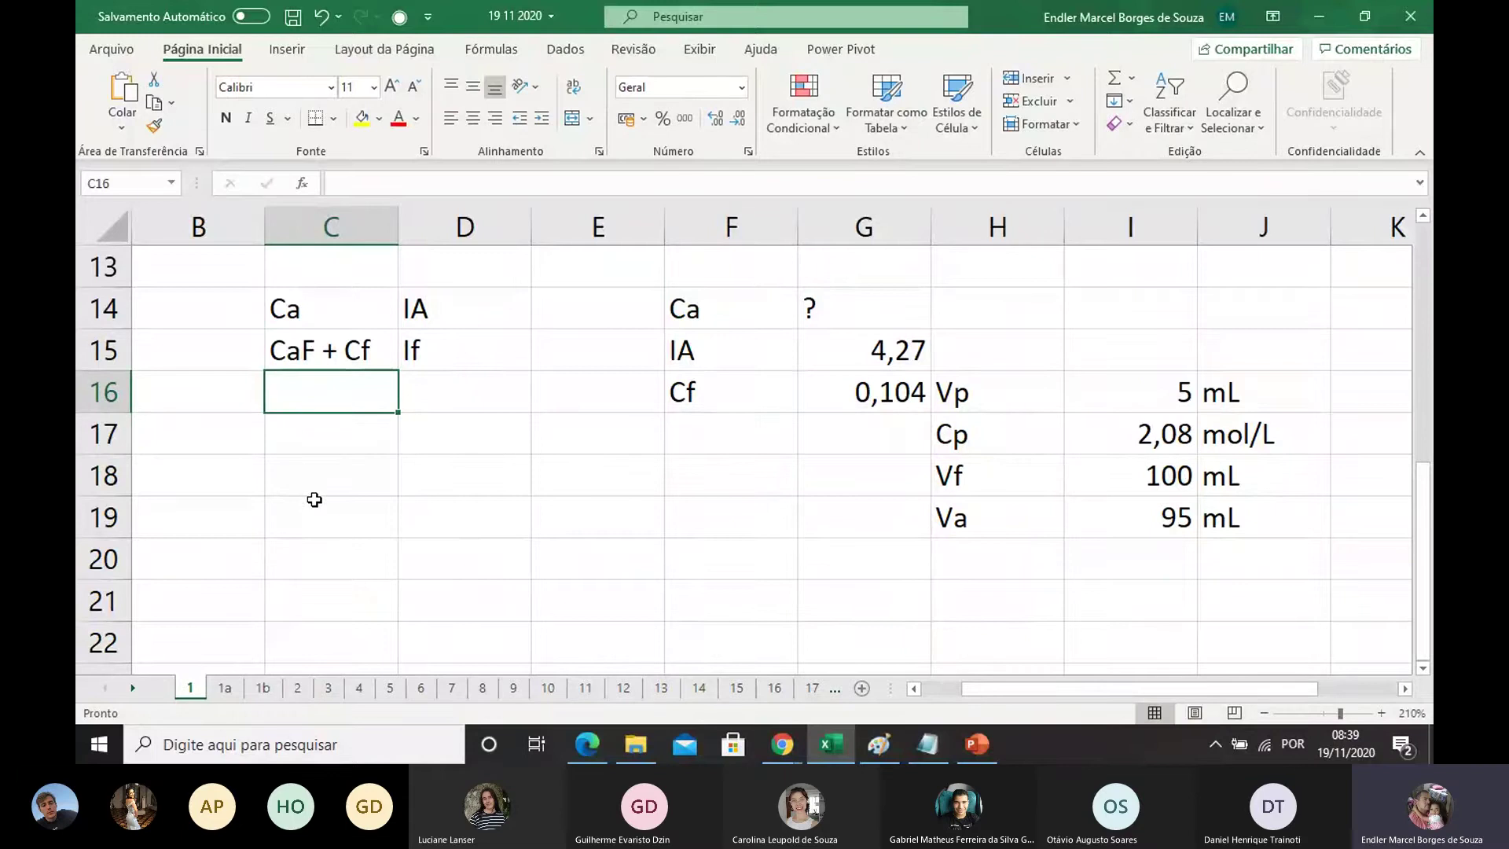
Step: Enter the label F in F17 and calculate it in G17 as Va divided by Vf, using =I19/I18
click(683, 434)
text(F)
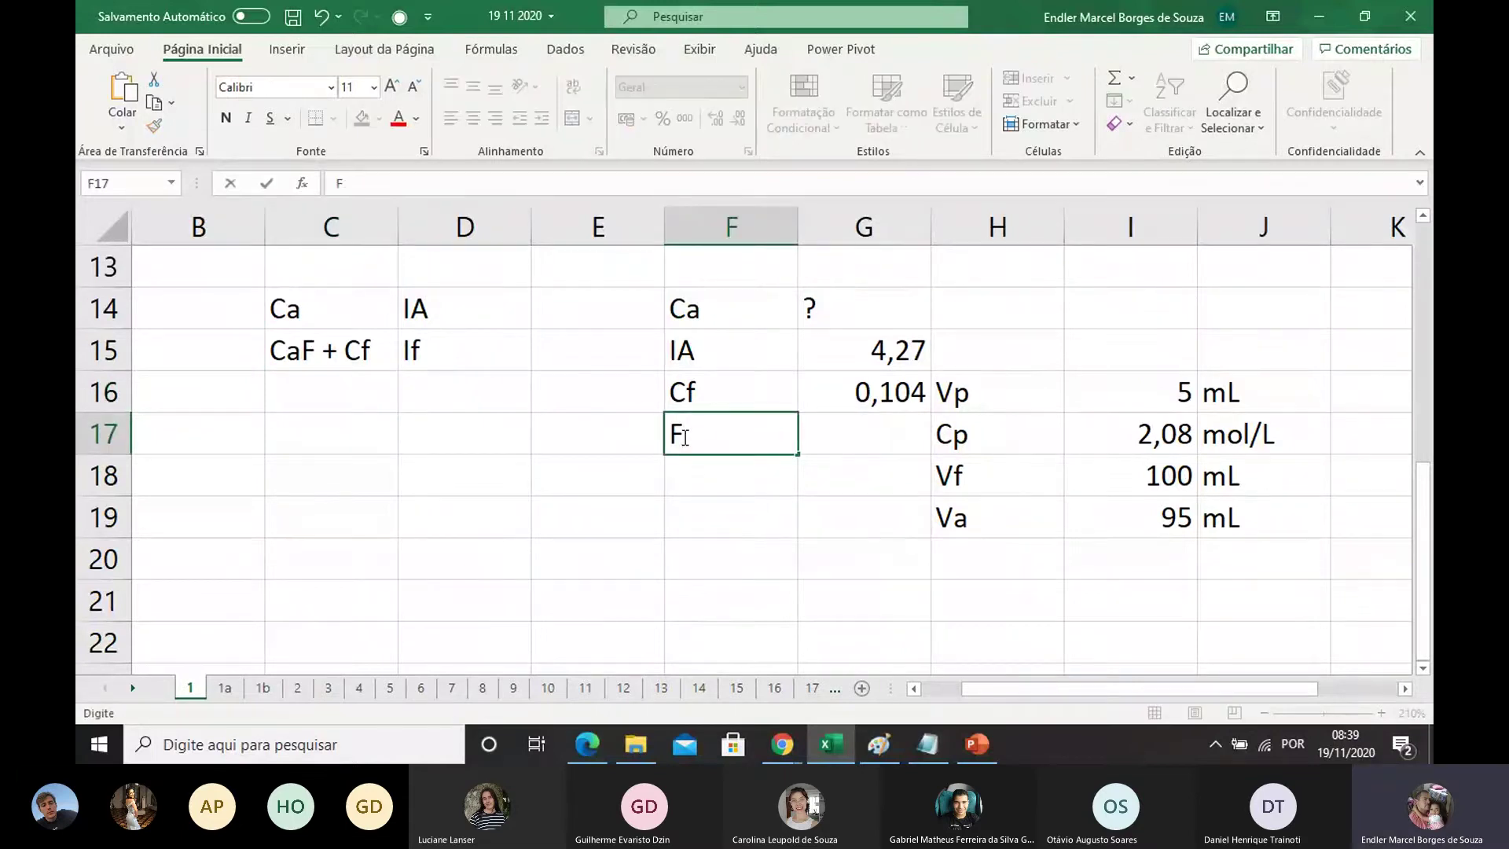
click(691, 479)
click(825, 430)
text(=)
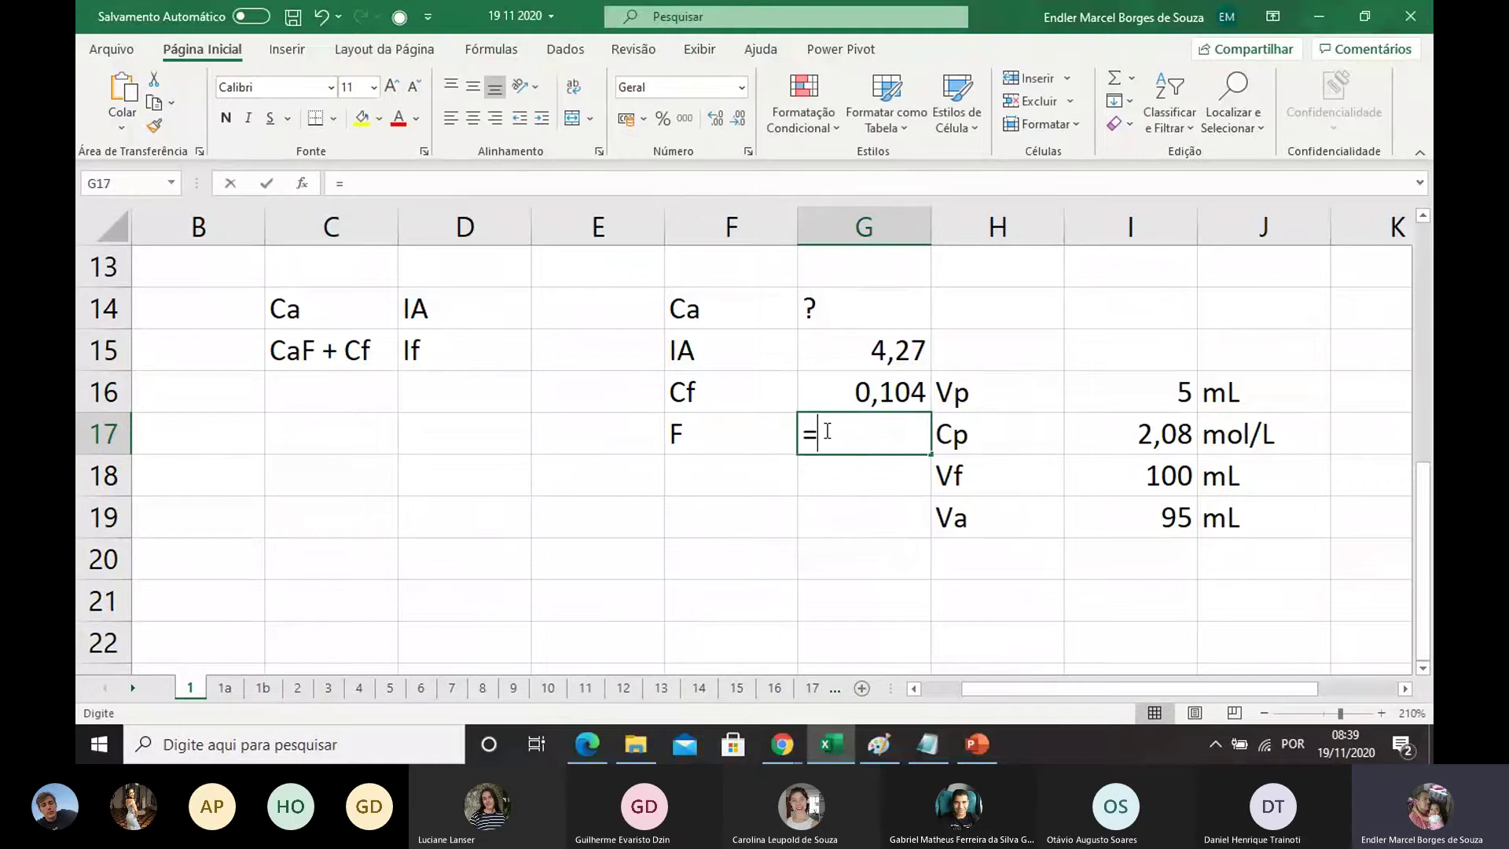
click(1118, 507)
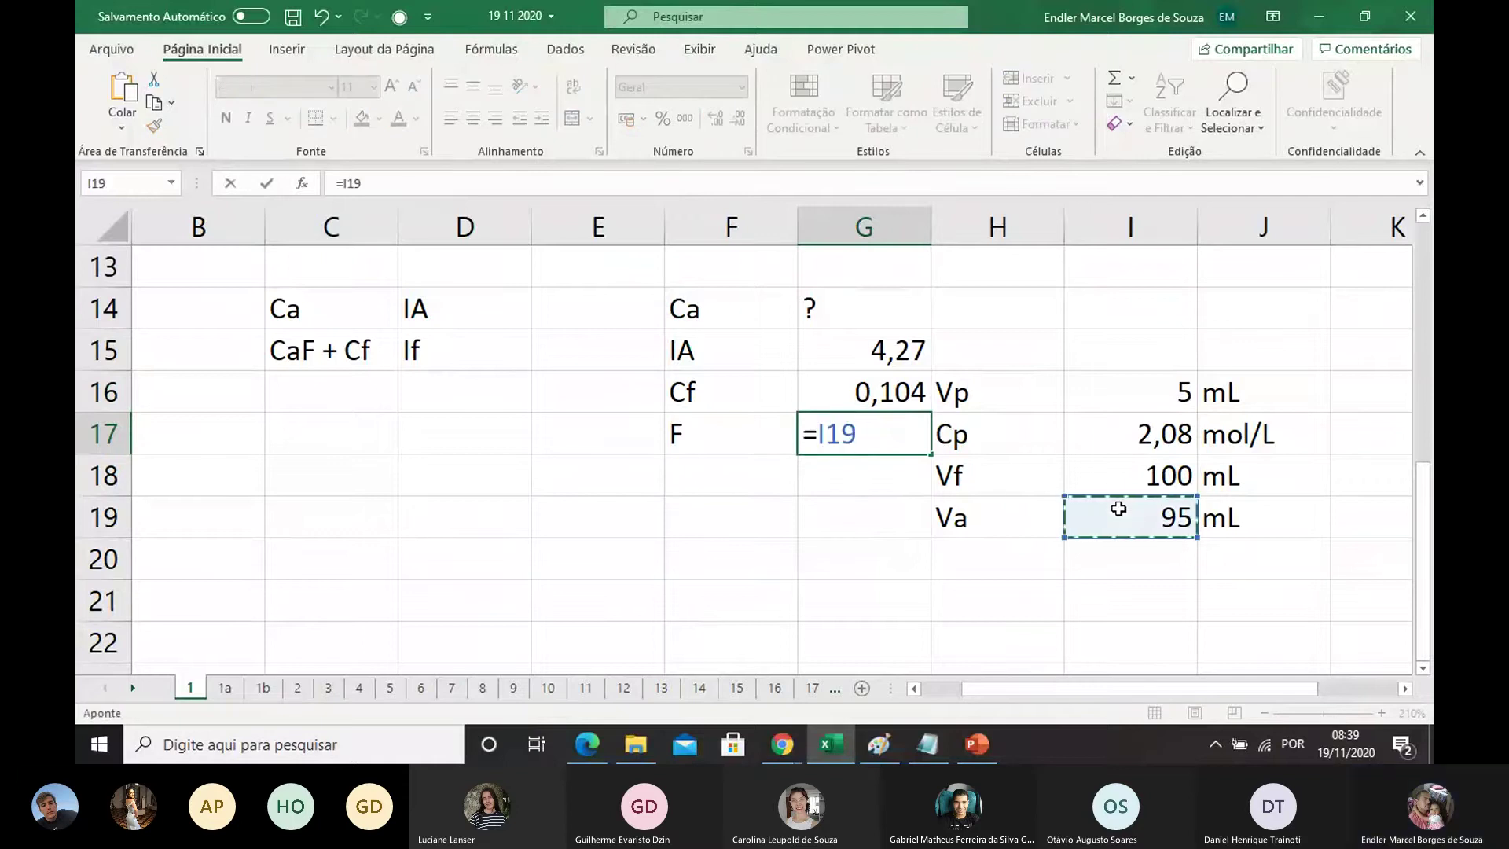
text(/)
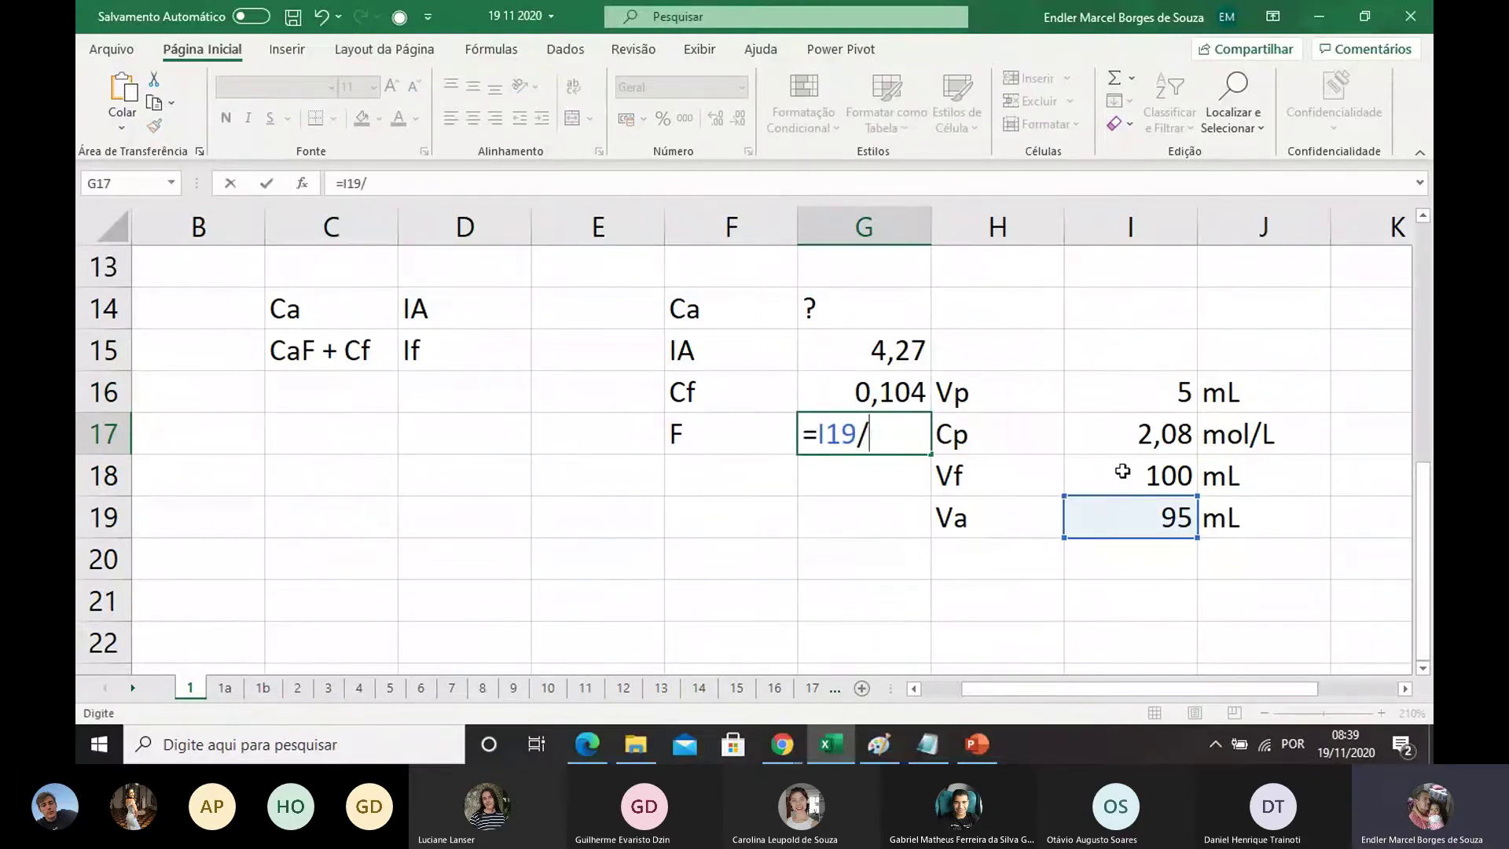
click(1129, 471)
key(Return)
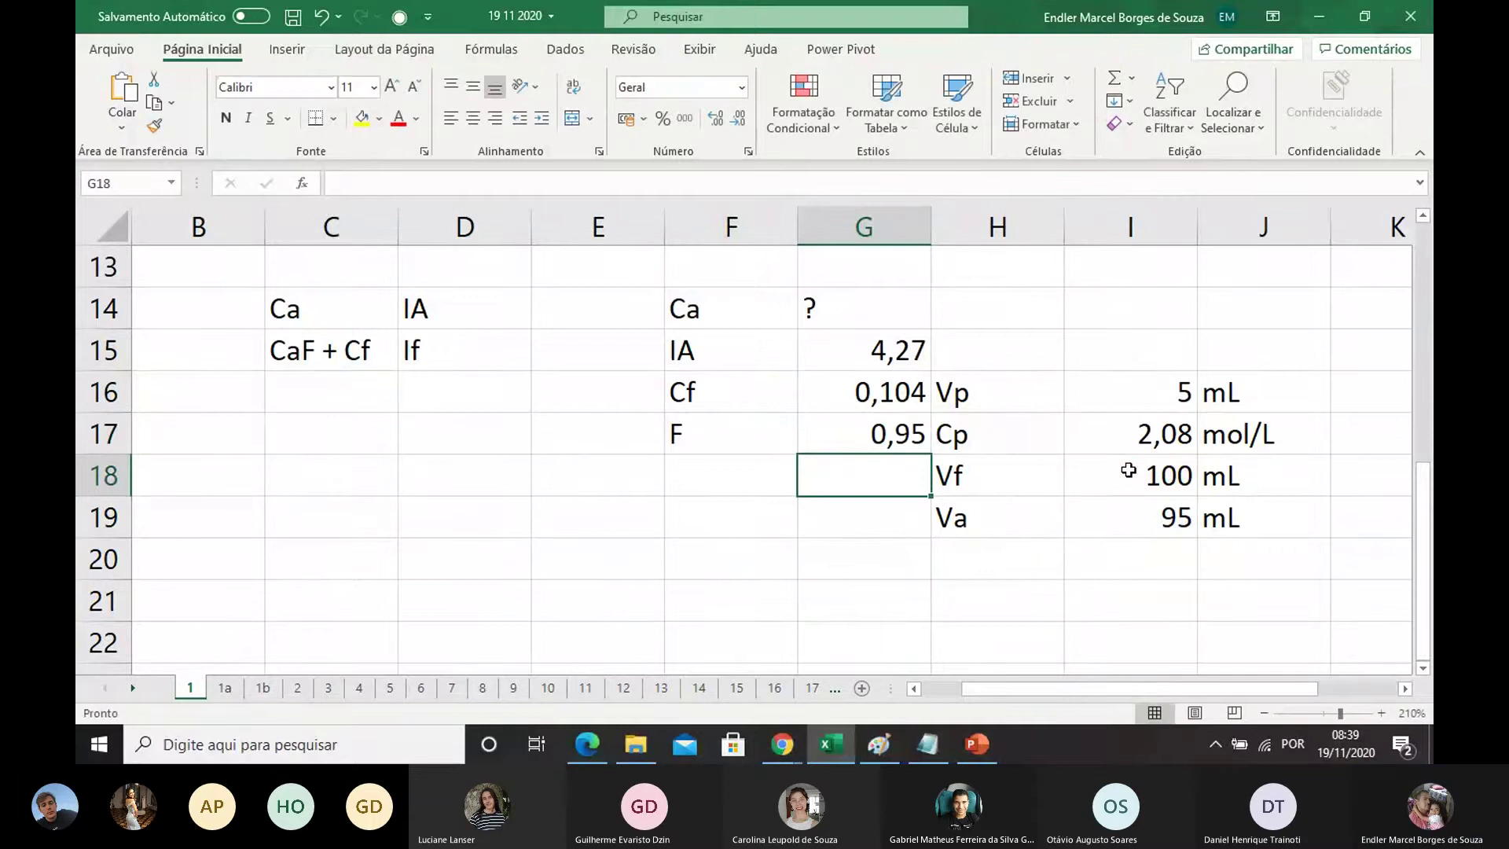
Step: Document the dilution factor below its value with the label F in F18 and the text Va/Vf in G18
click(679, 479)
double_click(679, 479)
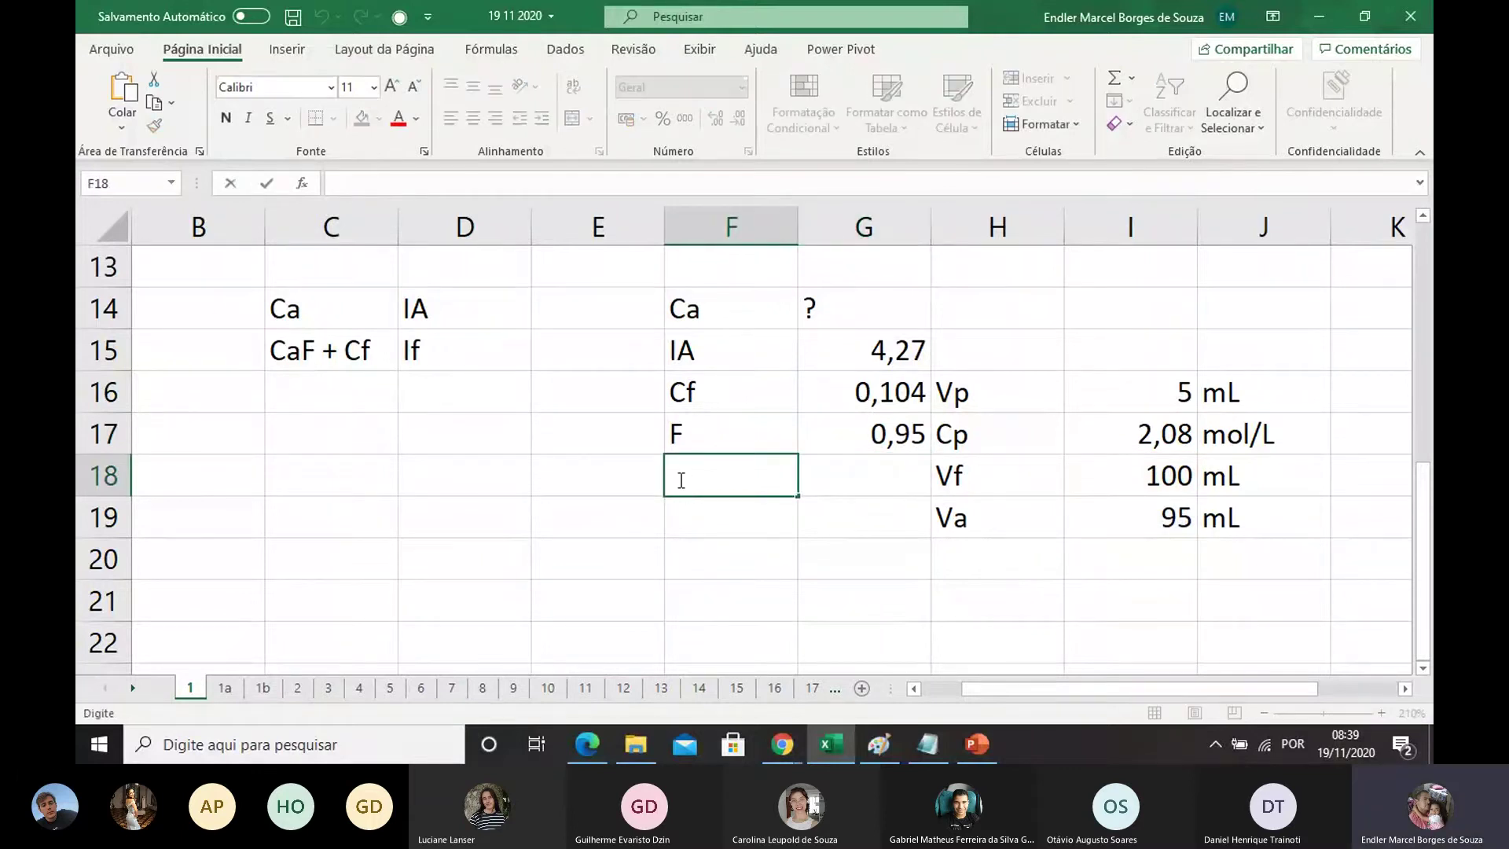
text(F)
click(823, 472)
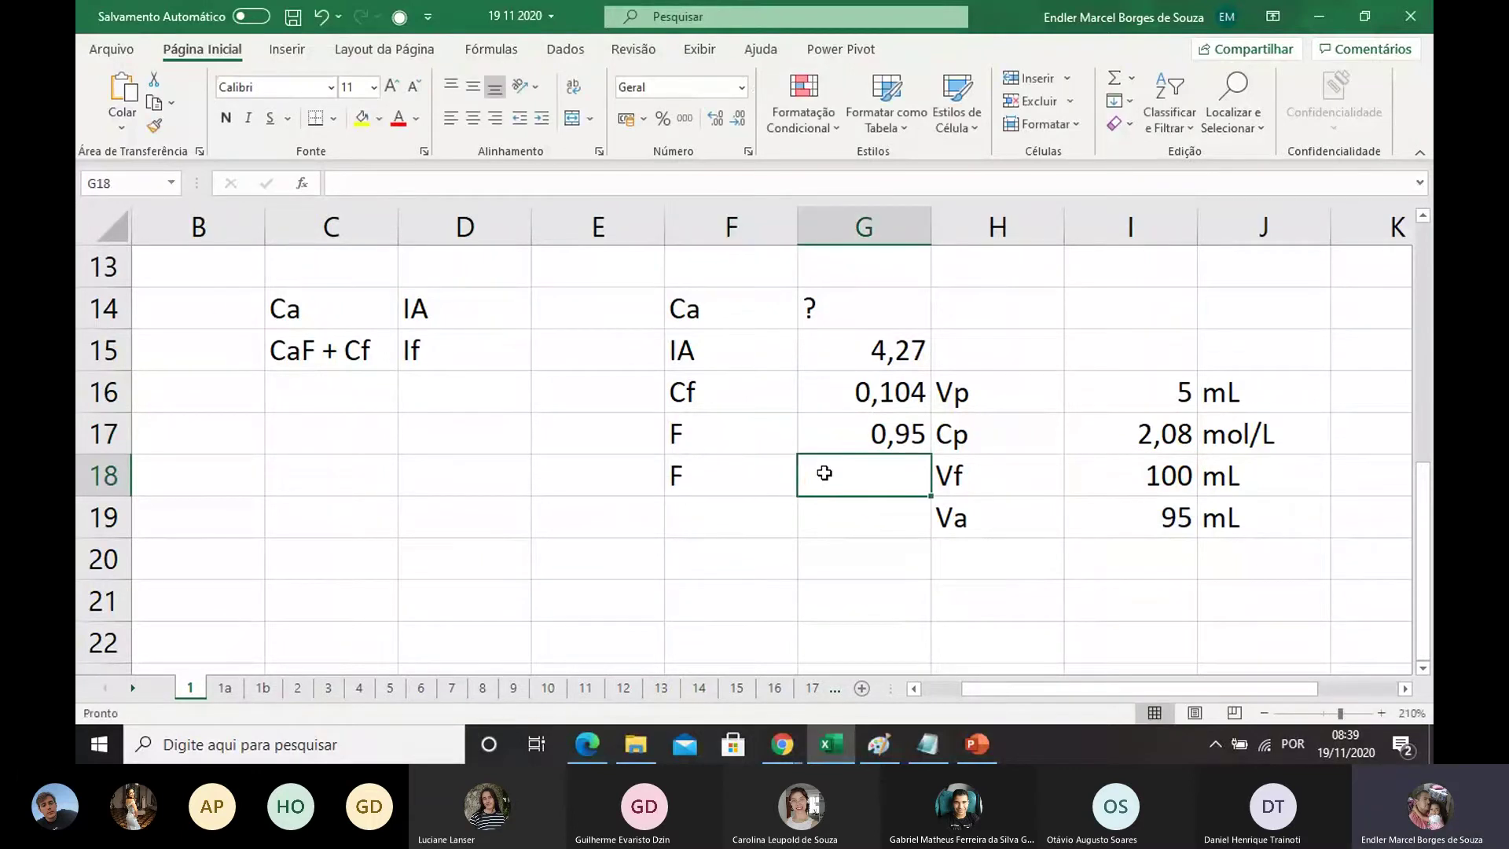
text(Va)
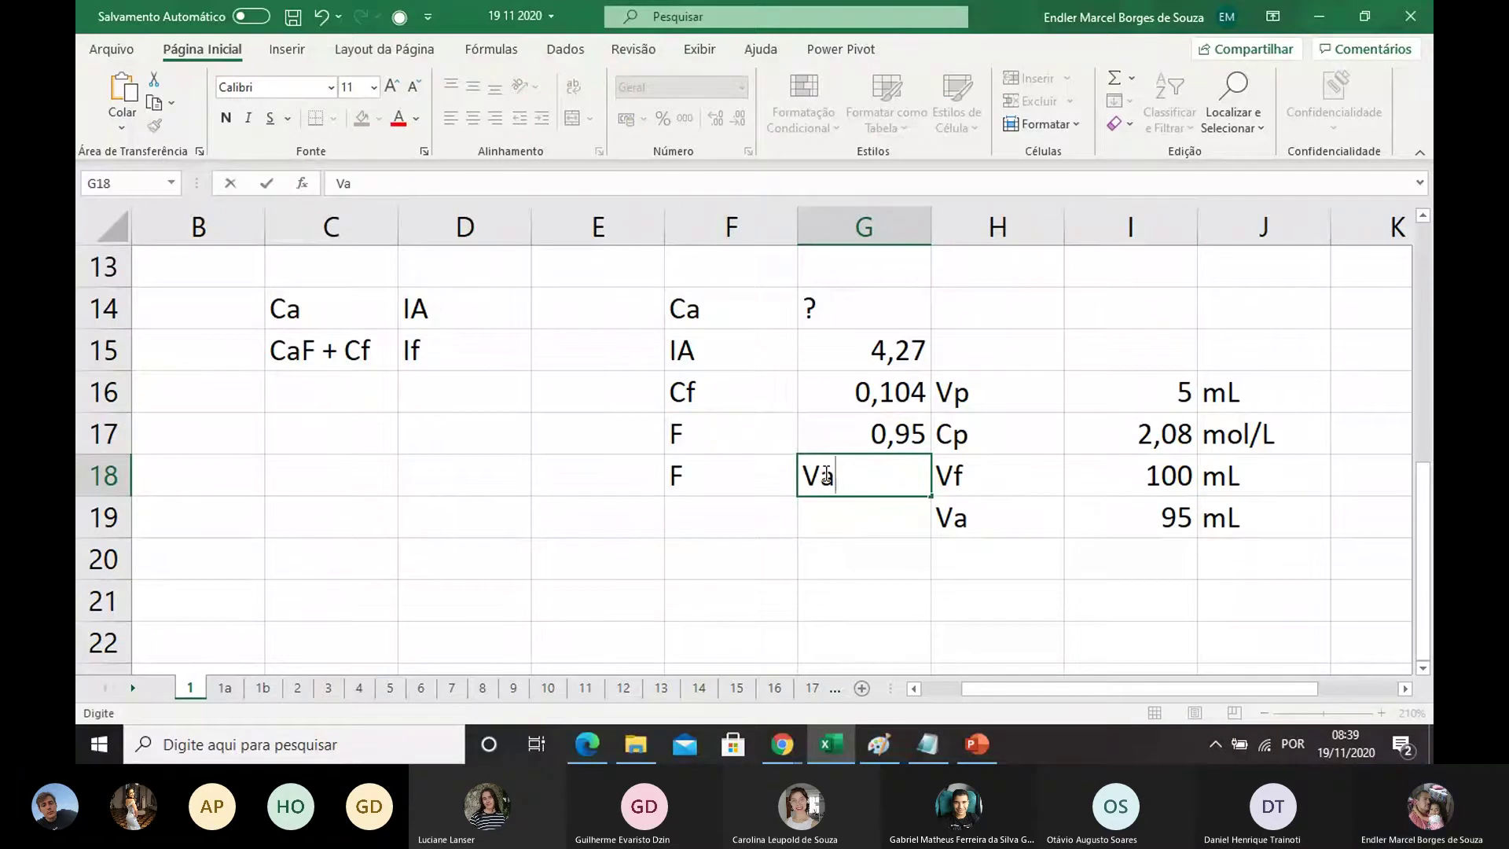
text(/Vf)
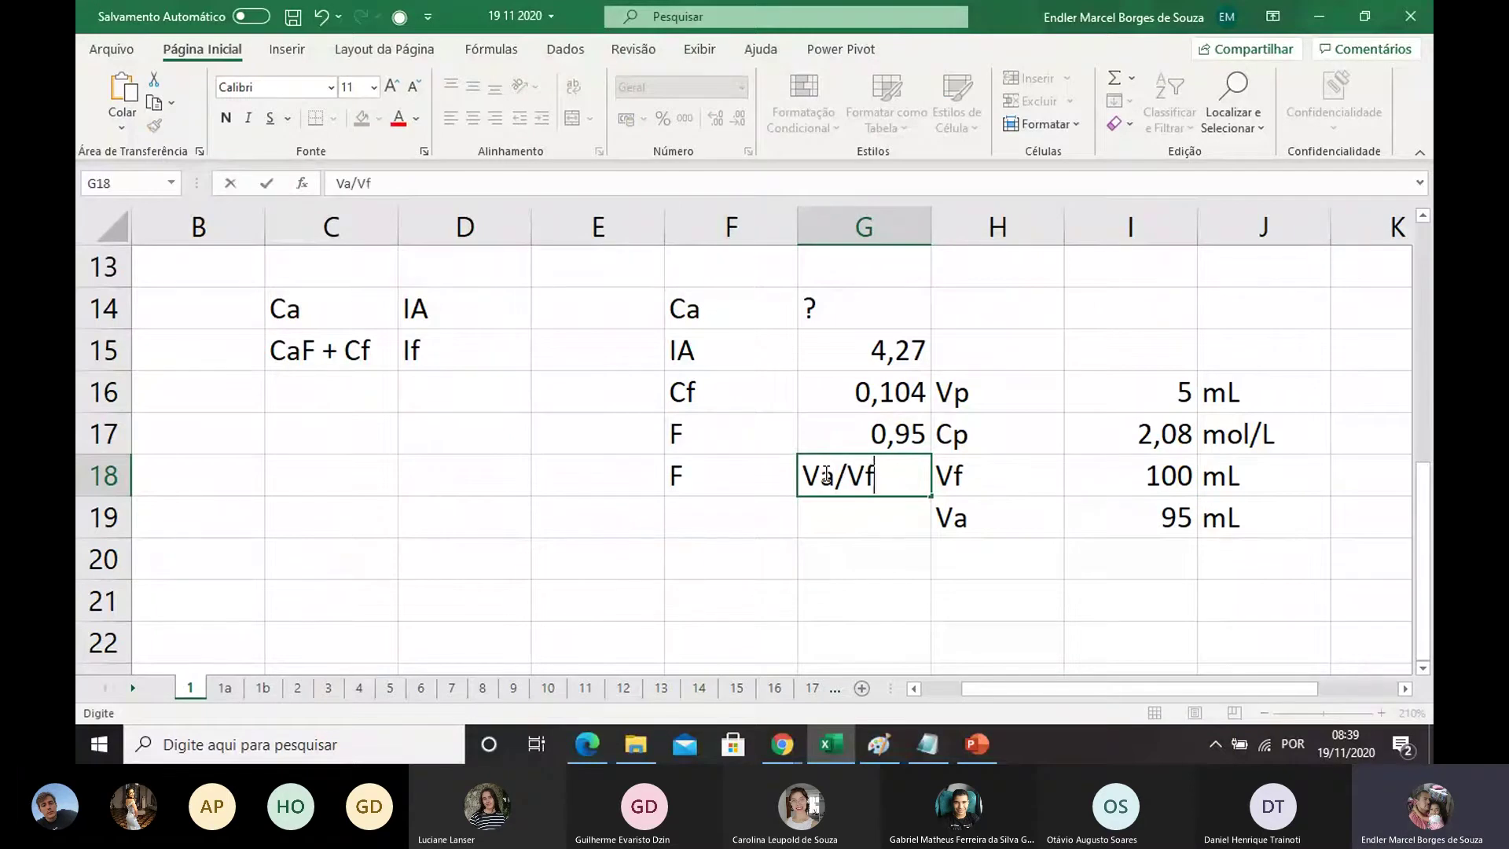
click(723, 556)
Step: Highlight the new proportion in C14:D15 and reread the exercise statement from NaCl 2,08 M to the end of the question
drag(384, 320, 424, 346)
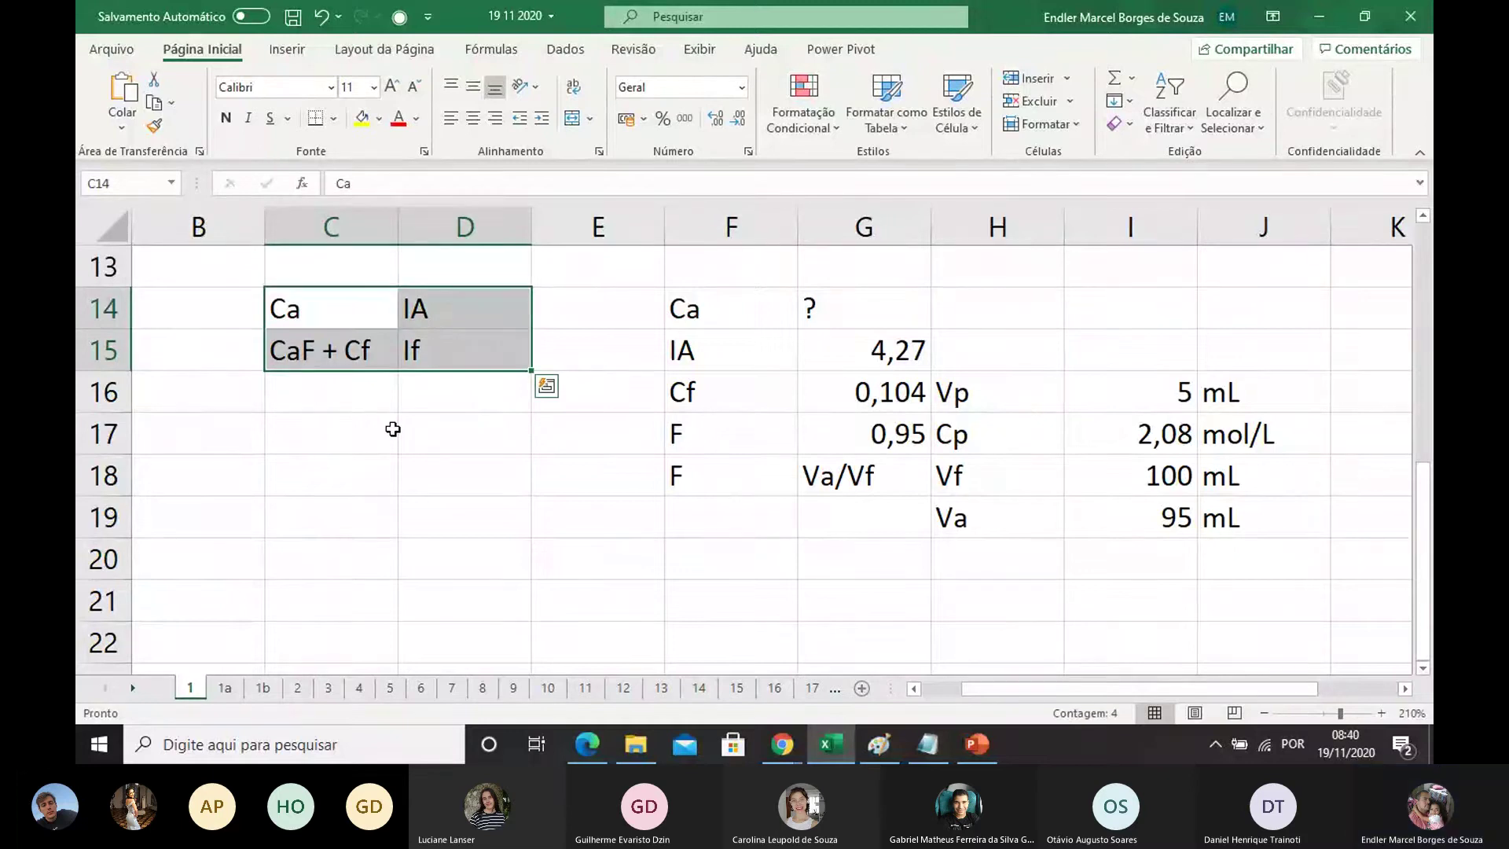
scroll(407, 398, up, 1)
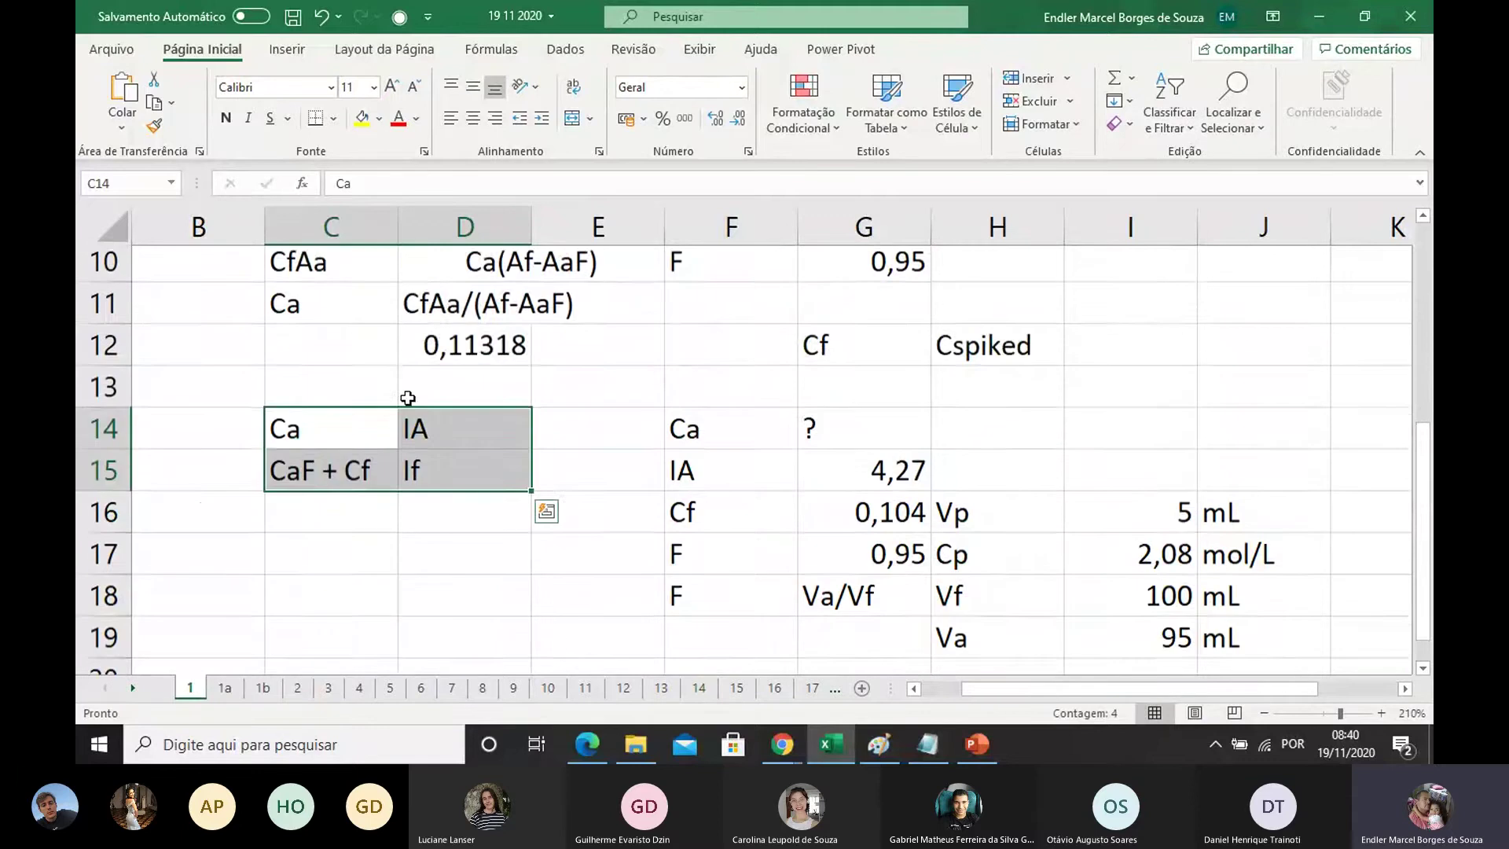
scroll(408, 398, up, 3)
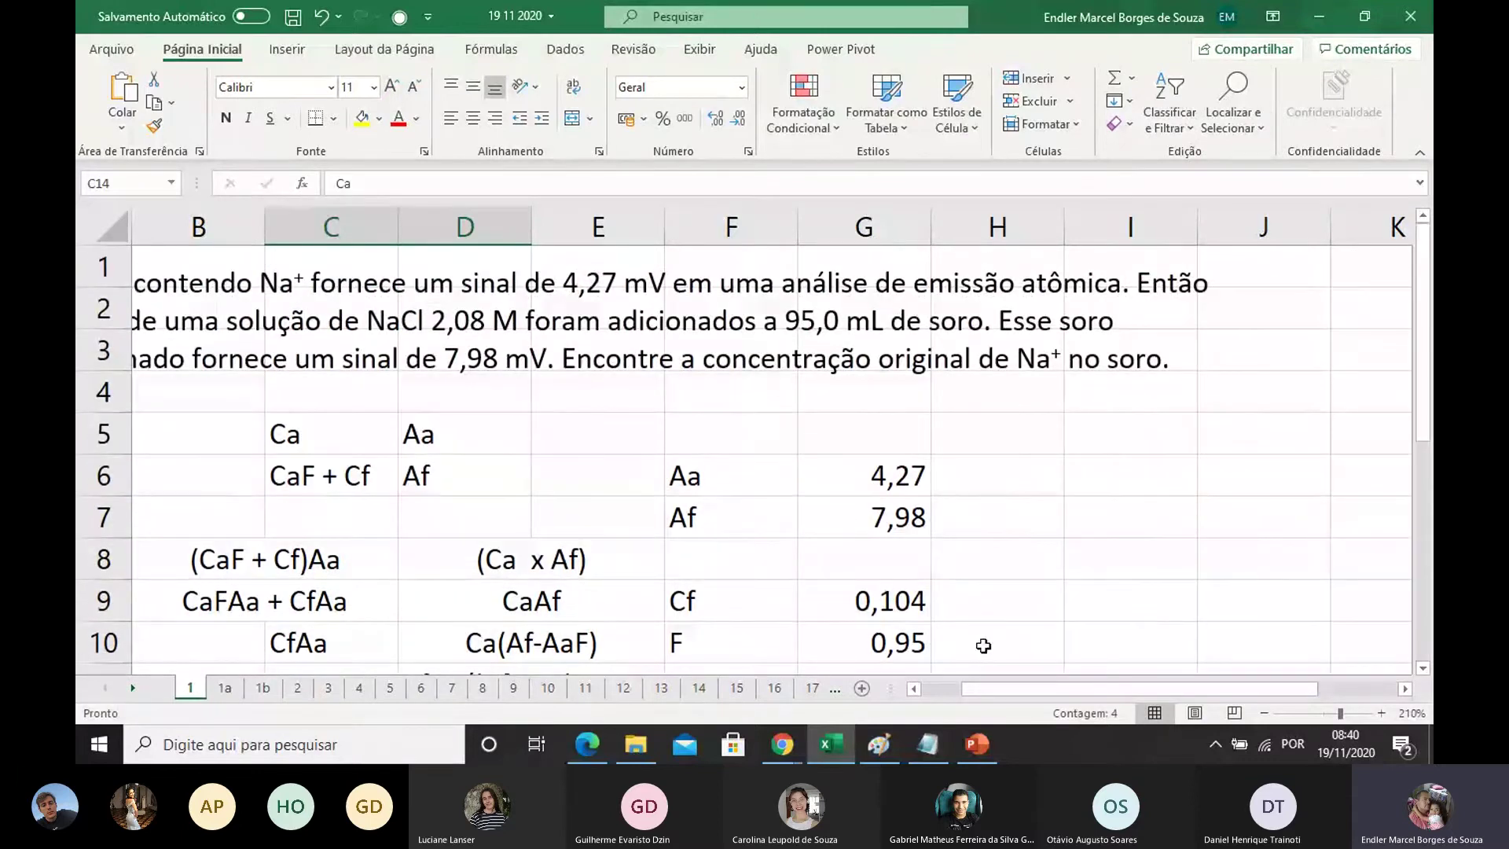
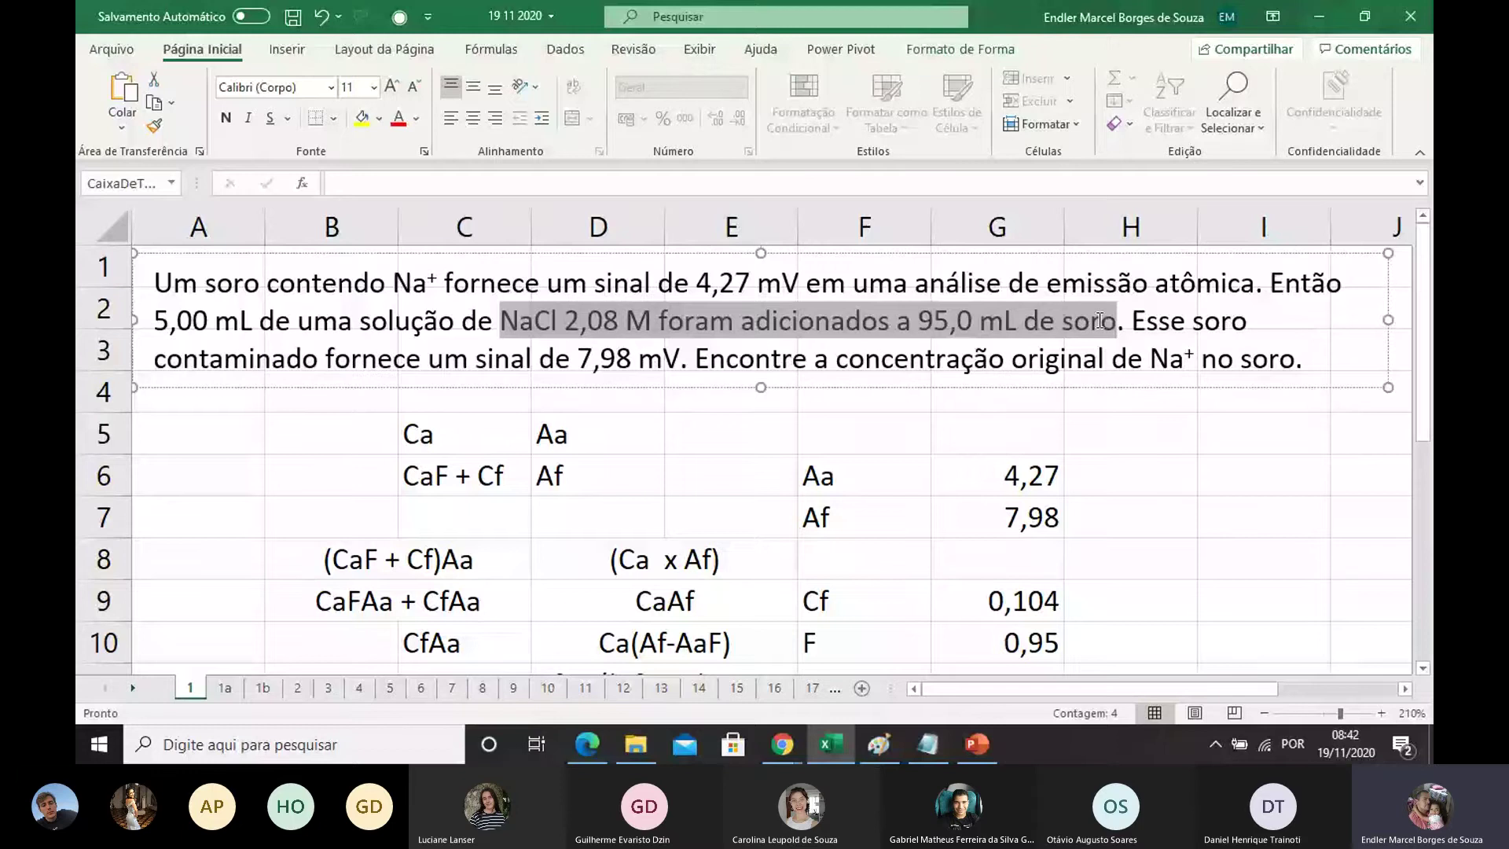
drag(1099, 321, 1276, 358)
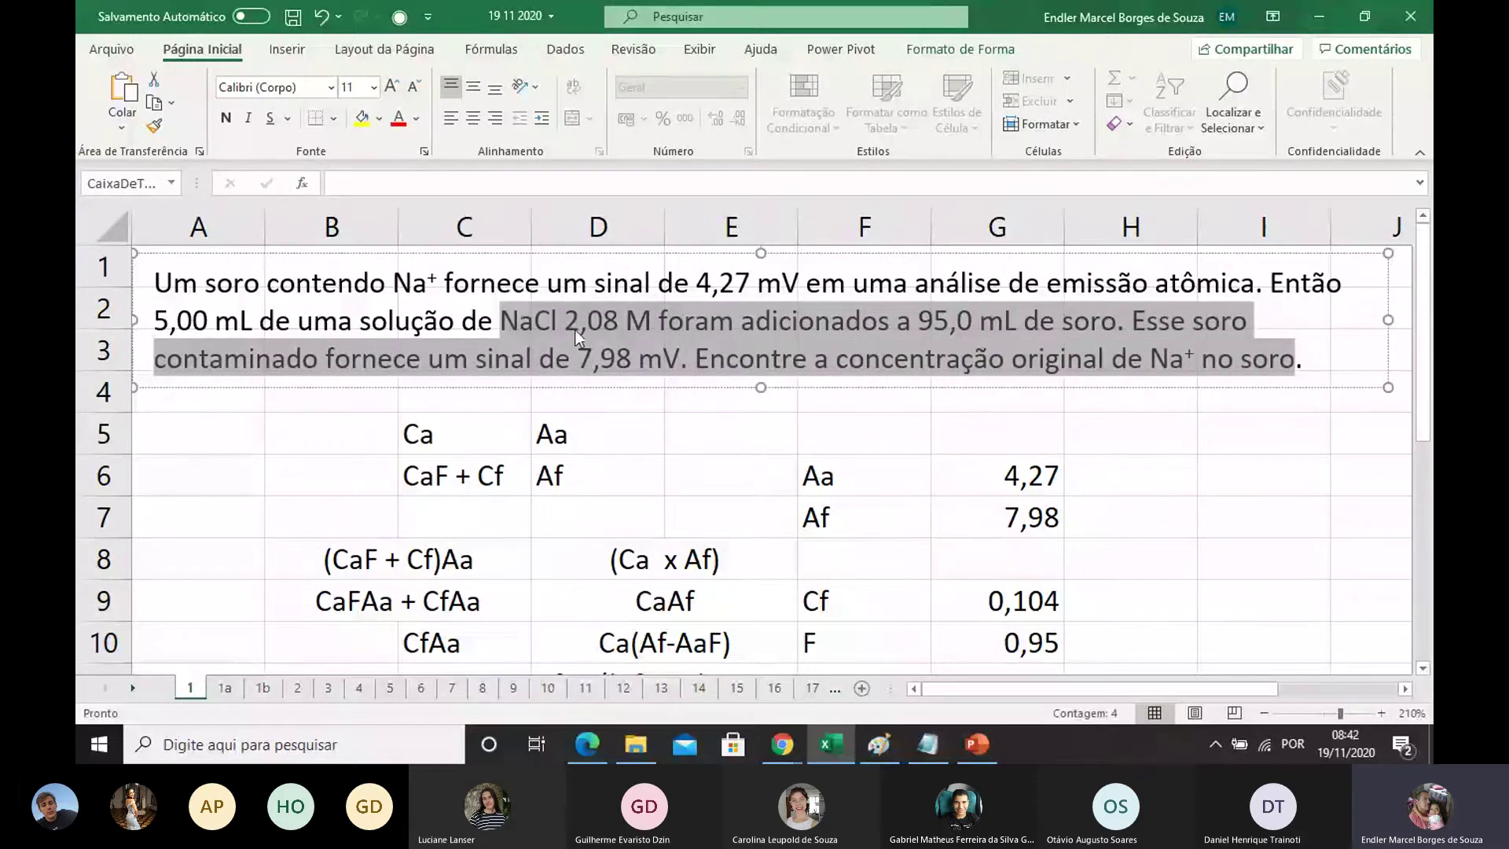
Step: Examine the first line of the proportion, Ca against IA, together with the unknown Ca in G14
scroll(576, 336, down, 3)
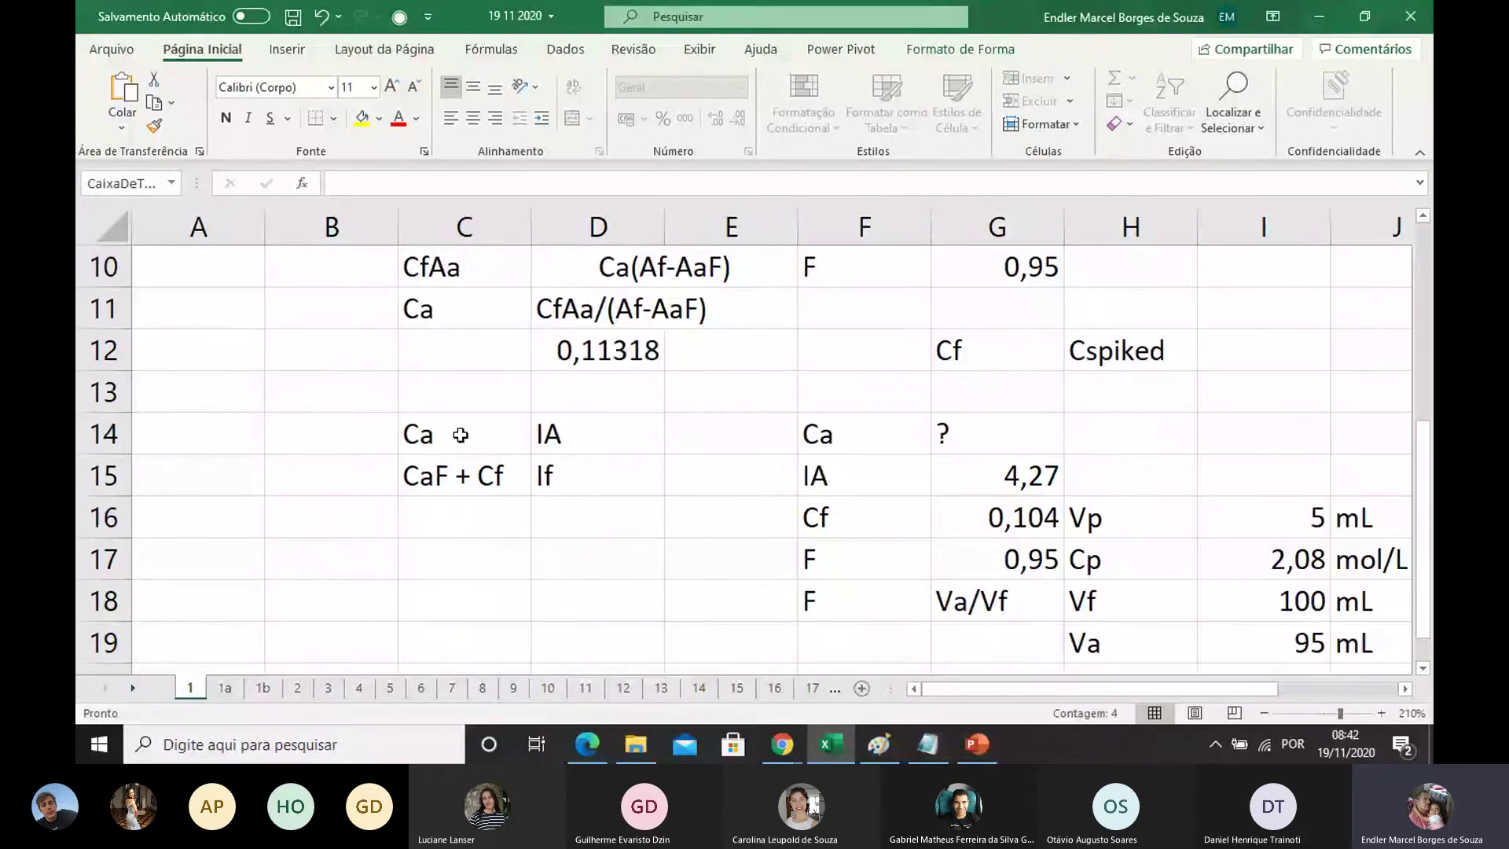
click(488, 431)
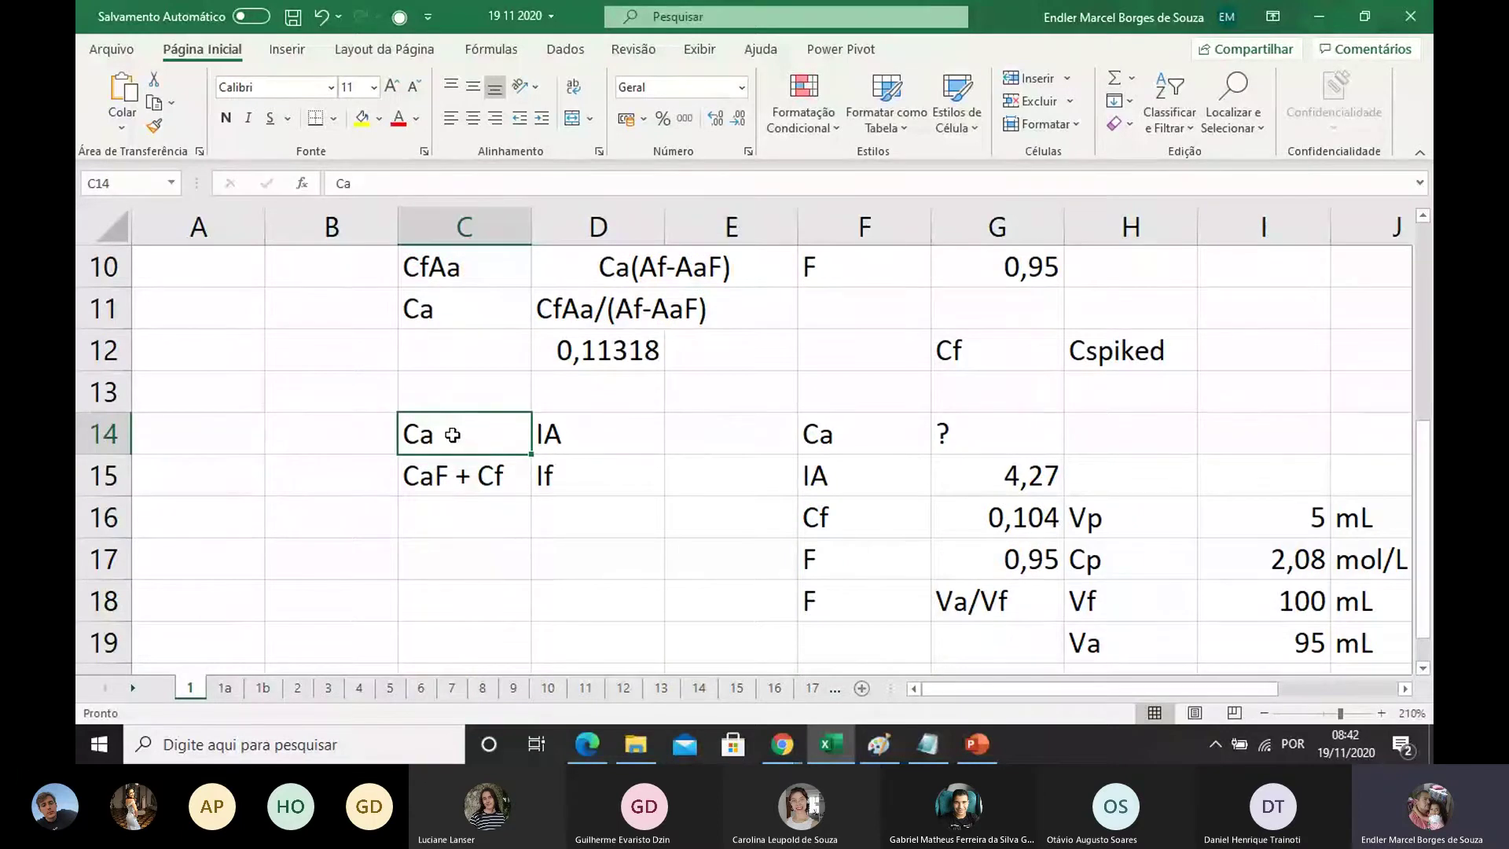
key(Down)
click(454, 435)
click(991, 440)
click(601, 437)
click(505, 431)
click(549, 434)
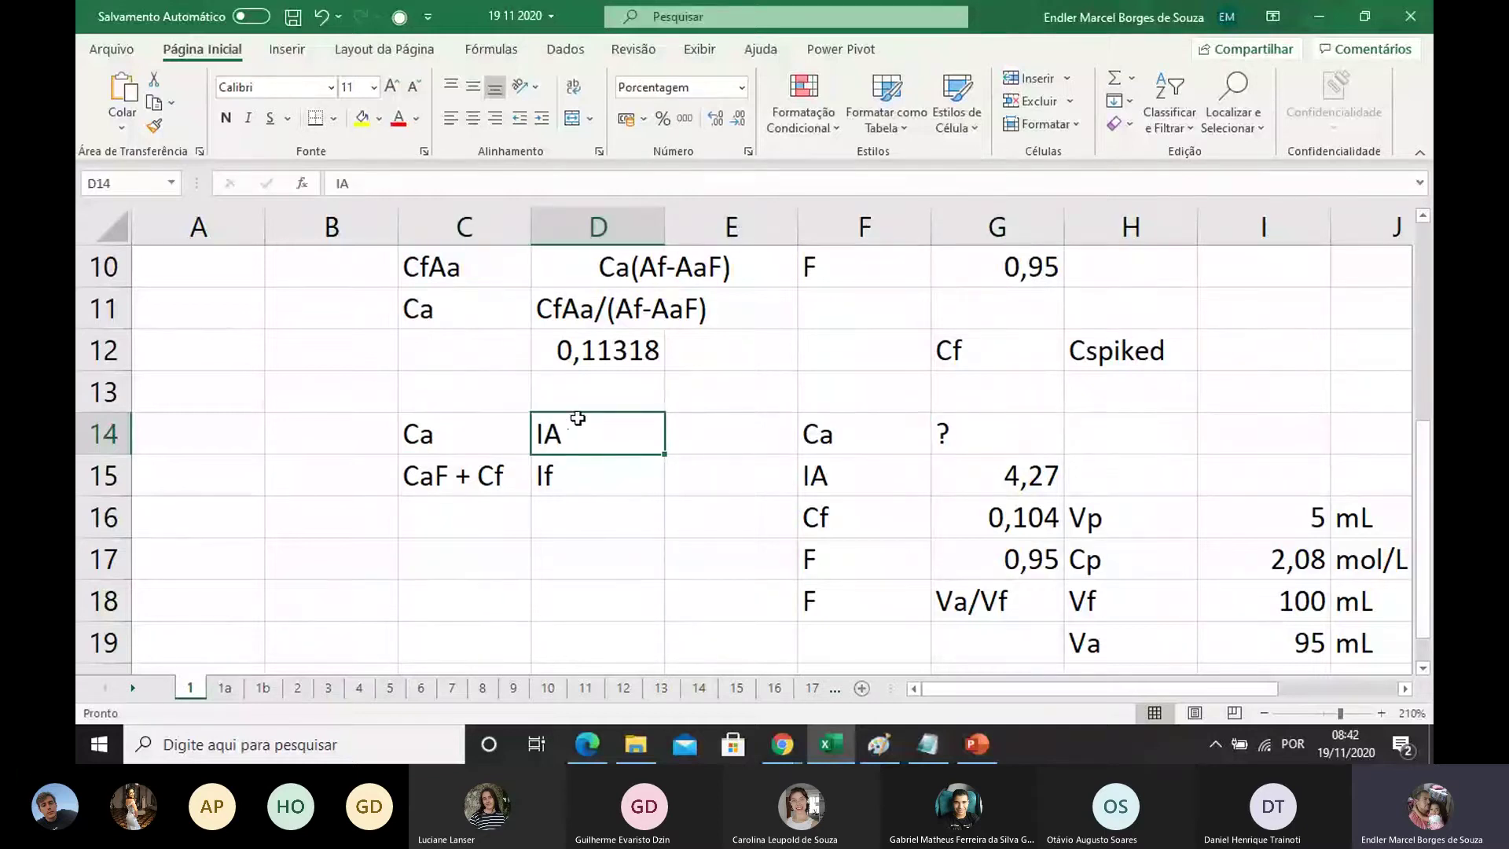
Step: Compare the new proportion with the solved version in rows 5 to 12 and examine the CaF + Cf term in C15
scroll(581, 417, up, 3)
scroll(745, 452, down, 2)
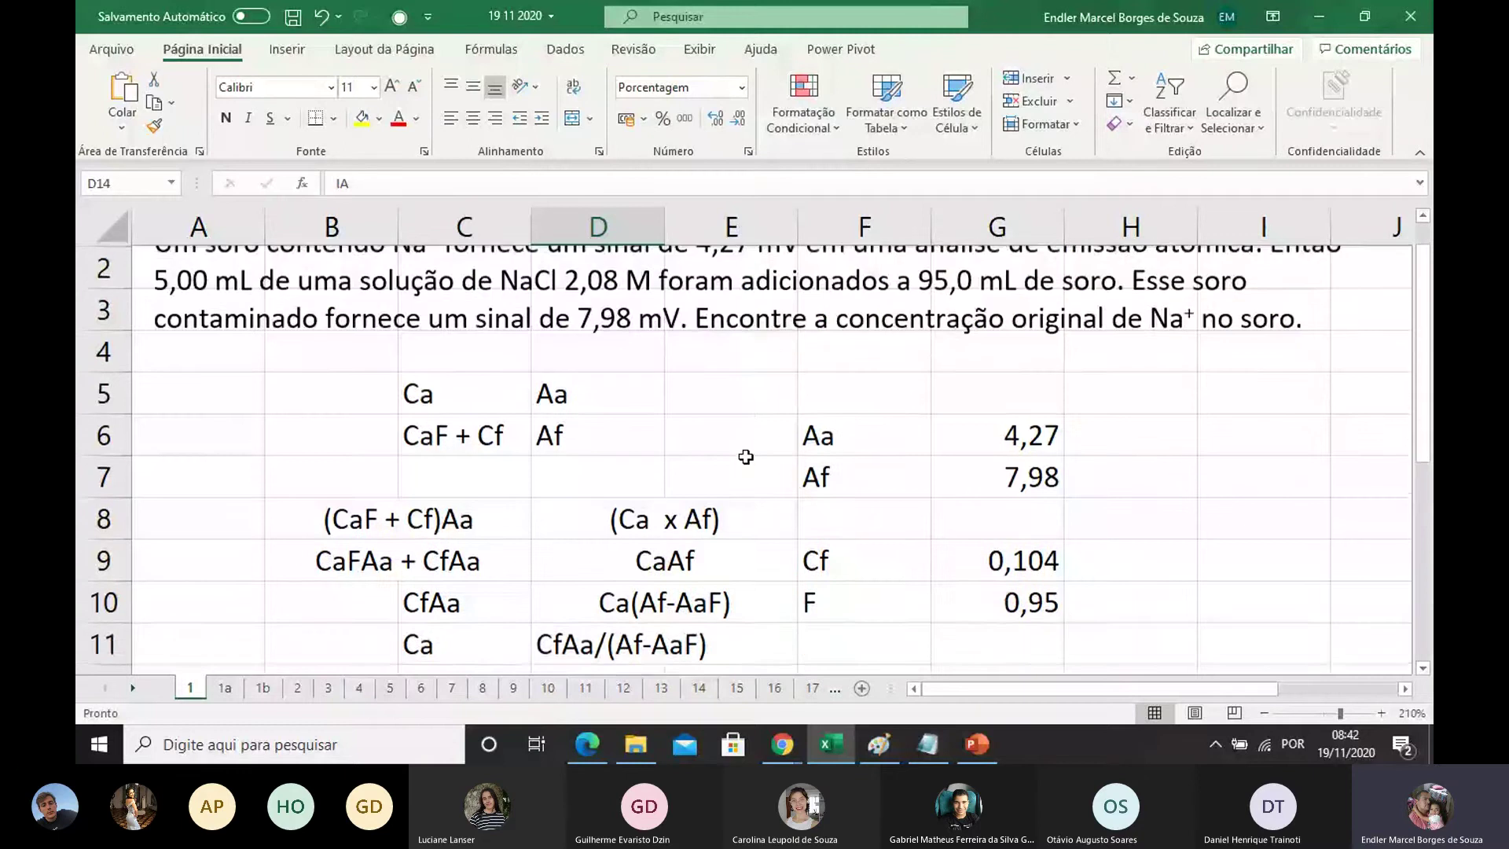
scroll(744, 456, down, 1)
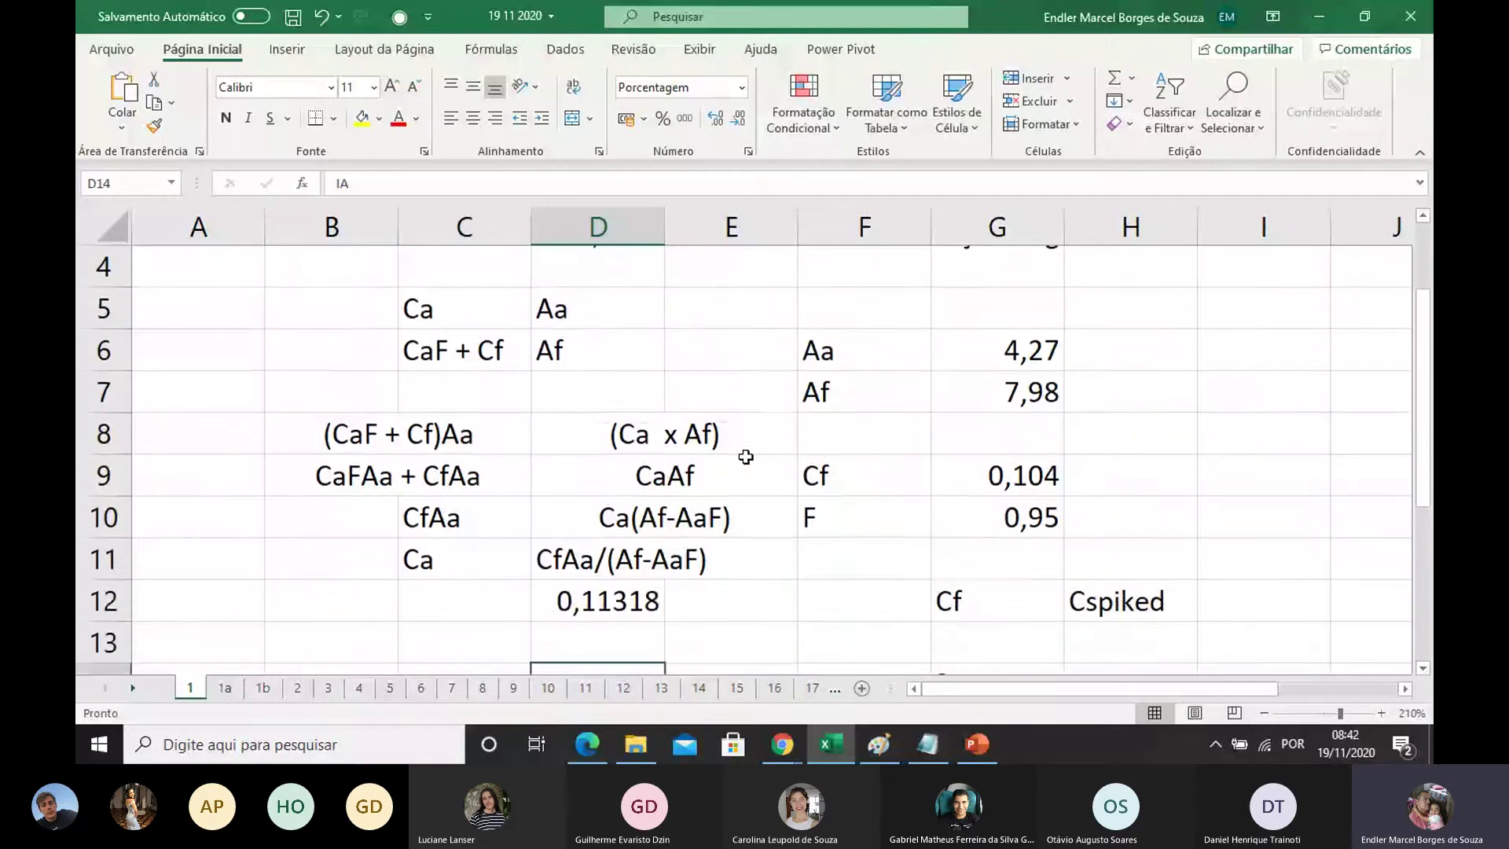
scroll(754, 448, down, 2)
scroll(771, 431, up, 1)
scroll(468, 503, down, 1)
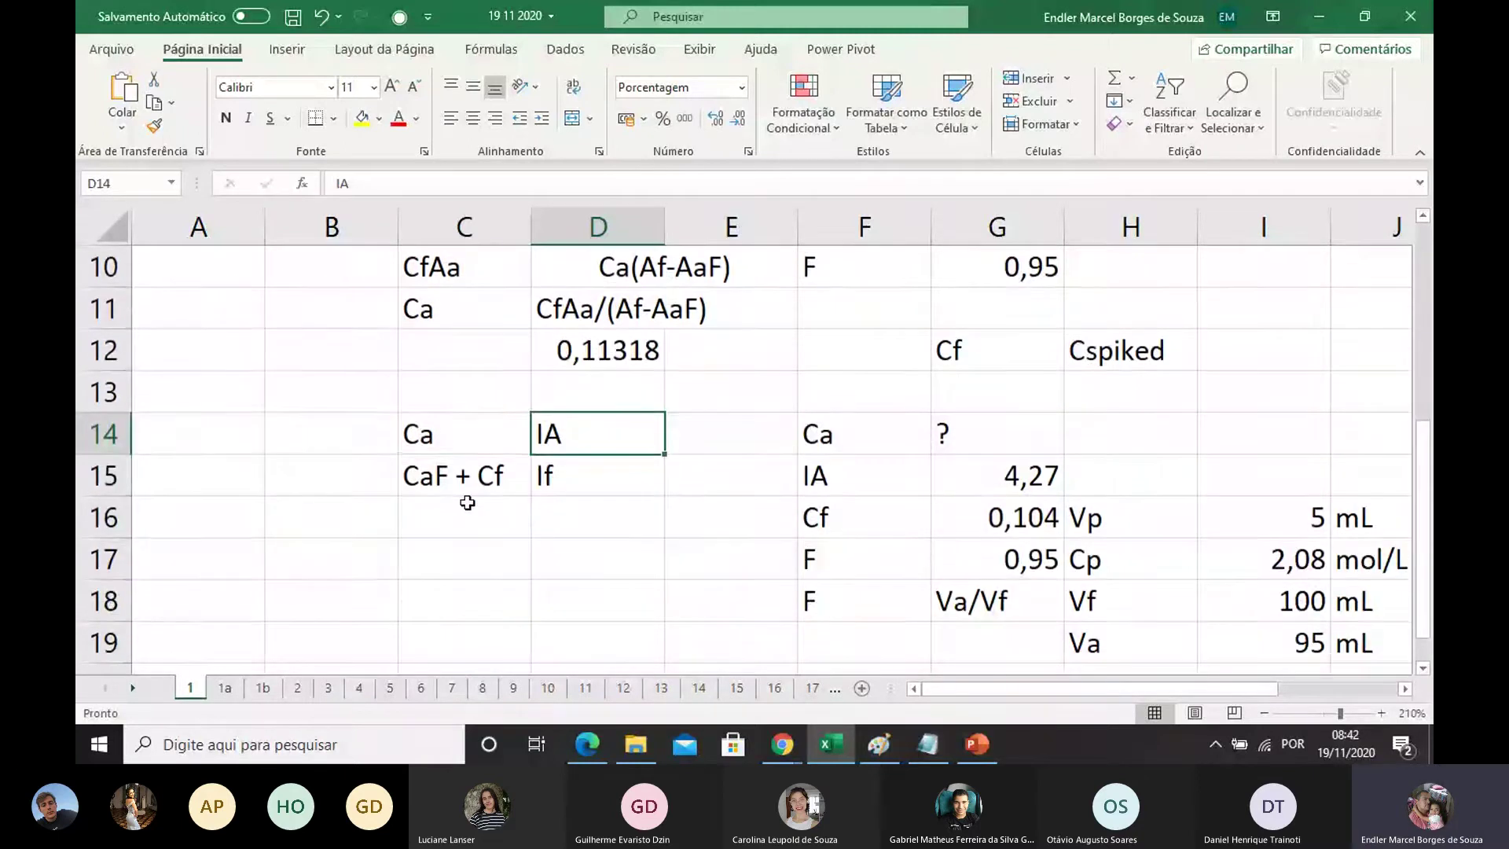
click(445, 494)
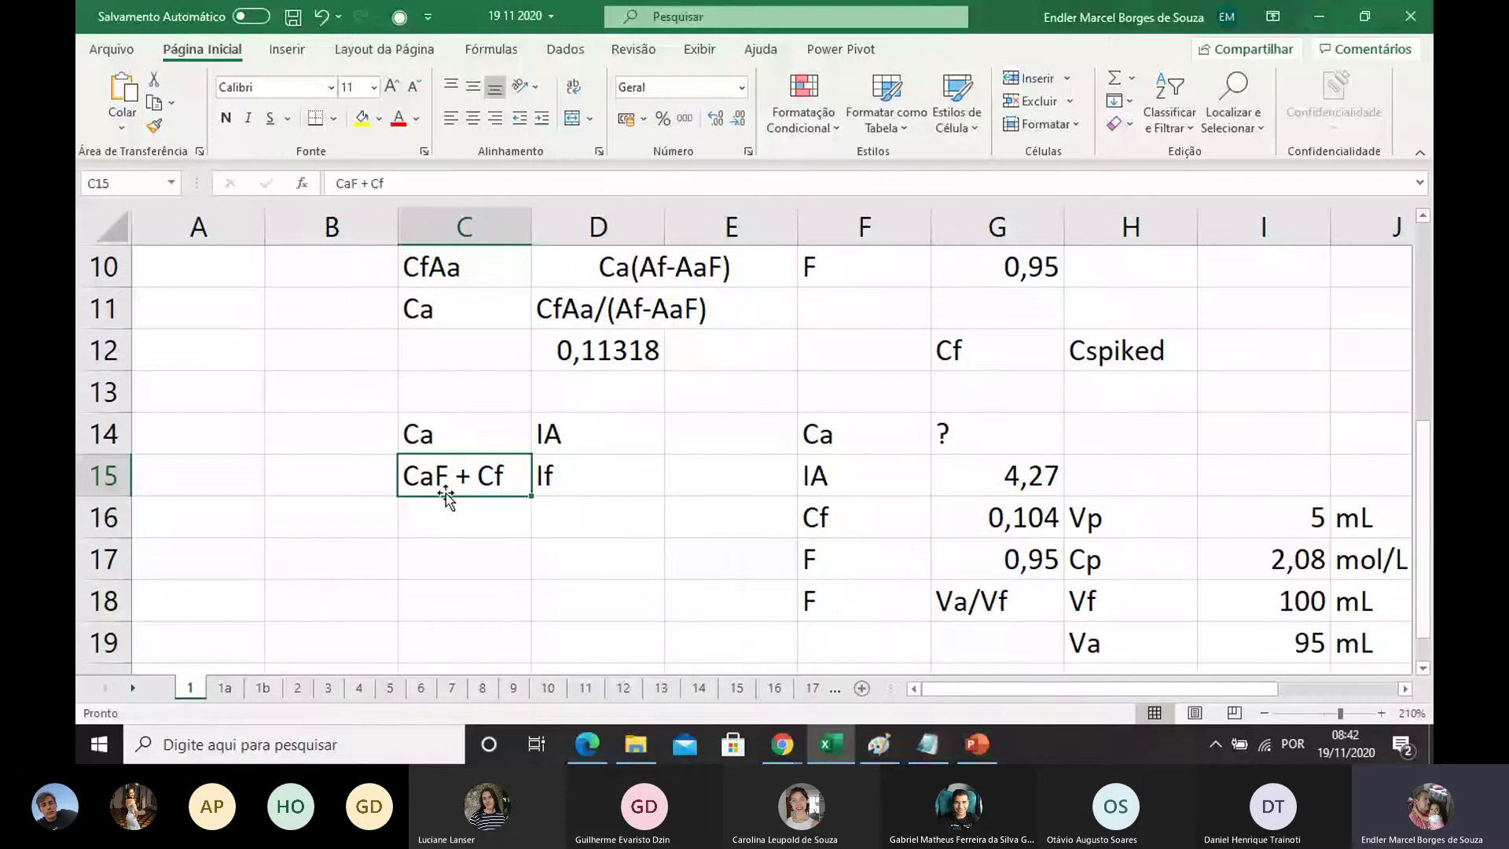
Step: Relate the CaF + Cf term in C15 to the Cf and F formulas and to the Cp value in I17
click(553, 481)
key(Return)
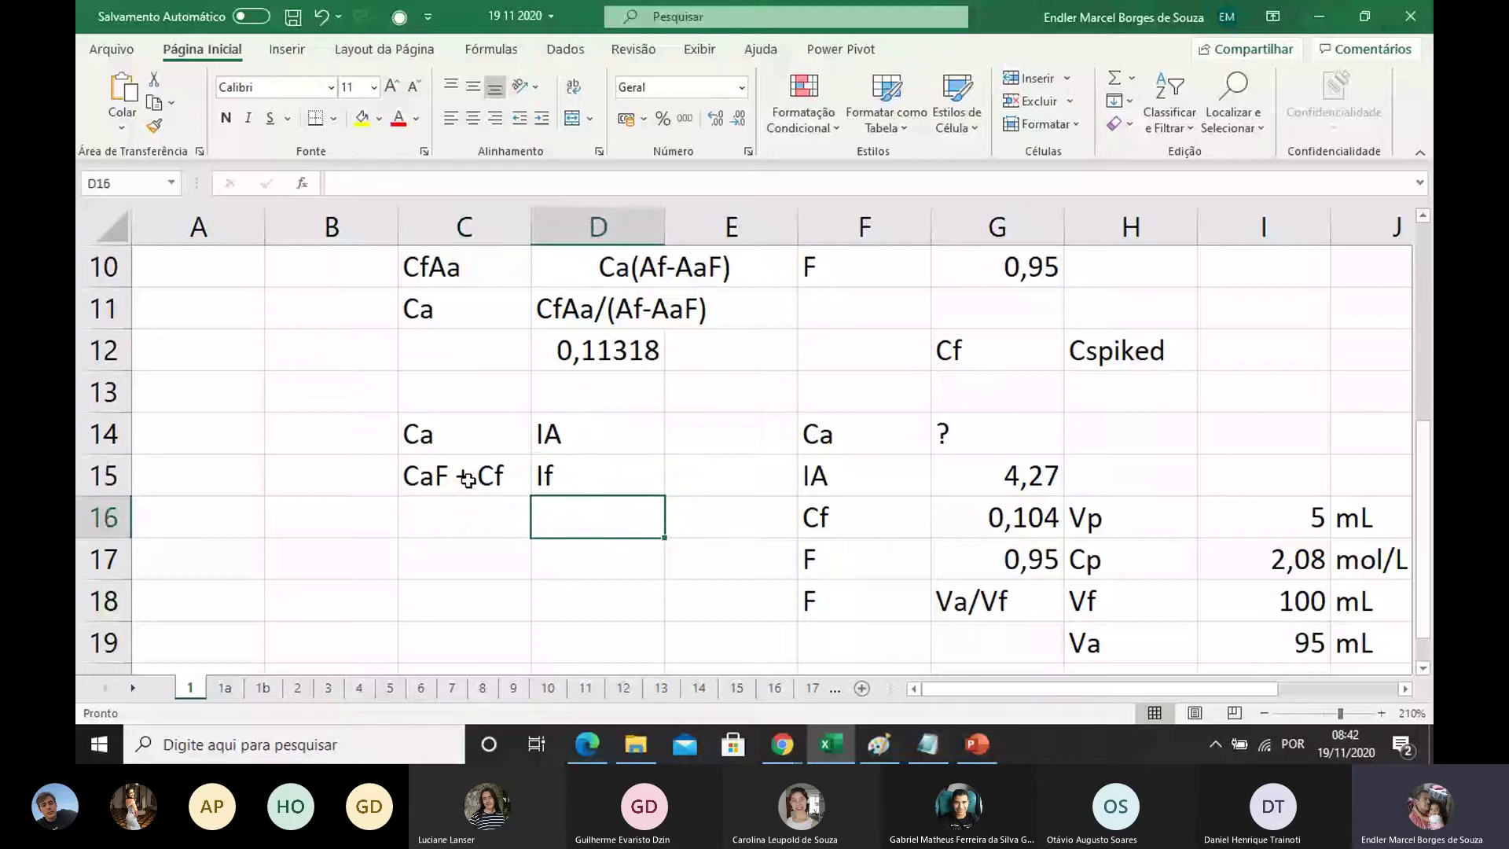
click(467, 479)
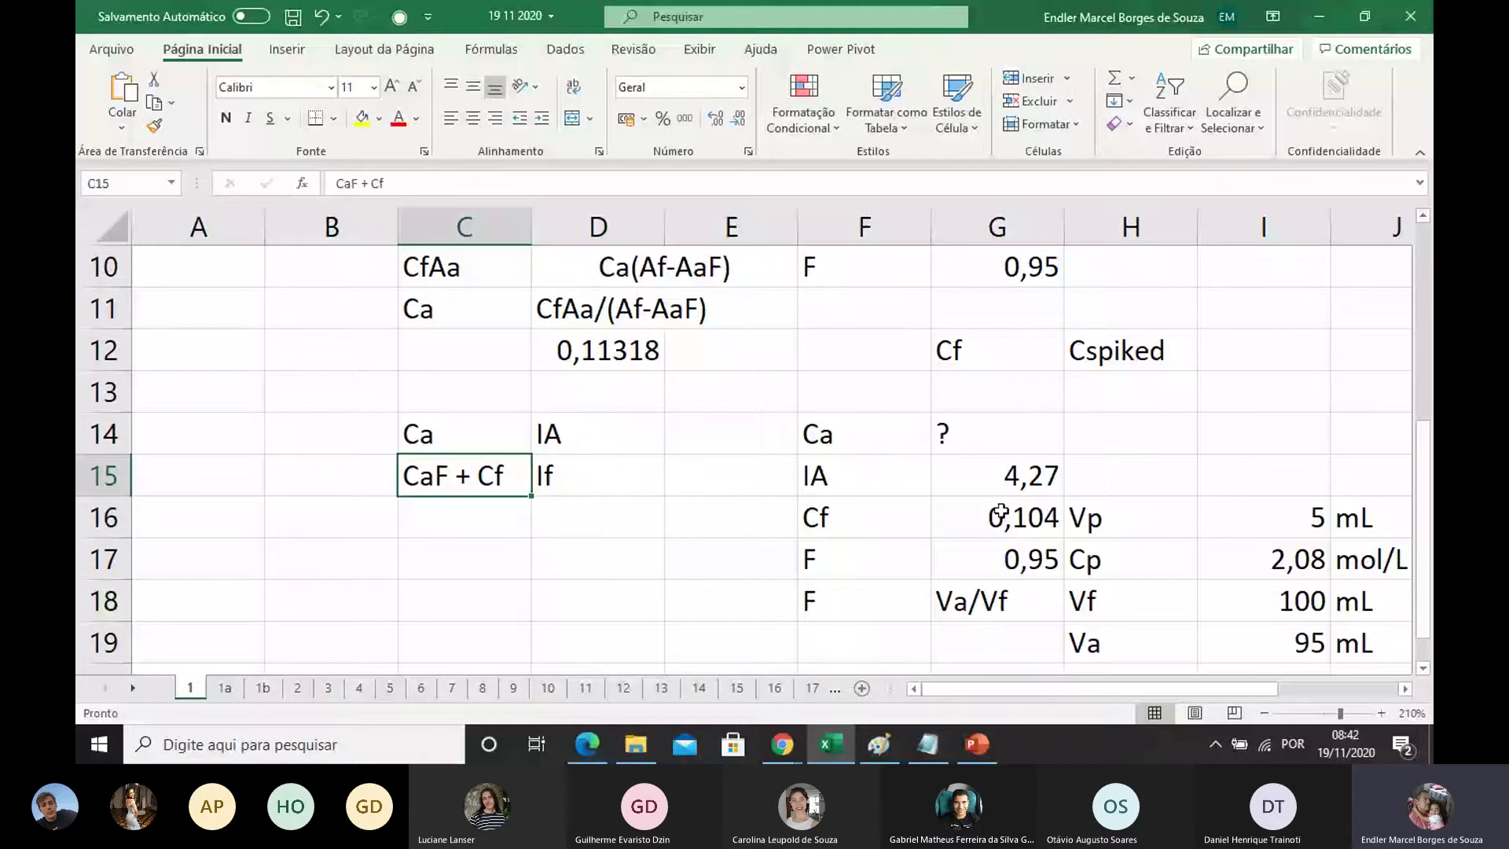
click(999, 513)
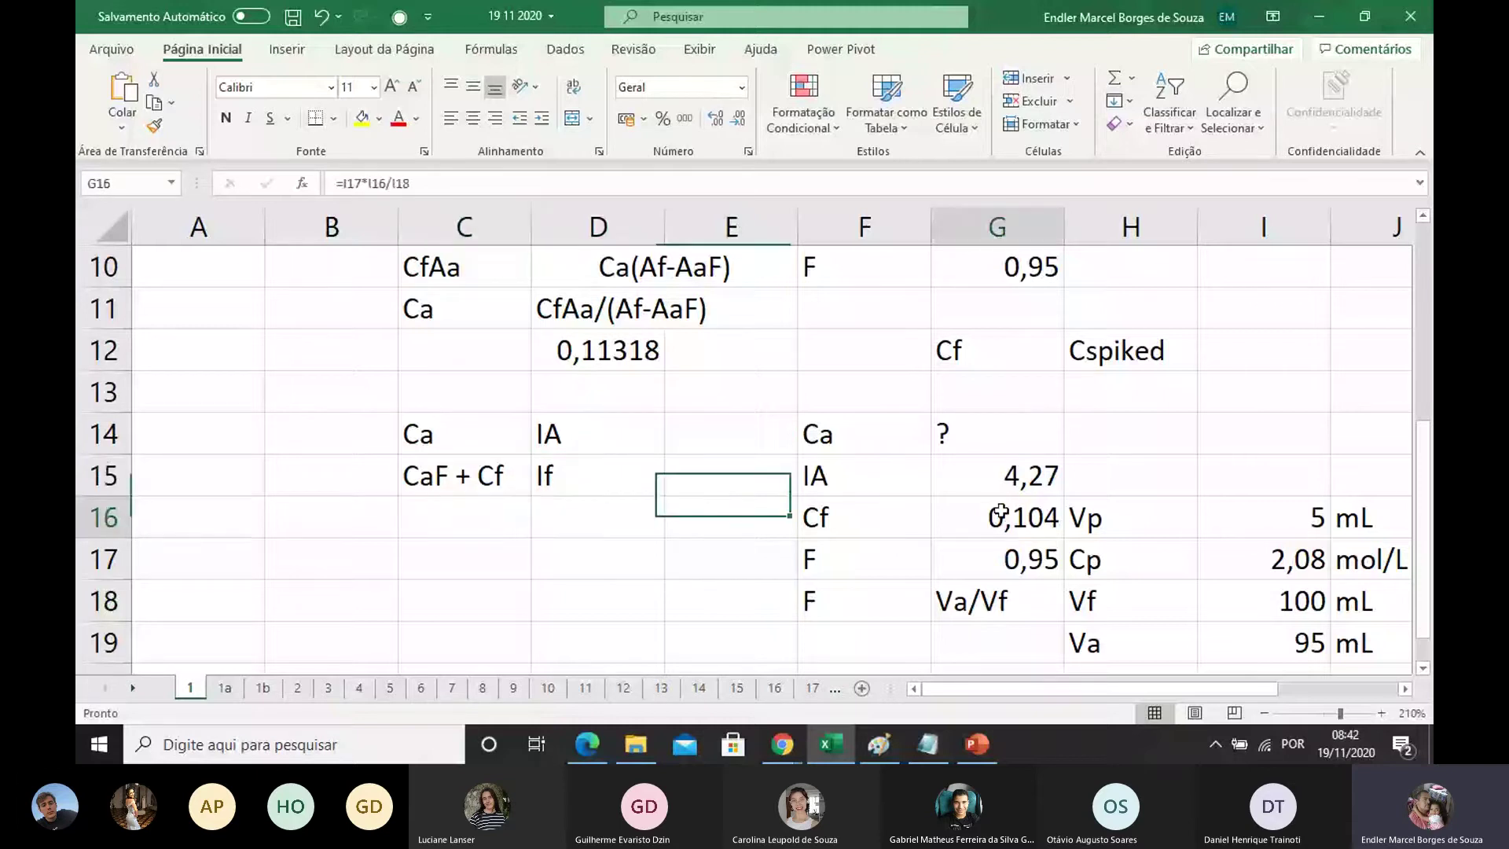
click(1254, 563)
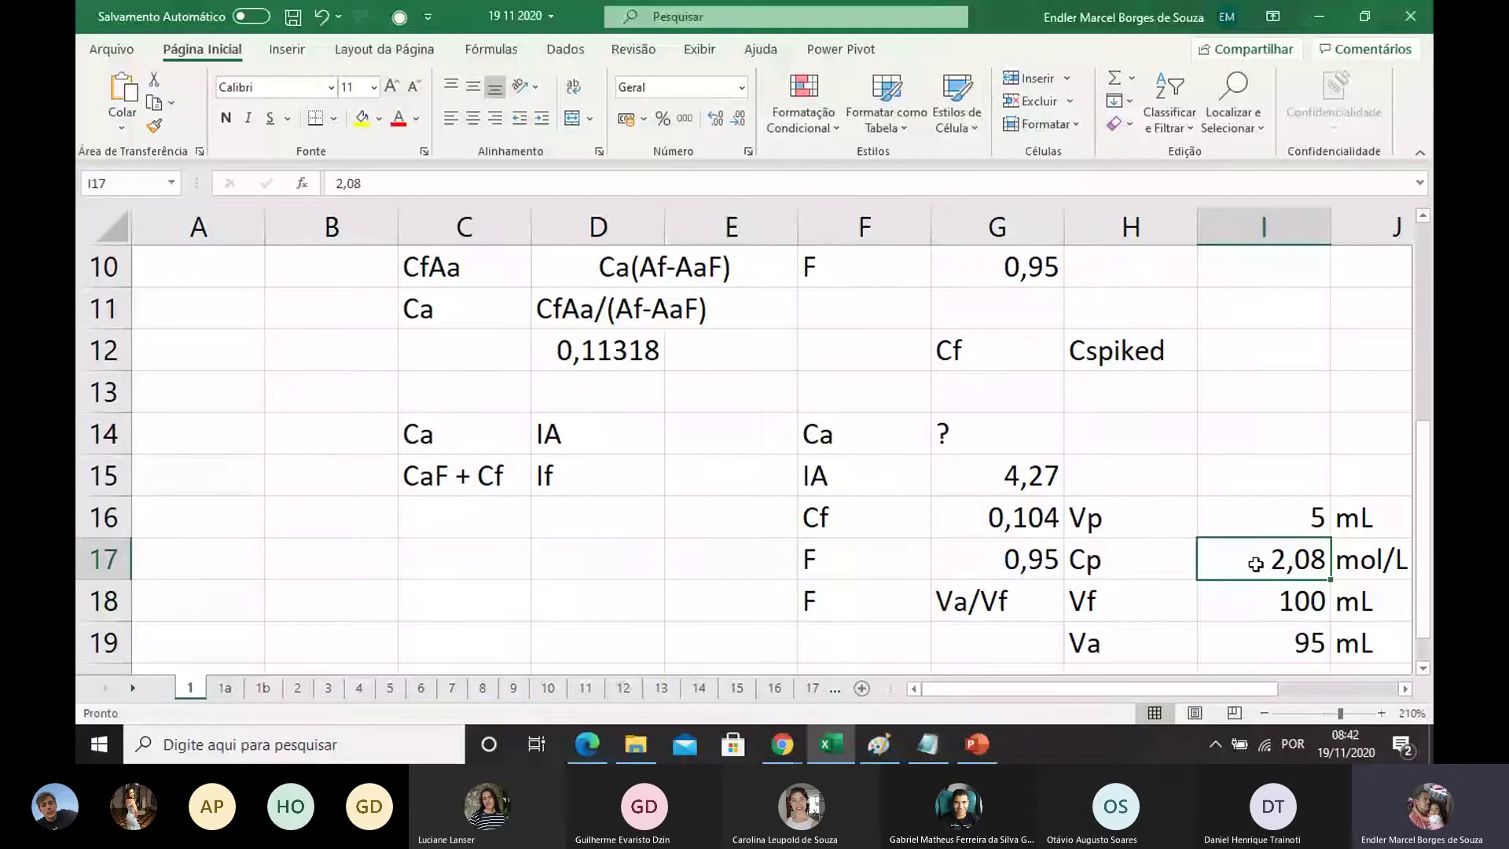
click(1013, 569)
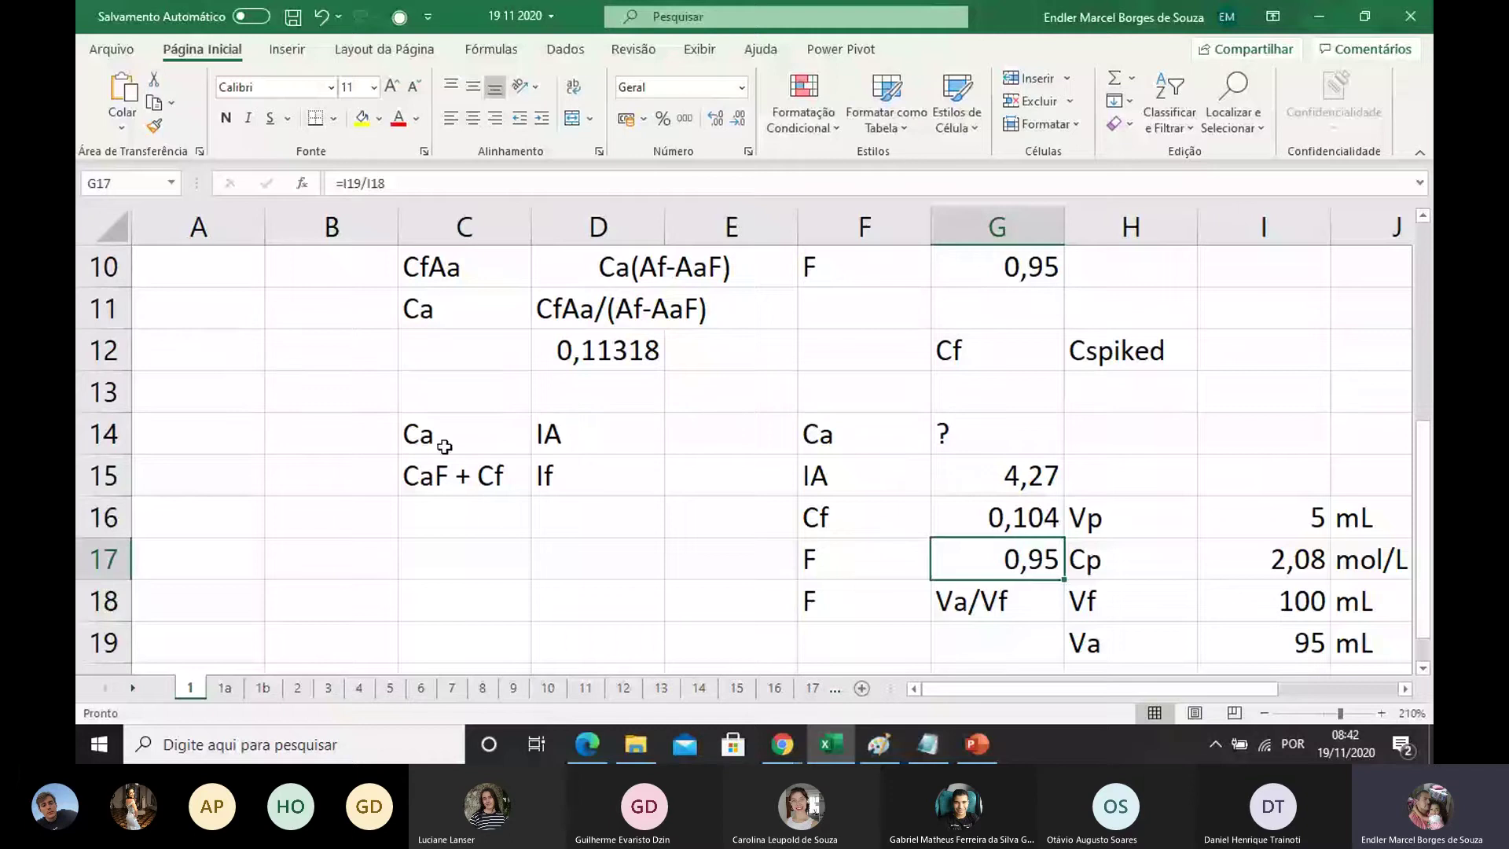
scroll(703, 412, down, 1)
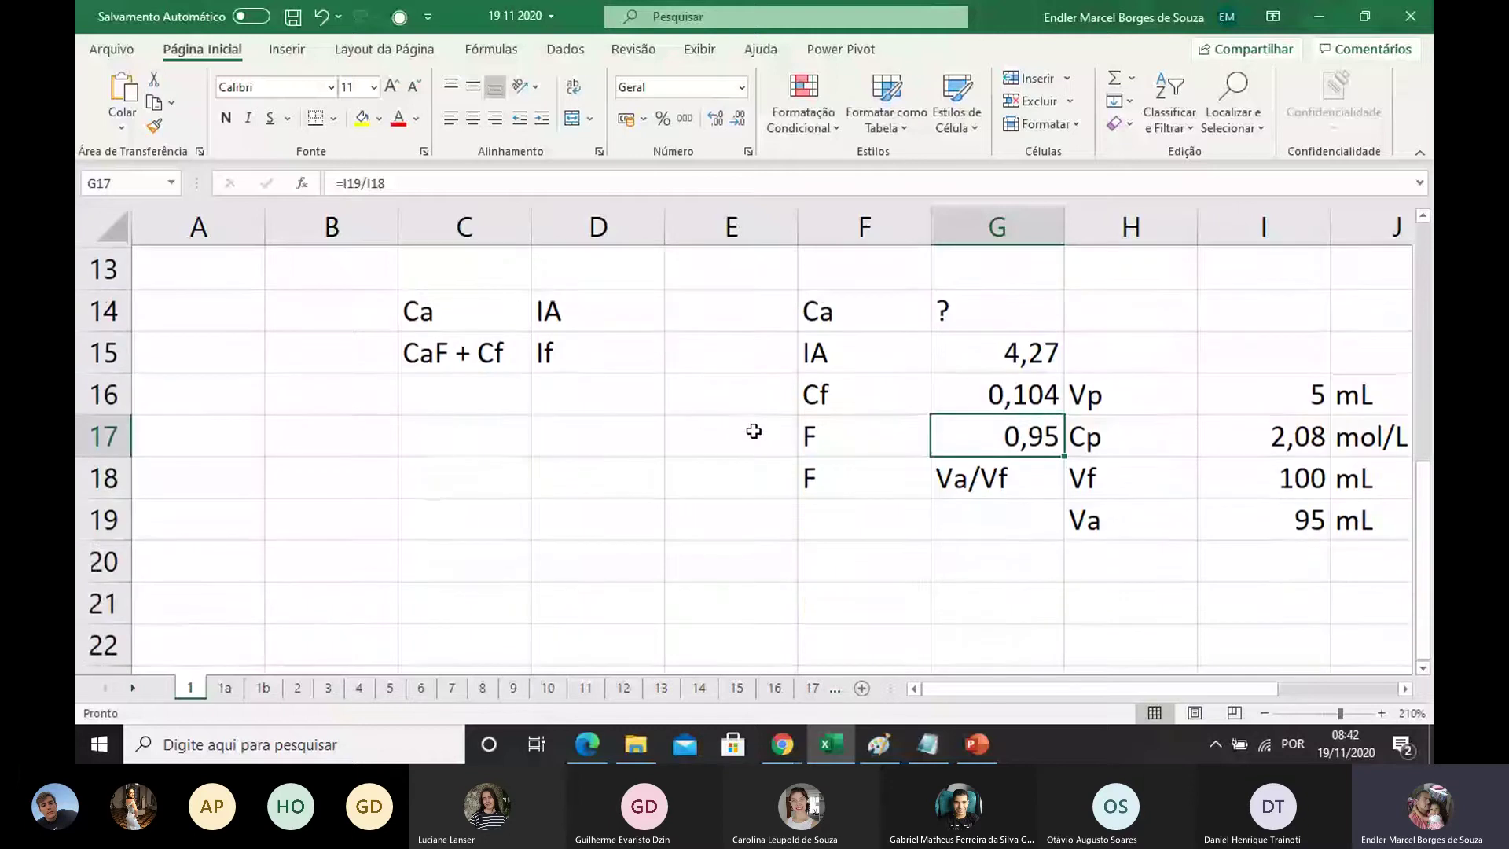
Step: Examine how Ca in C14 becomes CaF + Cf in C15 by checking it against the dilution factor in G17
click(465, 350)
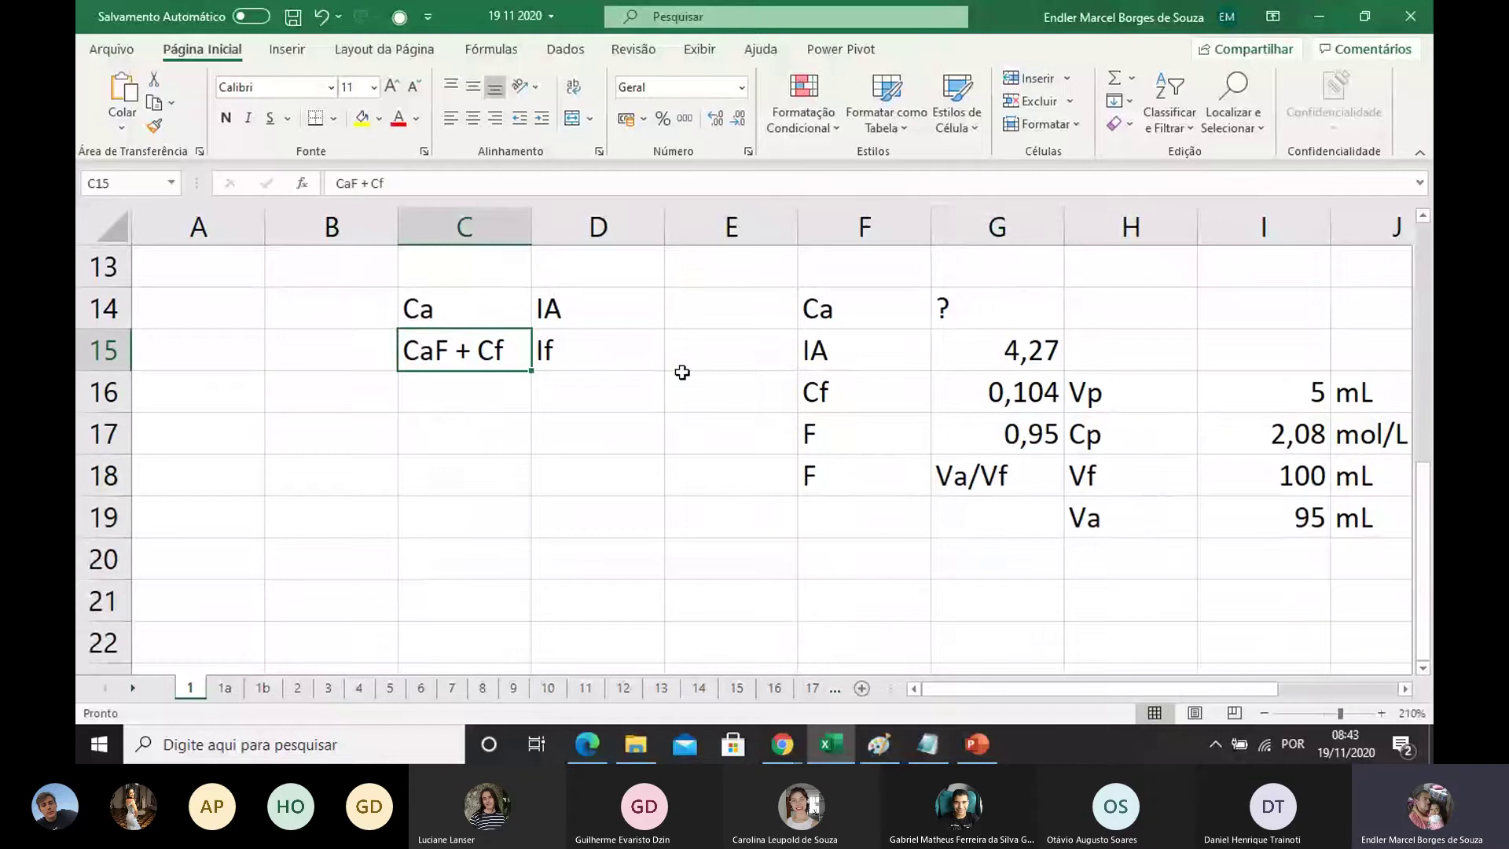
click(482, 394)
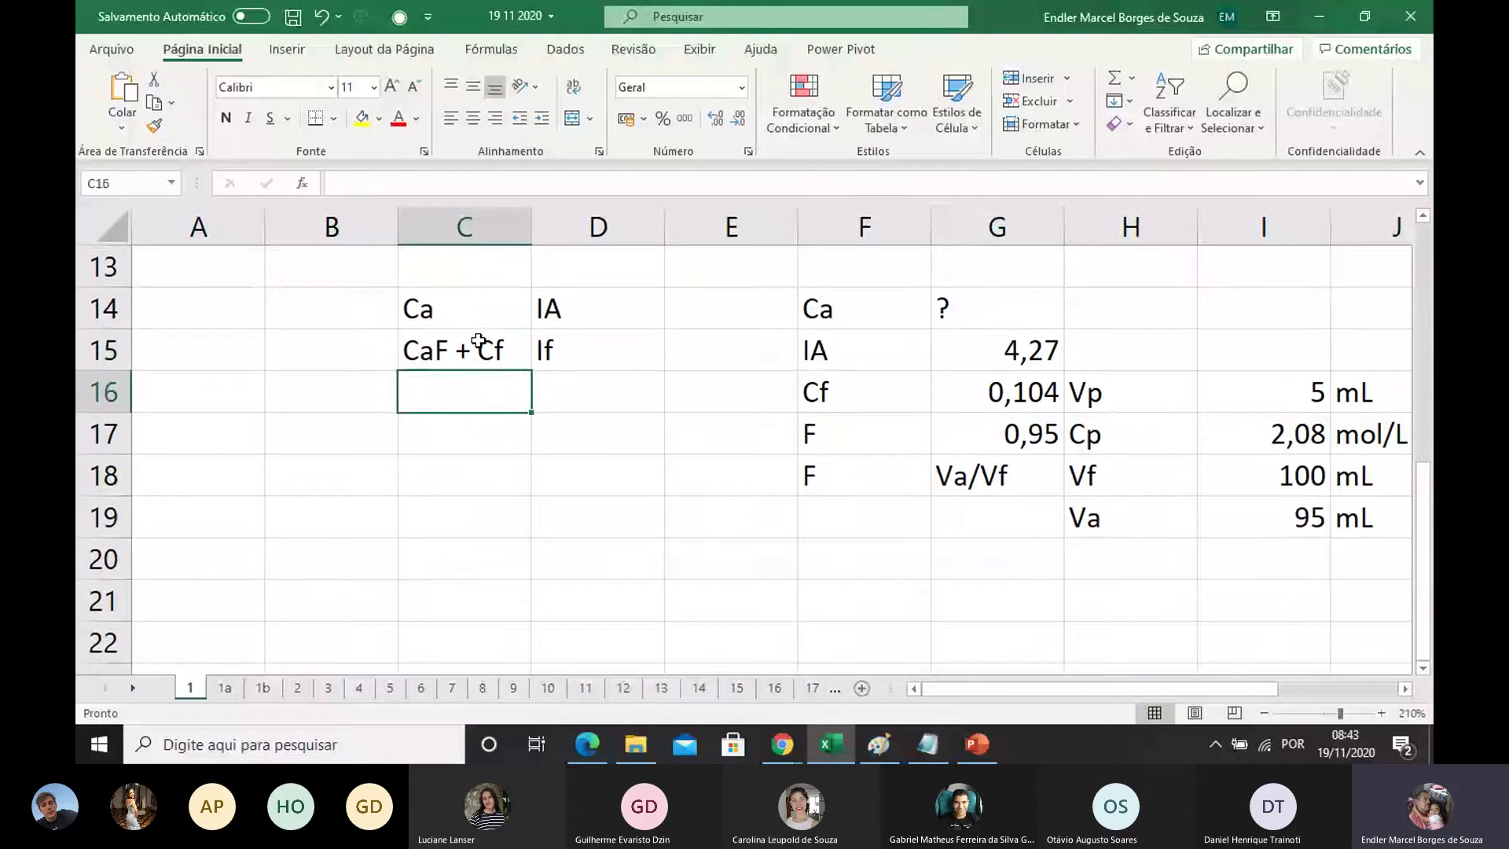
click(478, 344)
click(424, 315)
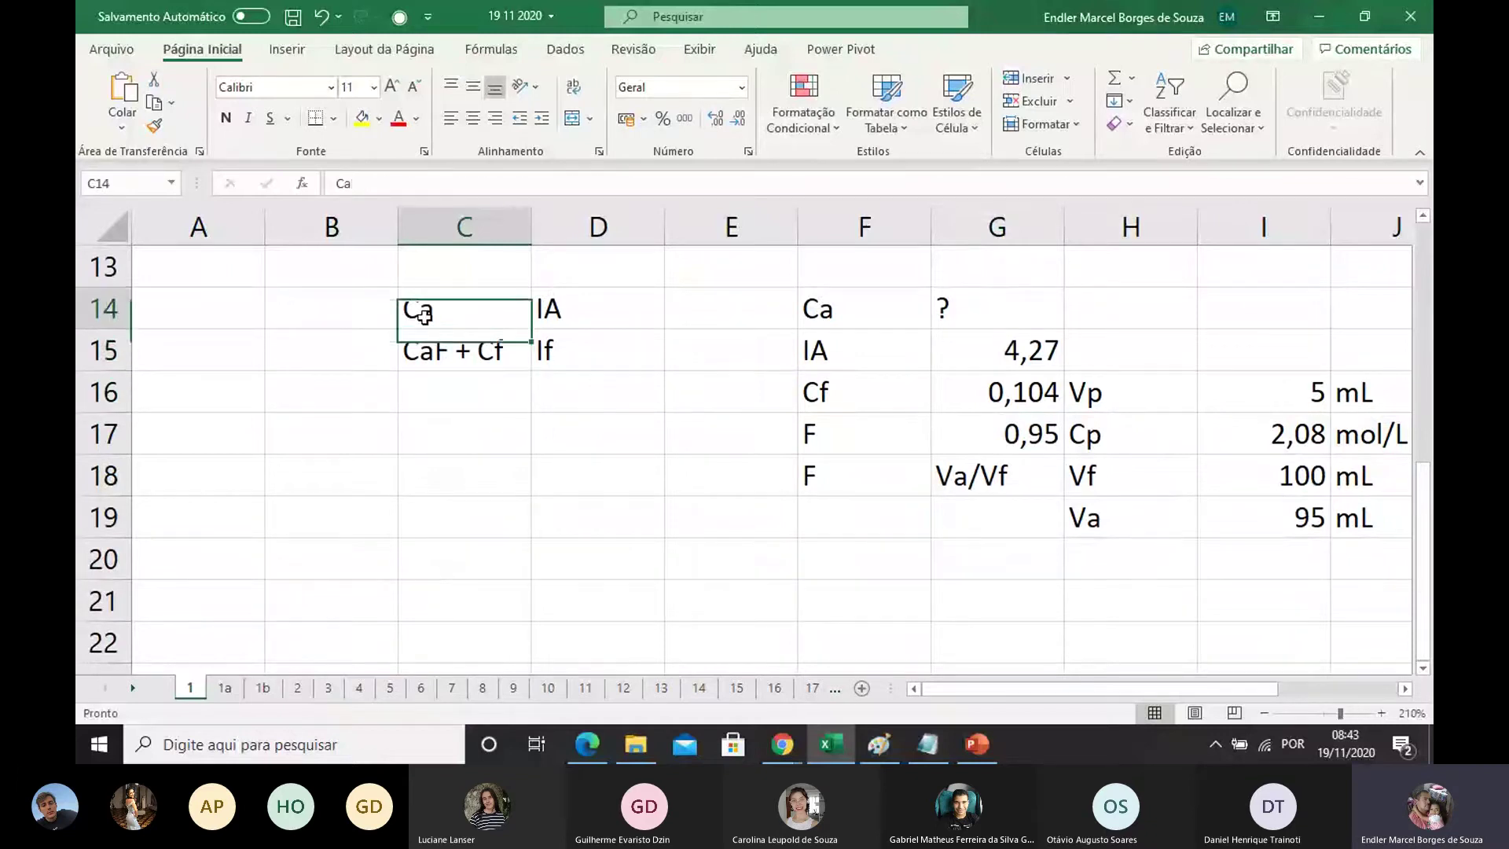
click(415, 349)
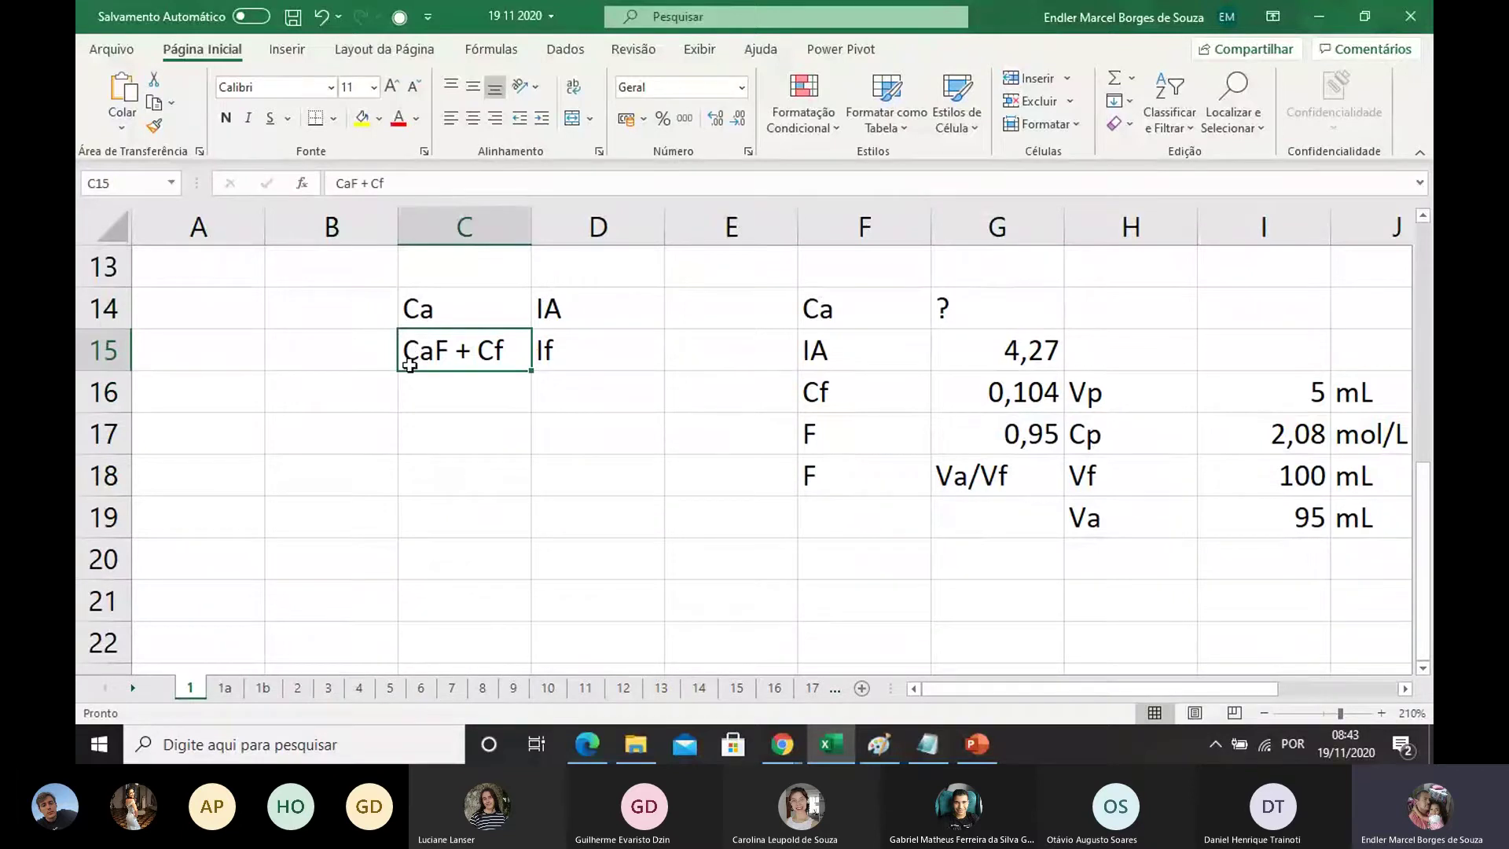
click(905, 419)
click(495, 352)
click(999, 431)
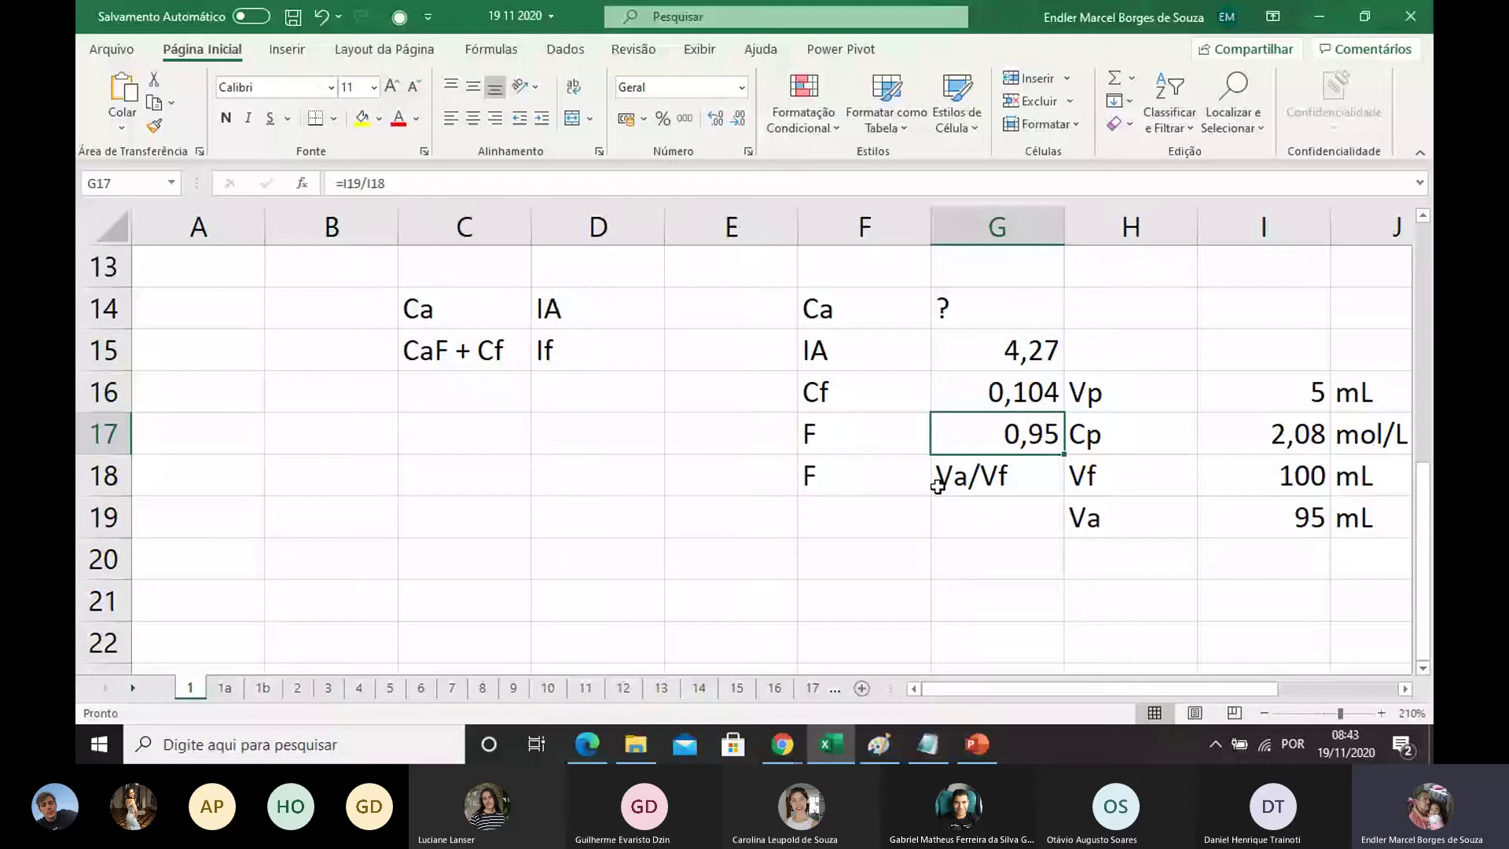
Step: Fill the diagonal terms of the proportion, CaF + Cf in C15 and IA in D14, with yellow
click(460, 368)
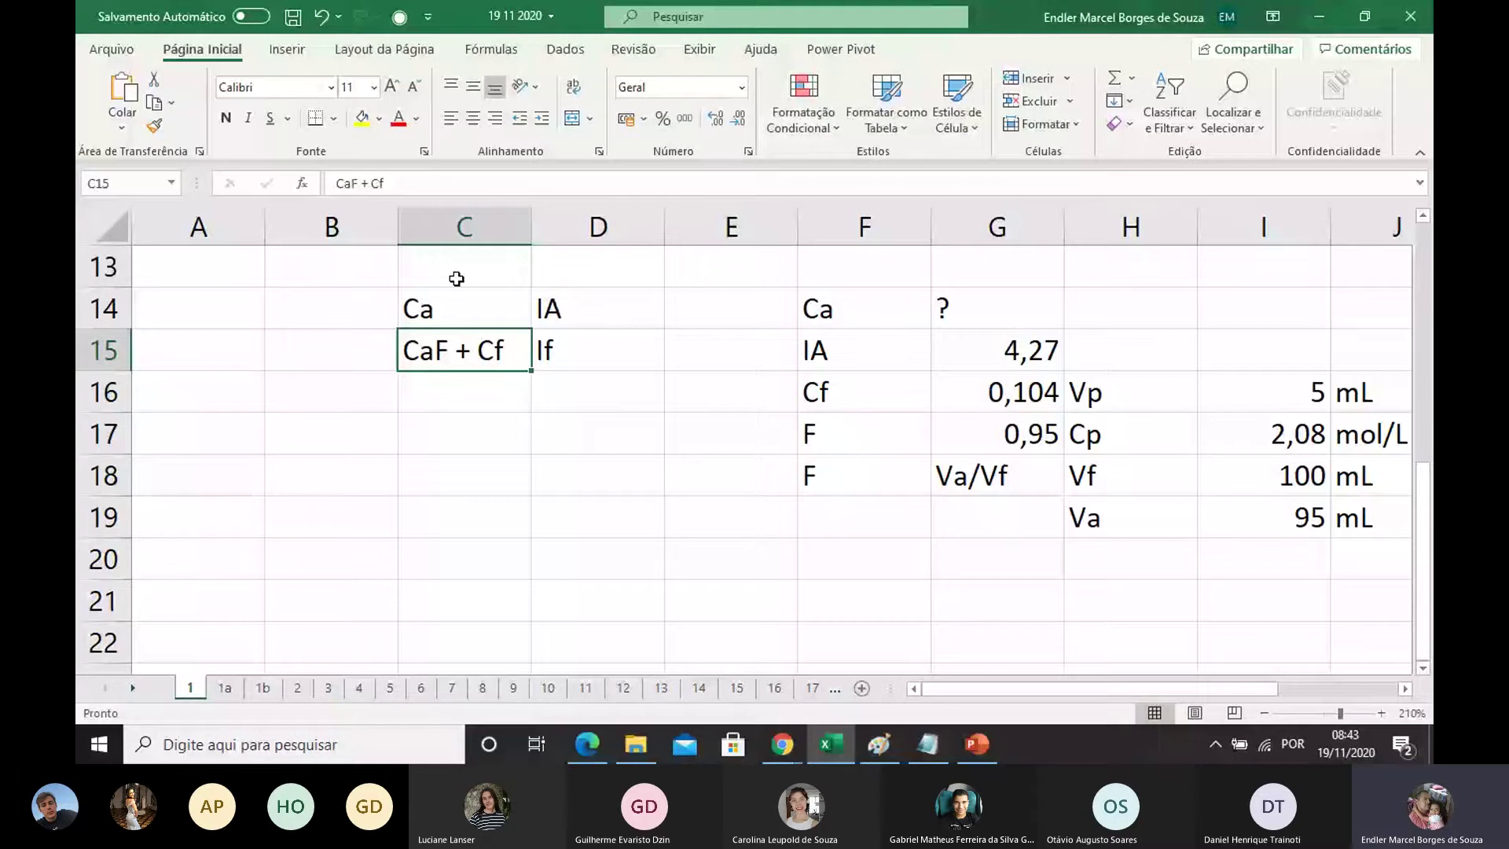
key(F4)
key(Up)
key(Right)
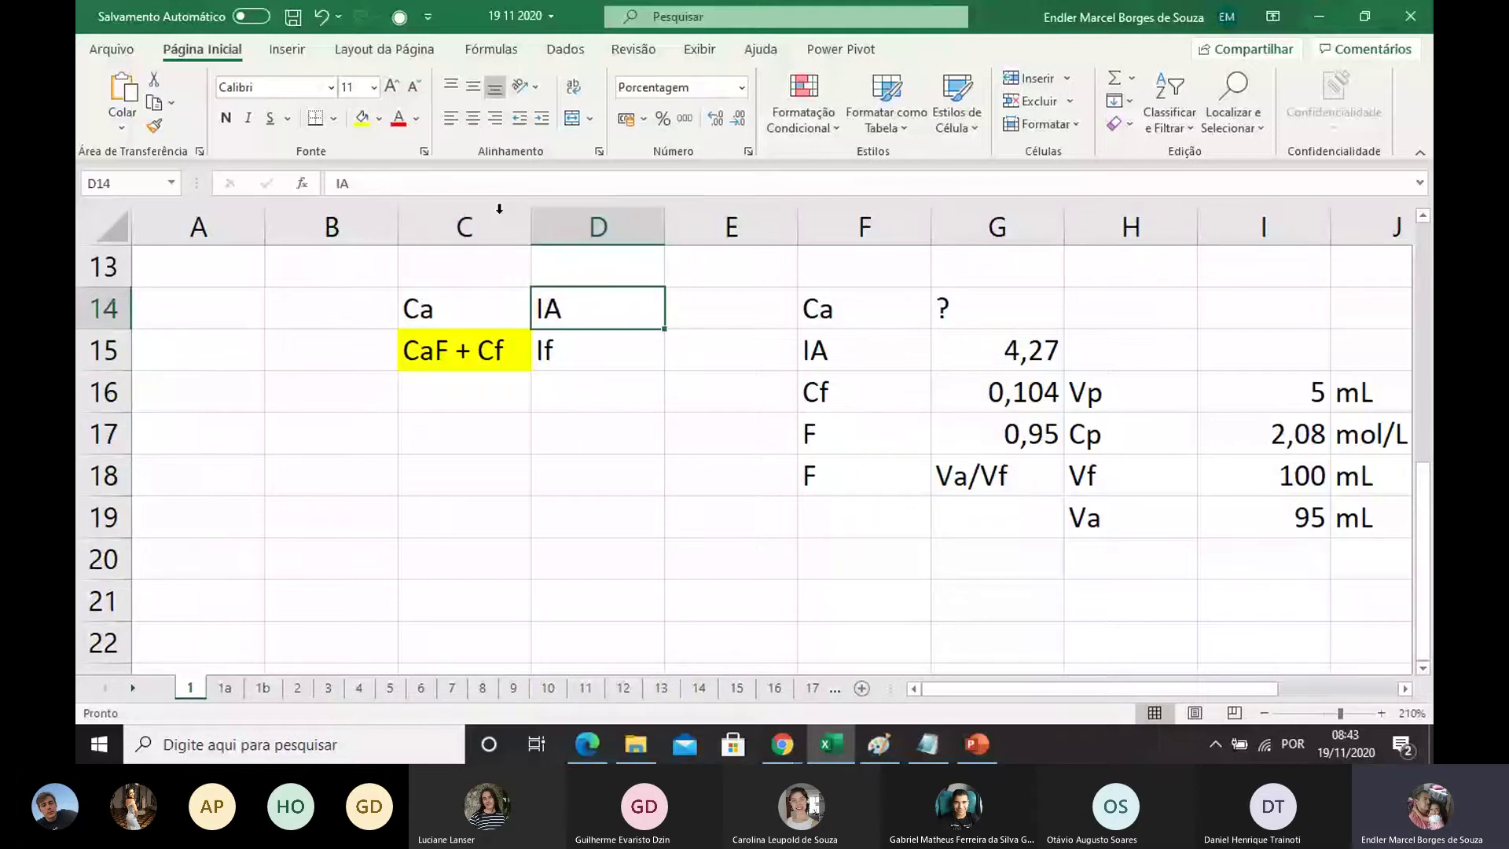
key(F4)
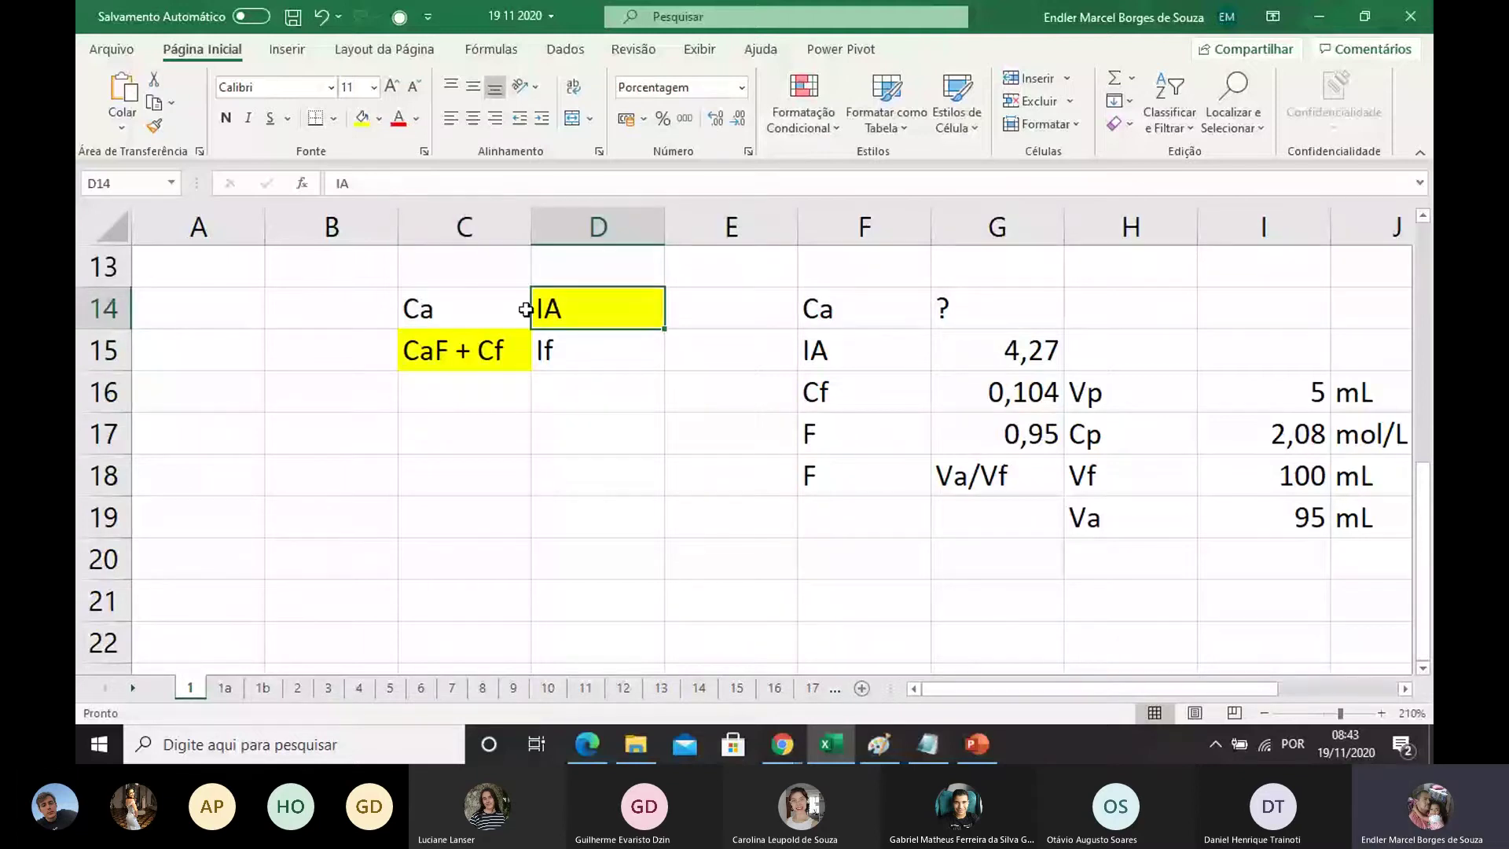
Step: Merge and center B16:C16 and enter the cross product (CaF + Cf)IA there
click(366, 397)
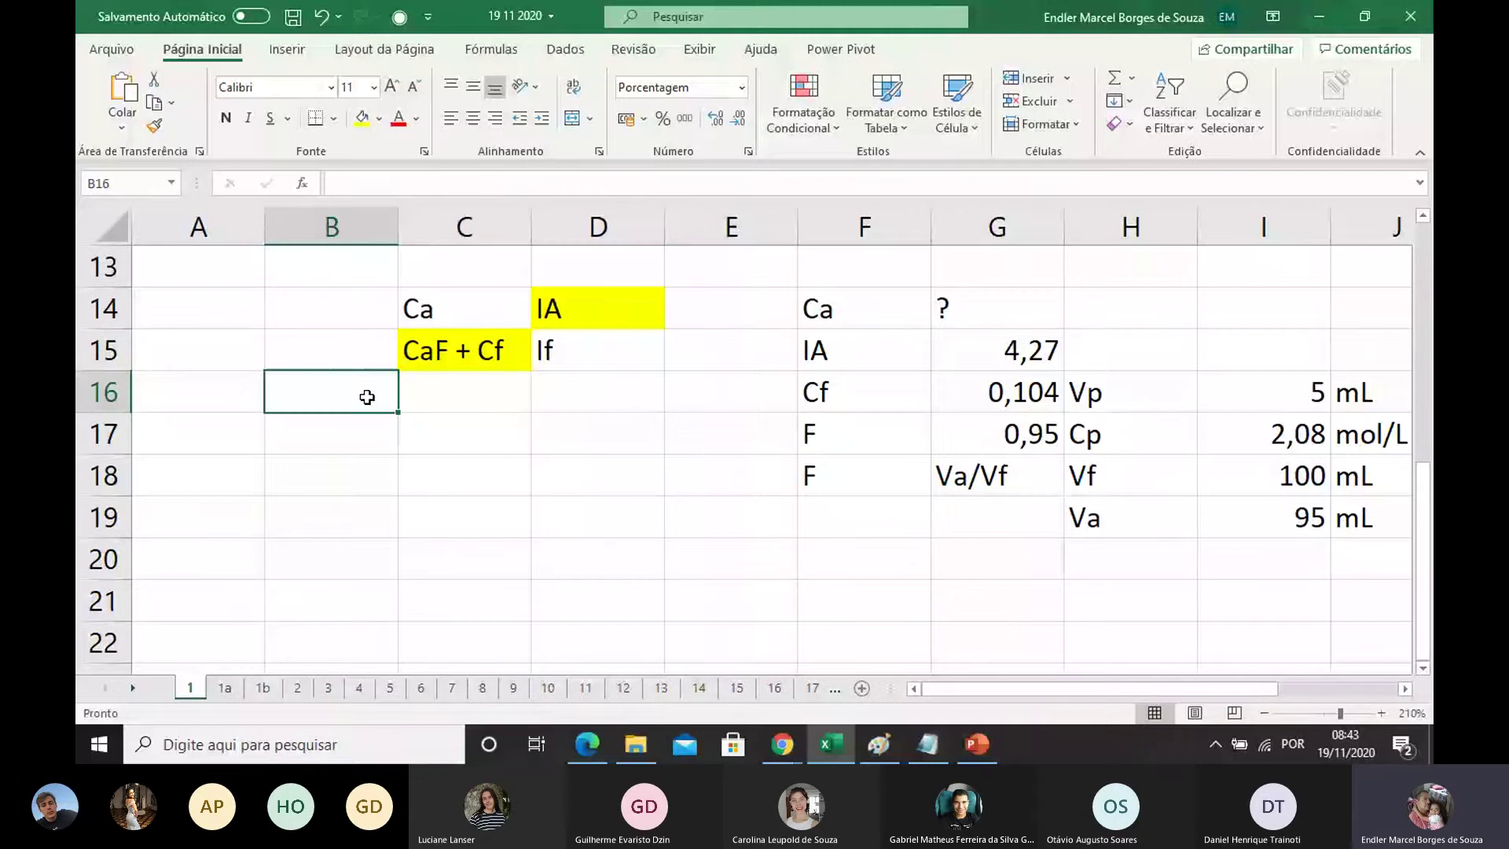
drag(366, 396, 464, 397)
click(572, 118)
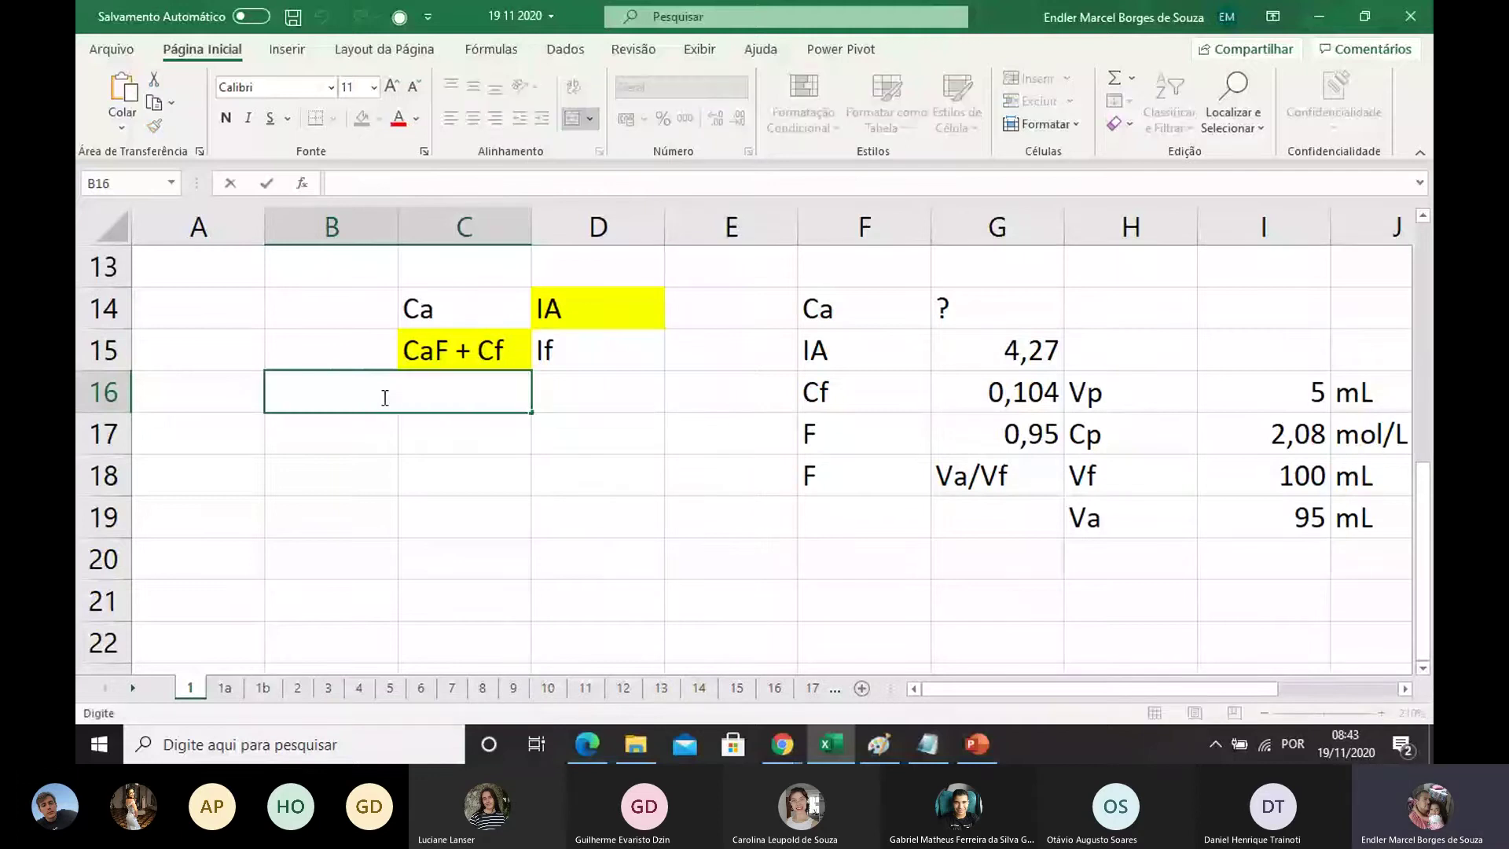
text((CaF + Cf))
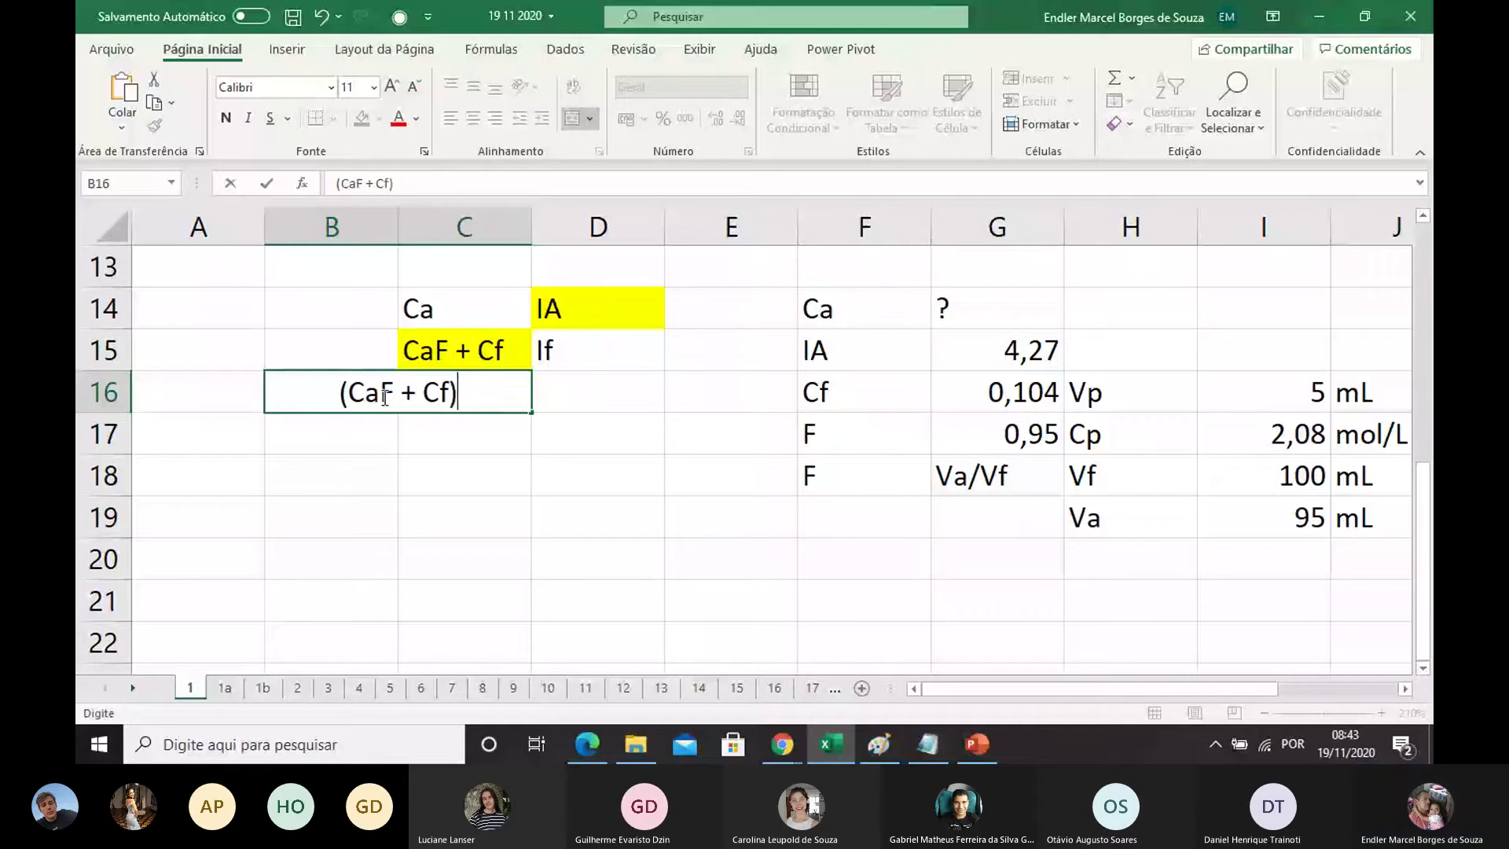
text(IA)
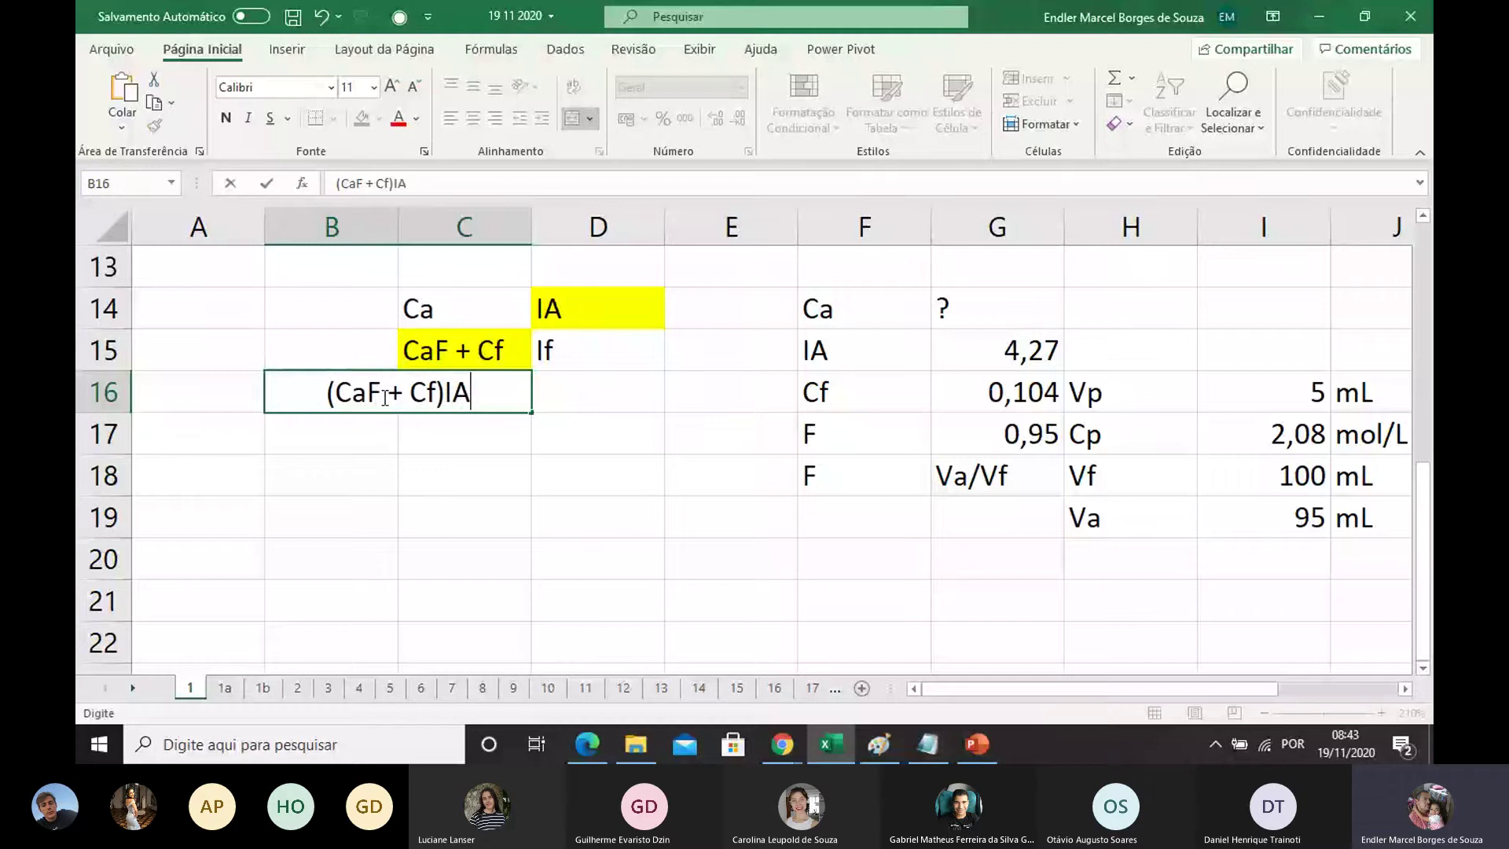
click(445, 474)
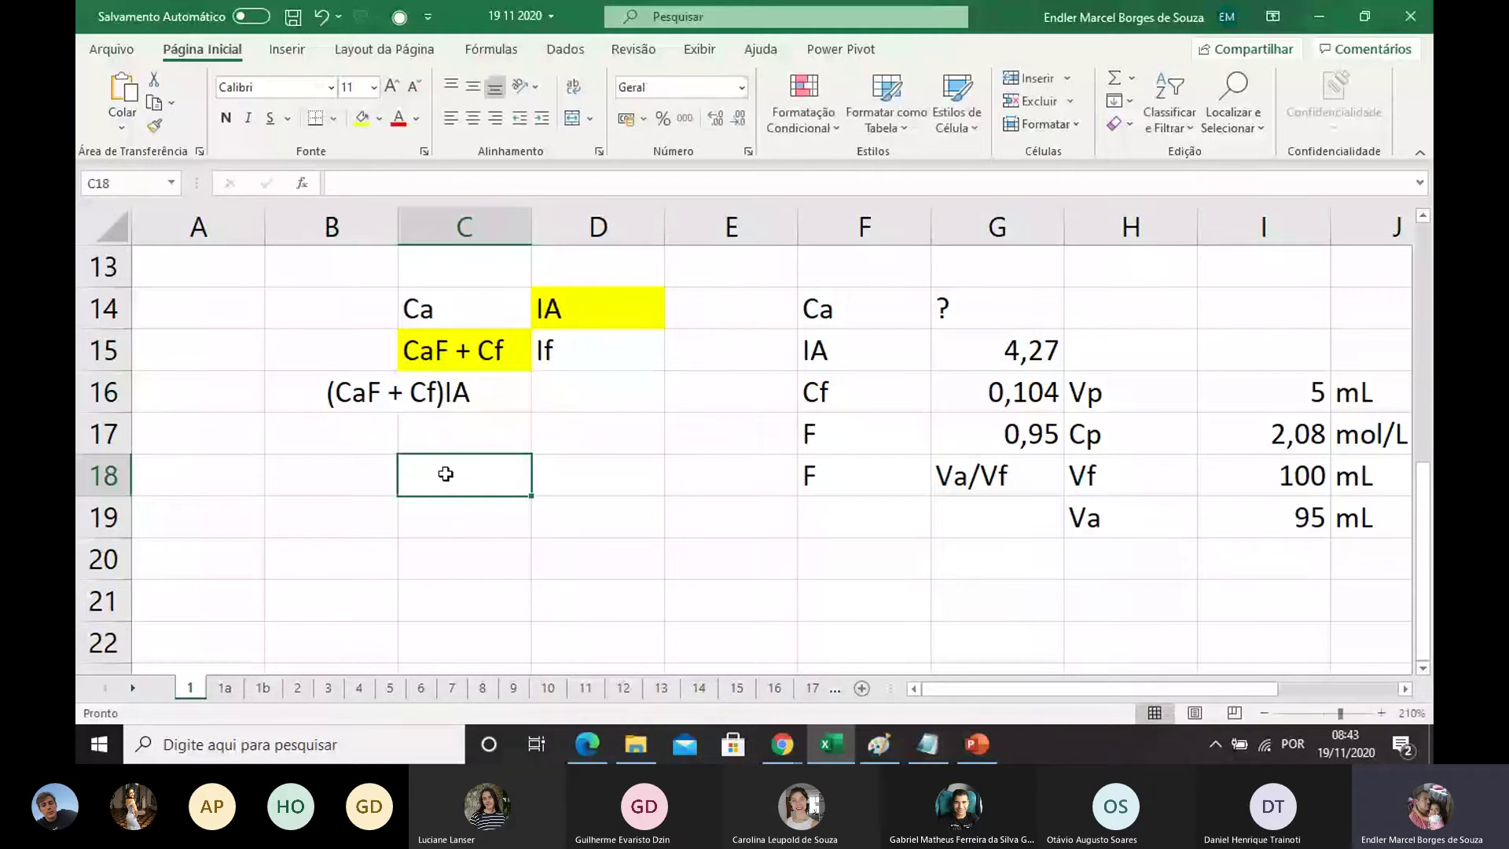
Step: Enter the other cross product, CaIf, in D16
double_click(573, 393)
text(CaI)
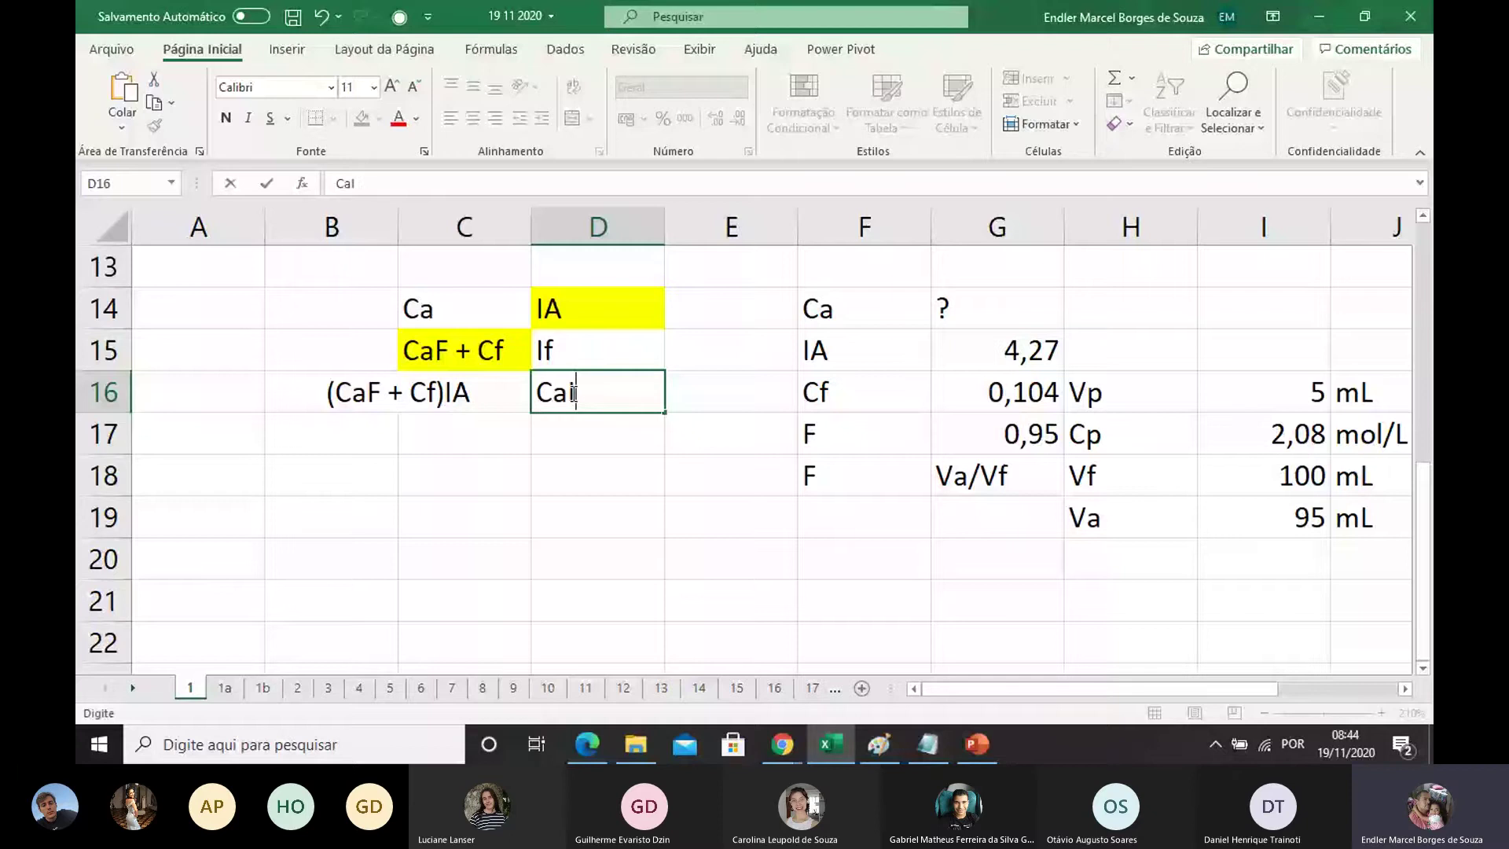
text(f)
click(567, 464)
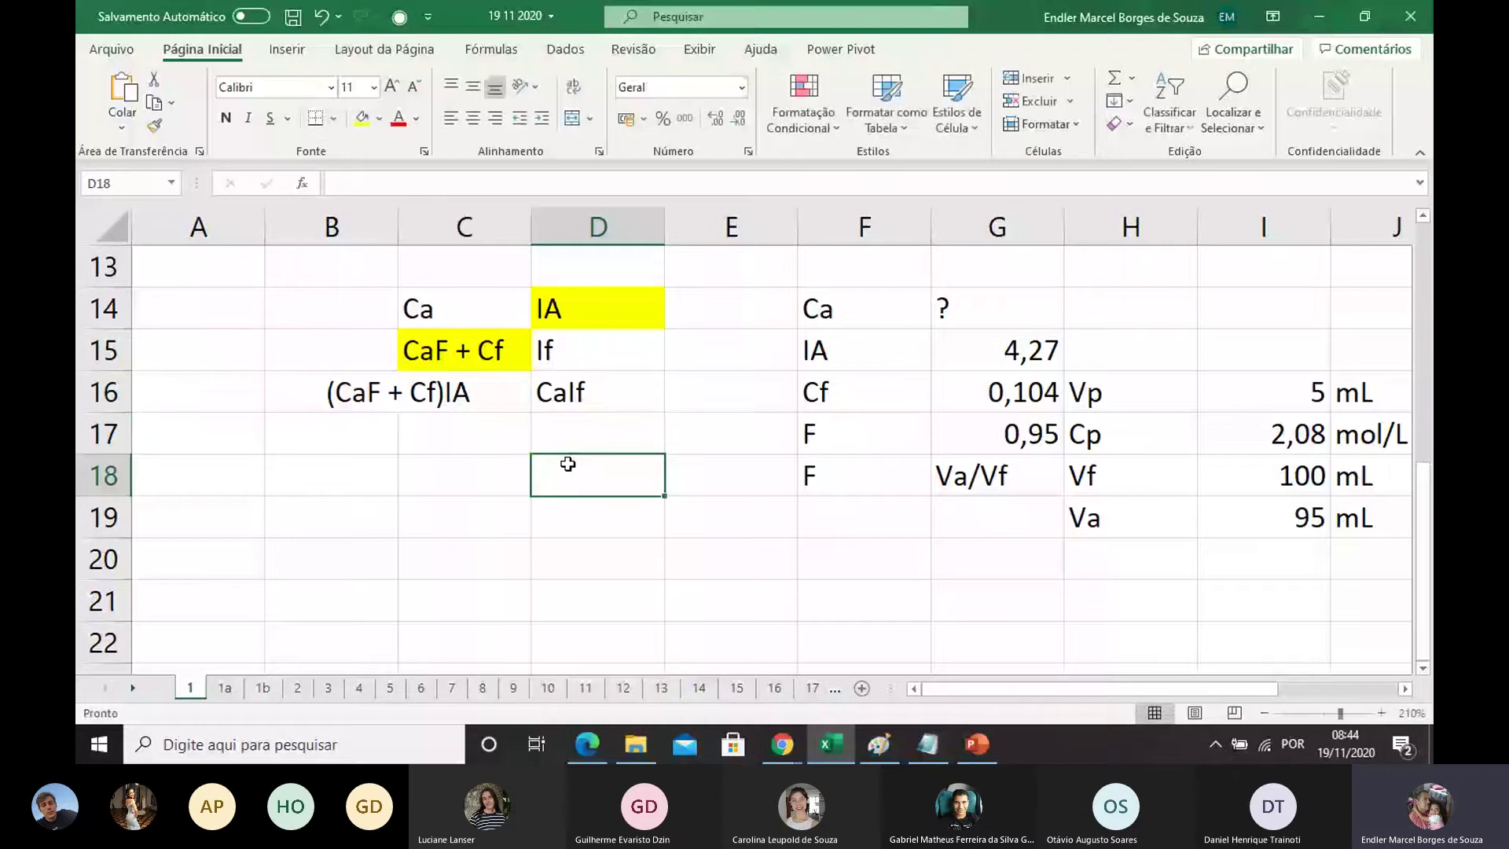
Step: Merge and center B17:C17 and enter the expanded product CaFIA+CfIA there
click(483, 335)
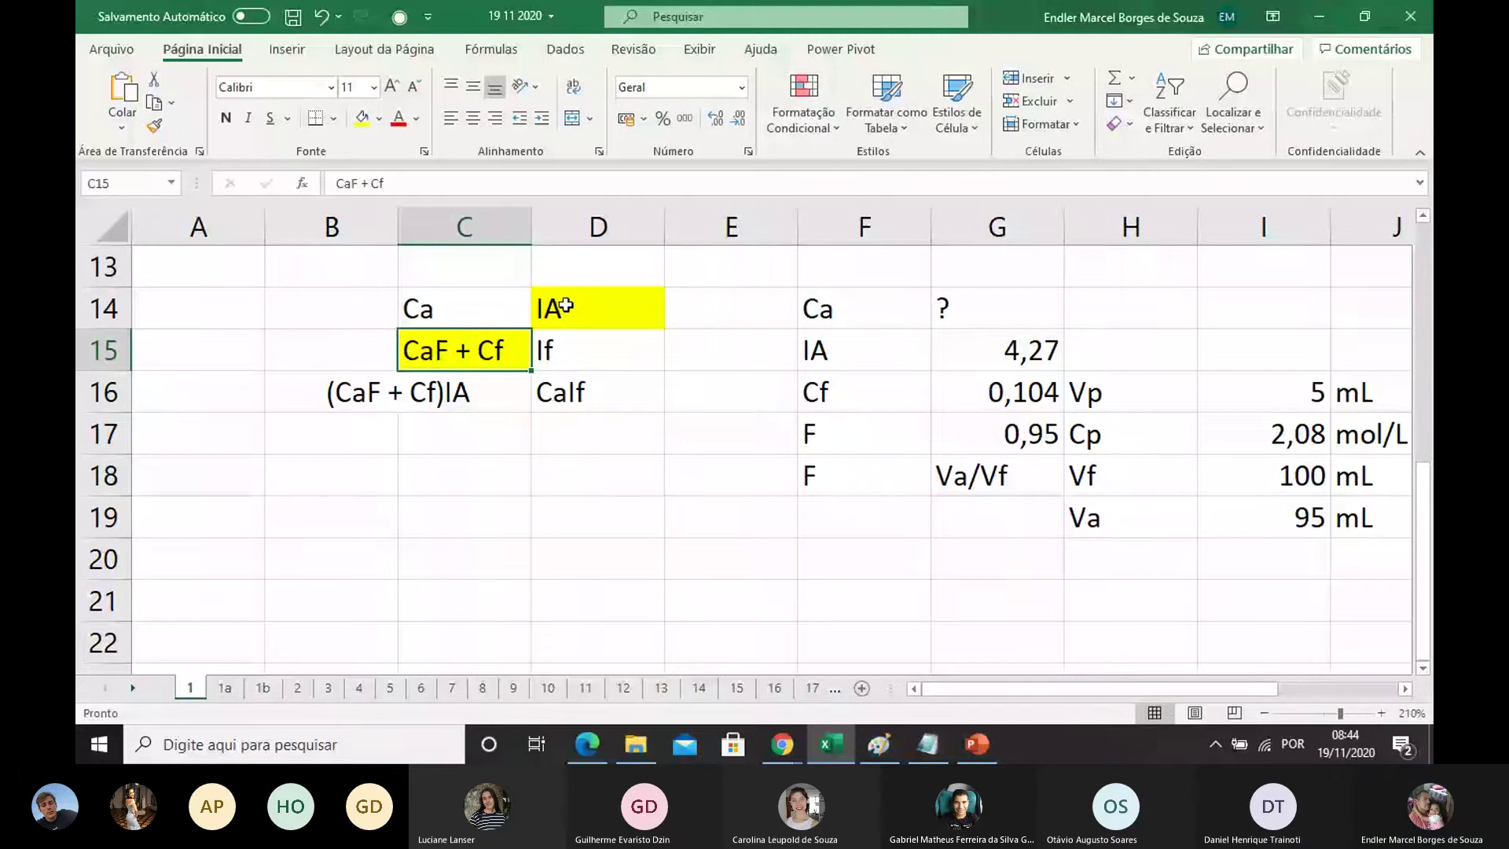
click(550, 350)
drag(330, 433, 472, 434)
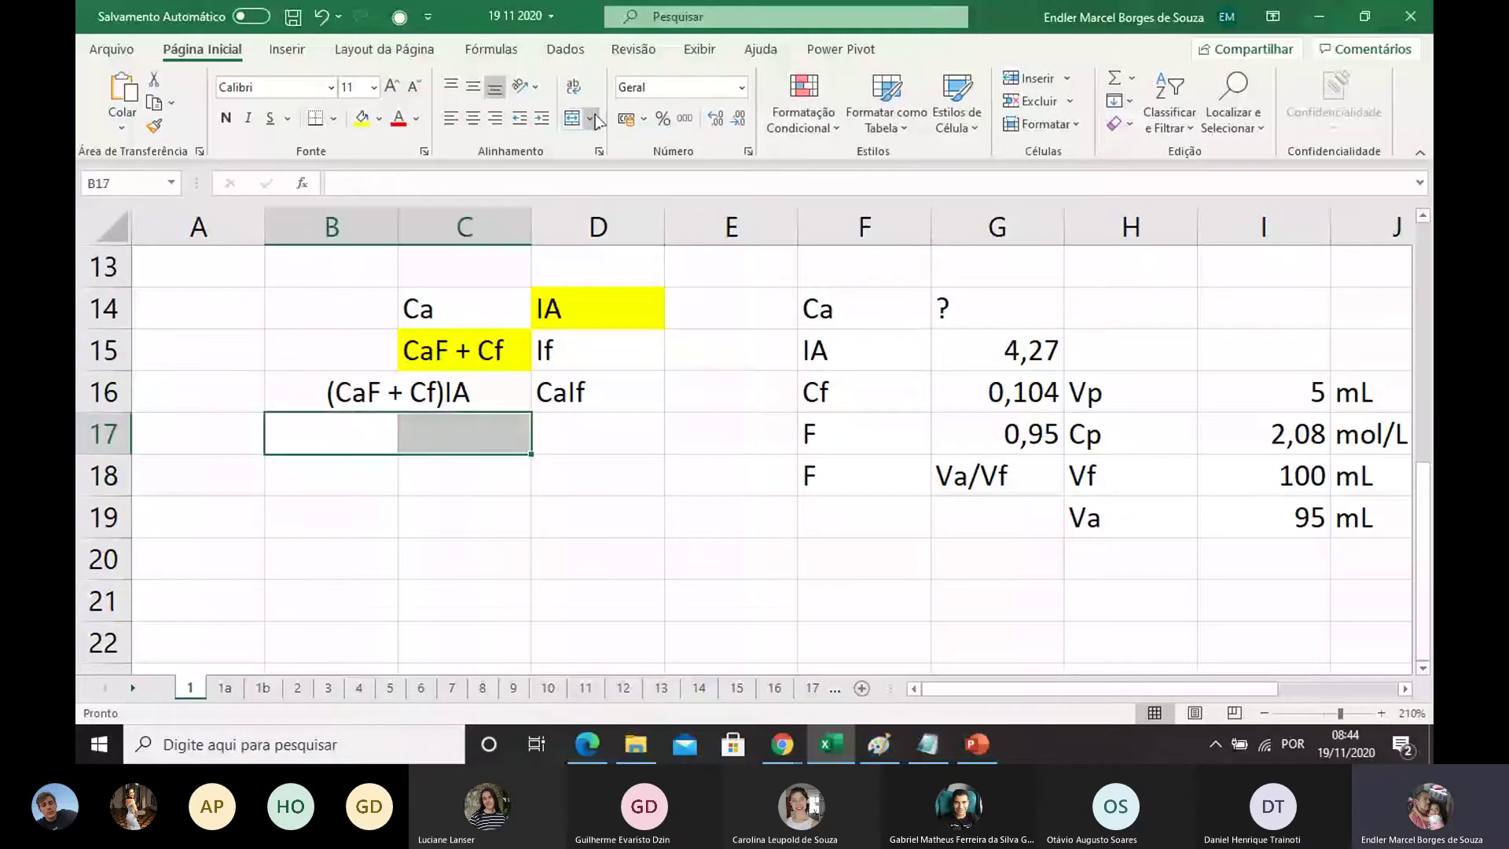
click(574, 118)
double_click(402, 424)
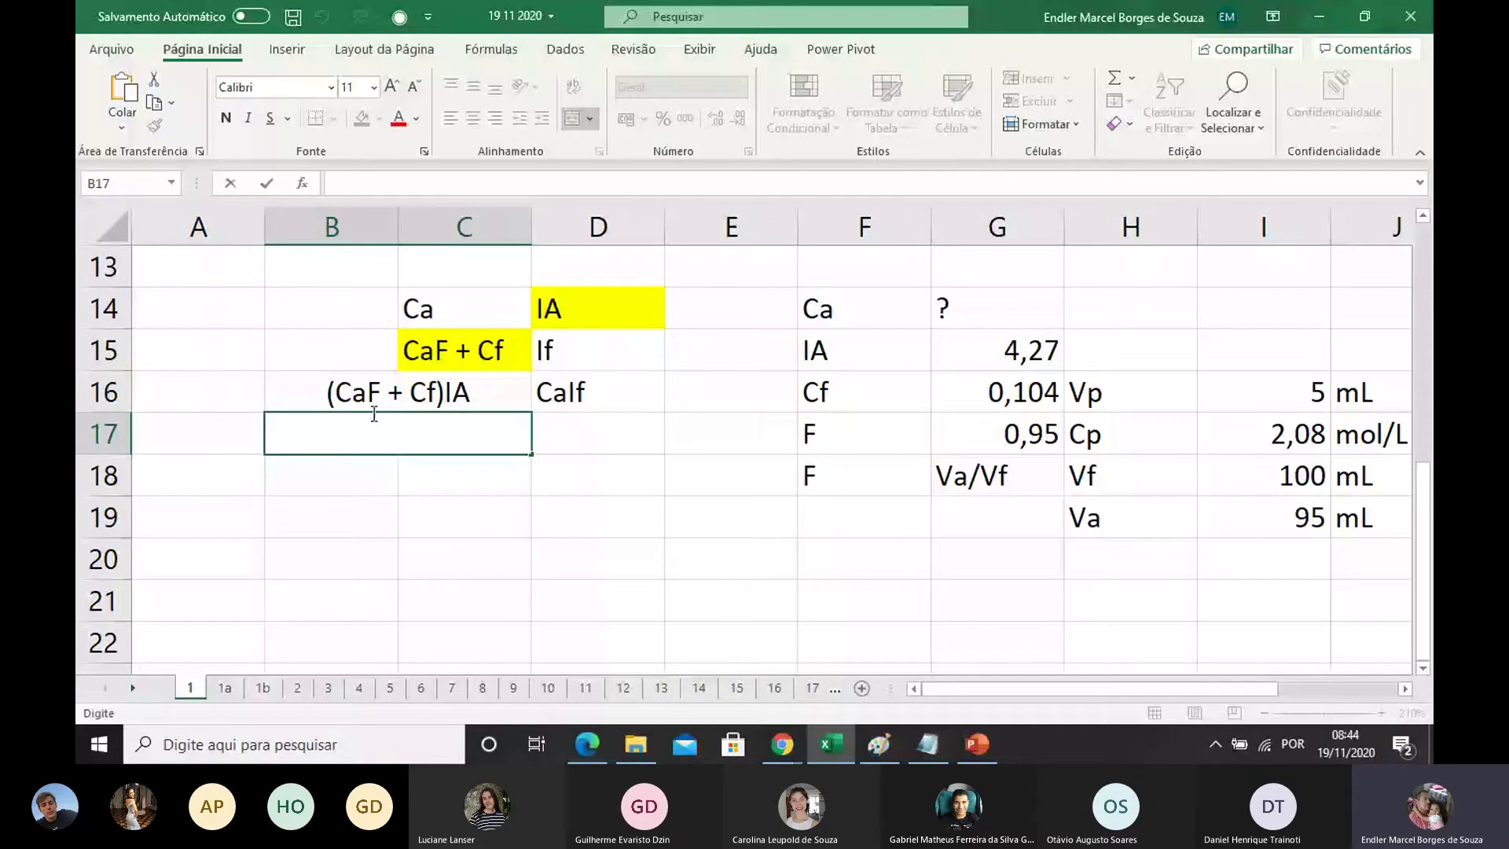
text(CaFIA+C)
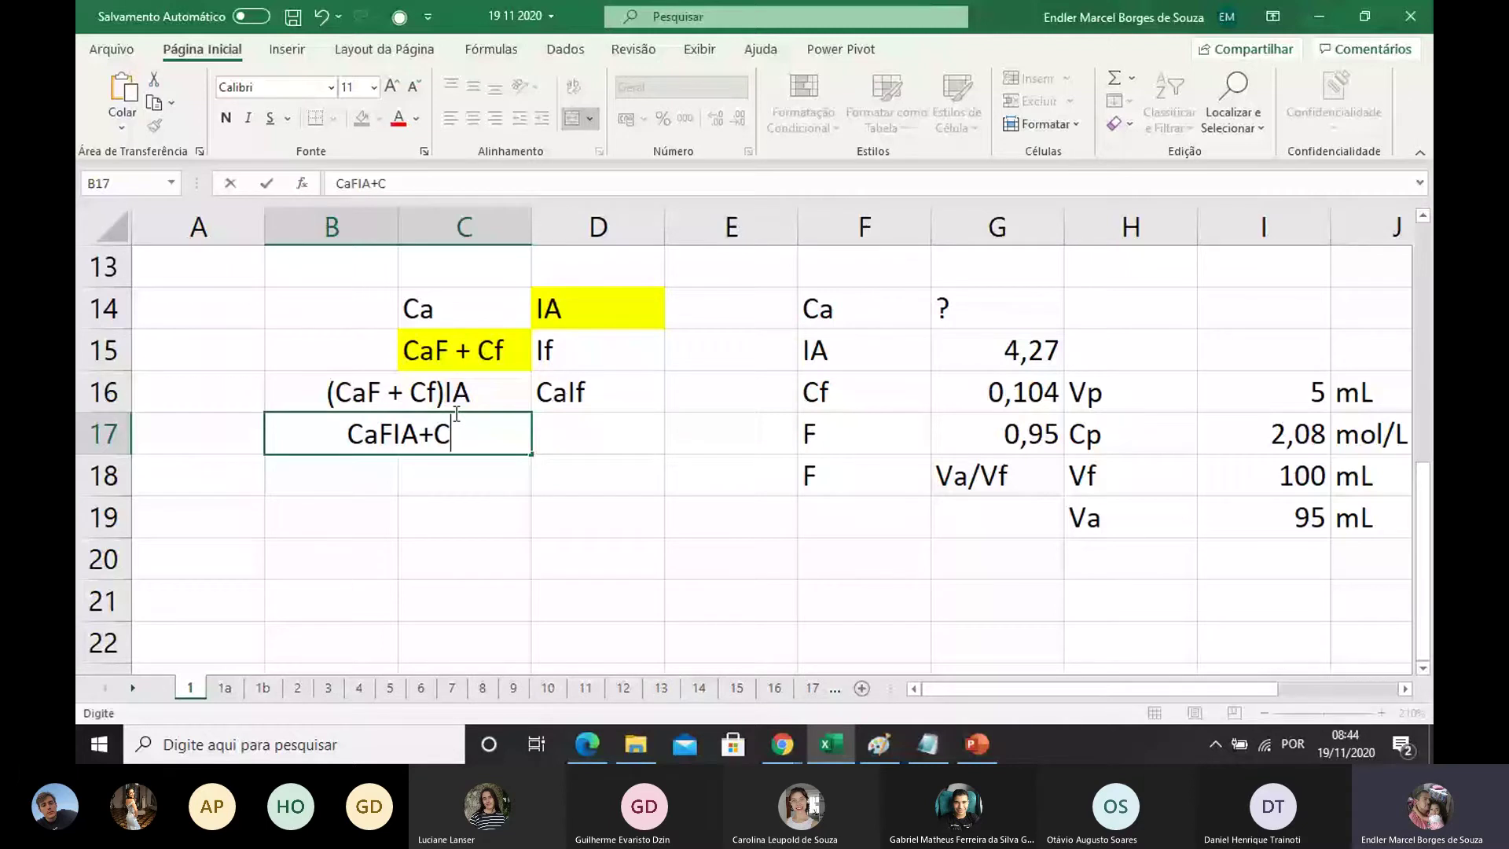
text(fIA)
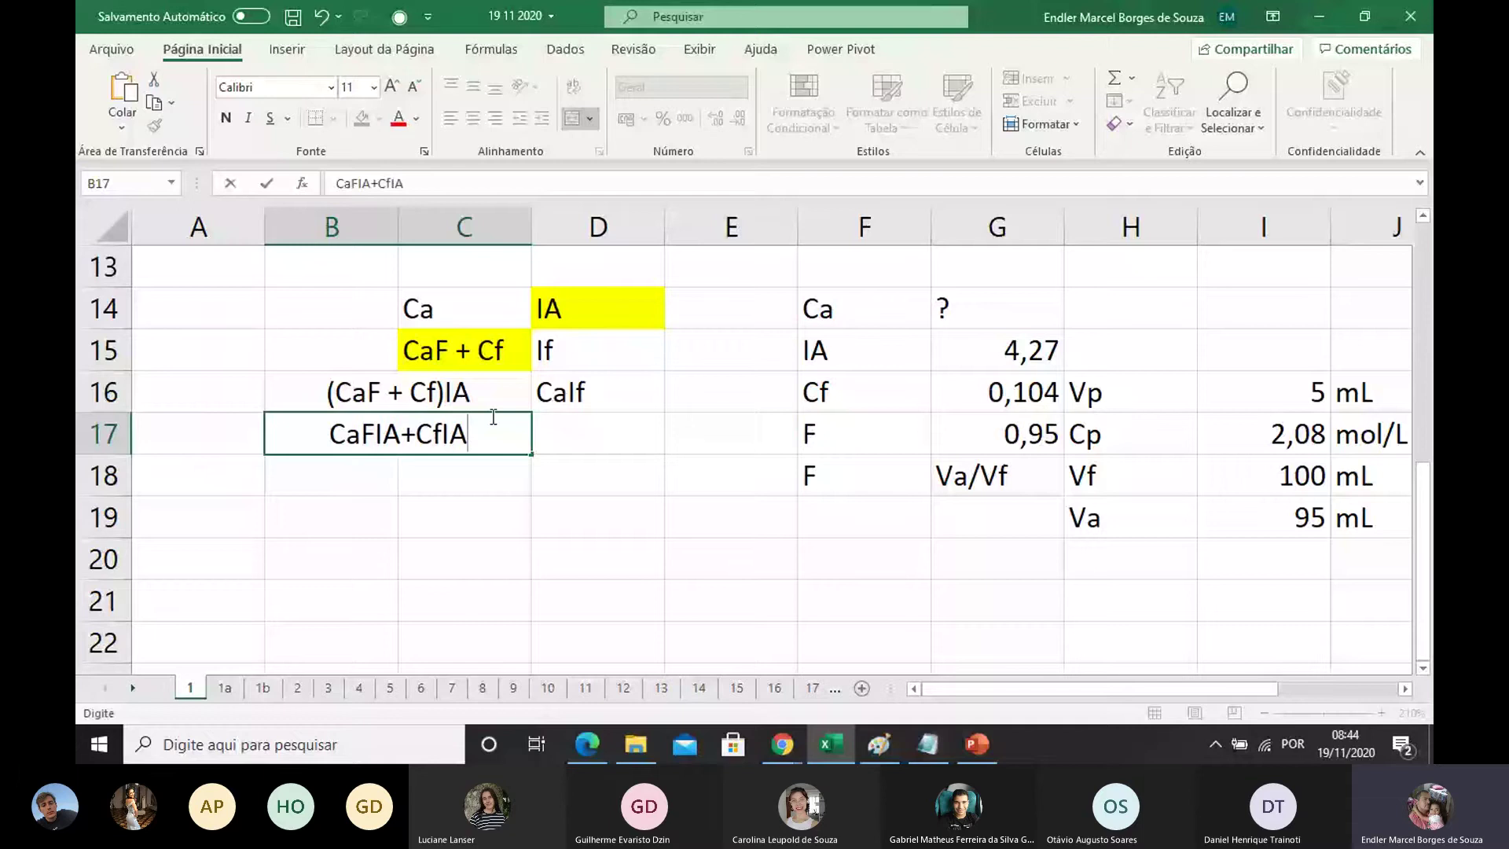
click(573, 515)
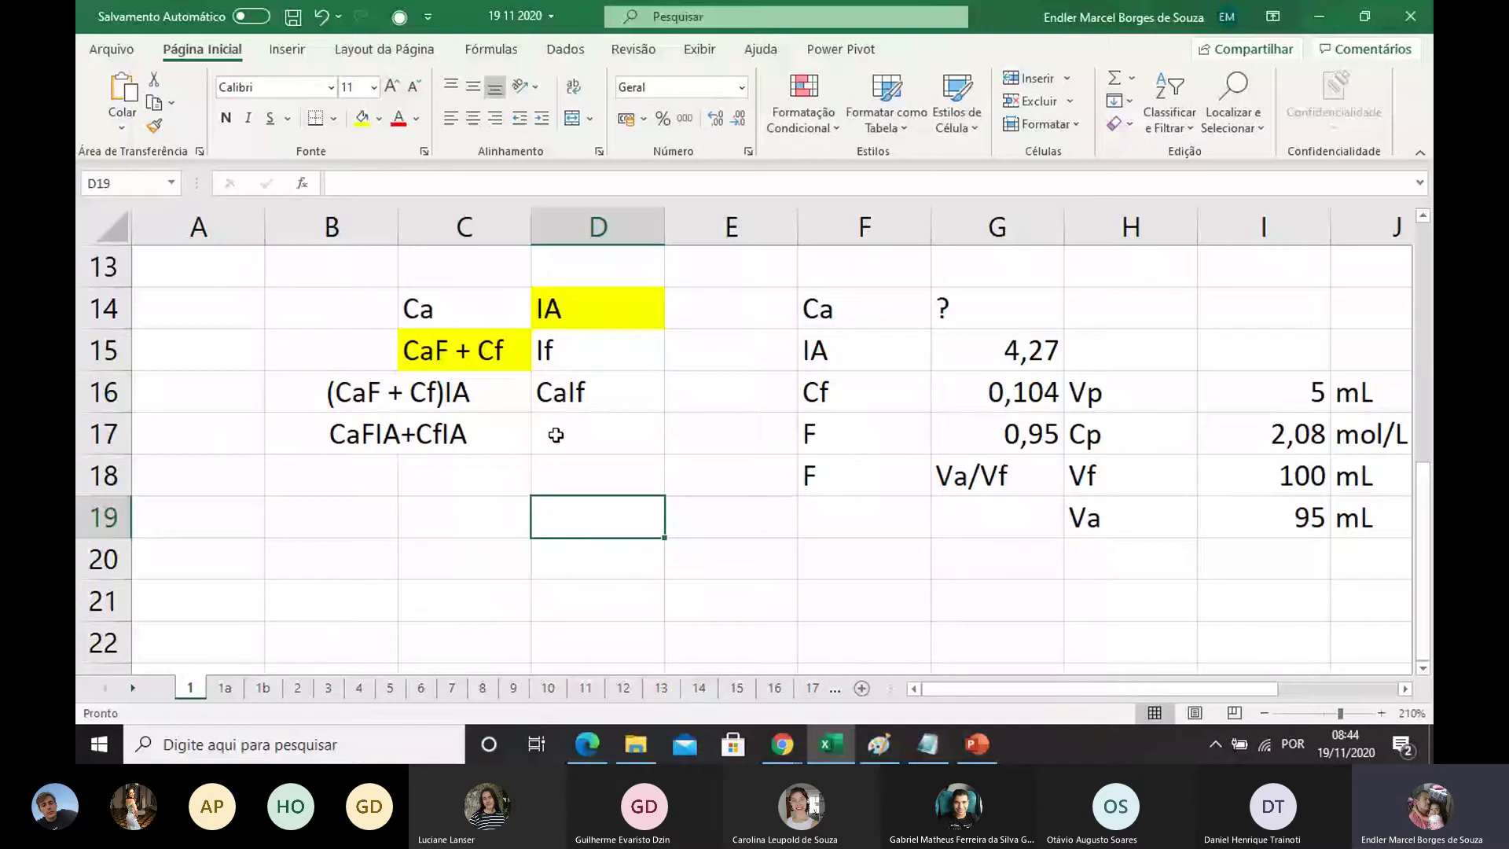
Step: Repeat CaIf in D17 as the other side of the expanded equation
click(556, 435)
text(Ca)
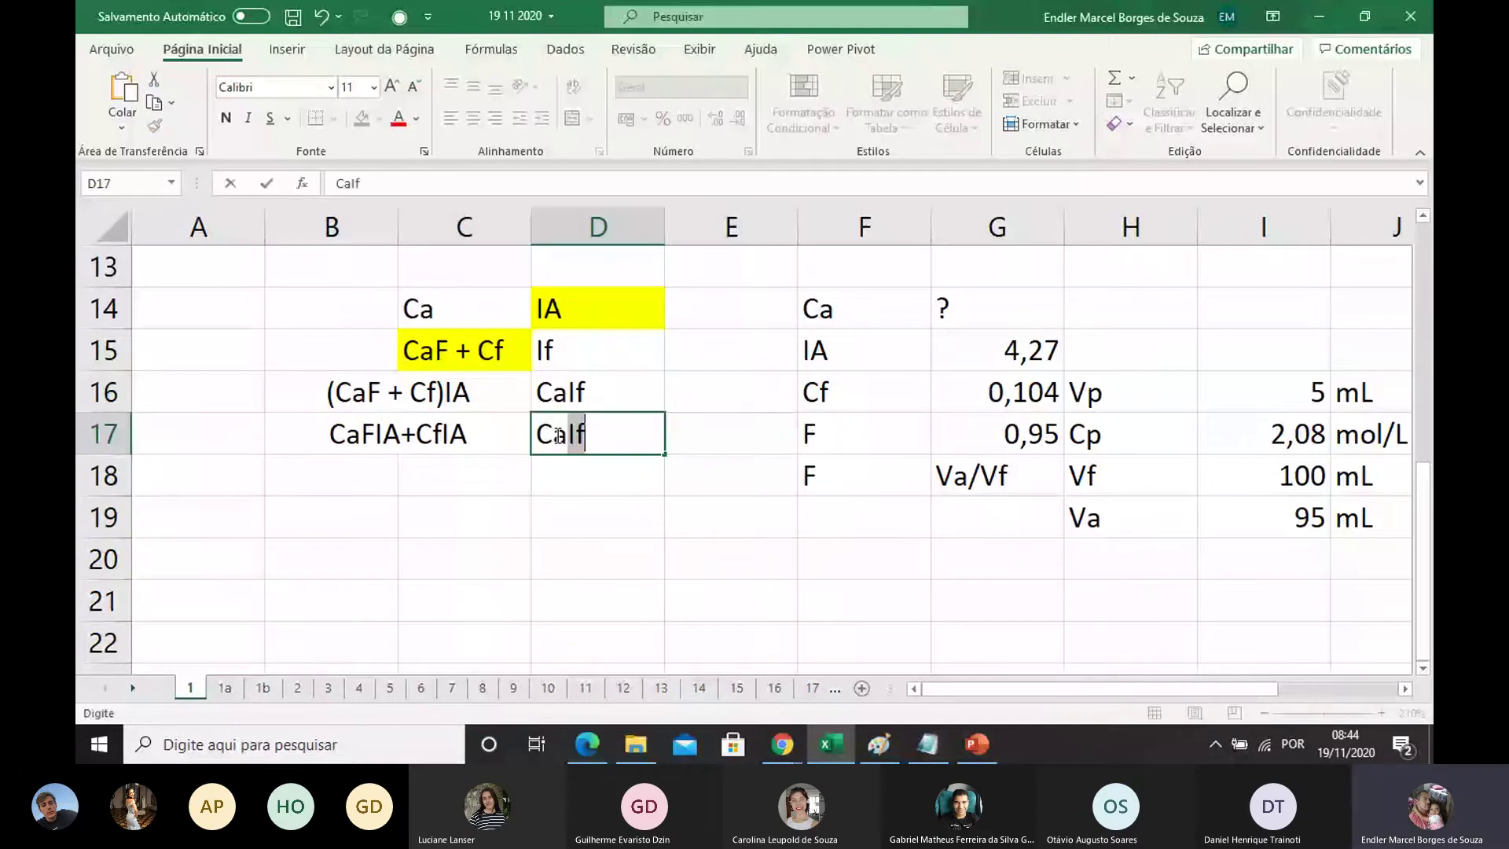
text(If)
click(540, 485)
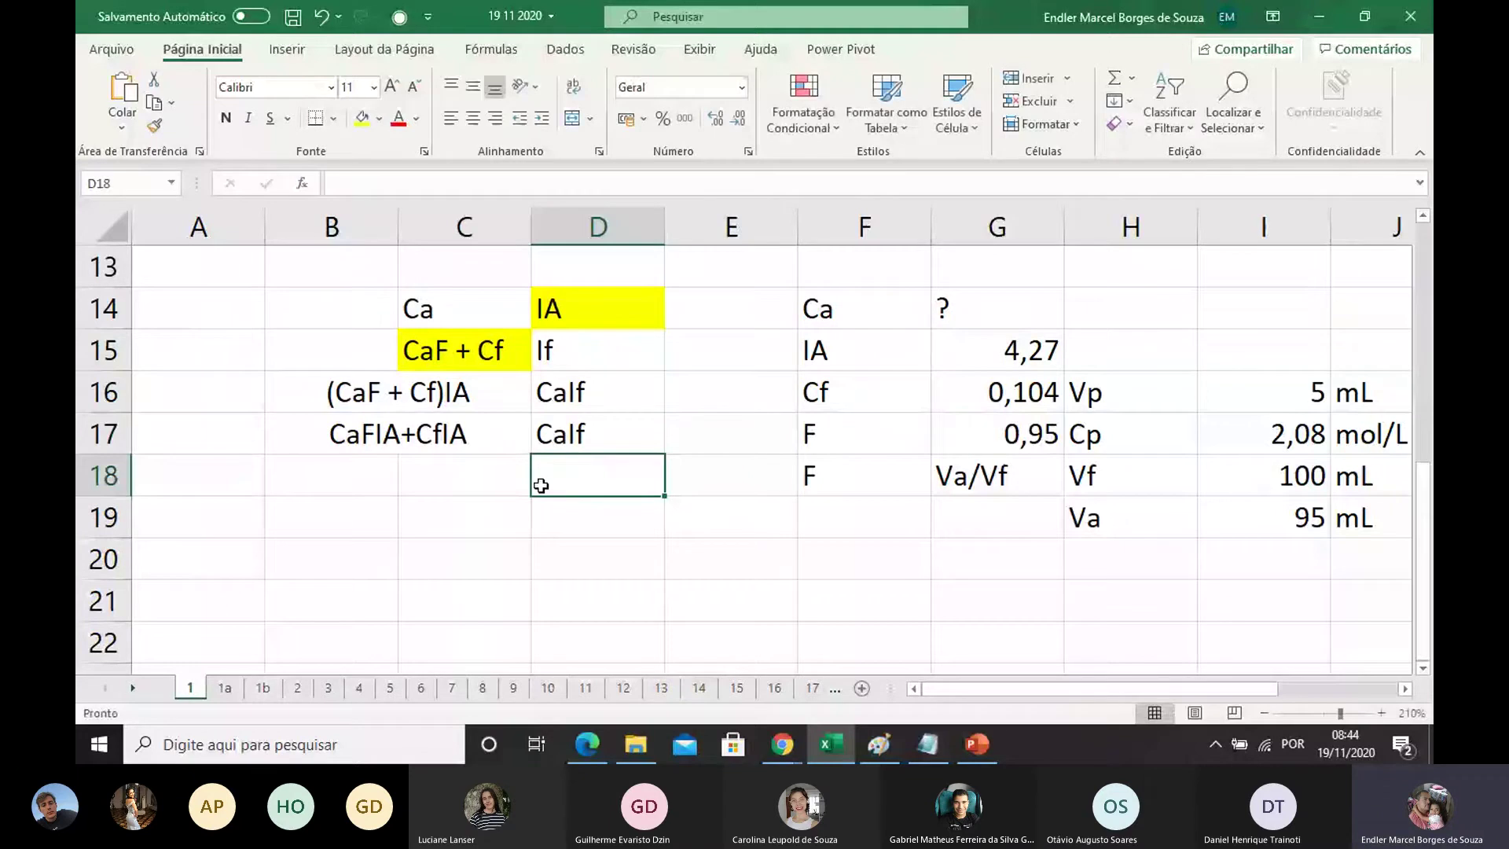
Step: Compare the factored equation in row 16 with its expanded form in row 17, checking which terms contain Ca
click(478, 393)
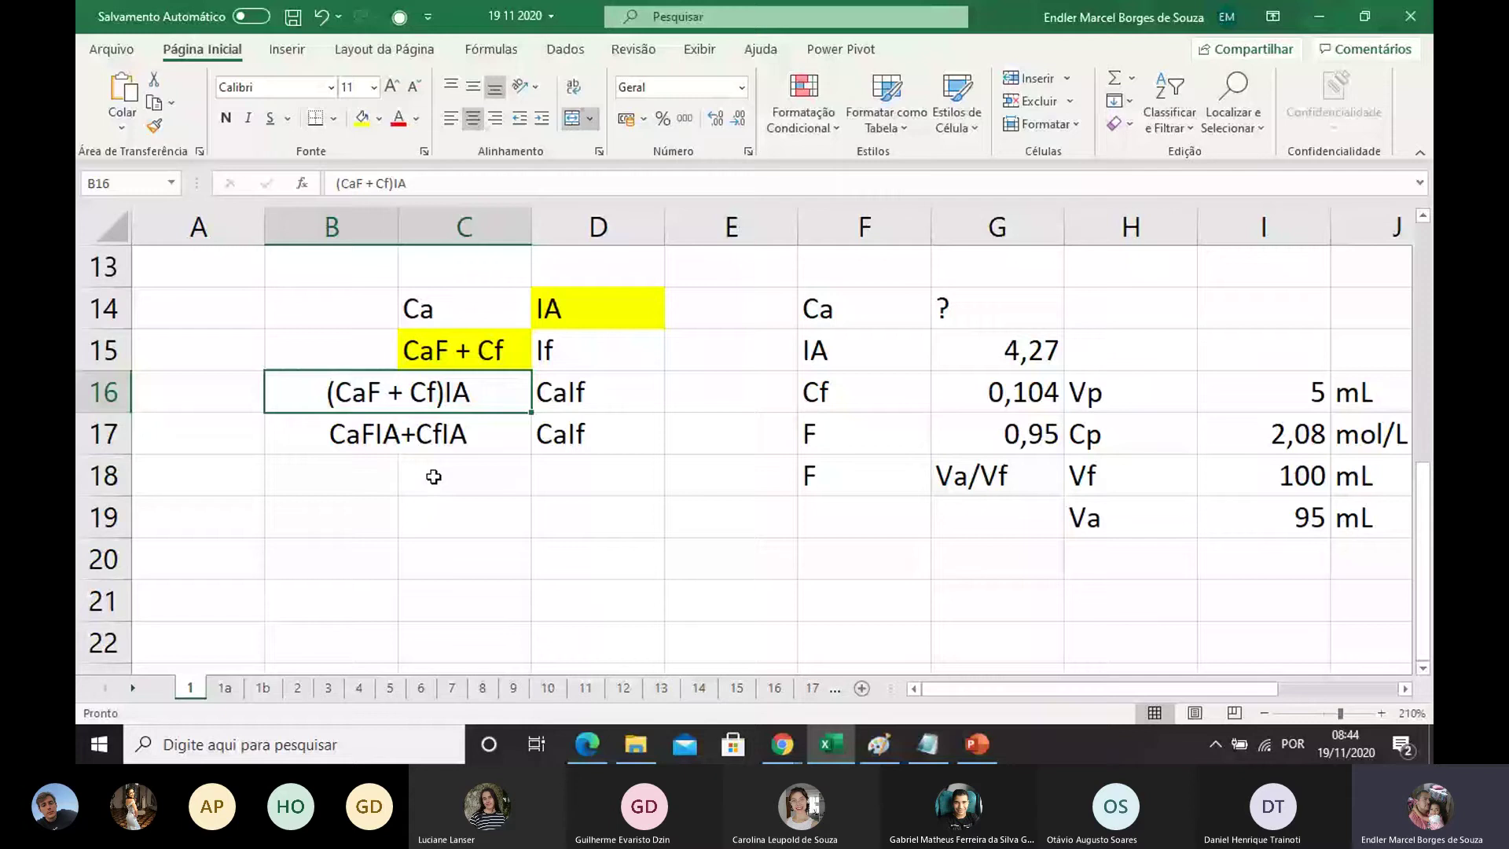
click(441, 442)
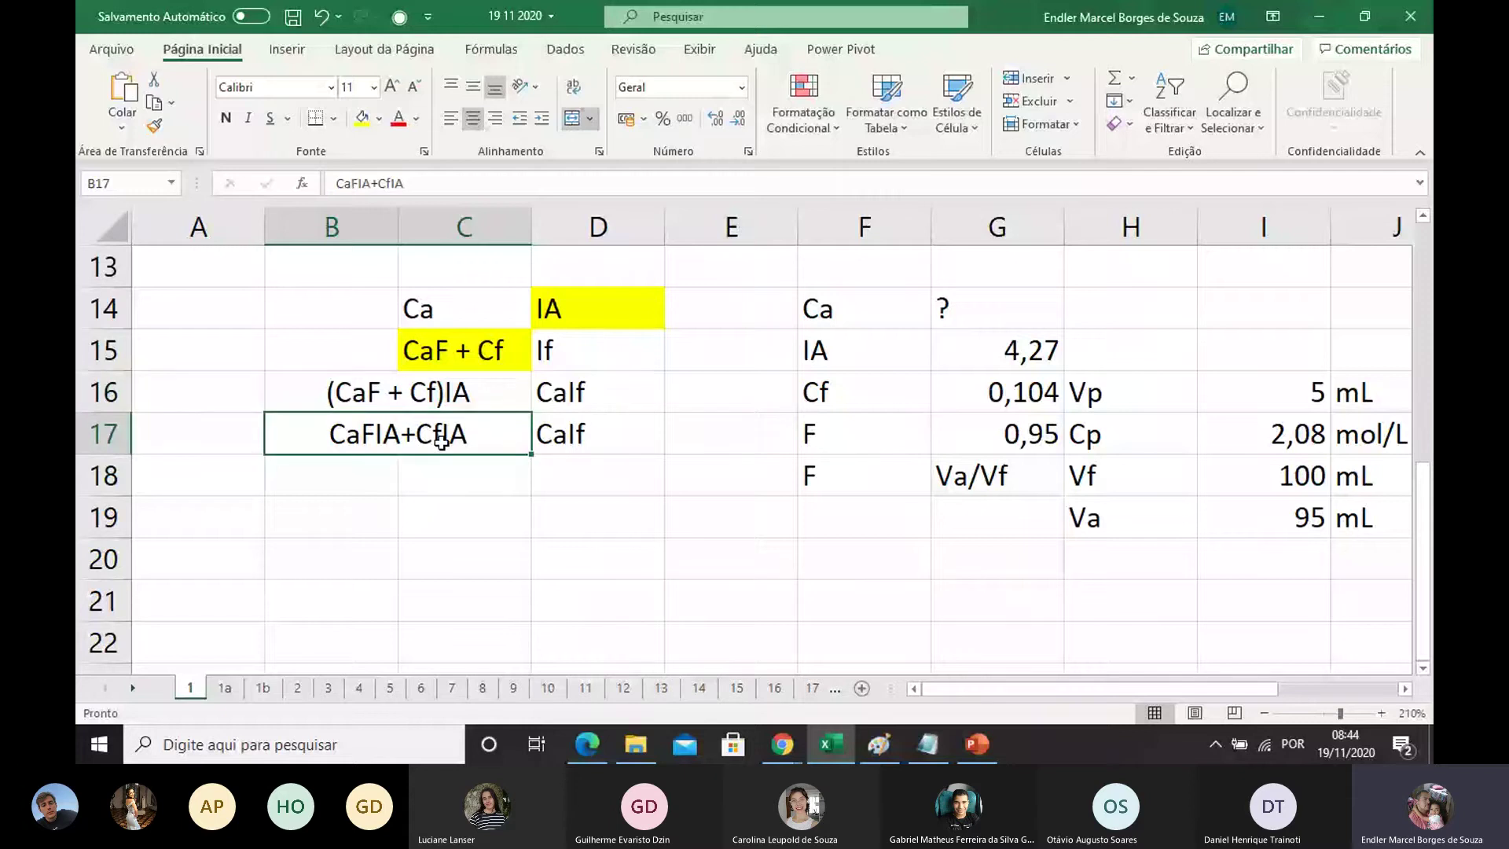
click(600, 444)
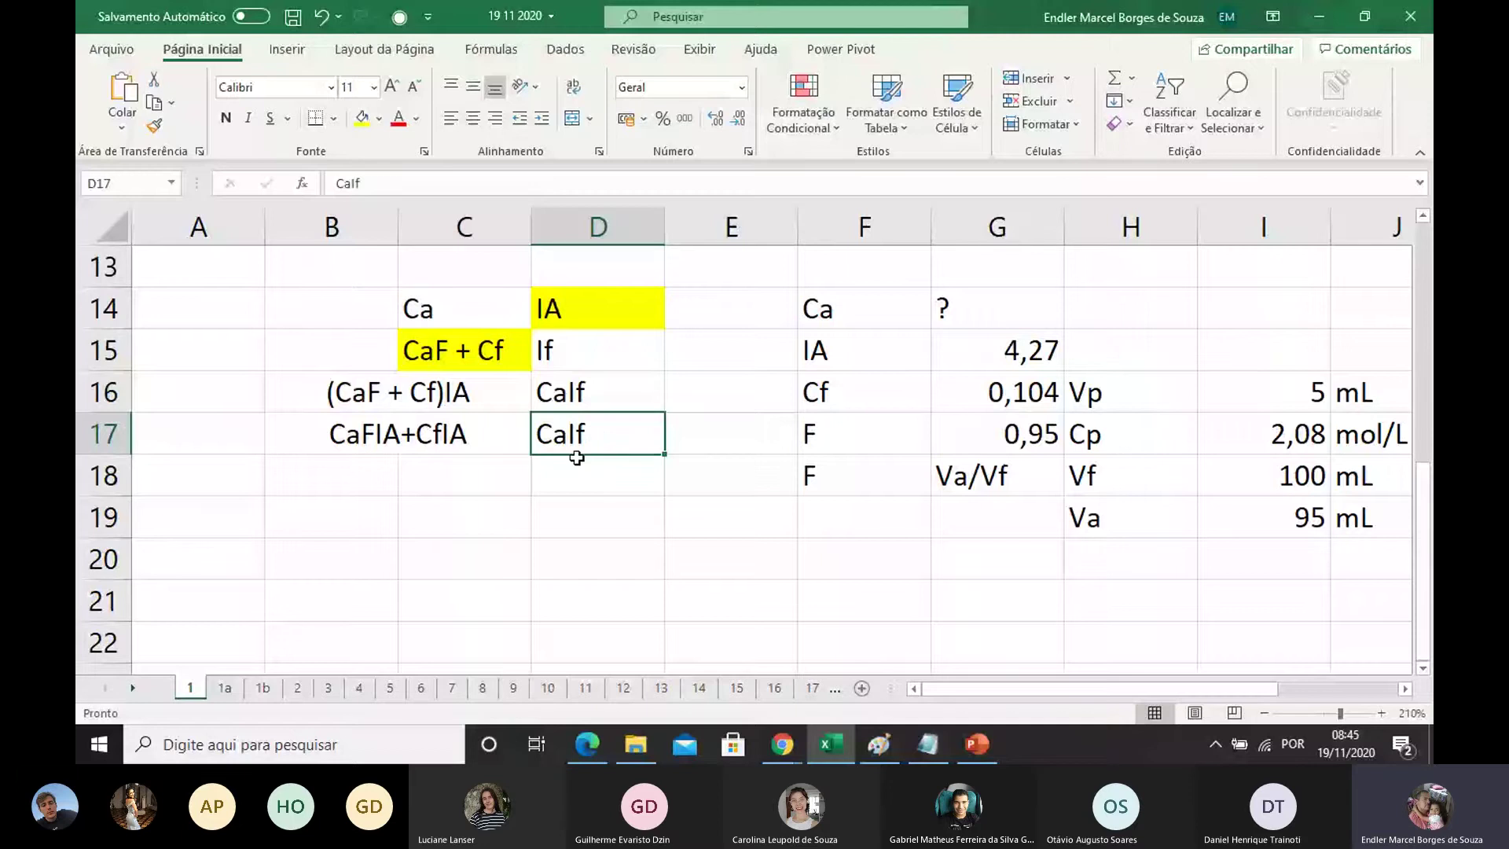
click(492, 431)
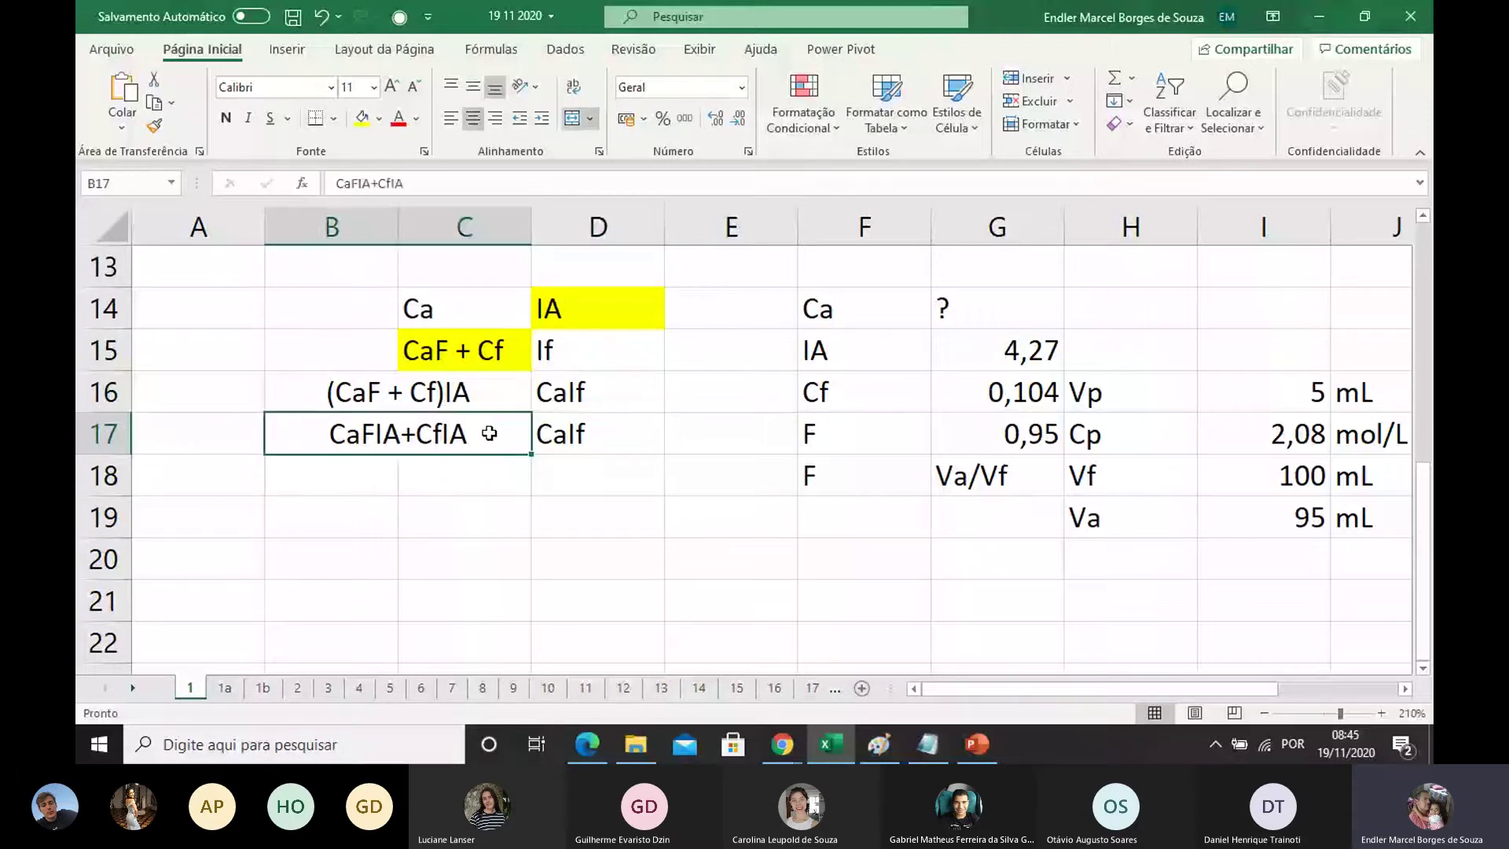
click(585, 428)
click(401, 430)
key(Right)
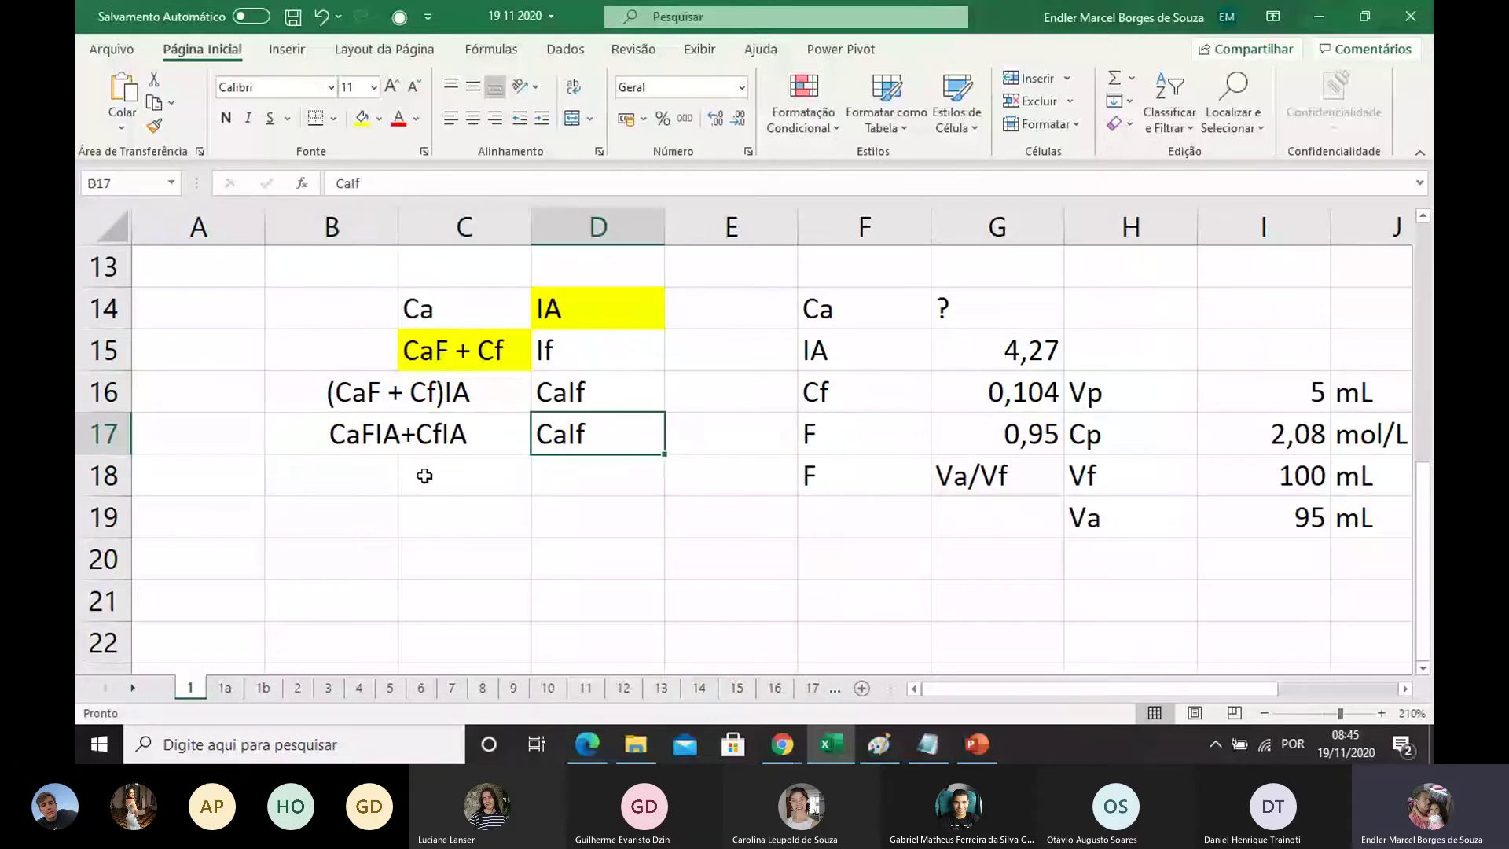
Step: Merge and center B18:C18 and enter CaFIA-CaIf there, gathering the terms that contain Ca on one side
drag(369, 475, 456, 475)
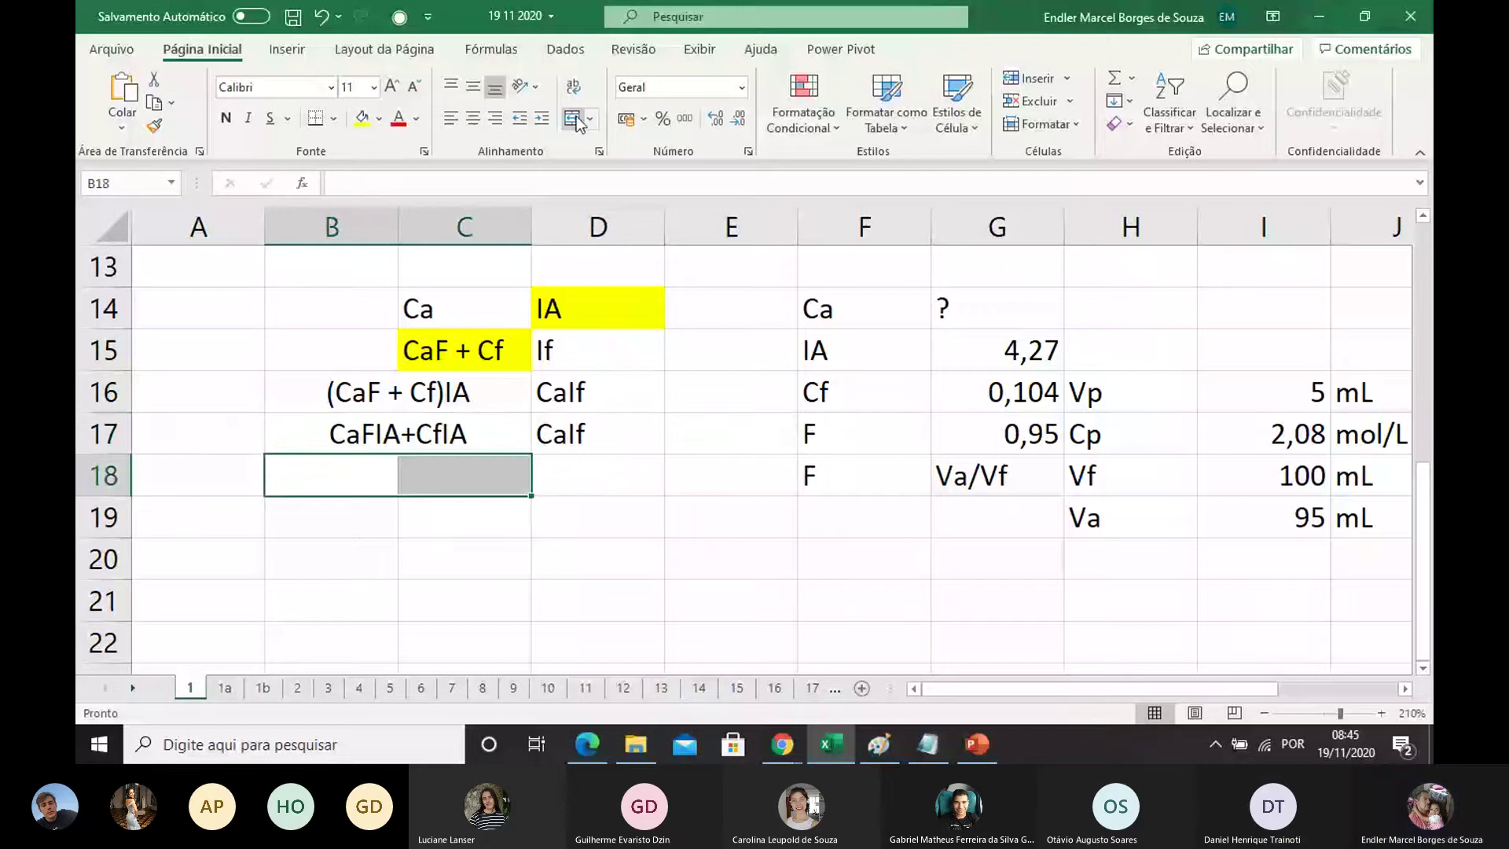
click(573, 118)
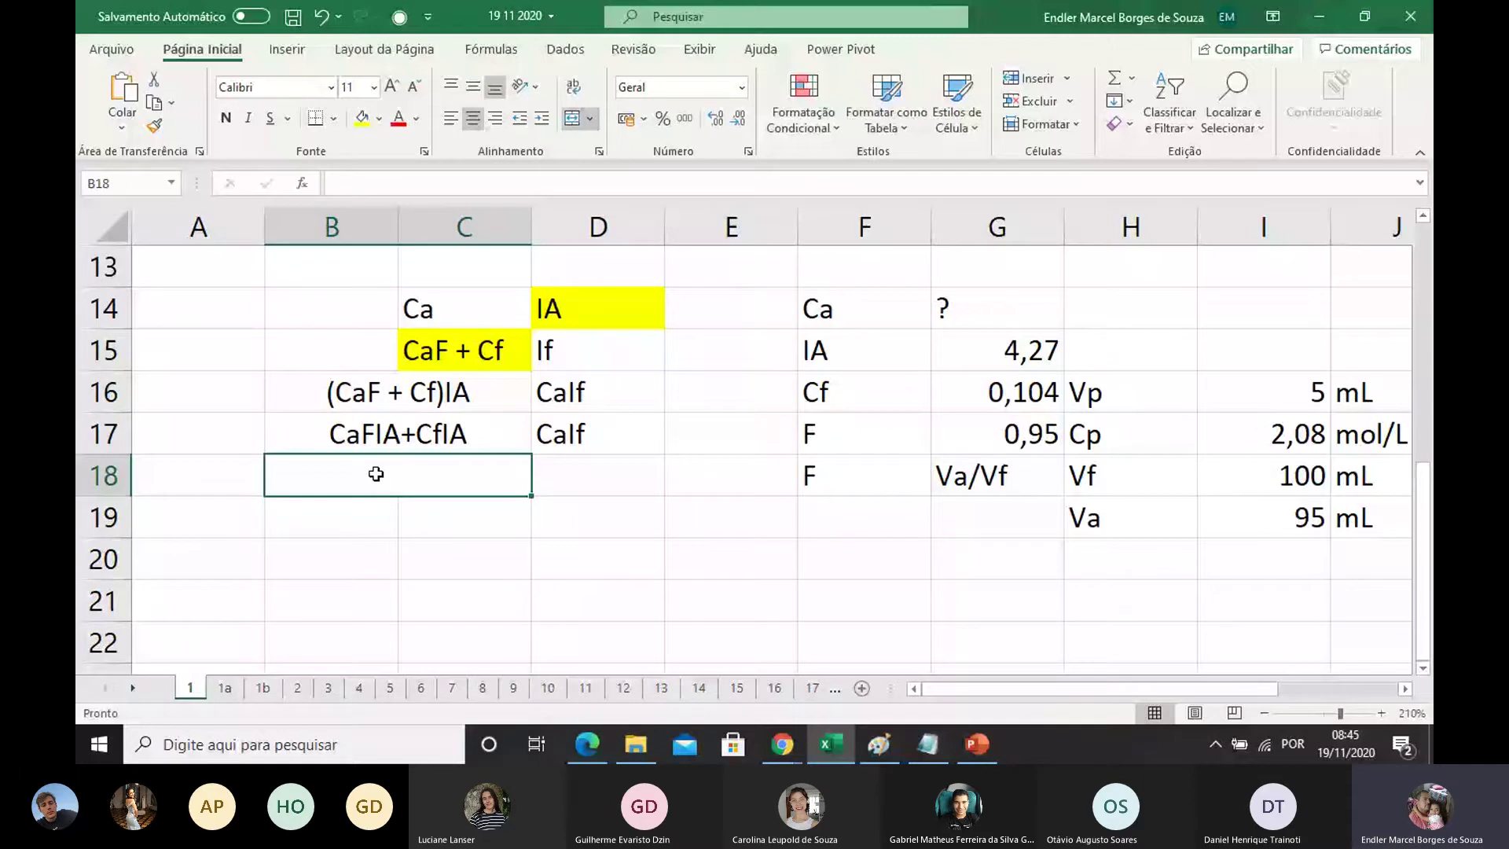
text(CaFIA)
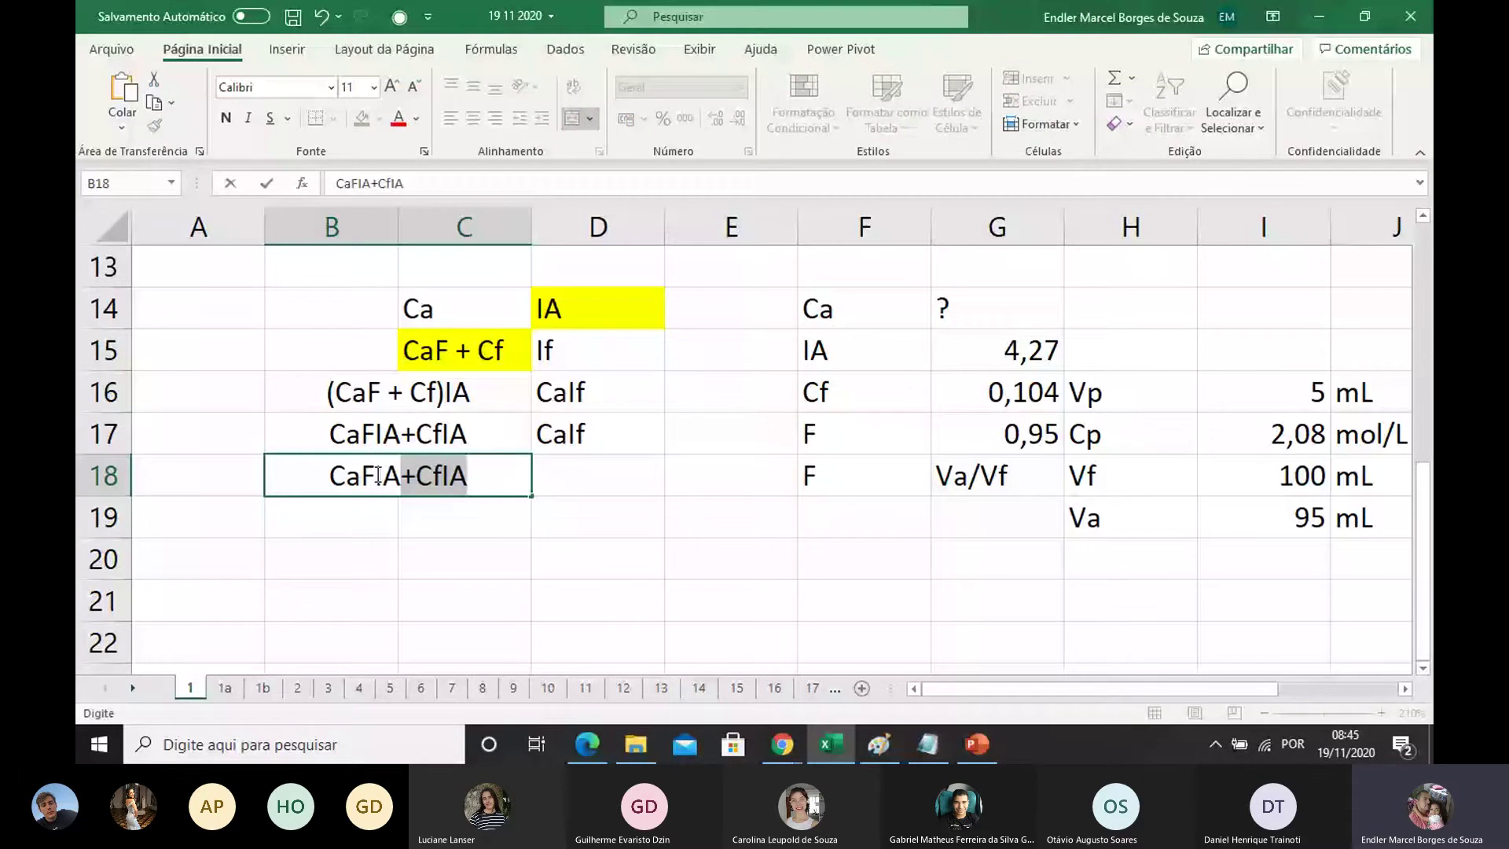
key(Delete)
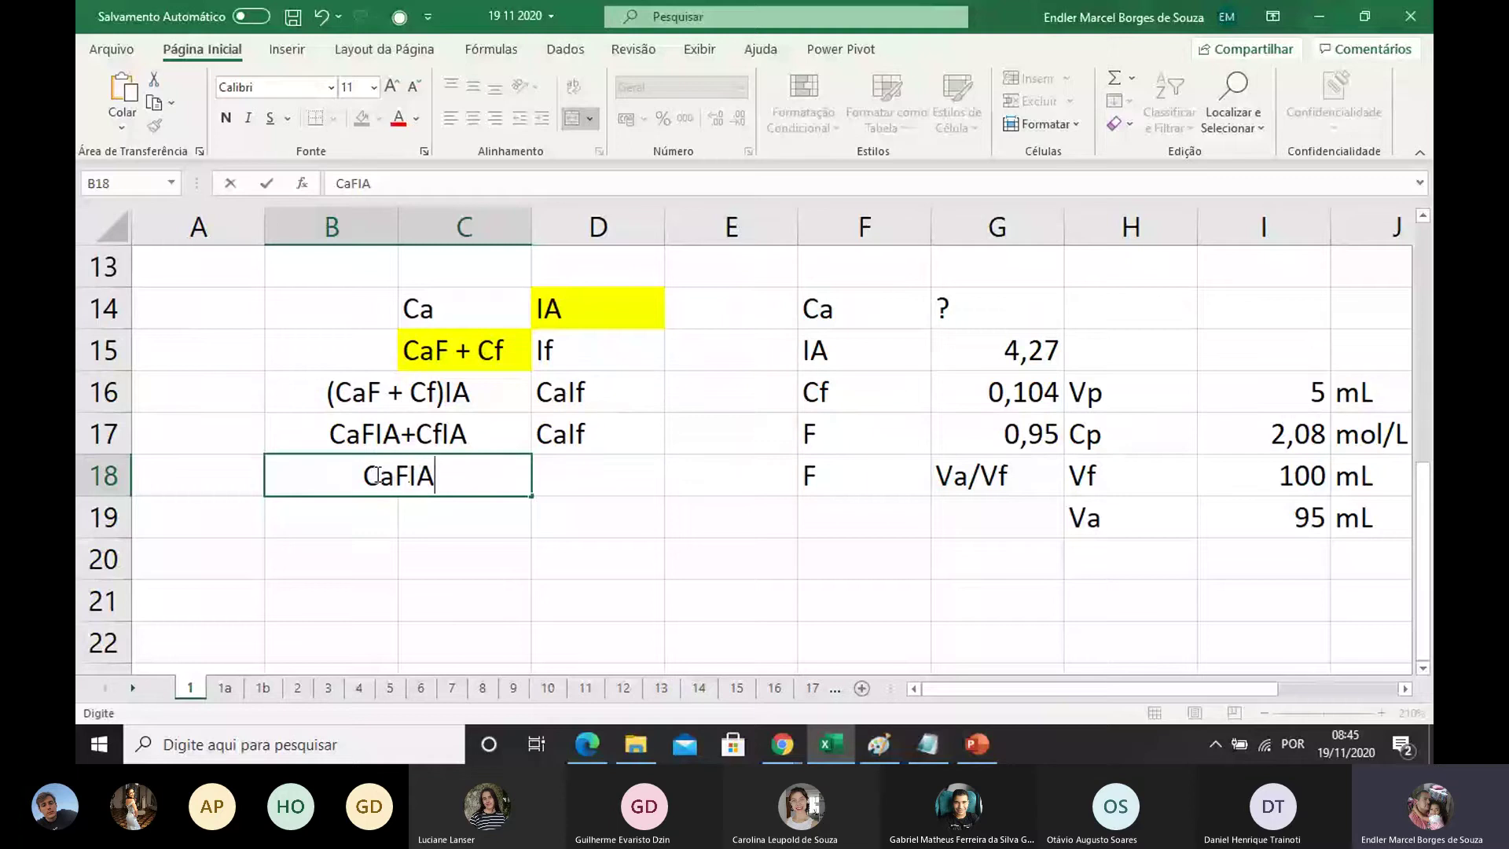
text(-)
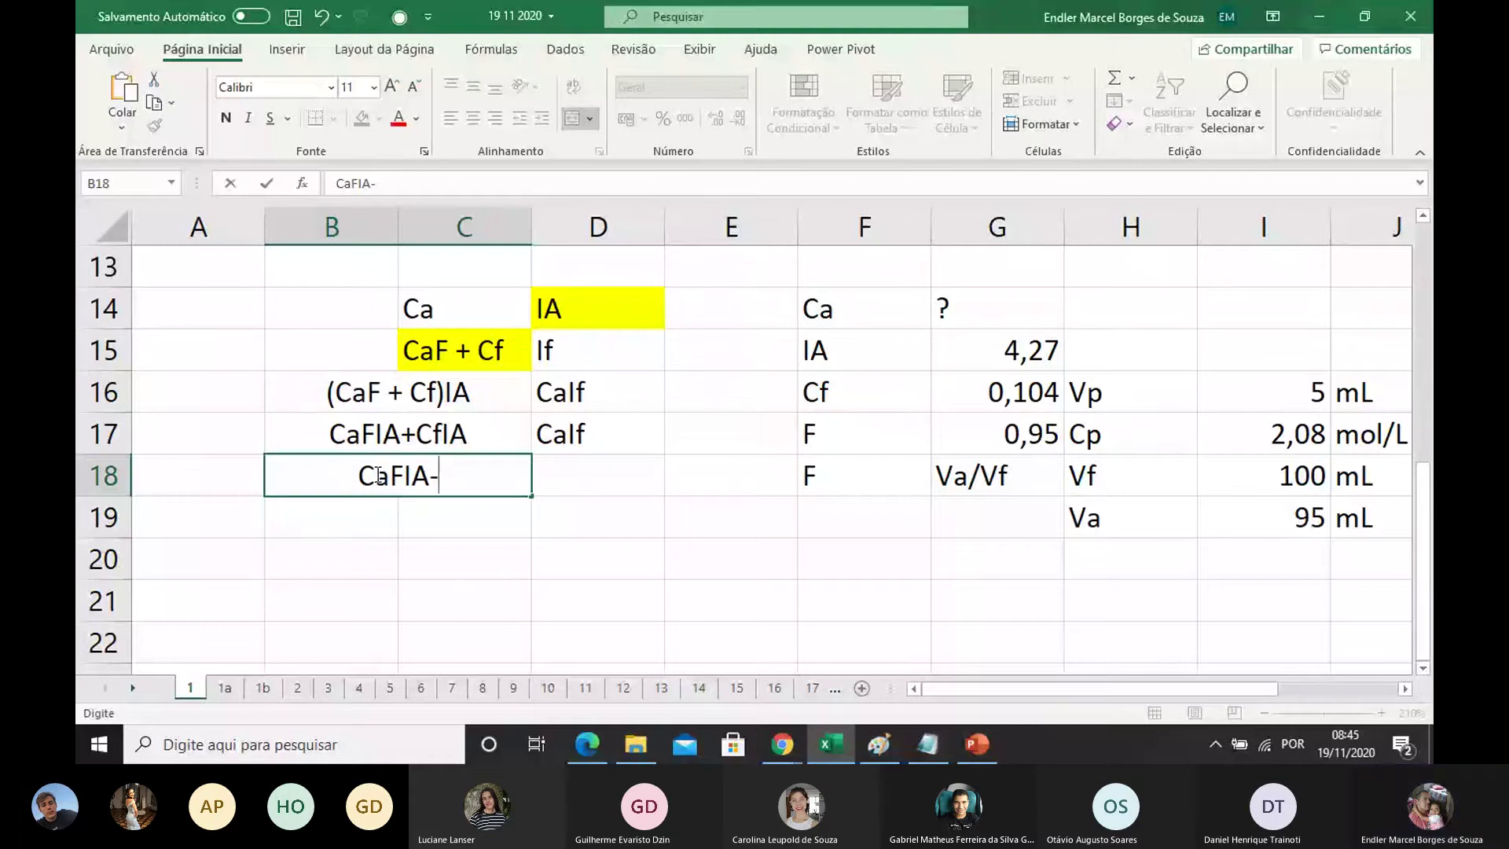
text(C)
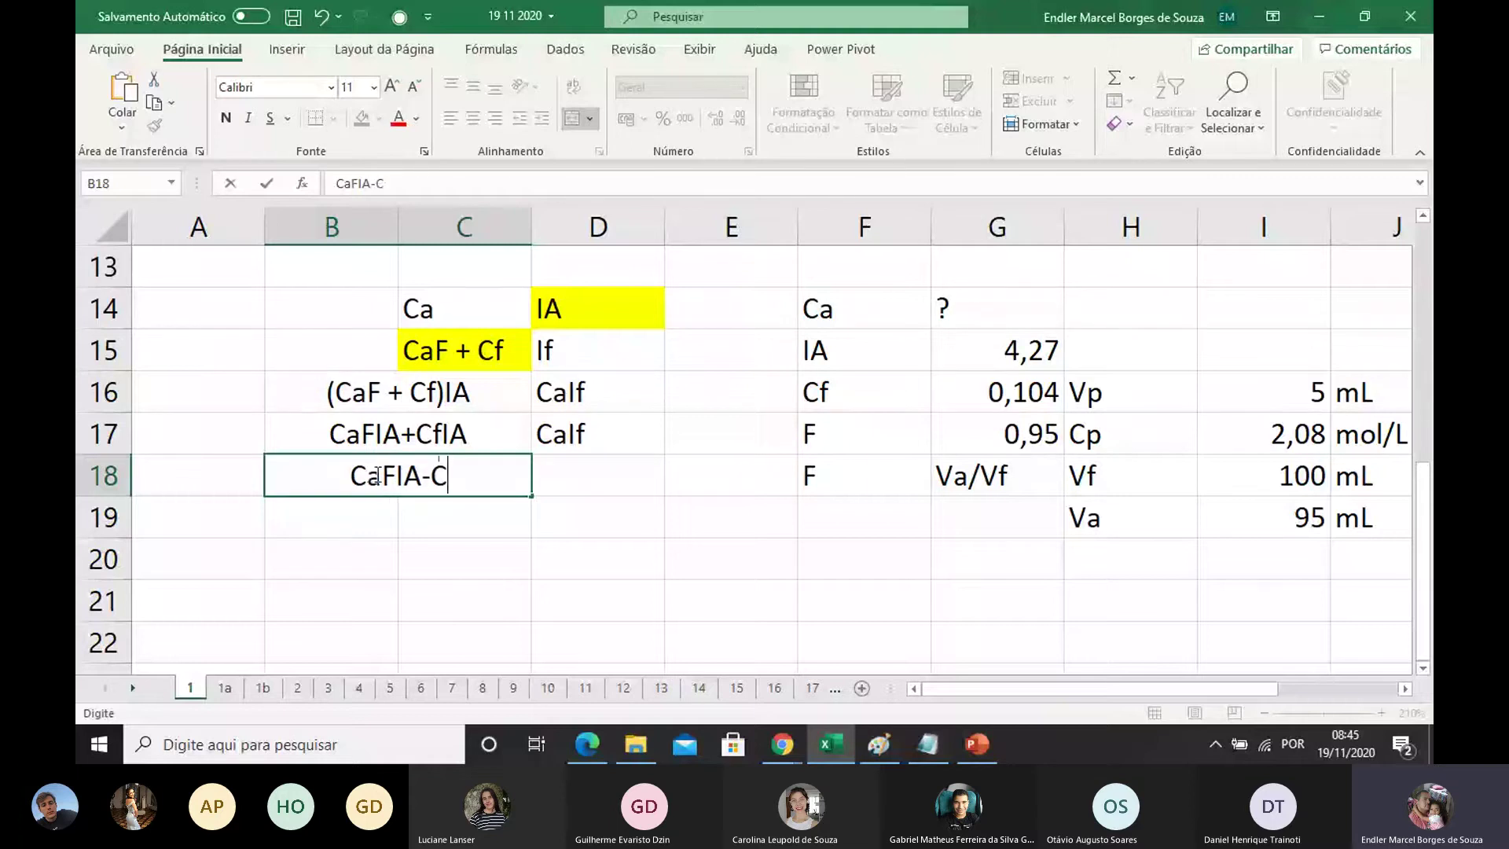
text(aIF)
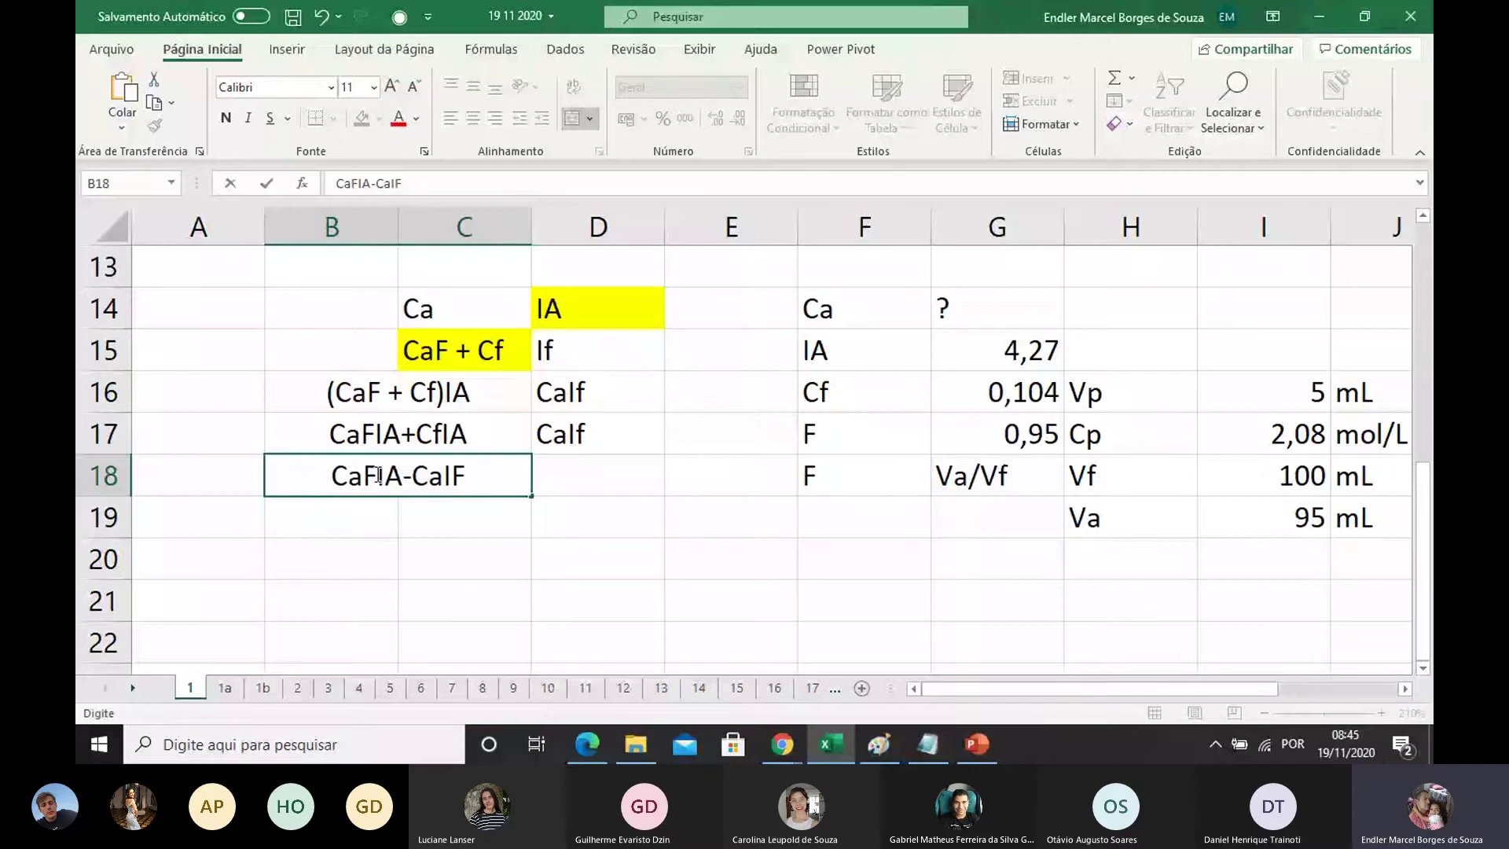
key(BackSpace)
text(f)
click(499, 539)
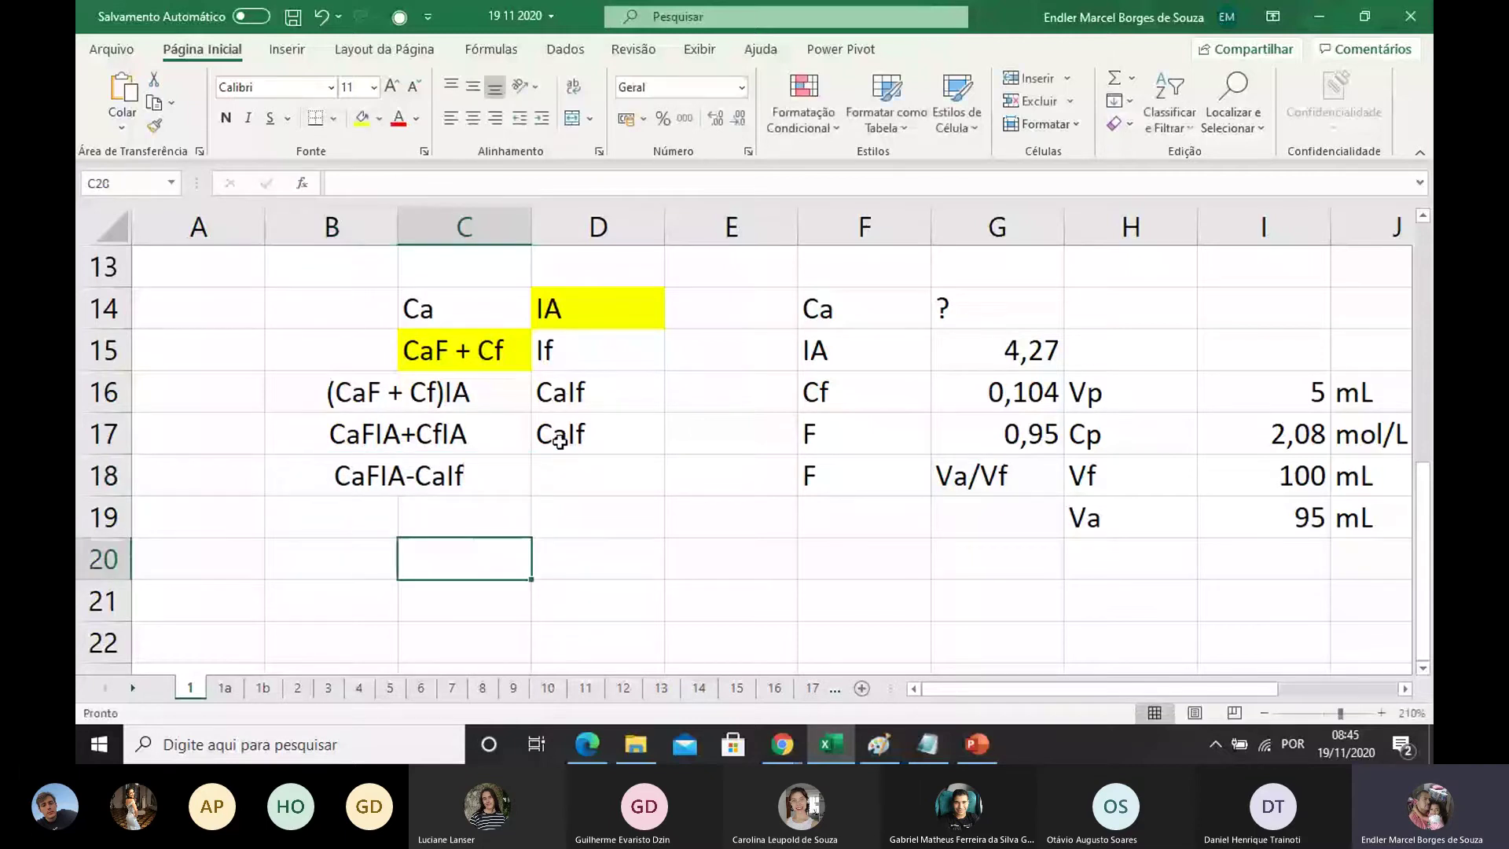
Step: Enter CfIA in D18 as the term moved to the other side of the equation
click(423, 425)
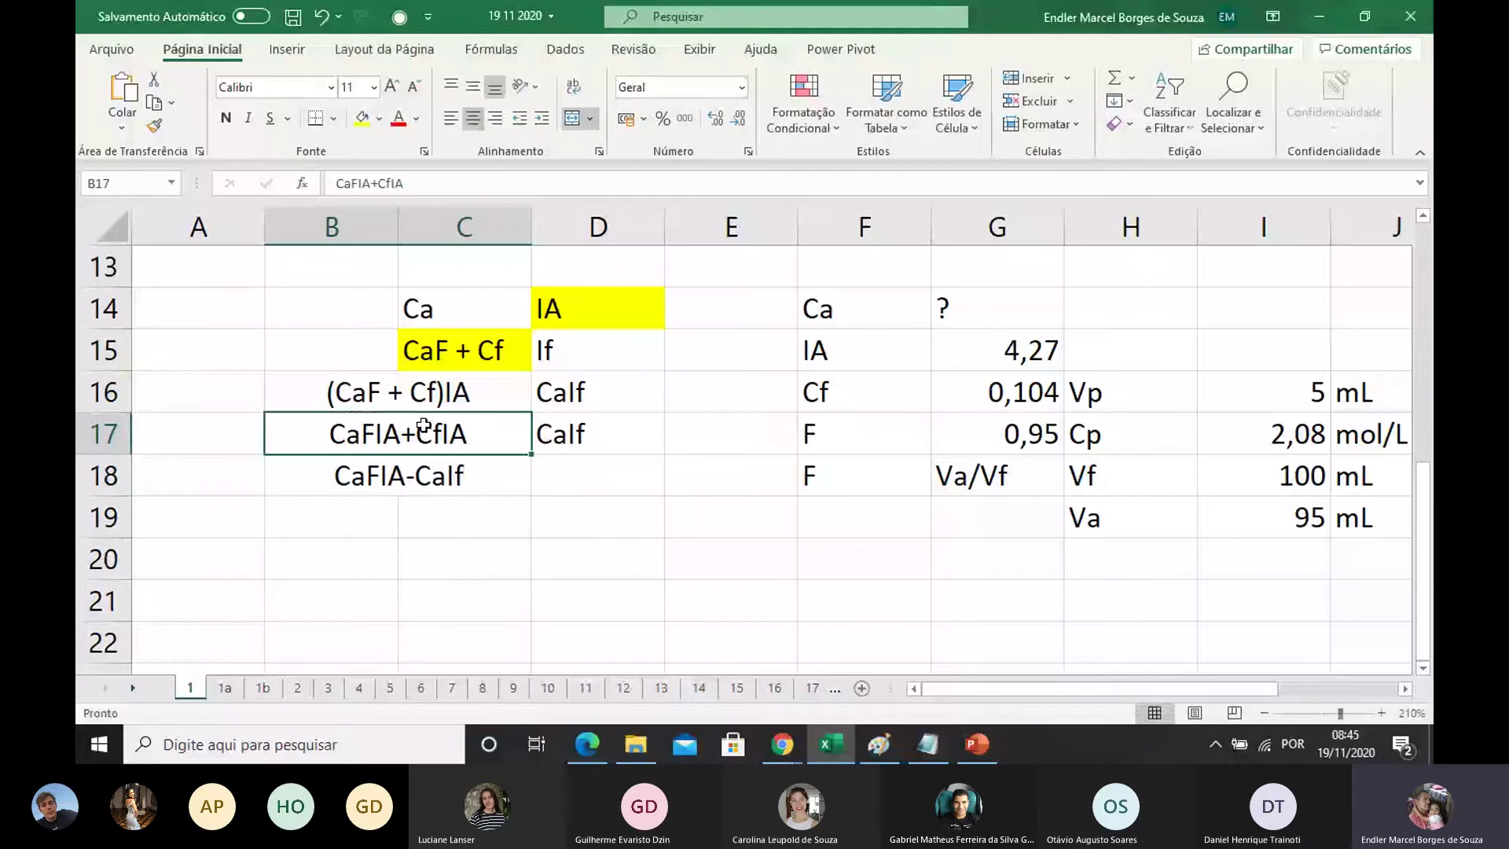
click(558, 481)
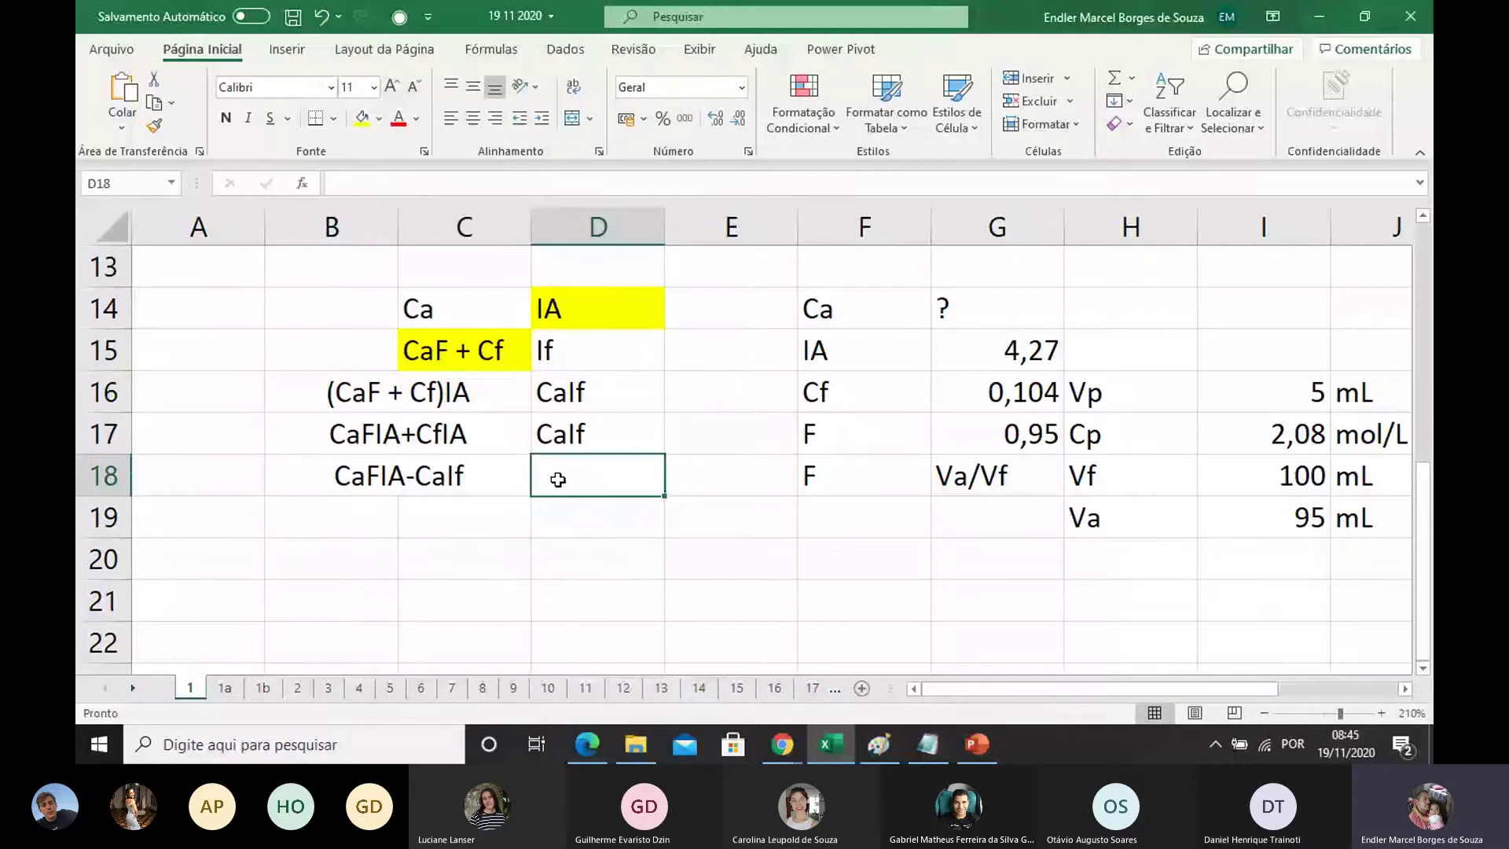
key(Left)
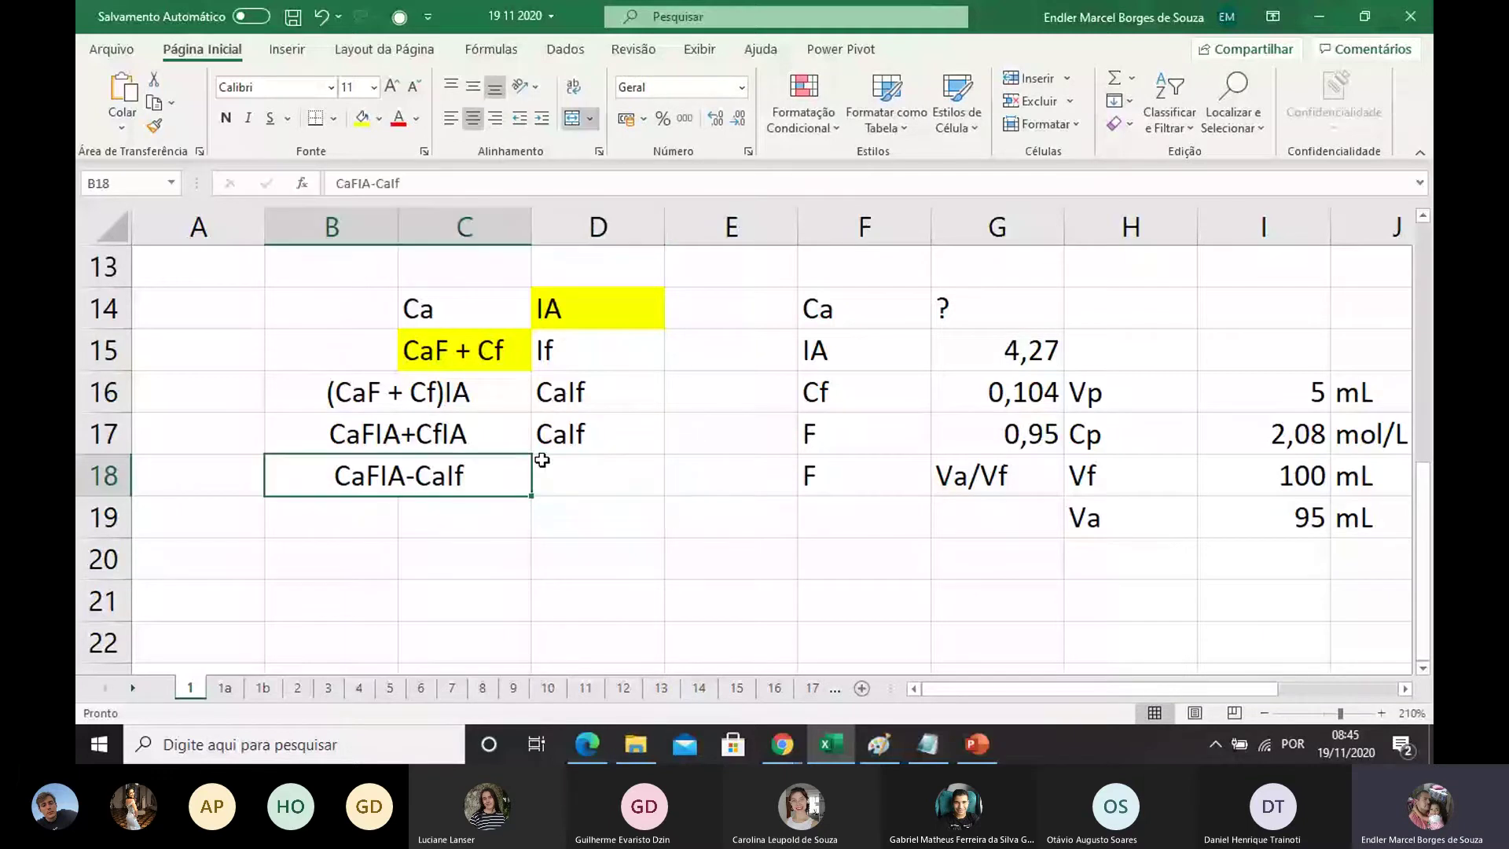
key(Right)
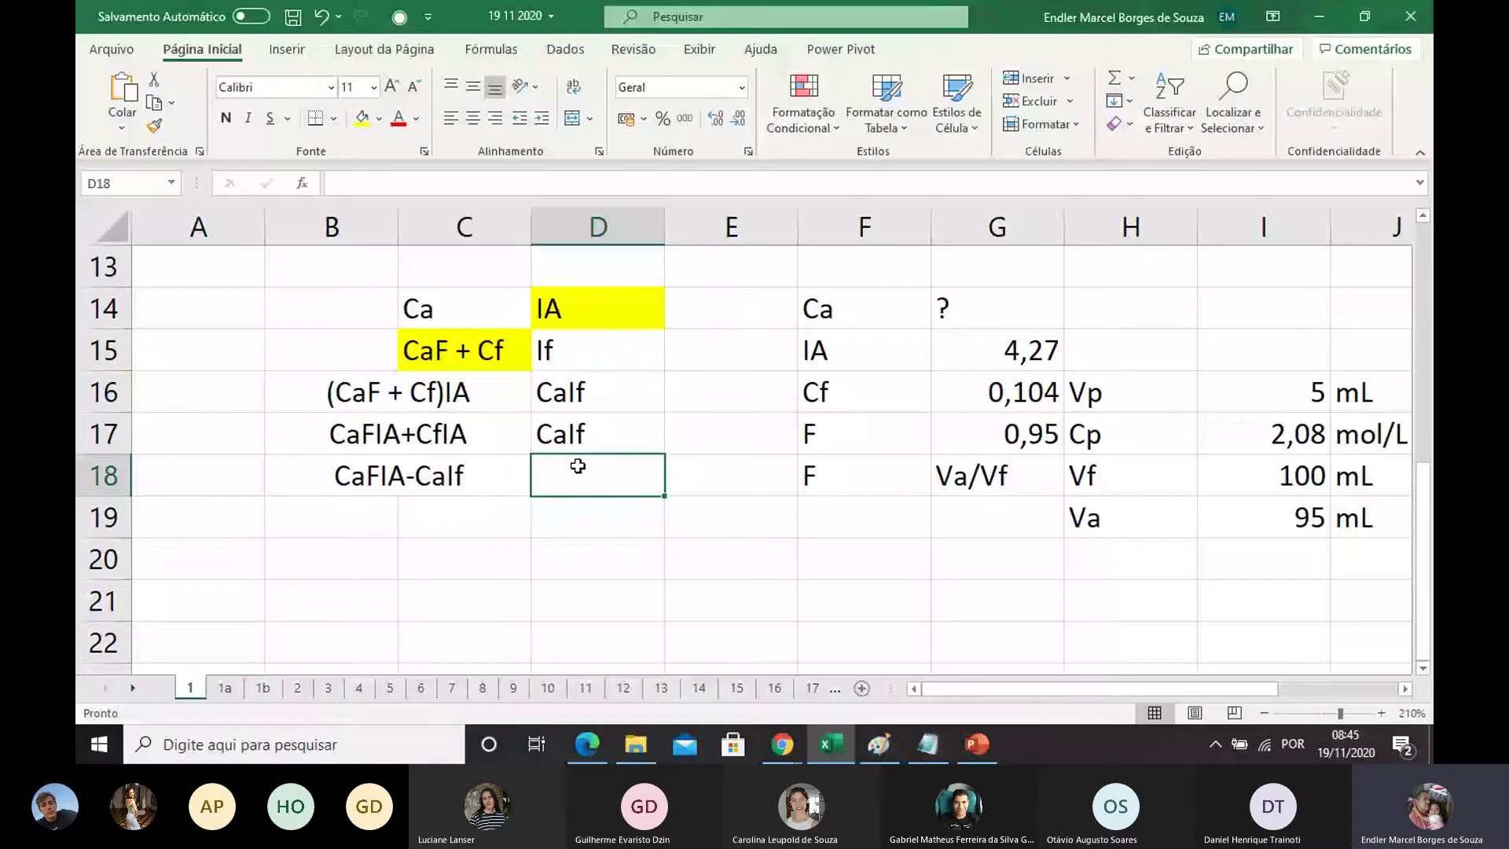
text(Cf)
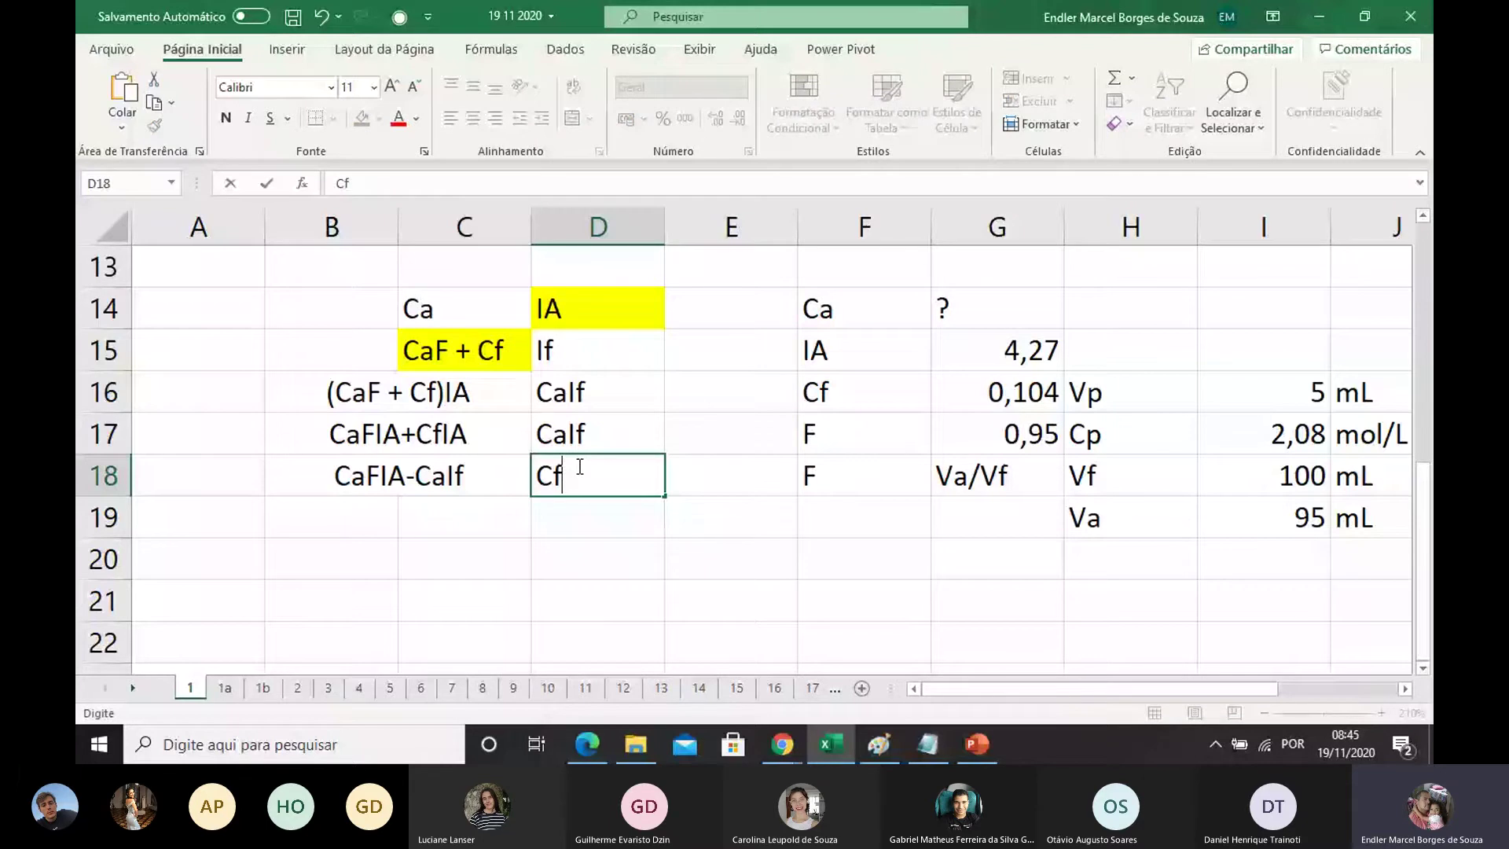
text(IA)
key(Return)
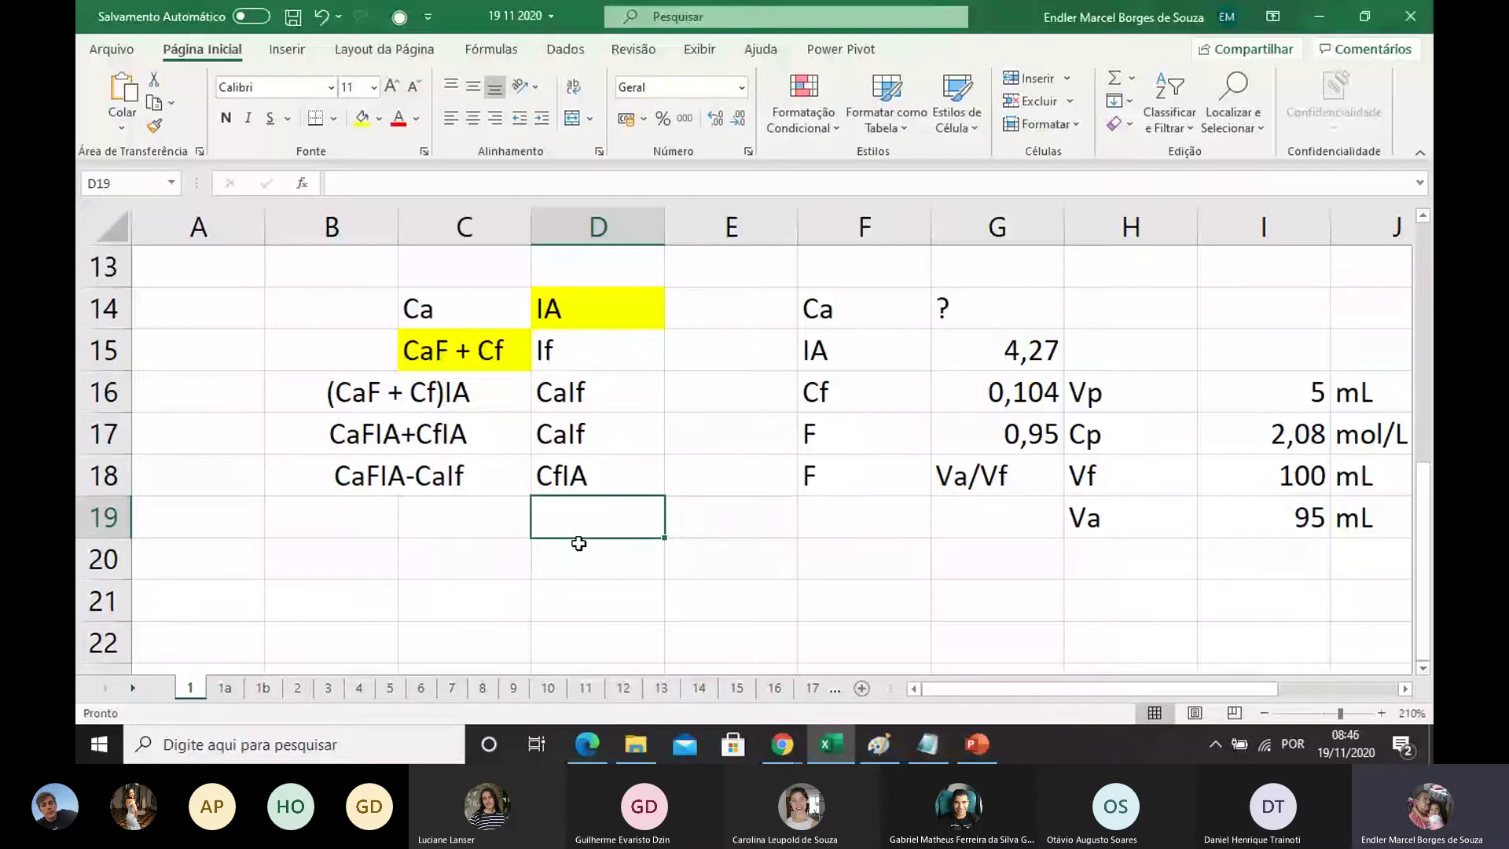
Step: Make the moved term in D18 negative by changing it to the text .-CfIA, with a leading period
key(Up)
key(Up)
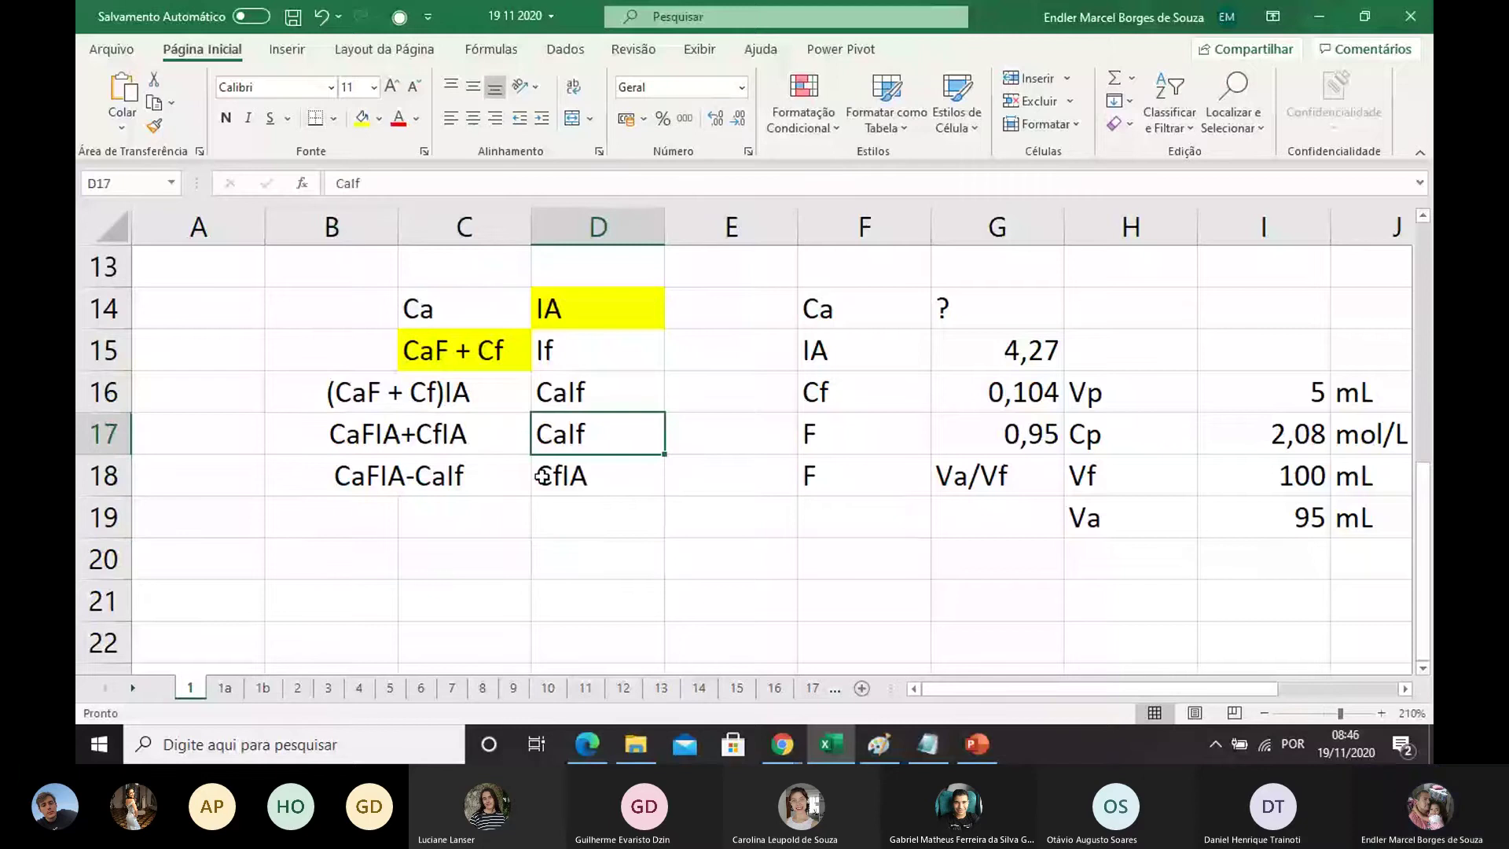
click(542, 476)
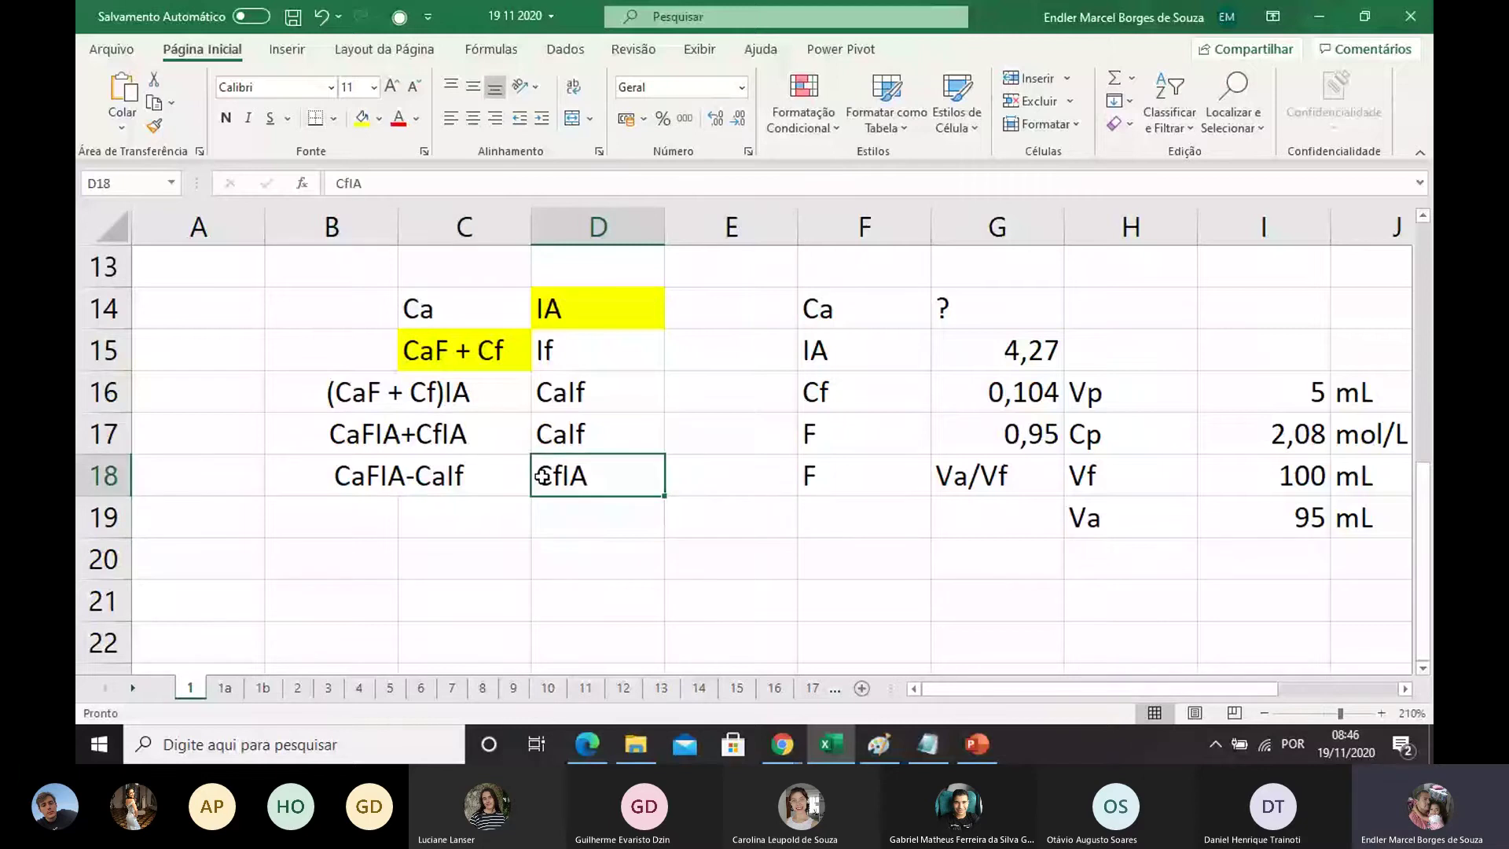
double_click(542, 476)
text(-)
click(512, 533)
key(BackSpace)
key(BackSpace)
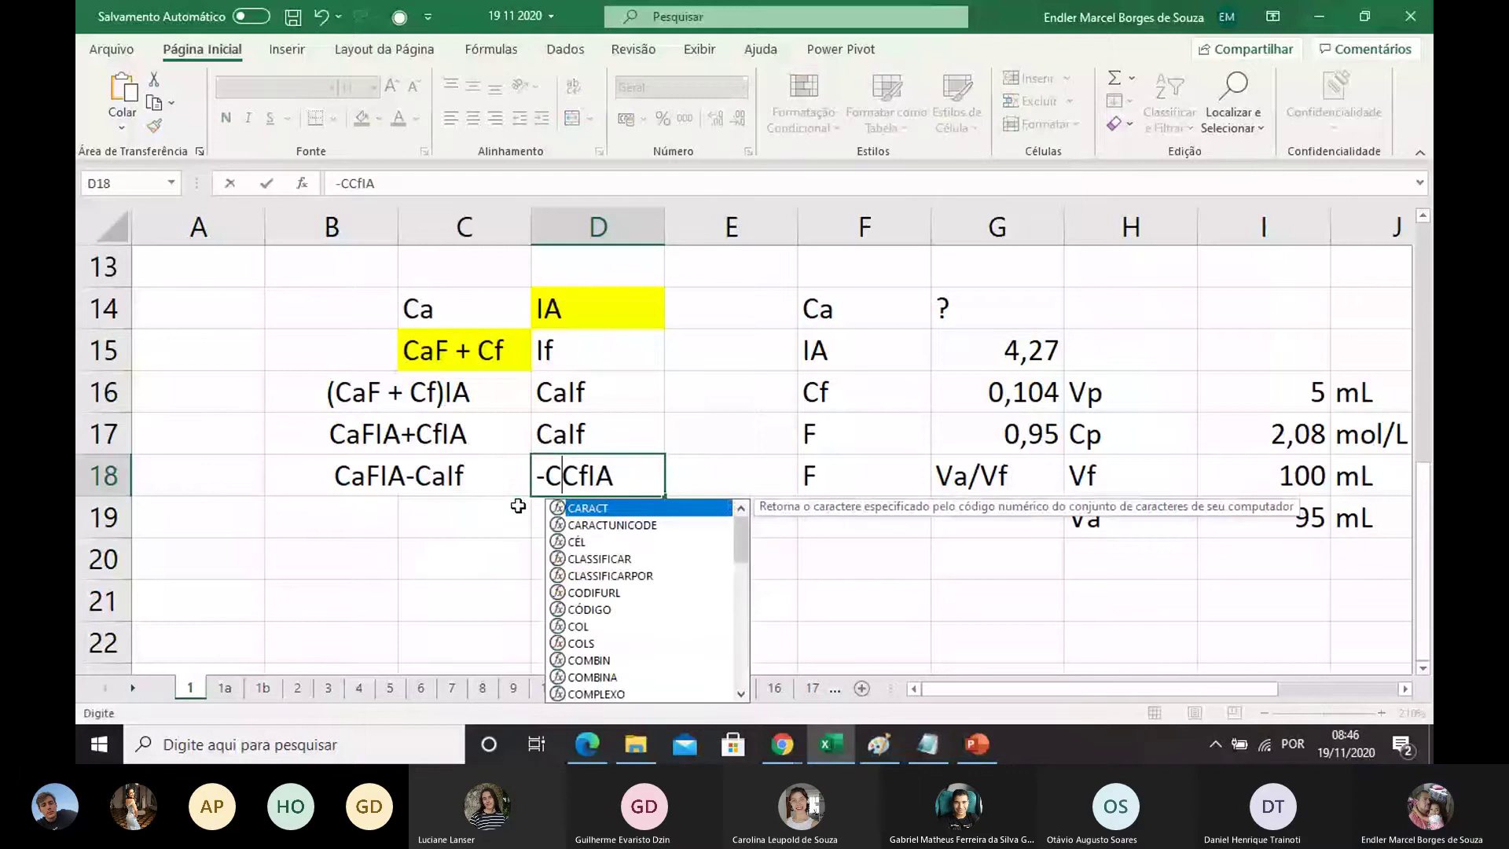
key(BackSpace)
key(Home)
text(.)
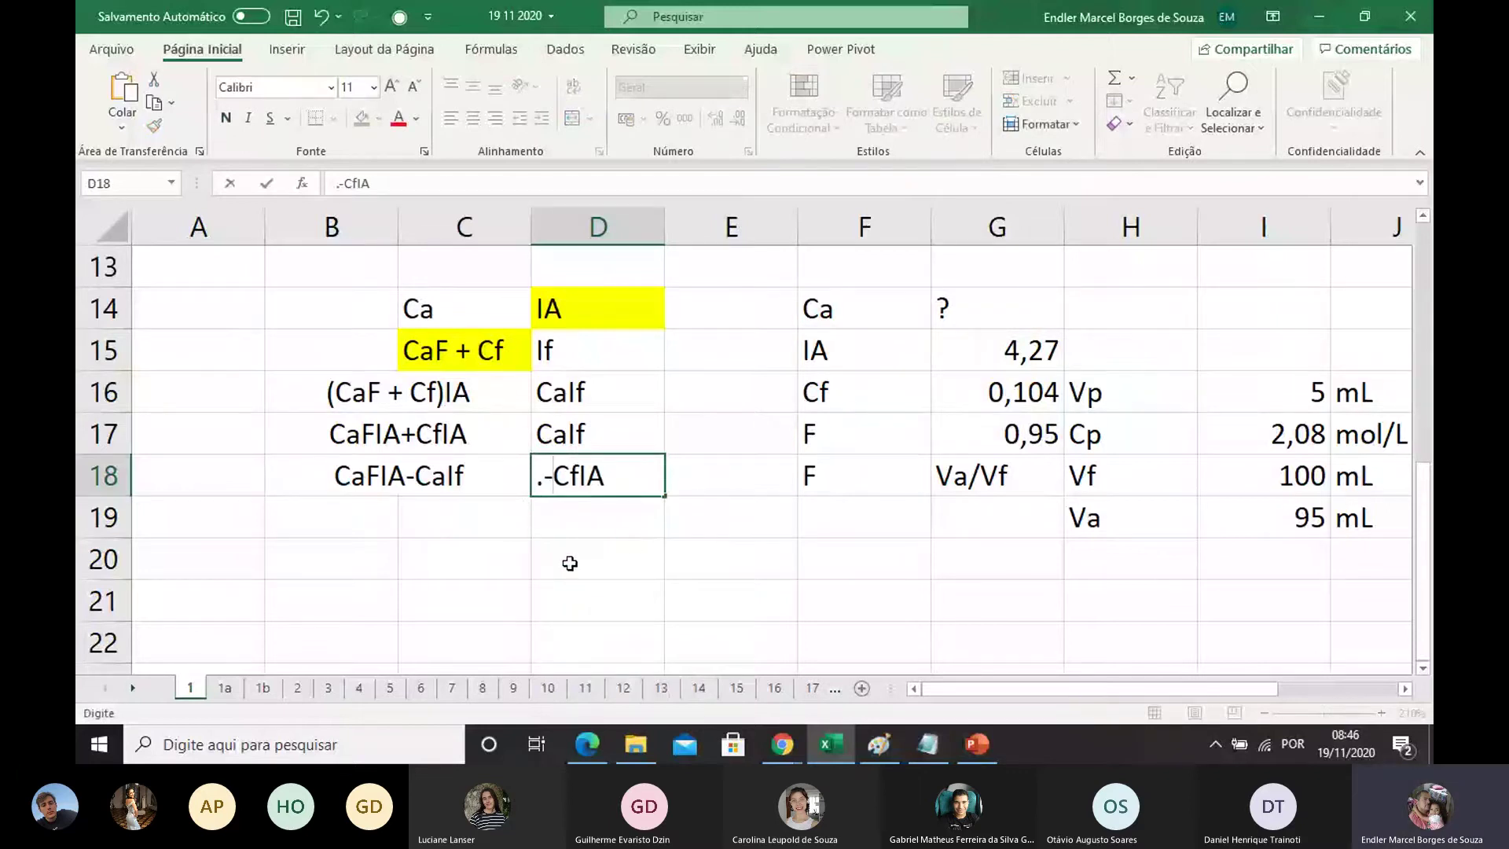
Step: Merge and center B19:C19 and enter the sign-reversed expression CaIf-CaFIA there
click(403, 514)
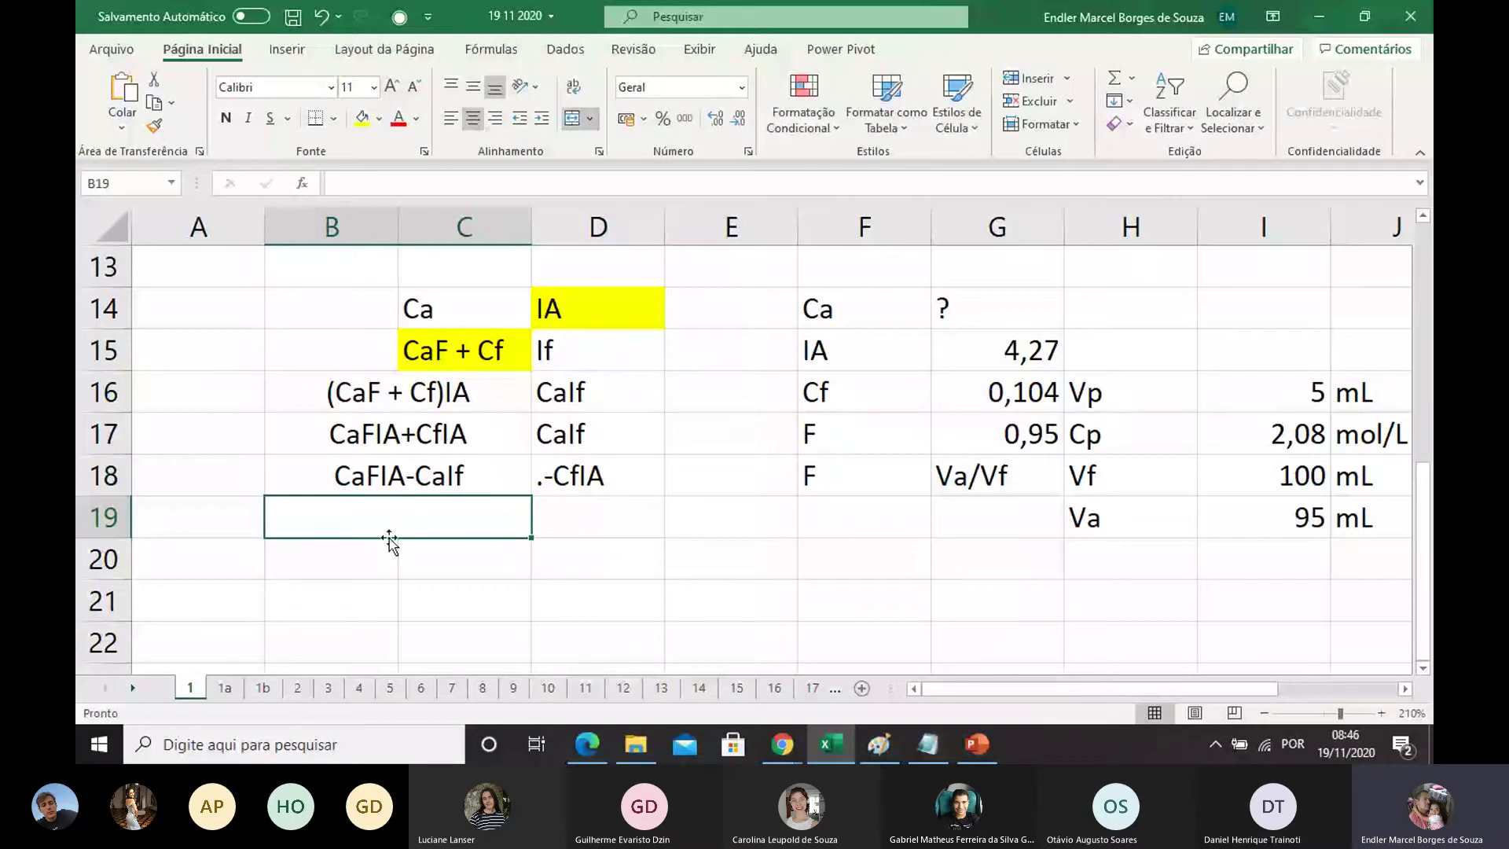
double_click(402, 505)
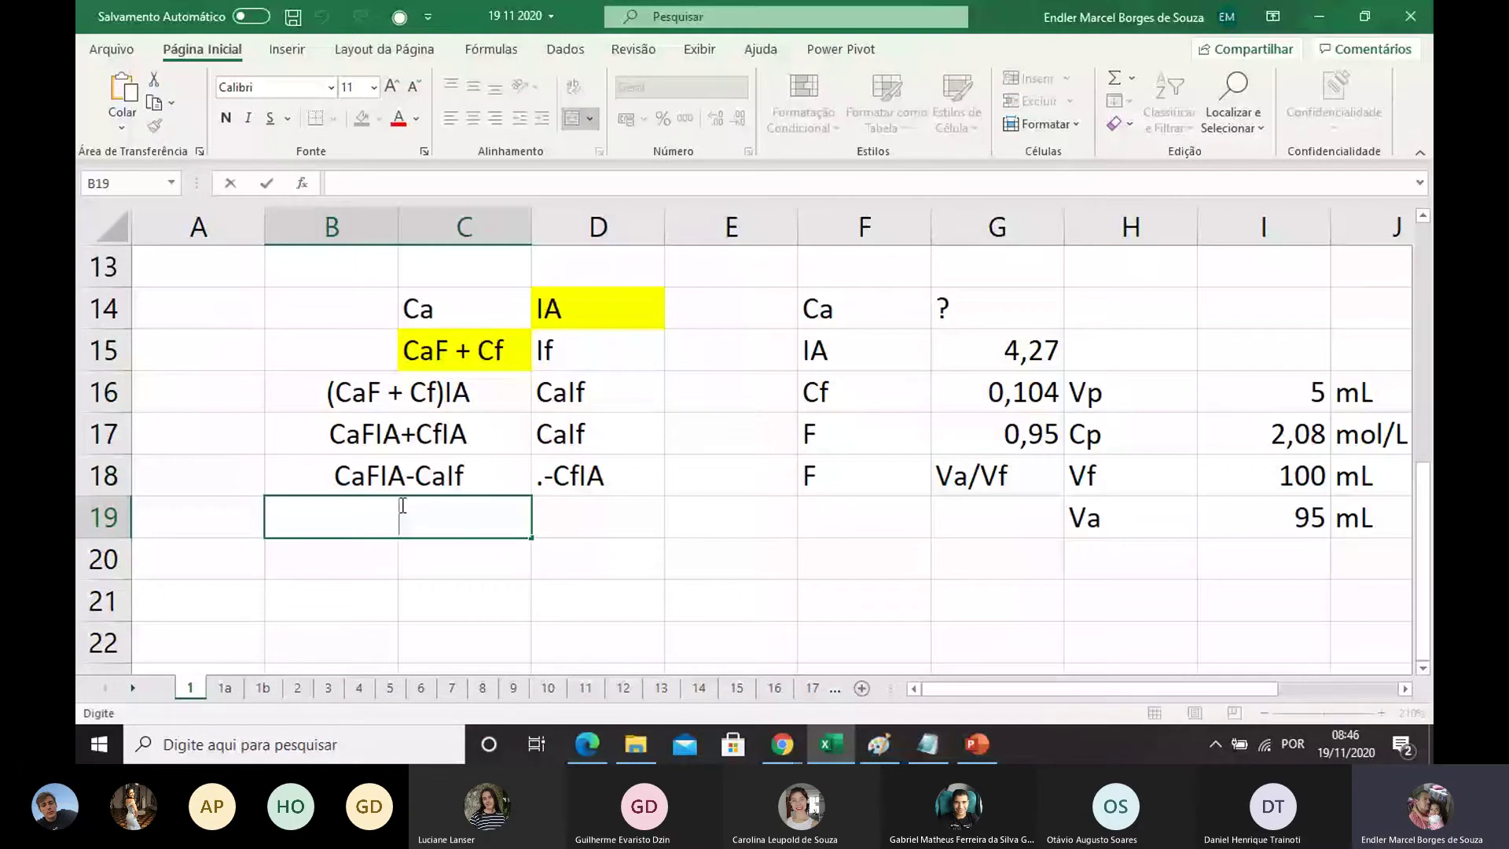
text(Calf-CaF)
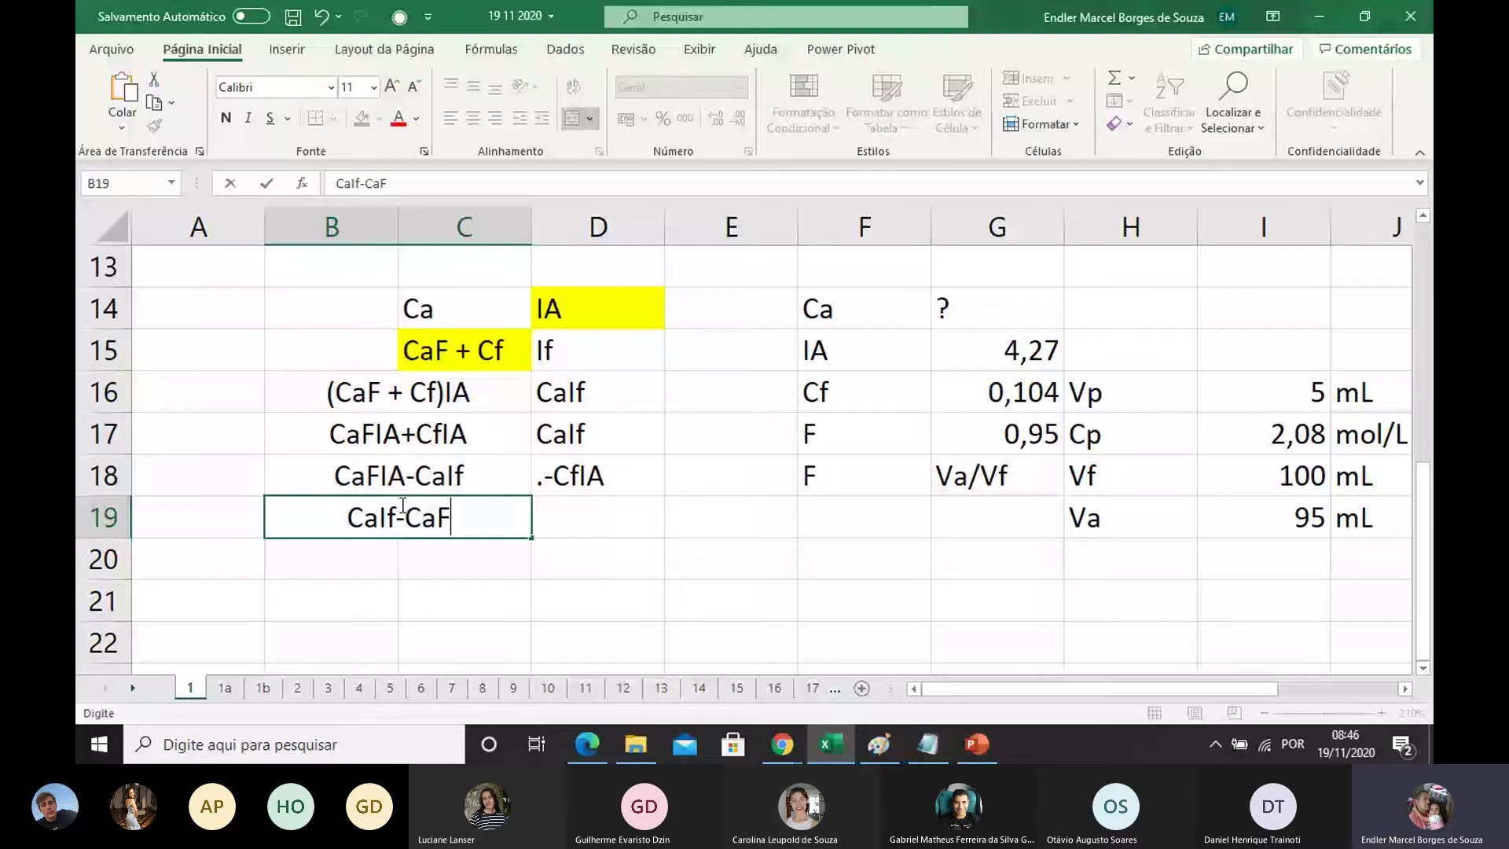
text(IA)
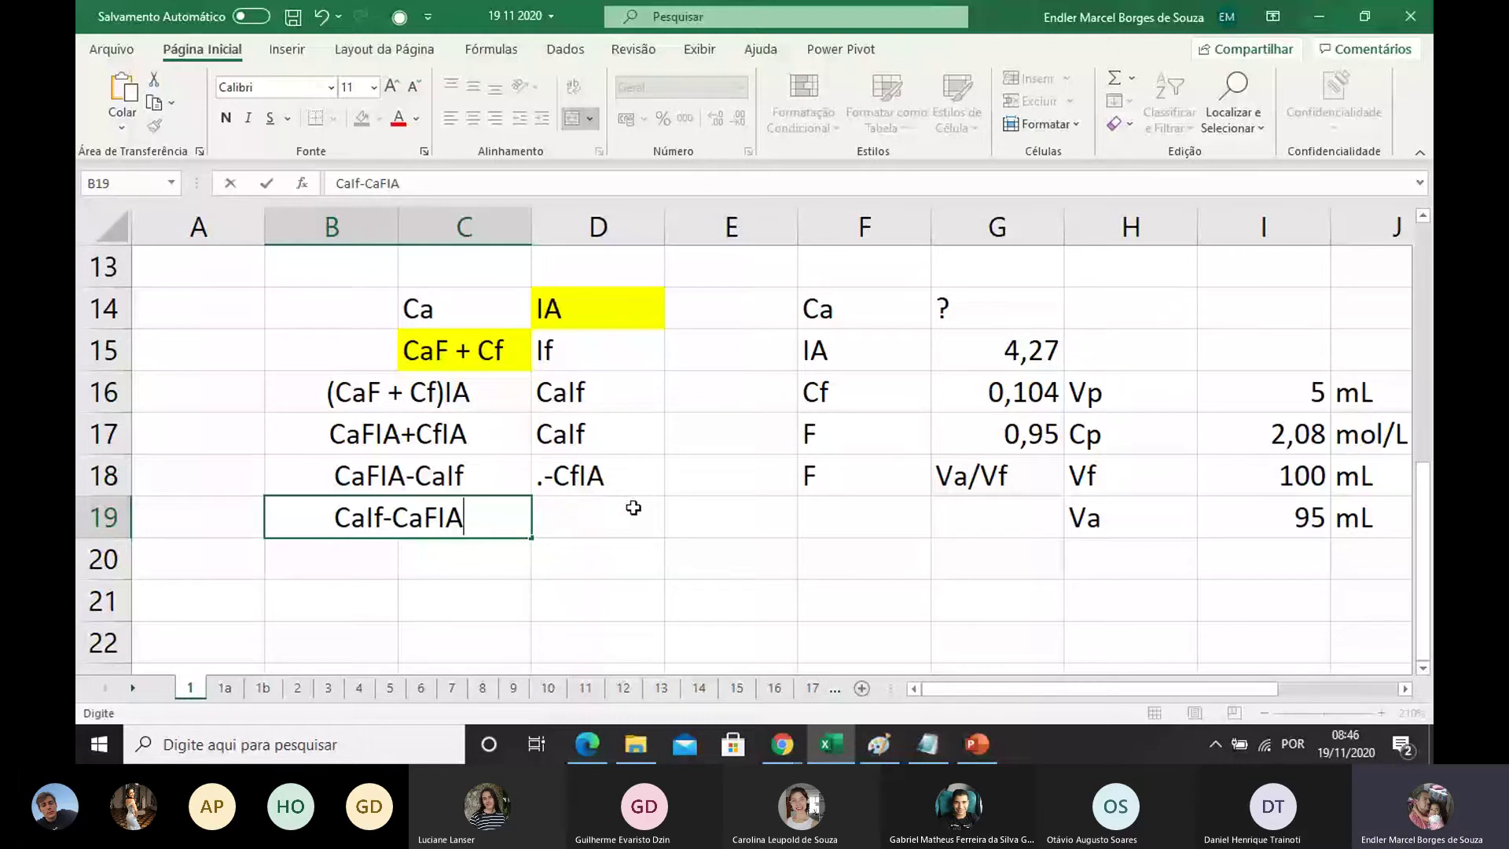
Step: Change the IA label in F15 of the data list to Ia
double_click(829, 351)
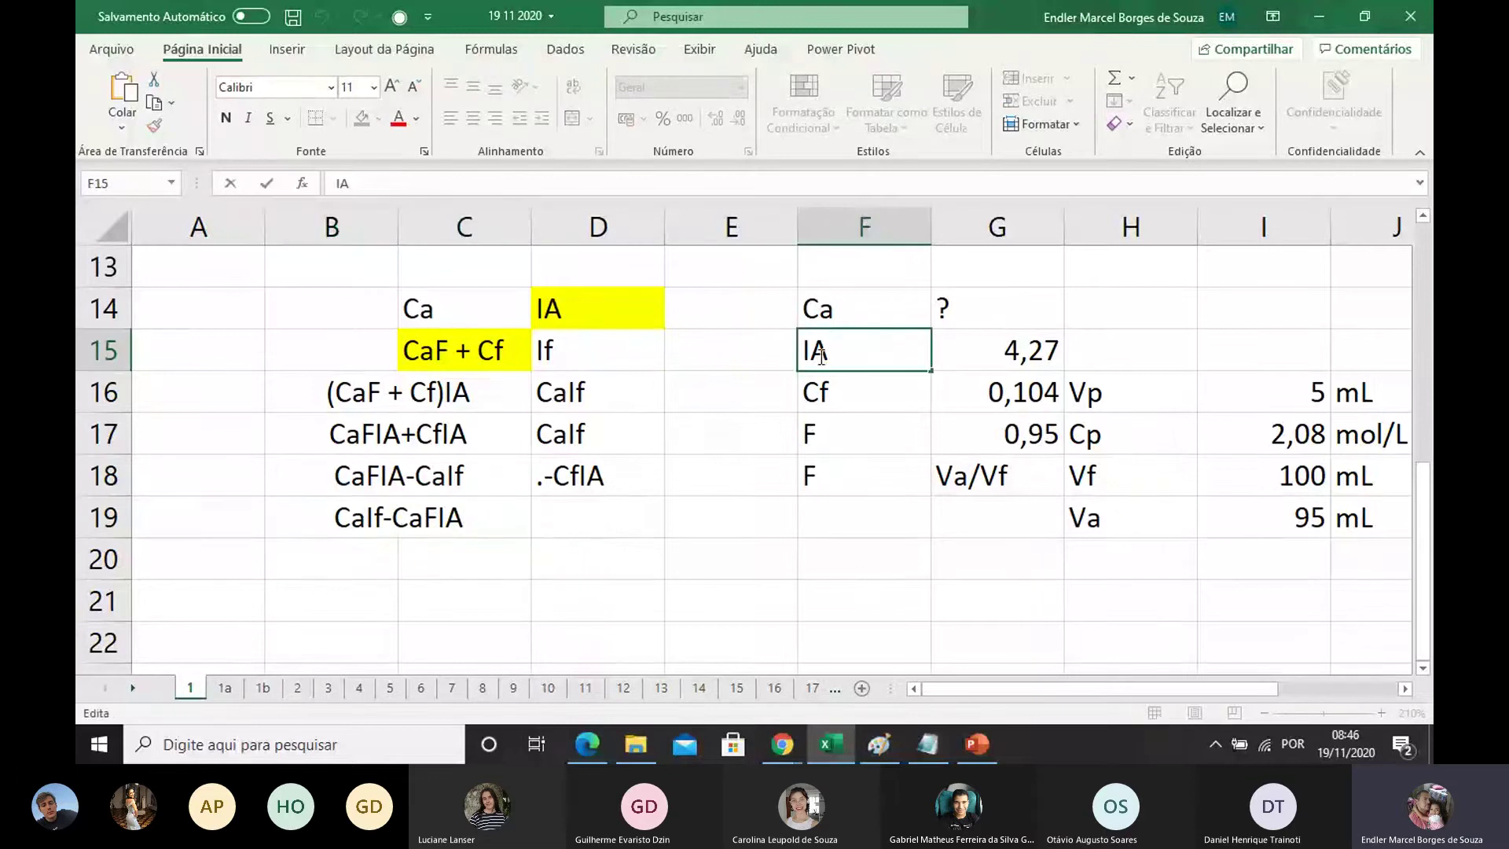
key(BackSpace)
text(a)
Step: Write IA as Ia in the expanded and factored products: CaFIa+CfIa in B17 and (CaF + Cf)Ia in B16
click(410, 433)
double_click(389, 434)
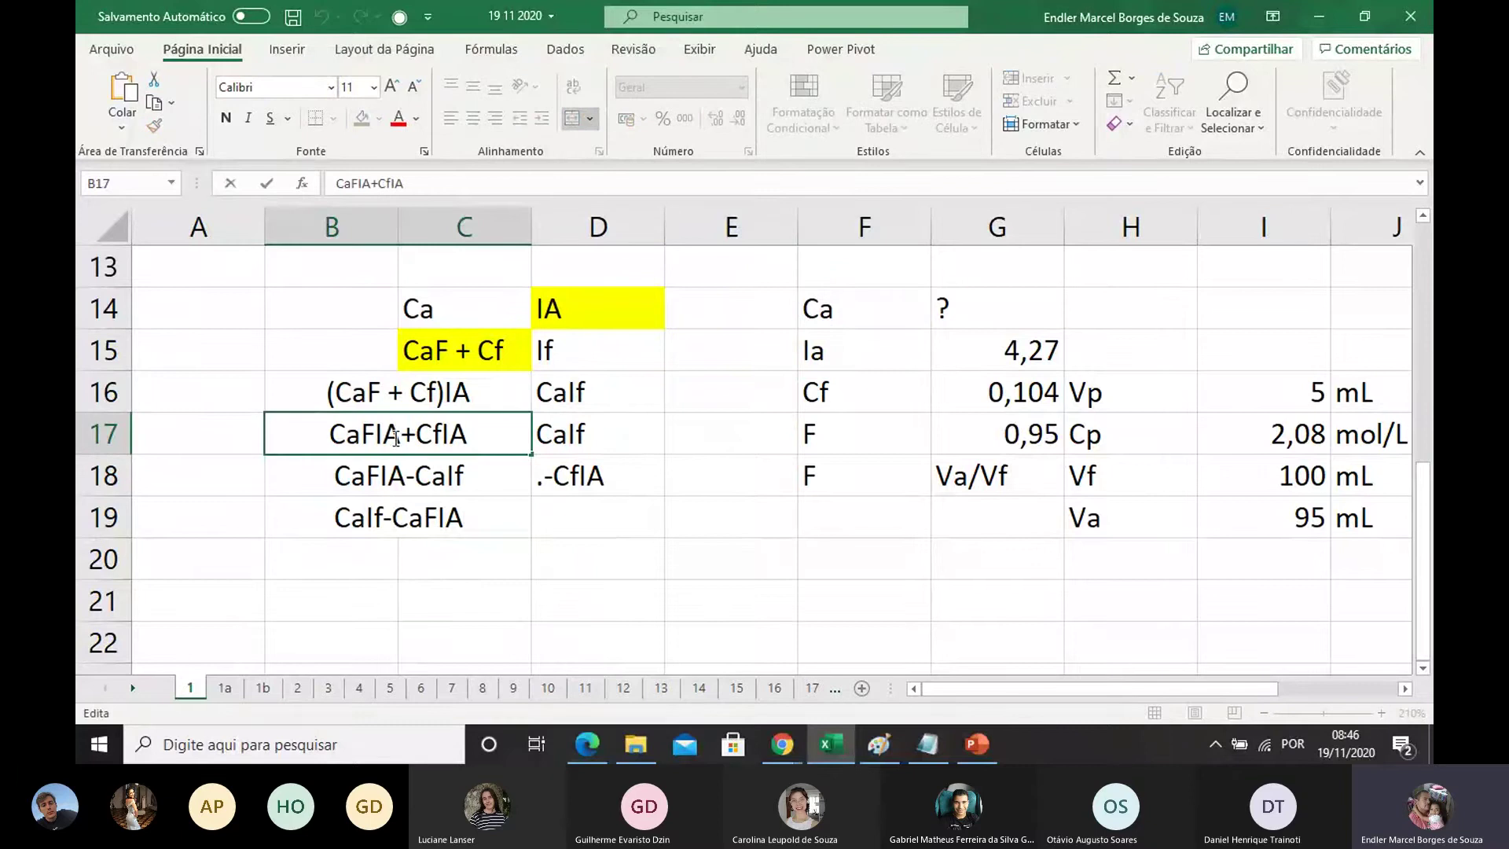
drag(383, 434, 394, 433)
text(a)
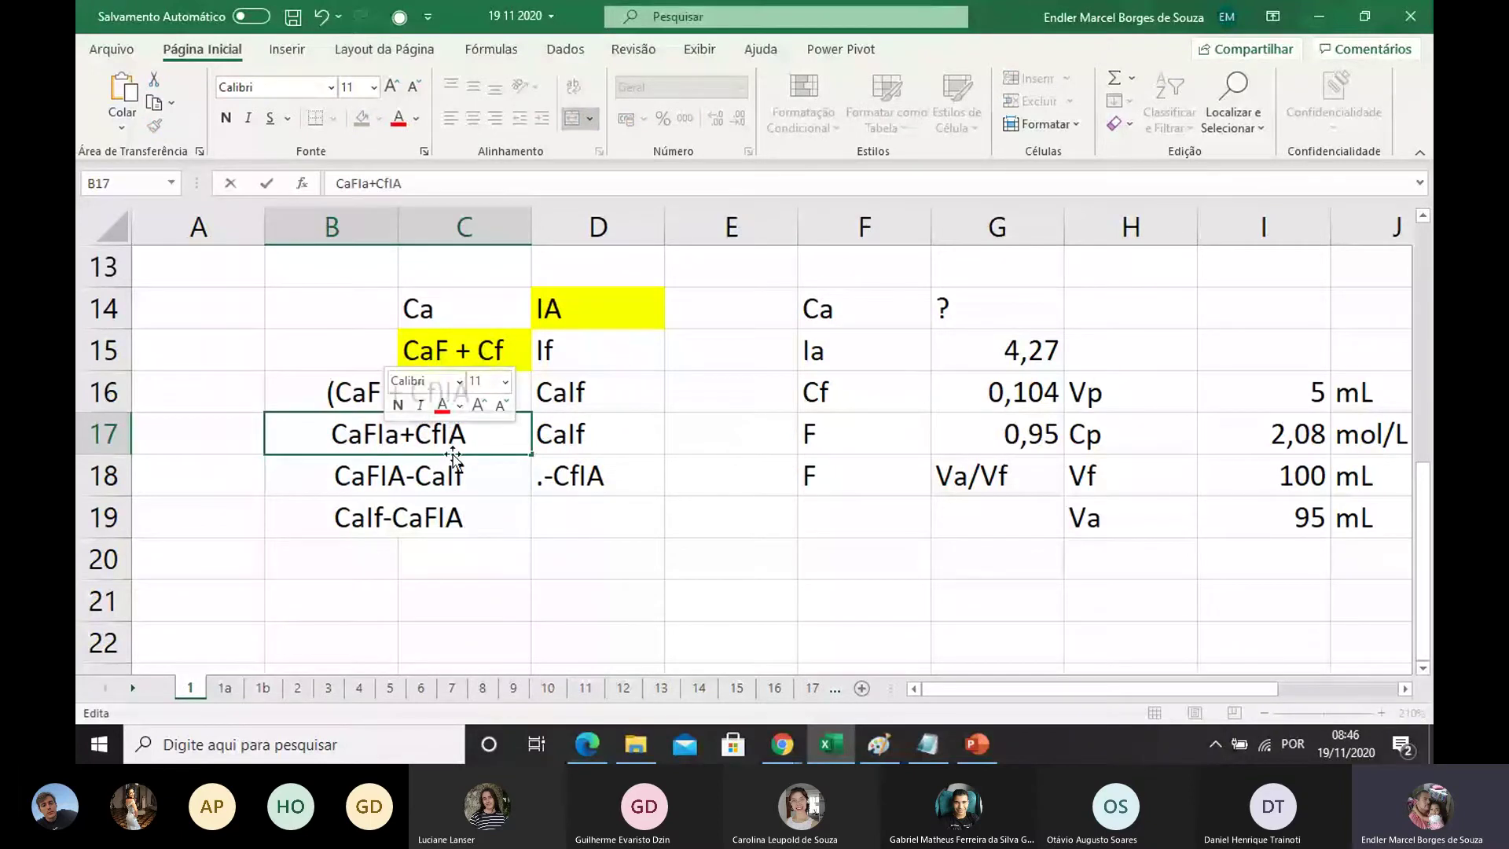
text(a)
double_click(471, 393)
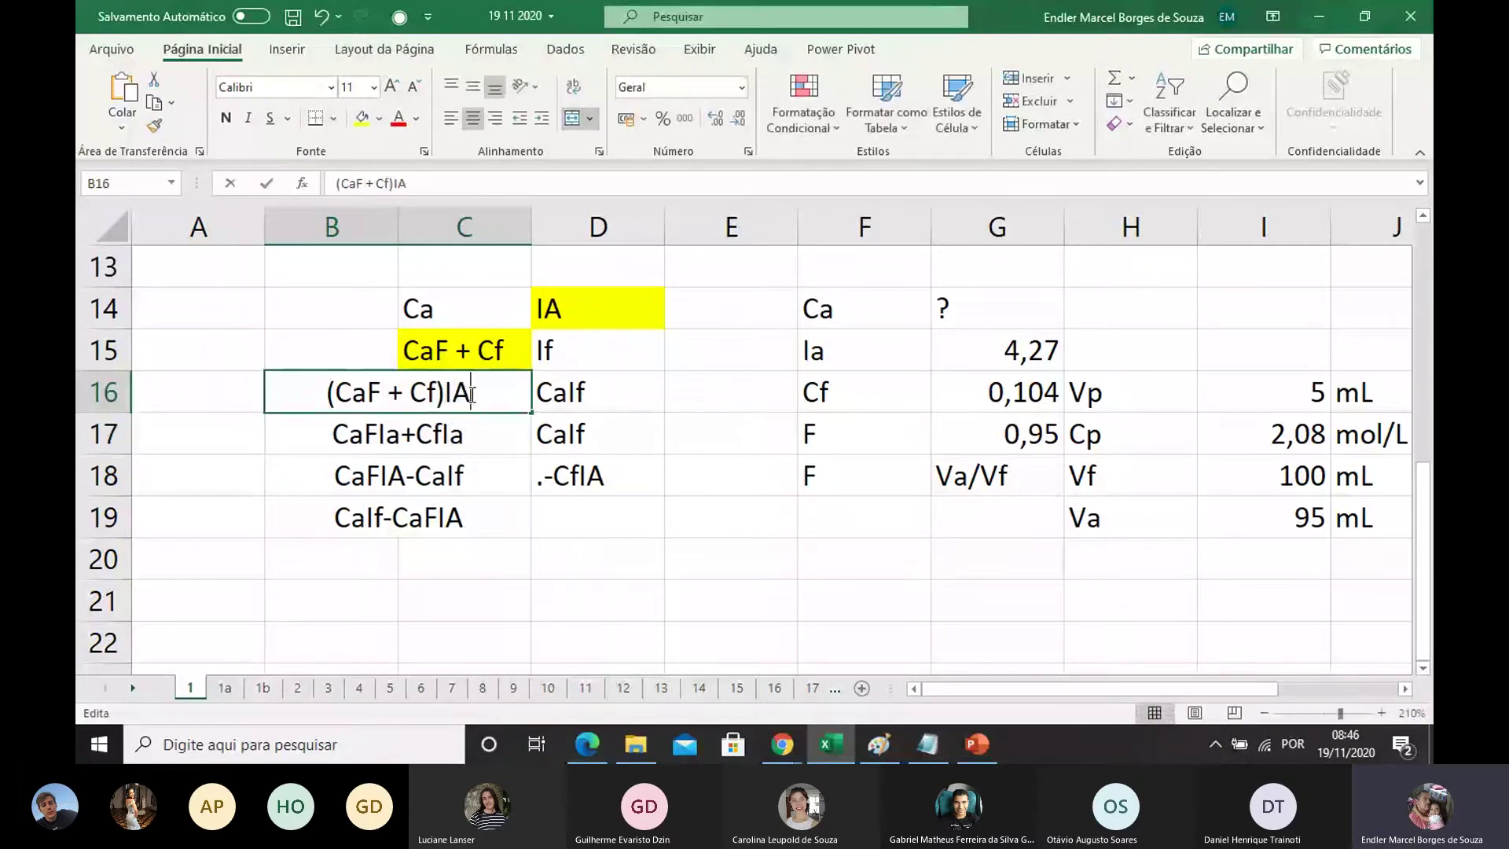
key(BackSpace)
text(a)
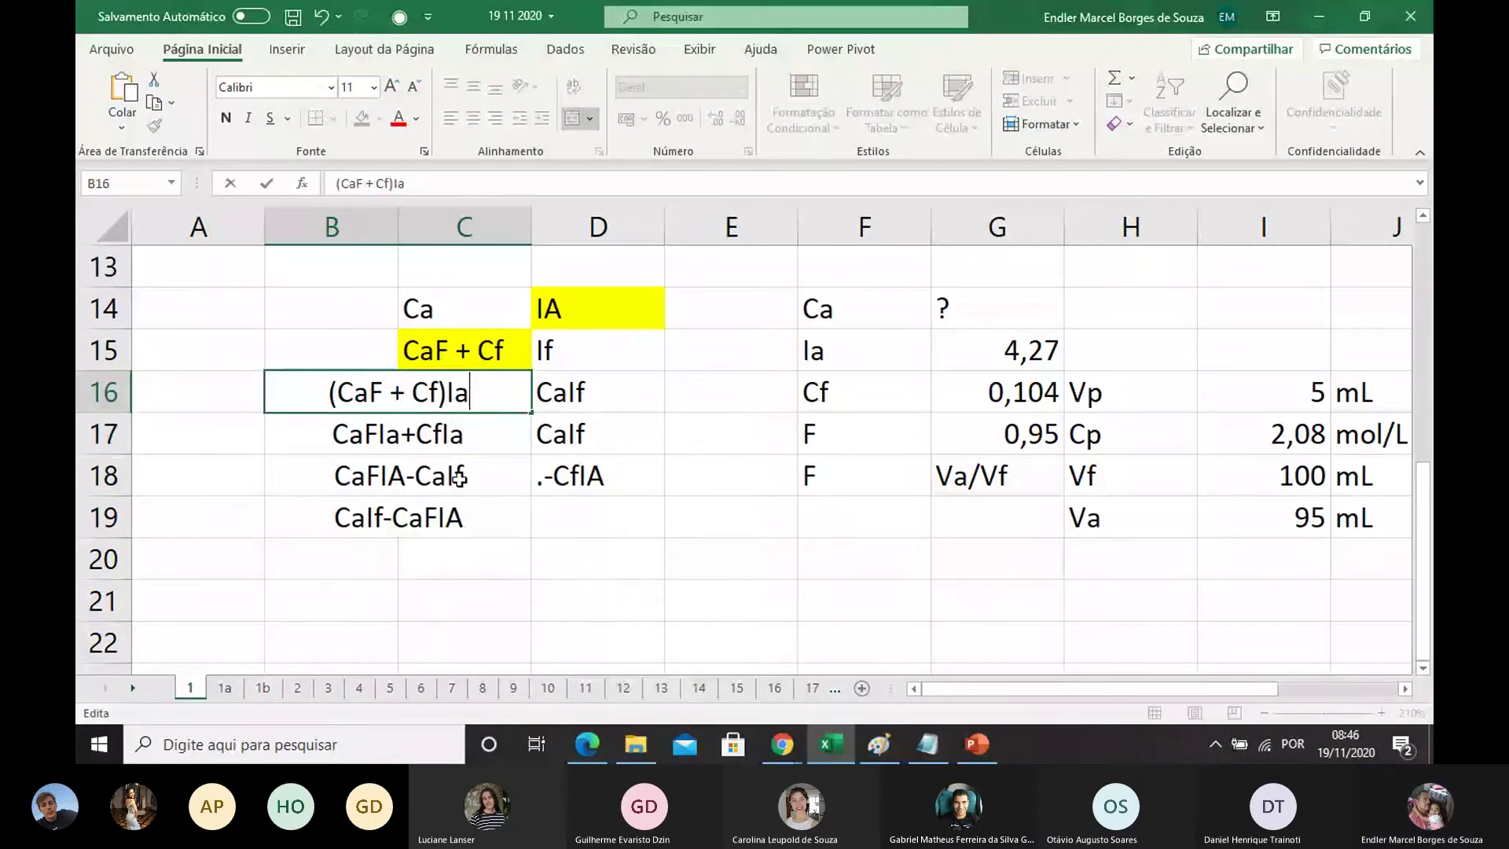
Step: Write IA as Ia on both sides of row 18: CaFIa-CaIf in B18 and .-CfIa in D18
double_click(374, 475)
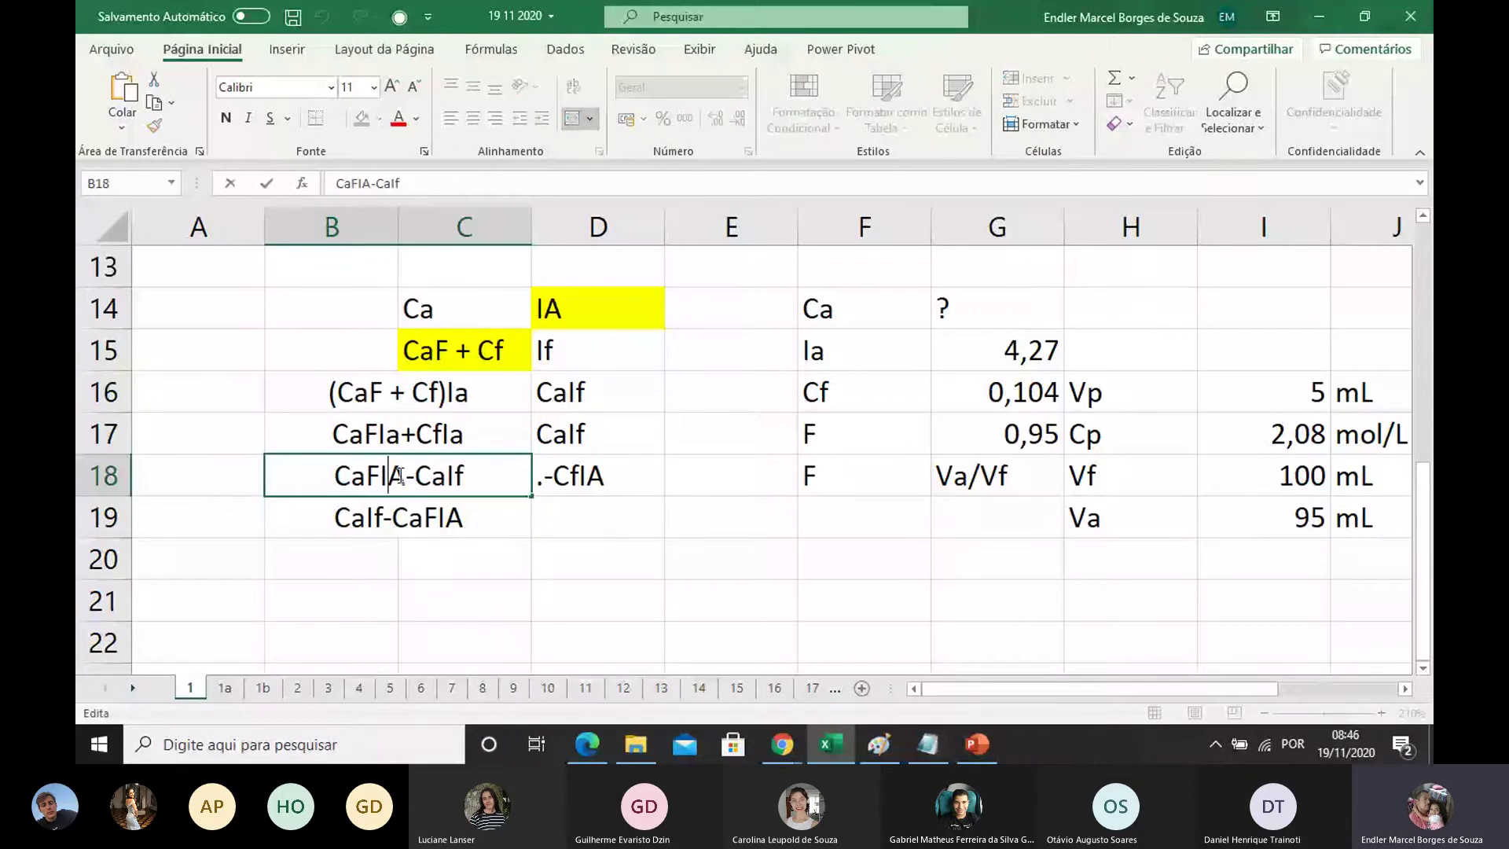
key(Delete)
text(a)
click(595, 476)
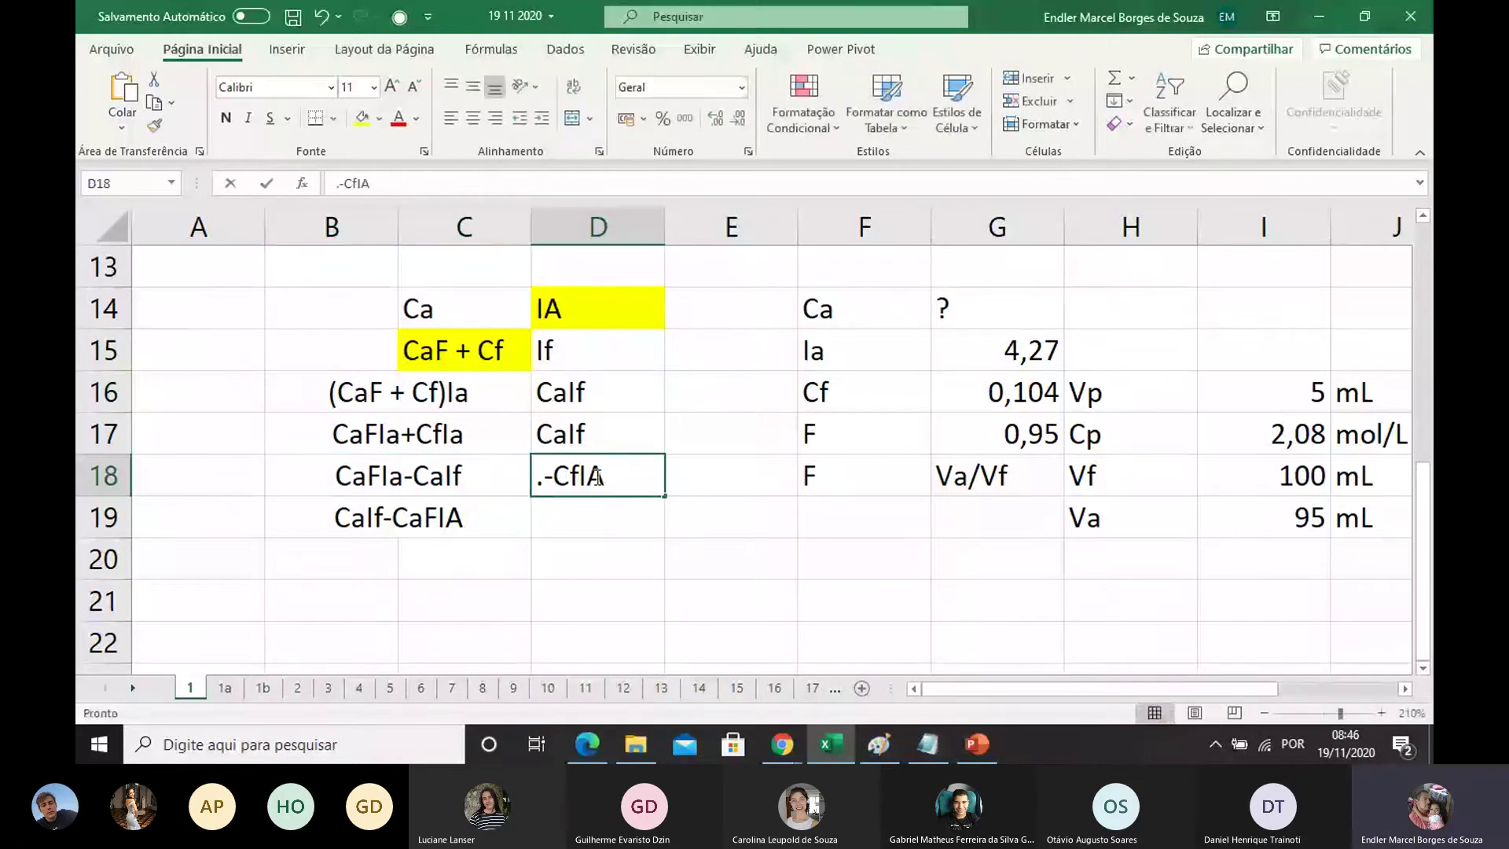
double_click(595, 477)
text(a)
key(Return)
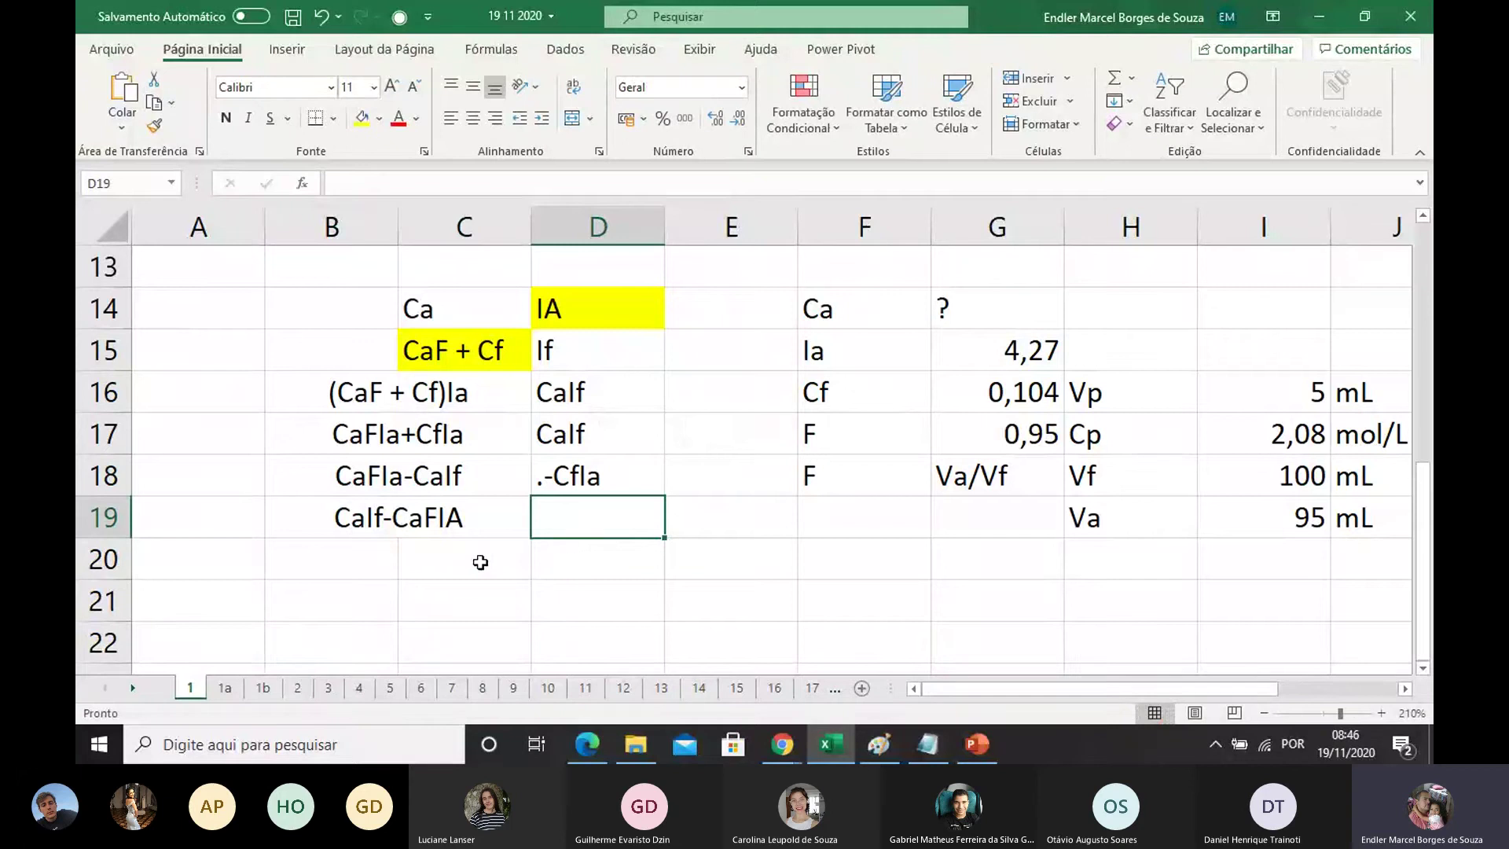
Step: Write IA as Ia in the merged cell B19 so the expression reads CaIf-CaFIa
click(355, 531)
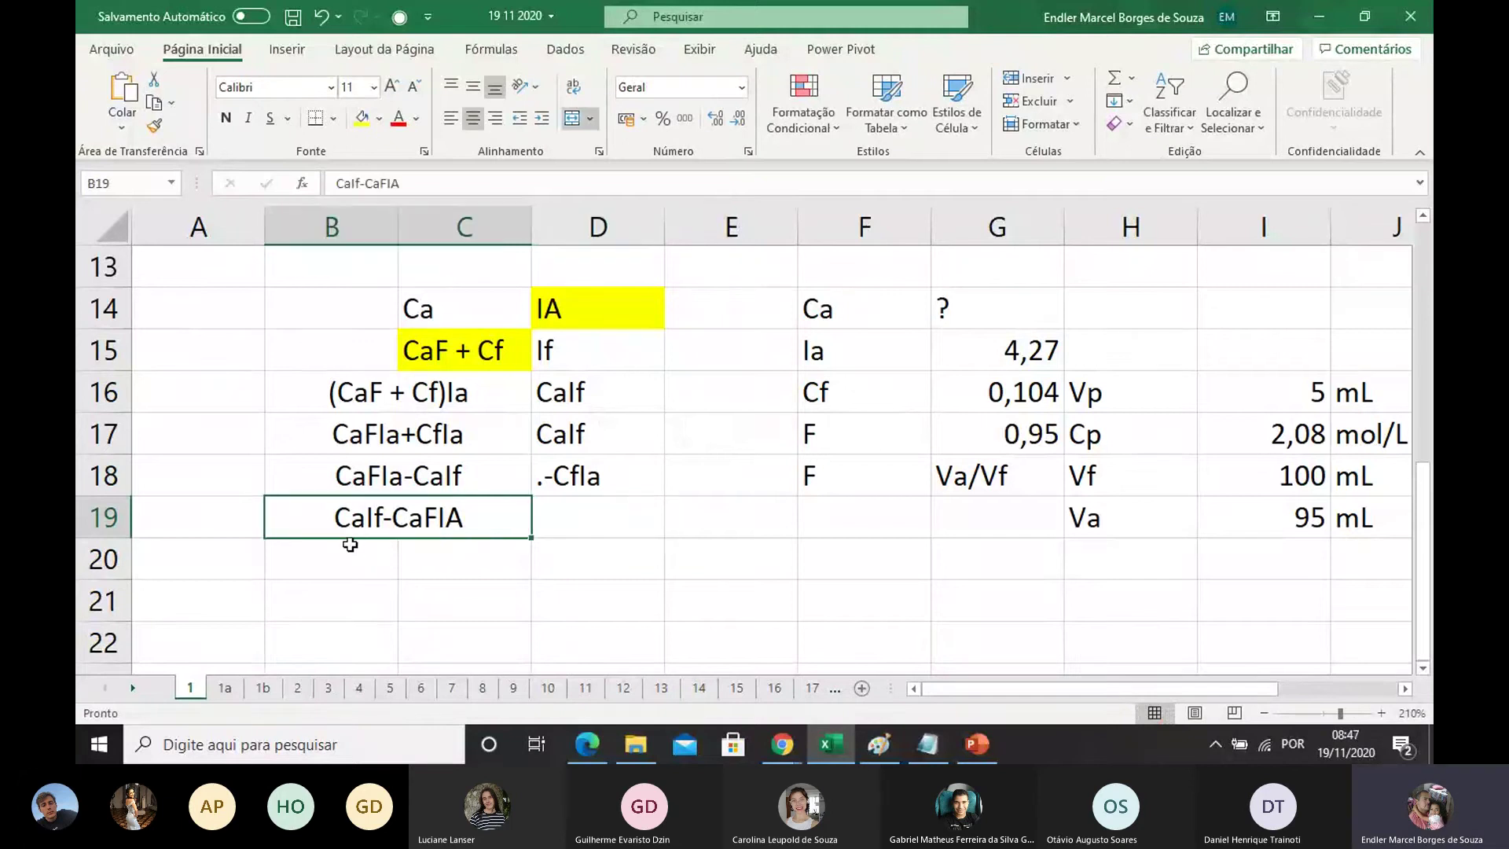
double_click(381, 517)
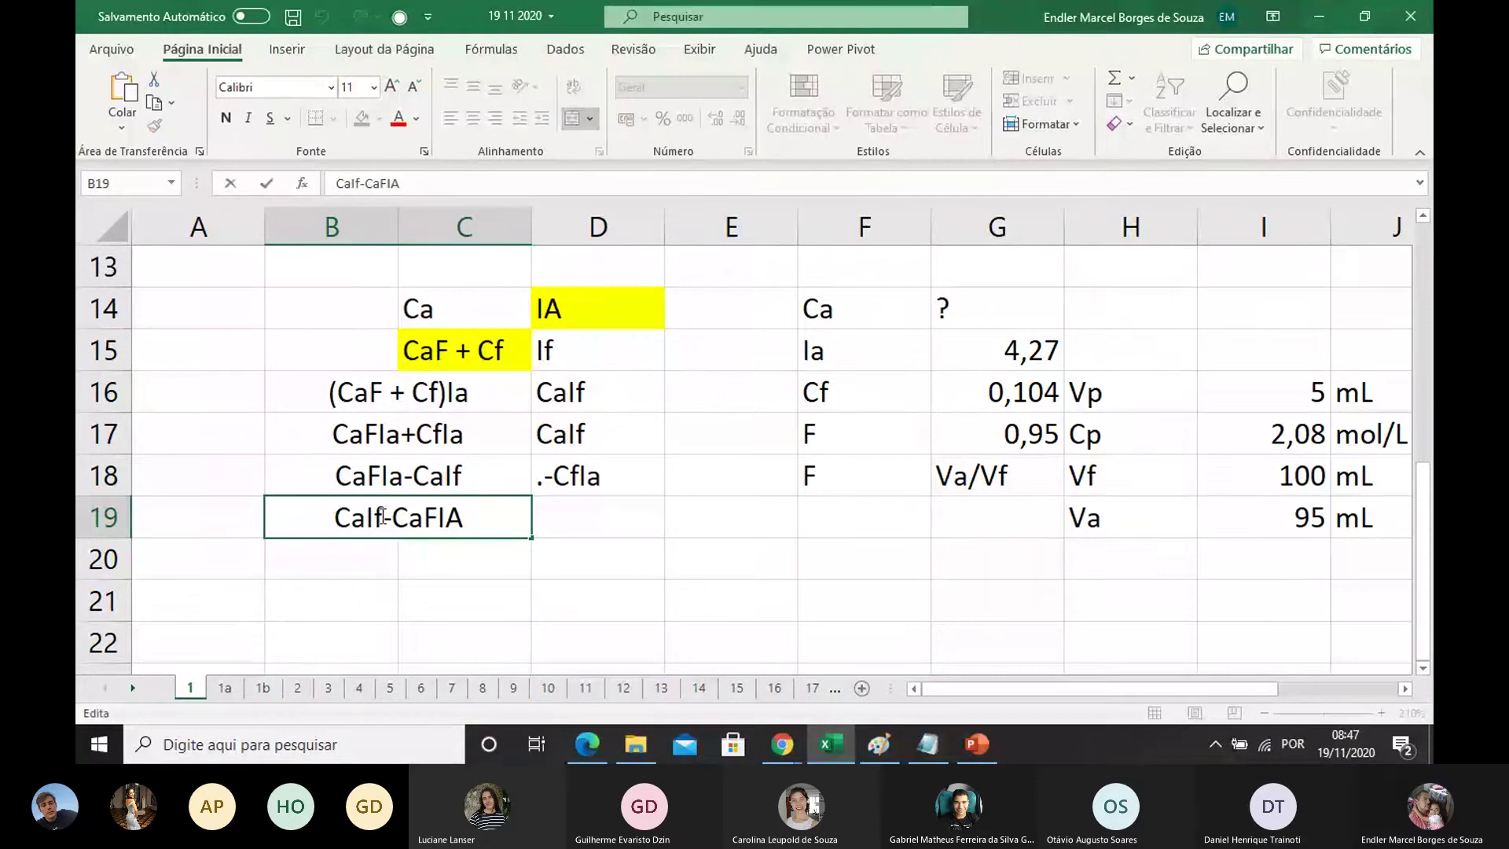
key(BackSpace)
text(FI)
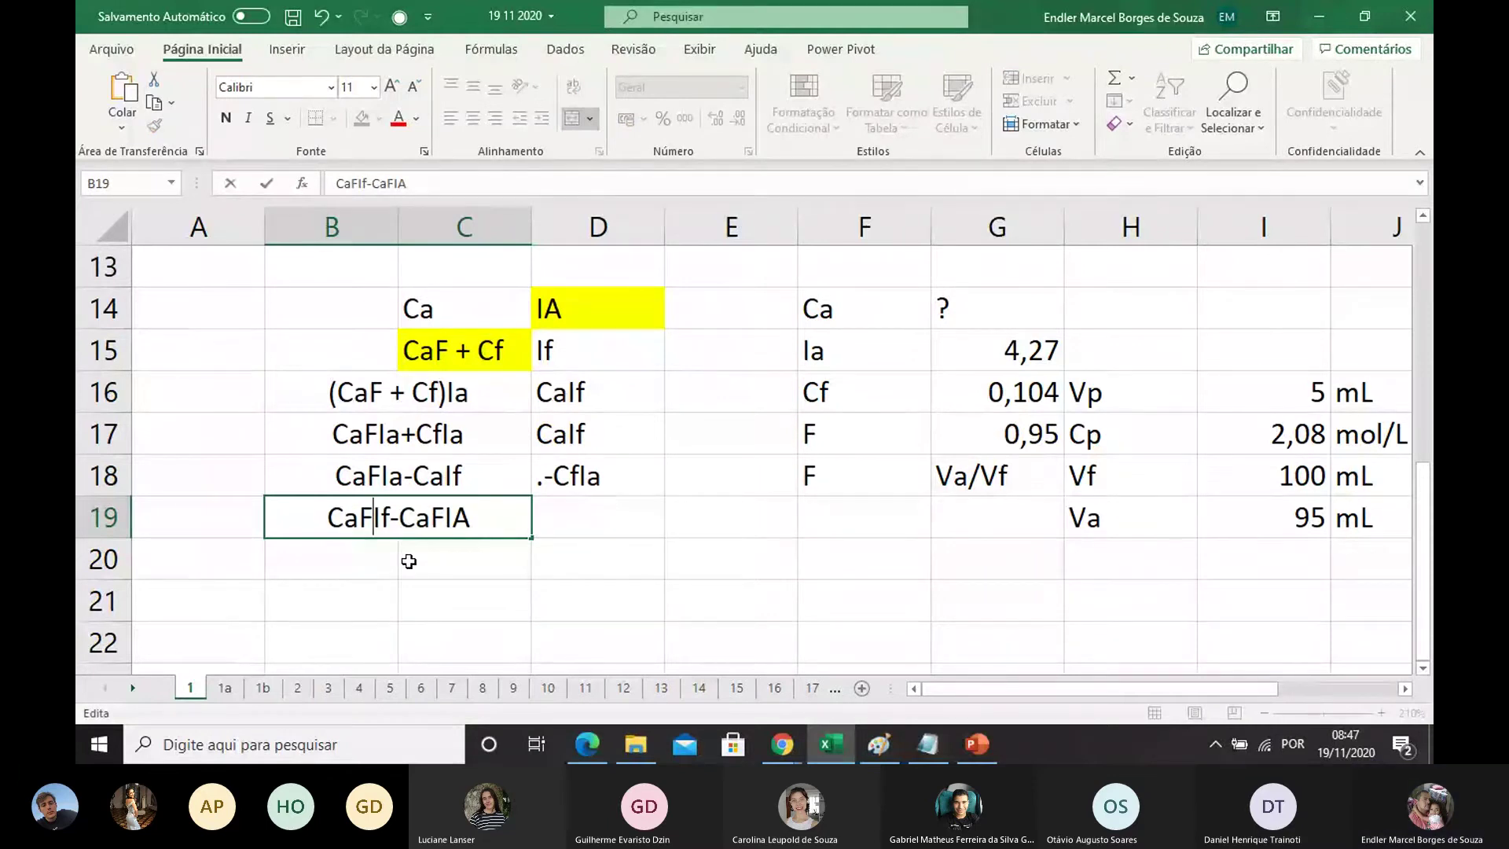
key(BackSpace)
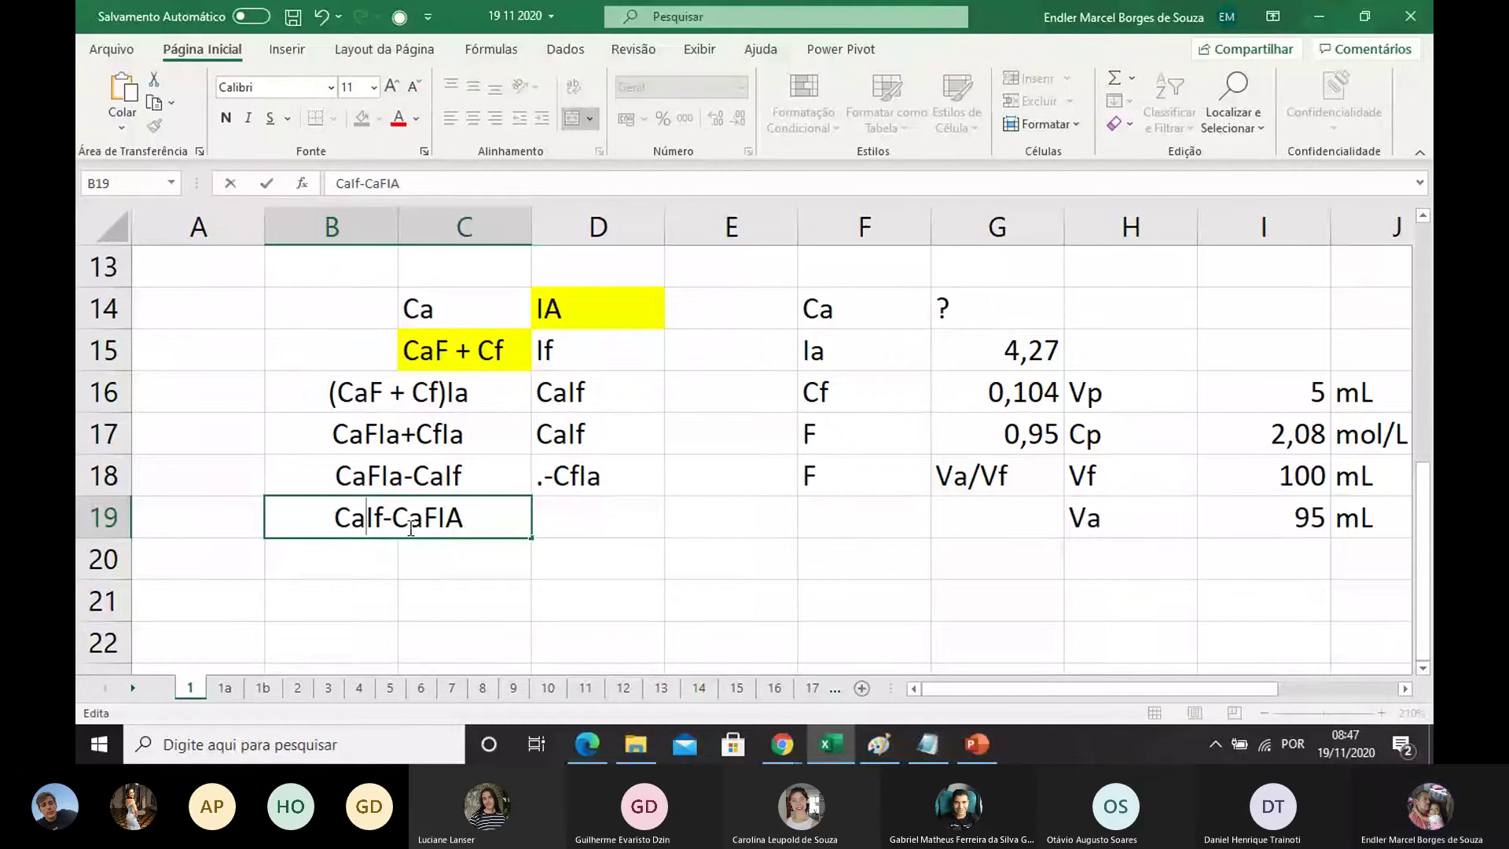
click(410, 525)
click(438, 533)
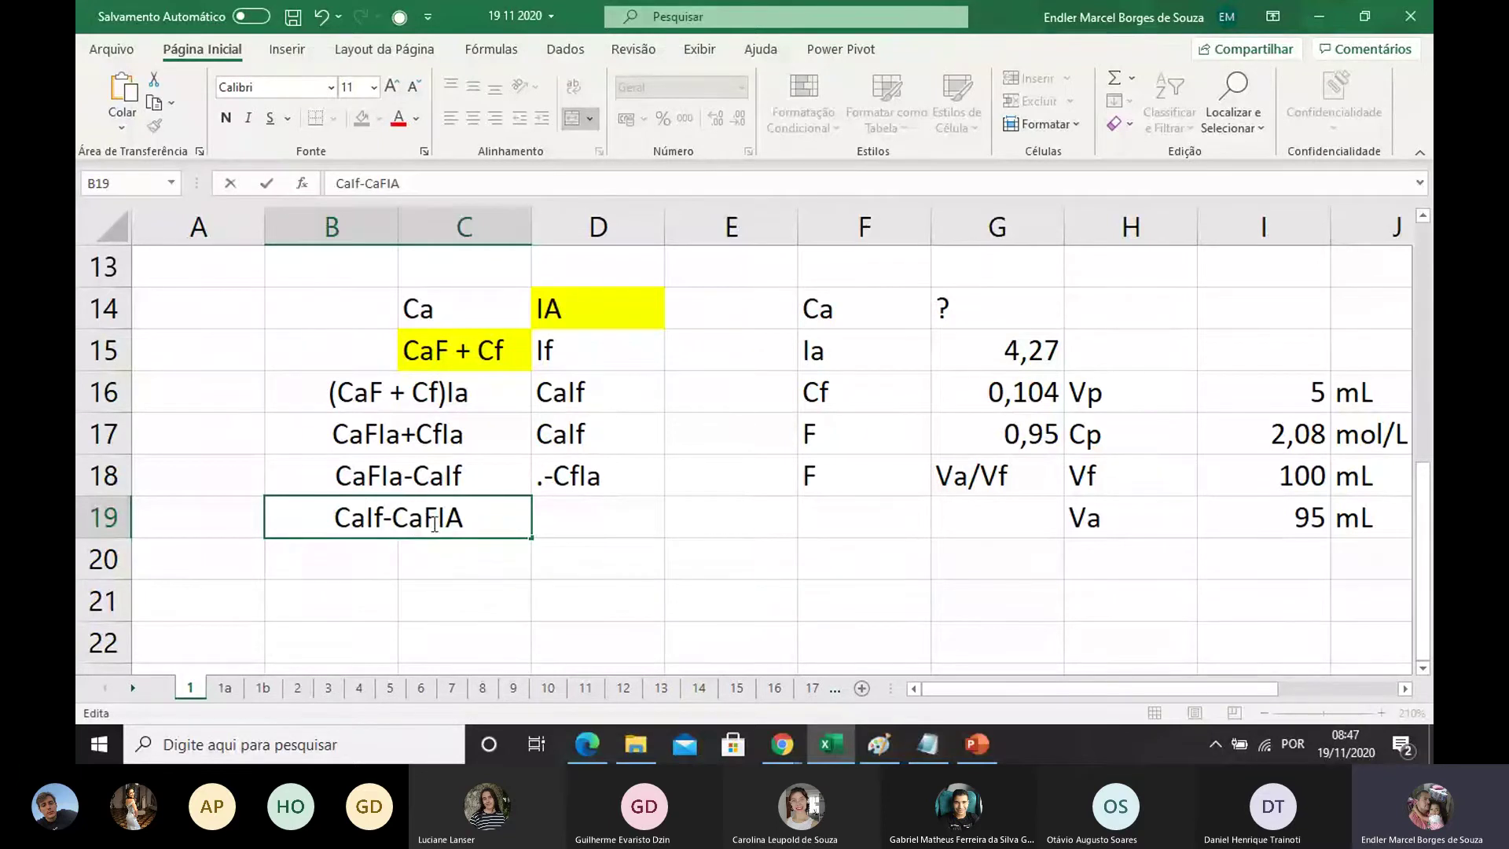
shift+click(464, 518)
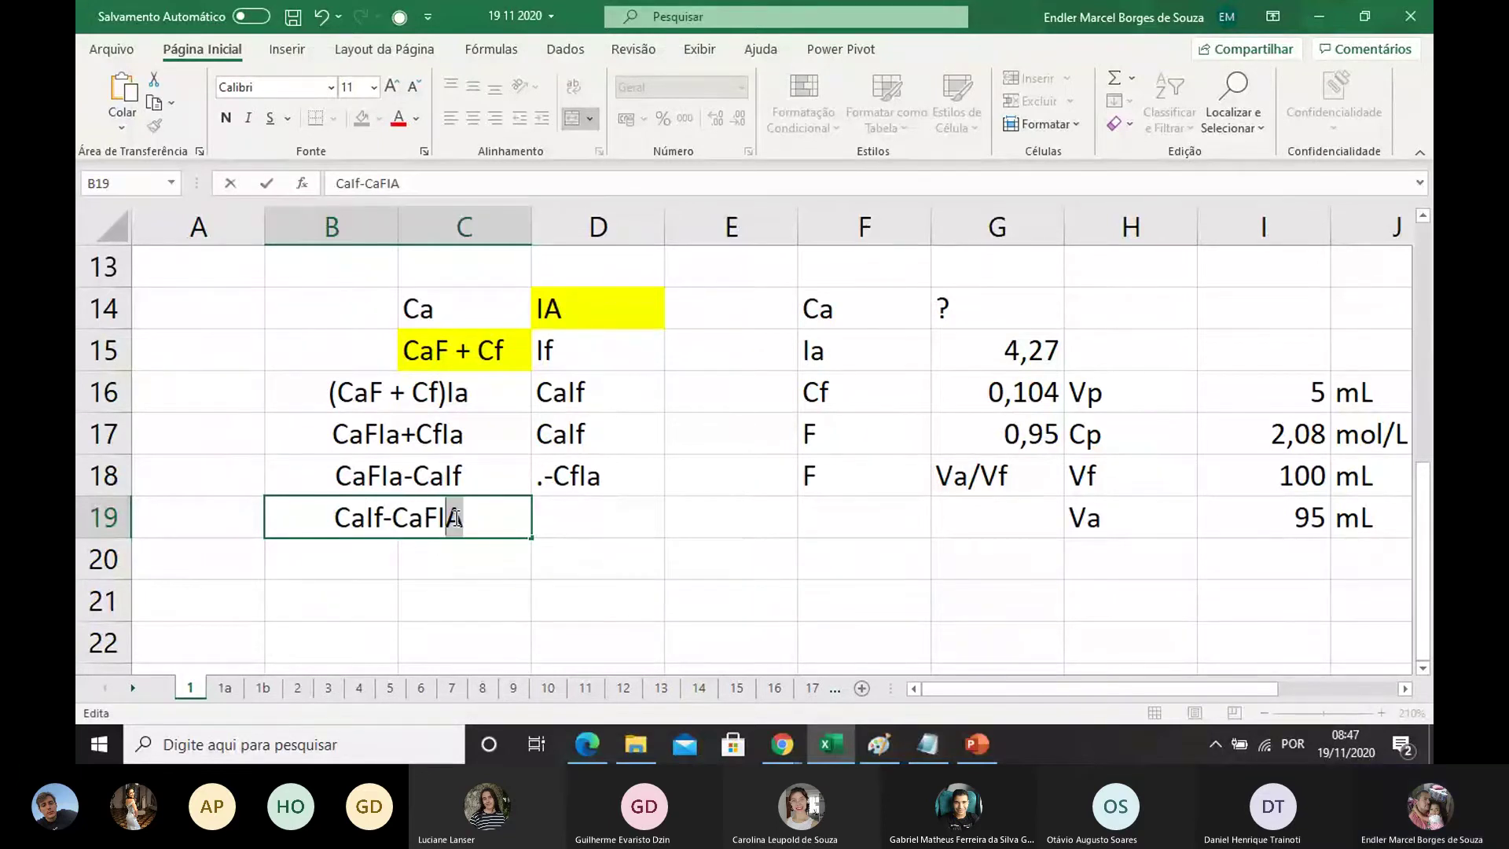
text(la)
click(526, 590)
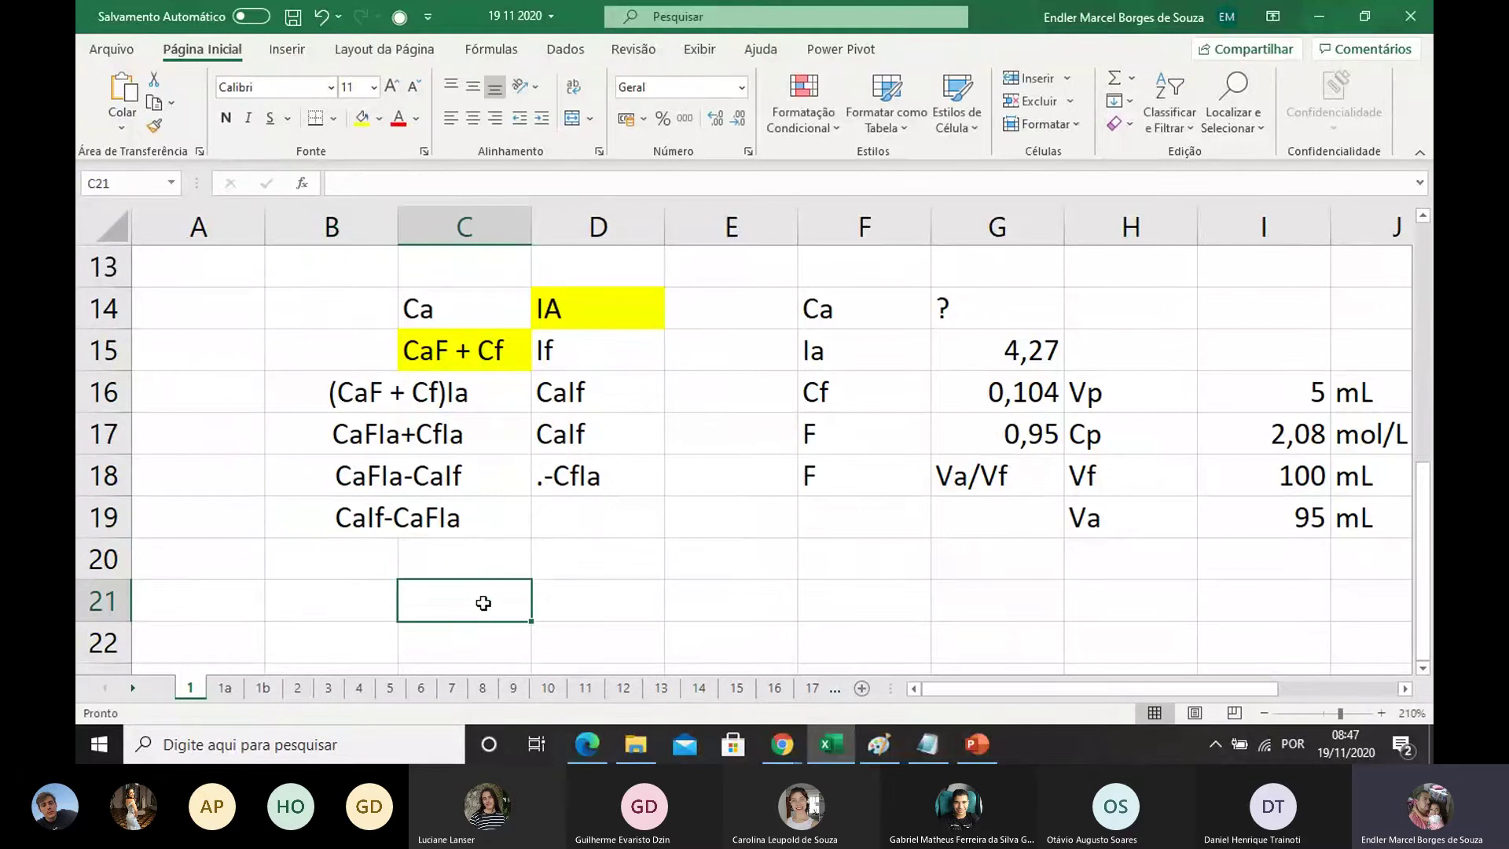
Step: Enter the sign-reversed term CfIa in D19 as the other side of the row 19 equation
click(572, 517)
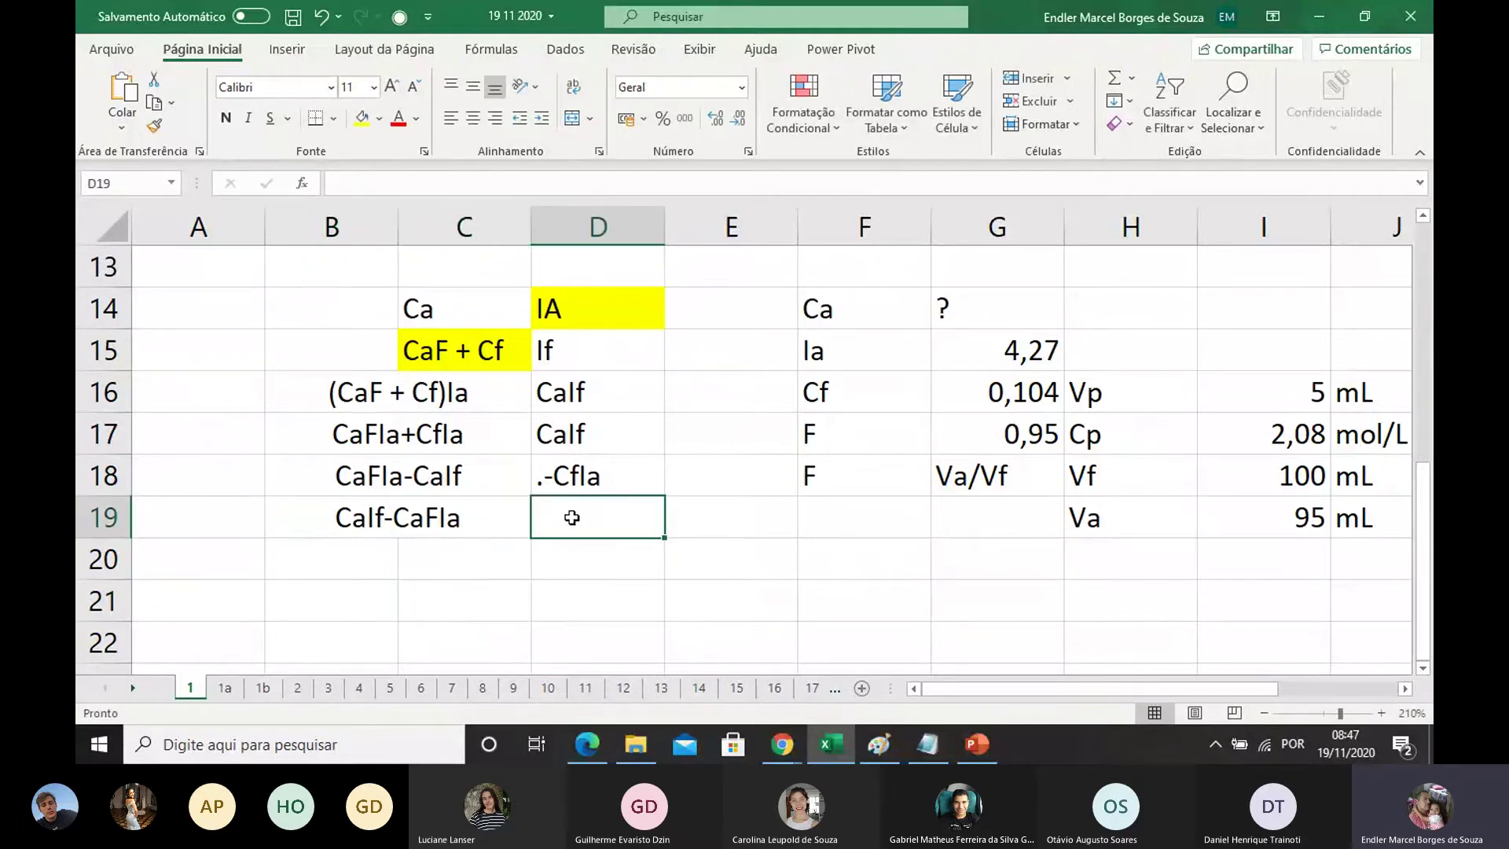
text(C)
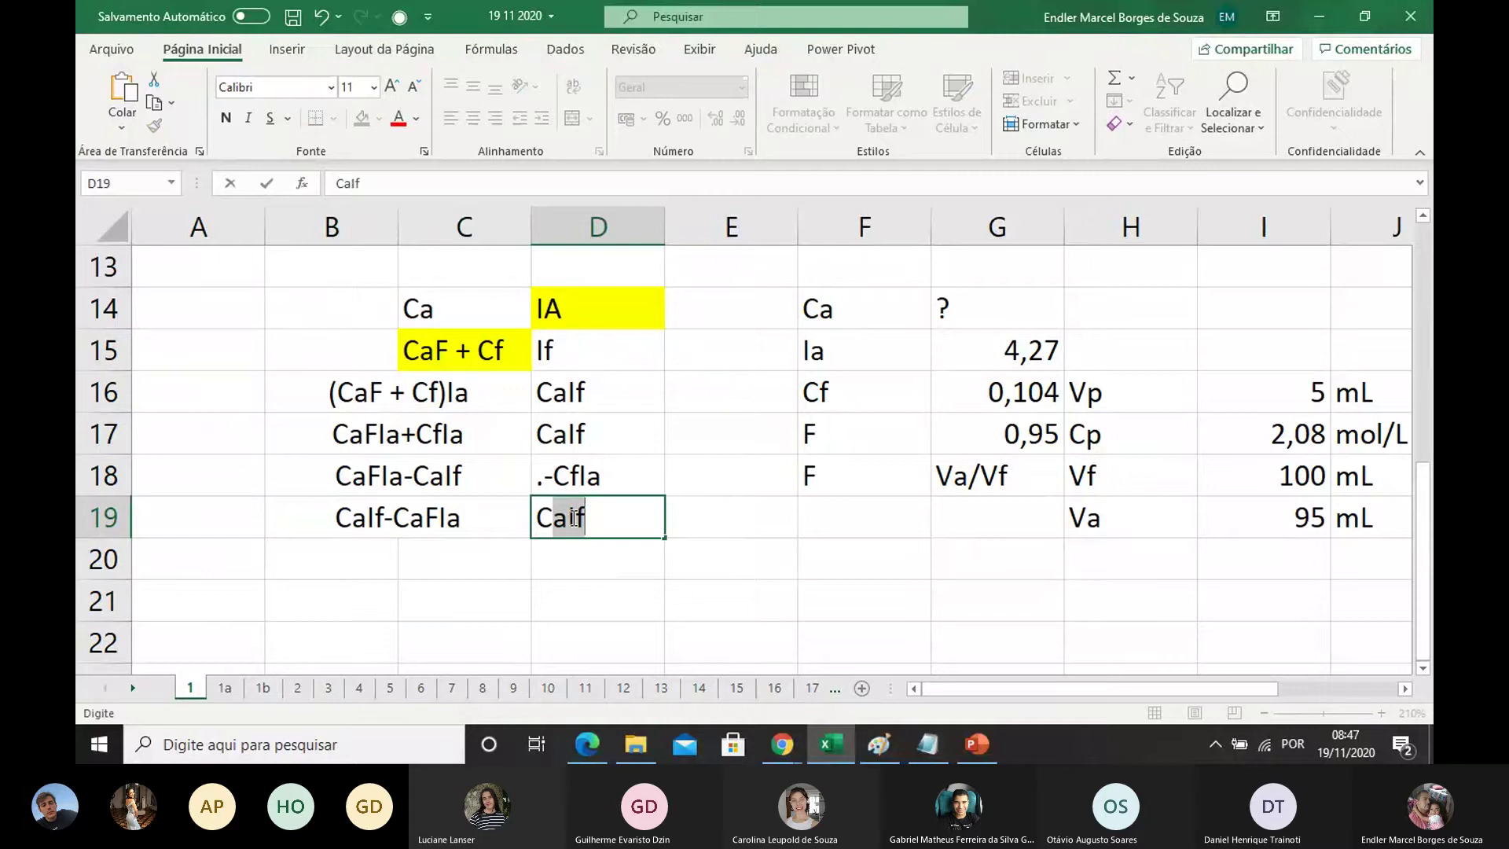
text(fl)
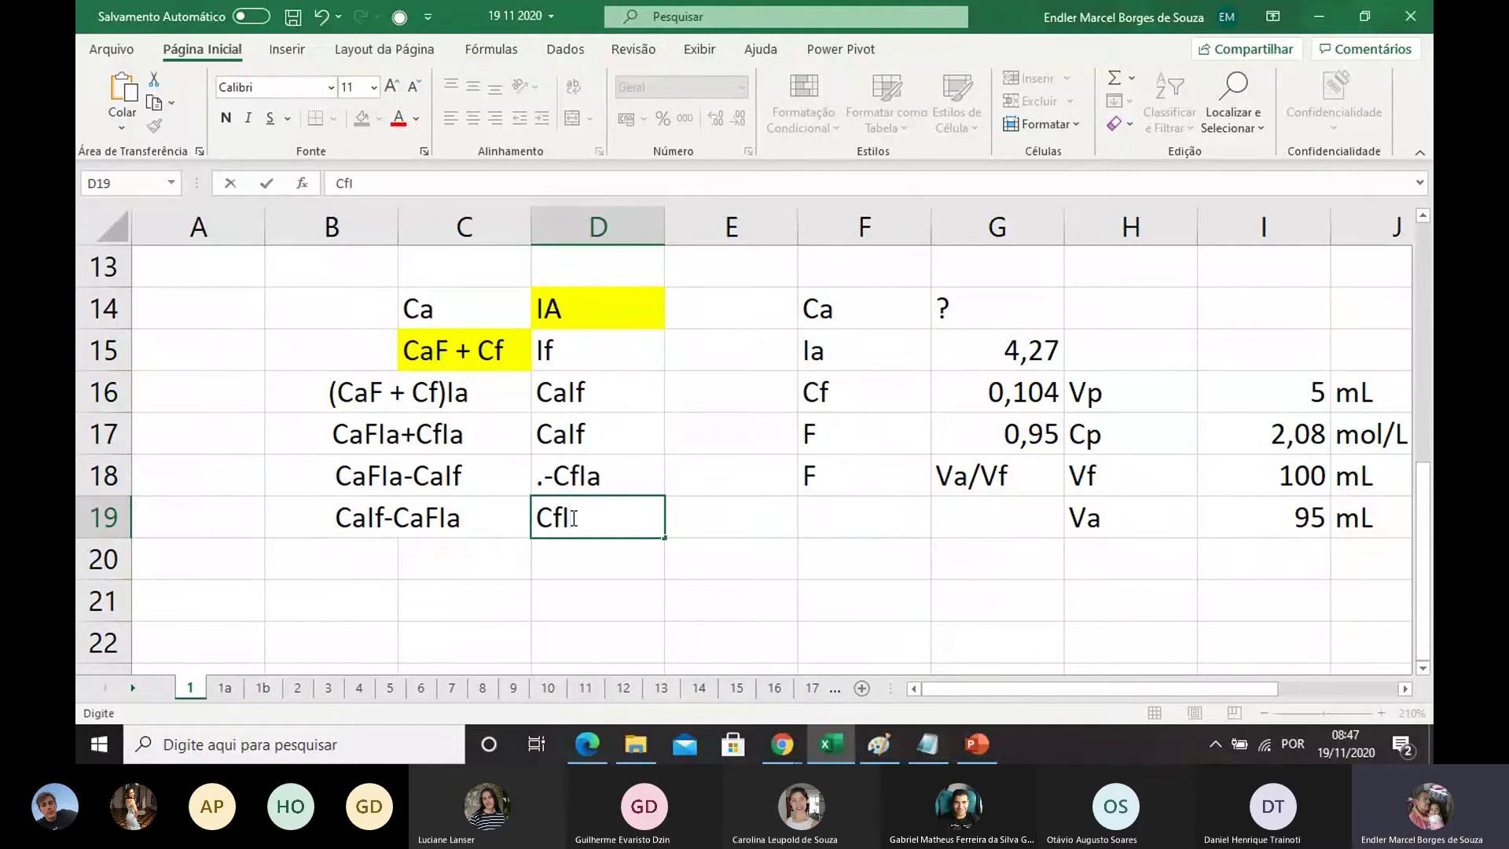
text(a)
click(549, 566)
Step: Merge and center B20:C20 and enter the expression with Ca factored out, Ca(If-IaF), there
drag(376, 547, 409, 543)
click(572, 118)
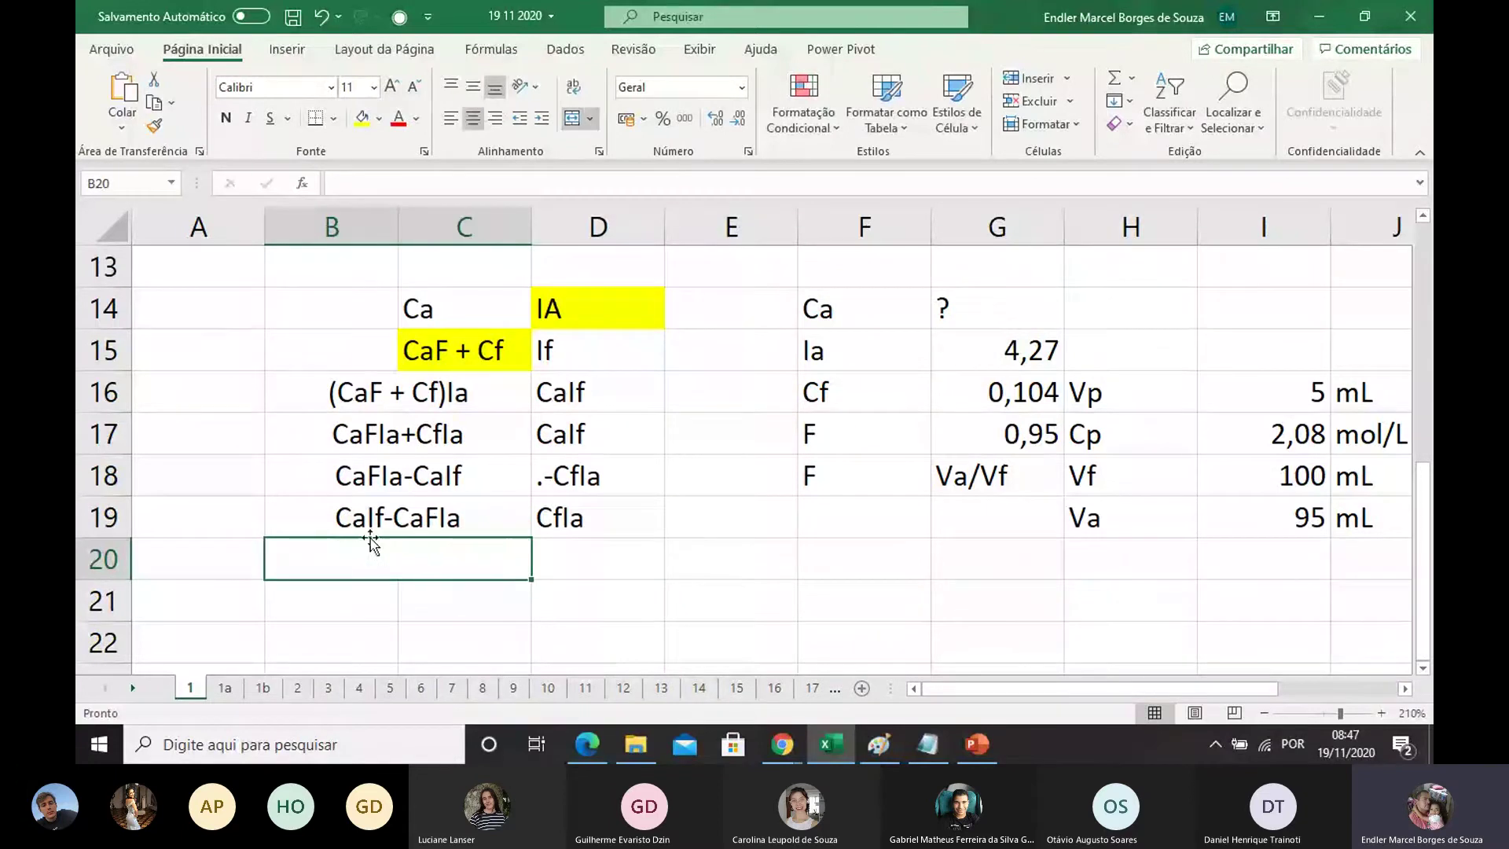
double_click(356, 548)
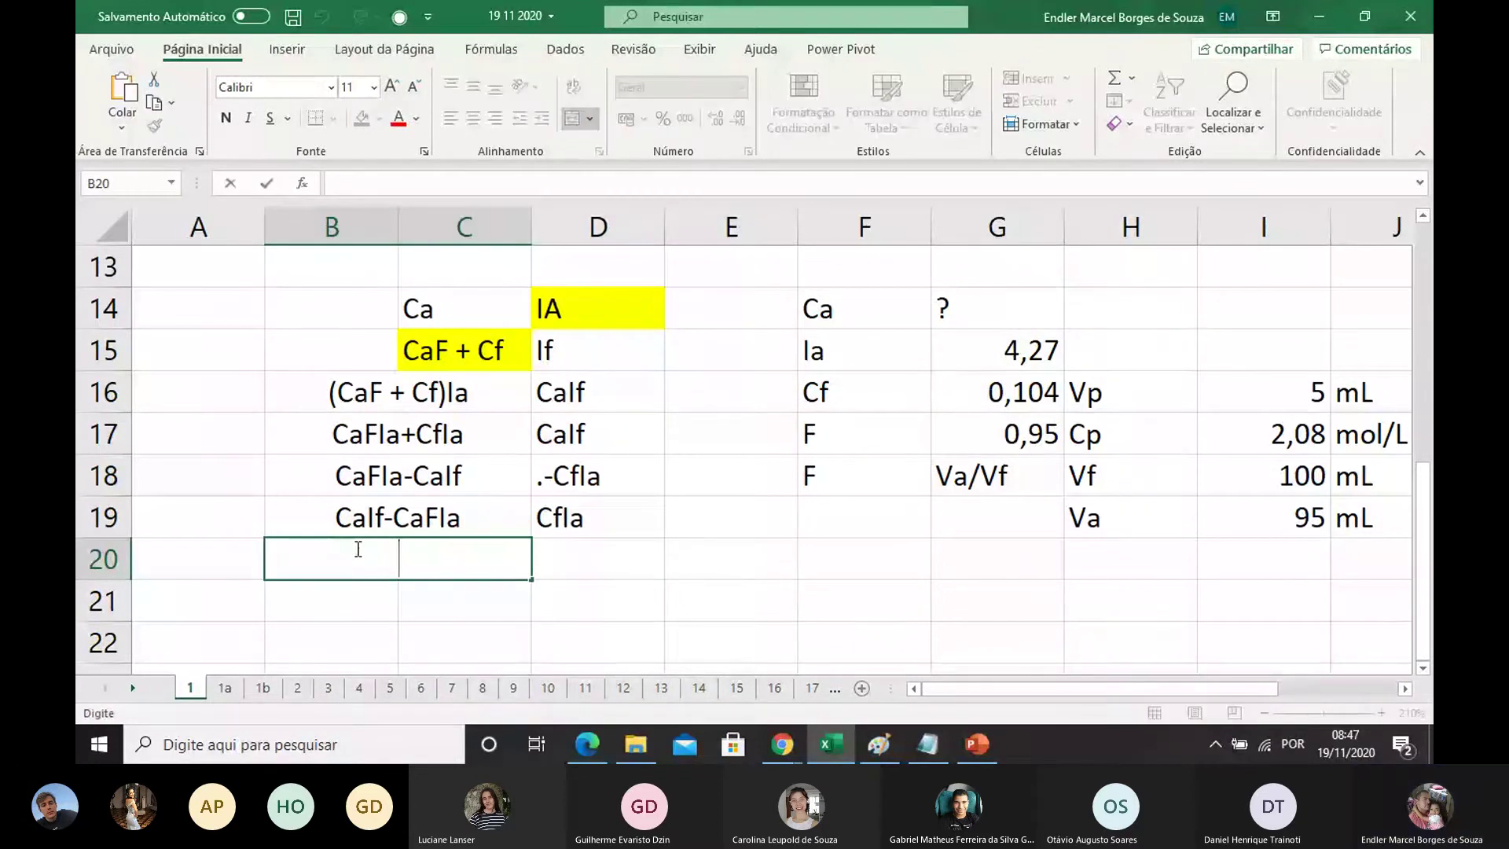
text(Ca()
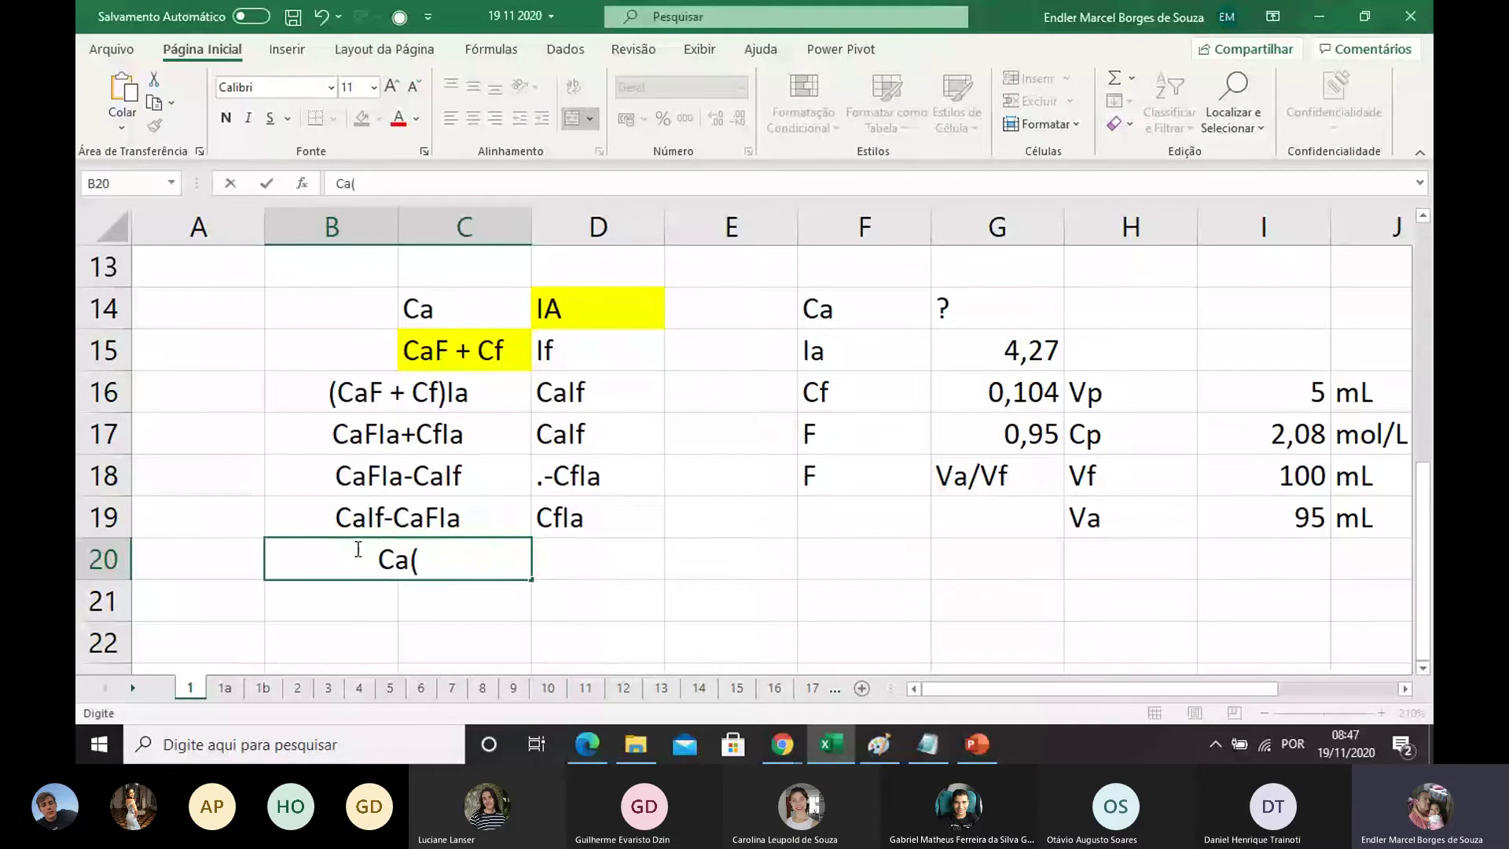
text(If)
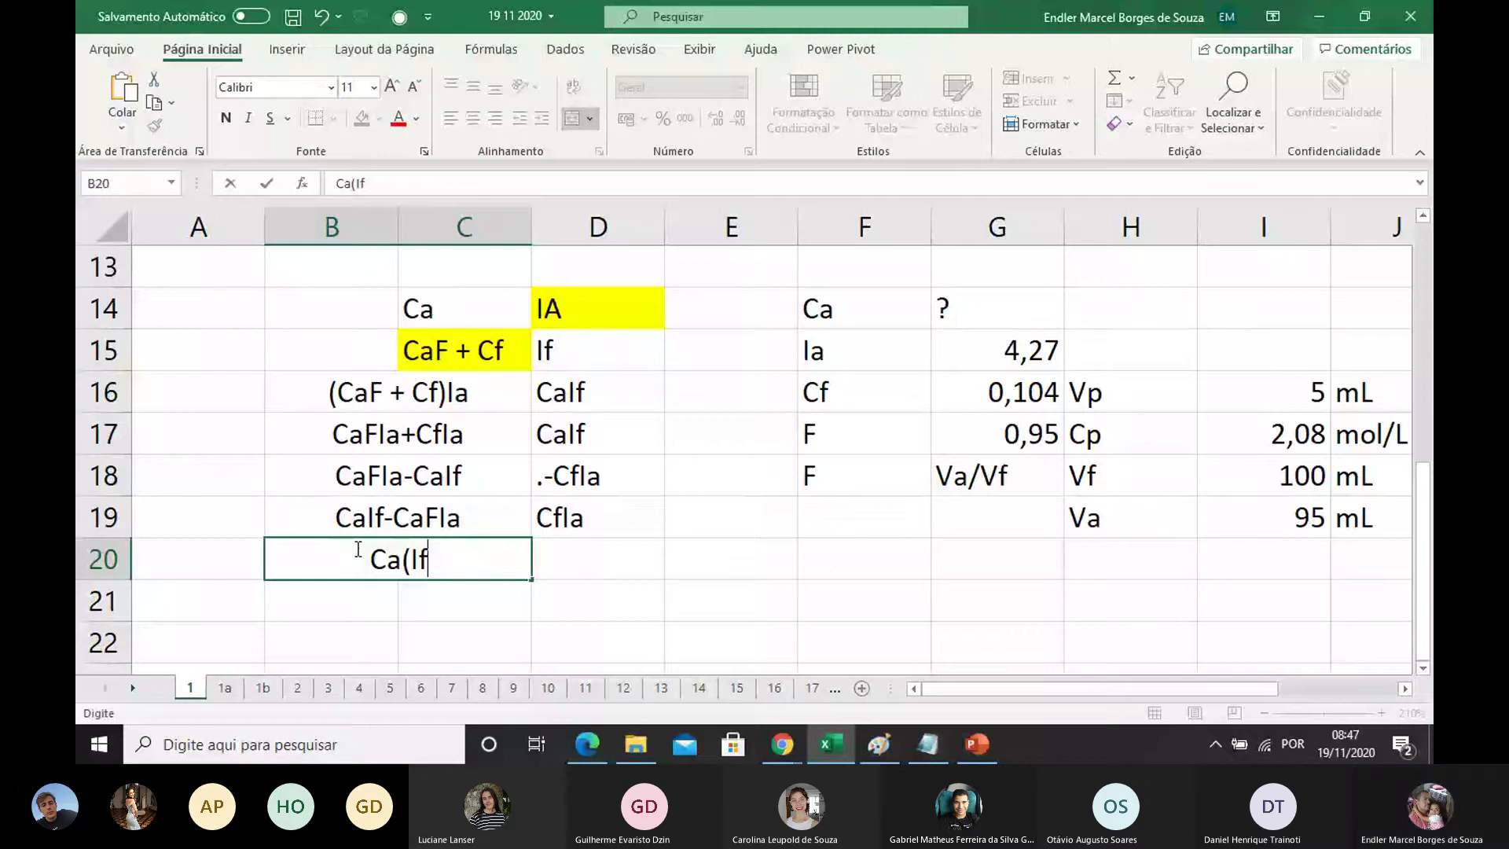
text(-)
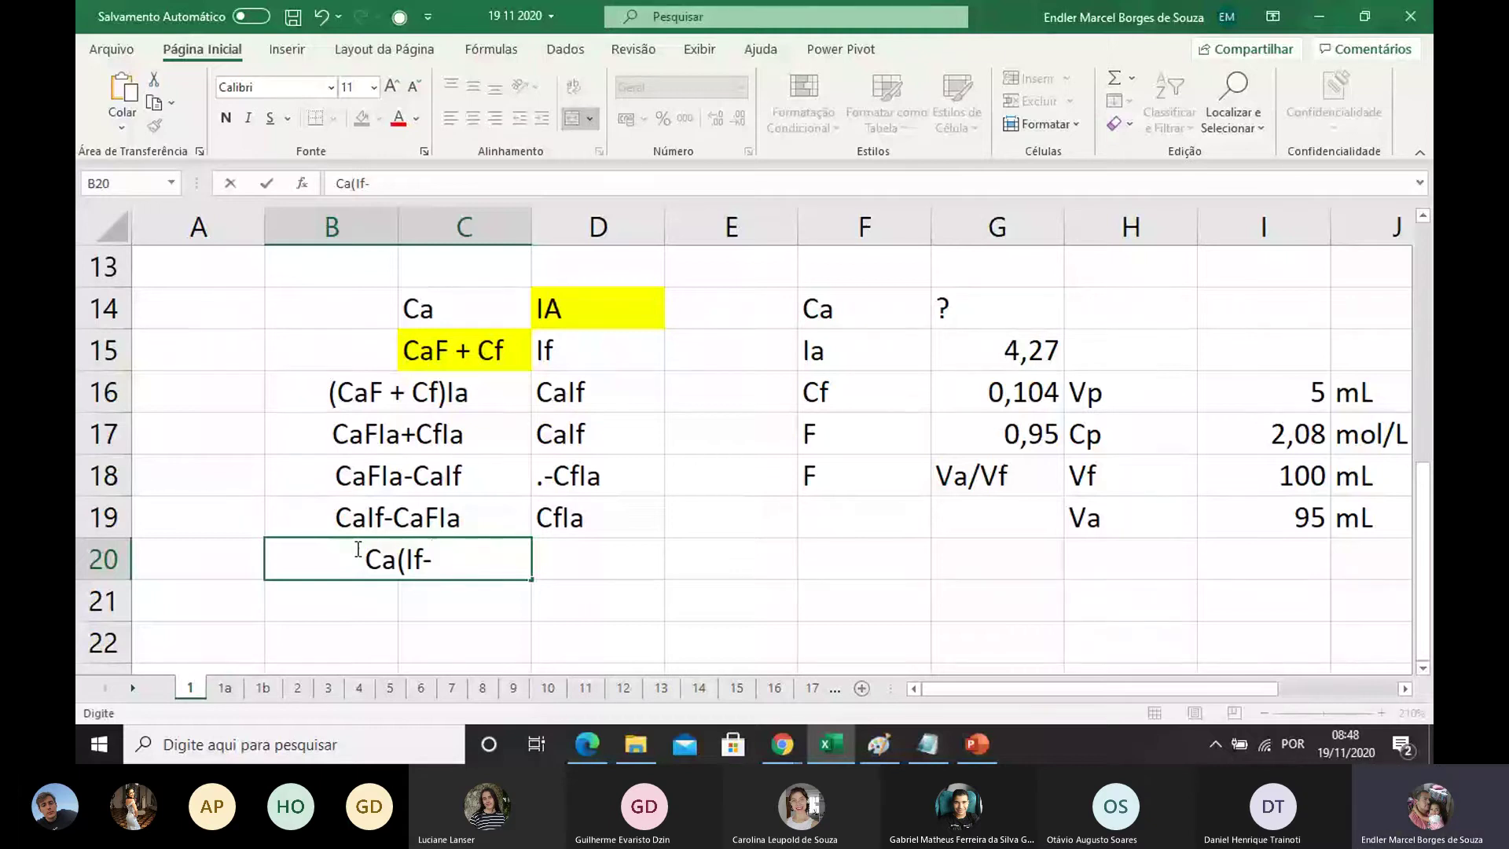
text(Ia)
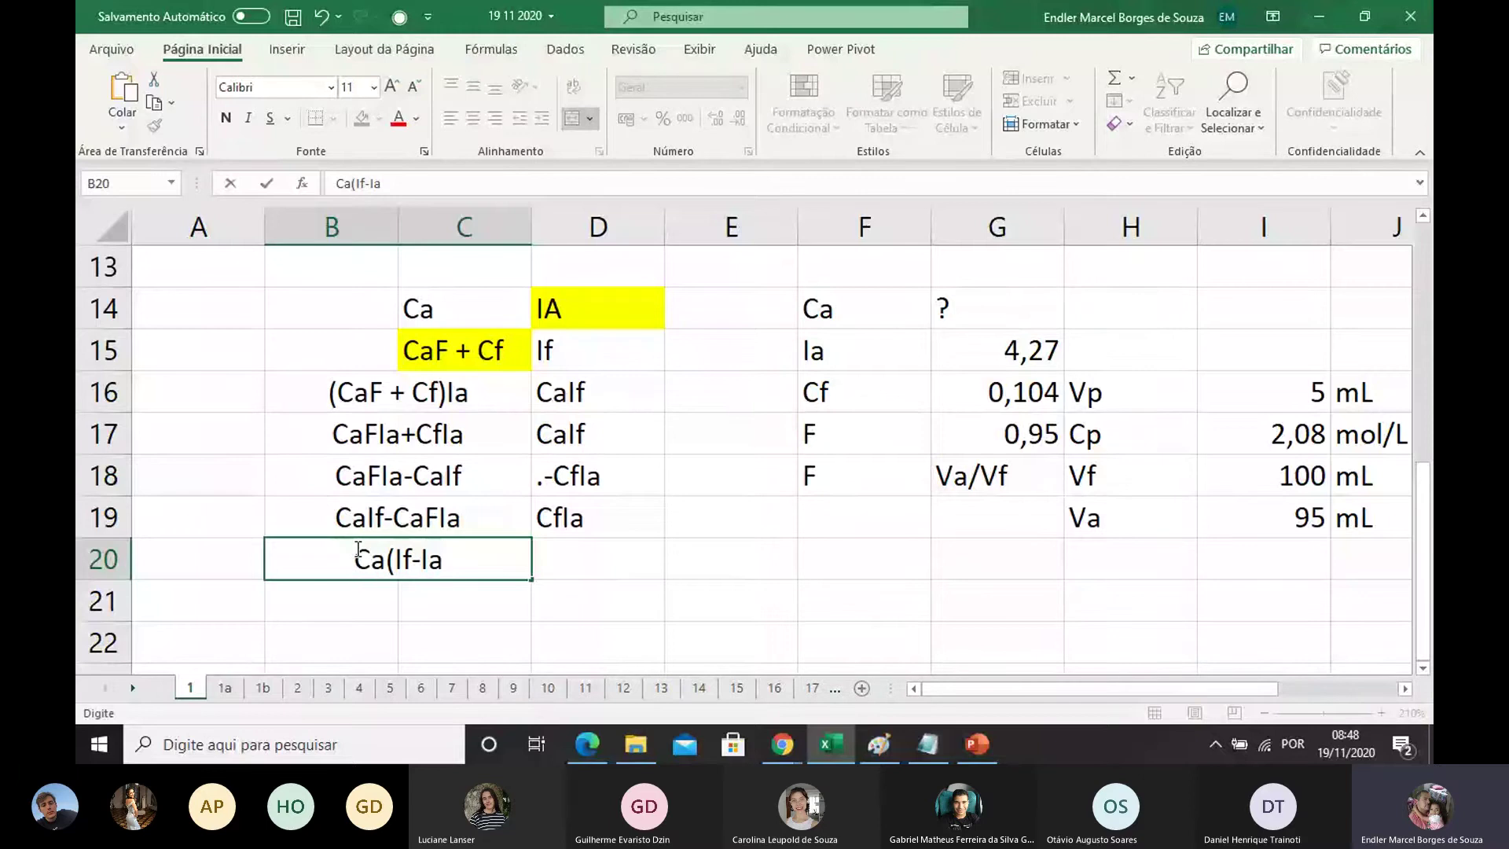
text(F))
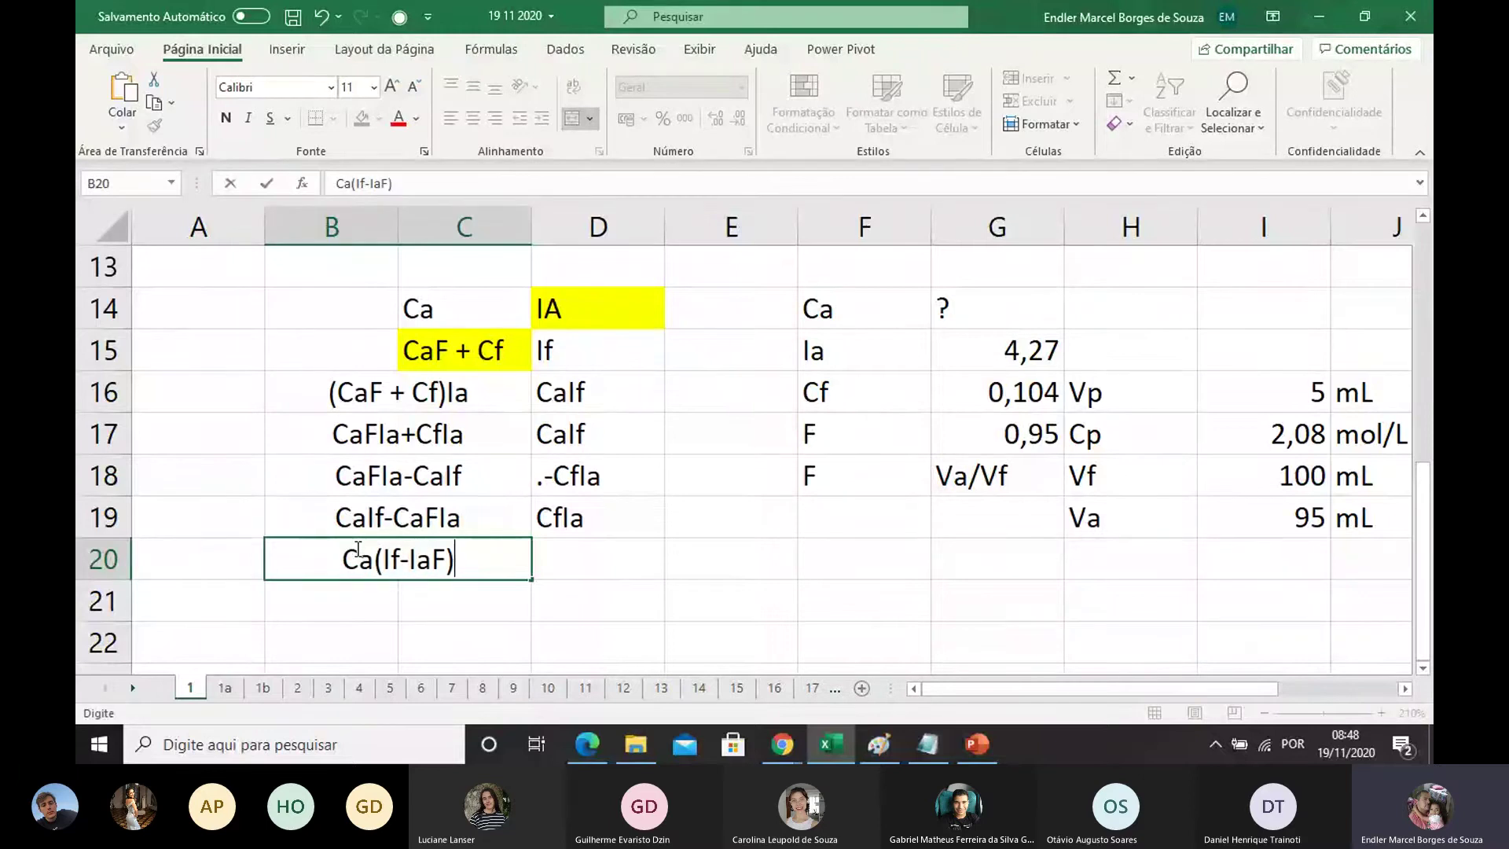
Step: Enter CfIa in D20 as the other side of the factored equation
click(563, 559)
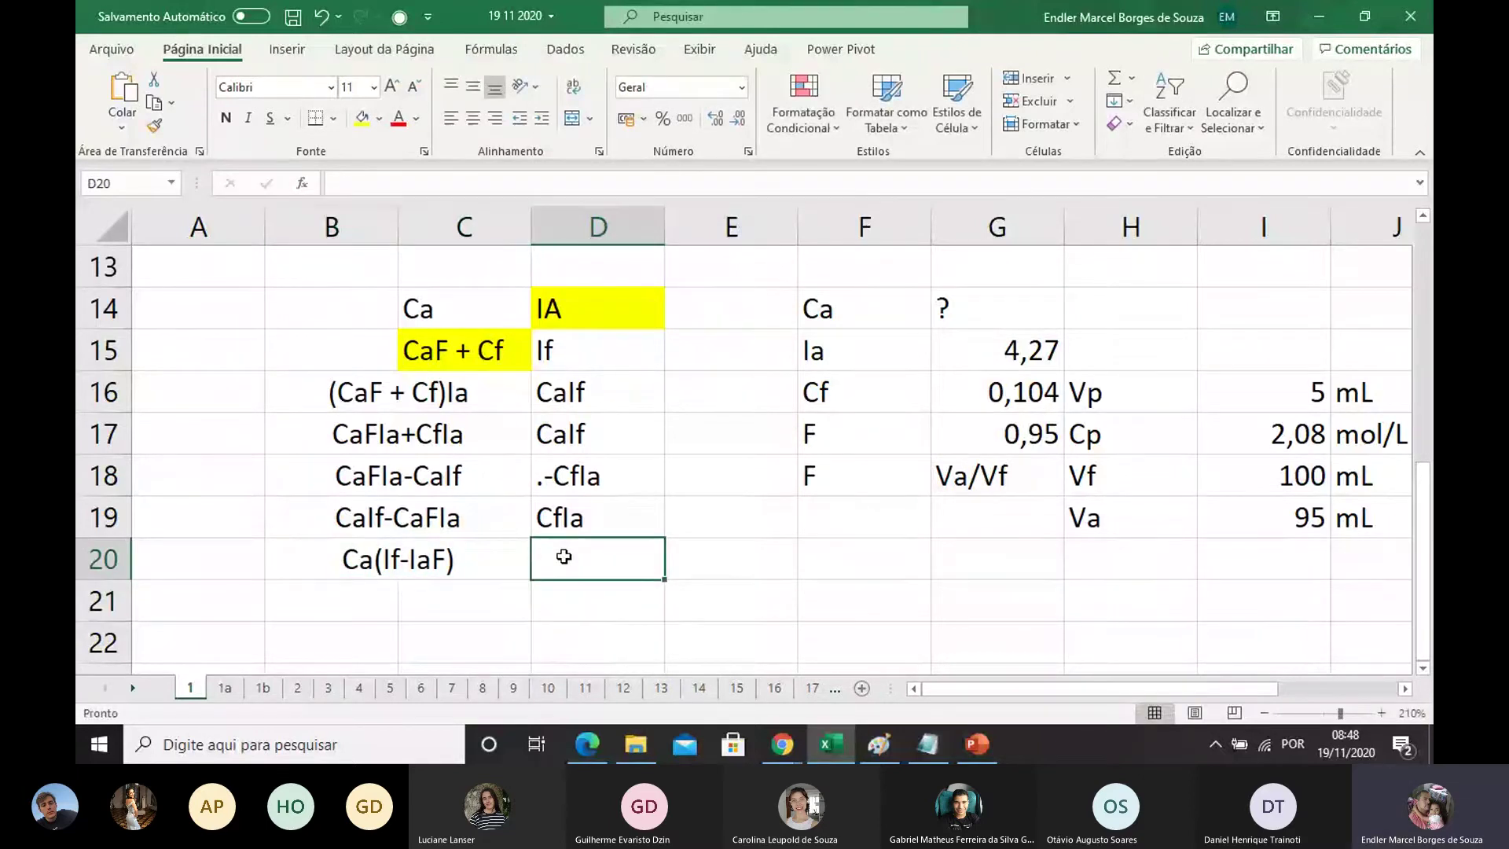
text(C)
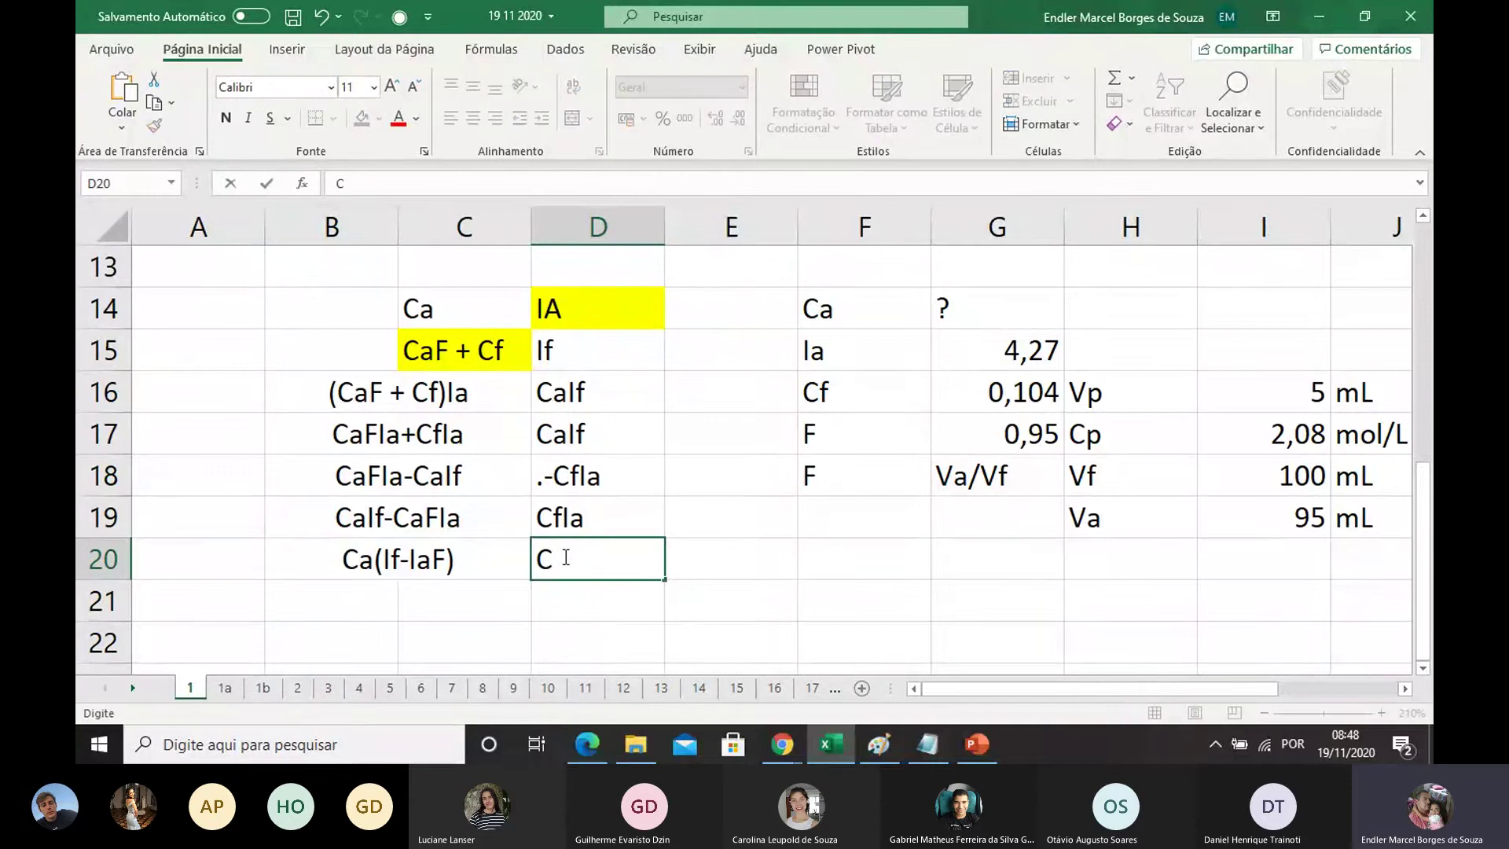
text(fla)
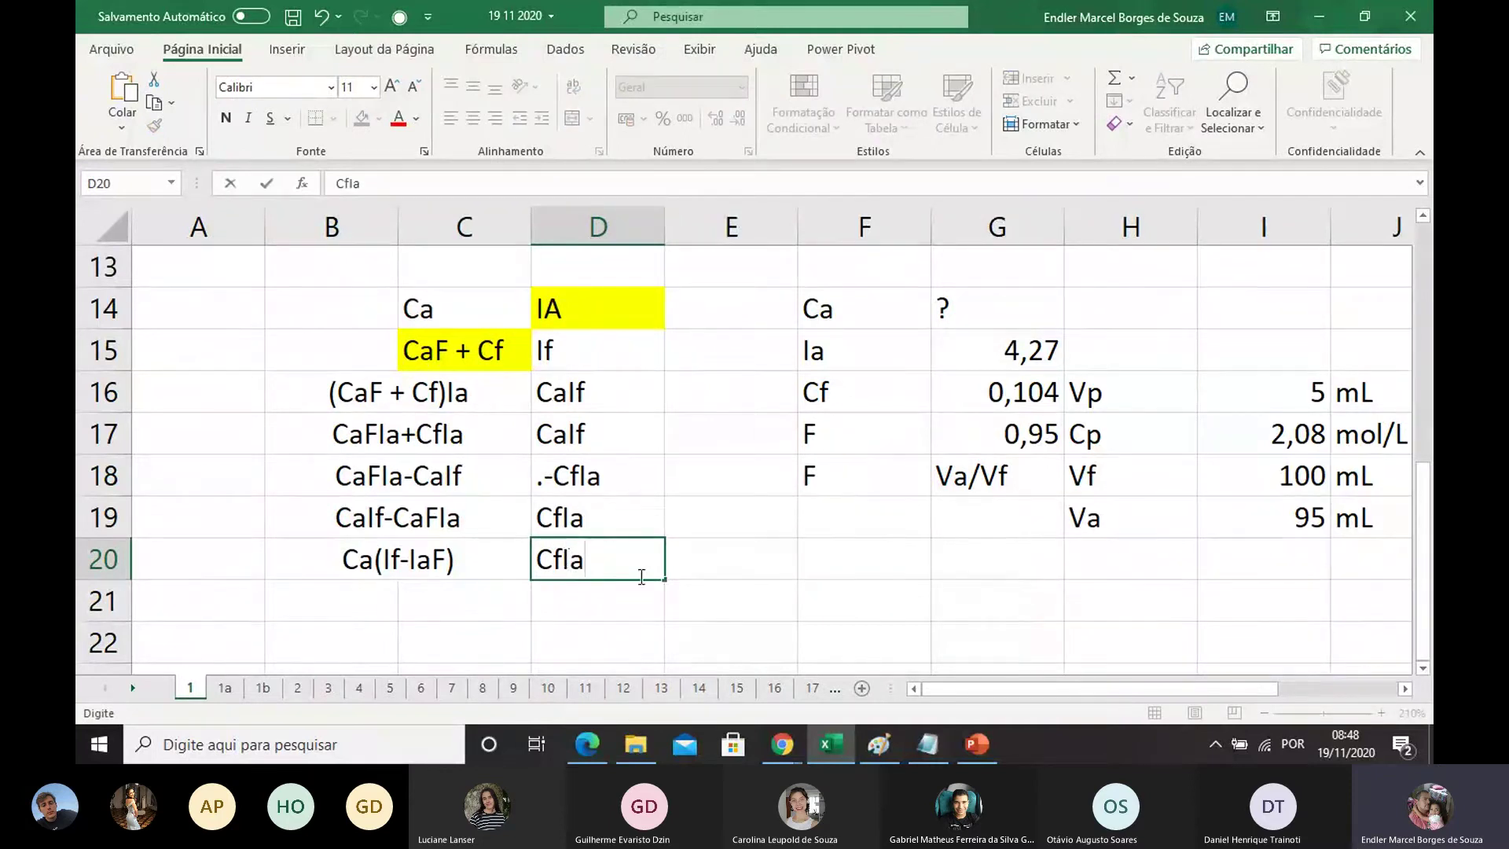
click(664, 605)
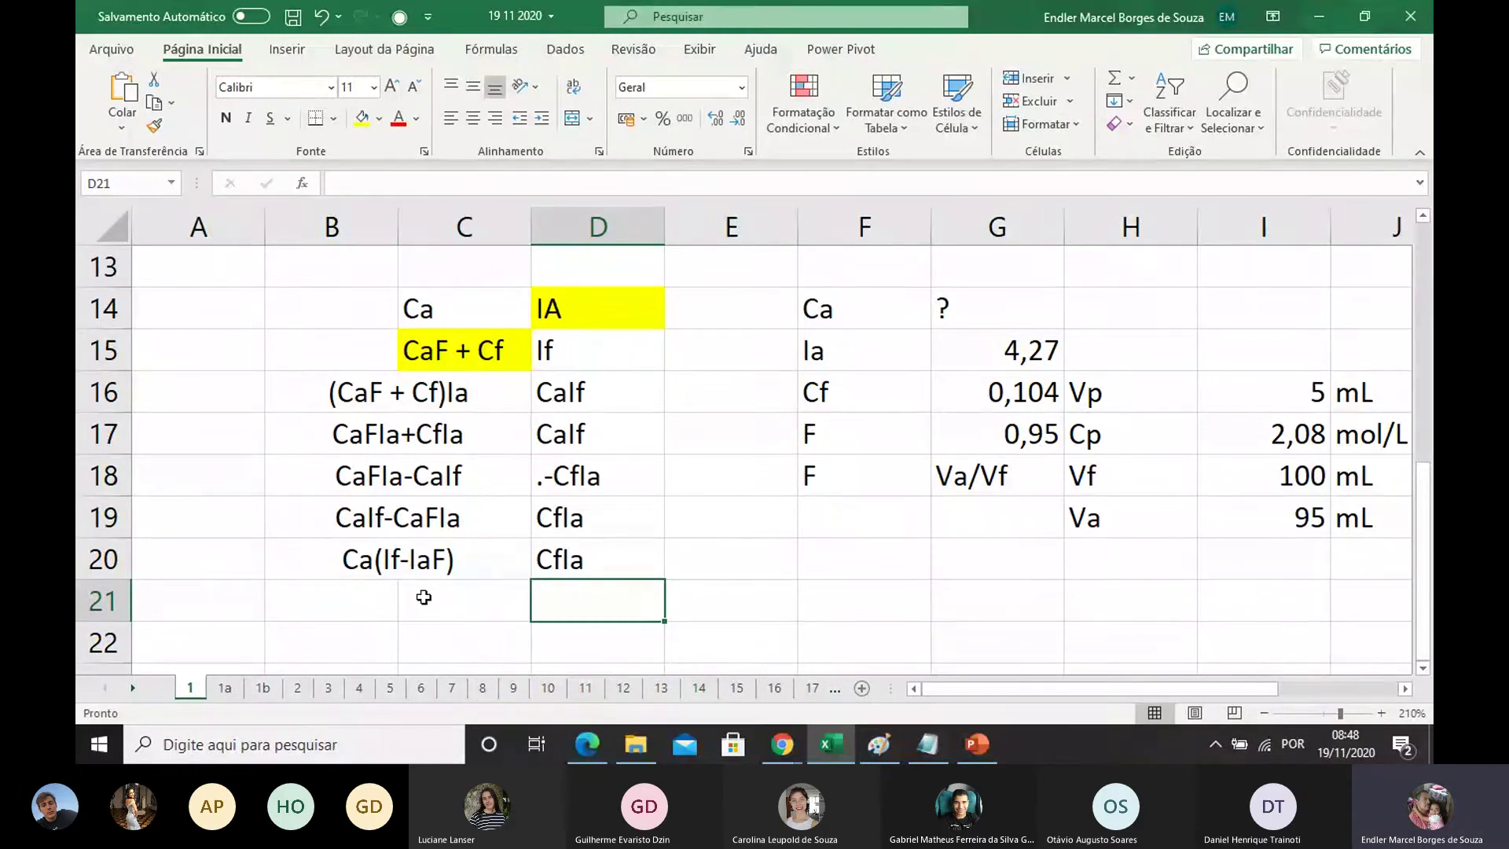
Step: Enter Ca alone in C21 as the isolated unknown of the equation
click(424, 597)
text(Ca)
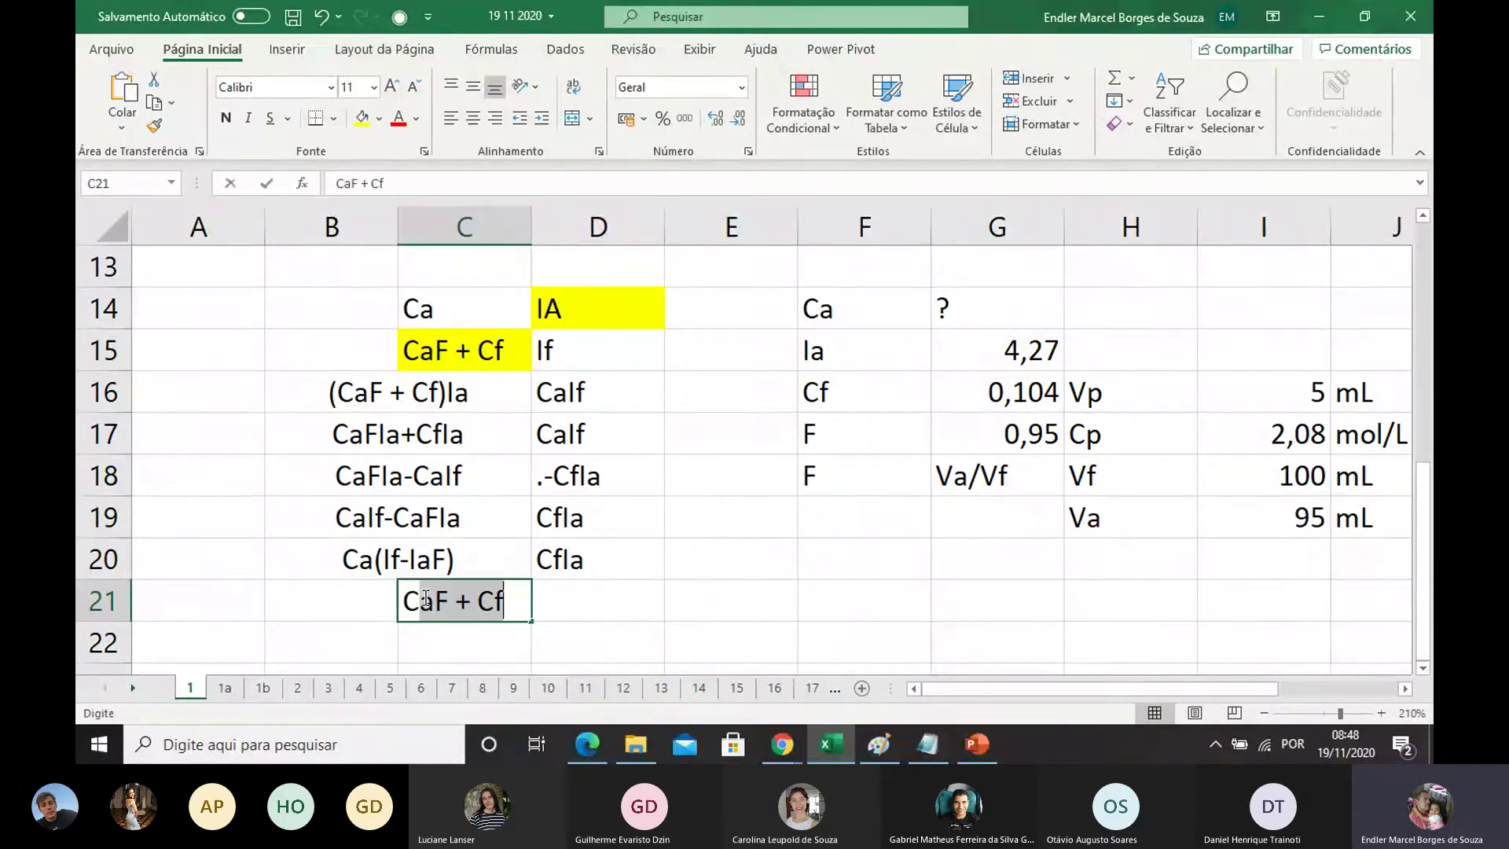
key(Delete)
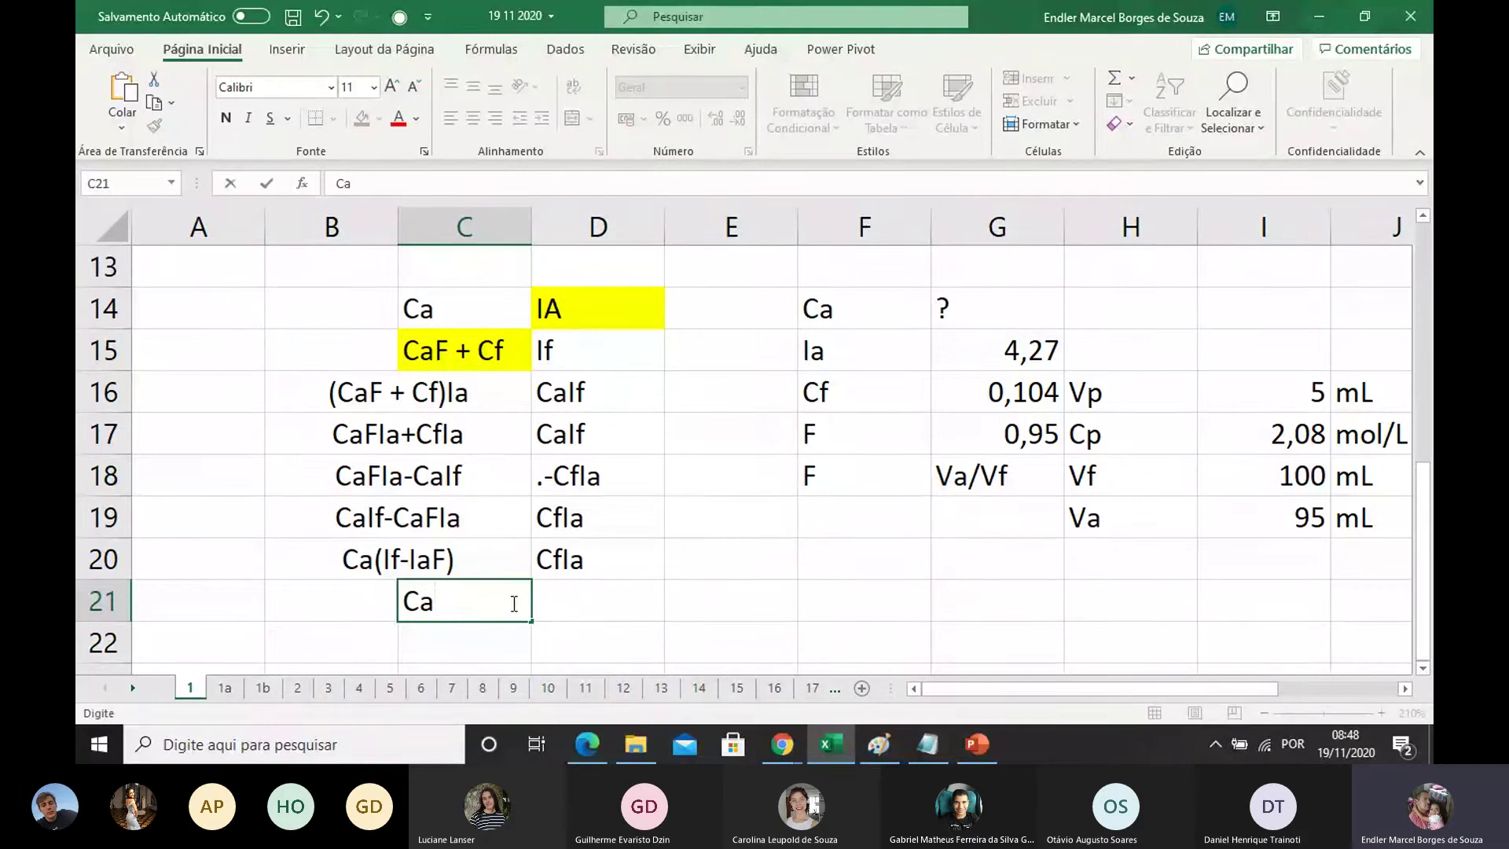
click(579, 629)
Step: Enter the solved expression CfIa/(If-IaF) in D21 next to the isolated Ca
click(574, 605)
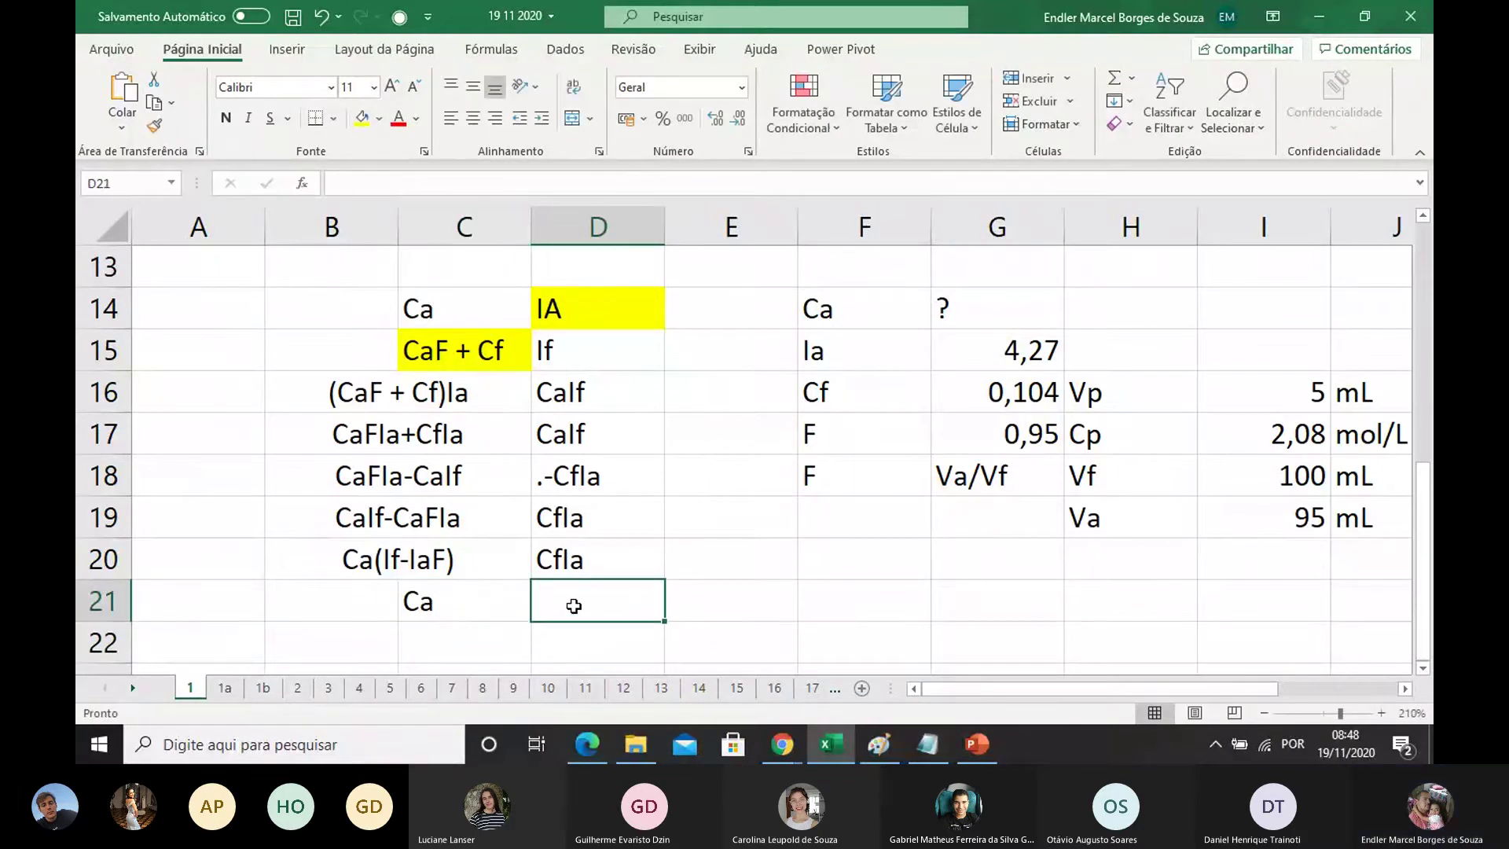
text(Cfl)
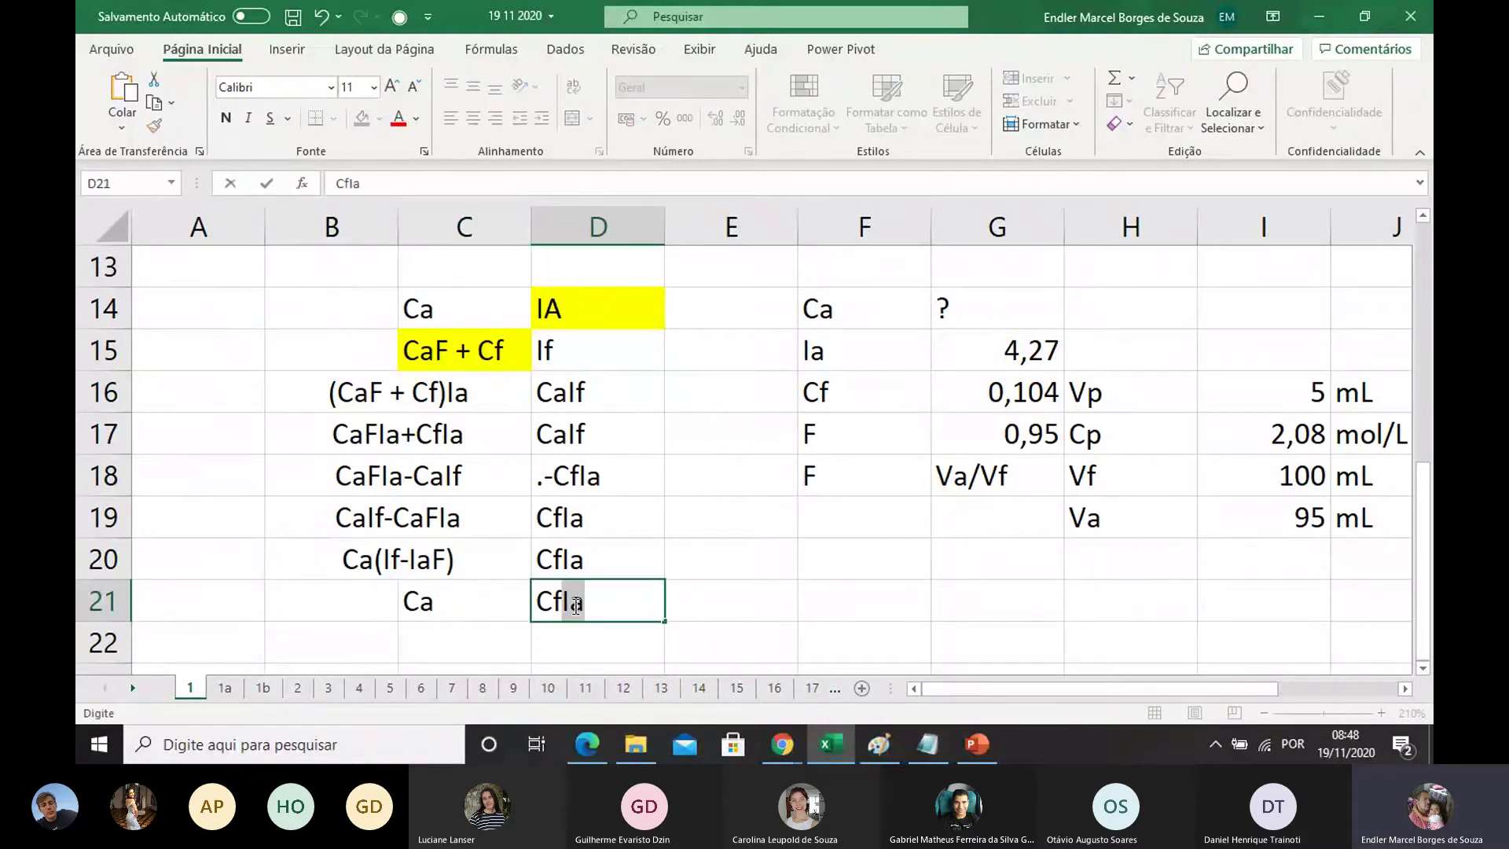
text(a)
click(594, 604)
text(/()
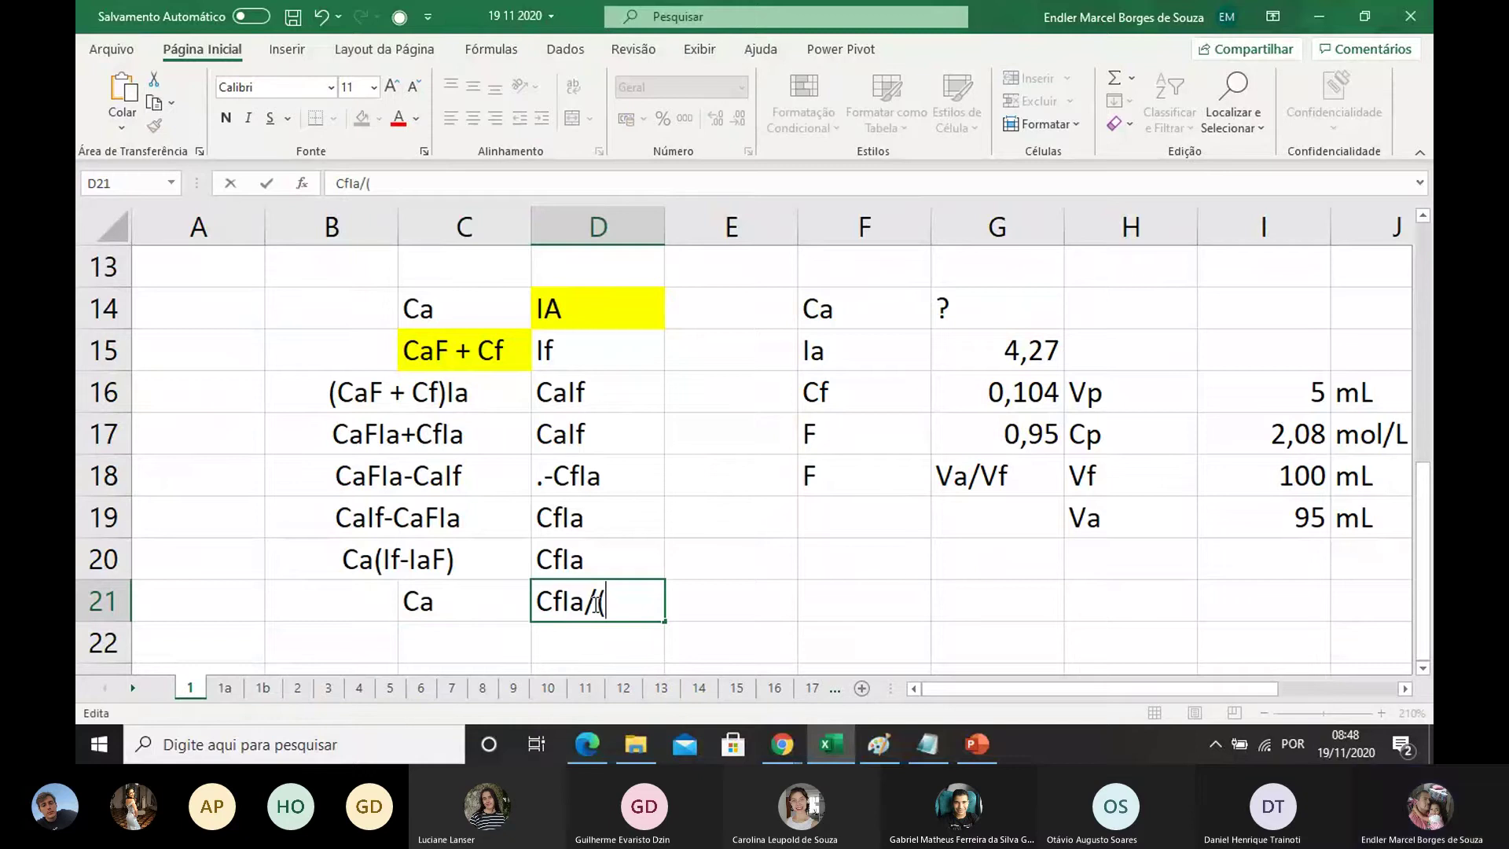
text(I)
text(f)
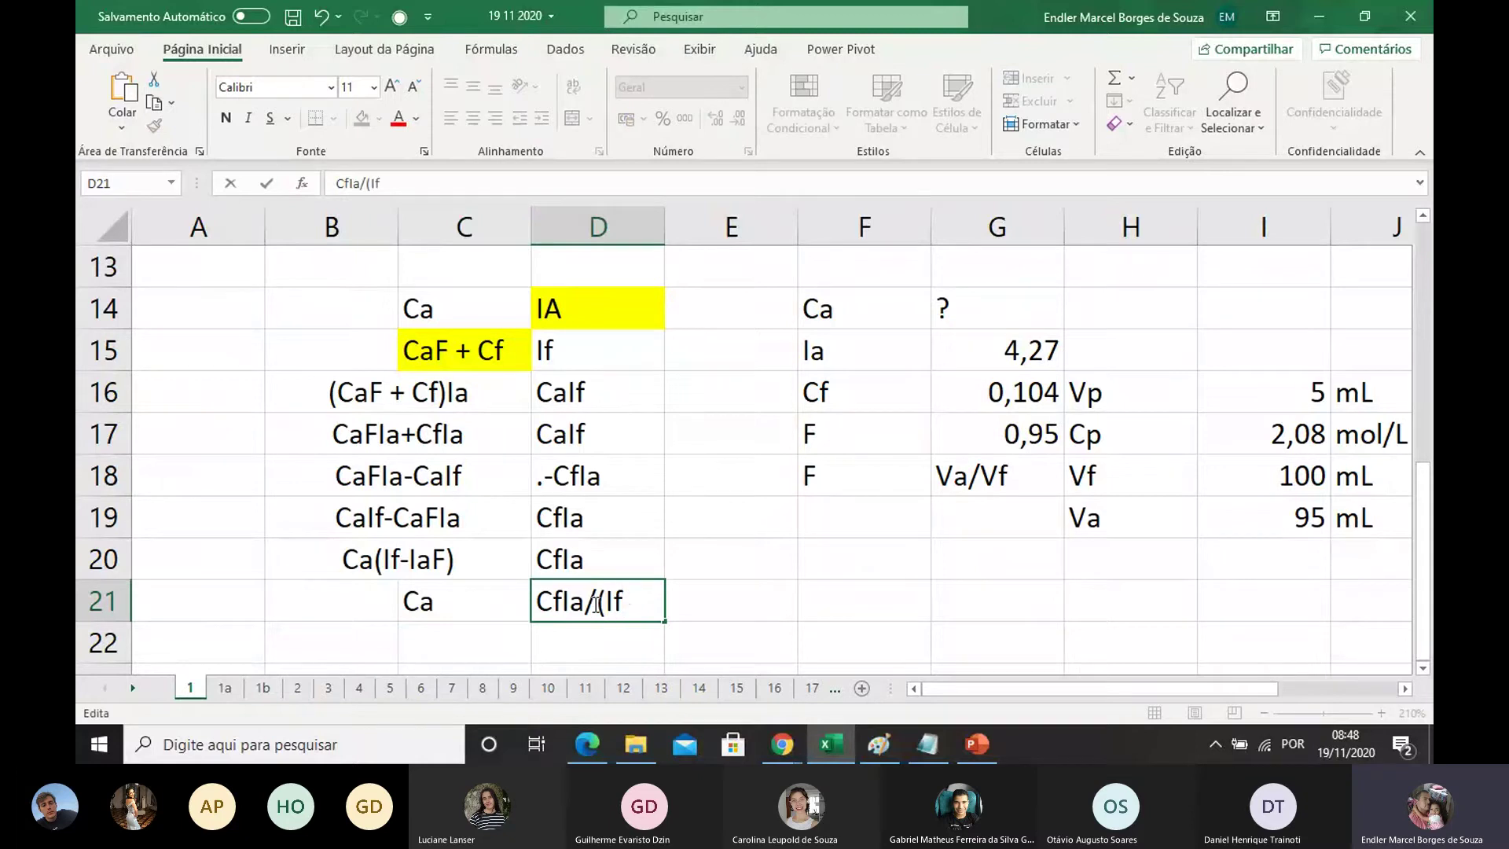
text(-IaF))
scroll(721, 538, down, 1)
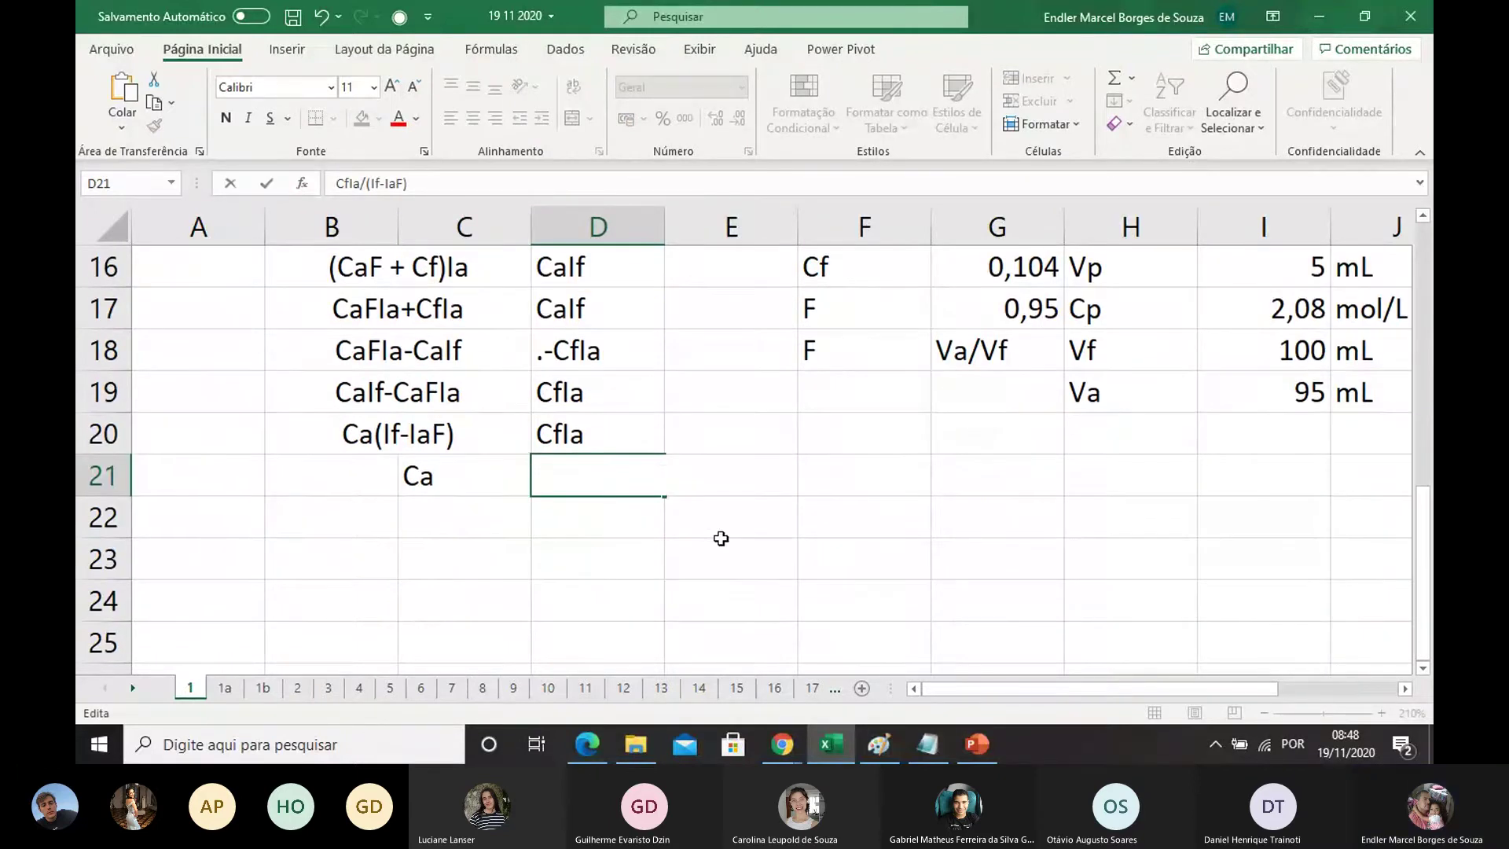
key(Return)
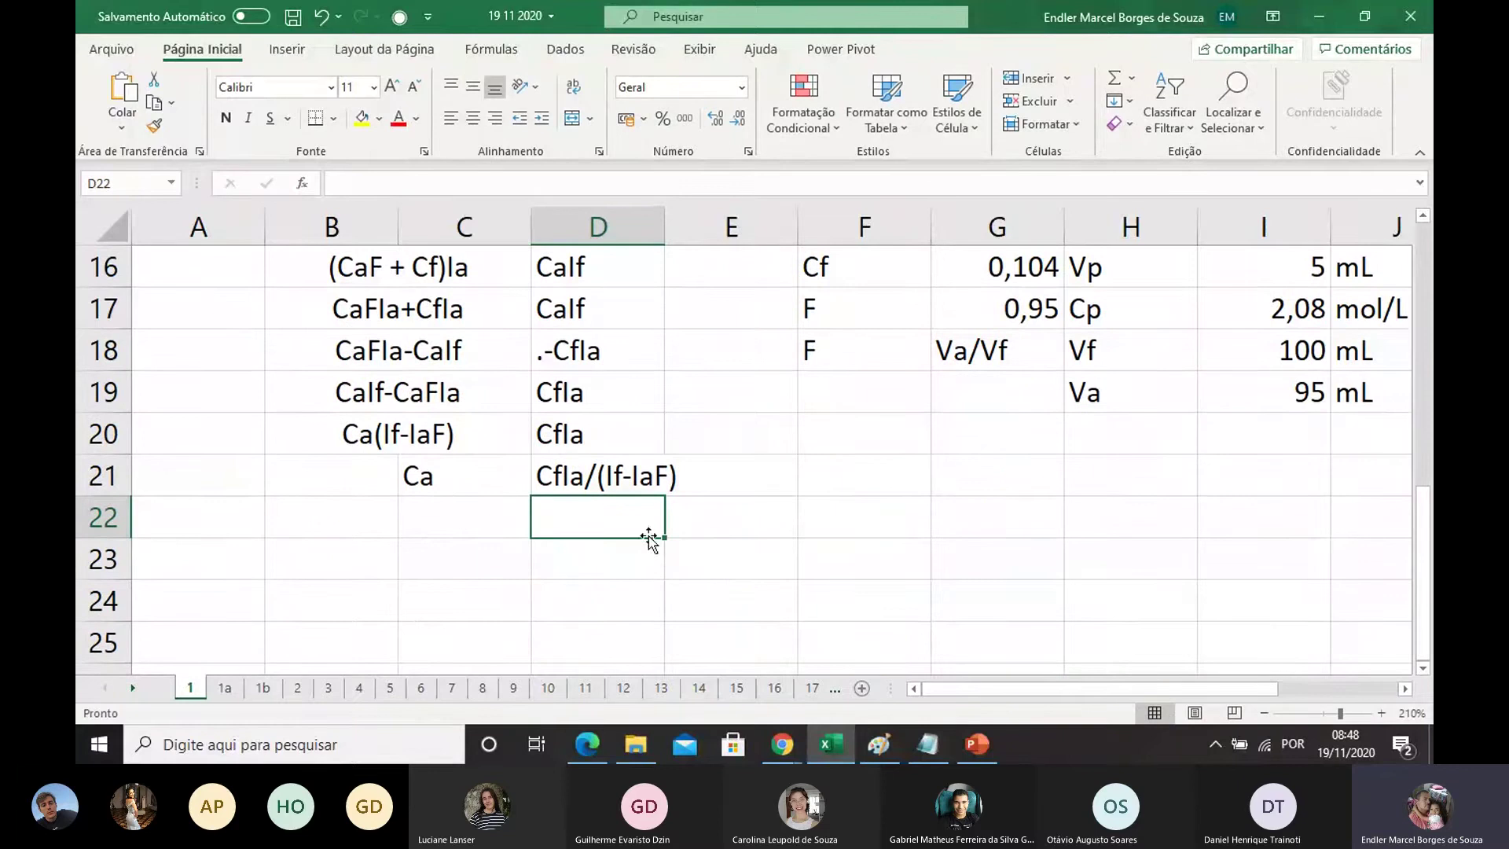
drag(448, 469, 572, 489)
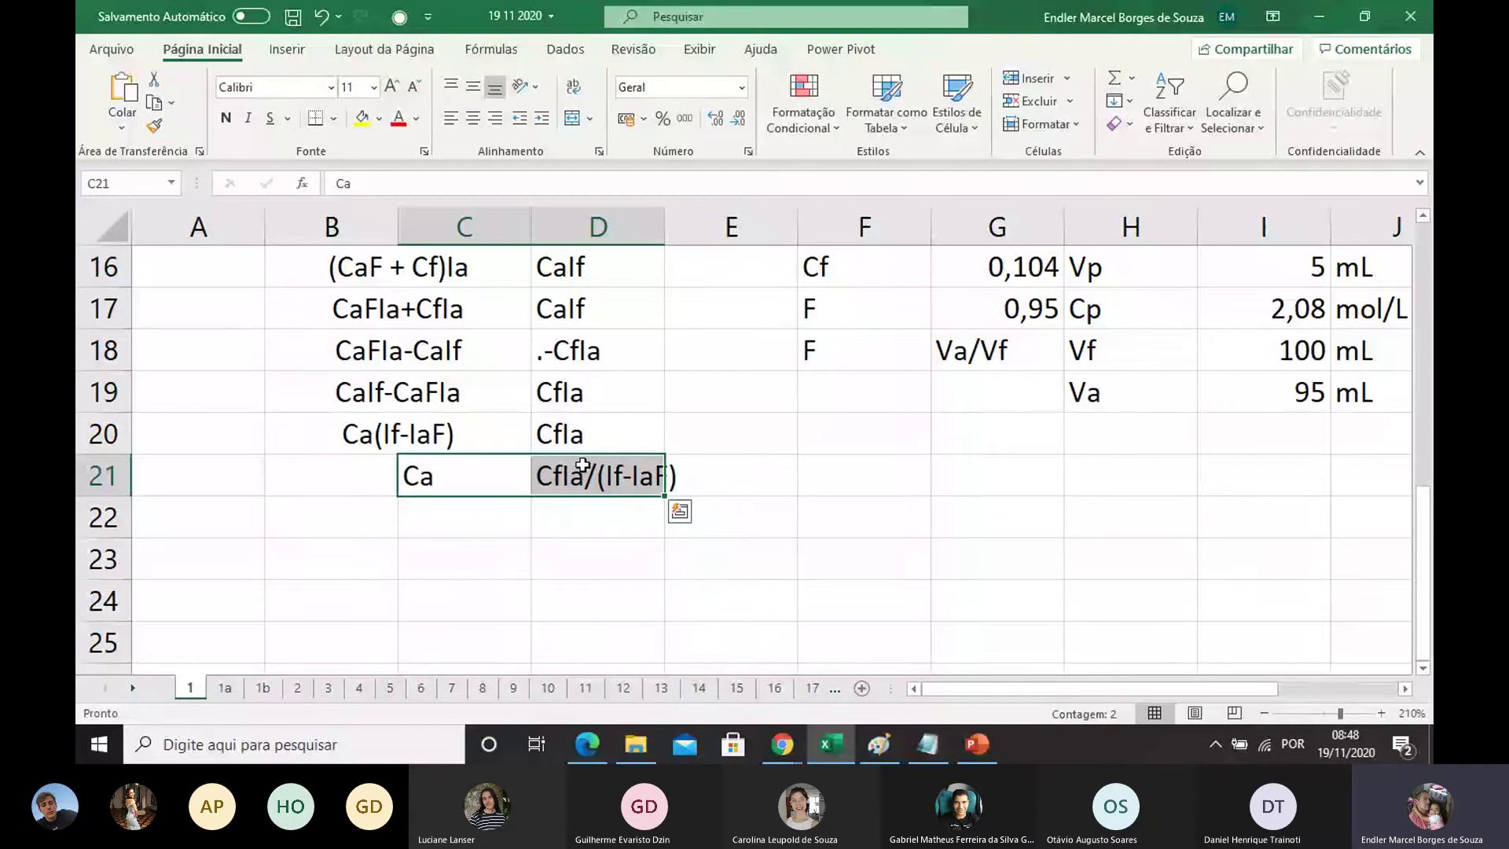
click(548, 534)
drag(448, 471, 635, 478)
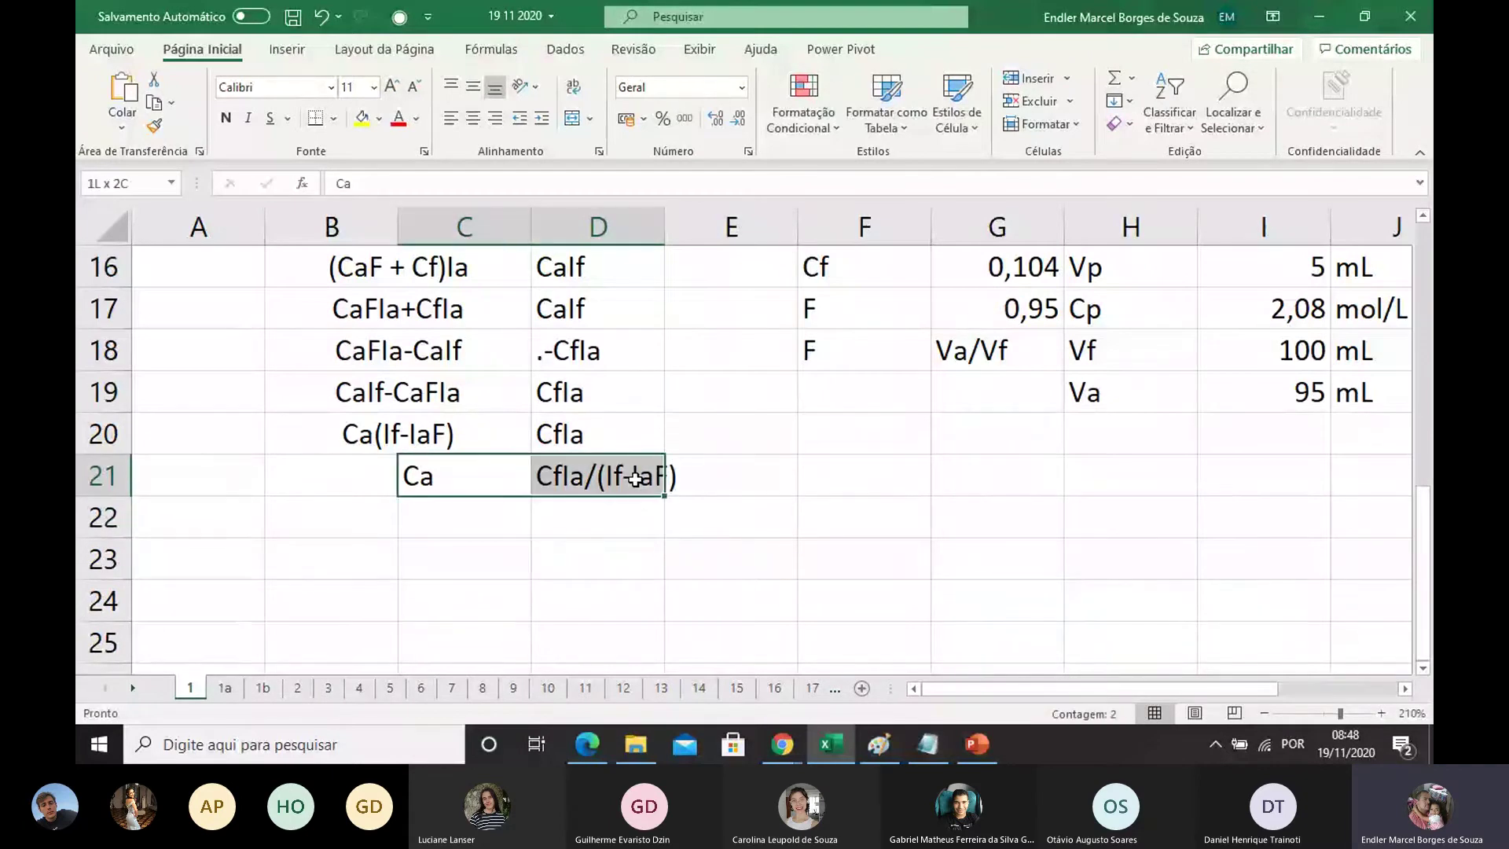
click(615, 561)
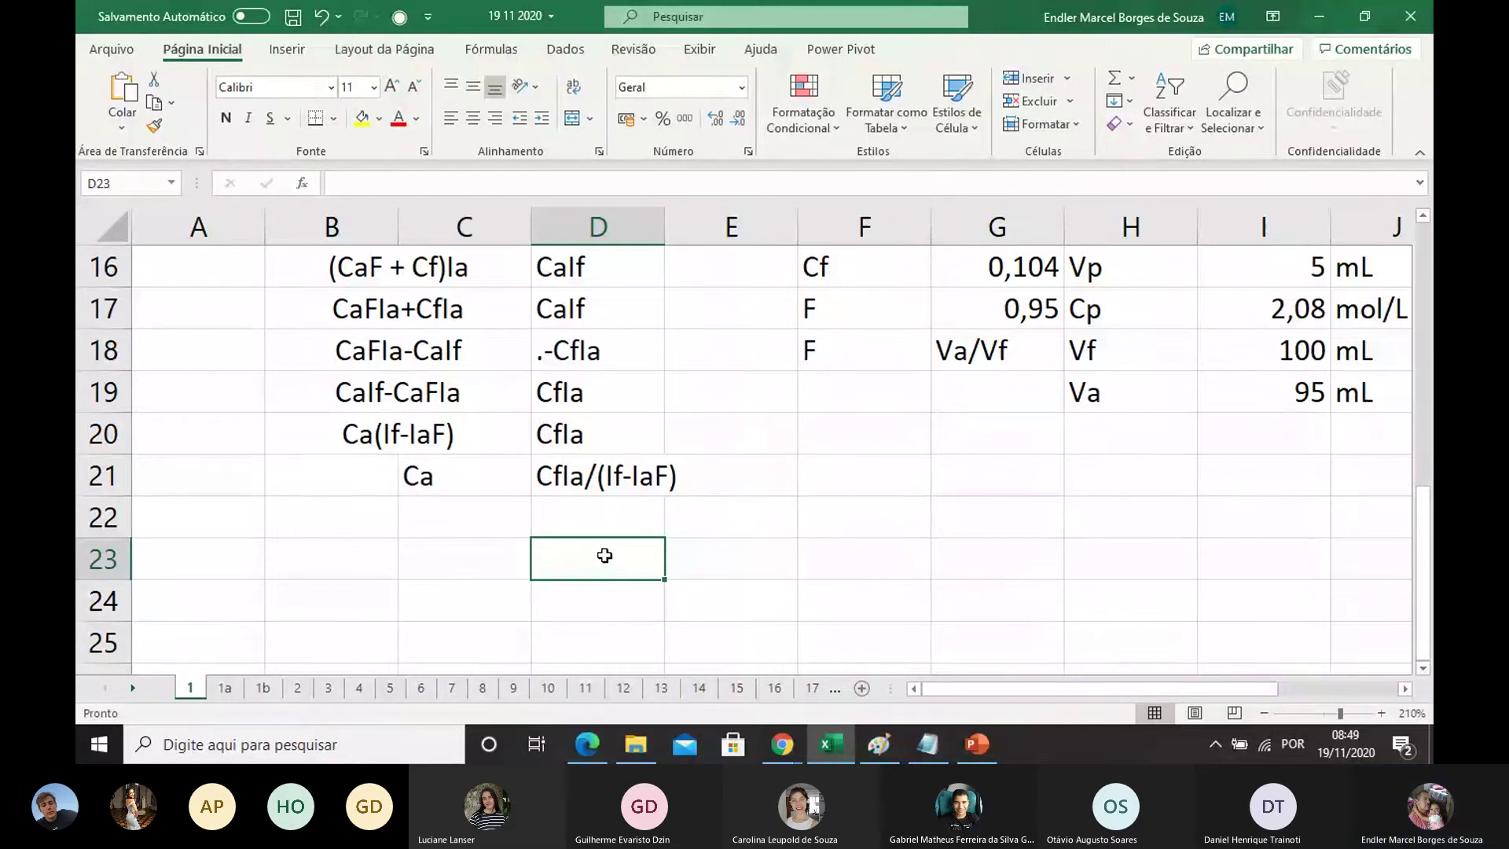
click(464, 476)
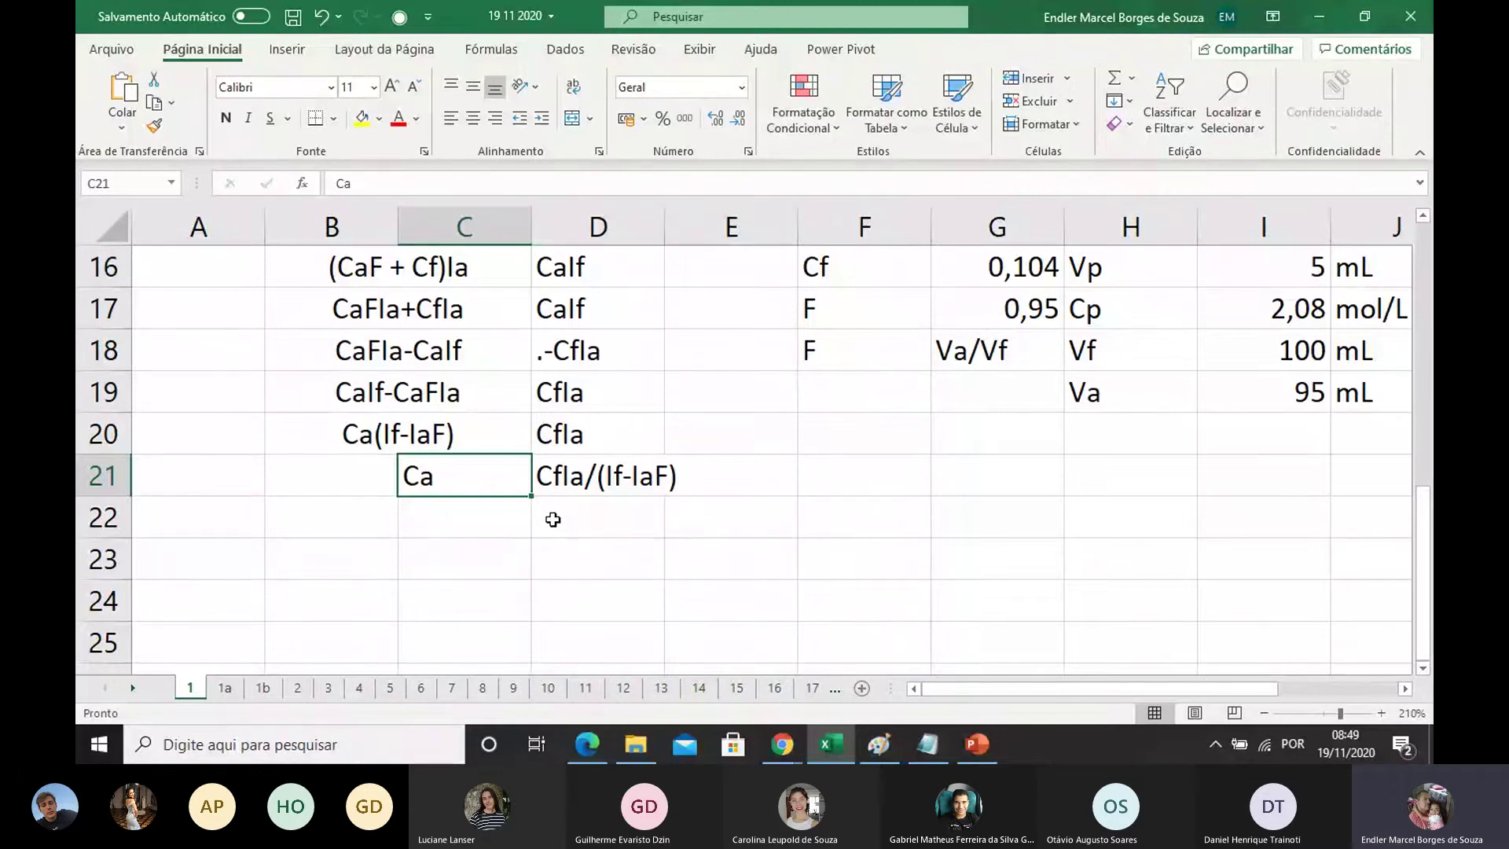
click(554, 519)
text(=)
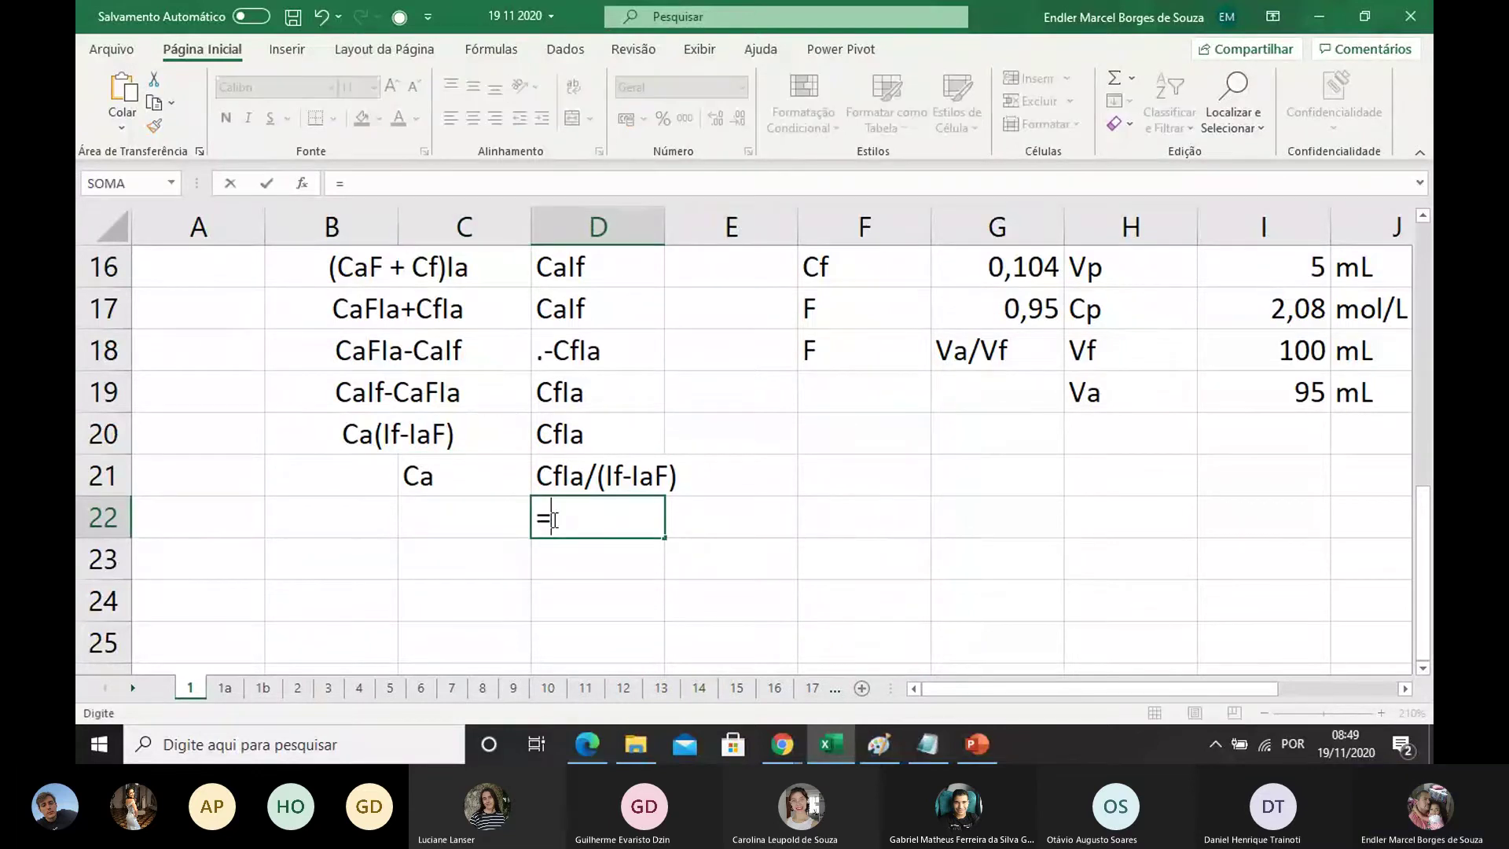
scroll(809, 472, up, 1)
scroll(810, 471, up, 1)
click(1008, 383)
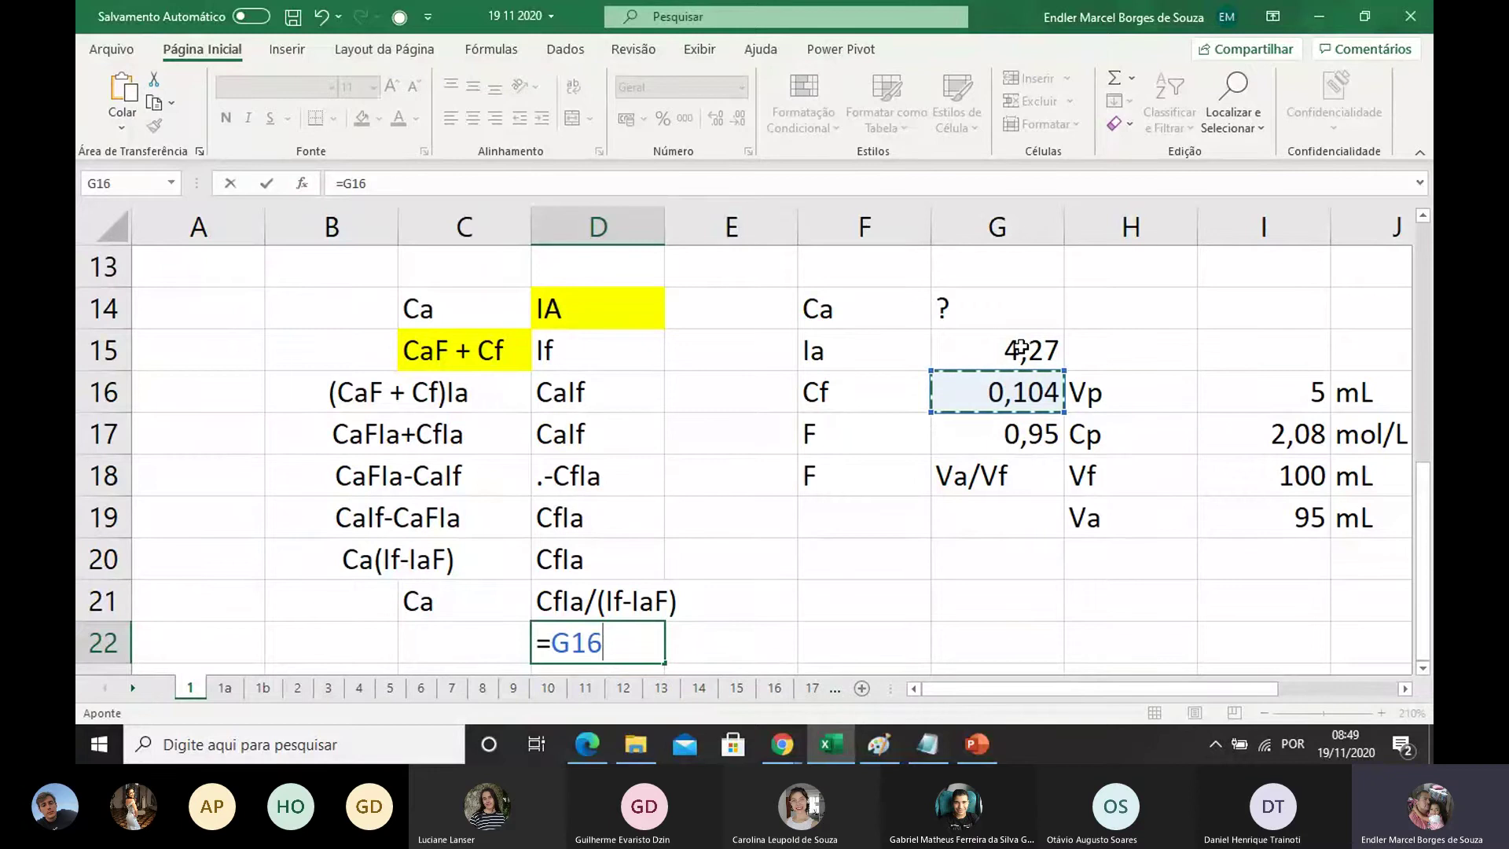
text(*)
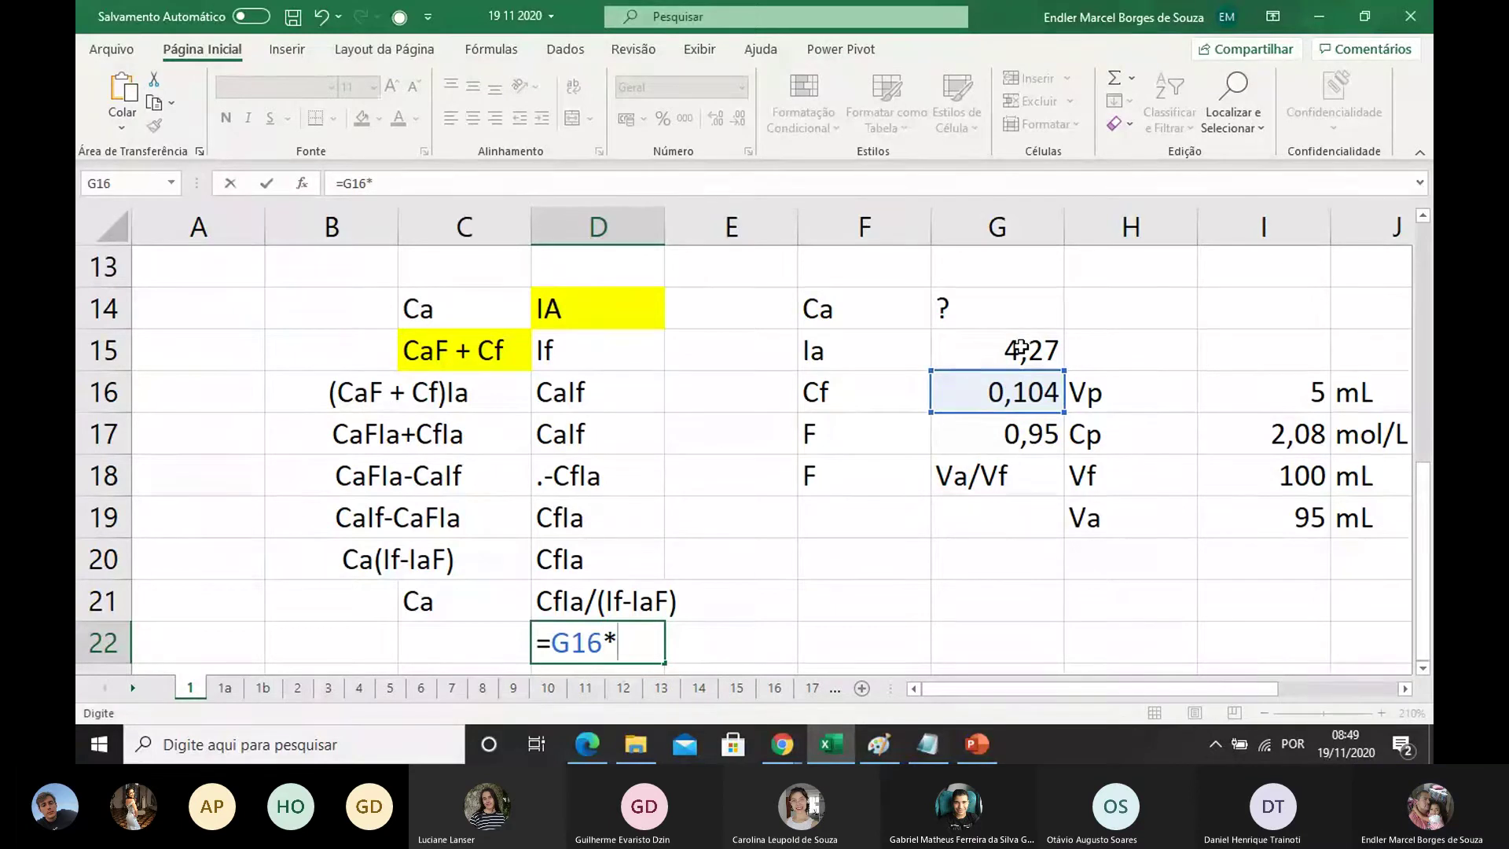
click(1019, 348)
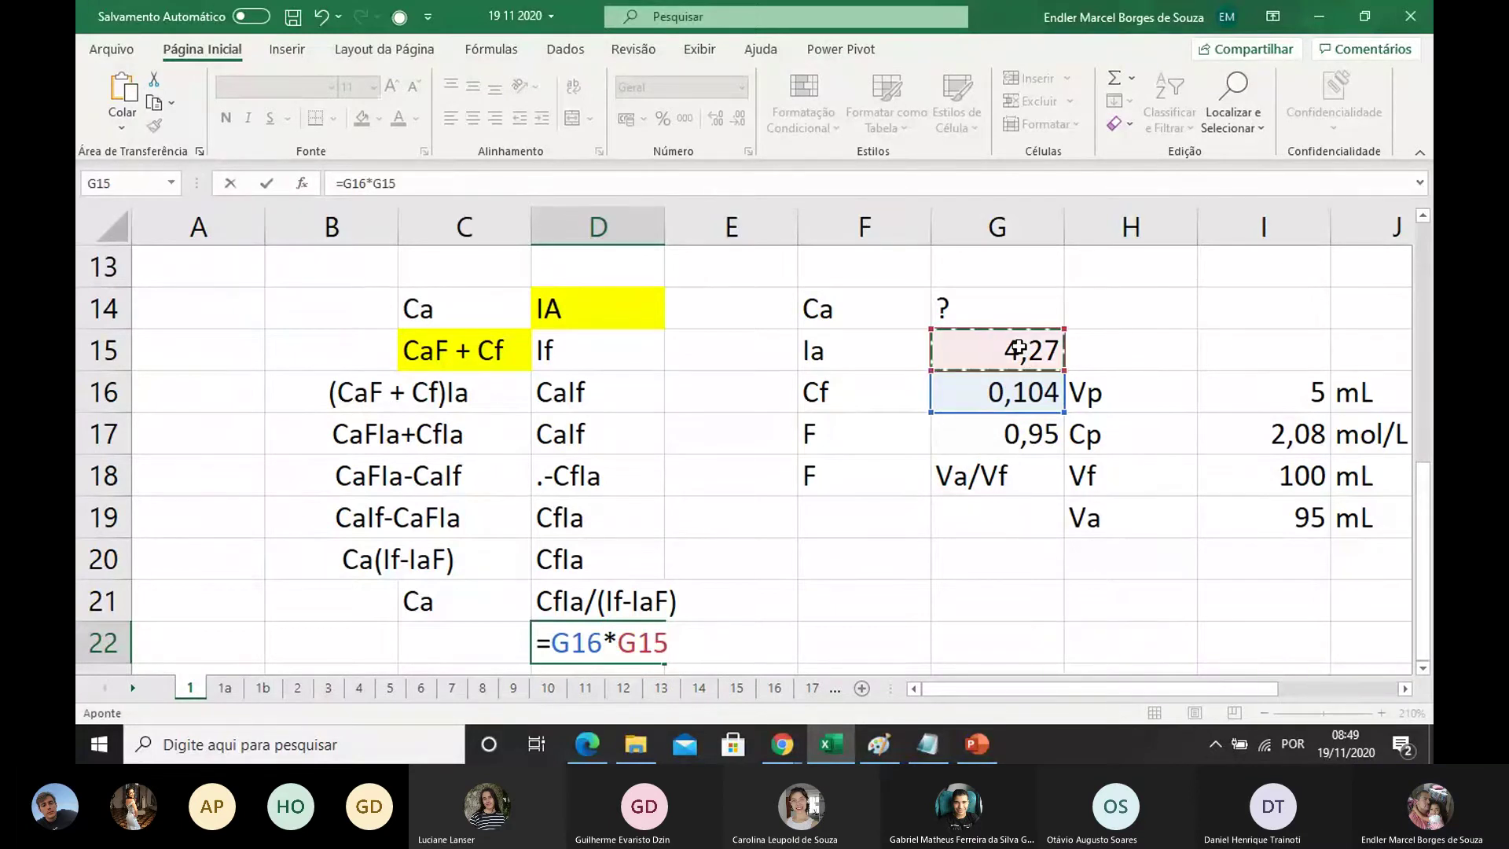
text())
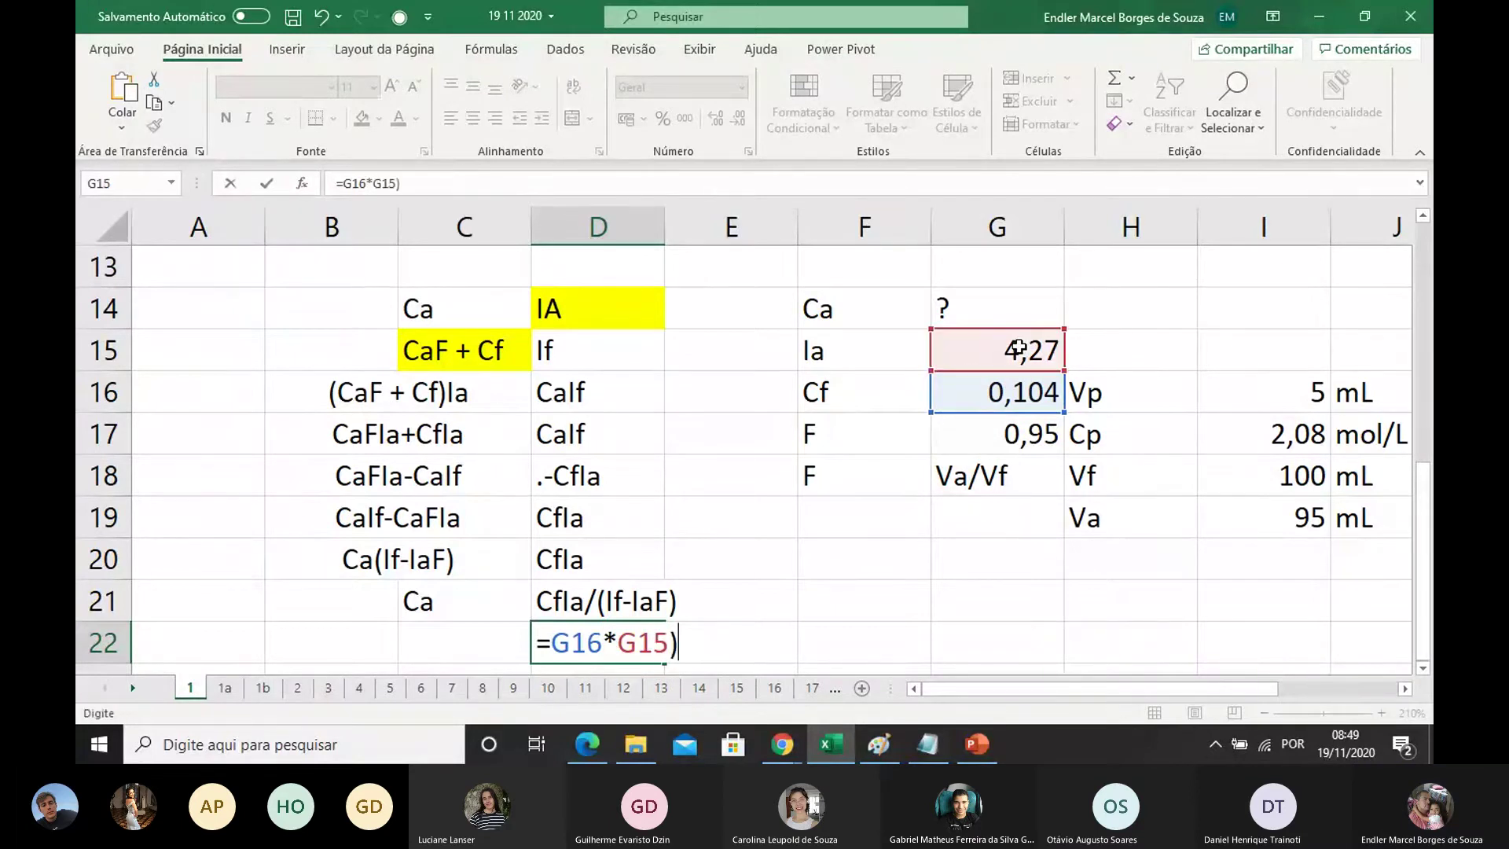
click(558, 645)
text(()
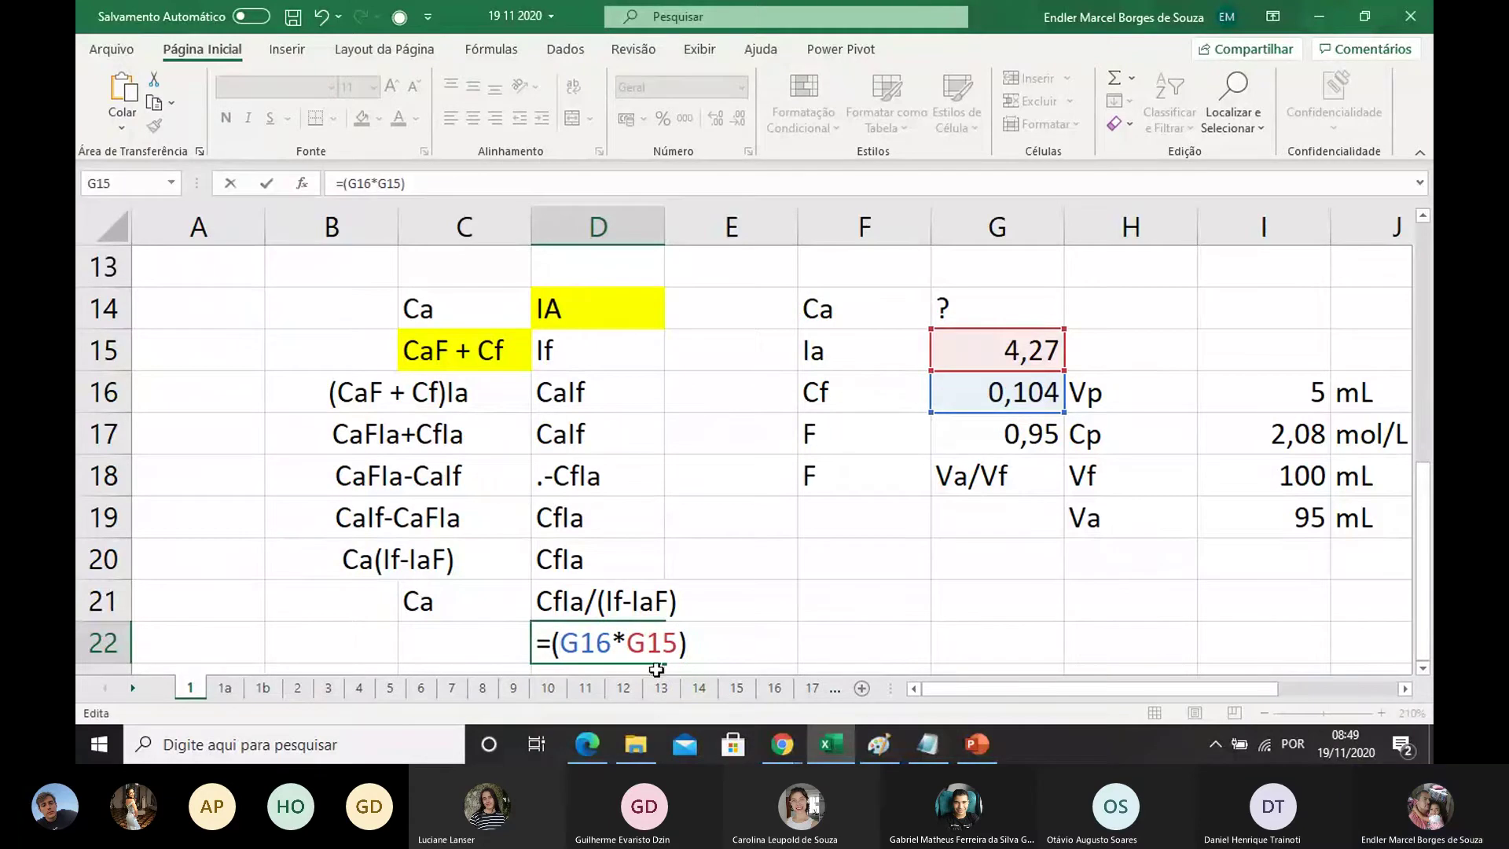
click(704, 641)
text(/()
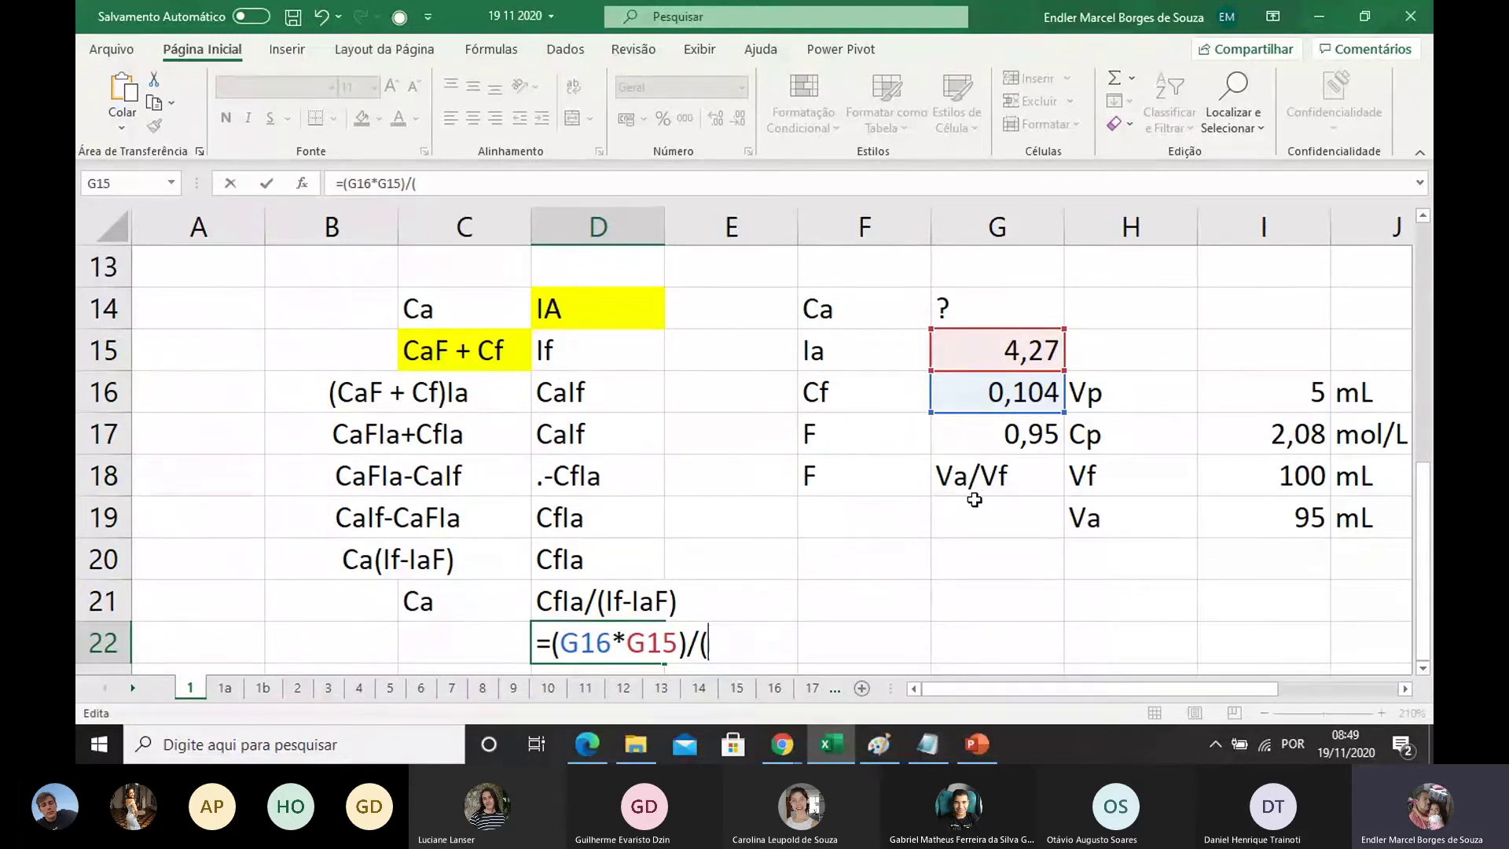
key(Escape)
Step: Add the missing If entry to the data list, with the label in F19 and the value 7,98 in G19
click(857, 517)
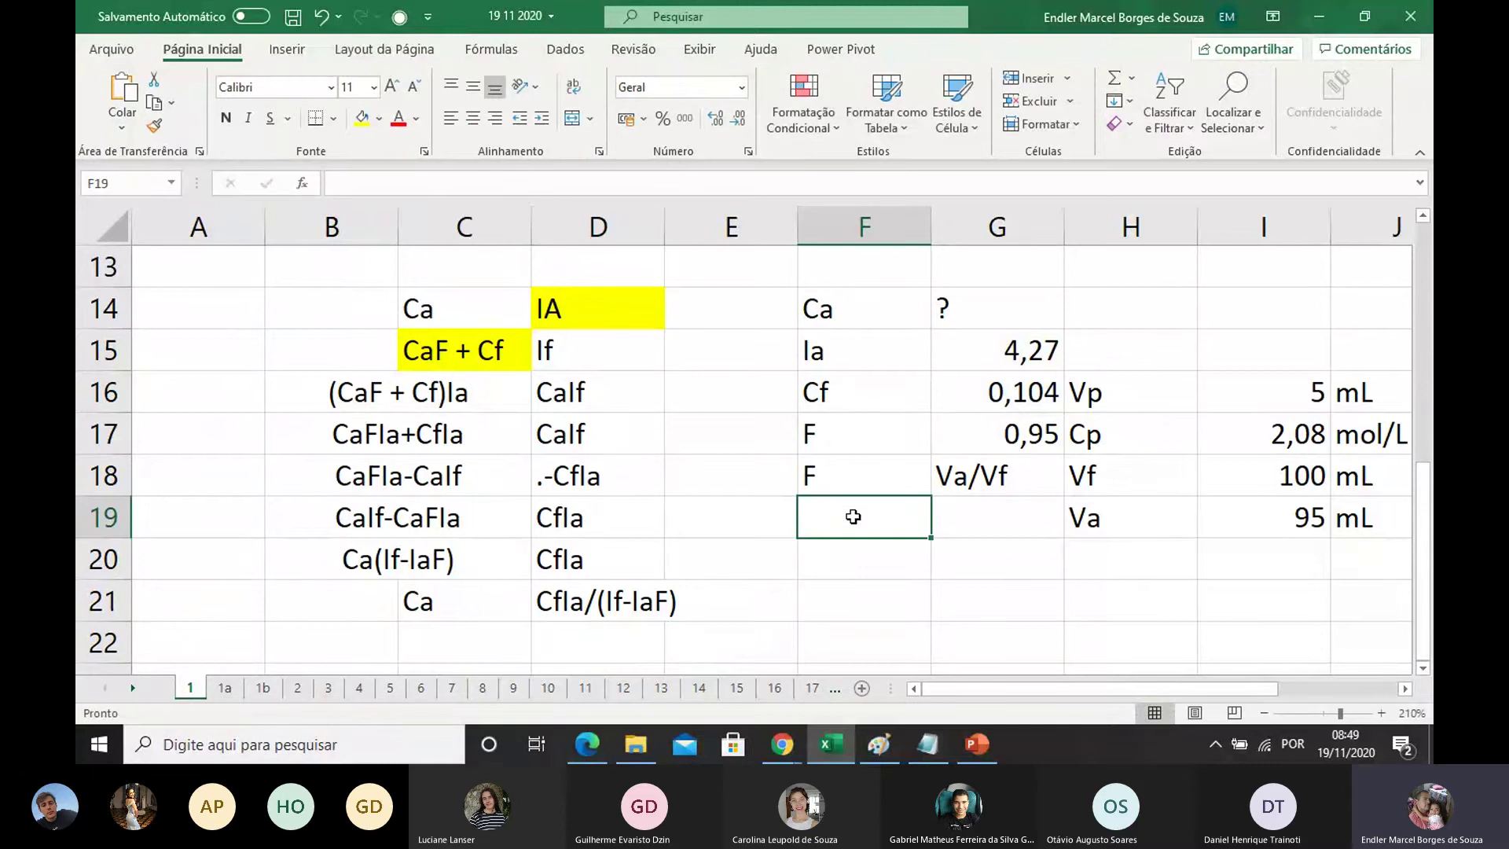
text(I)
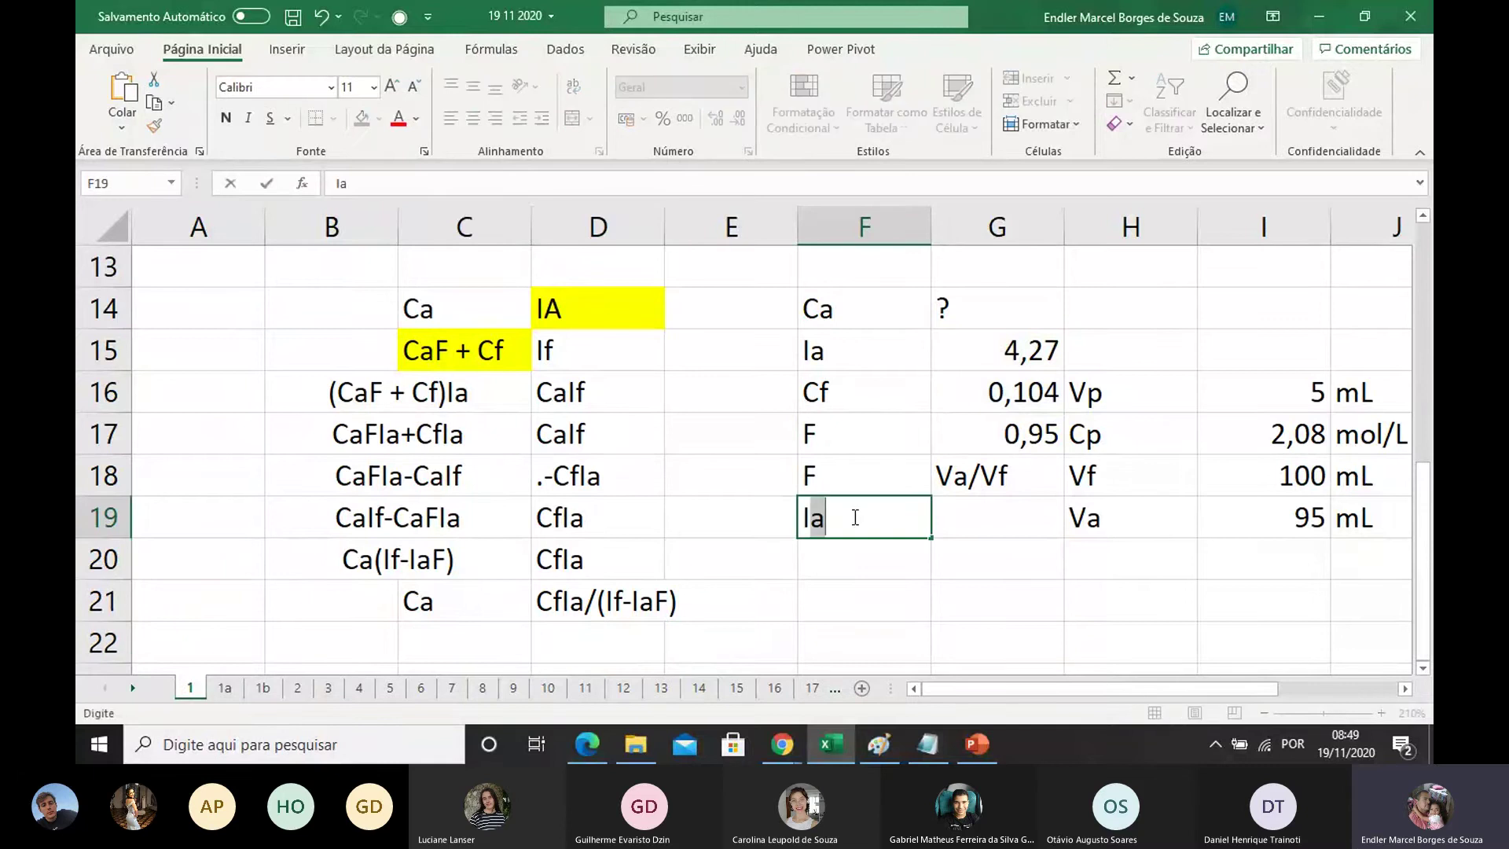
text(f)
click(971, 538)
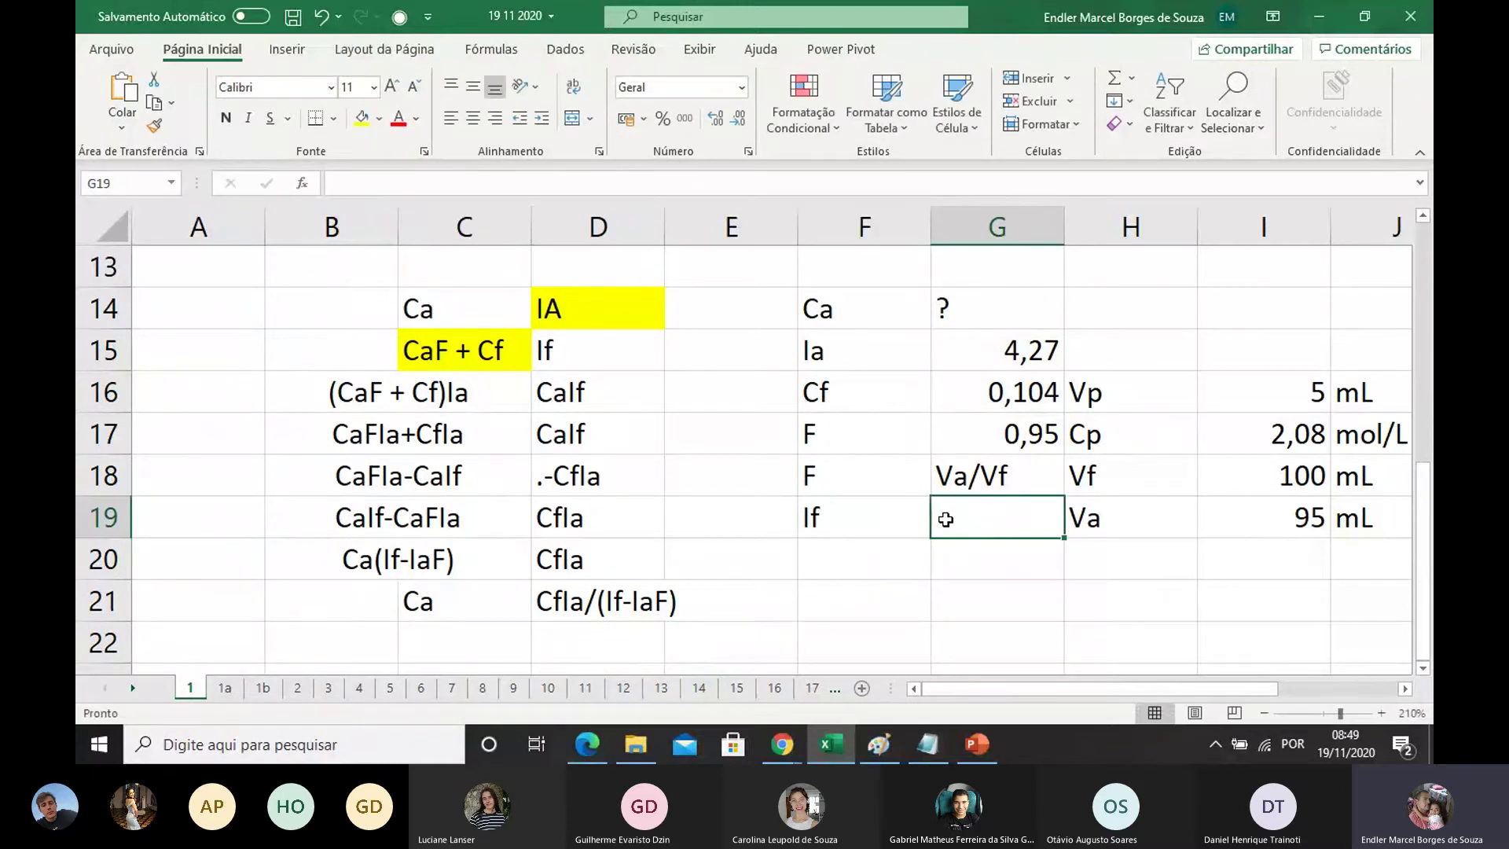
scroll(857, 440, up, 4)
scroll(812, 432, down, 4)
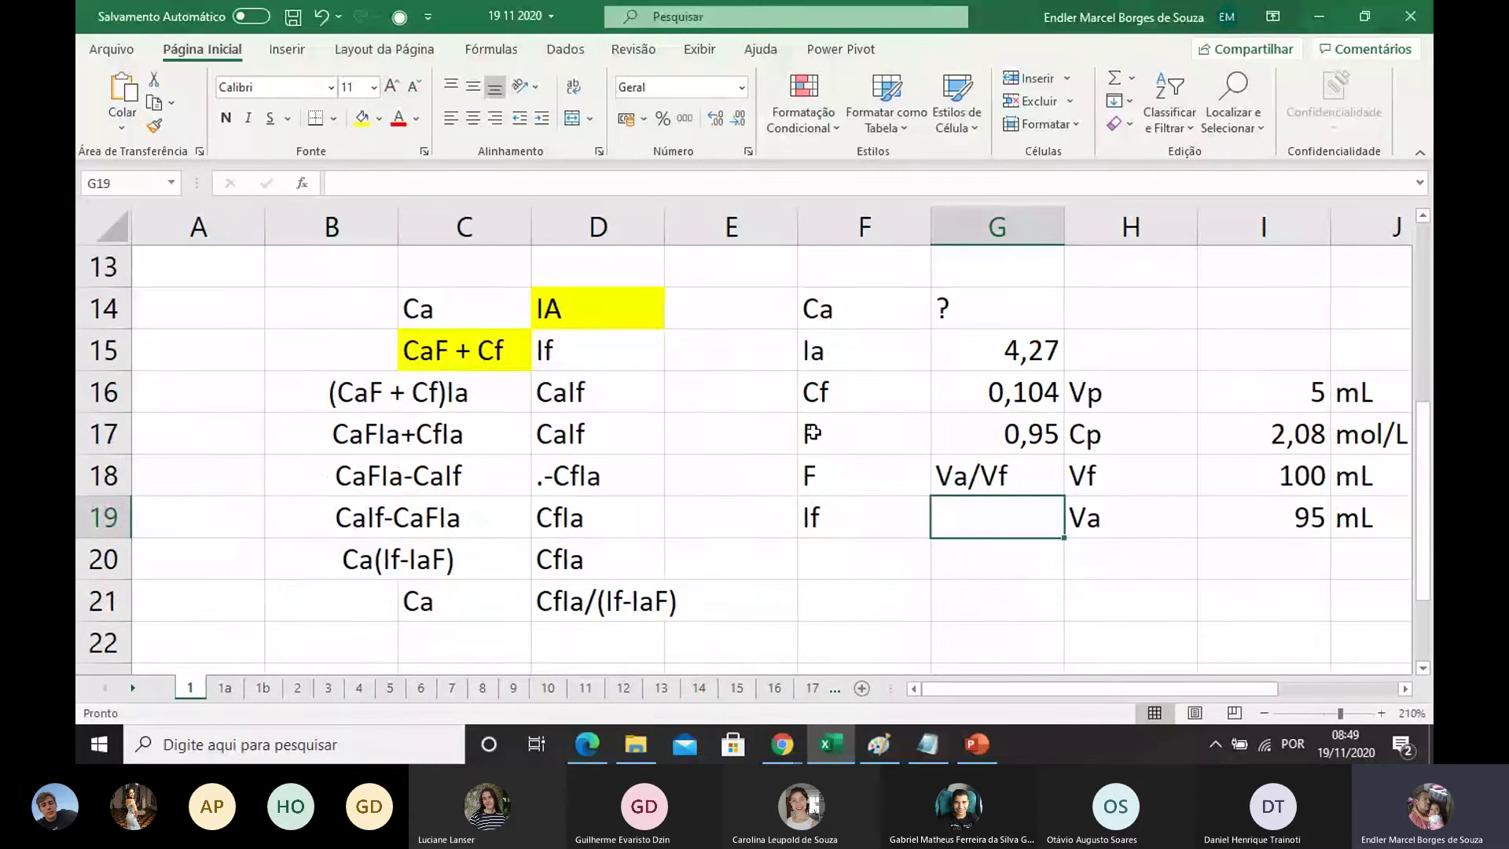
double_click(984, 522)
text(7,98)
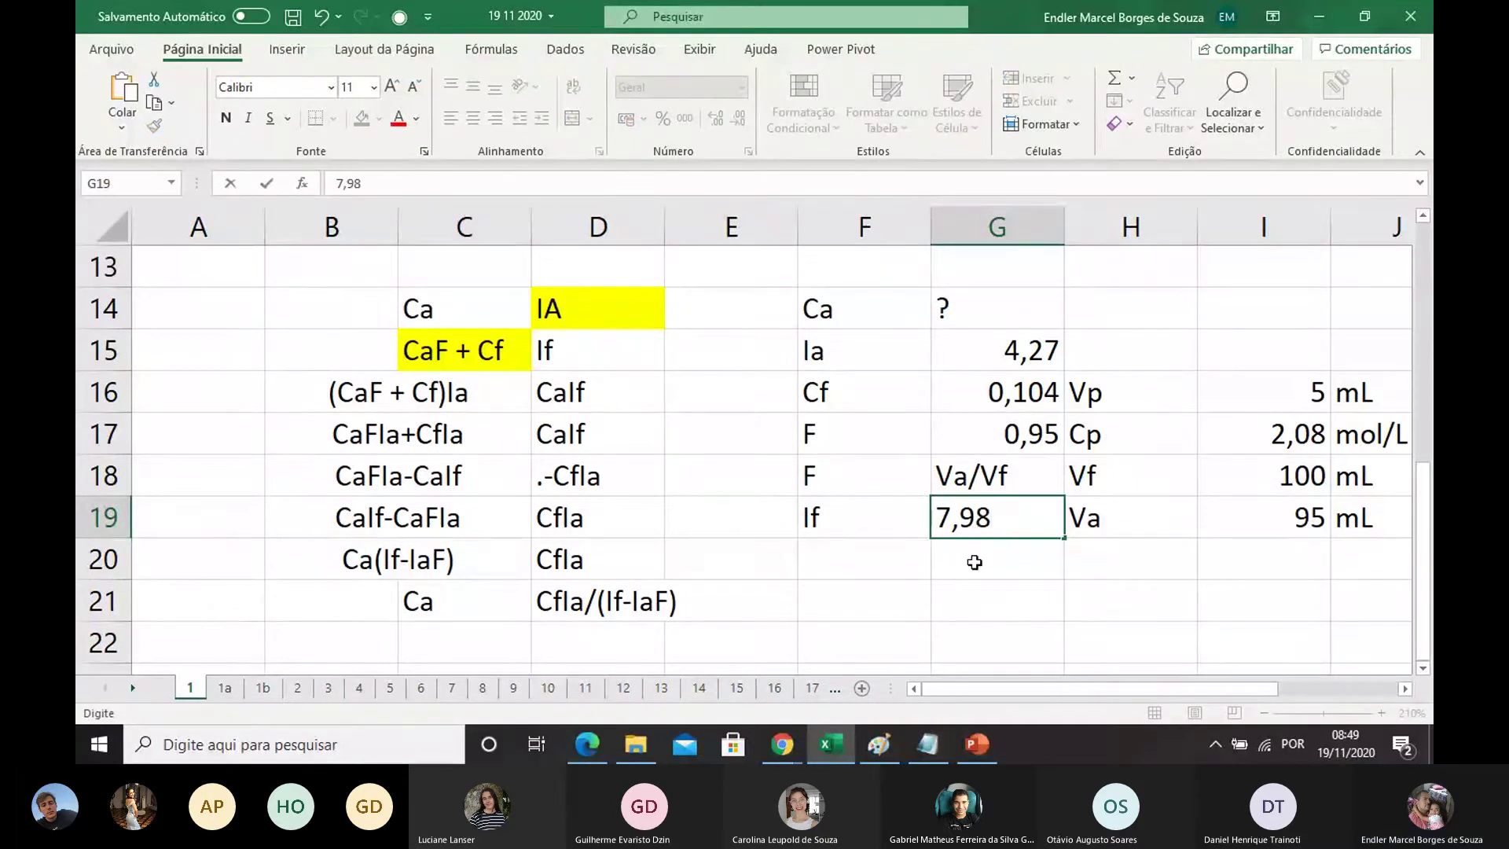
click(919, 601)
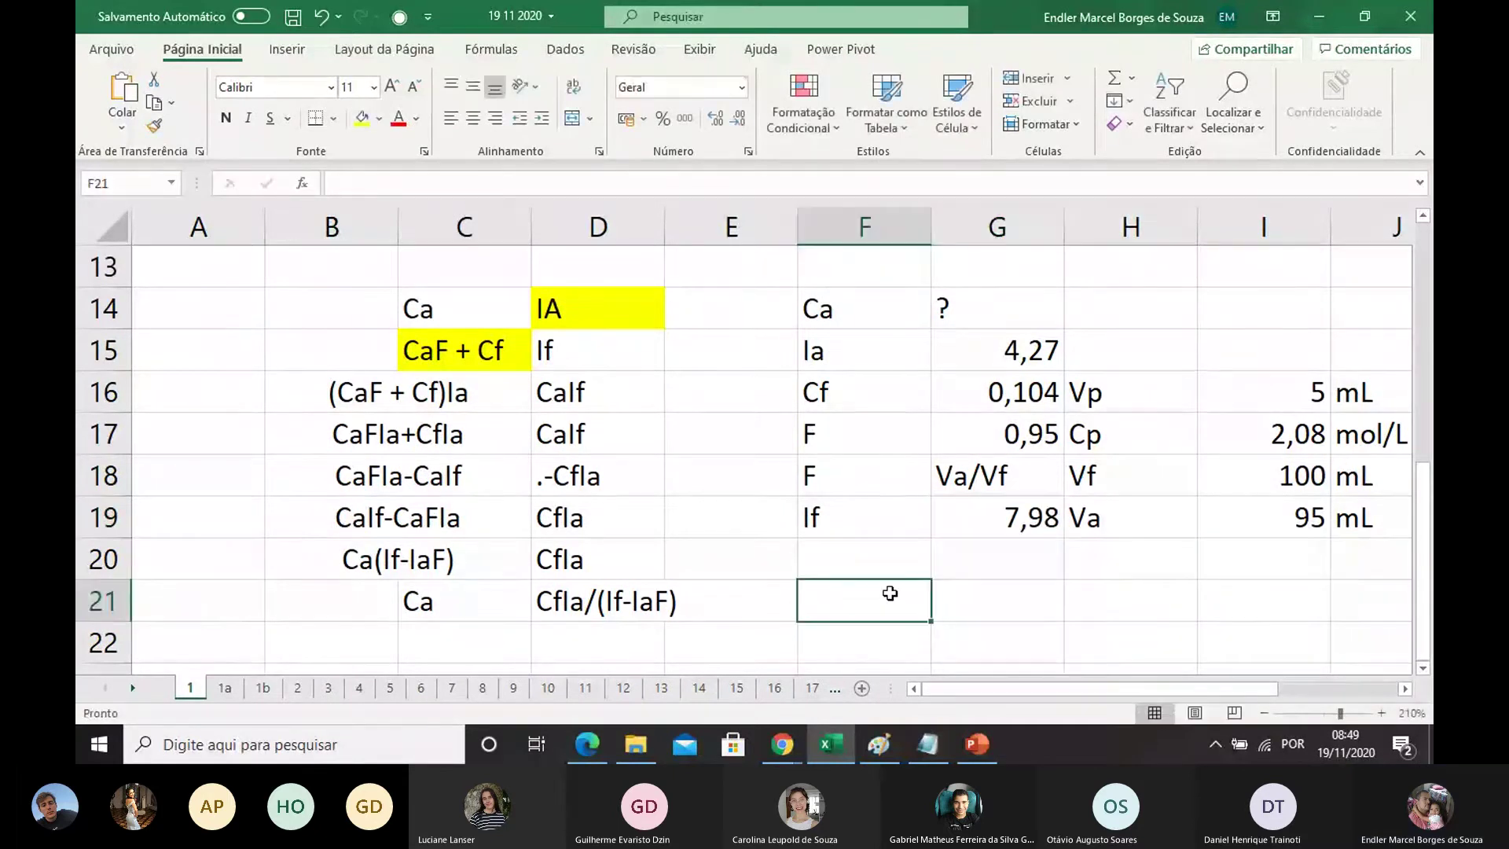
Step: Begin the Ca formula in D22 with the numerator (G16*G15), Cf times Ia, followed by a division sign
scroll(795, 524, down, 1)
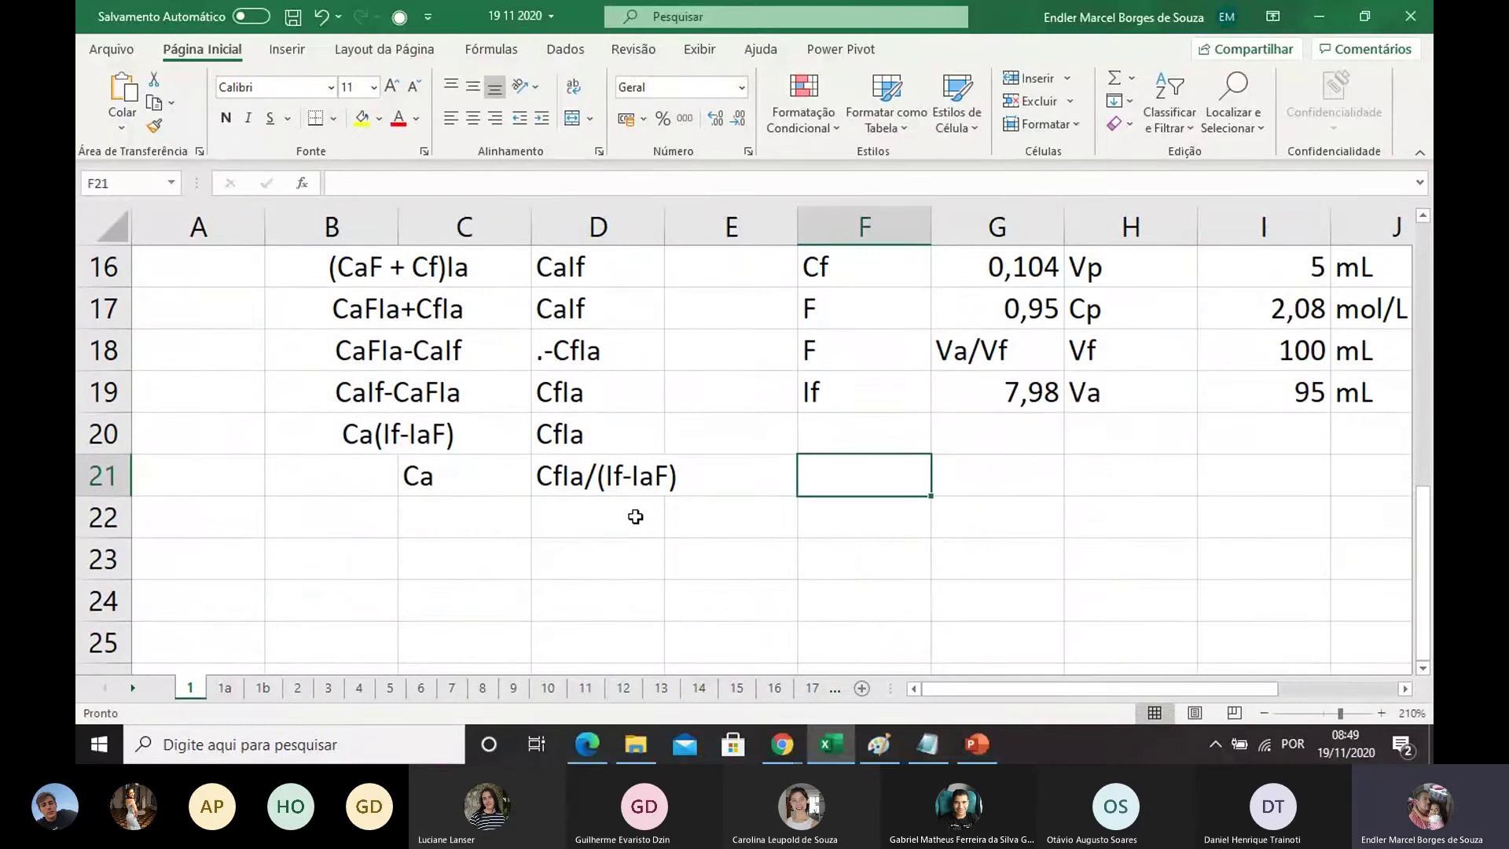
double_click(584, 514)
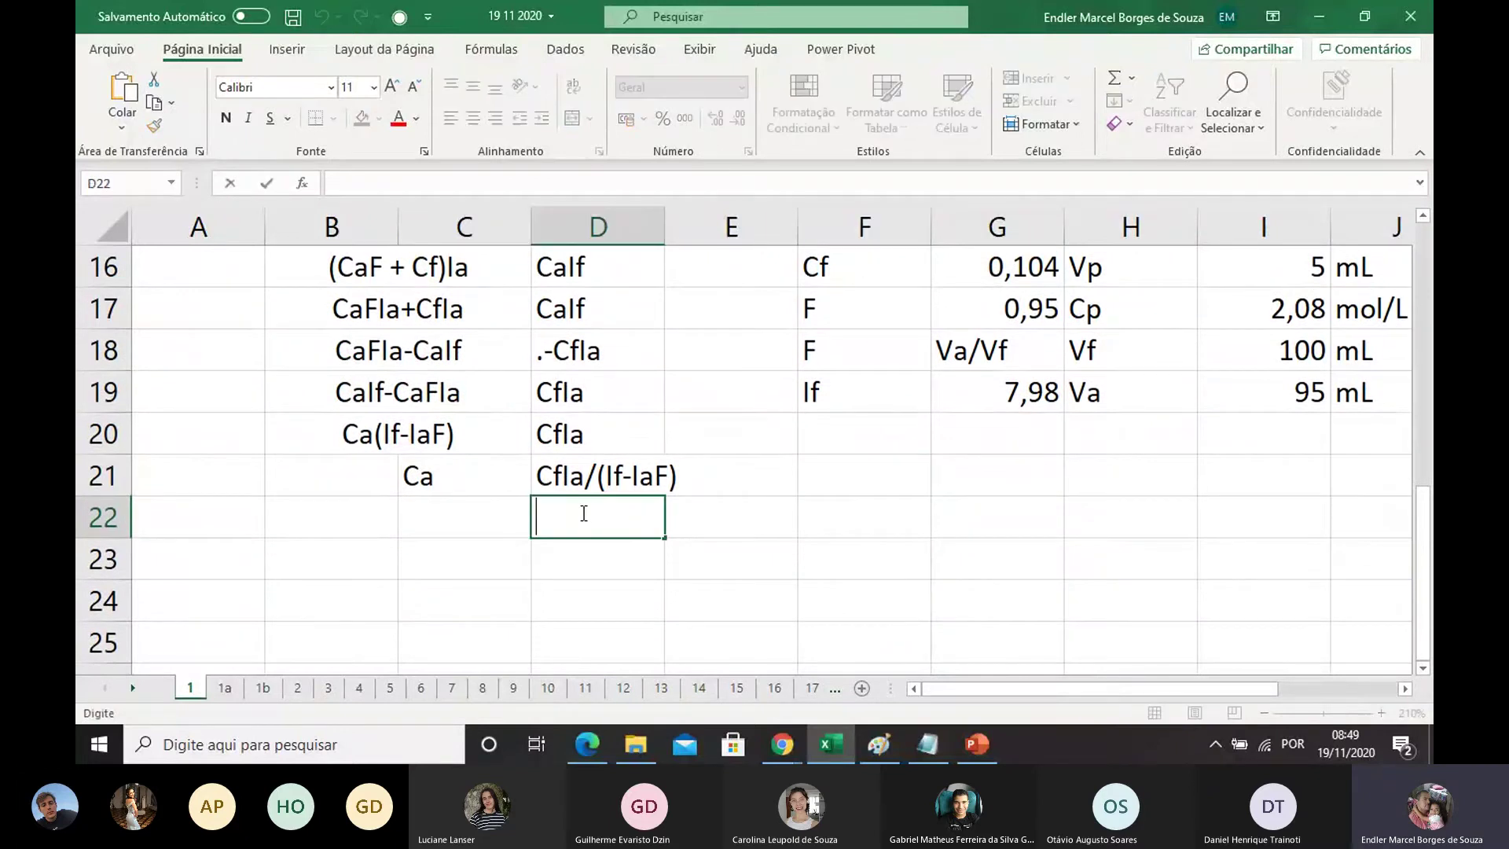
text(=()
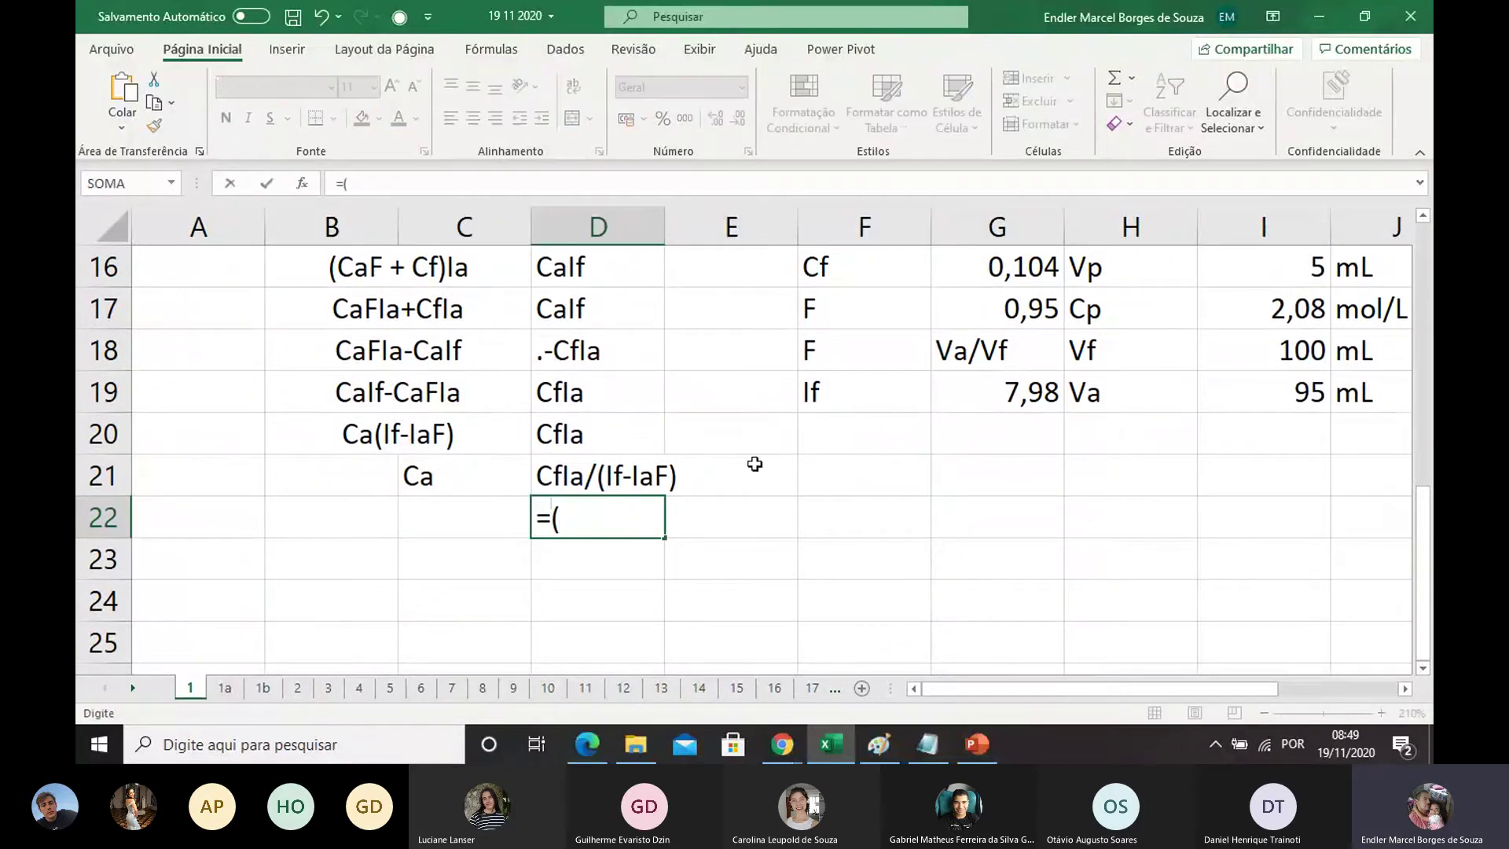
click(994, 268)
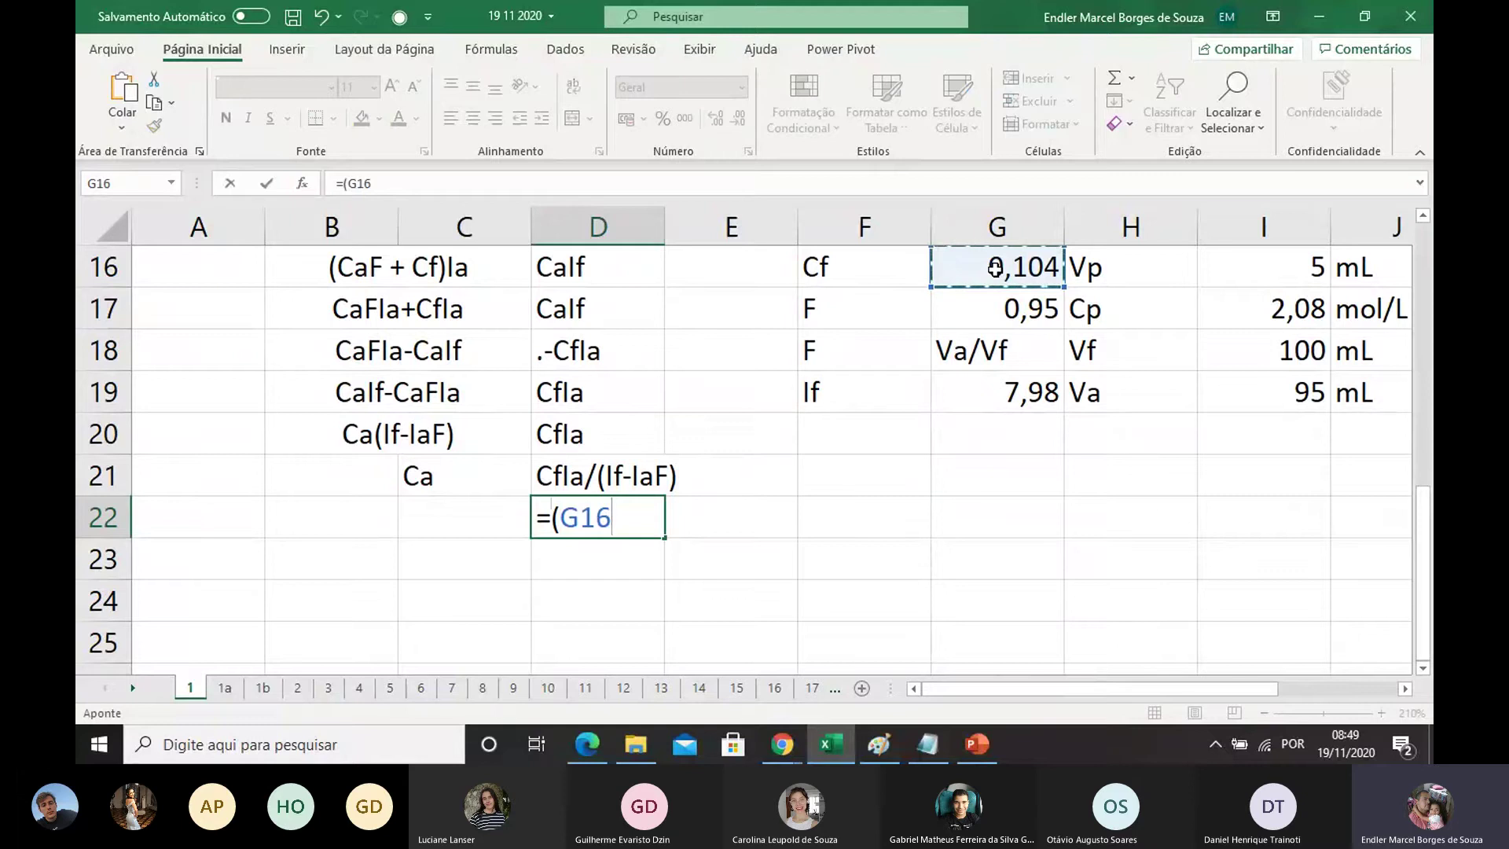
text(*)
scroll(974, 345, up, 1)
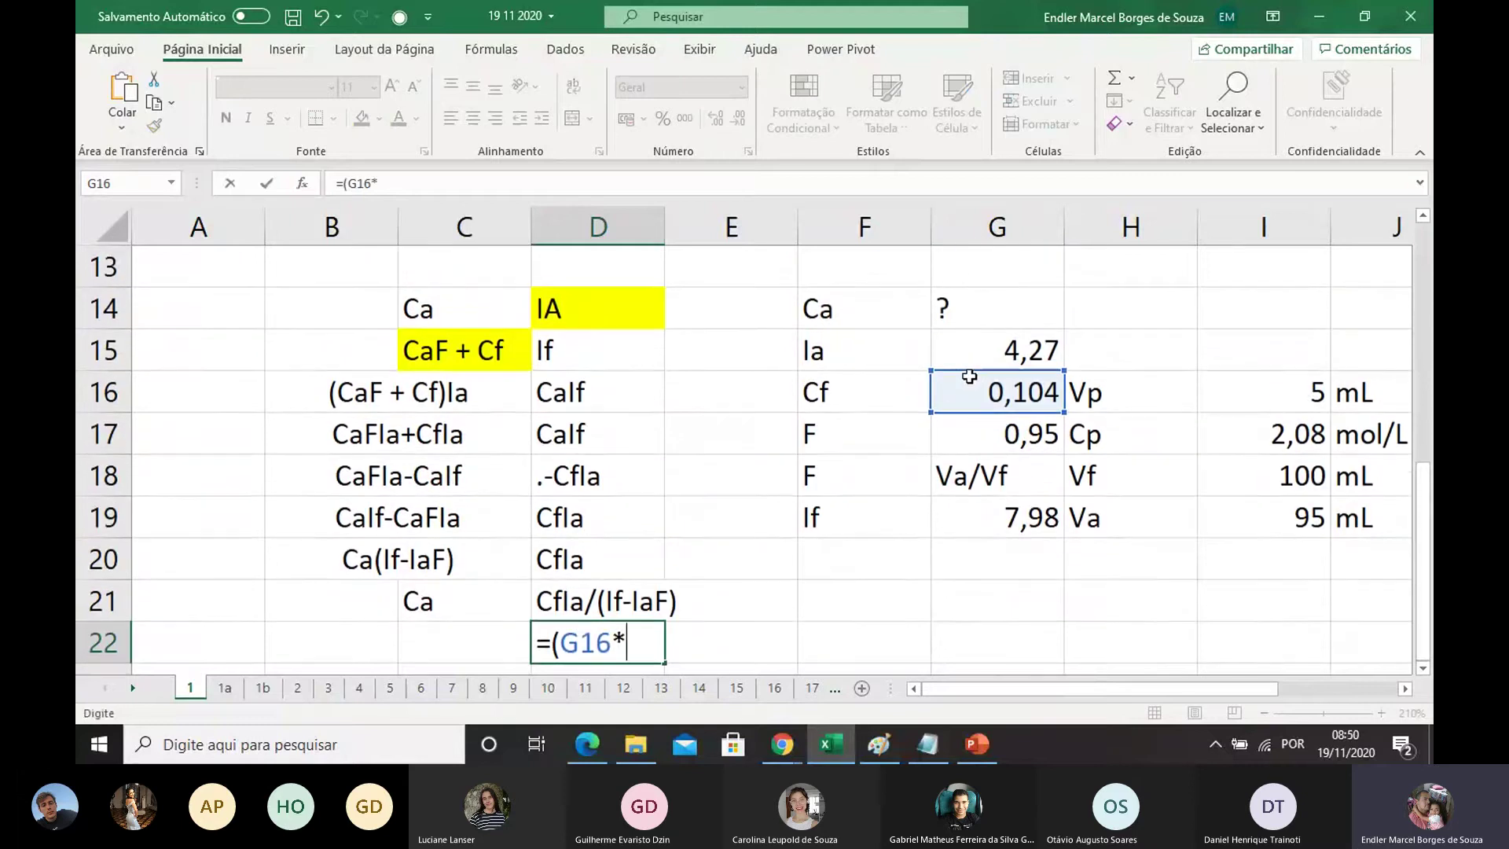
click(984, 345)
text()/)
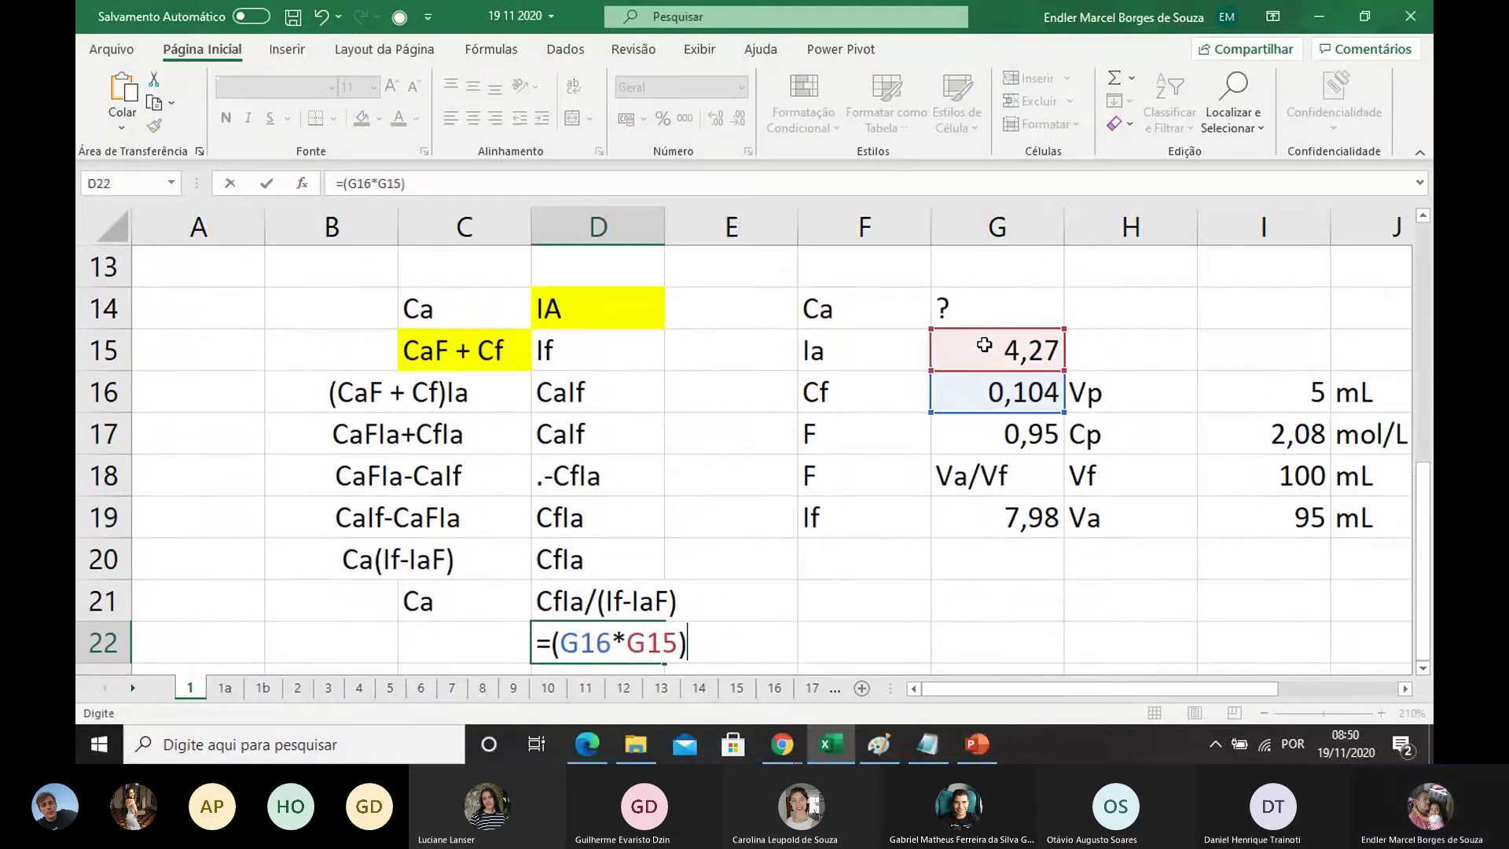
Step: Add the denominator (G19-G15*G17), If minus Ia times F, to the formula in D22
text(()
click(1013, 521)
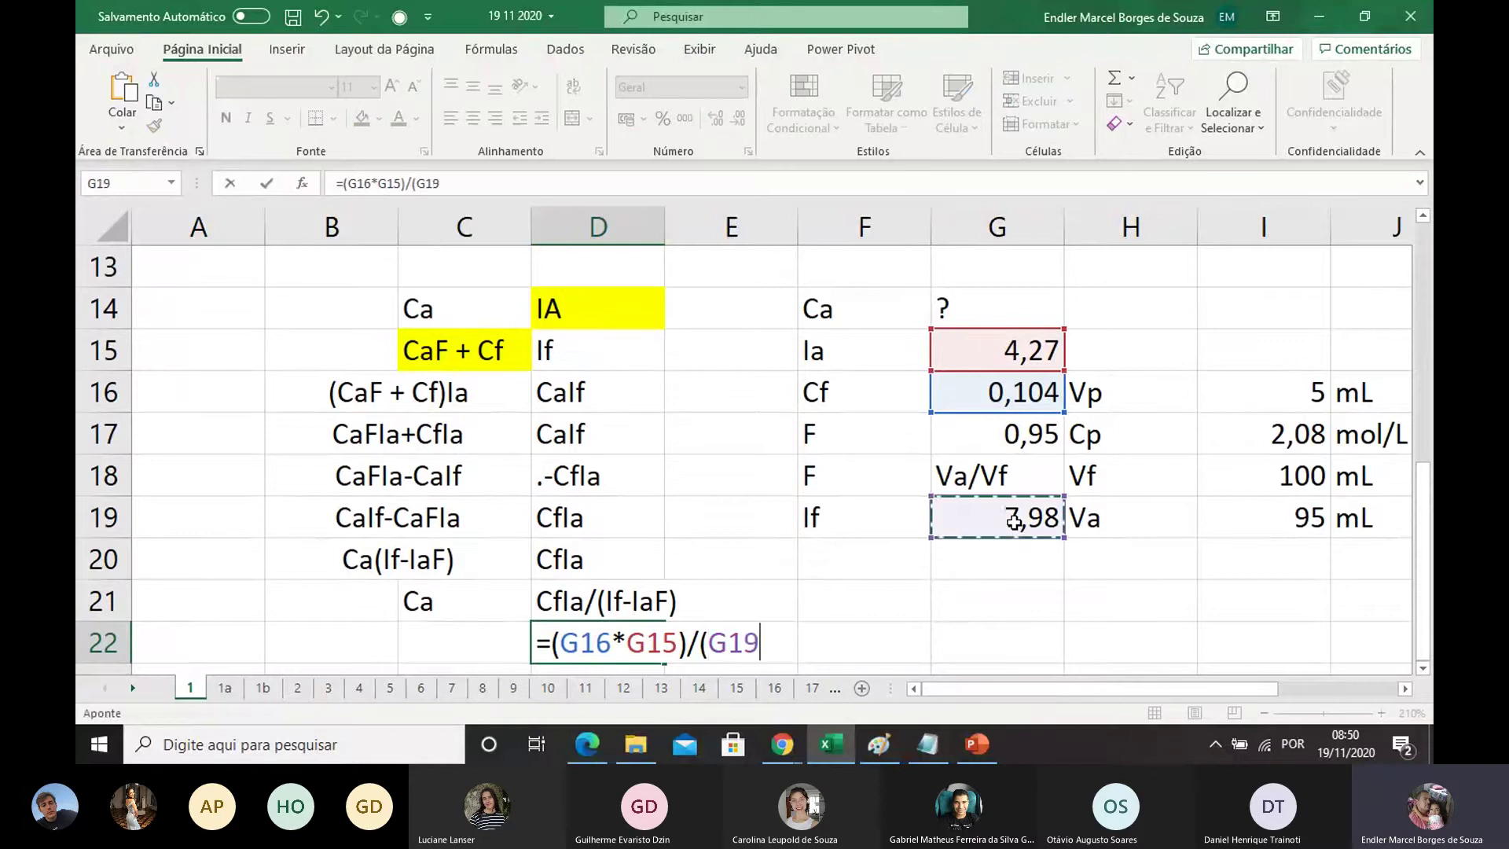
text(-)
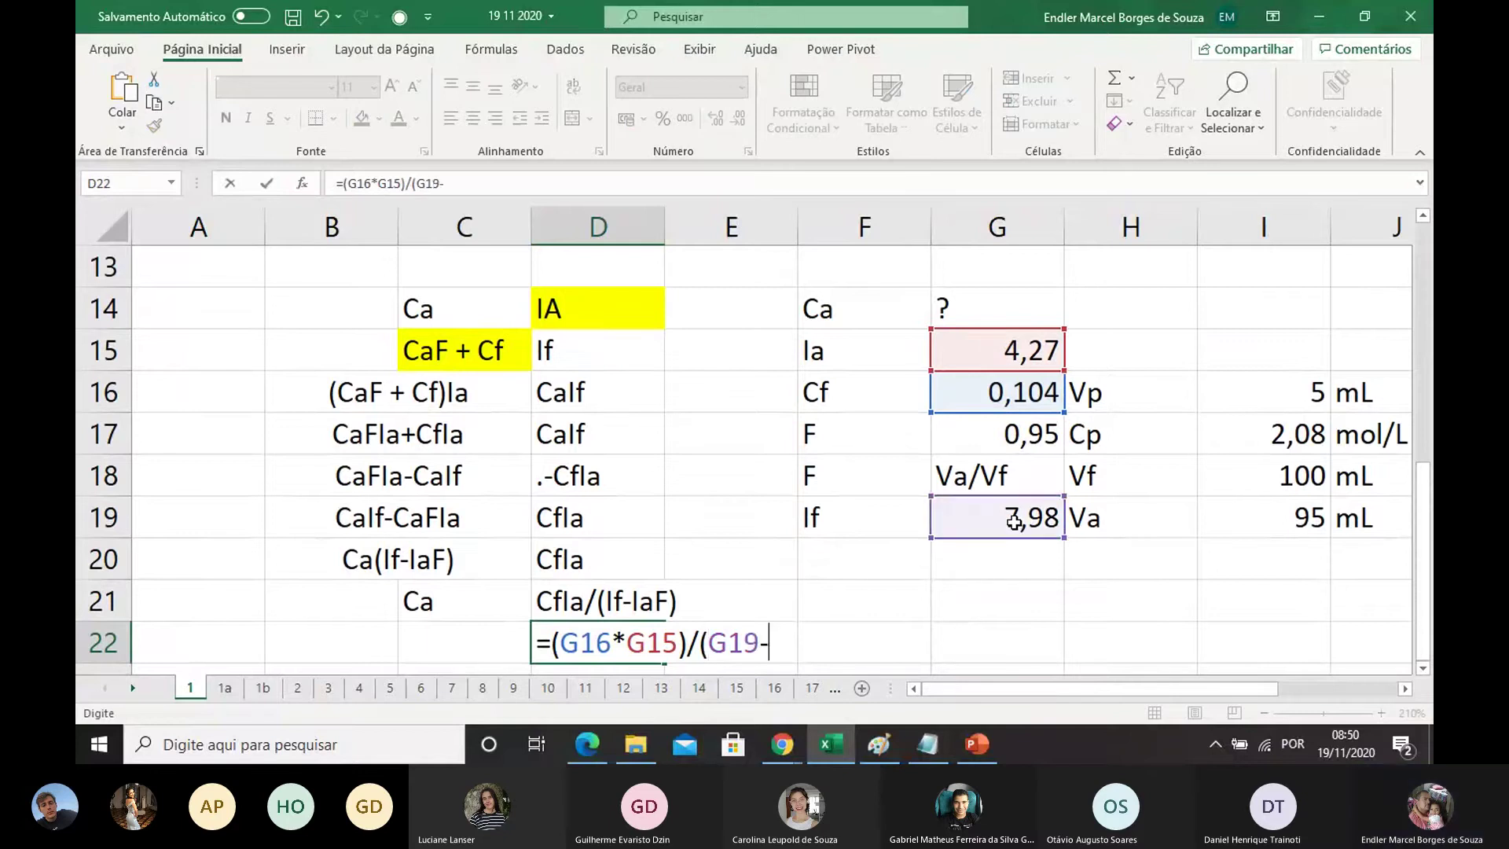
click(1030, 351)
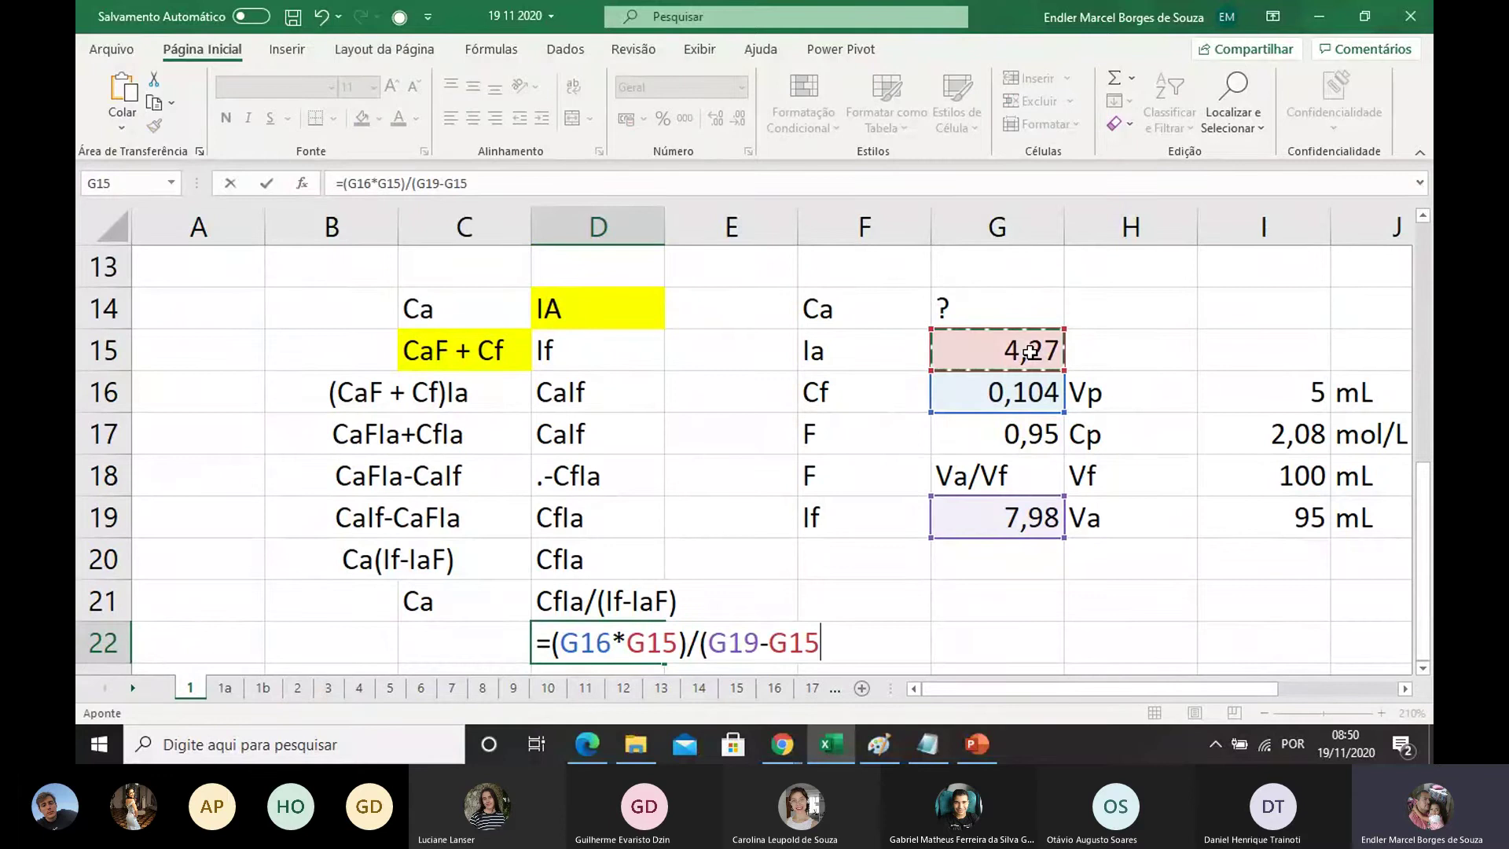
text(*)
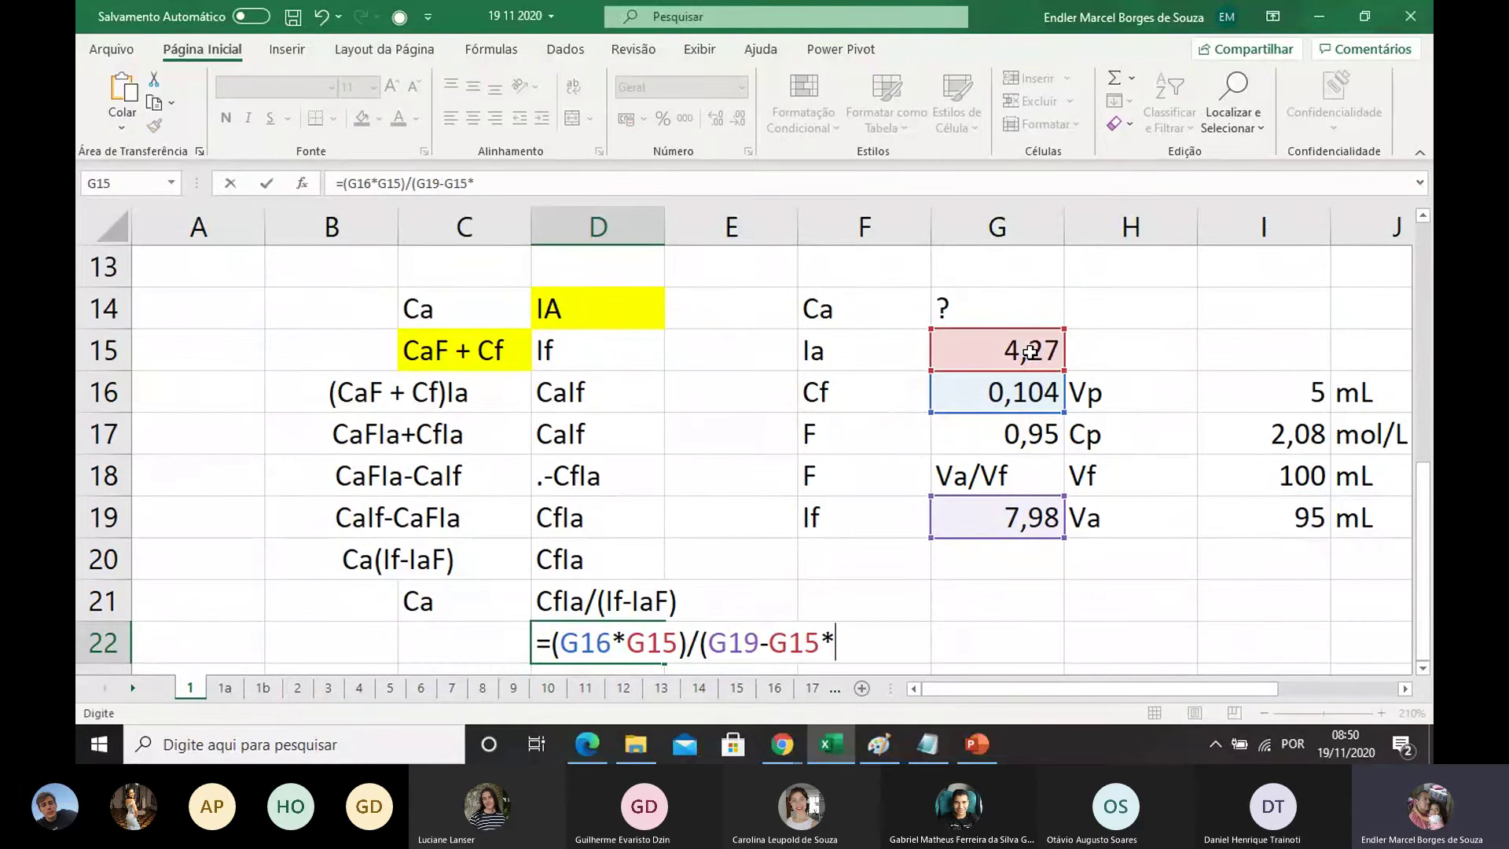
click(1029, 433)
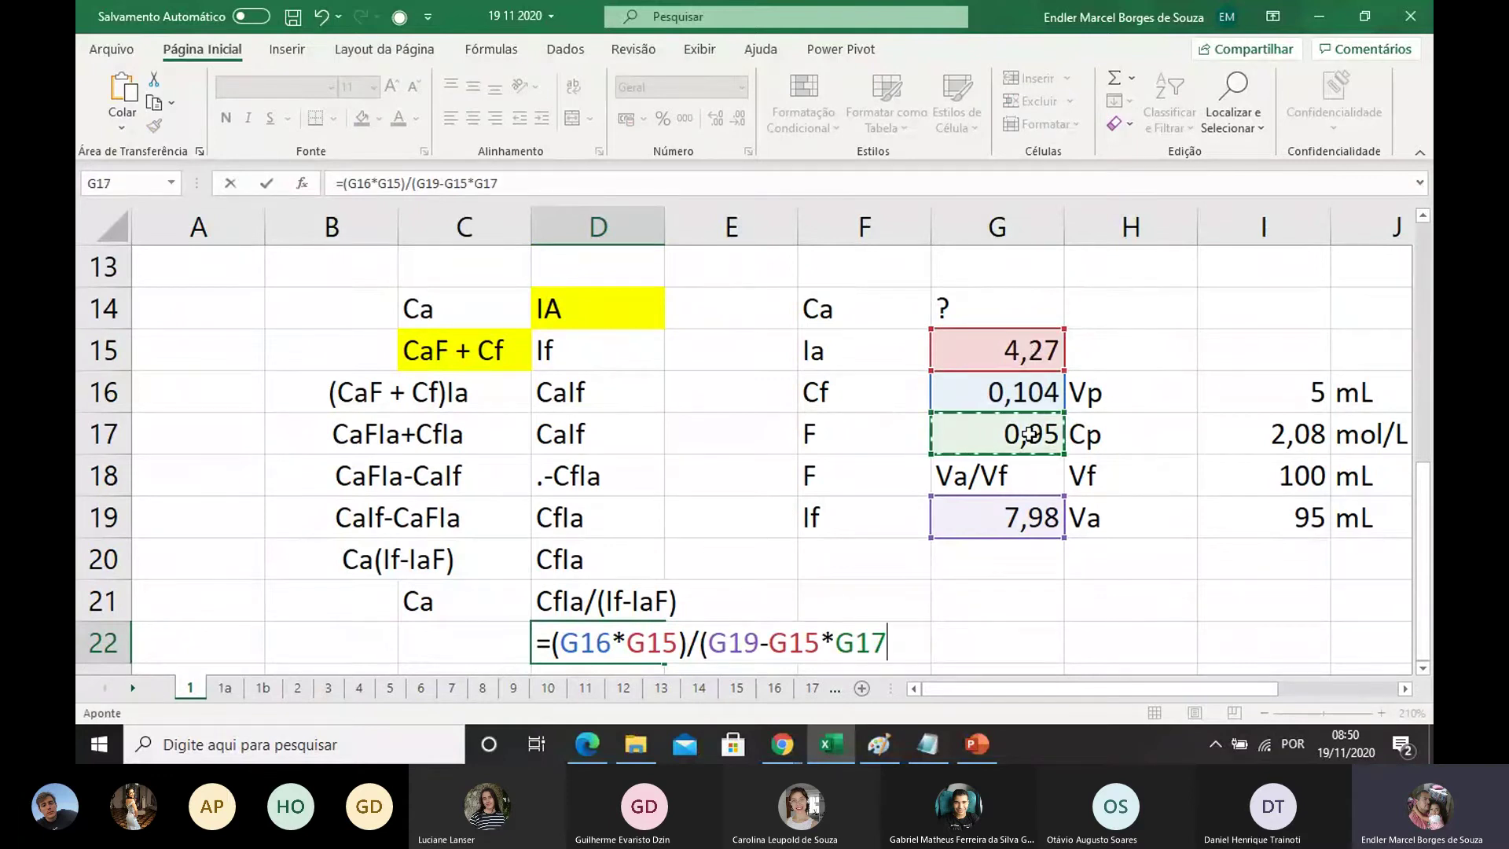
text())
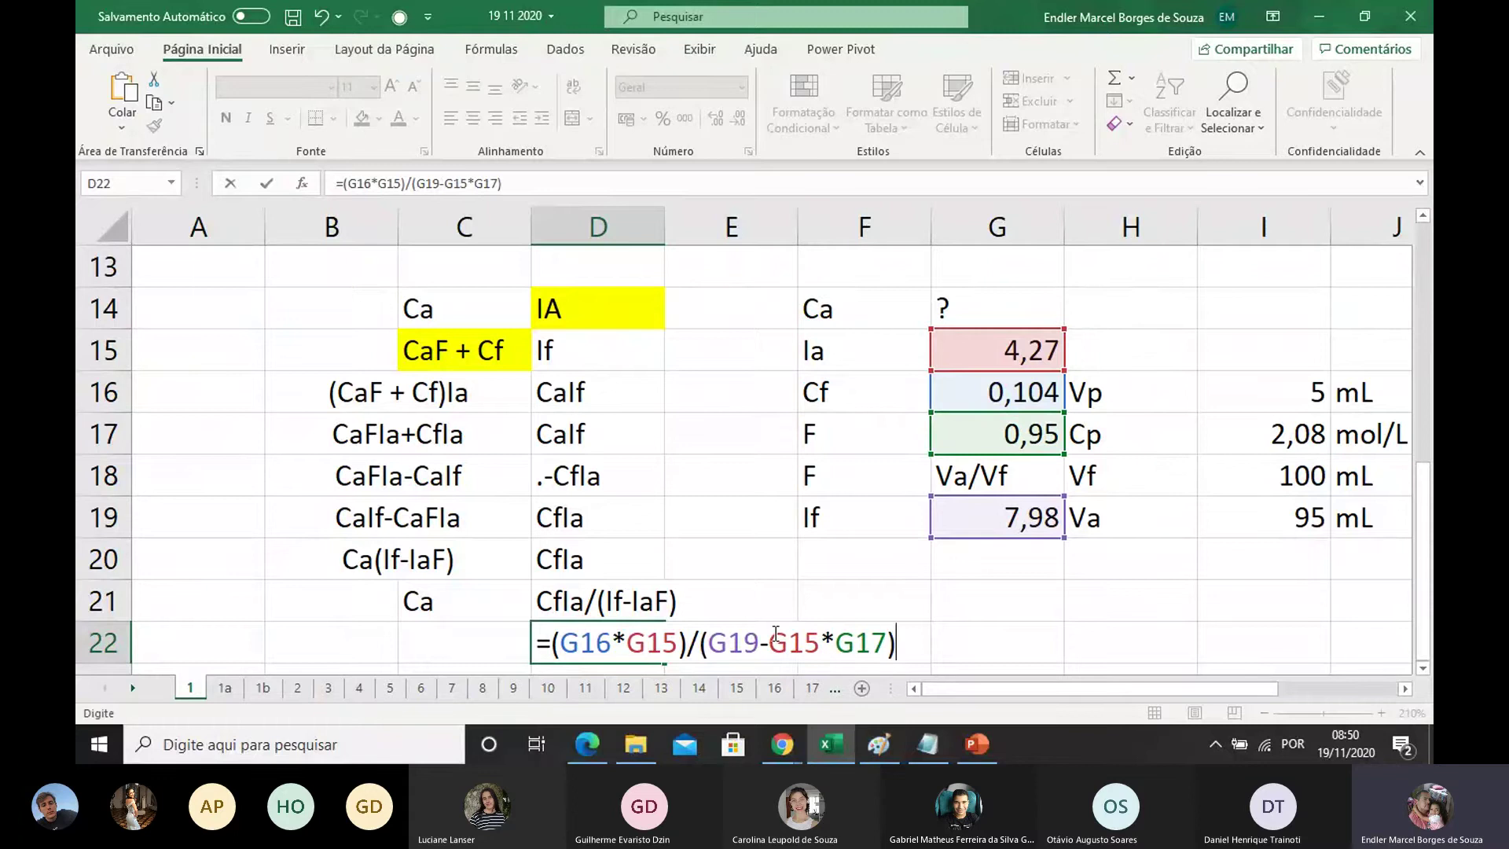
Step: Enclose G15*G17 in its own parentheses and commit the D22 formula as =(G16*G15)/(G19-(G15*G17))
click(776, 633)
text(()
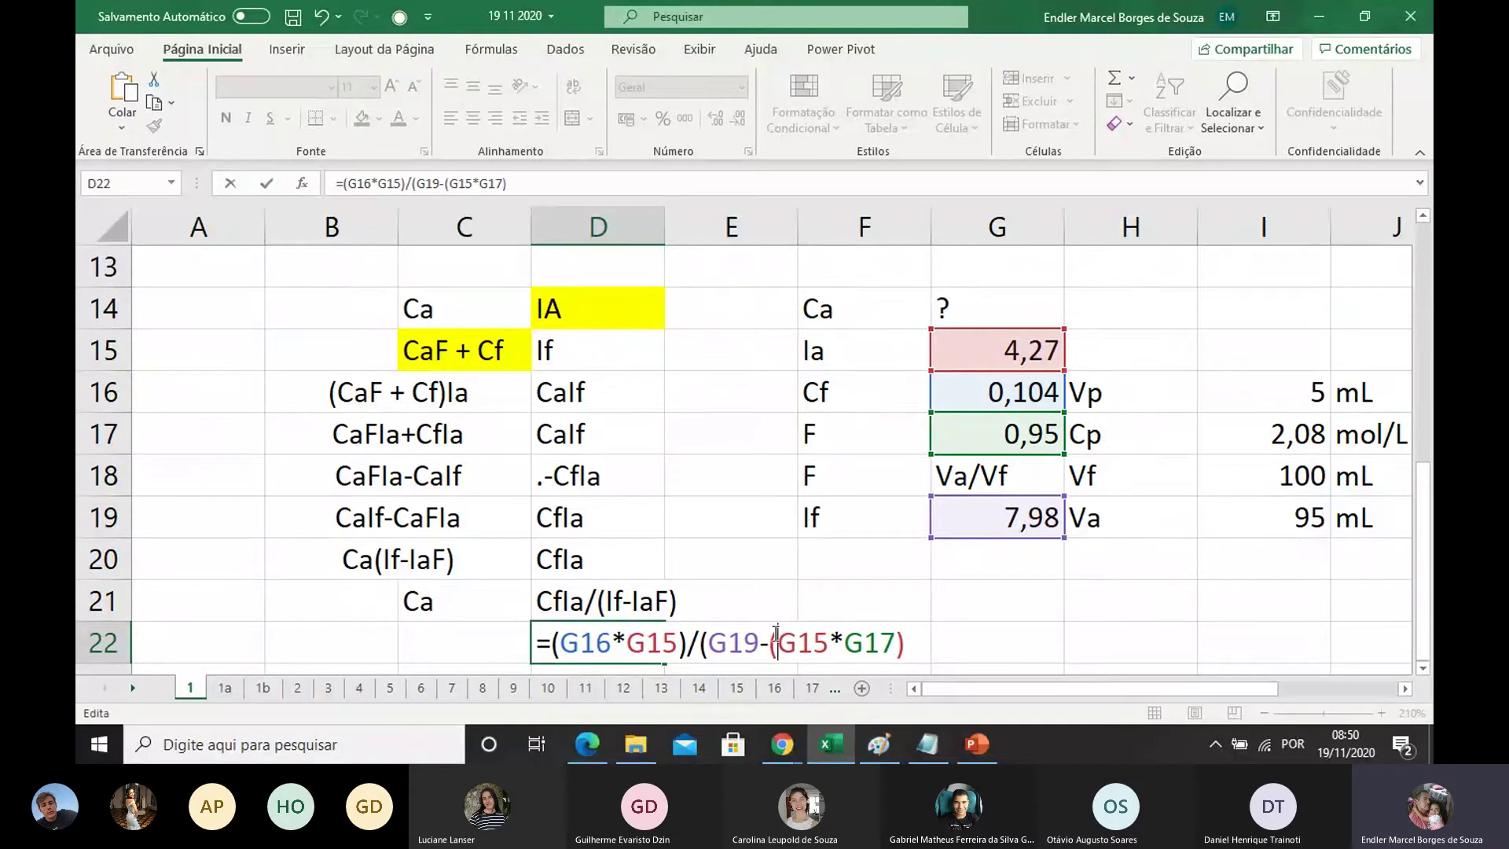
click(908, 644)
text())
scroll(643, 542, down, 1)
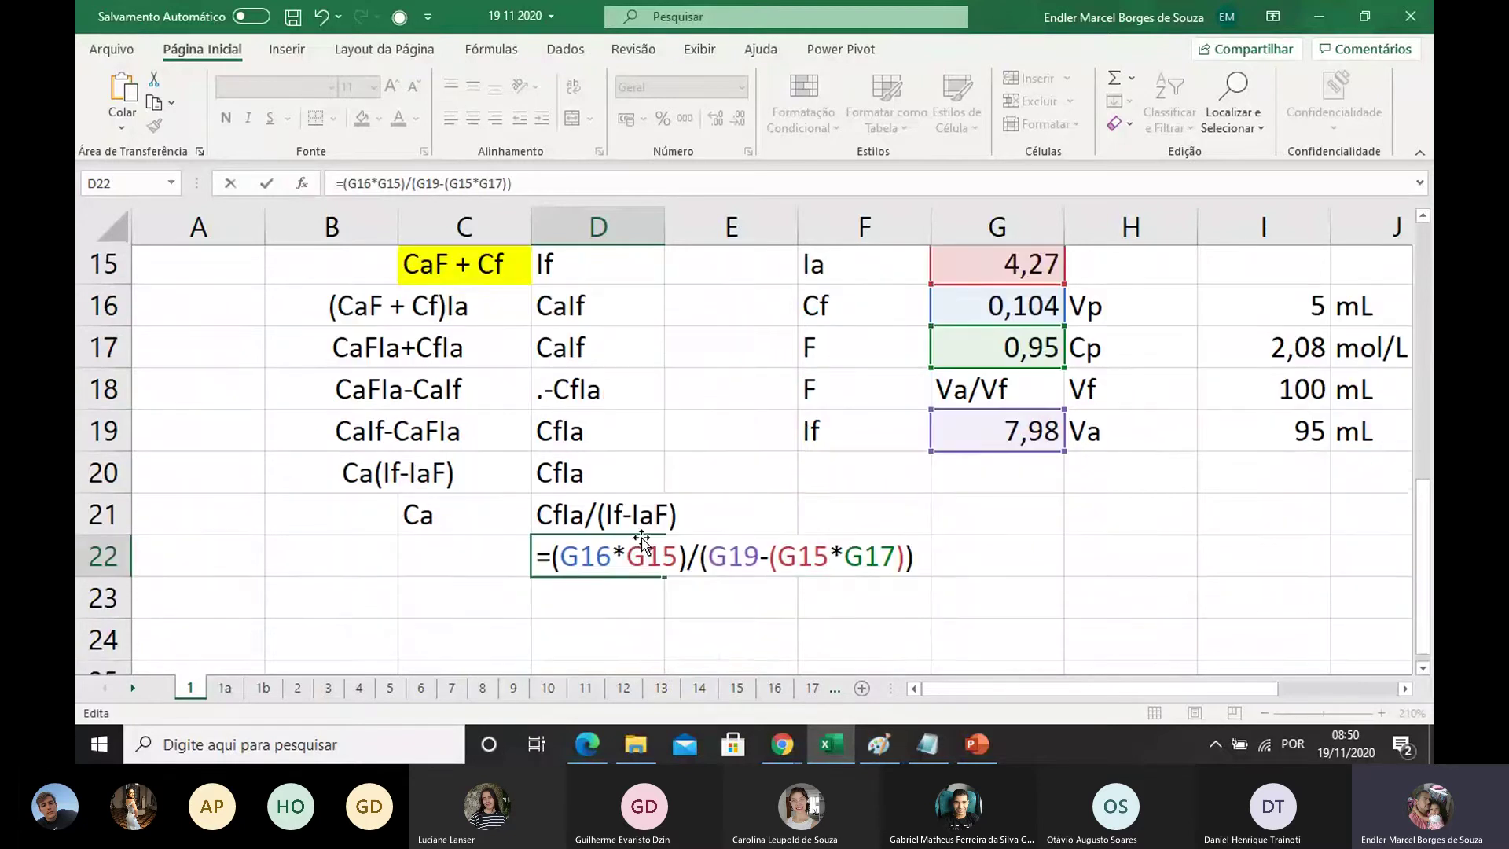
scroll(643, 542, down, 1)
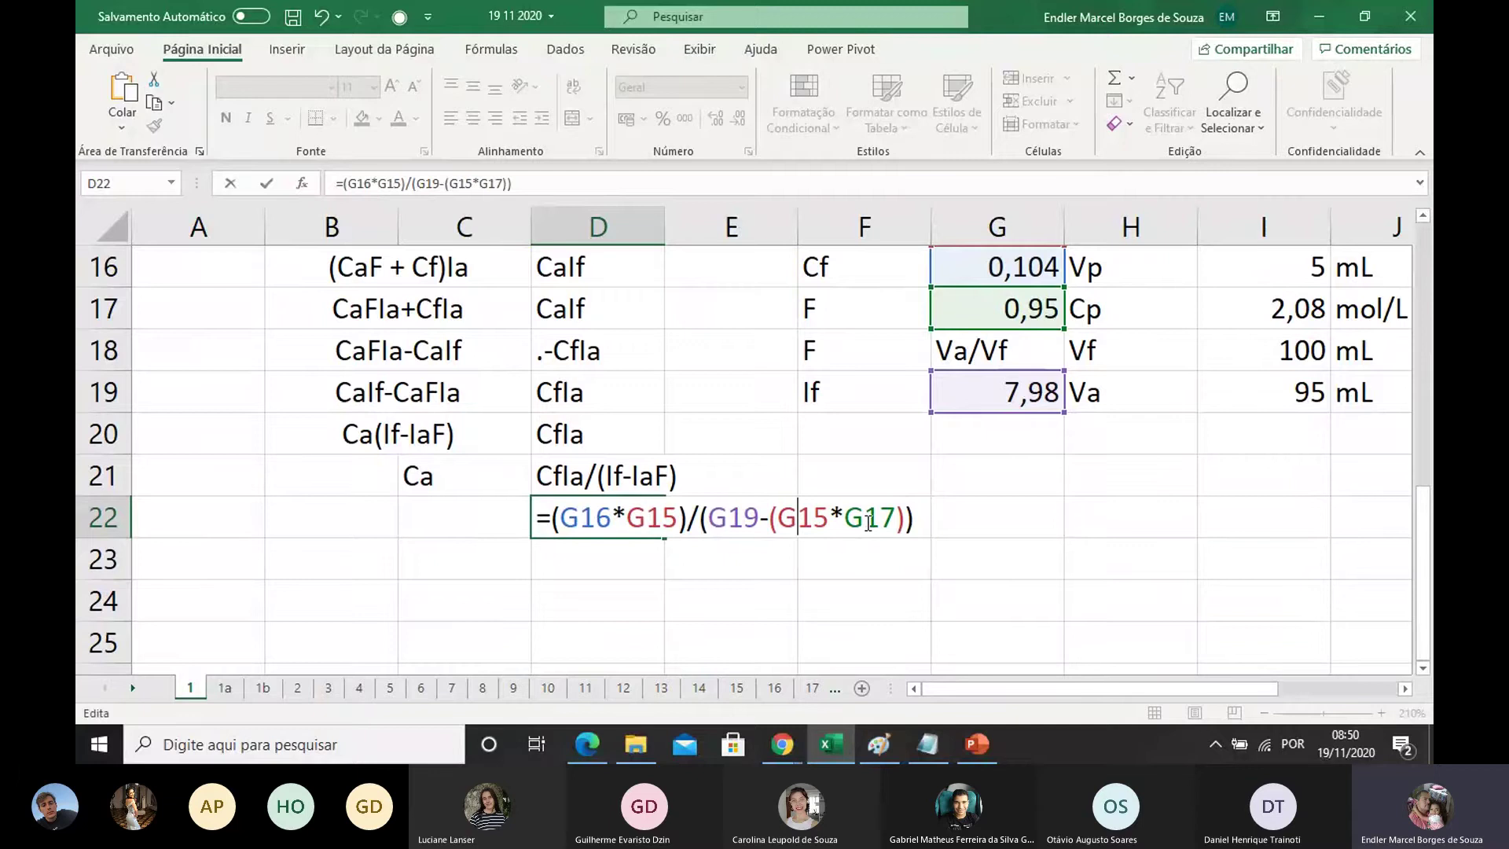
key(Return)
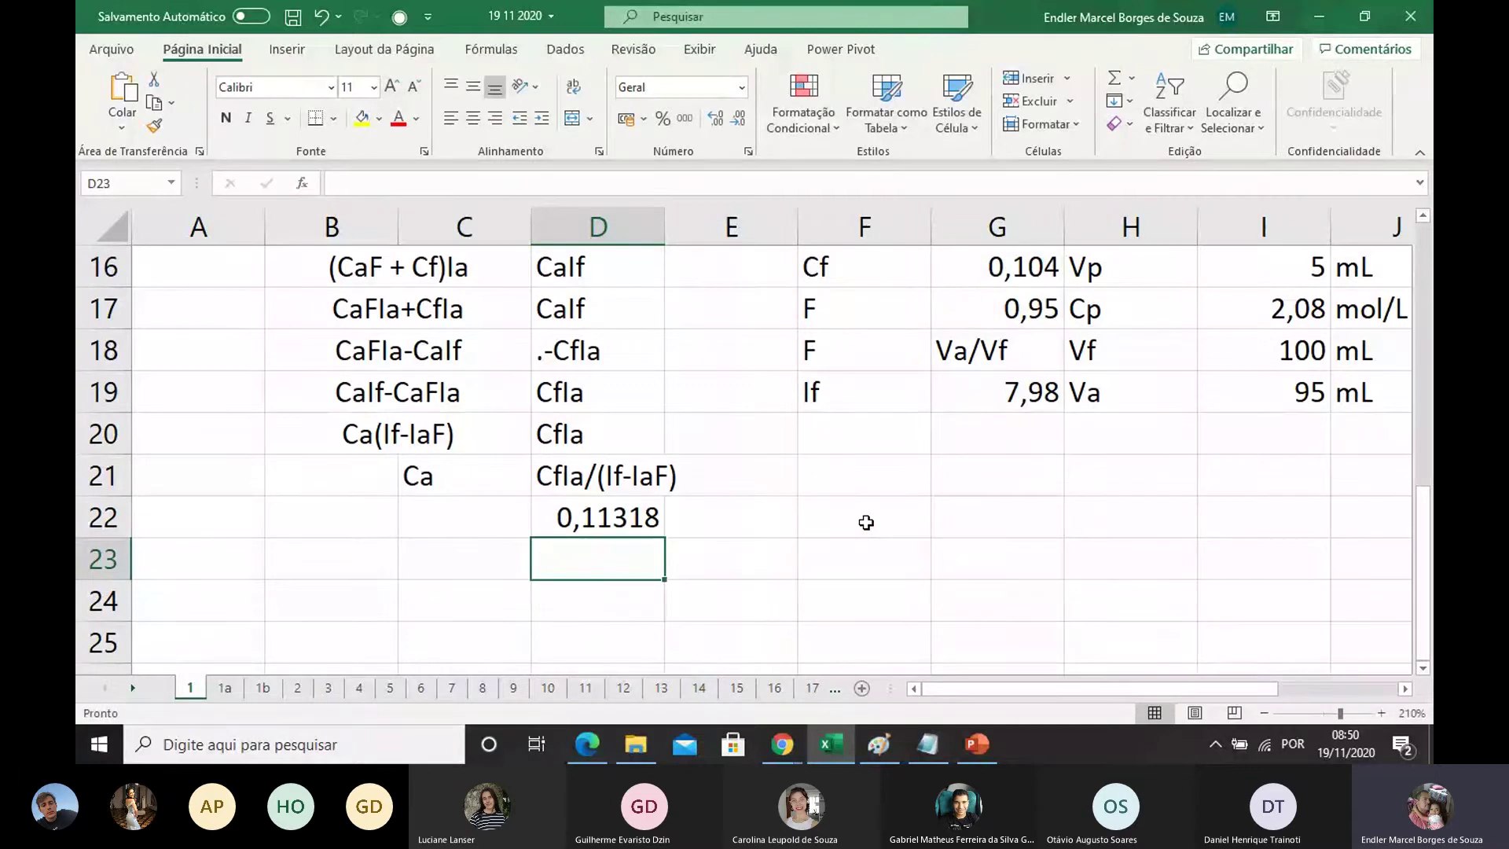
Step: Label the calculated concentration by entering Na+ mol/L in E22
click(732, 522)
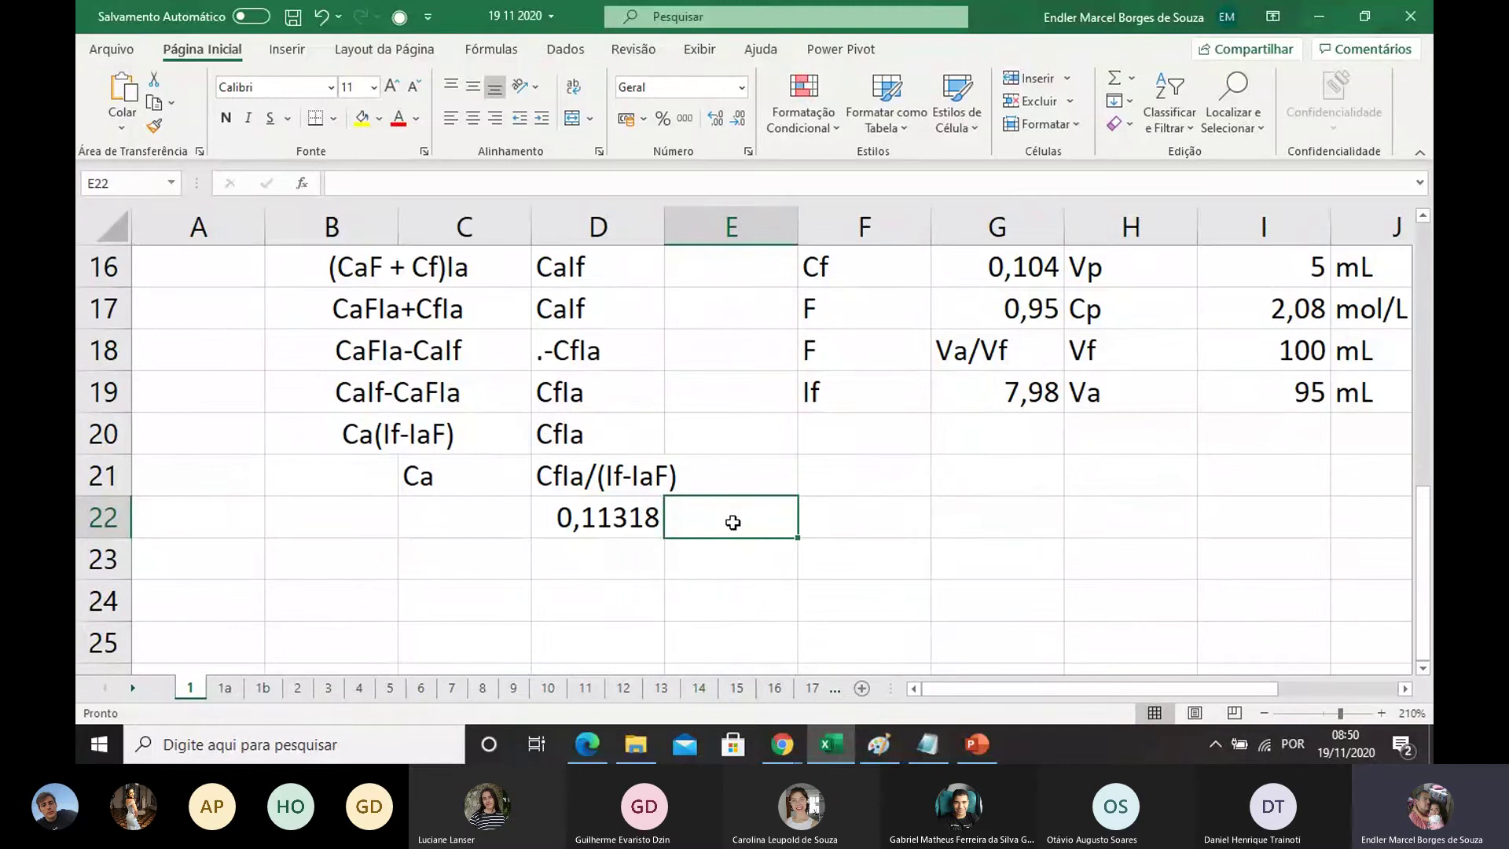
text(Na)
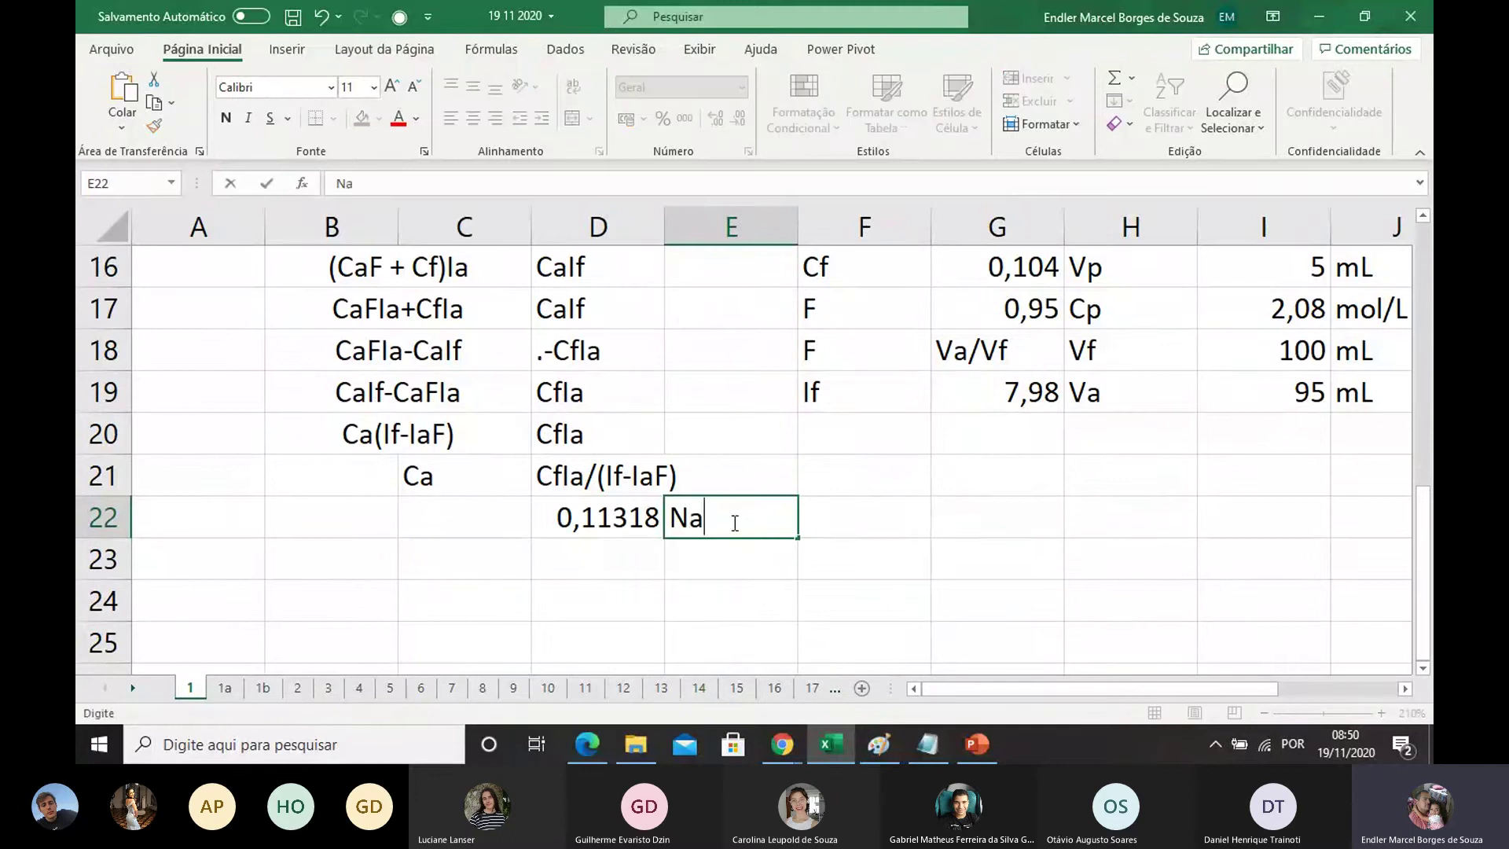
text(+ mol/L)
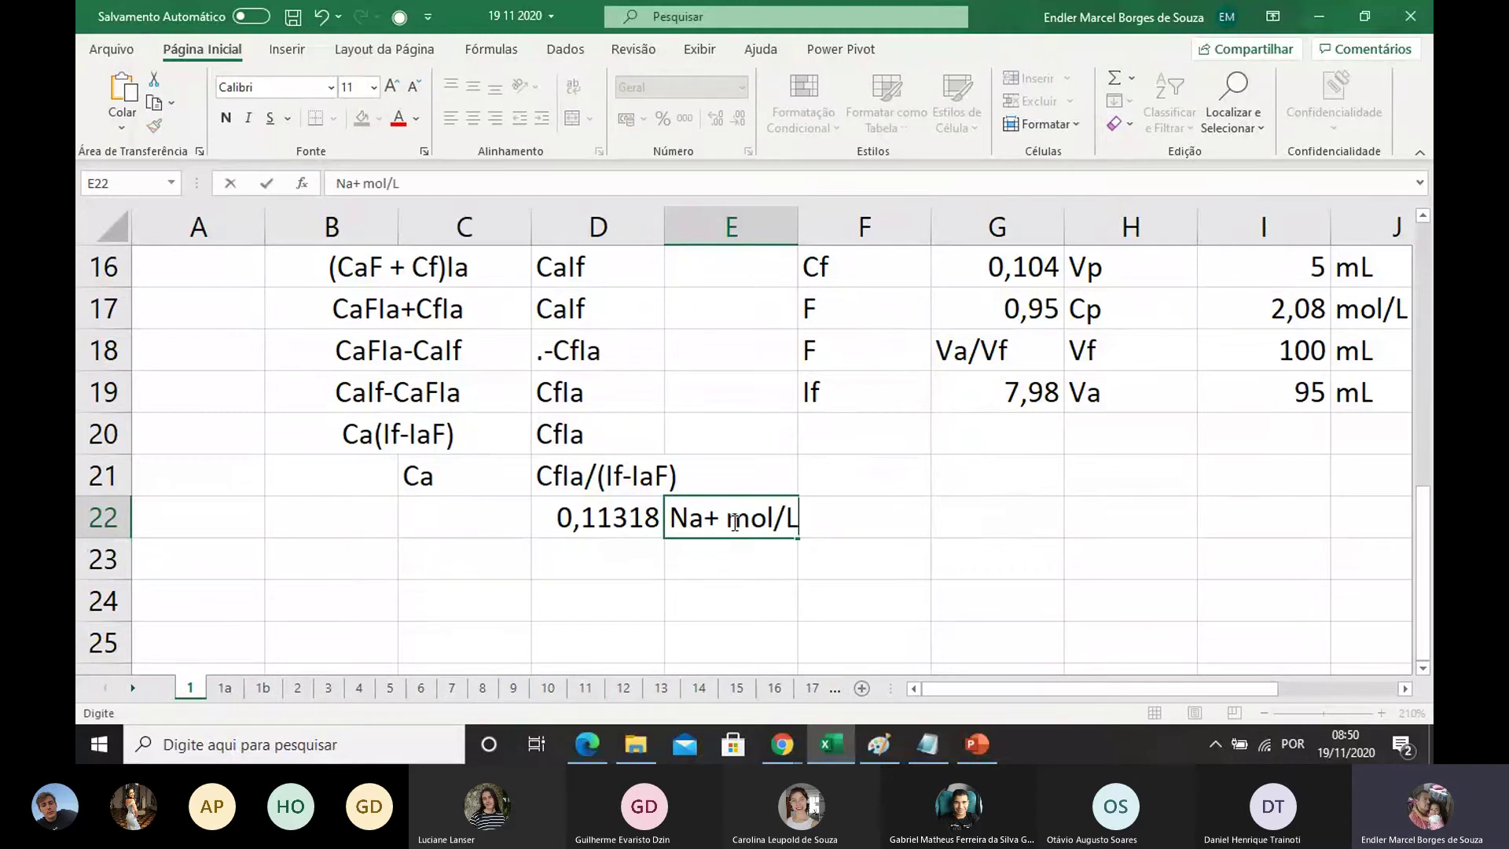
click(732, 564)
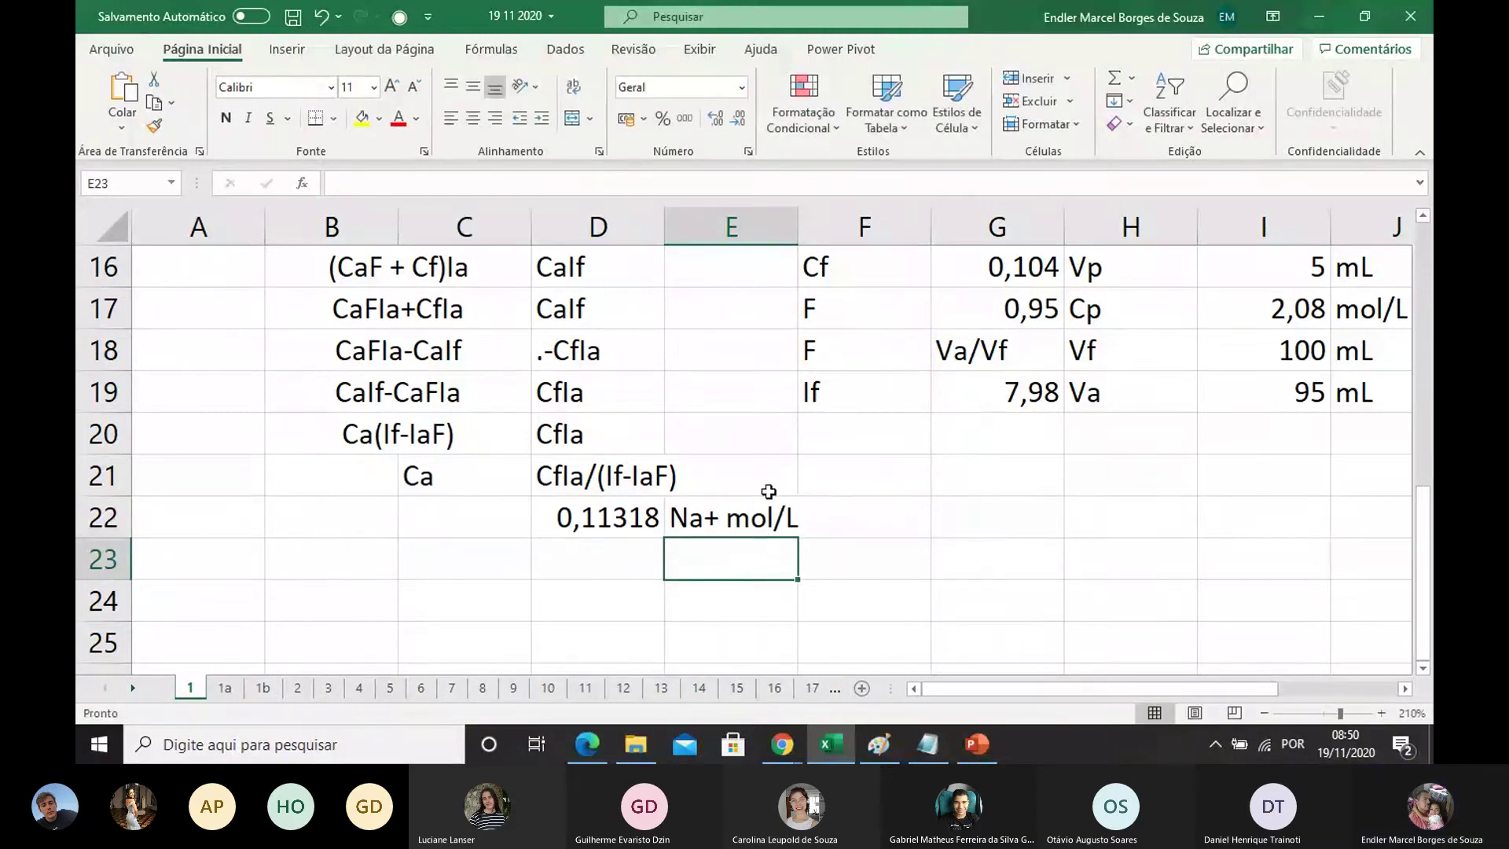
scroll(768, 492, up, 1)
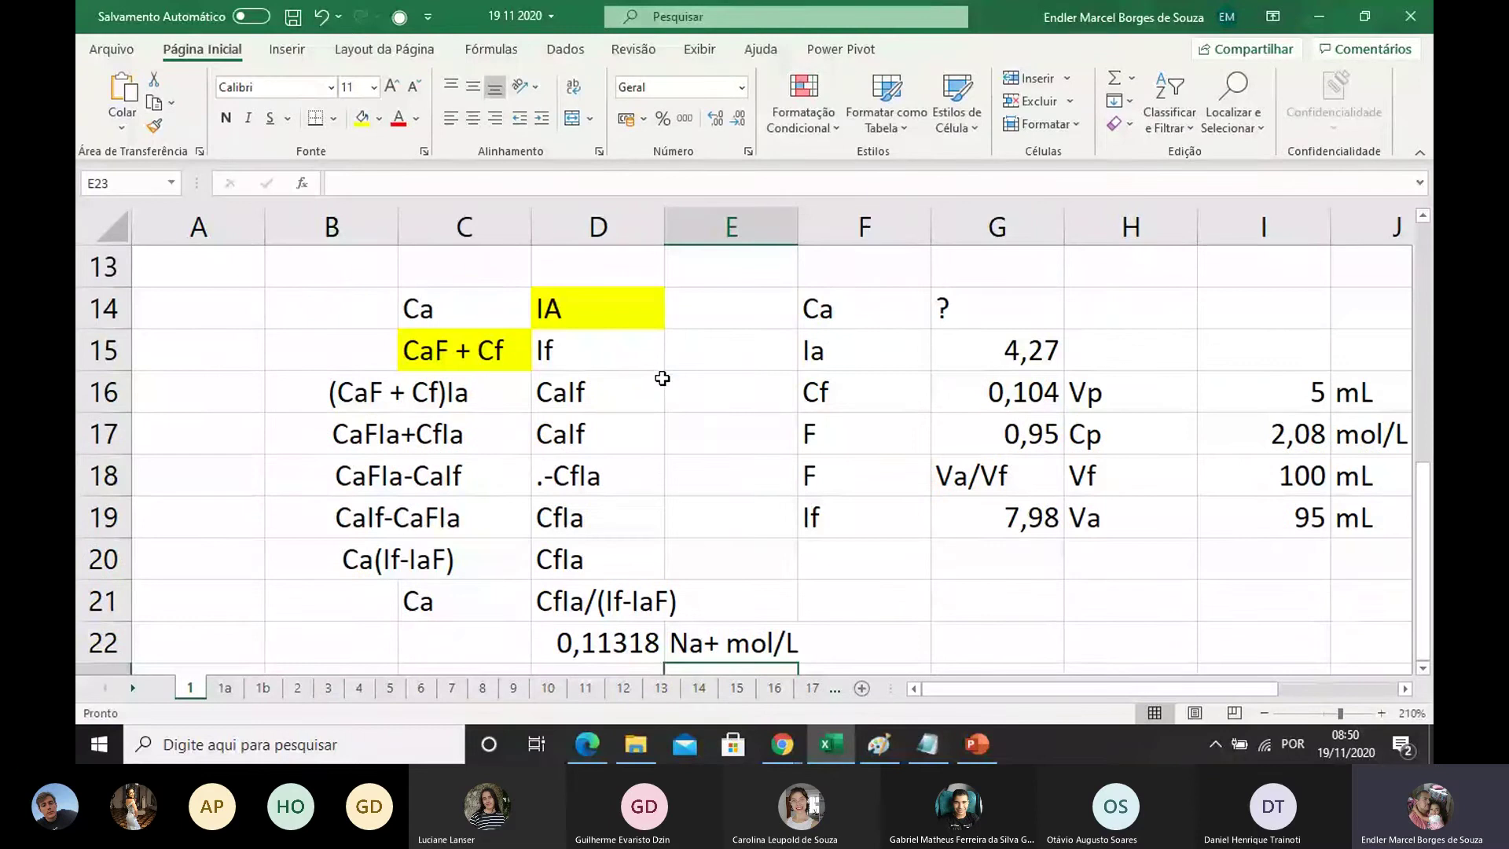
scroll(662, 378, down, 1)
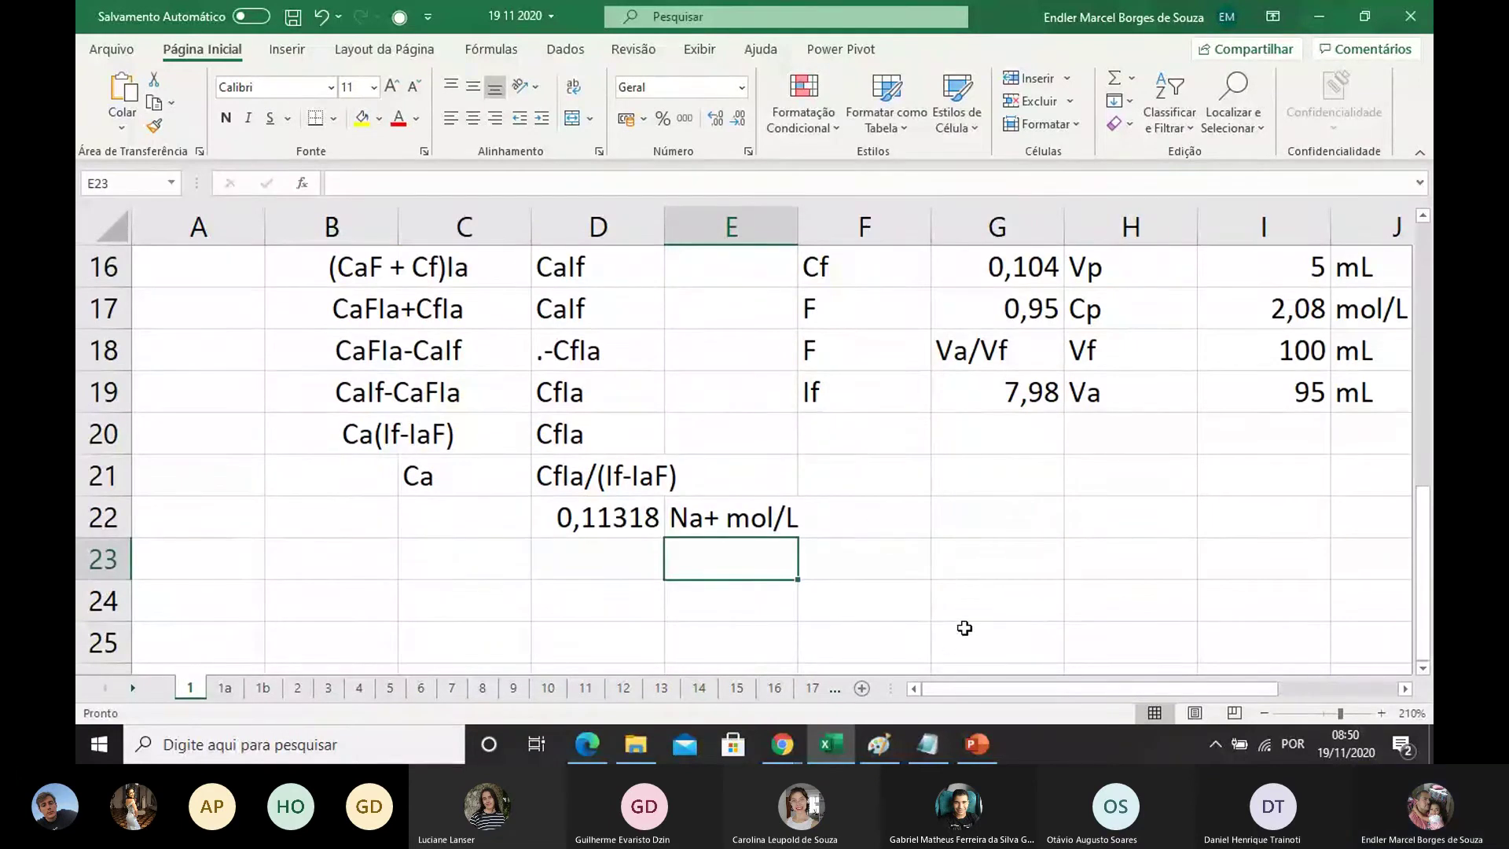
Step: Switch to the Microsoft Teams meeting and send the message "entendem?" in the meeting chat
click(983, 742)
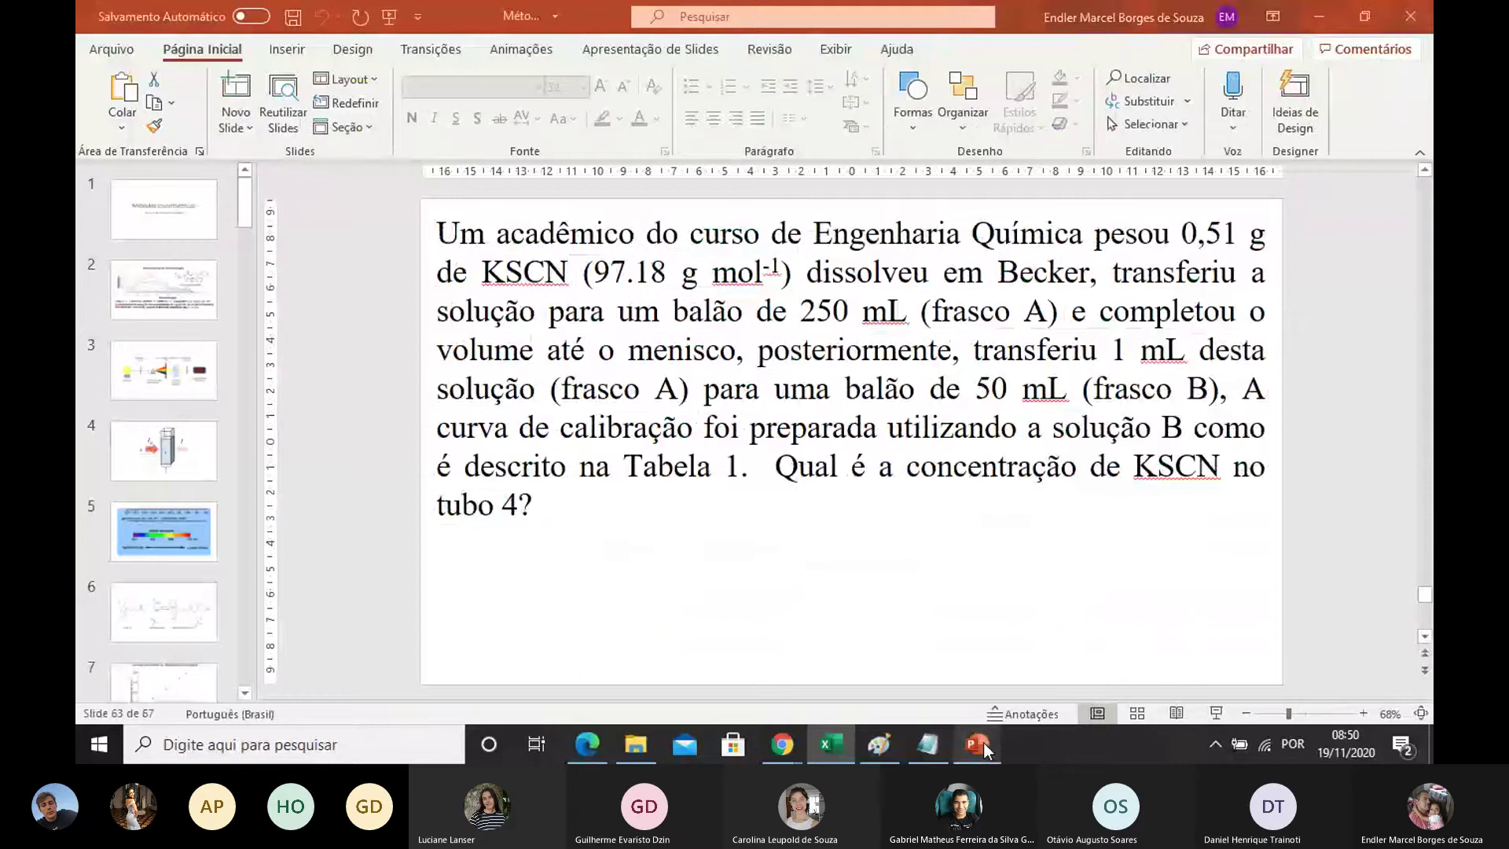
click(982, 745)
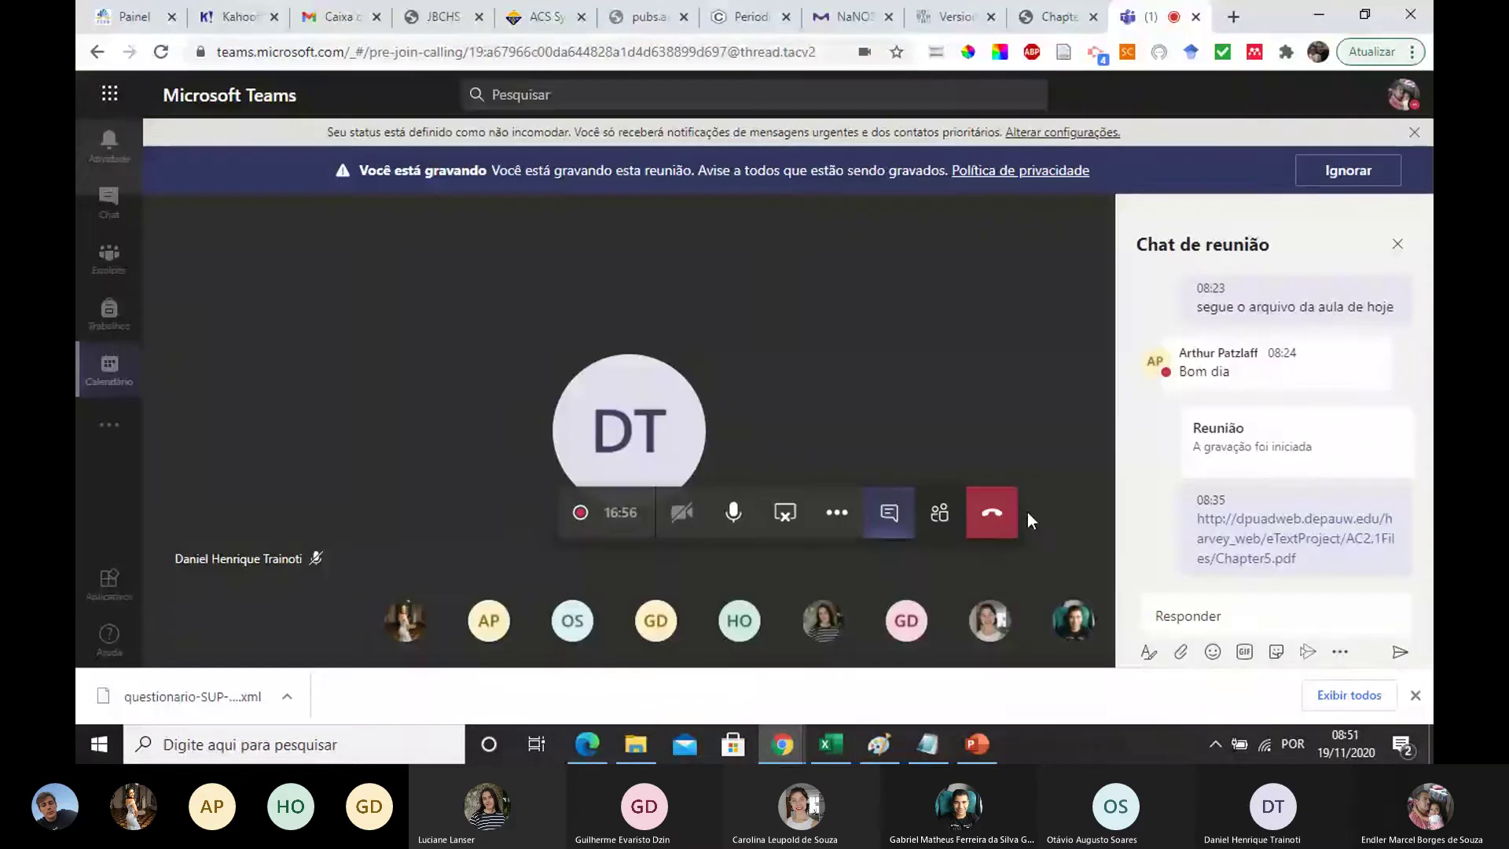
click(1186, 613)
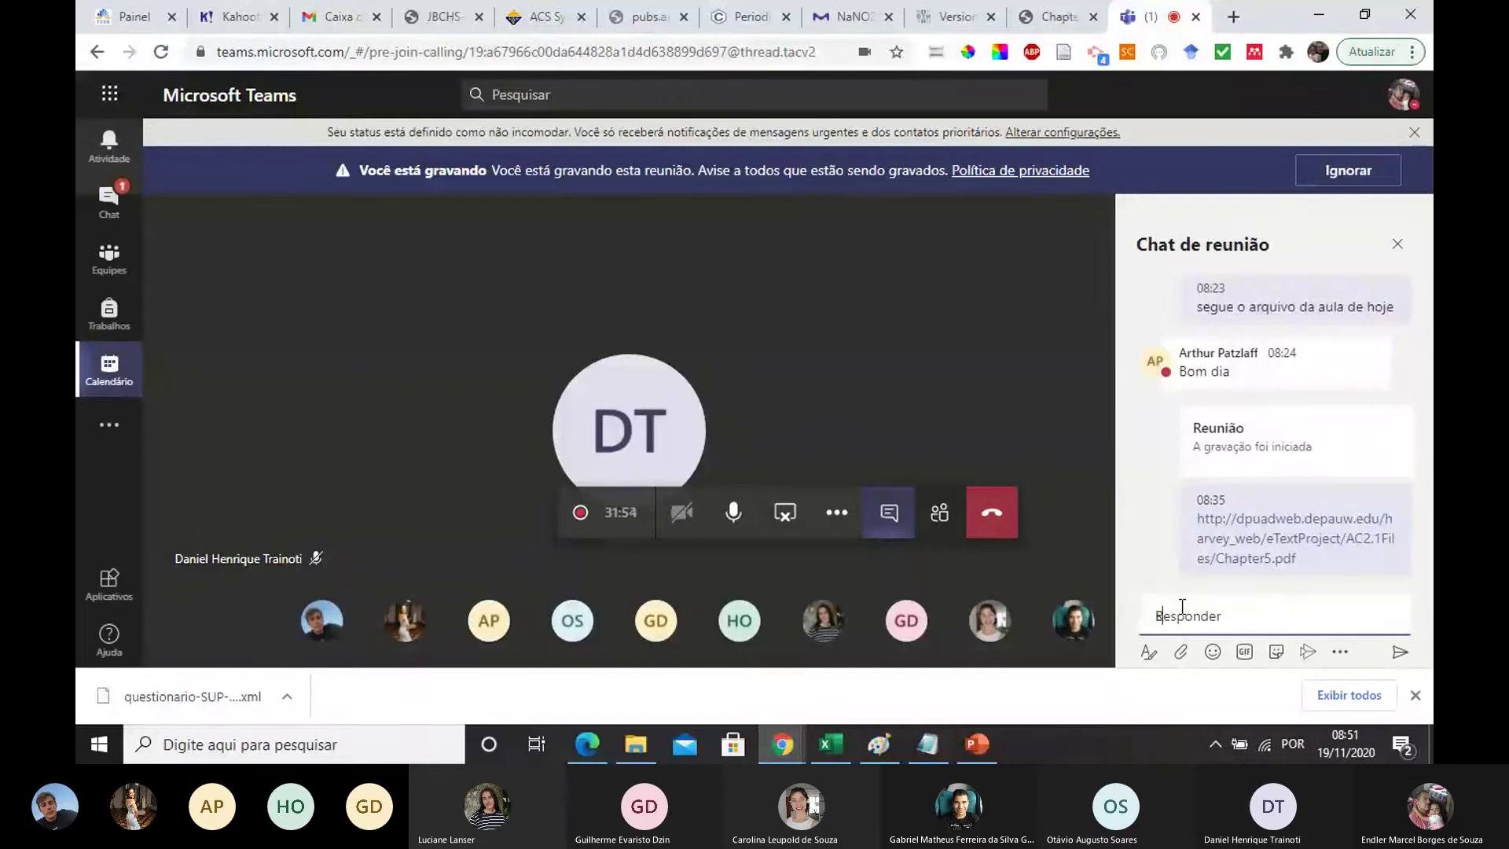
text(Entender)
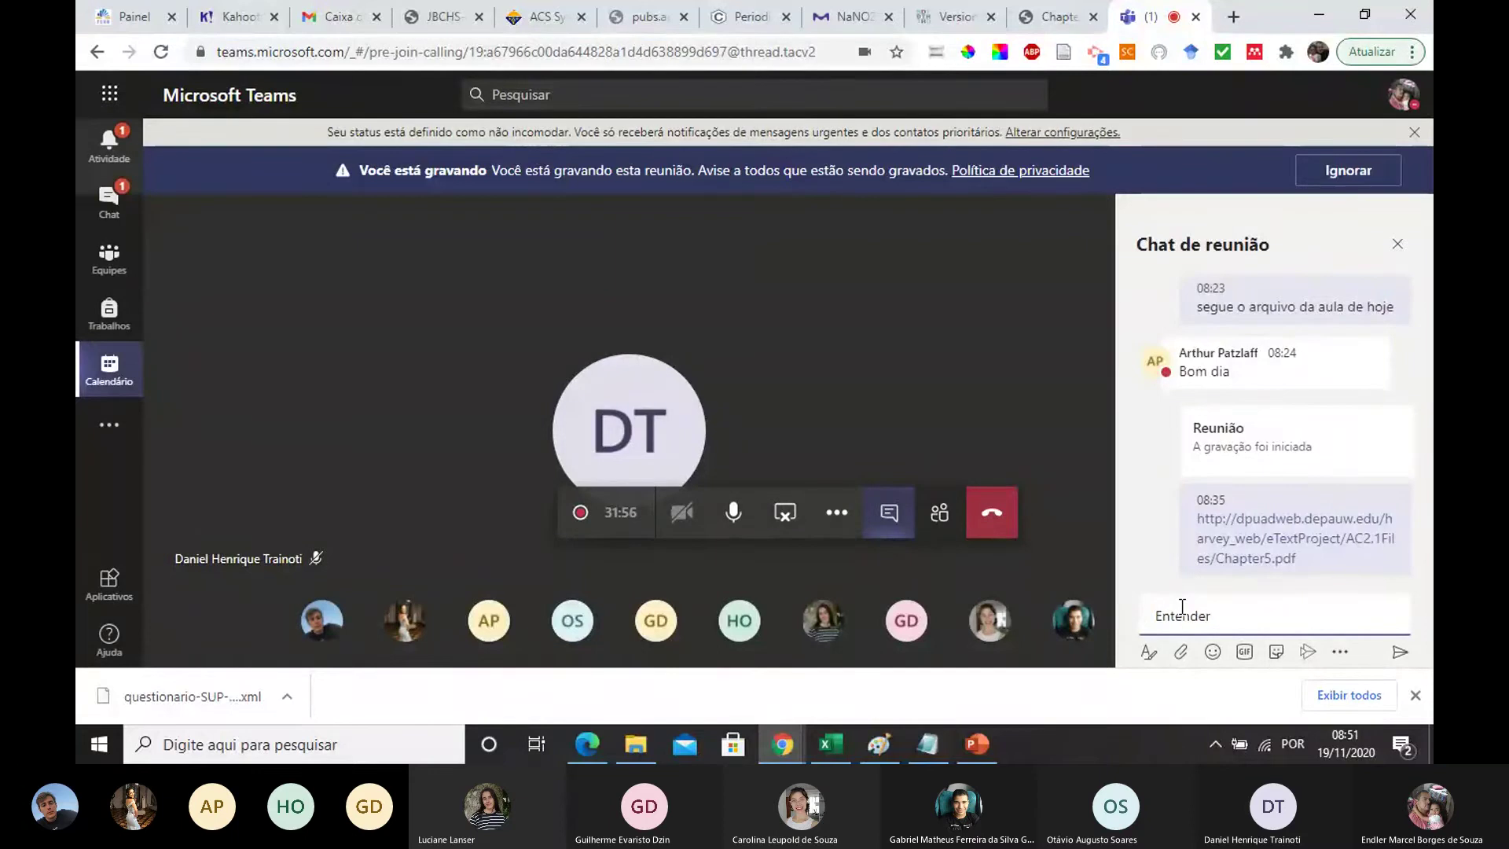
key(BackSpace)
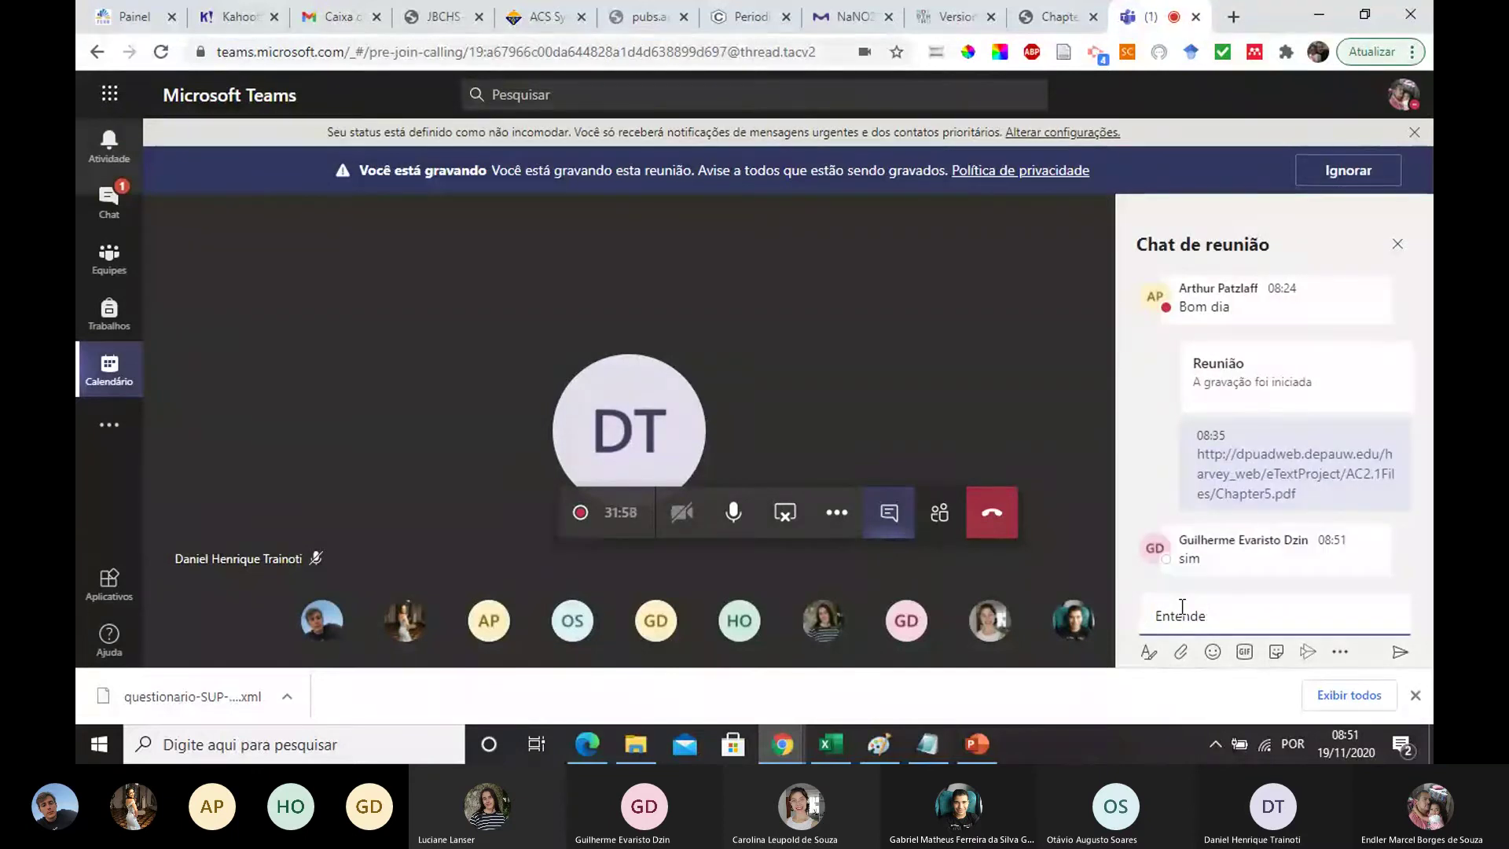
key(BackSpace)
key(ctrl+BackSpace)
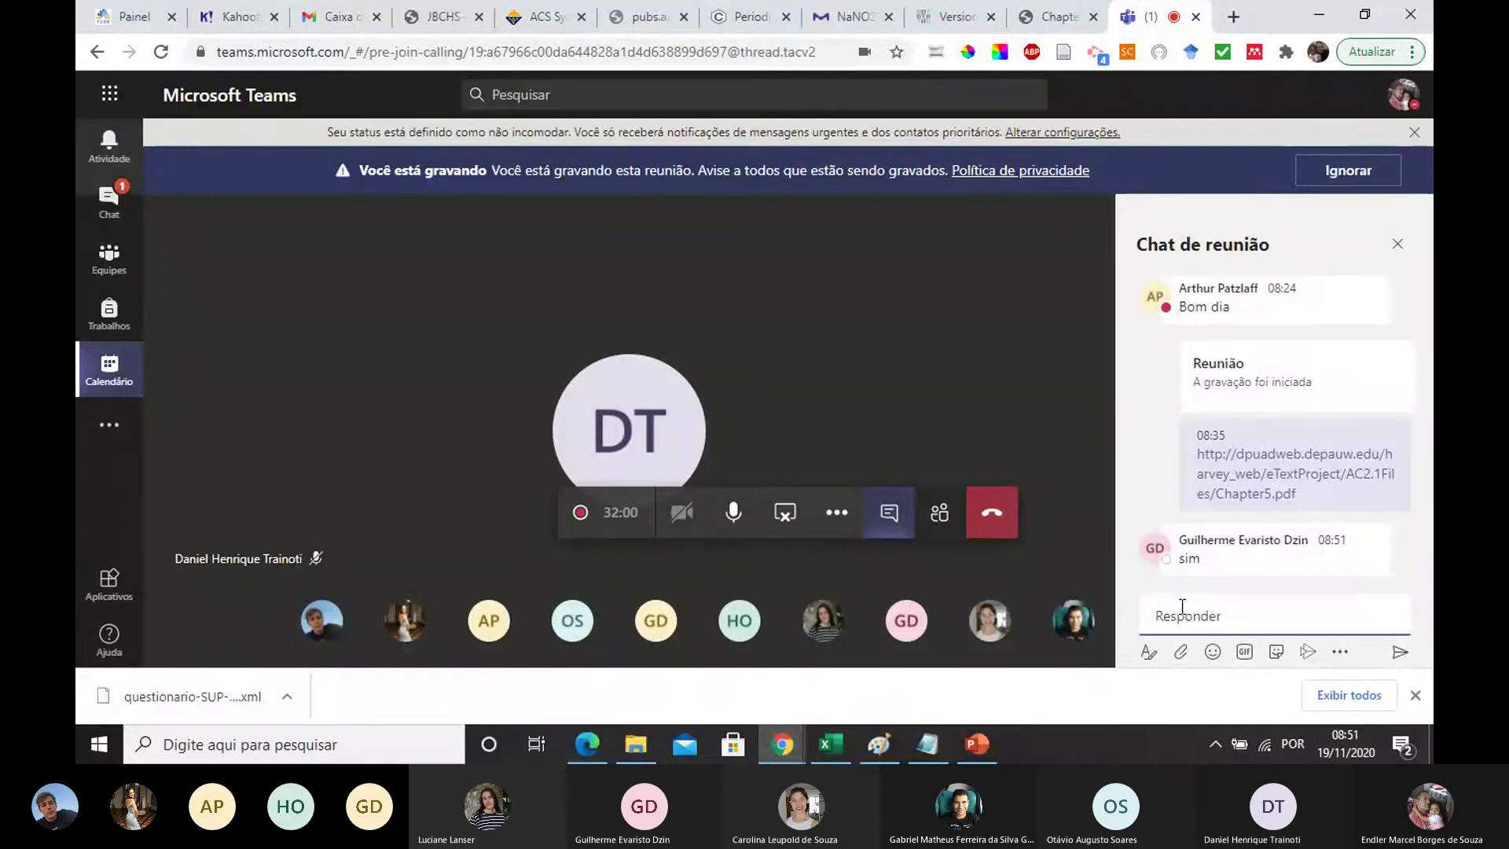
text(entendem)
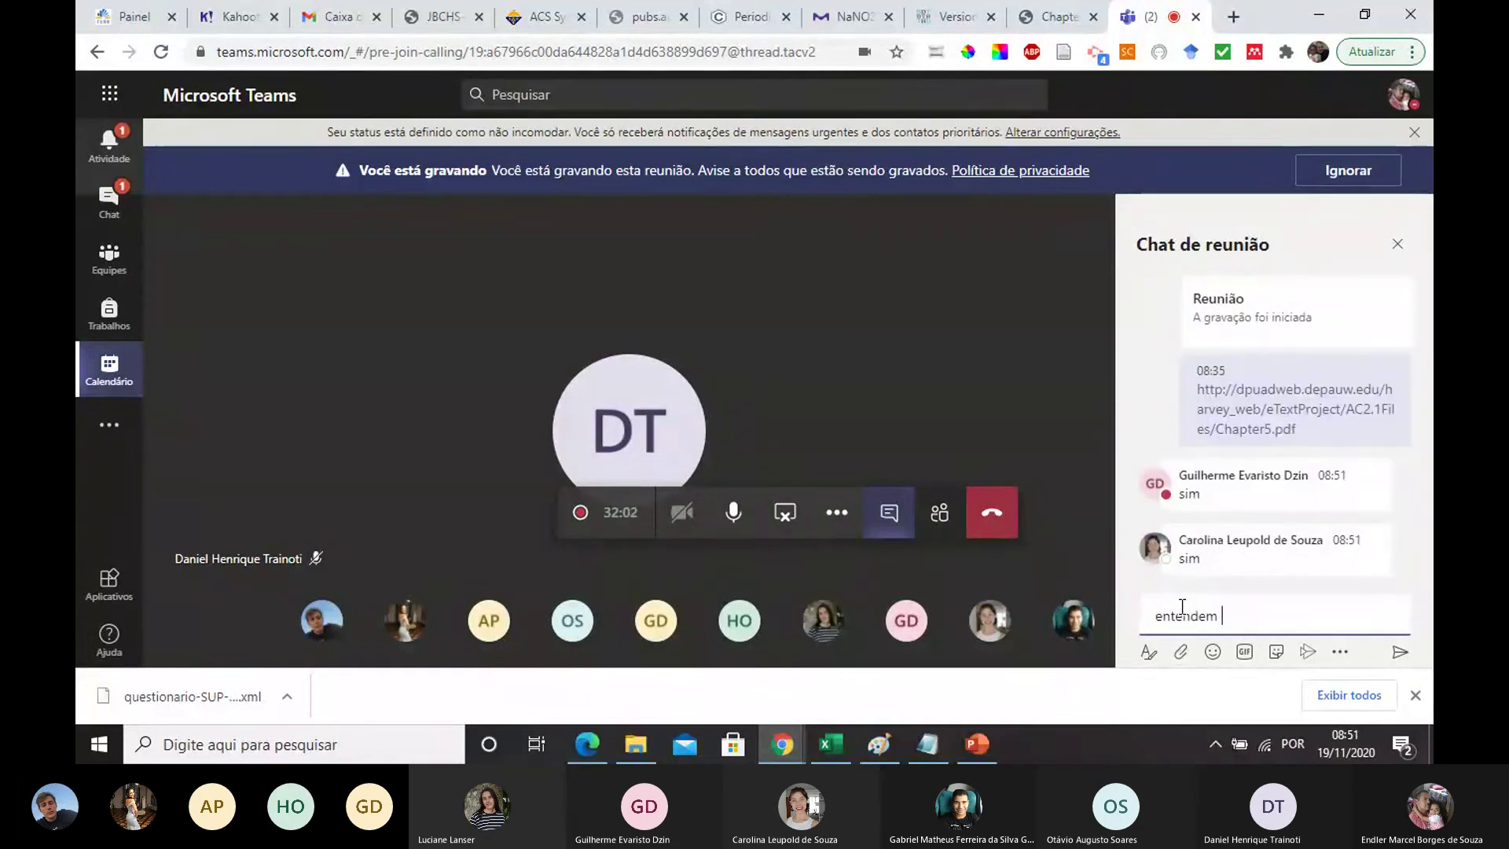
key(BackSpace)
text(?)
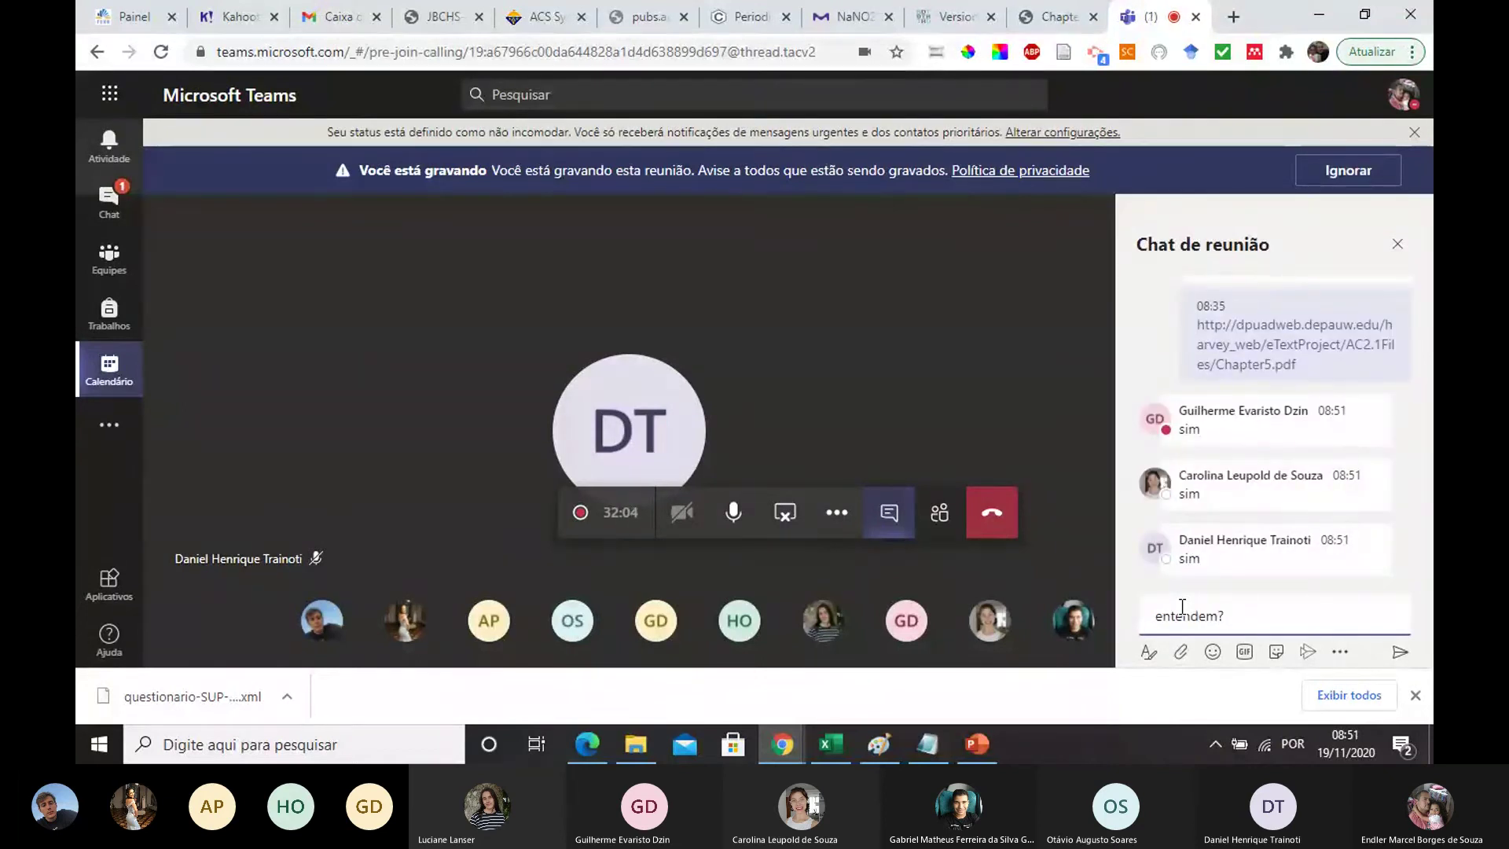
key(Return)
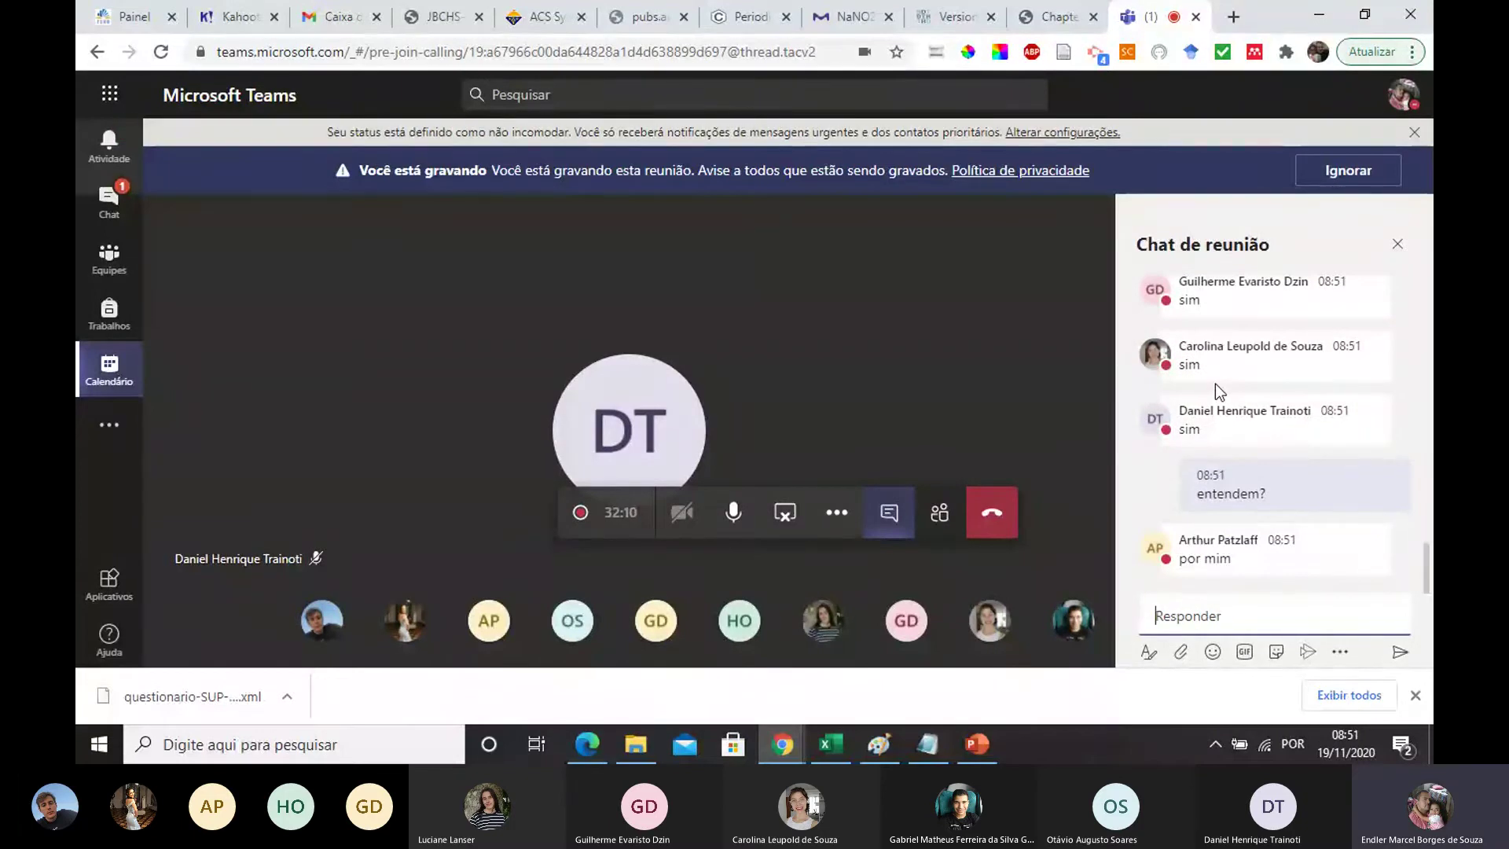
Step: Switch back to the Excel workbook and open sheet 1a at the phosphate standard-addition exercise
click(830, 744)
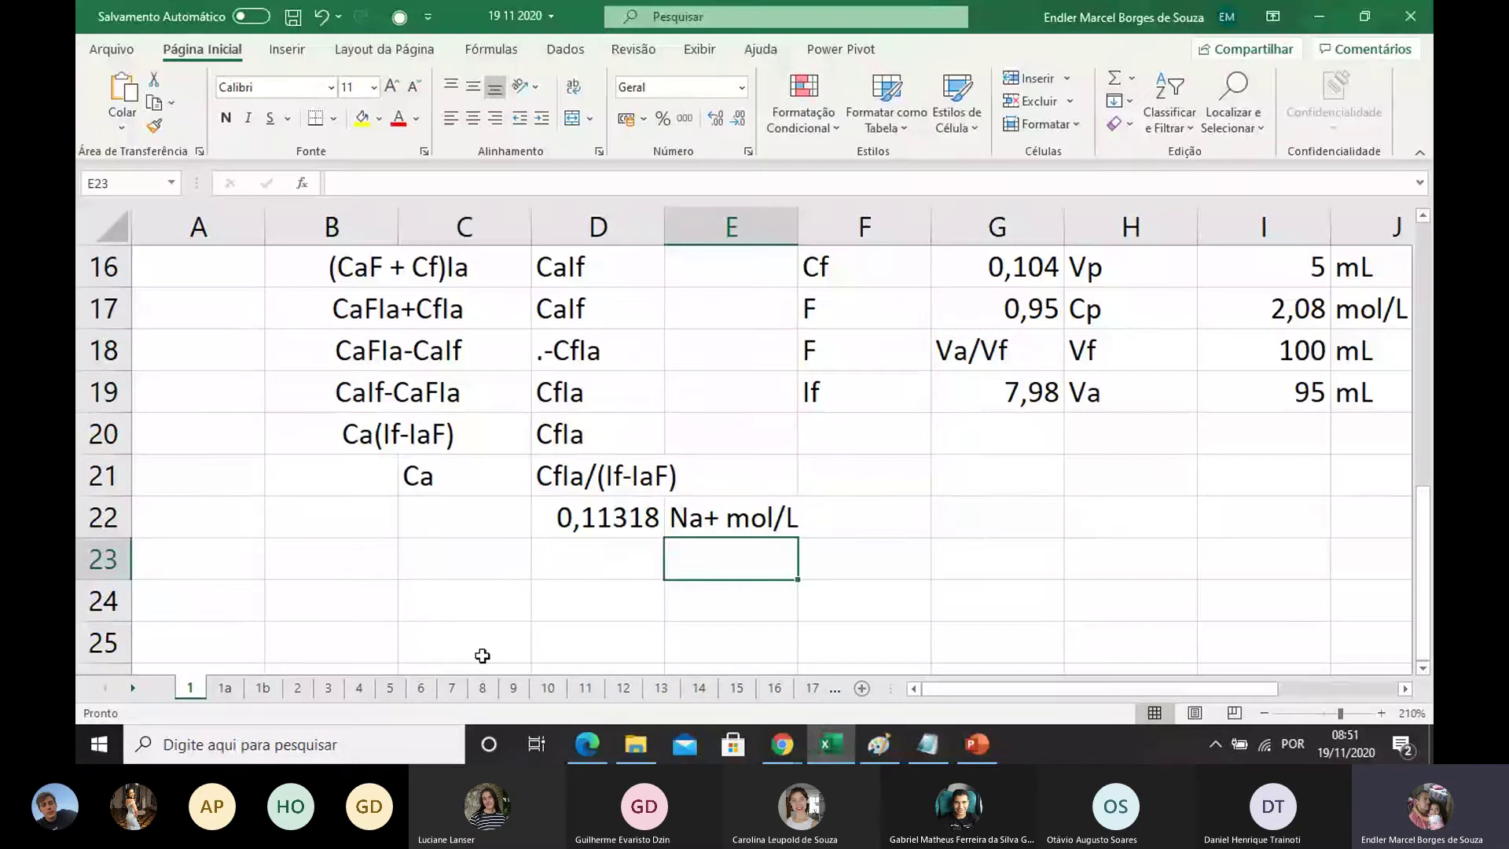
click(224, 689)
scroll(393, 471, up, 1)
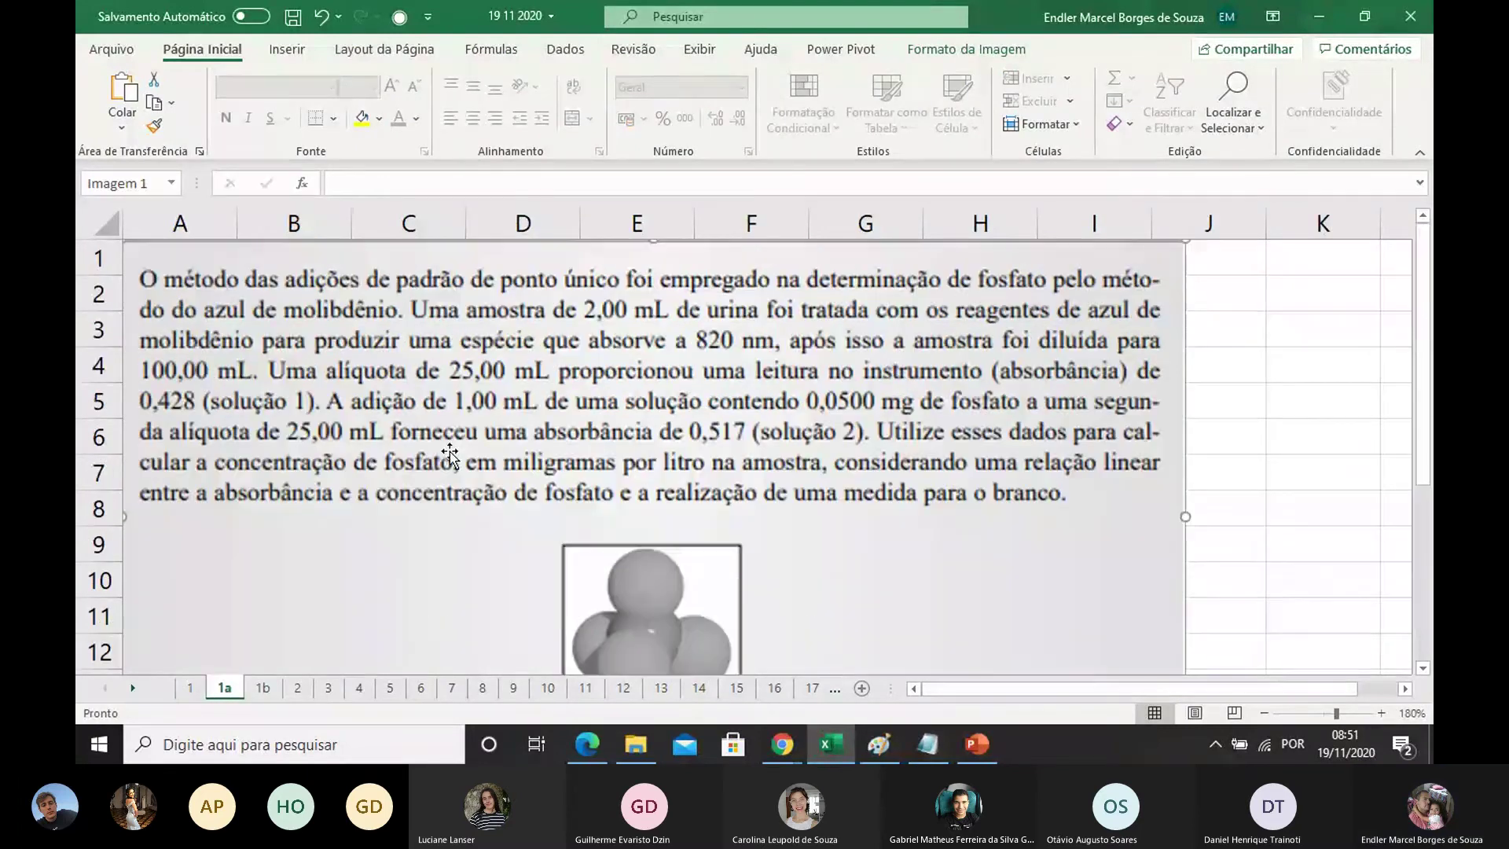
scroll(428, 337, down, 1)
scroll(447, 357, up, 1)
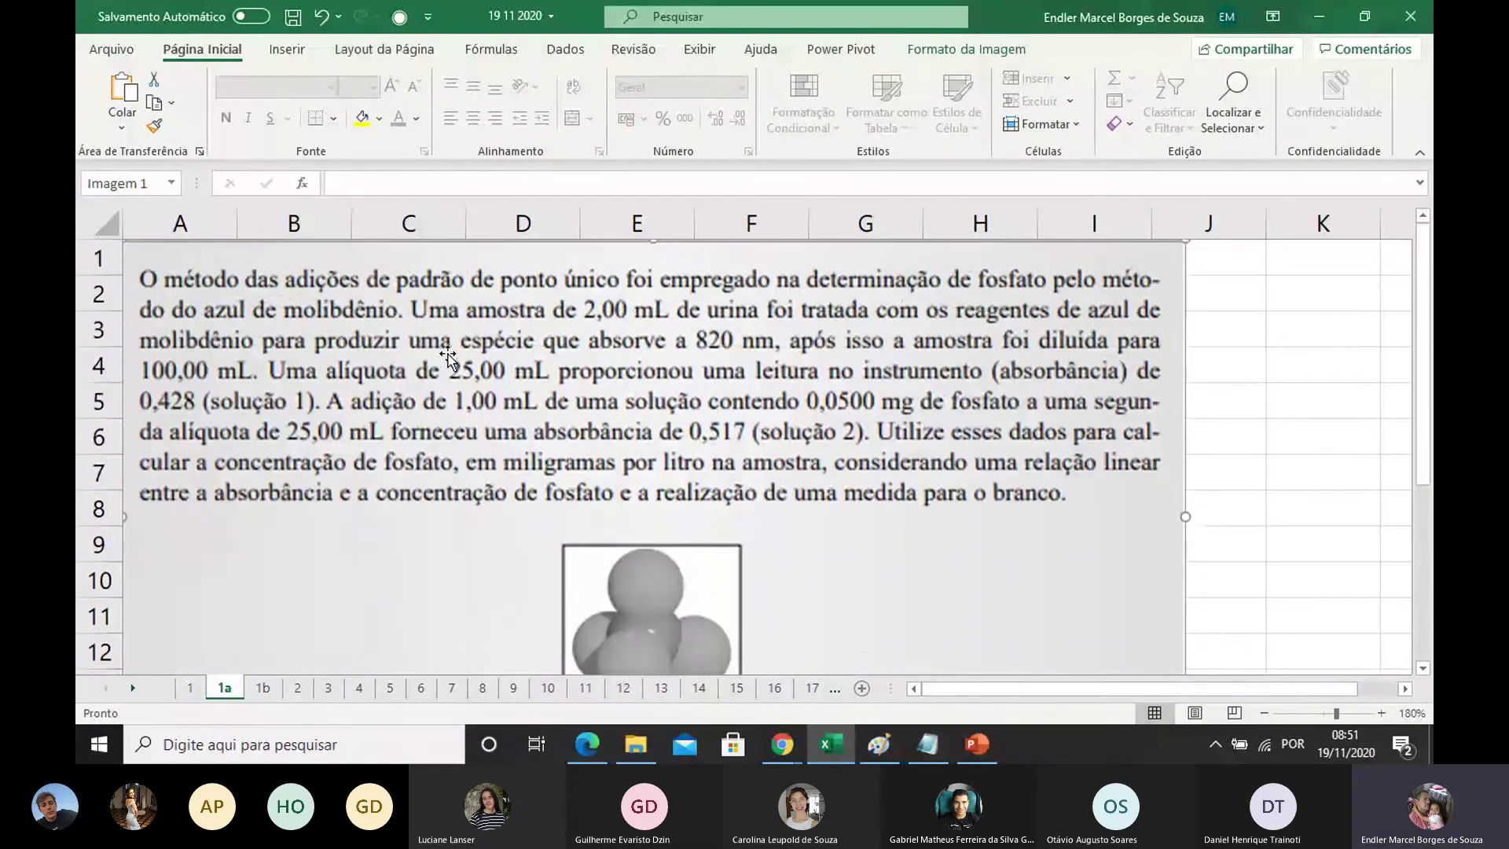
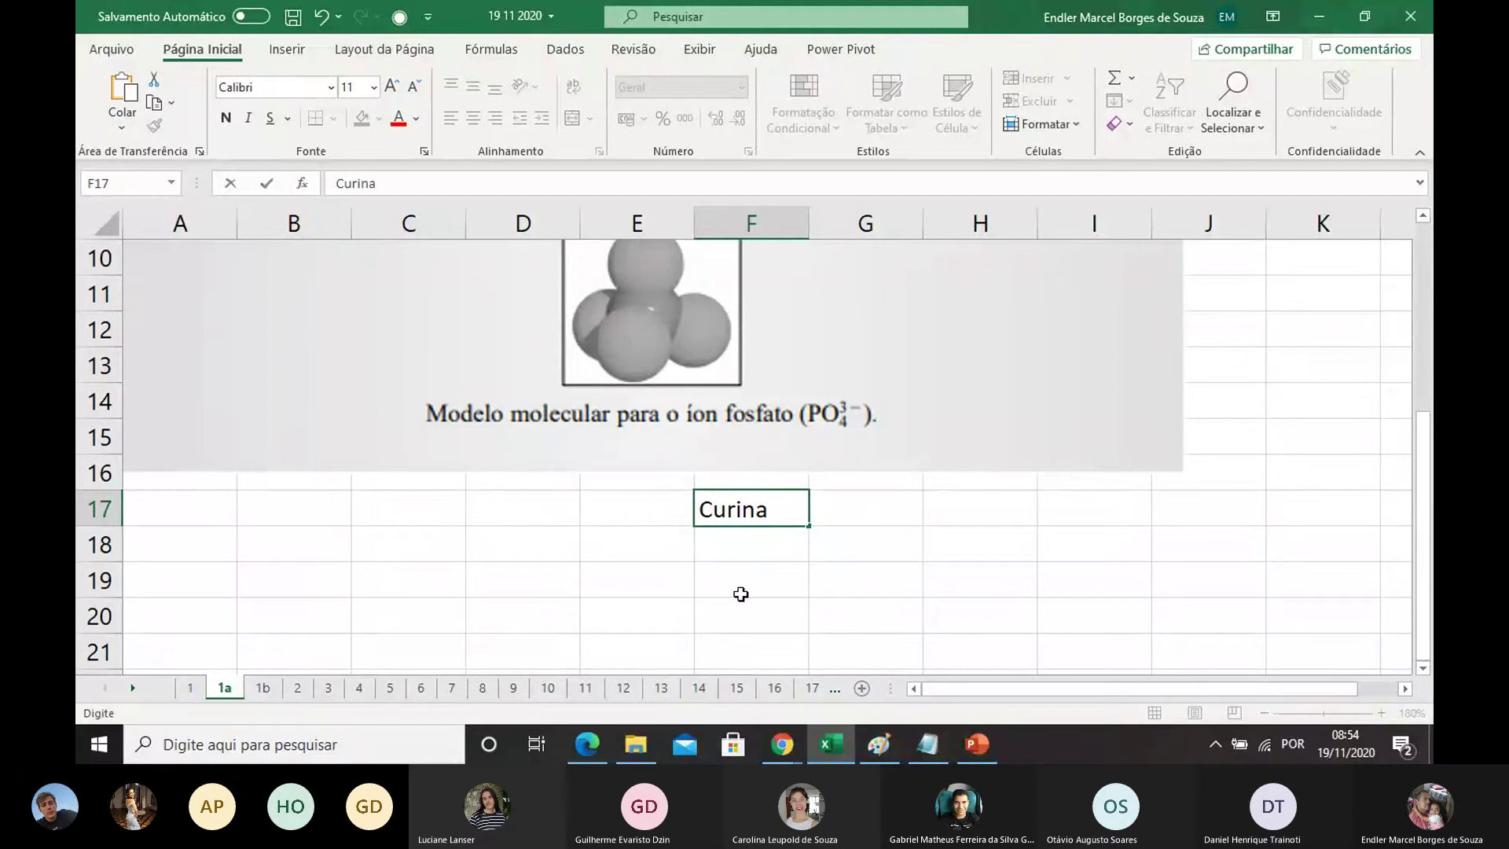
Step: Commit the label Curina in F17 and enter its expression CaF1 in G17, consulting the exercise statement
click(741, 593)
click(822, 509)
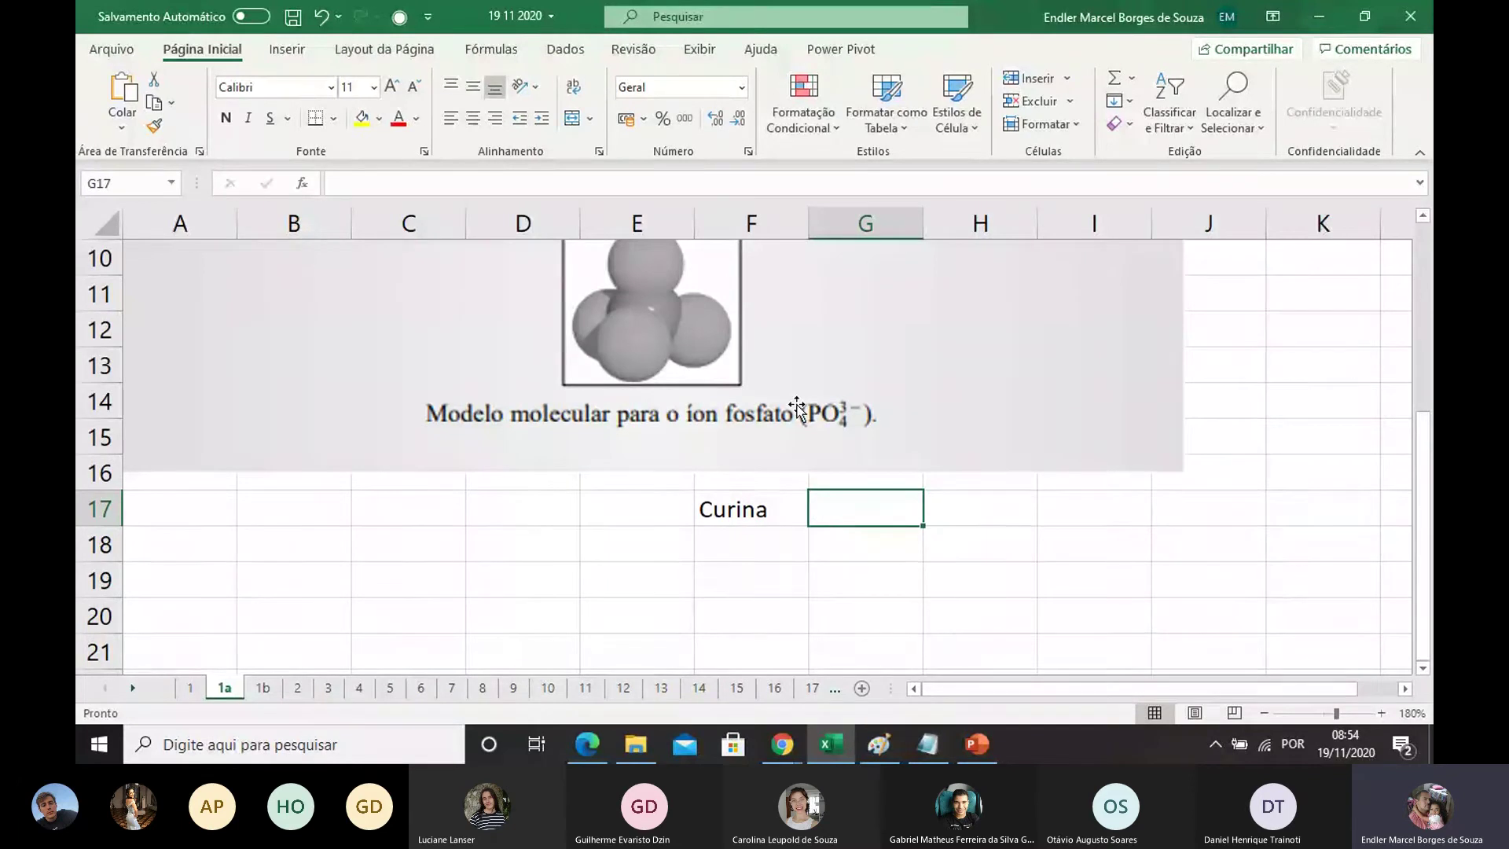
scroll(644, 364, up, 1)
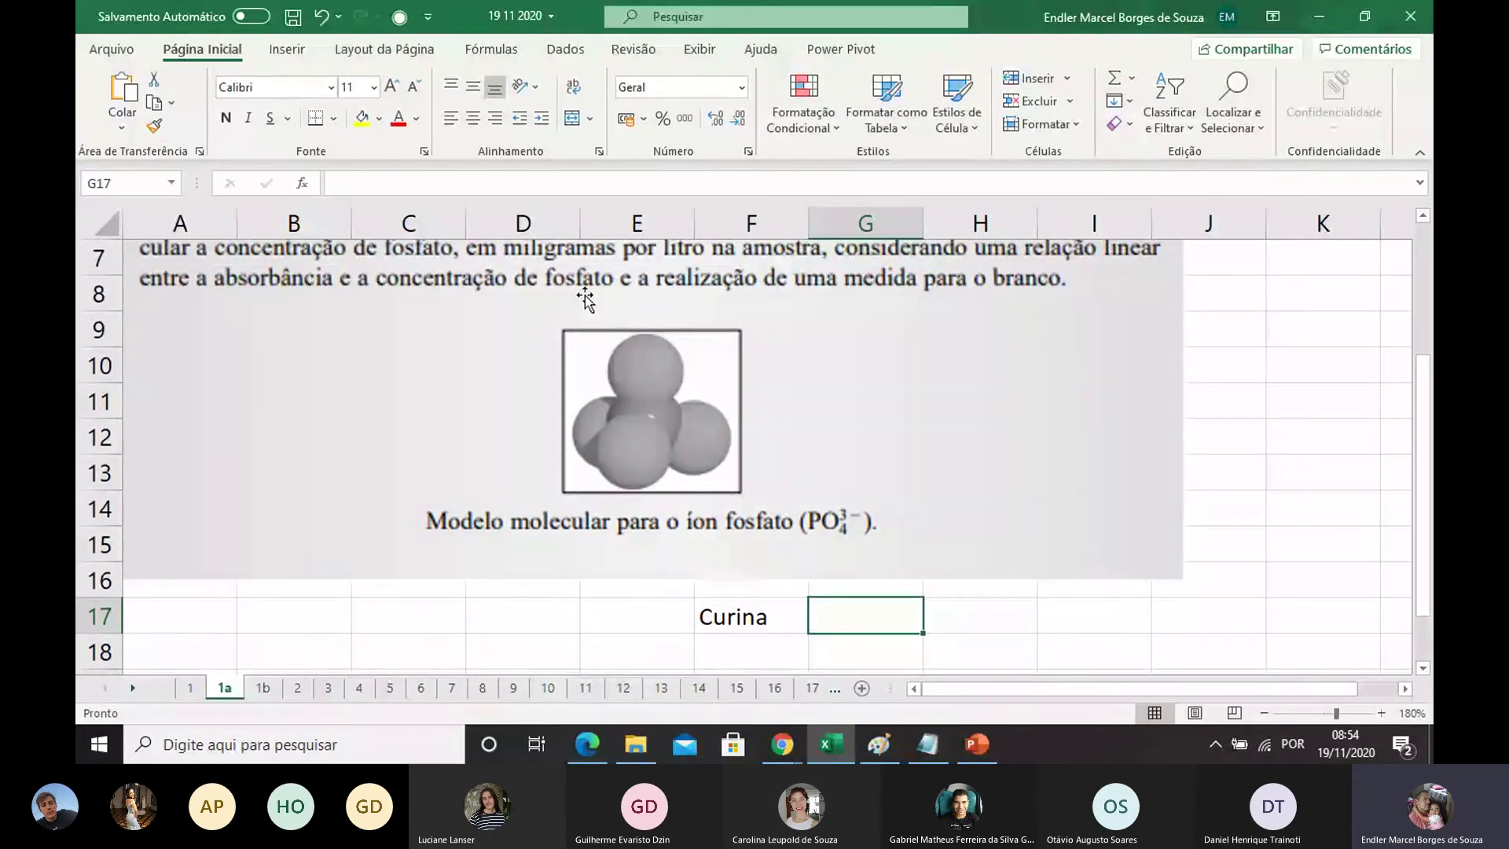
scroll(585, 299, down, 2)
scroll(697, 401, up, 2)
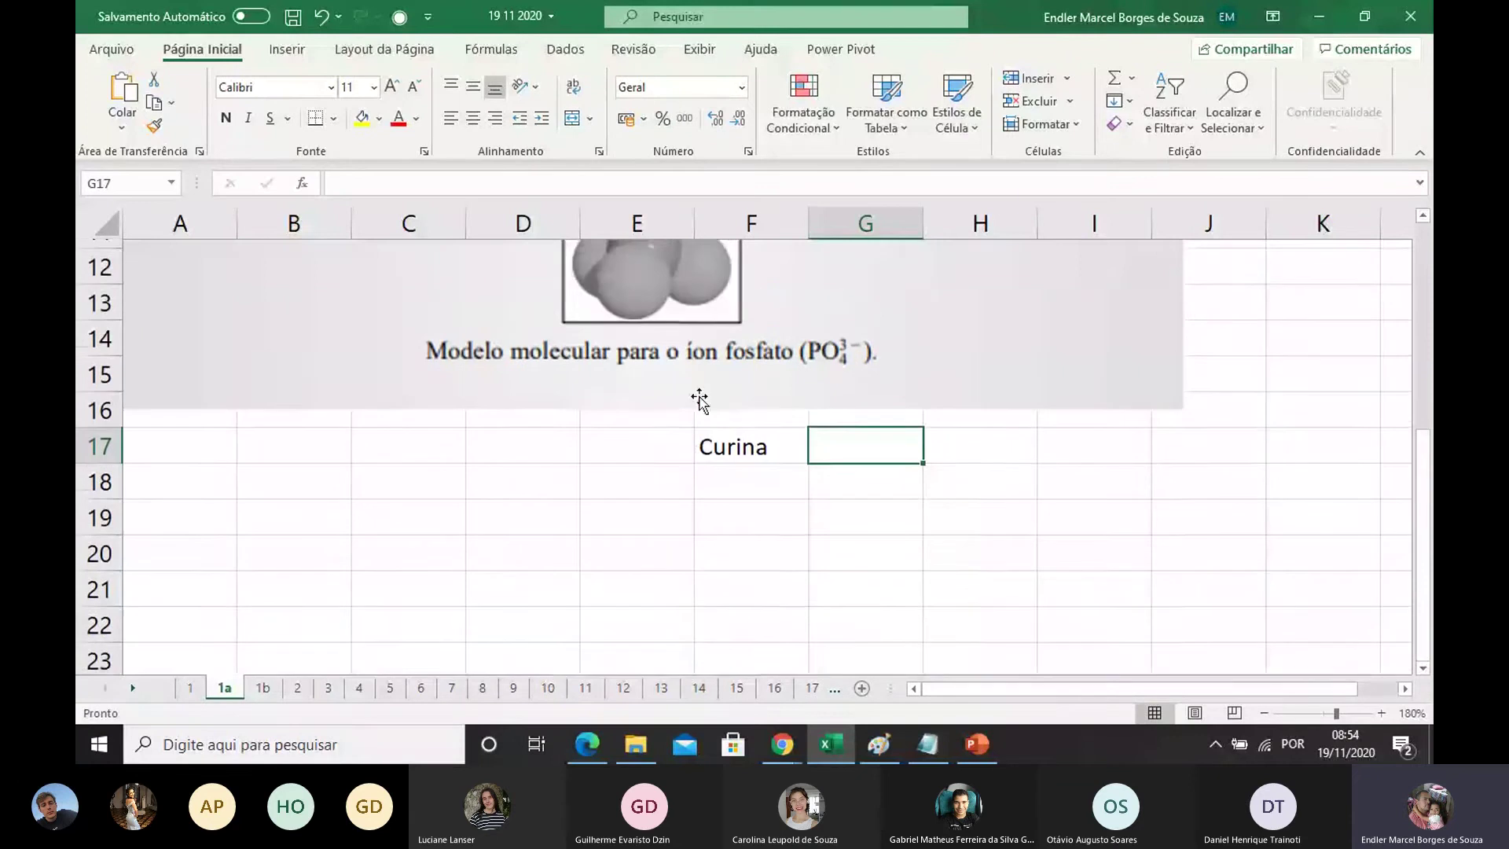
scroll(698, 401, up, 1)
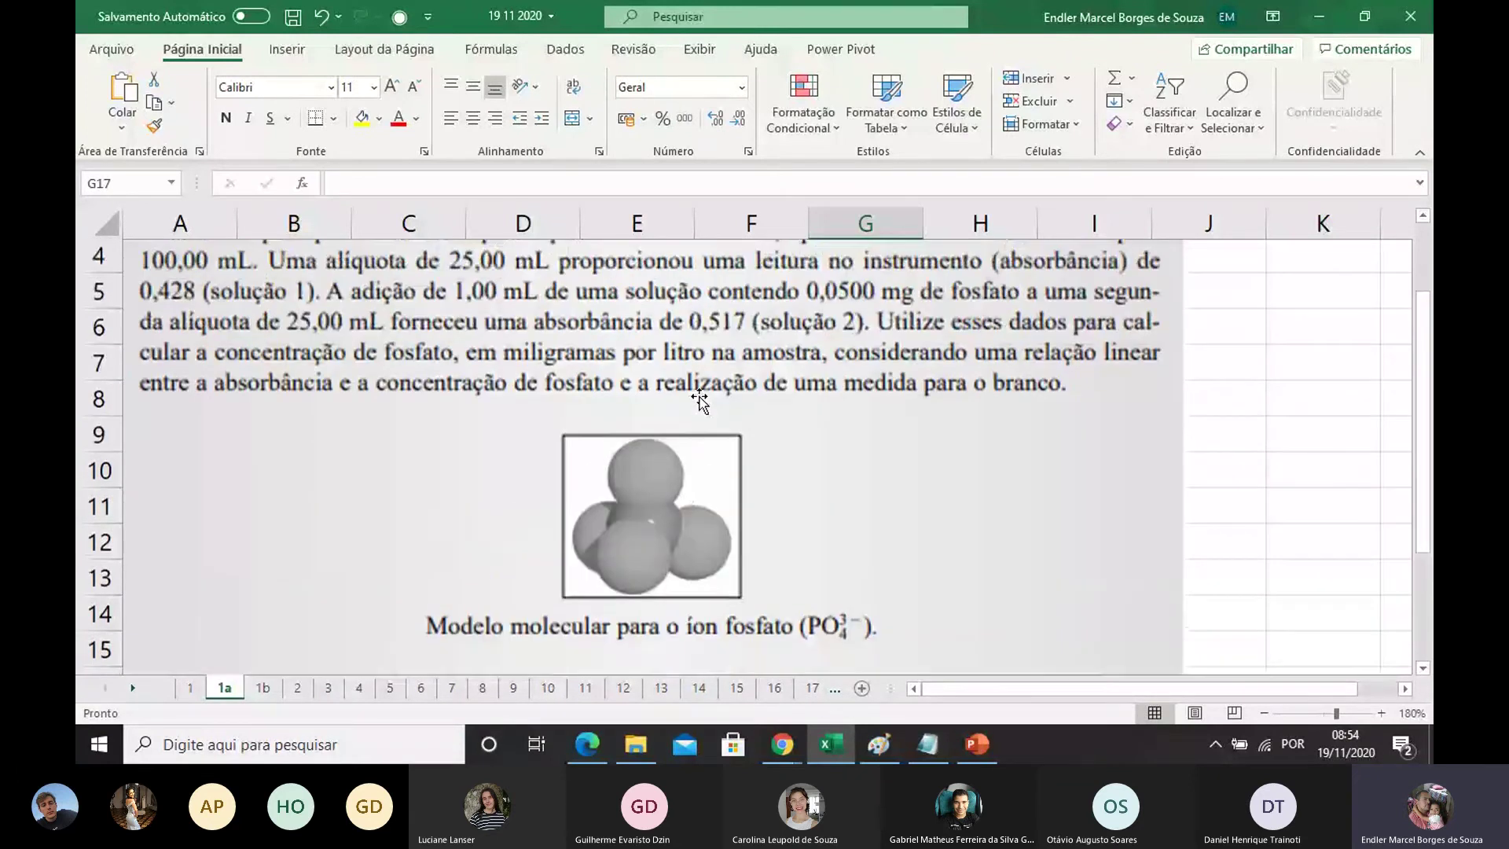
scroll(699, 400, up, 1)
scroll(676, 456, down, 2)
scroll(845, 582, down, 1)
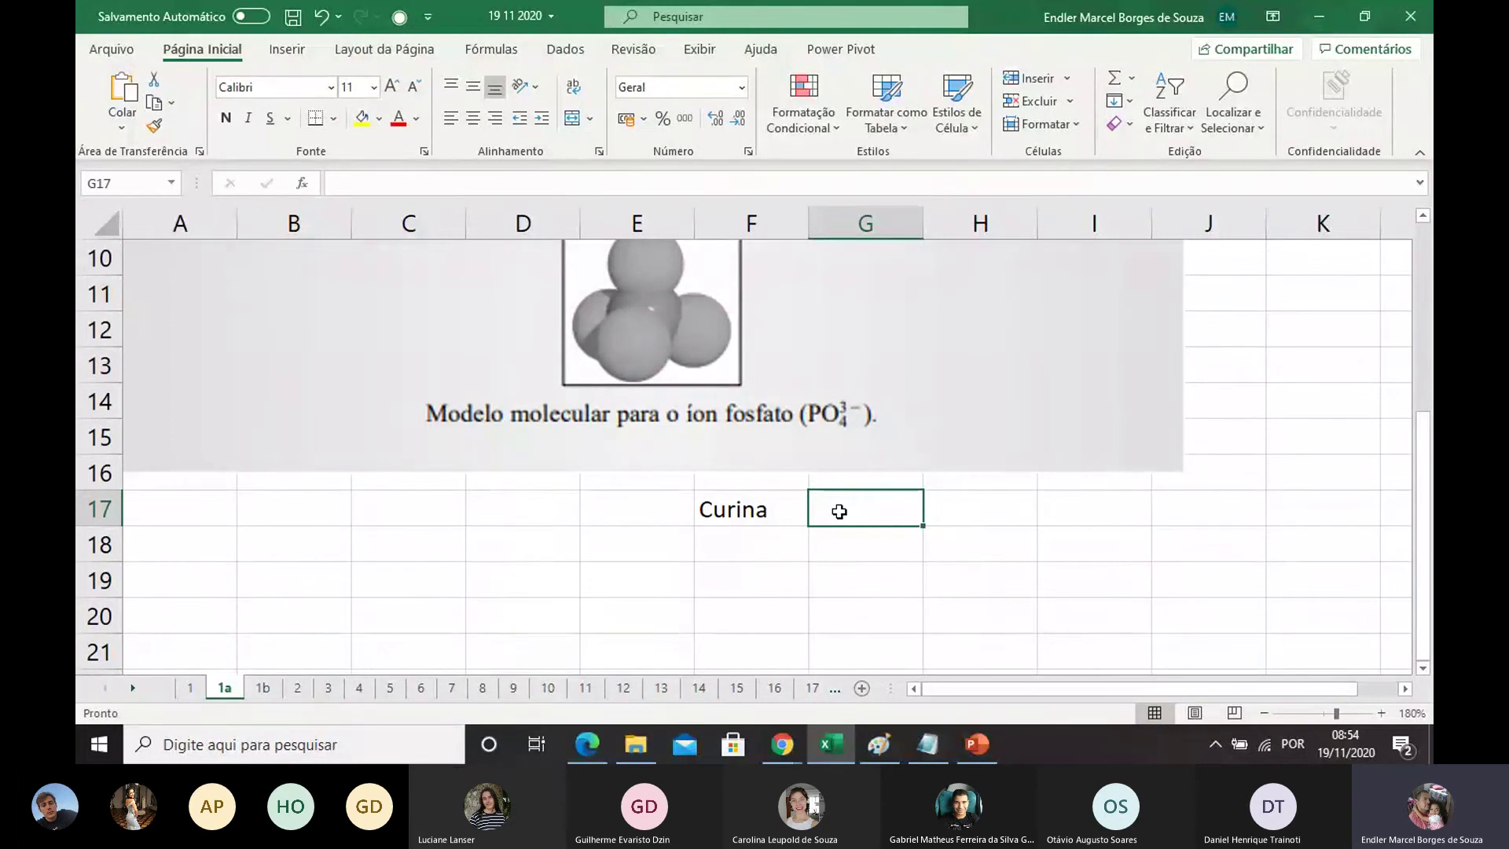
text(CaF)
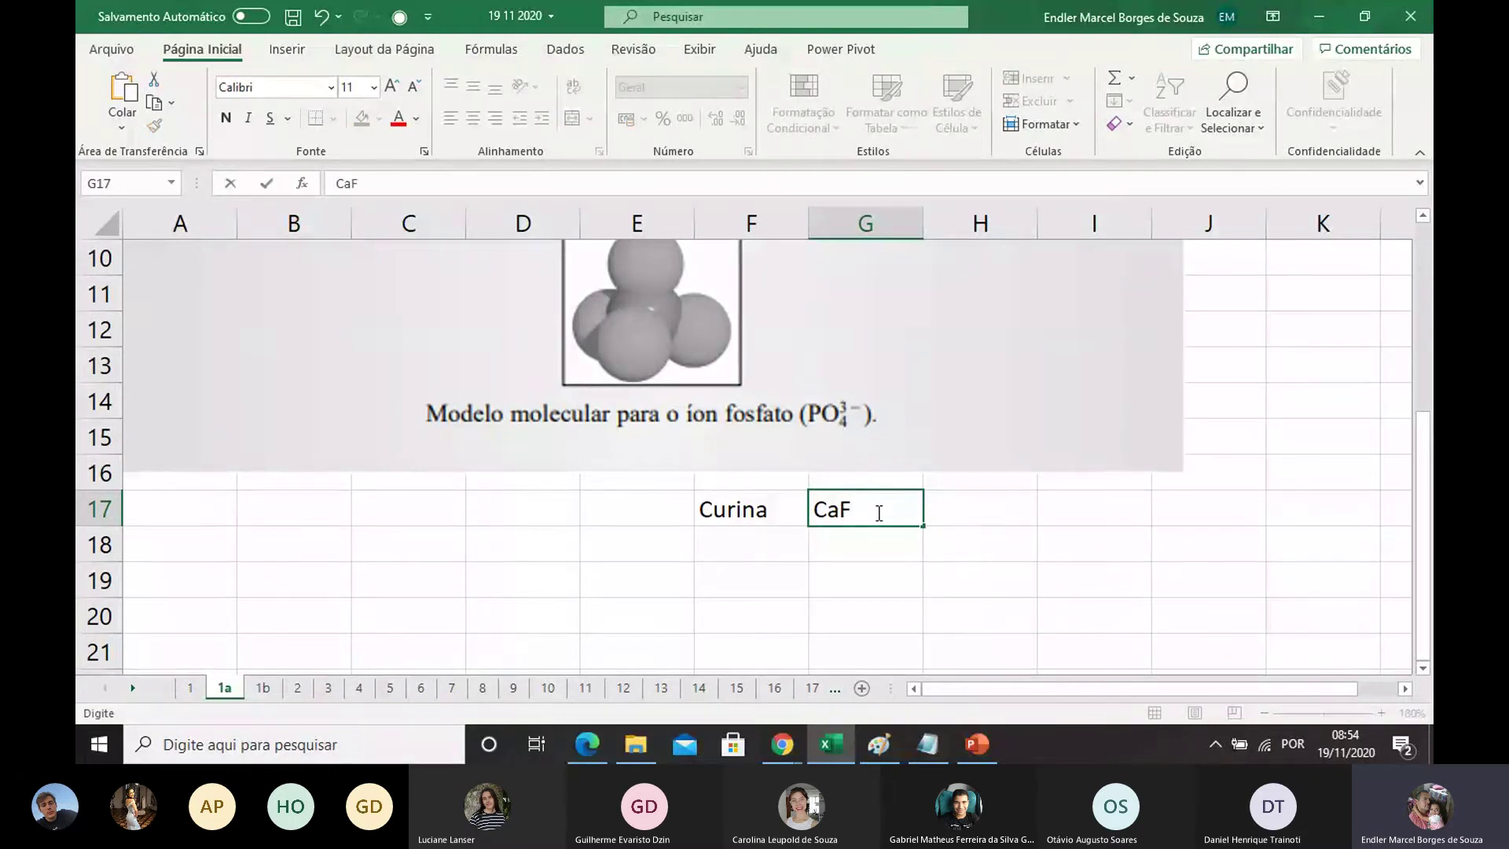
text(1)
key(Return)
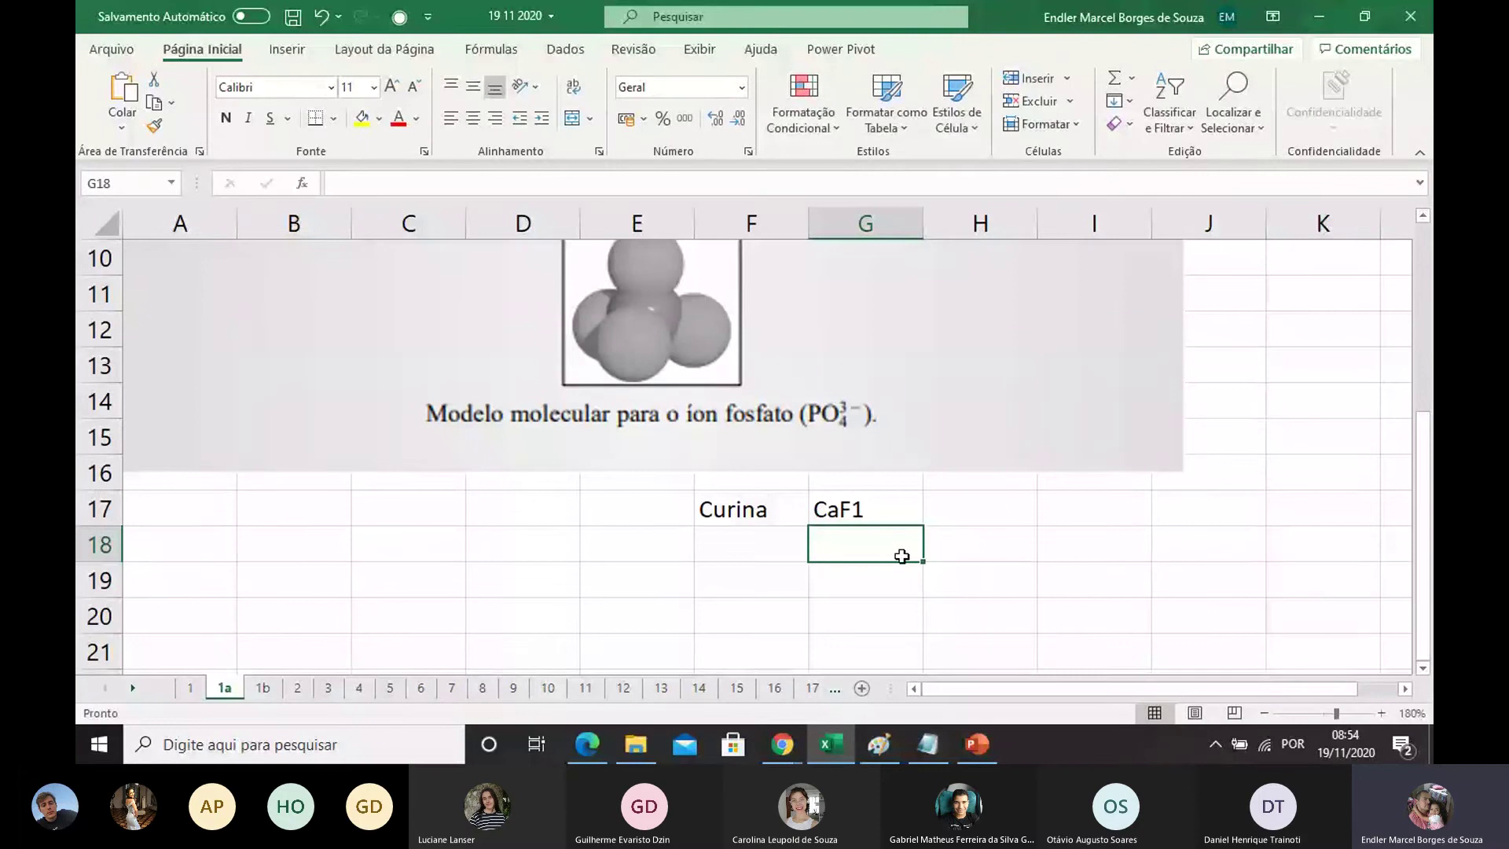
Step: Label F18 as F1 and calculate the urine dilution factor in G18 with =100/2
click(750, 543)
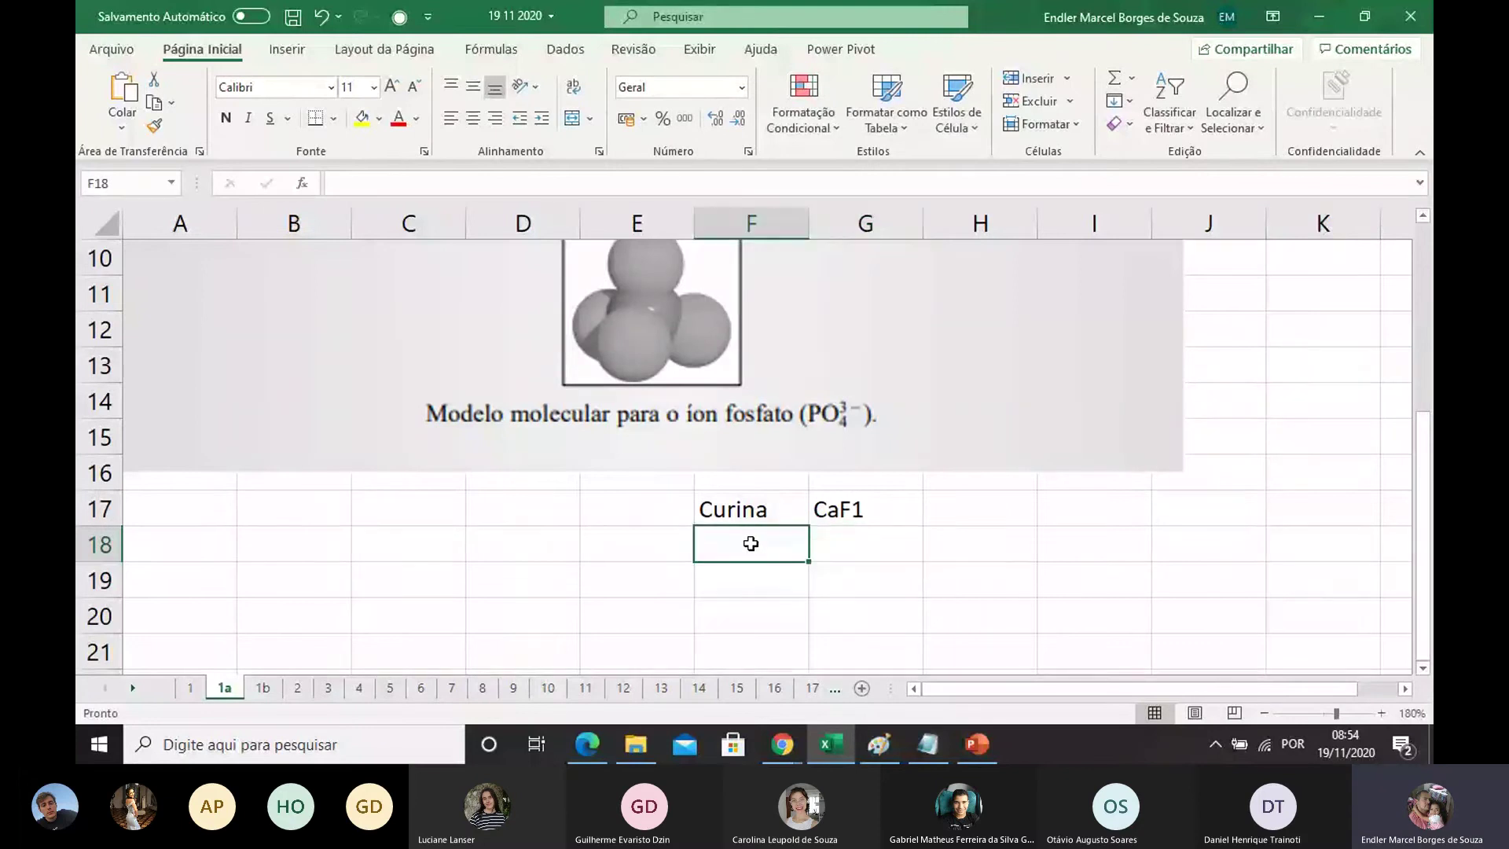
text(F1)
key(Return)
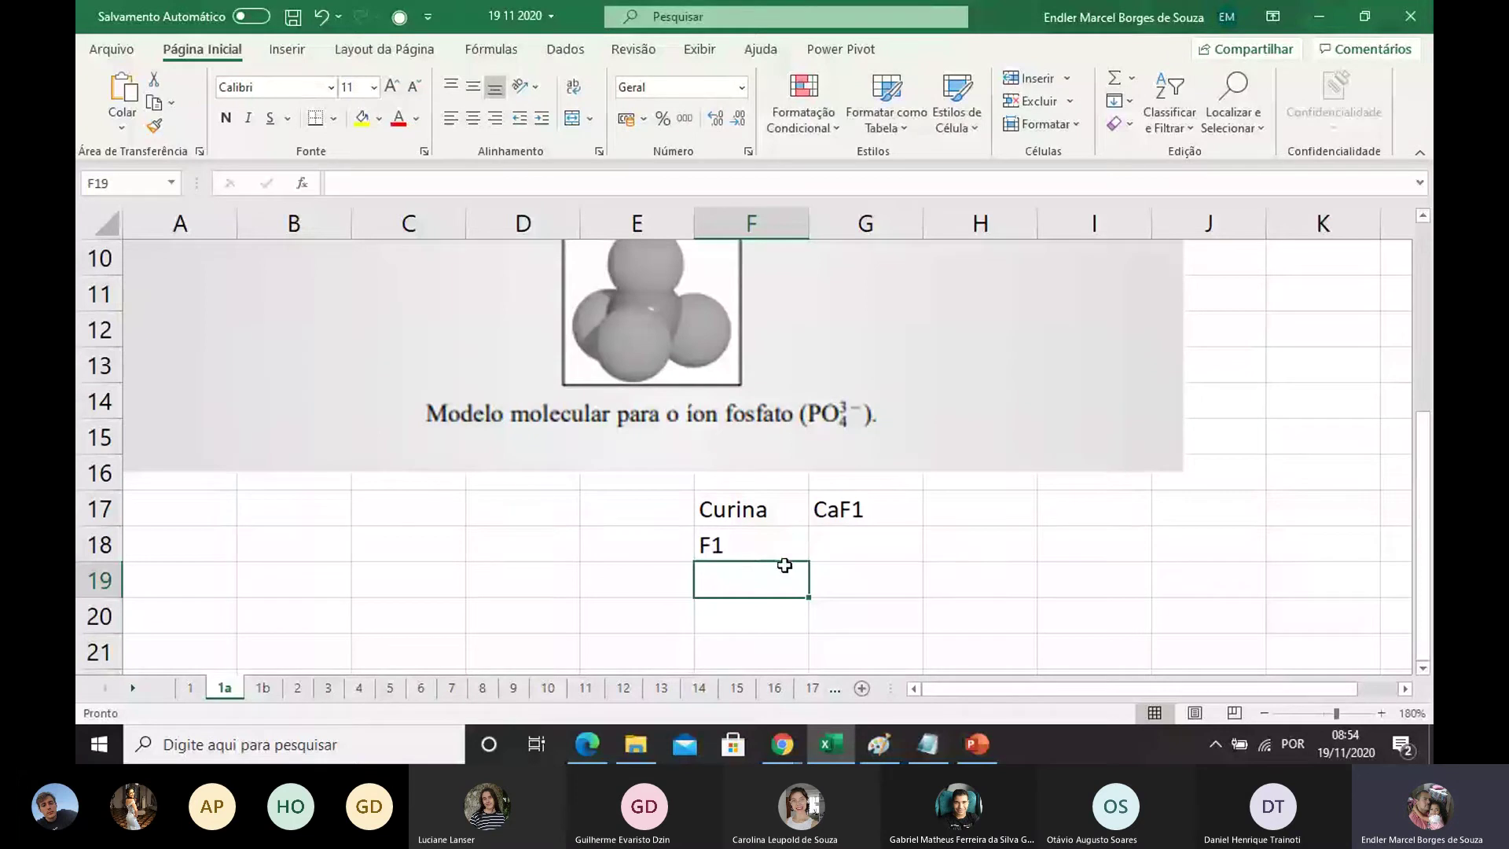
click(829, 546)
text(=)
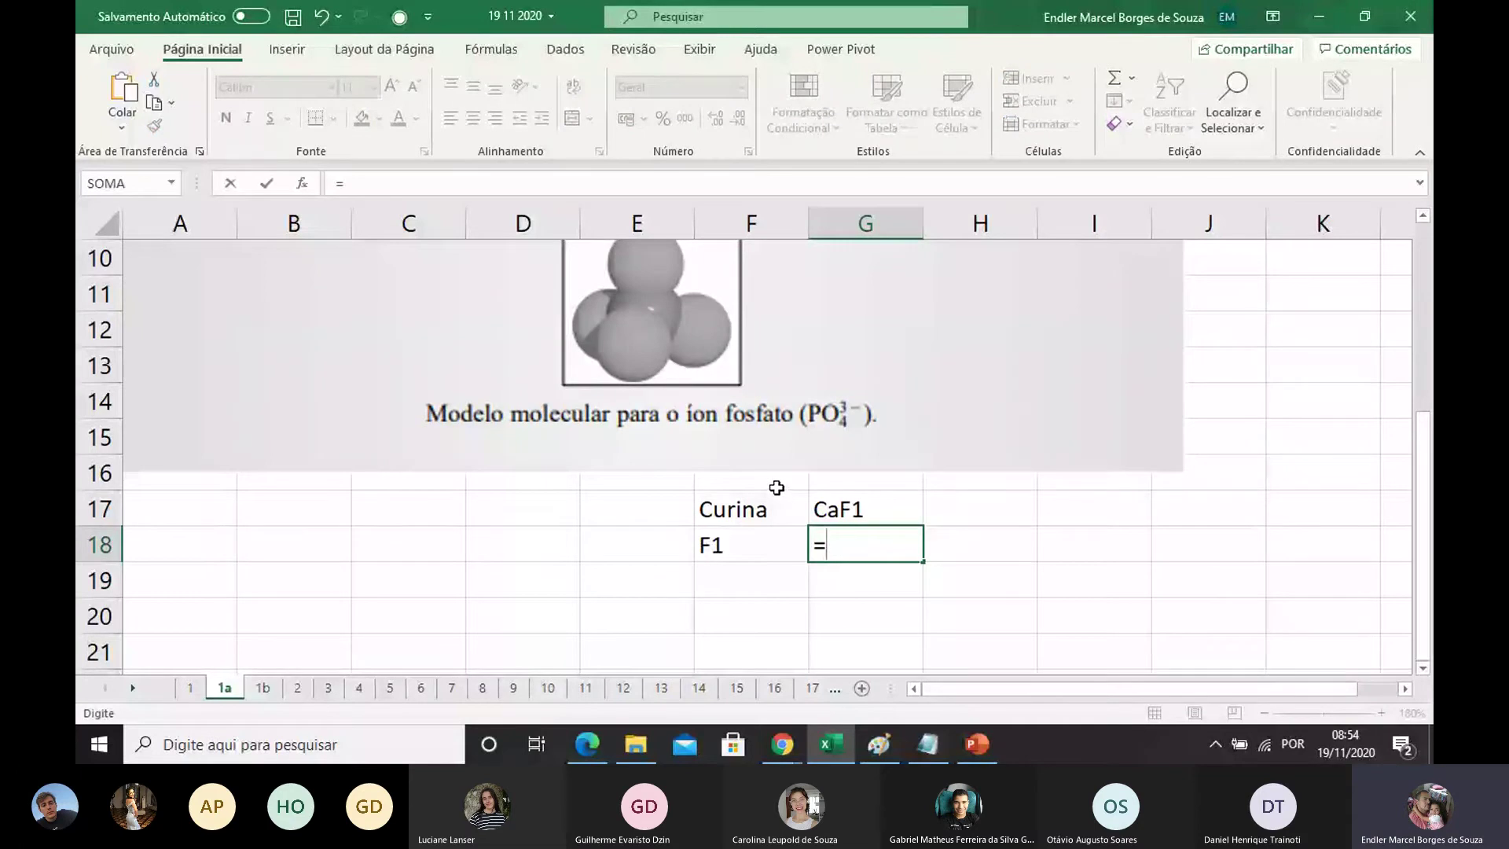
scroll(774, 487, up, 2)
scroll(728, 461, up, 1)
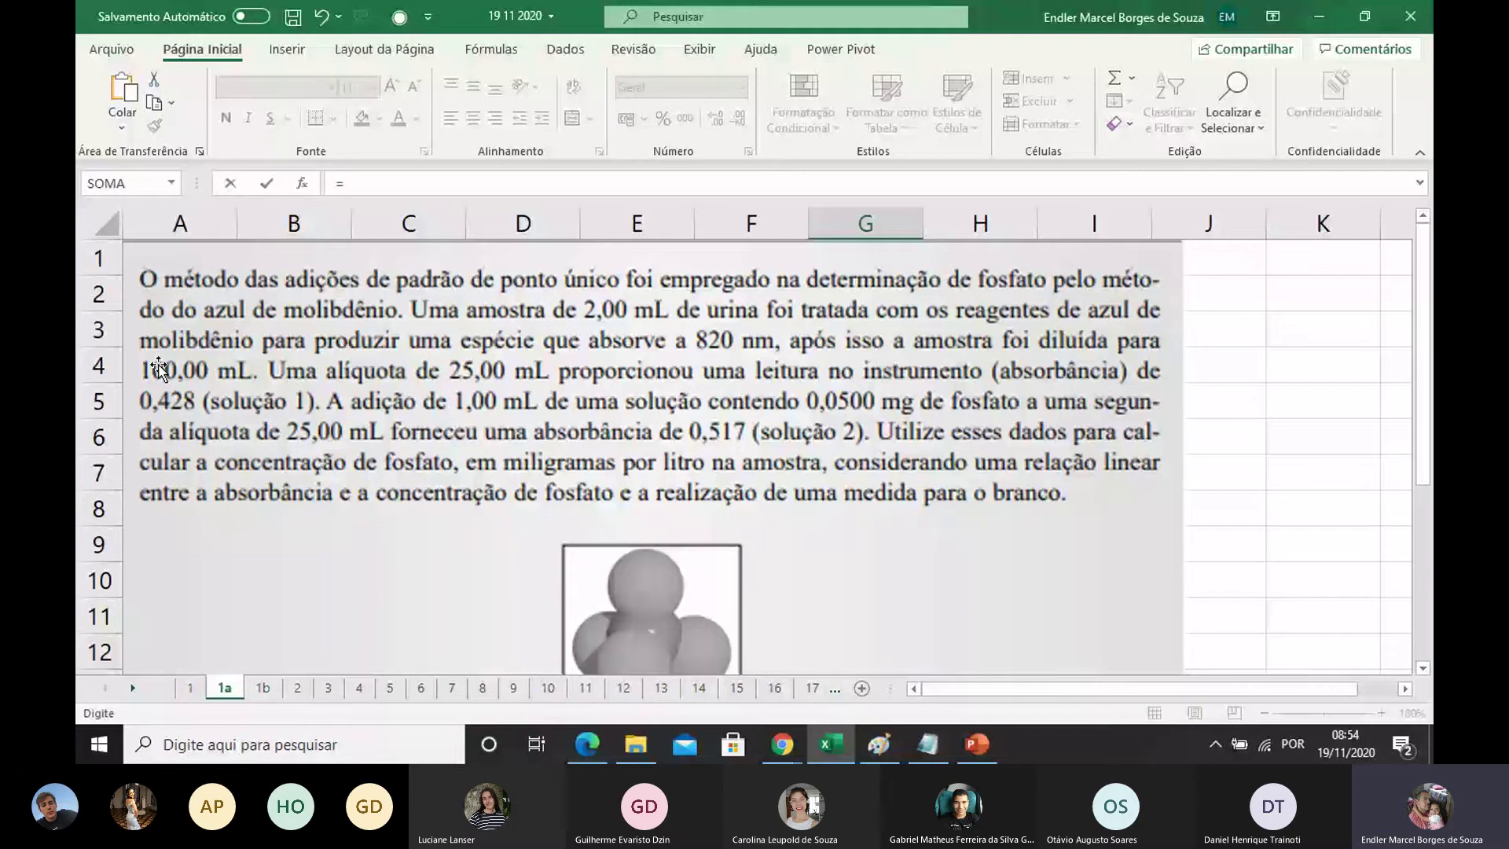
scroll(673, 404, down, 4)
text(100/2)
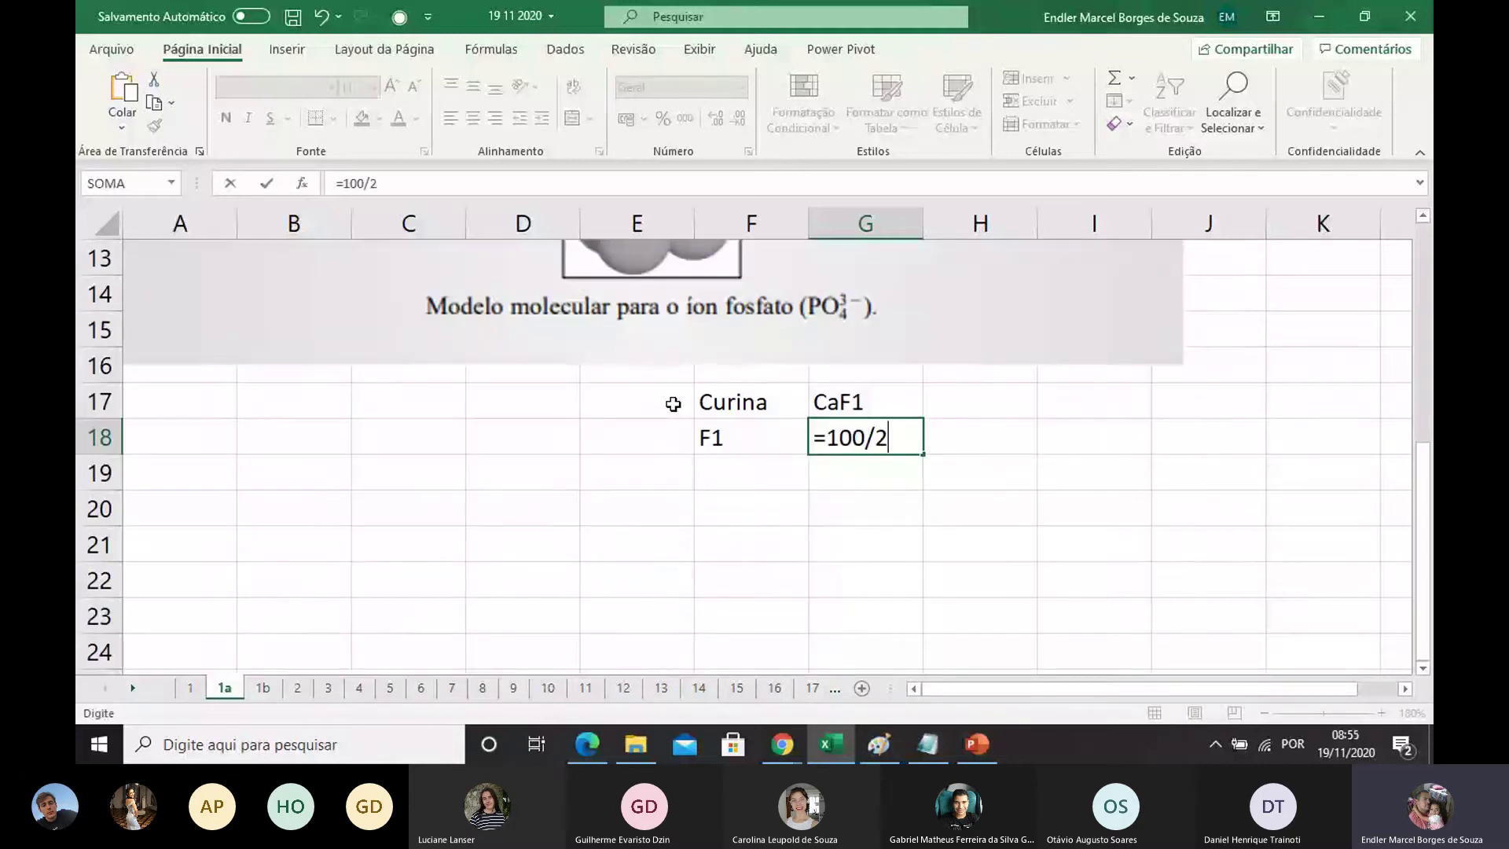
key(Return)
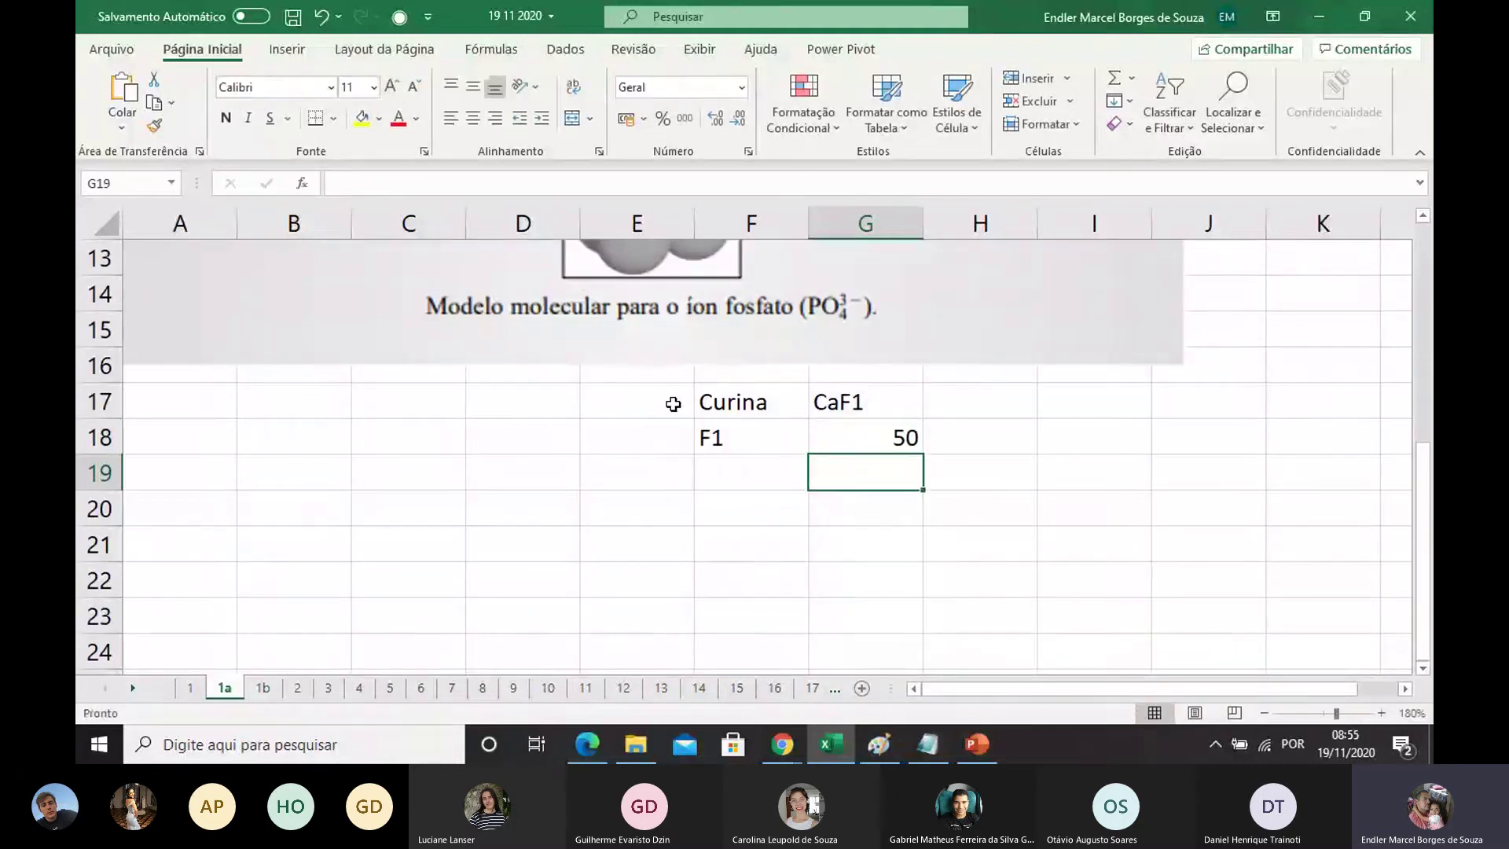
Step: Review the CaF1 expression and the F1 factor against the aliquot and standard-addition data in the exercise statement
click(833, 403)
scroll(700, 370, up, 2)
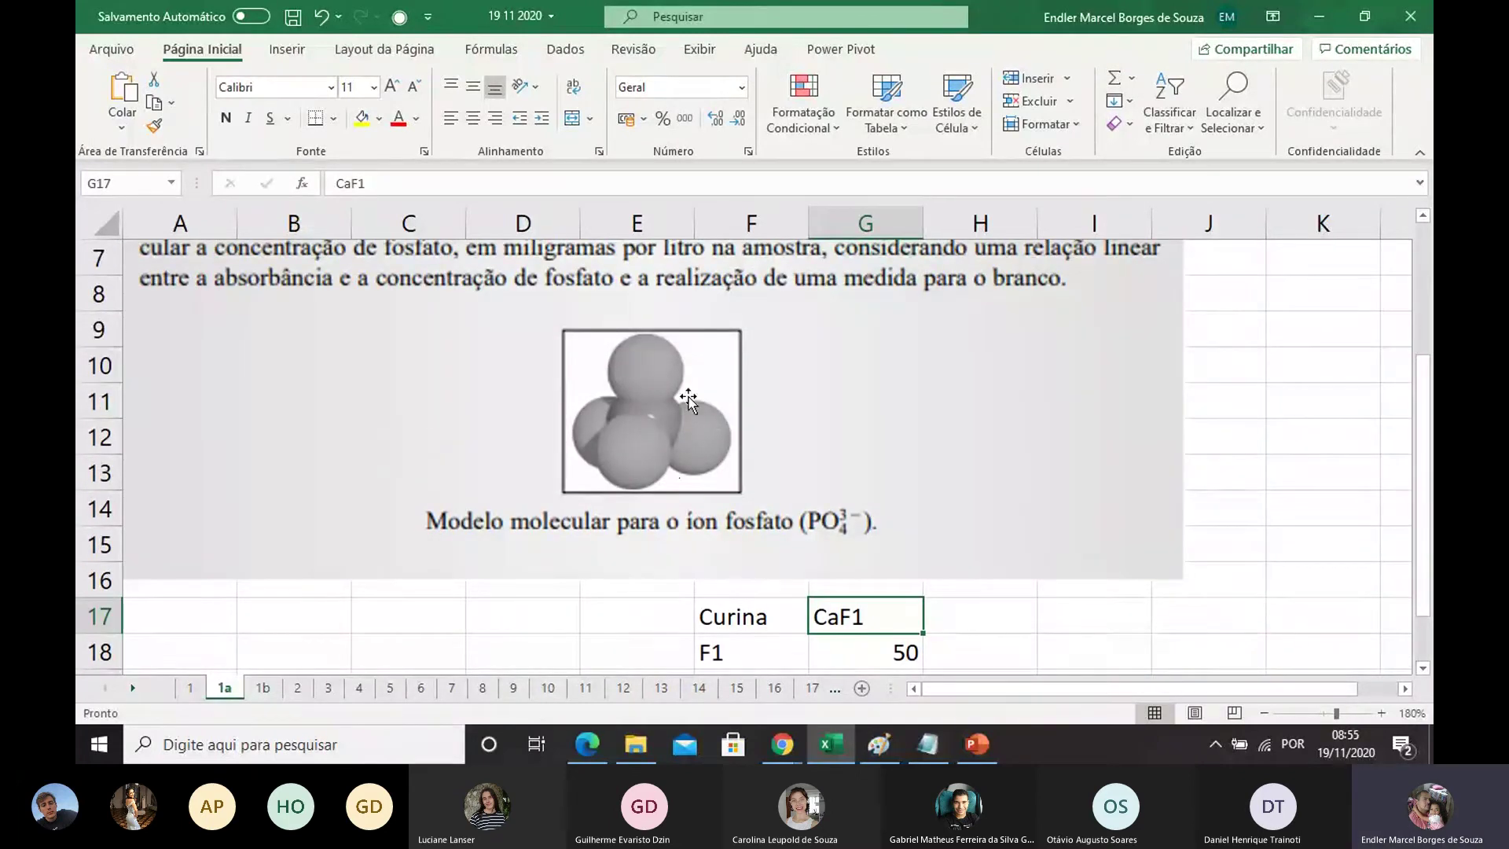
scroll(720, 369, down, 1)
click(766, 542)
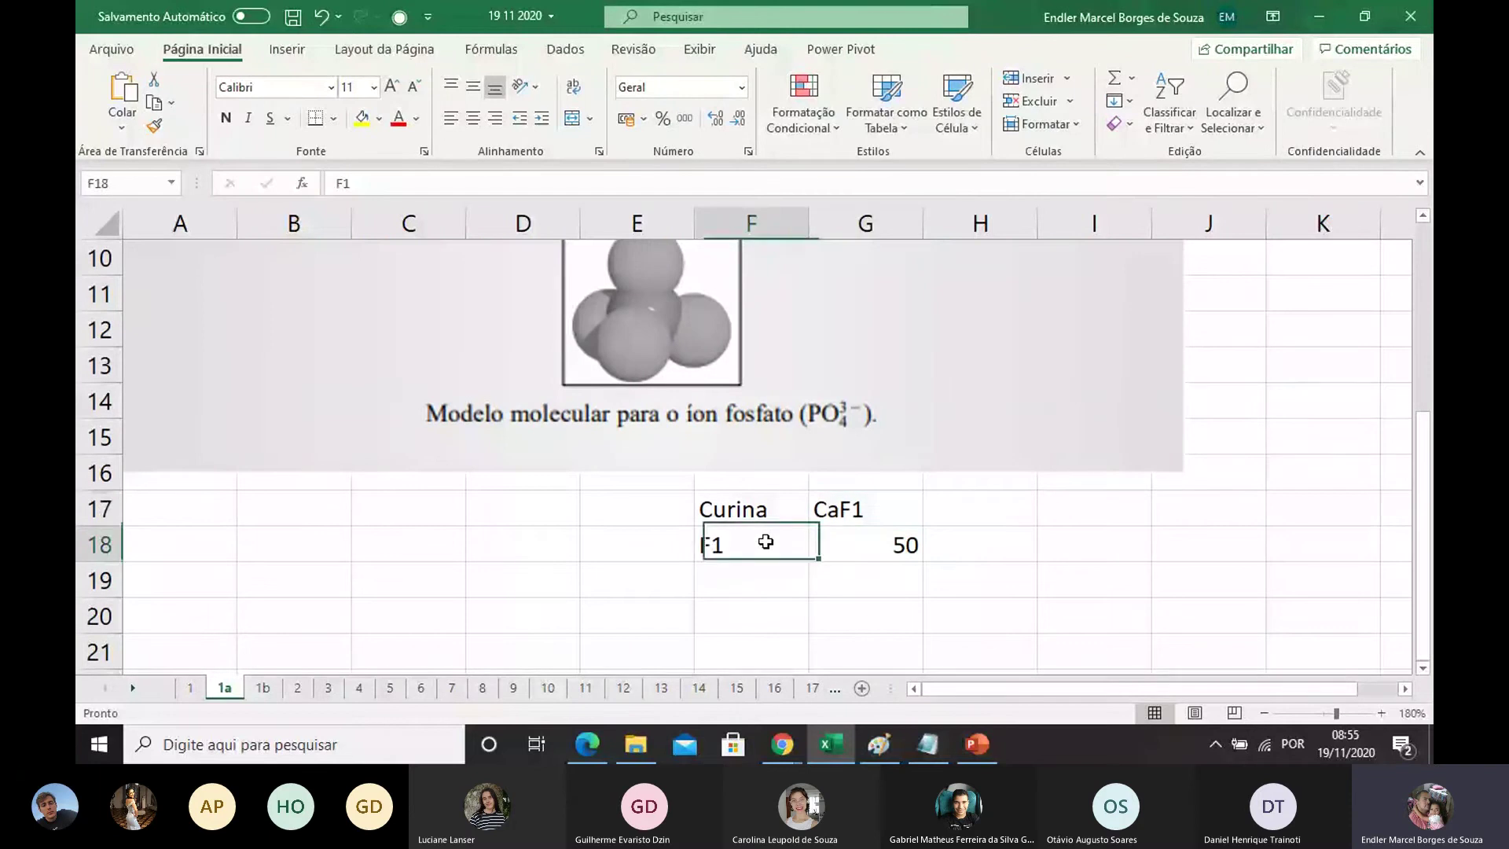
click(875, 547)
click(862, 516)
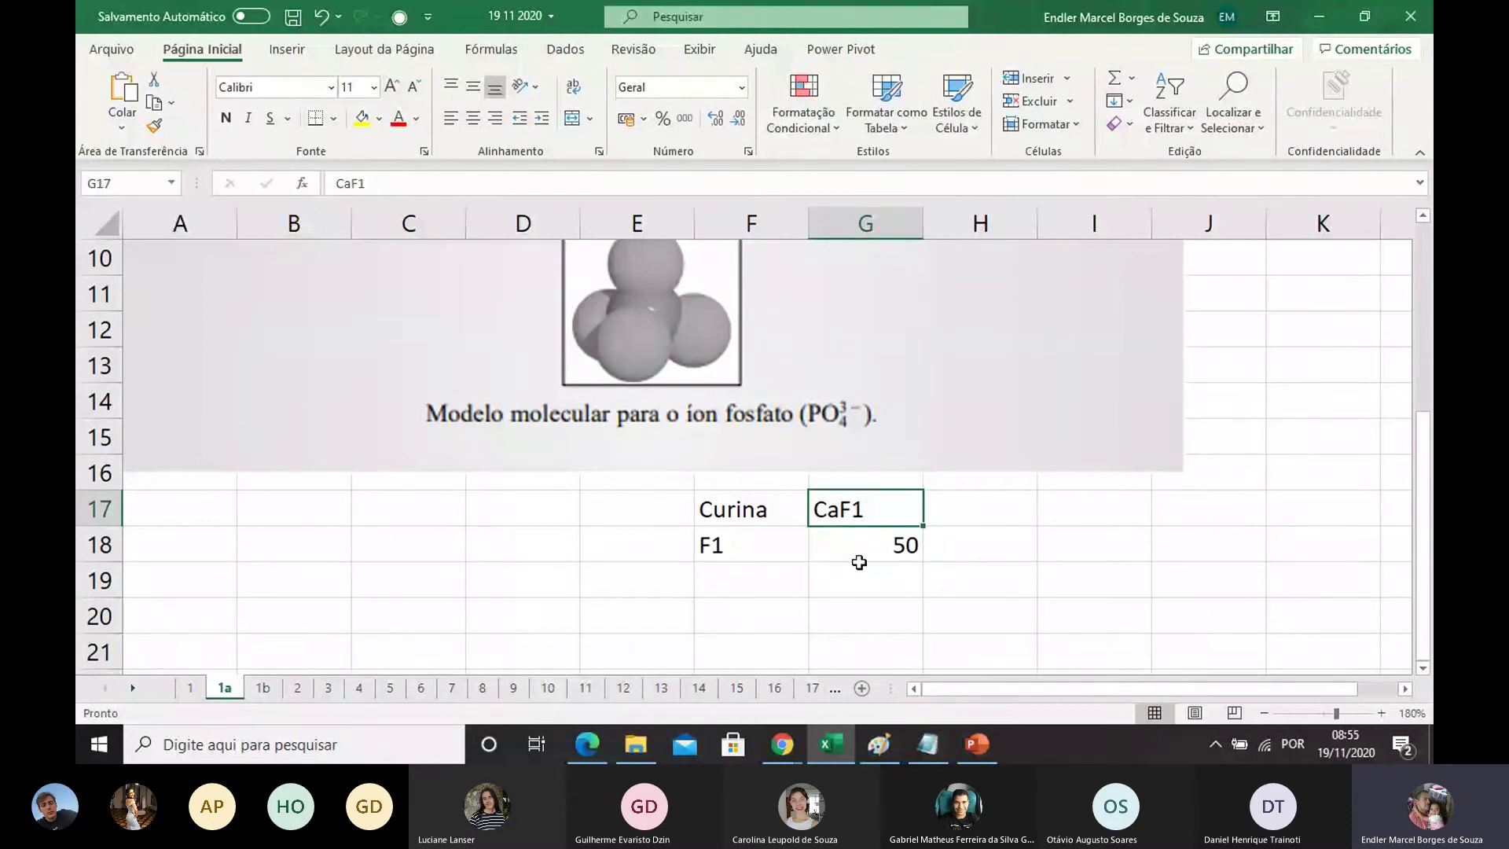
click(856, 541)
click(859, 514)
scroll(719, 397, up, 3)
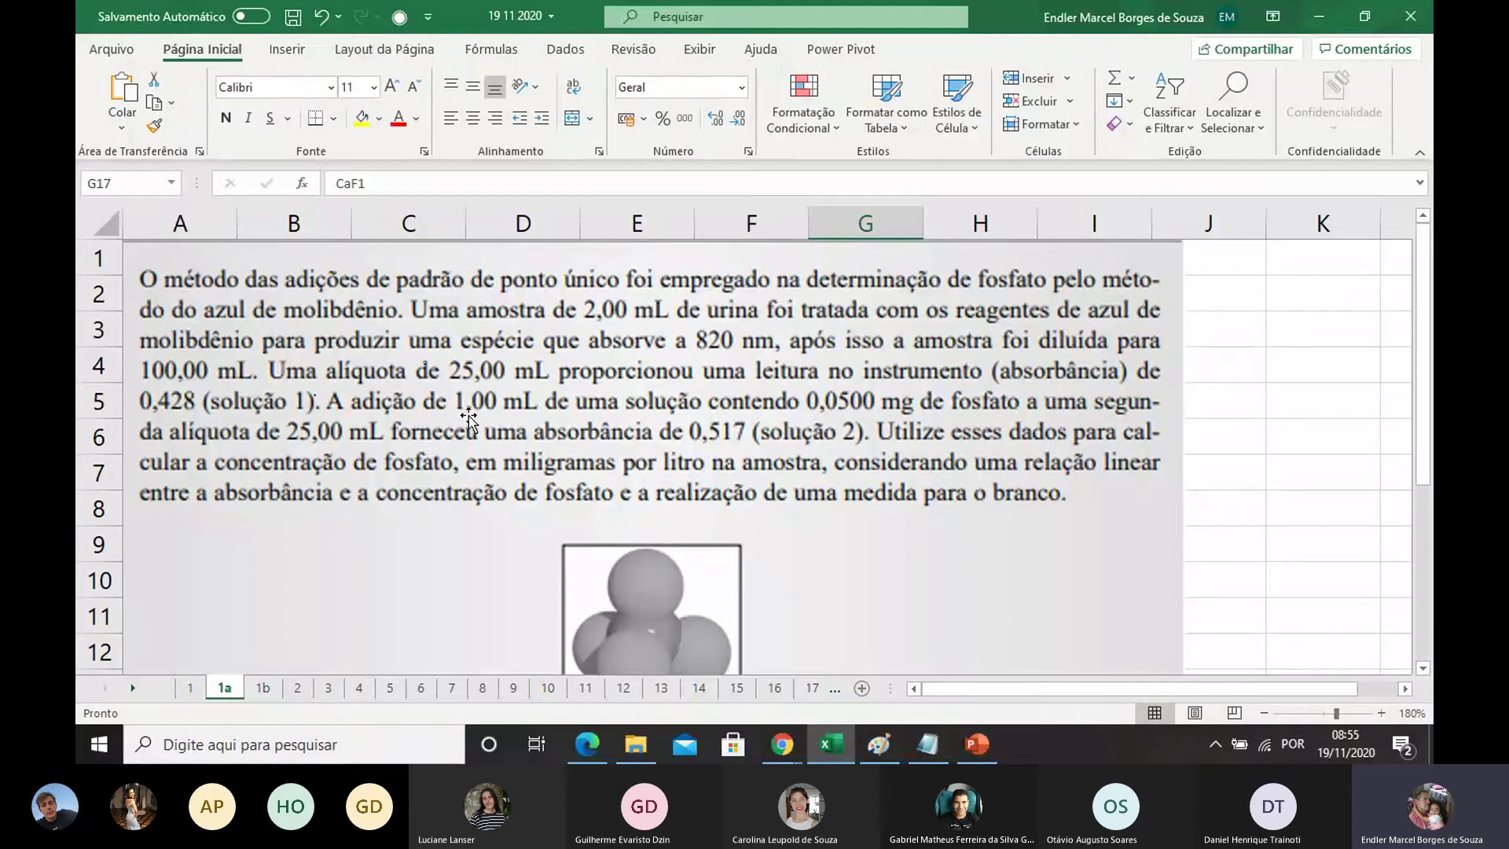
scroll(478, 378, down, 4)
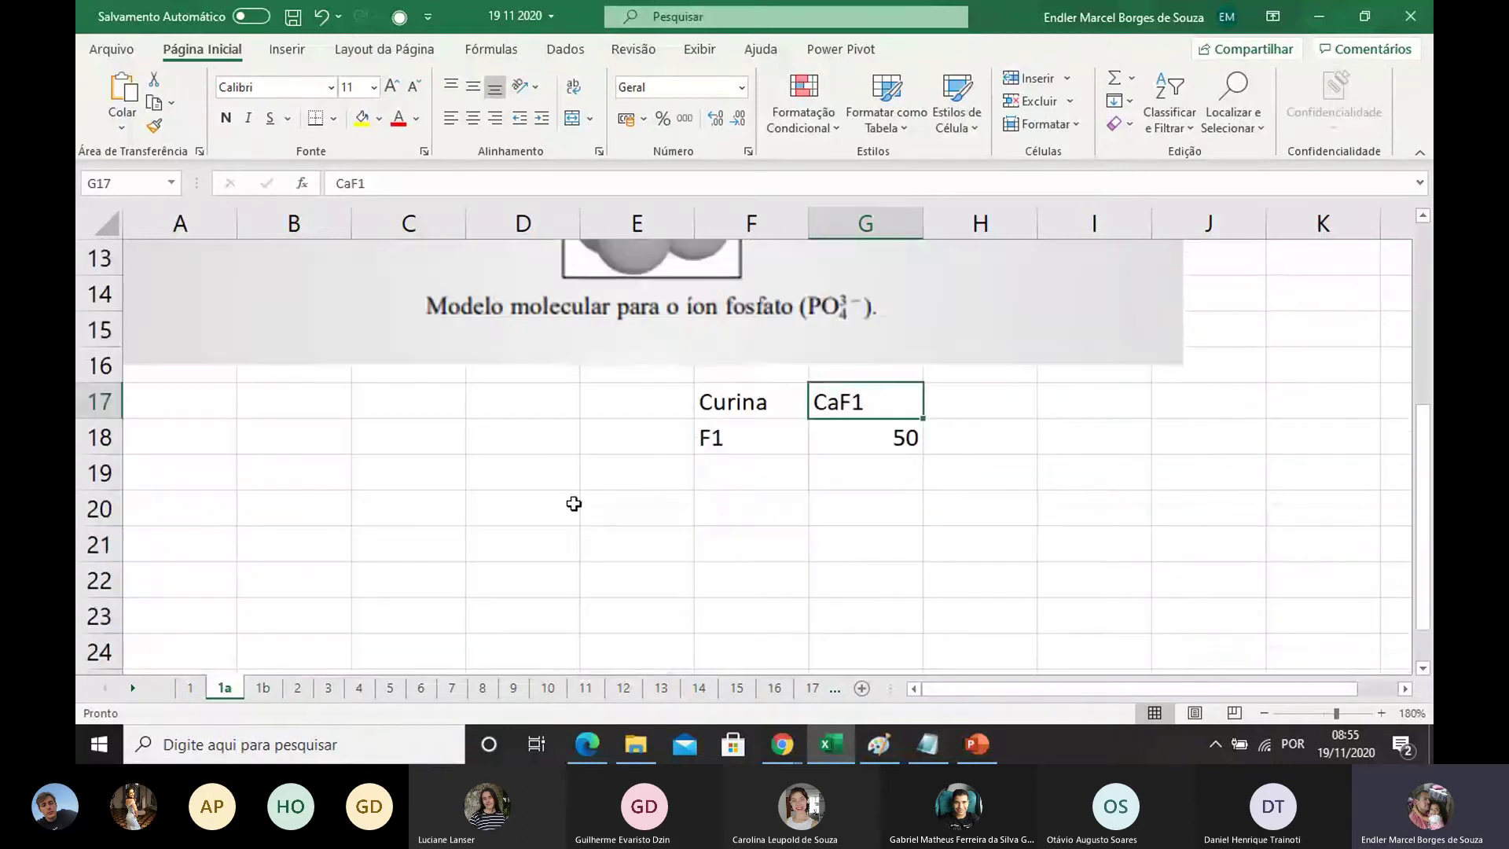
Step: Start the data list by entering Ca in F21 and ? as its unknown value in G21
click(721, 542)
text(Ca)
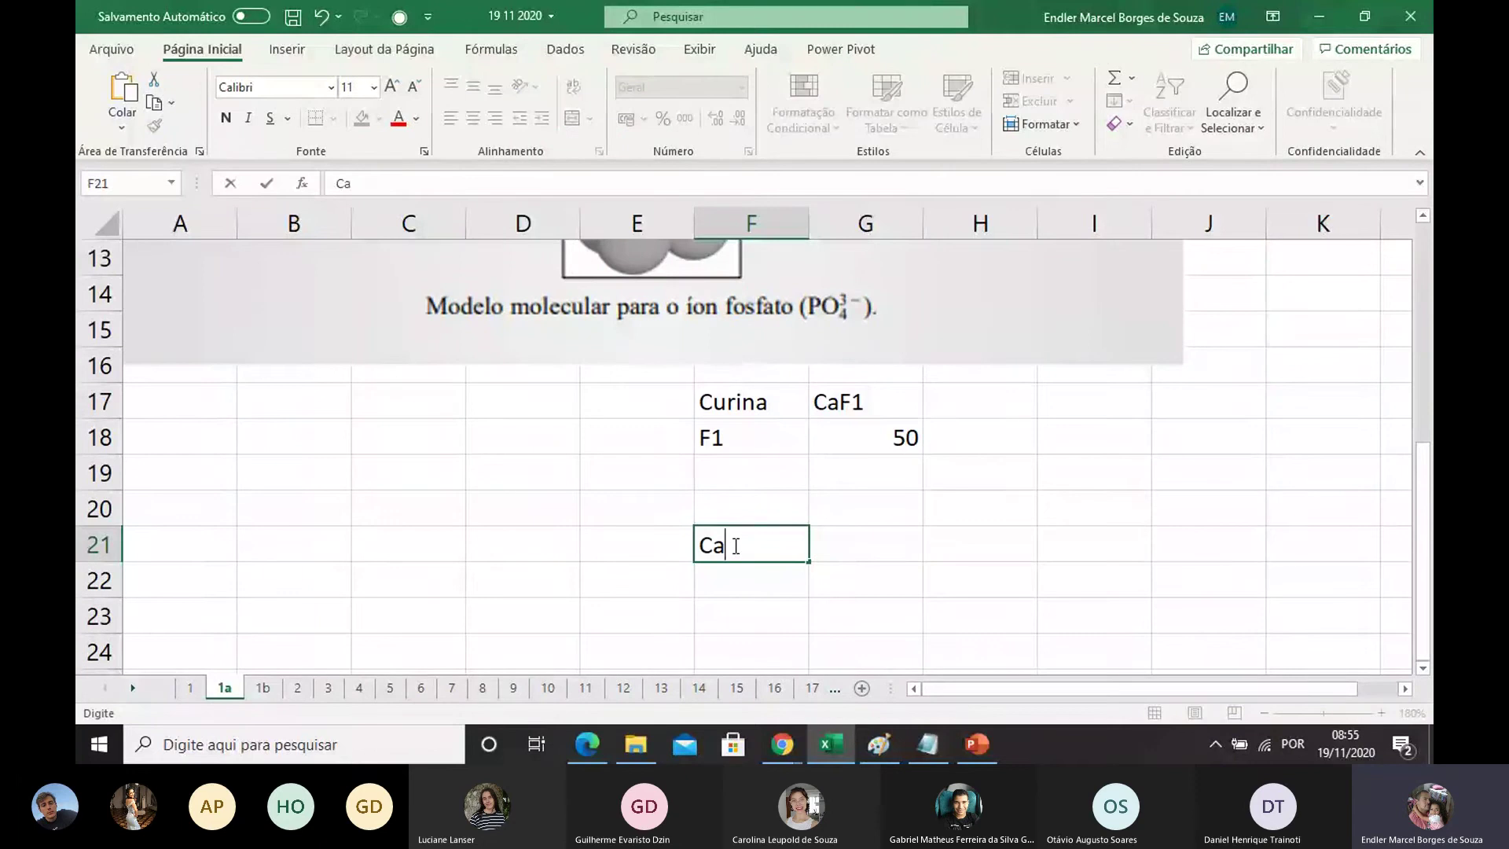
click(773, 602)
click(857, 546)
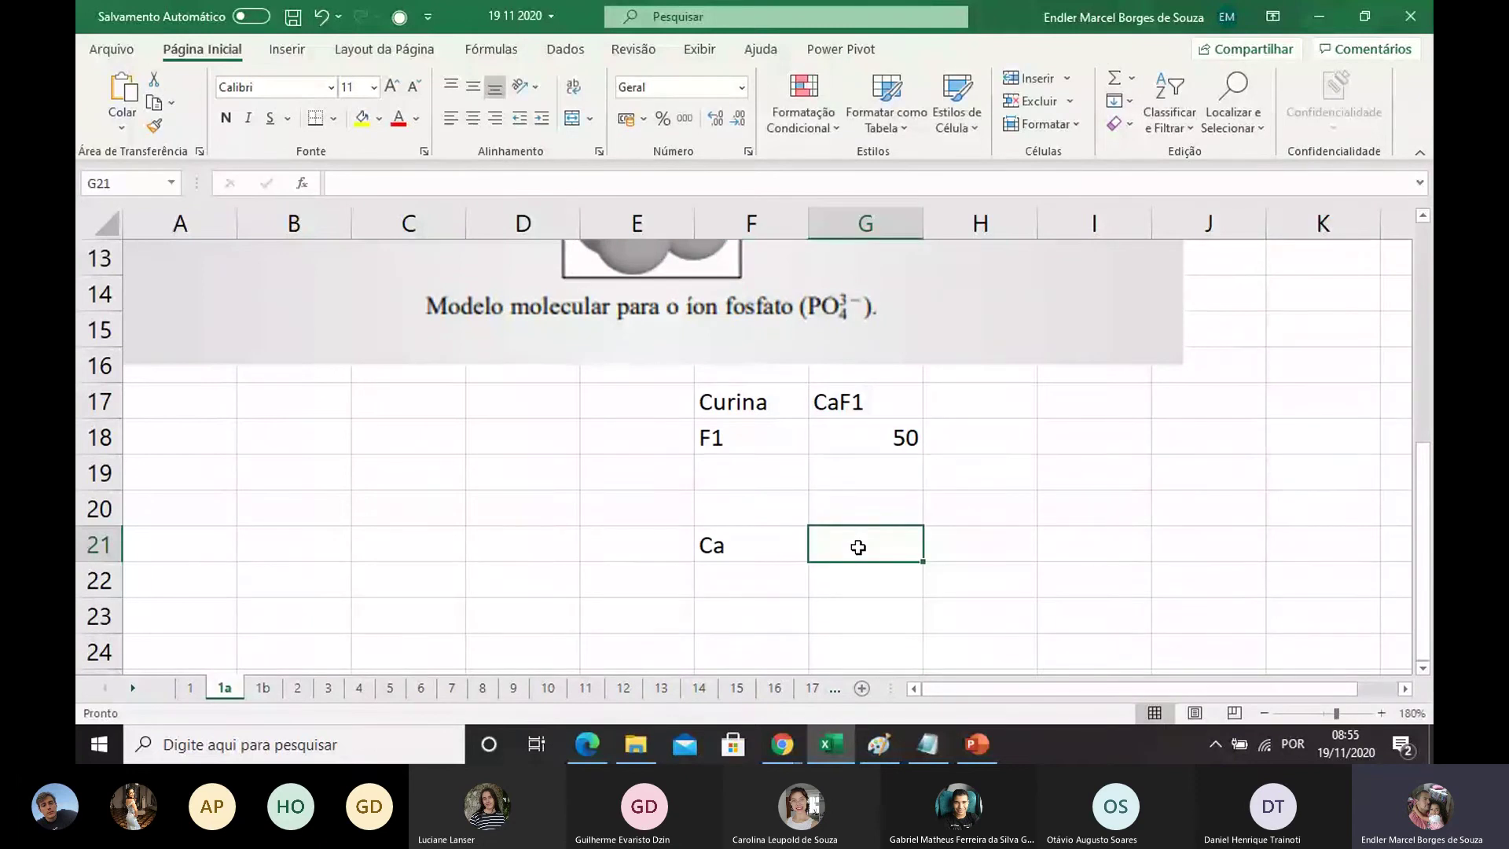
text(?)
click(811, 615)
Step: Label F22 as Ia and enter the first aliquot's absorbance, 0,428, in G22, consulting the exercise statement
click(747, 579)
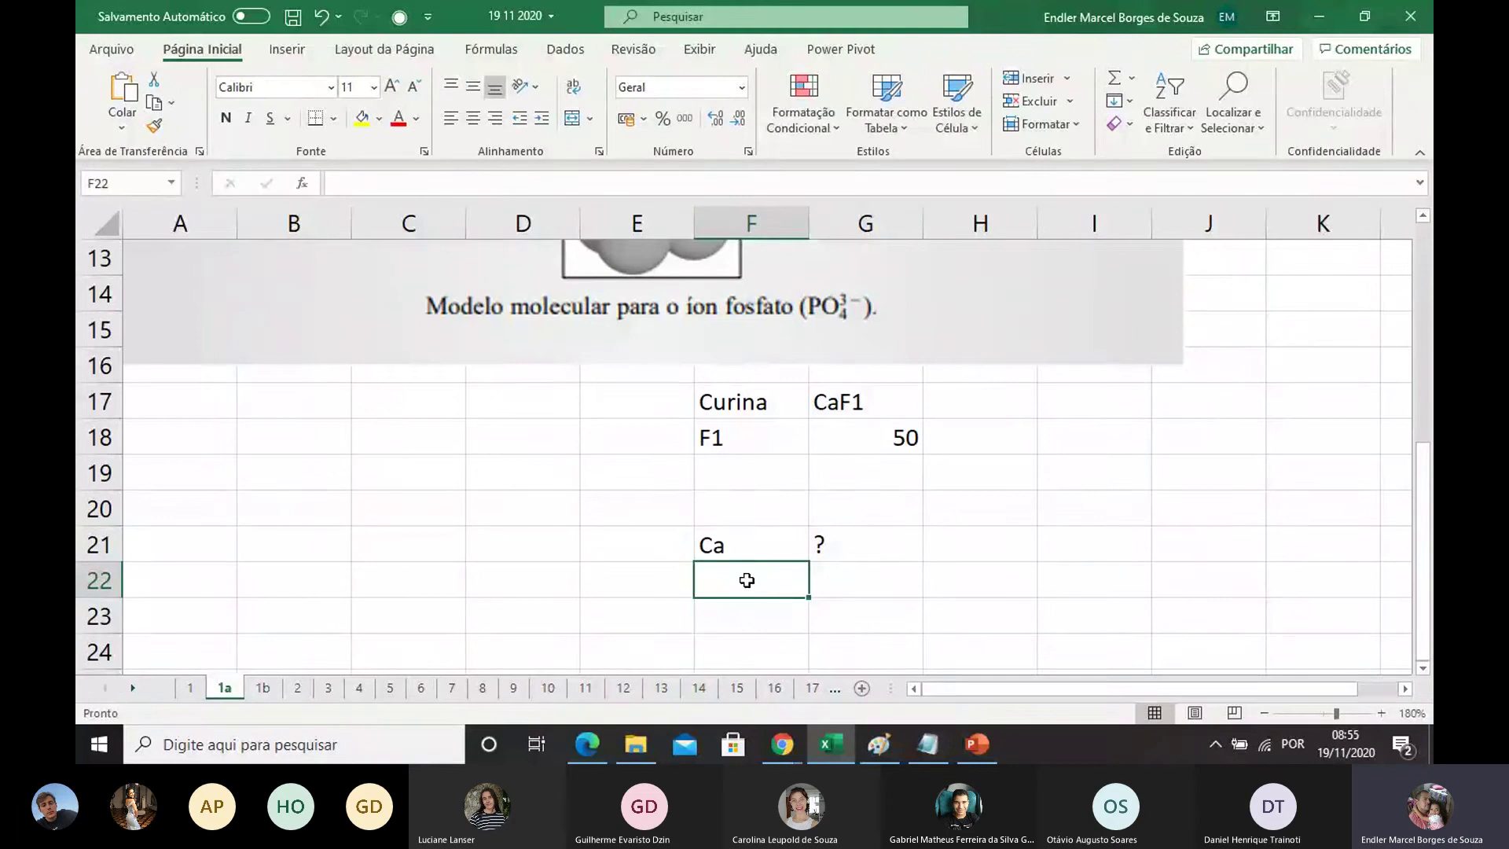
text(I)
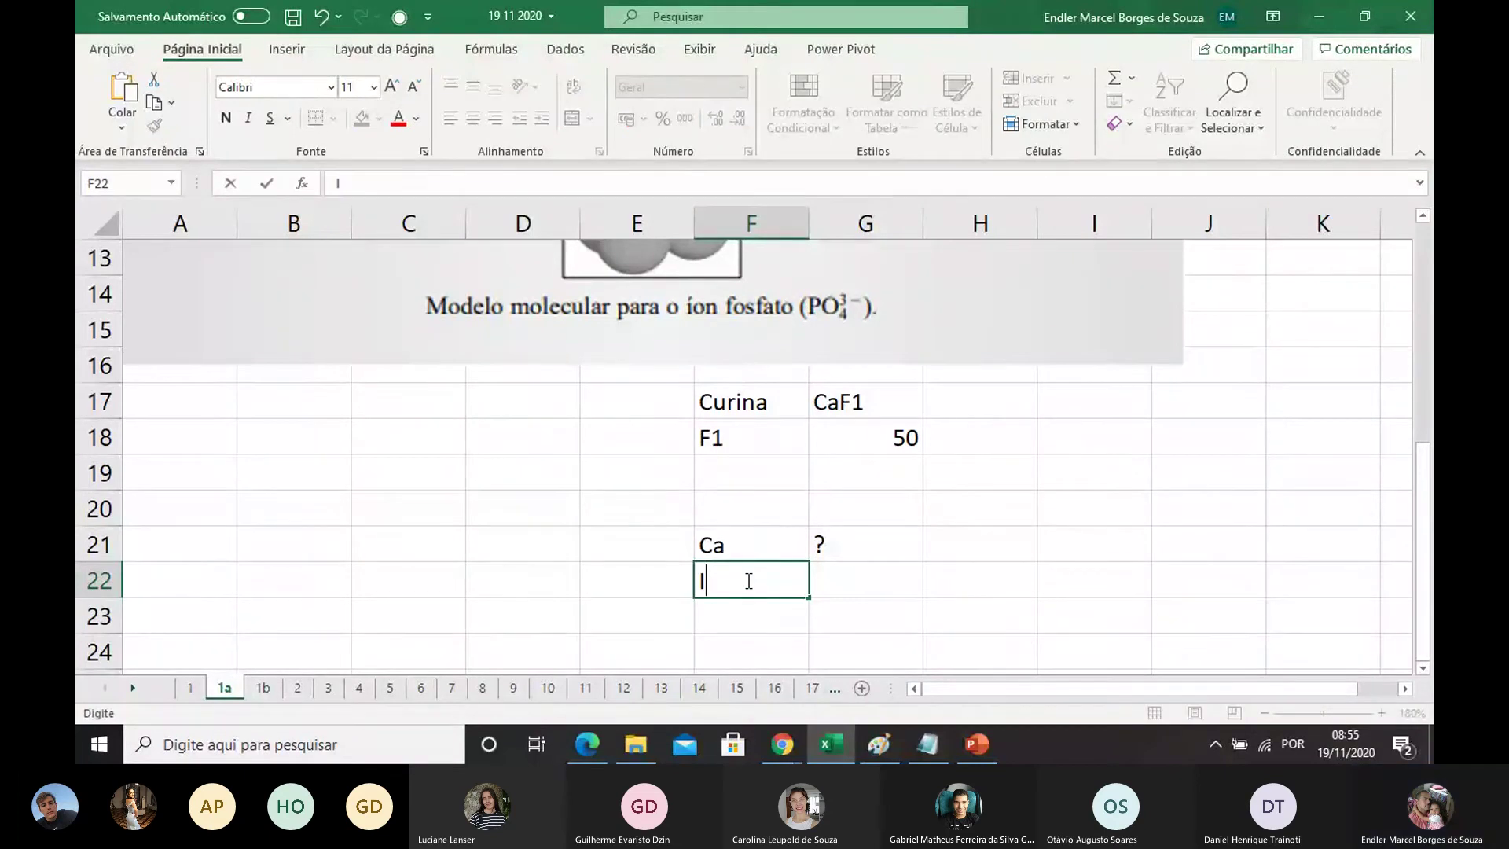
text(a)
click(875, 602)
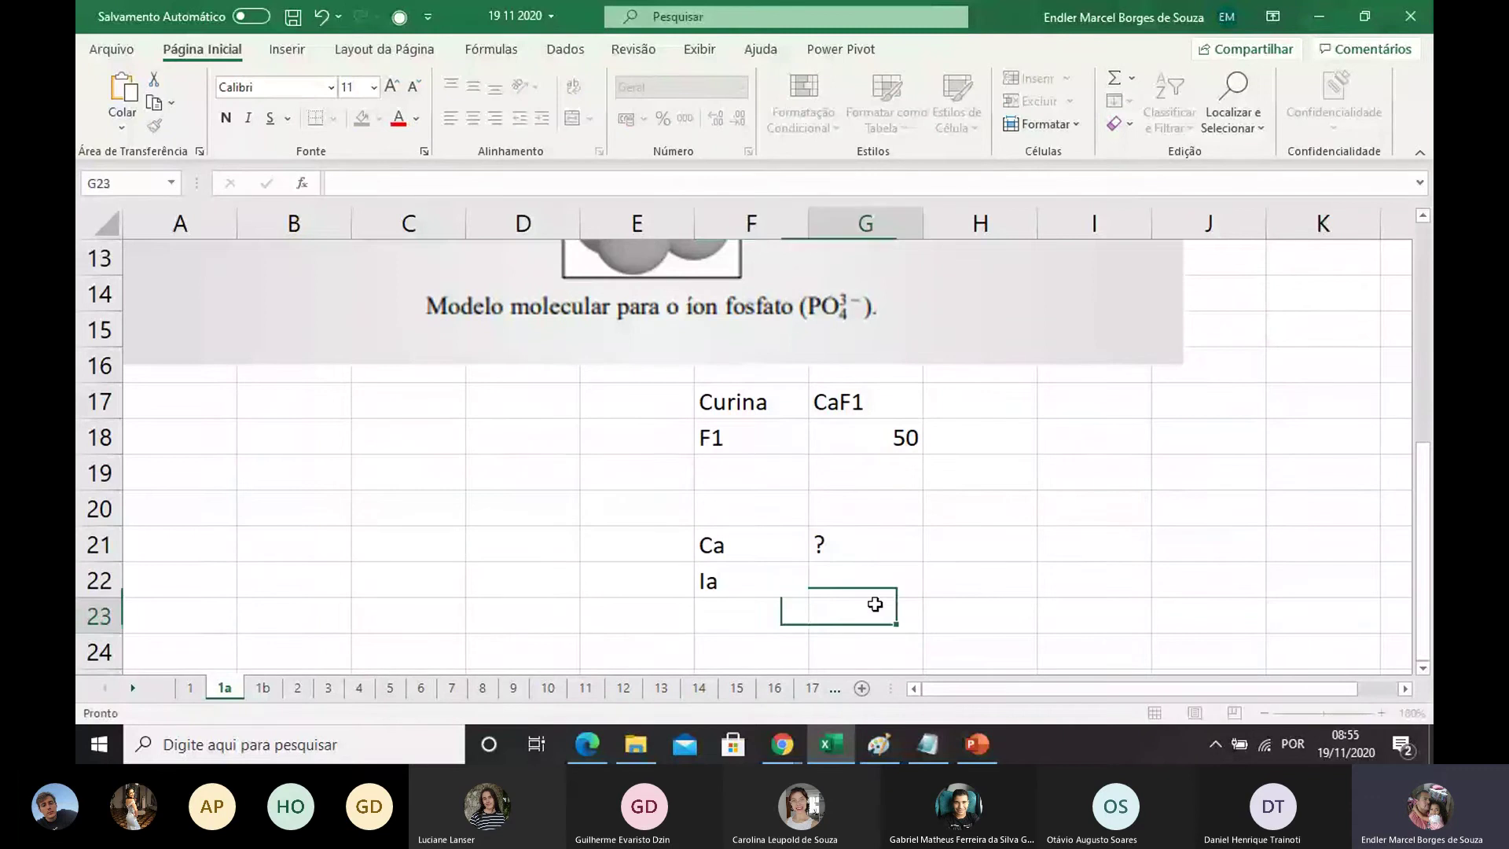
click(860, 582)
scroll(616, 431, up, 4)
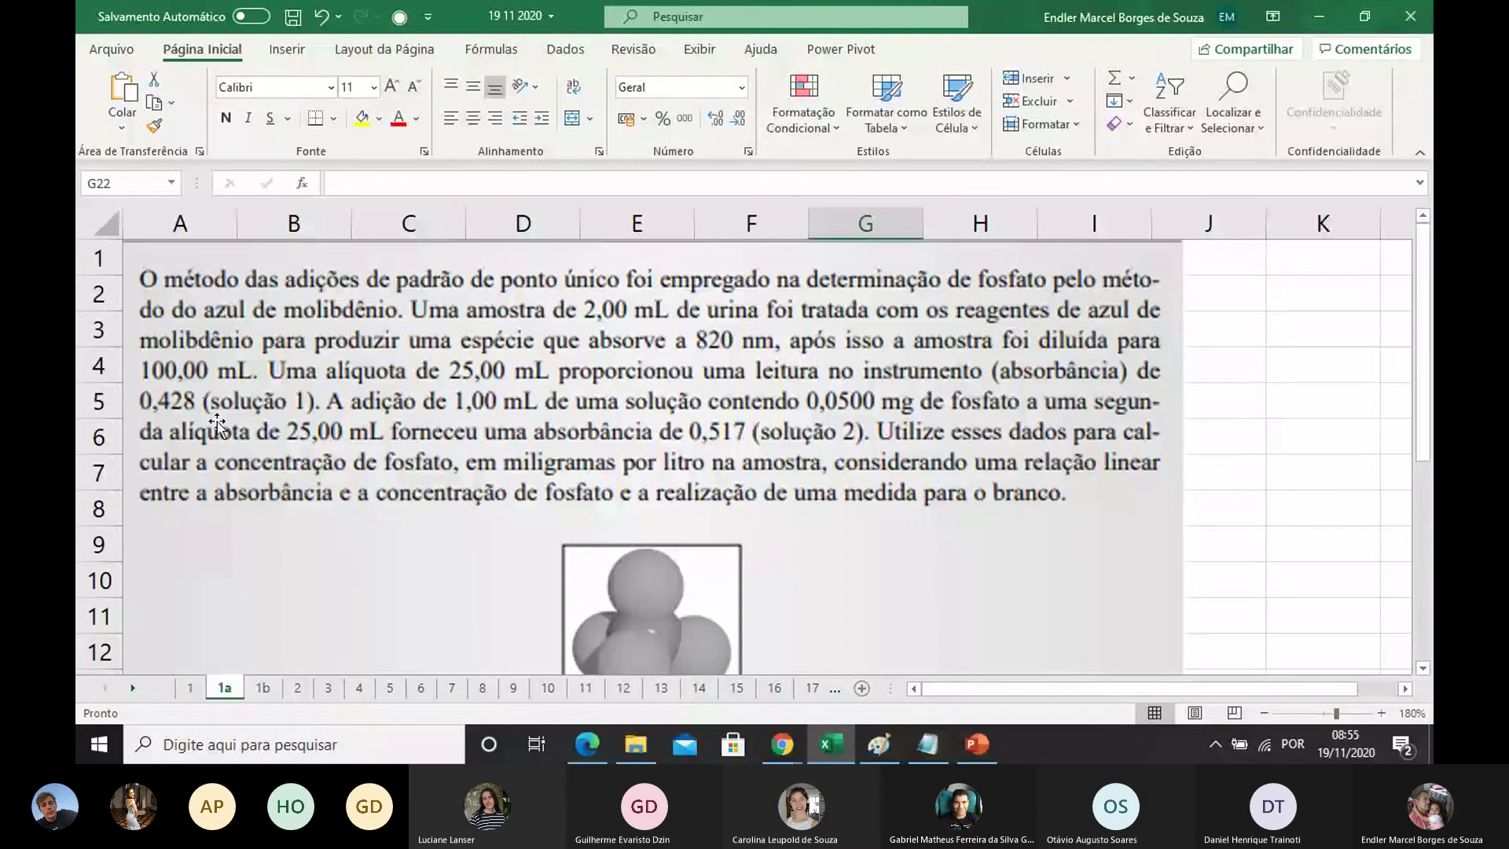
scroll(754, 464, down, 2)
scroll(755, 464, down, 1)
scroll(757, 467, down, 2)
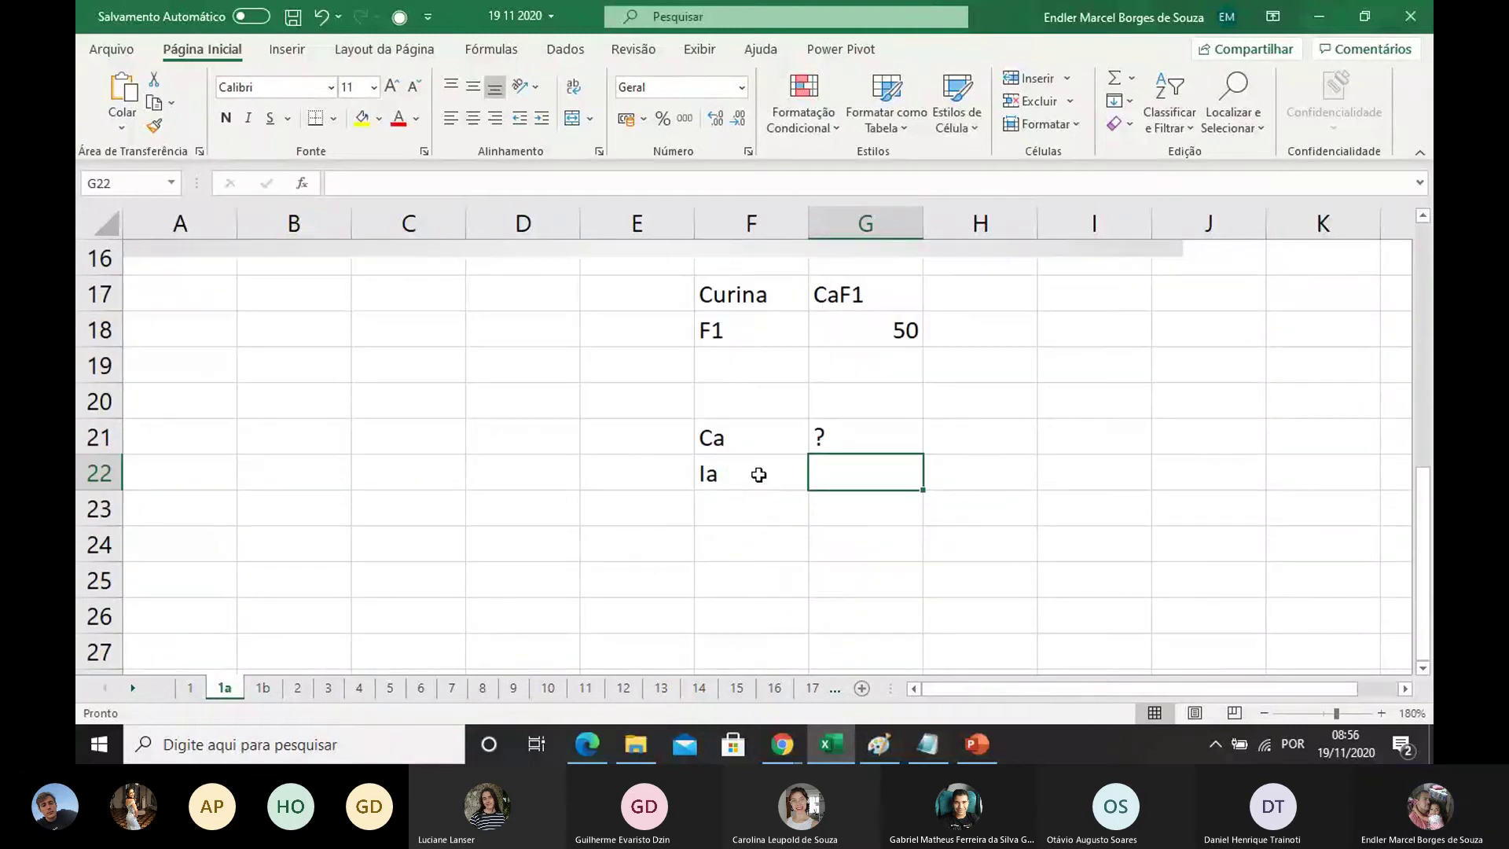
text(0,)
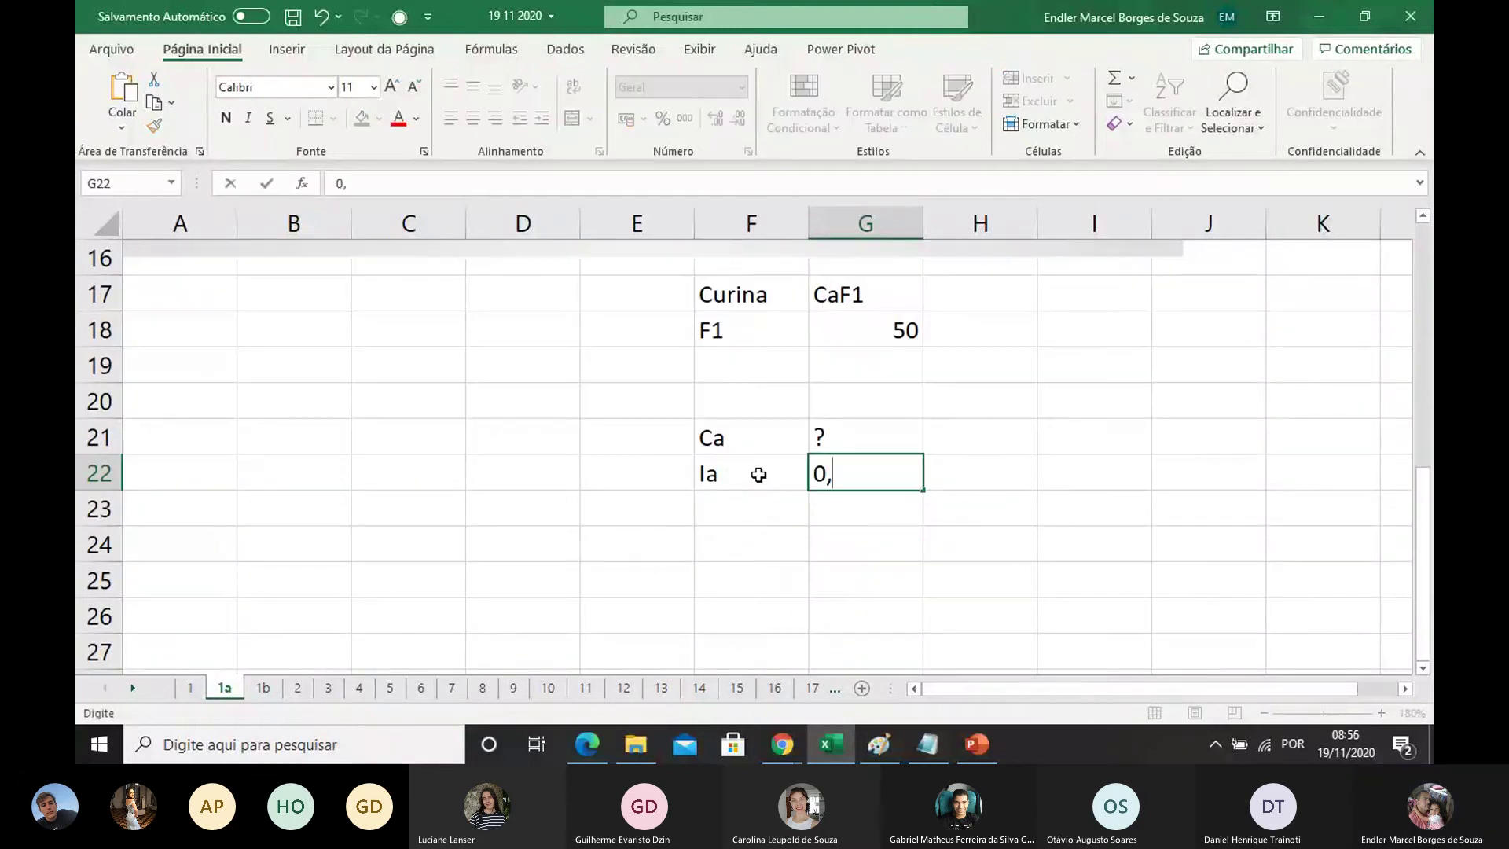
text(428)
click(784, 534)
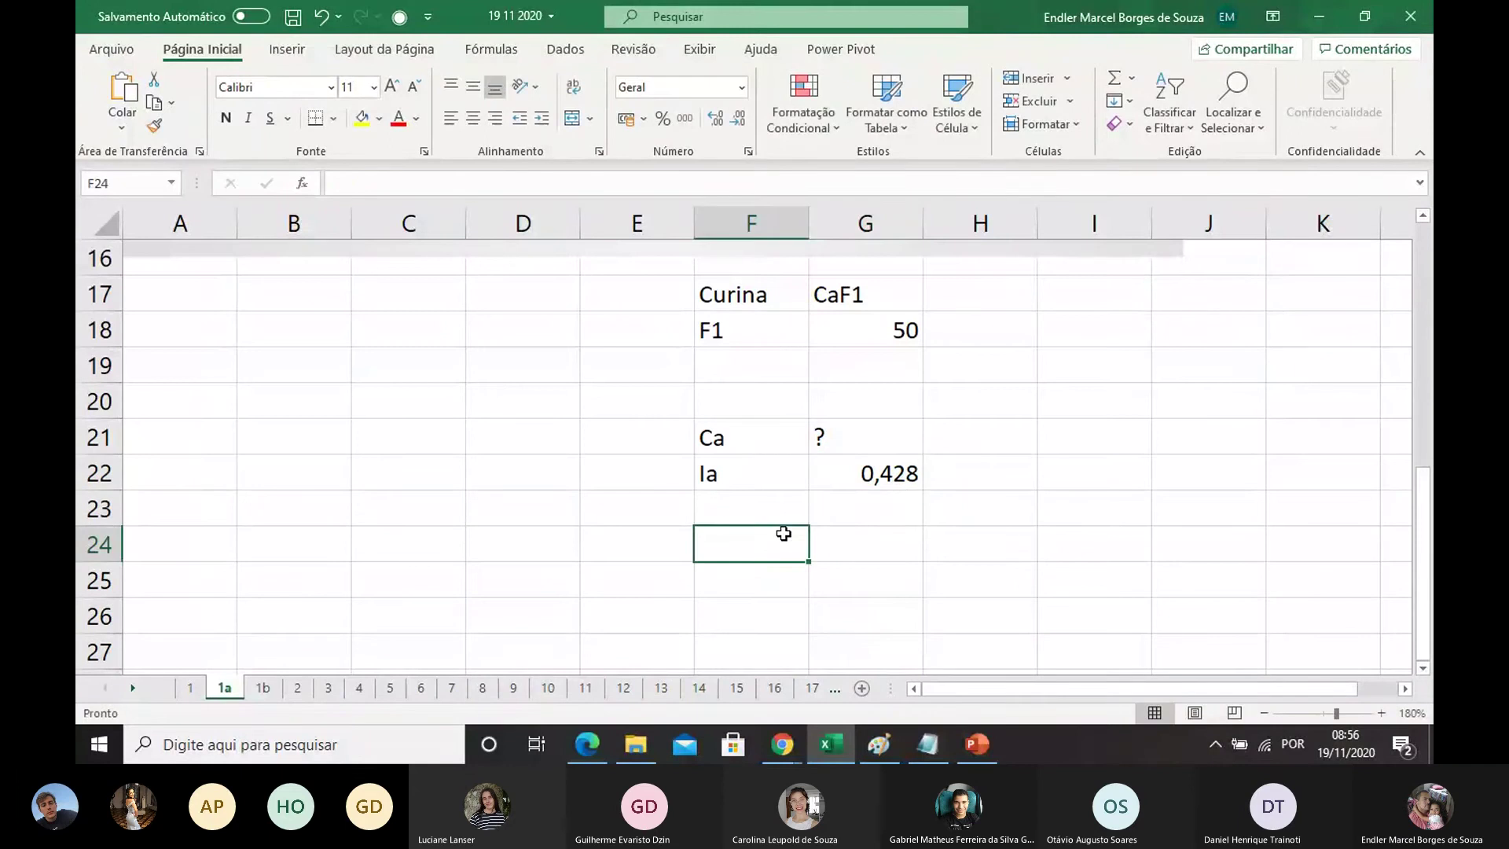
Step: Check the aliquot data in the exercise statement and label F23 as Cf
scroll(515, 407, up, 5)
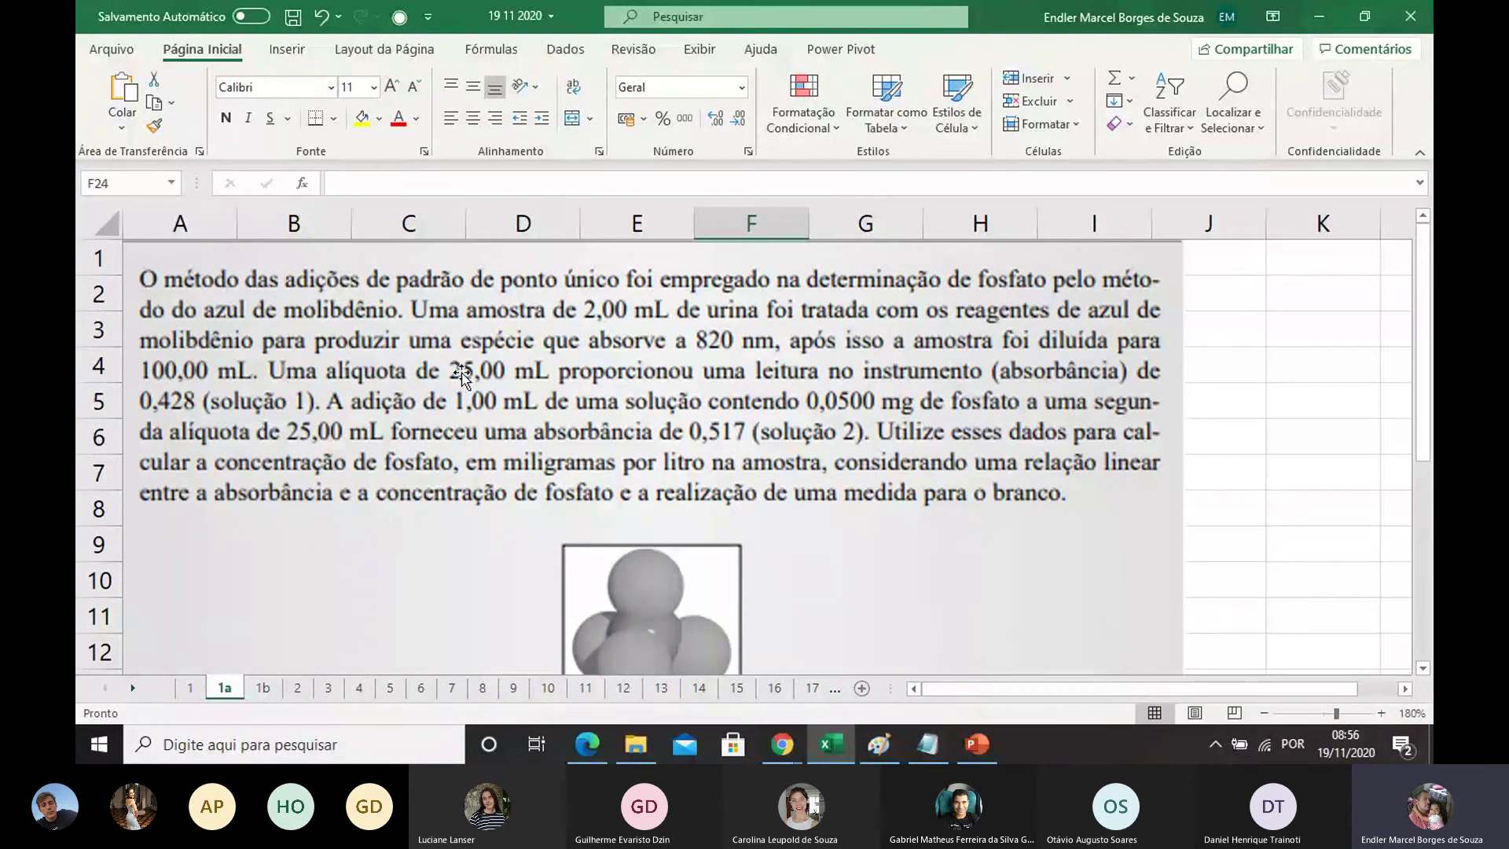
scroll(602, 436, down, 5)
click(707, 507)
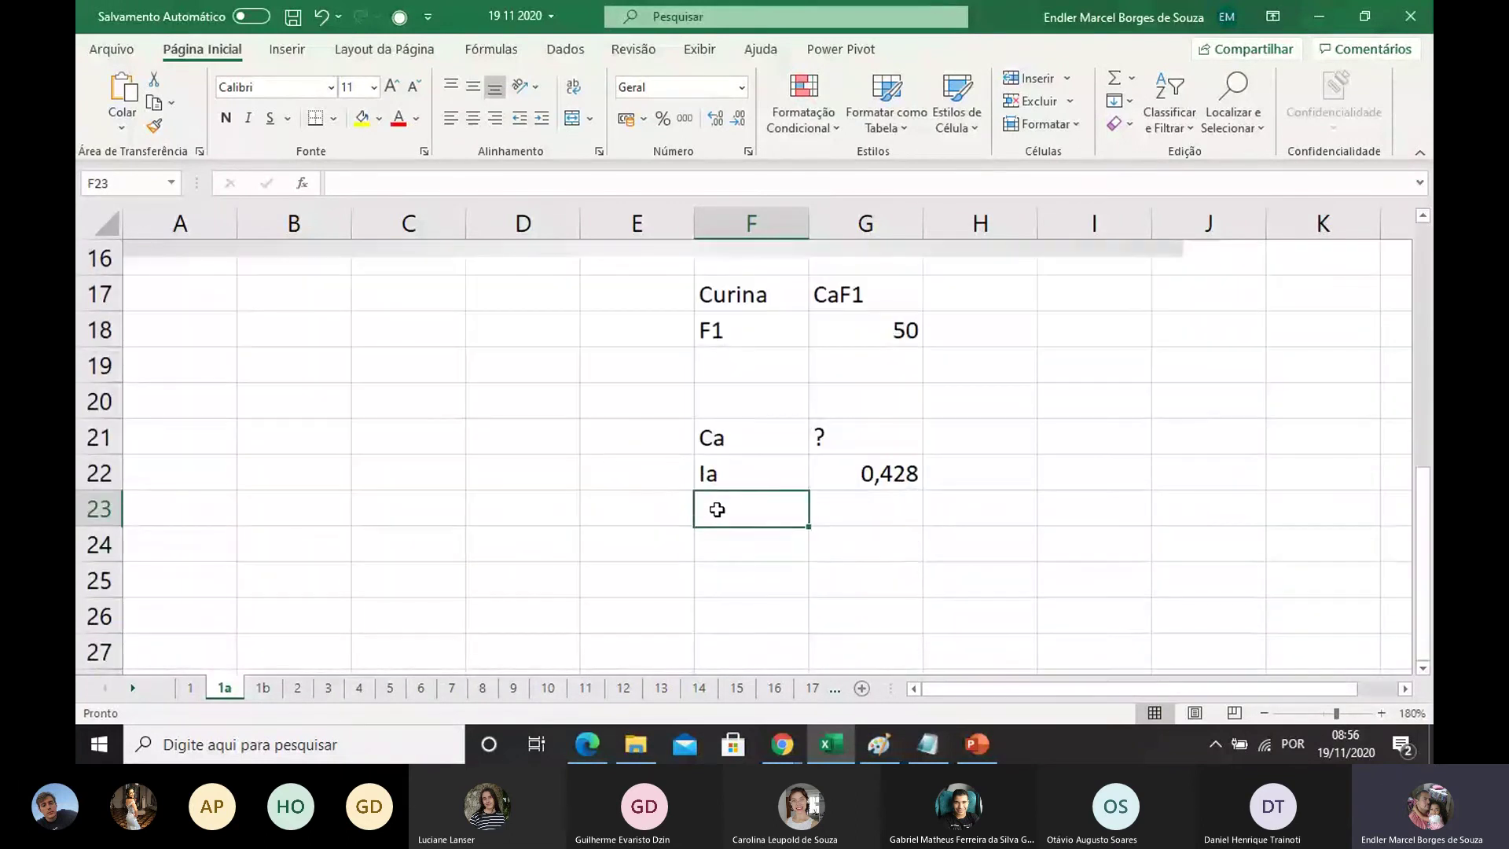
text(C)
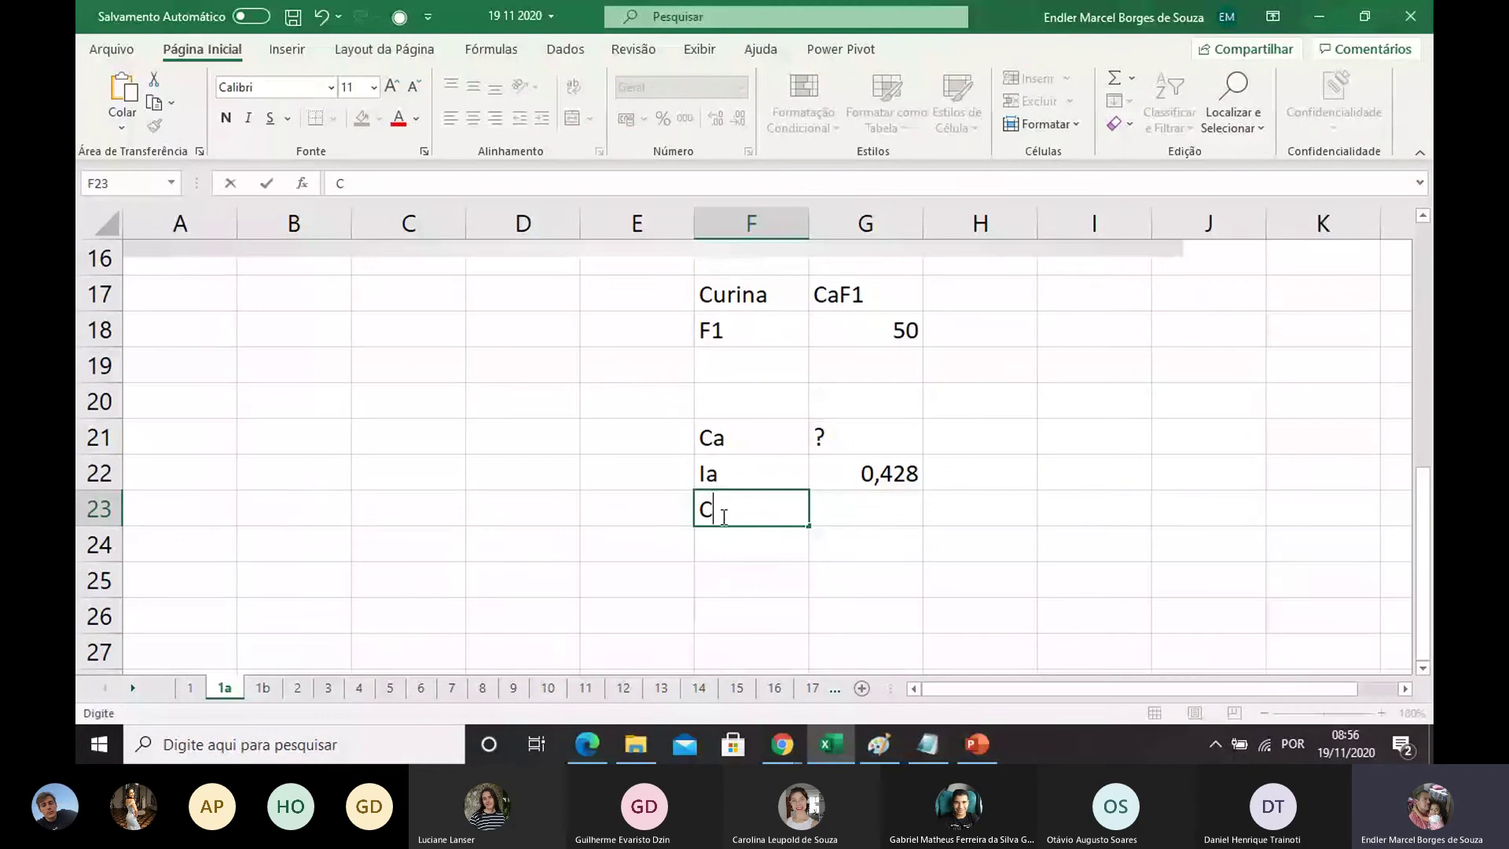
text(f)
click(754, 567)
Step: Label F24 as If and enter the second aliquot's absorbance, 0,517, in G24, consulting the exercise statement
click(772, 539)
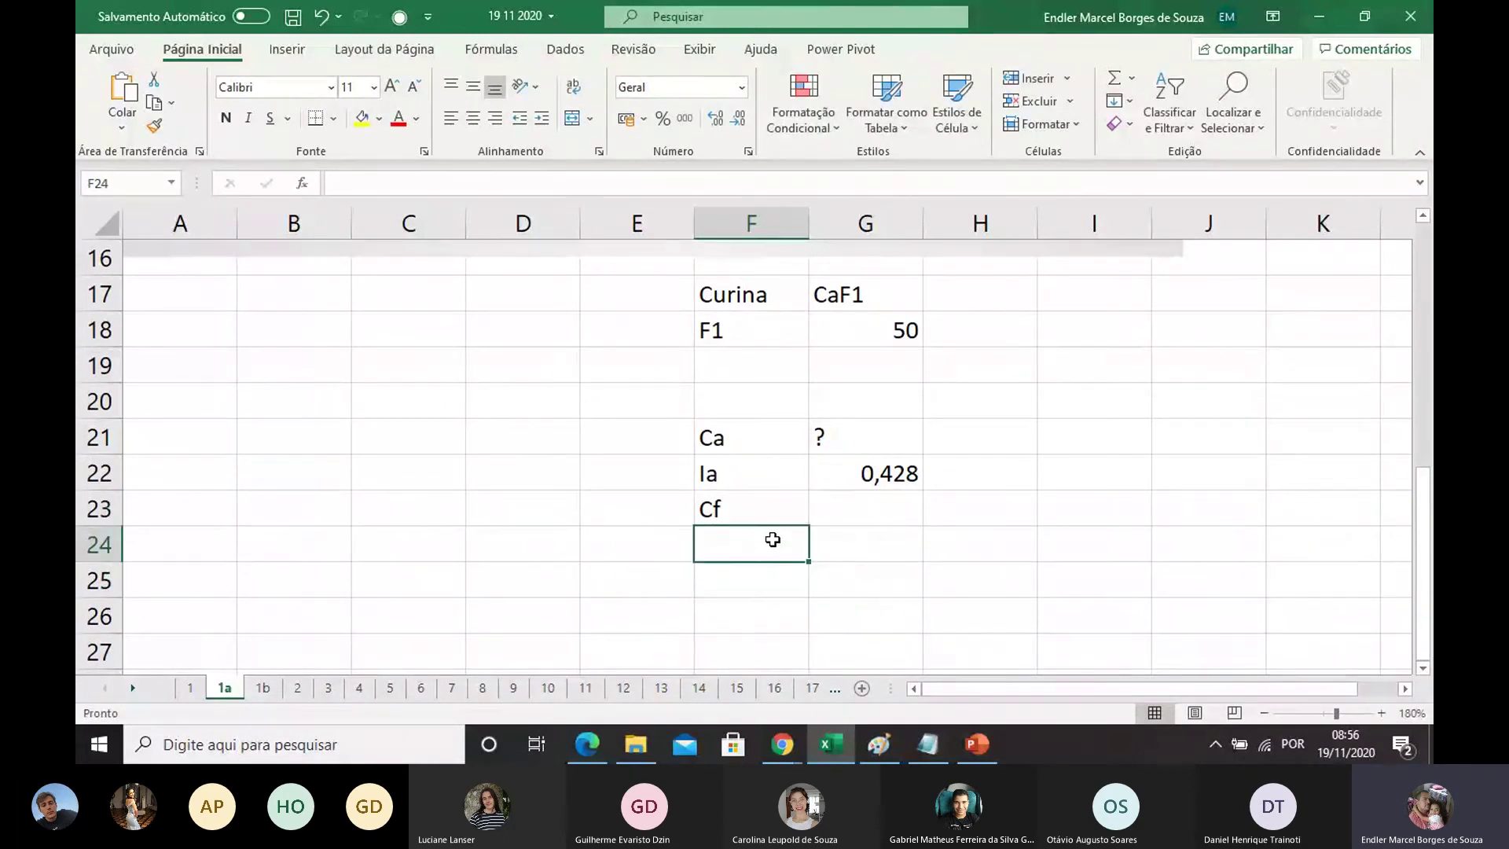
text(If)
scroll(477, 410, up, 3)
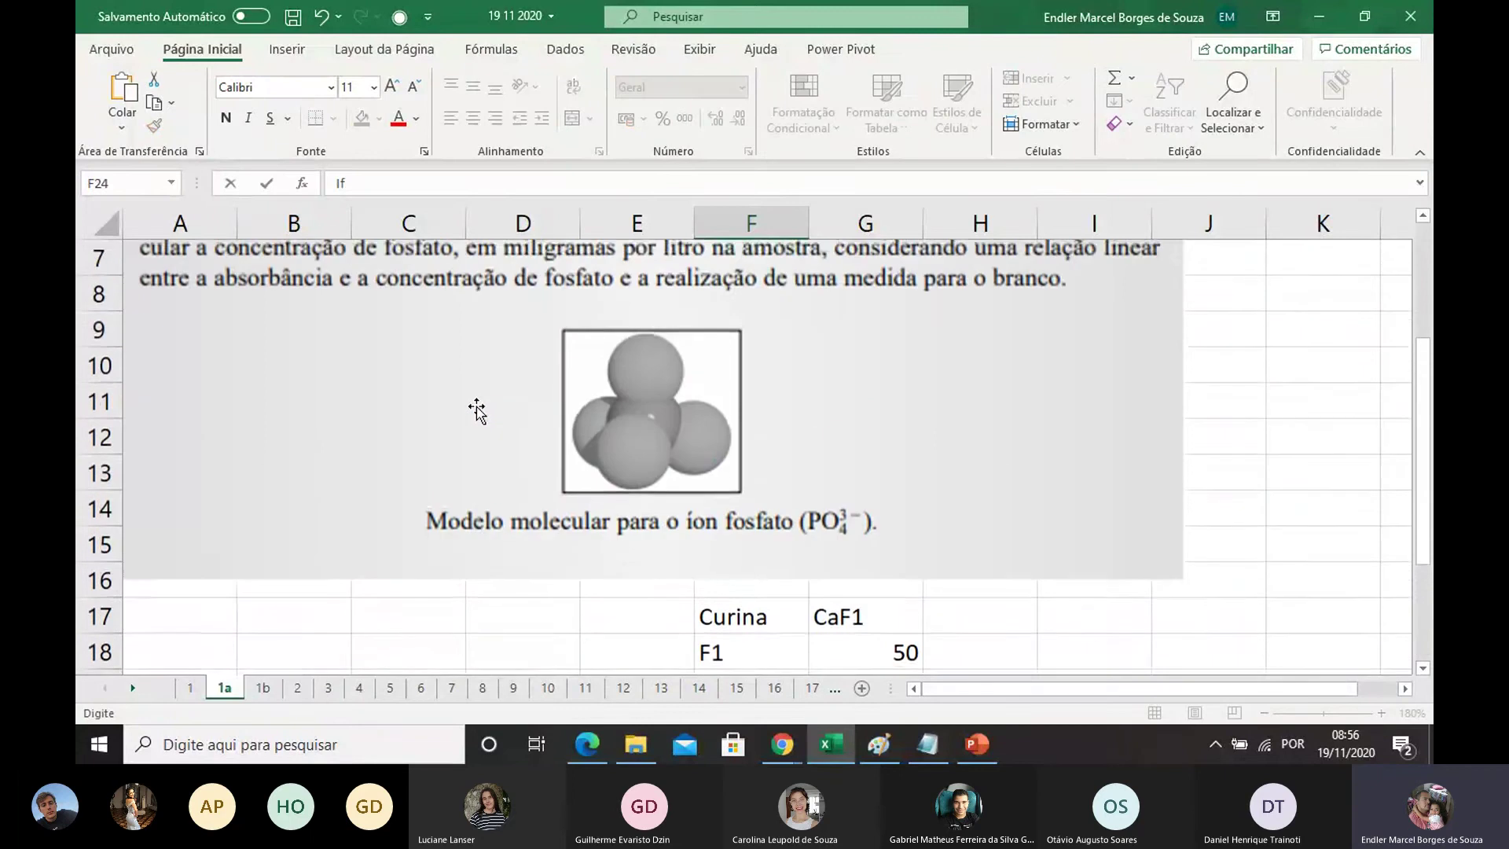
scroll(476, 411, up, 1)
scroll(629, 460, up, 1)
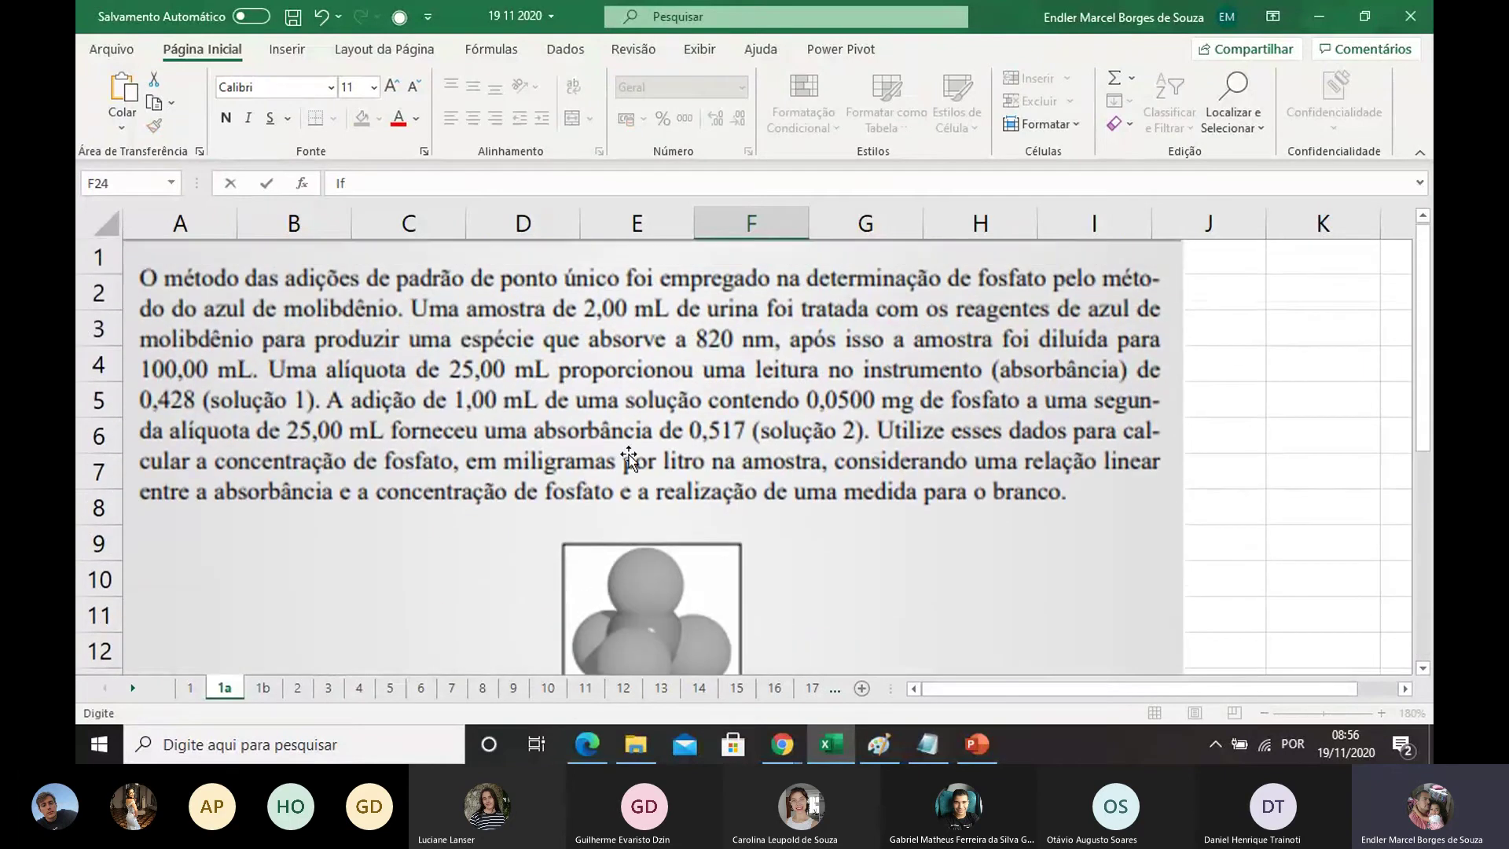
scroll(710, 436, down, 6)
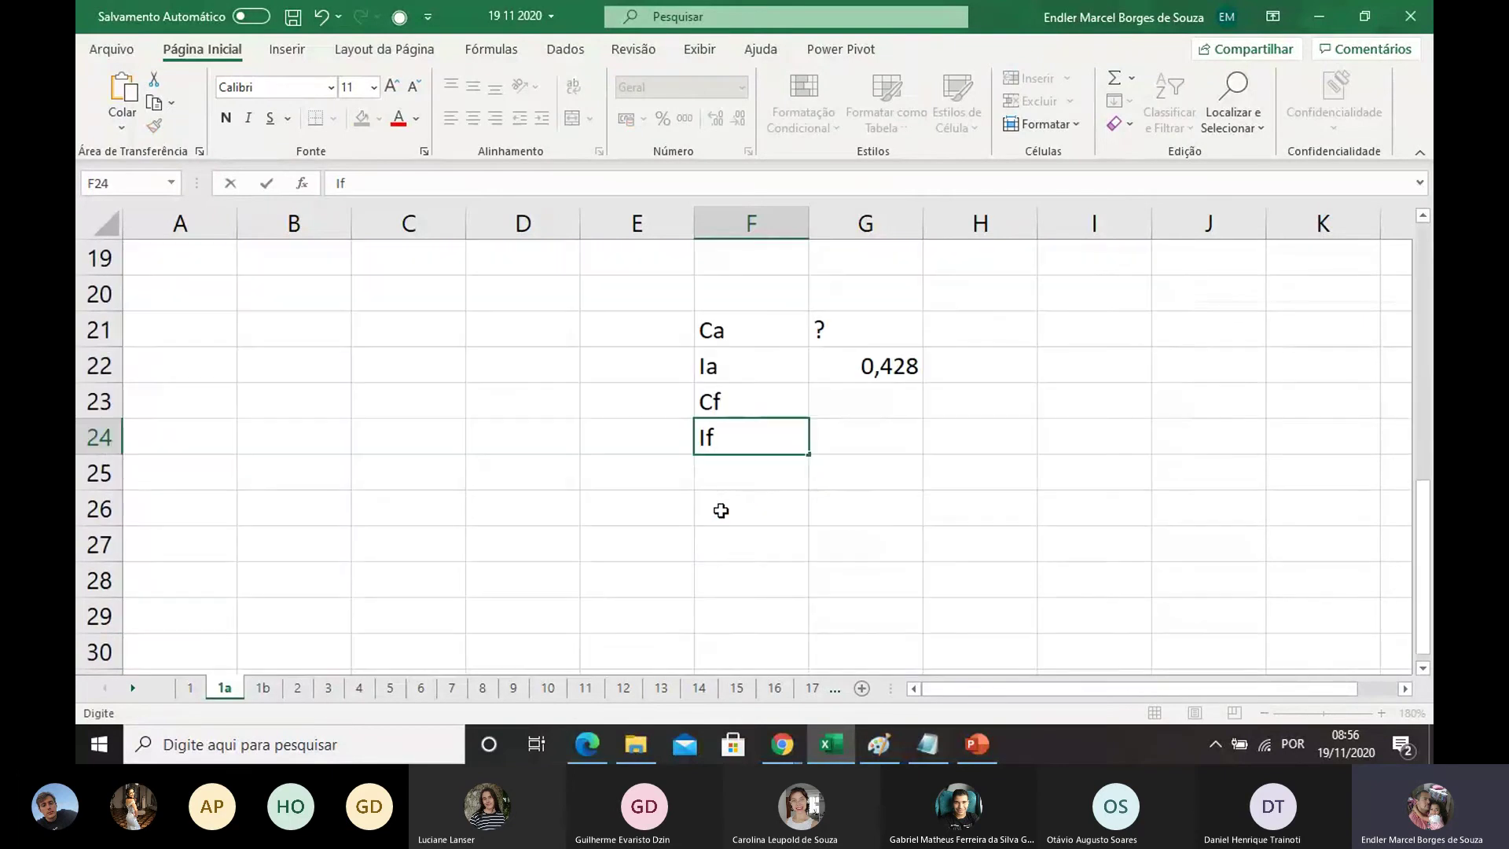
click(861, 434)
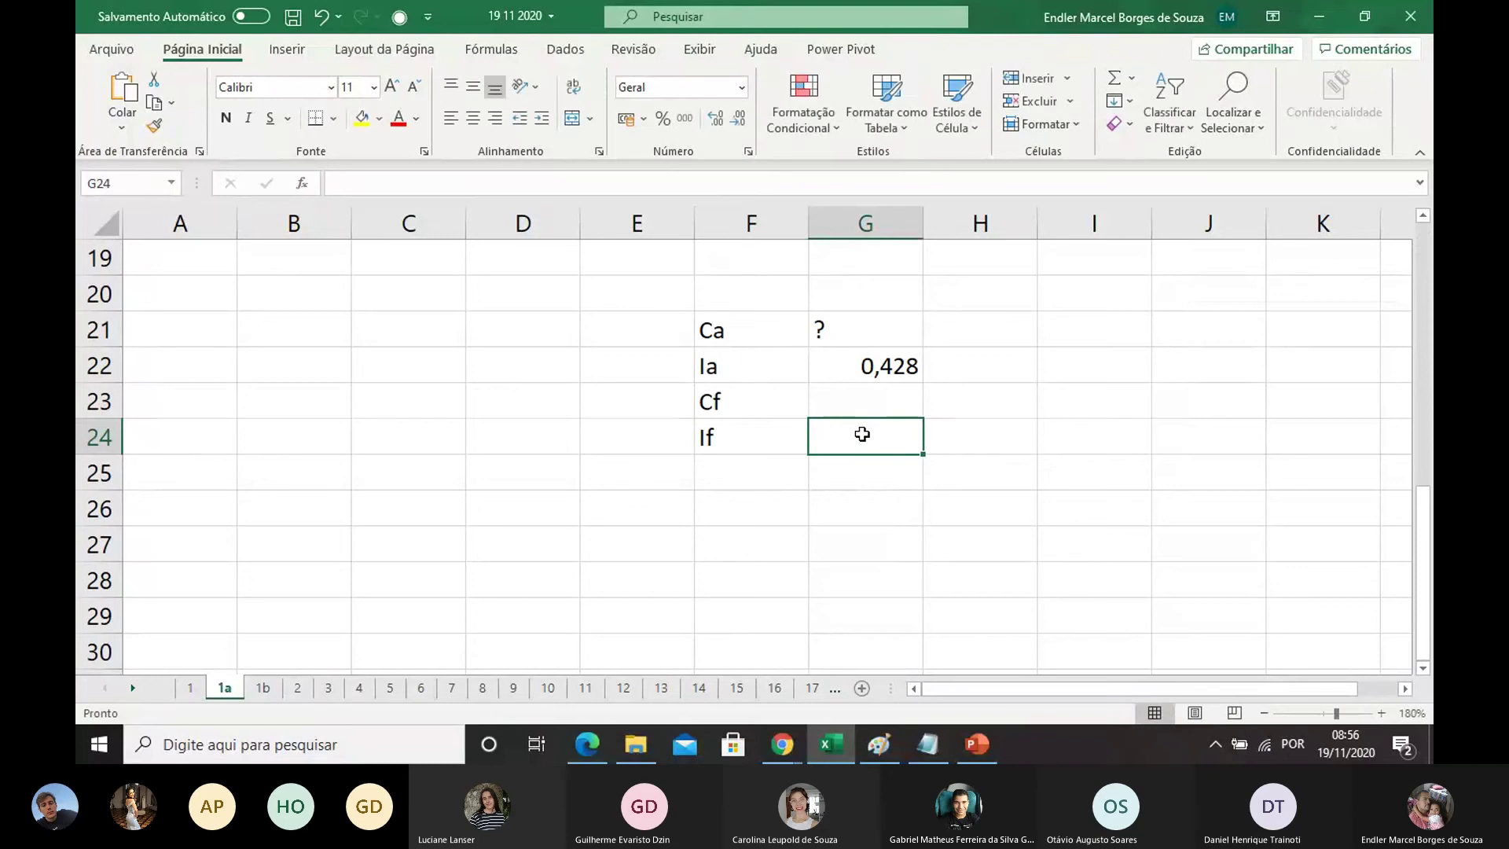
text(0,)
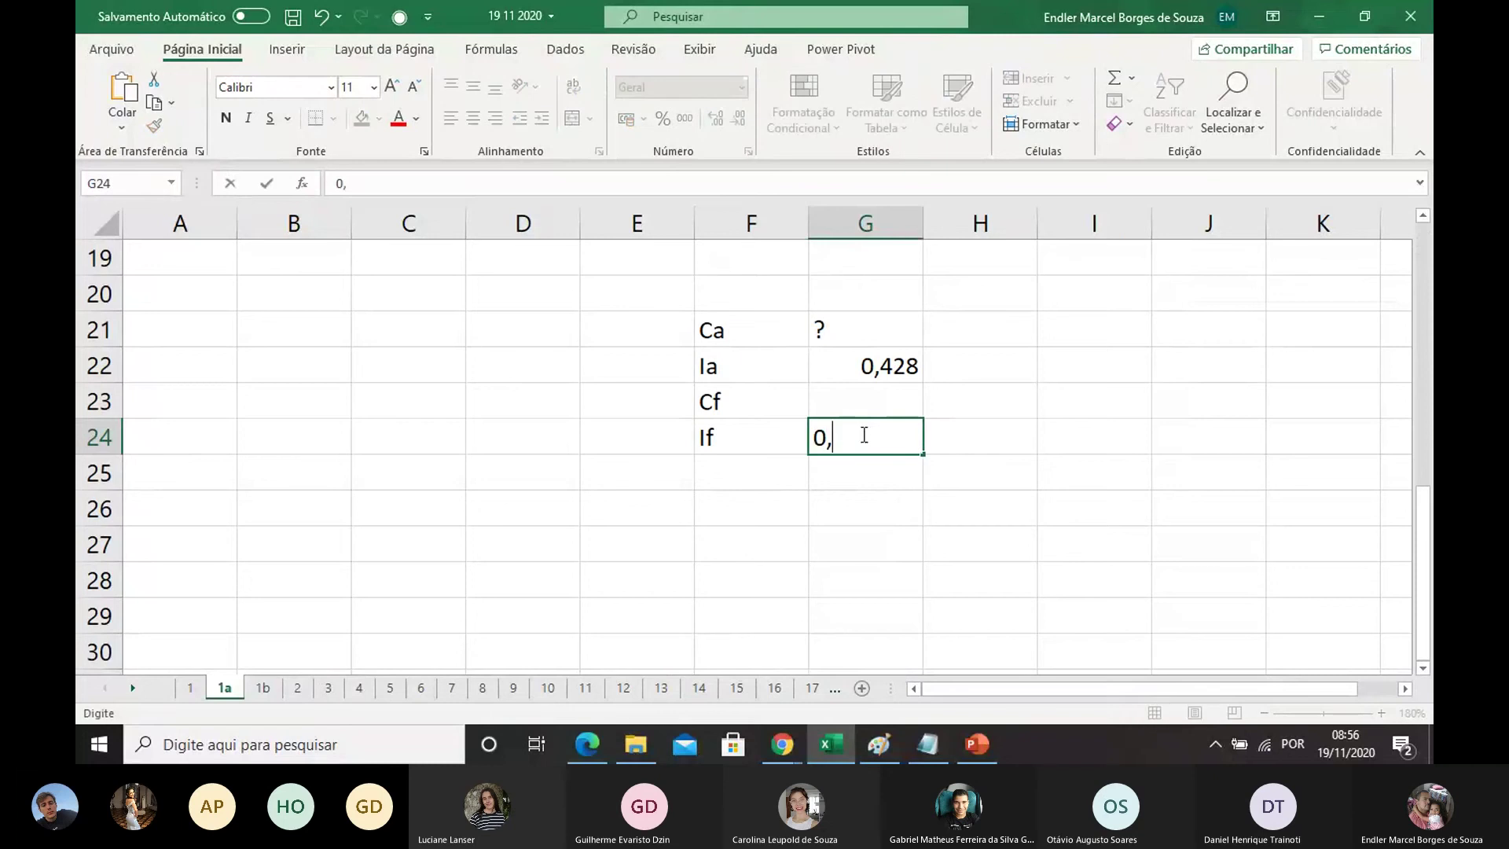
text(517)
click(909, 518)
Step: Review the standard-addition data in the exercise statement and enter the label Cp in I21
scroll(808, 468, up, 3)
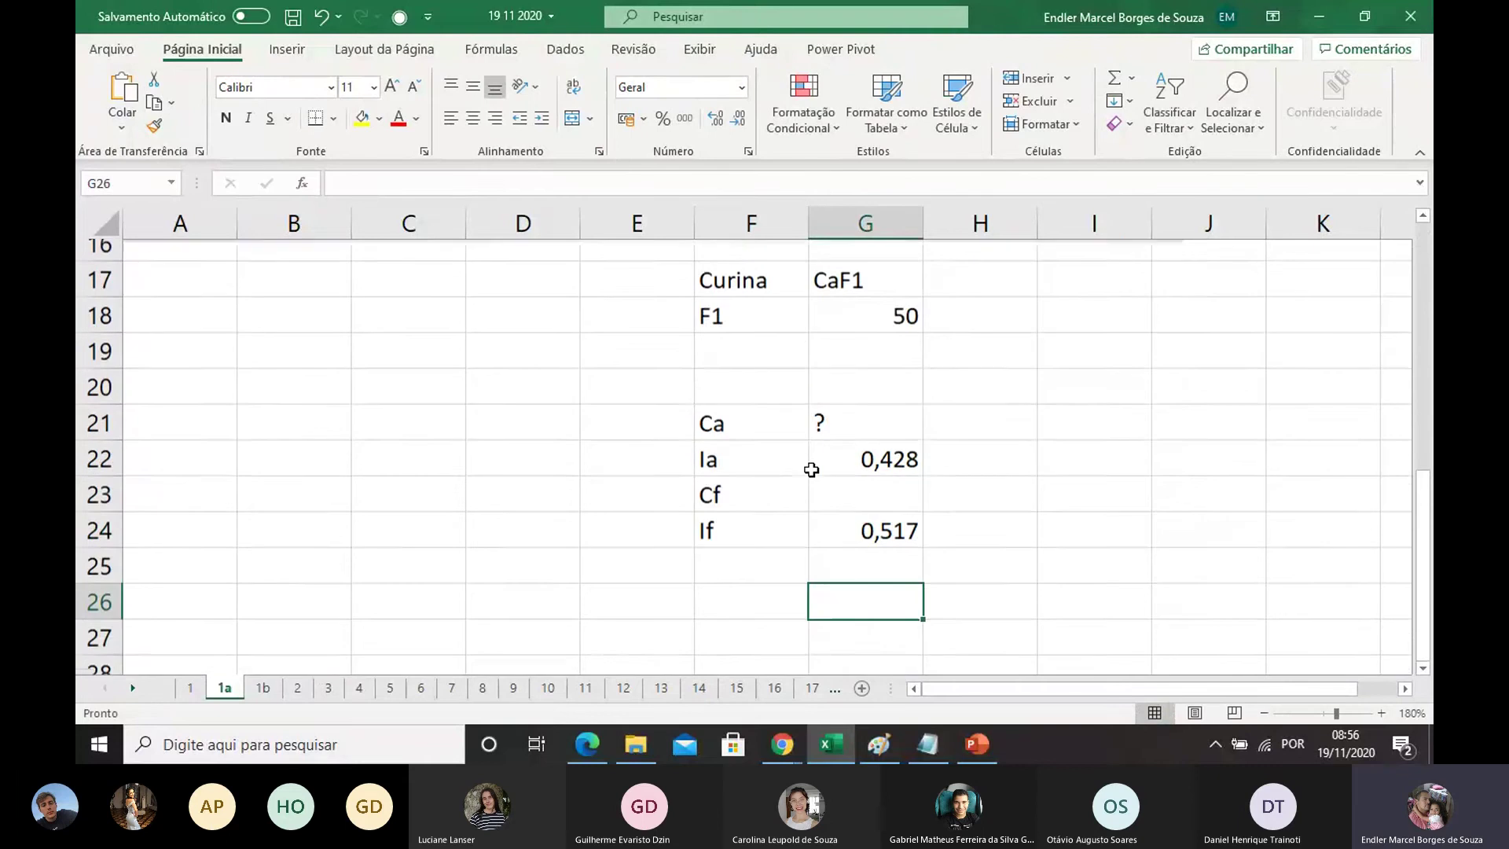
scroll(803, 468, up, 3)
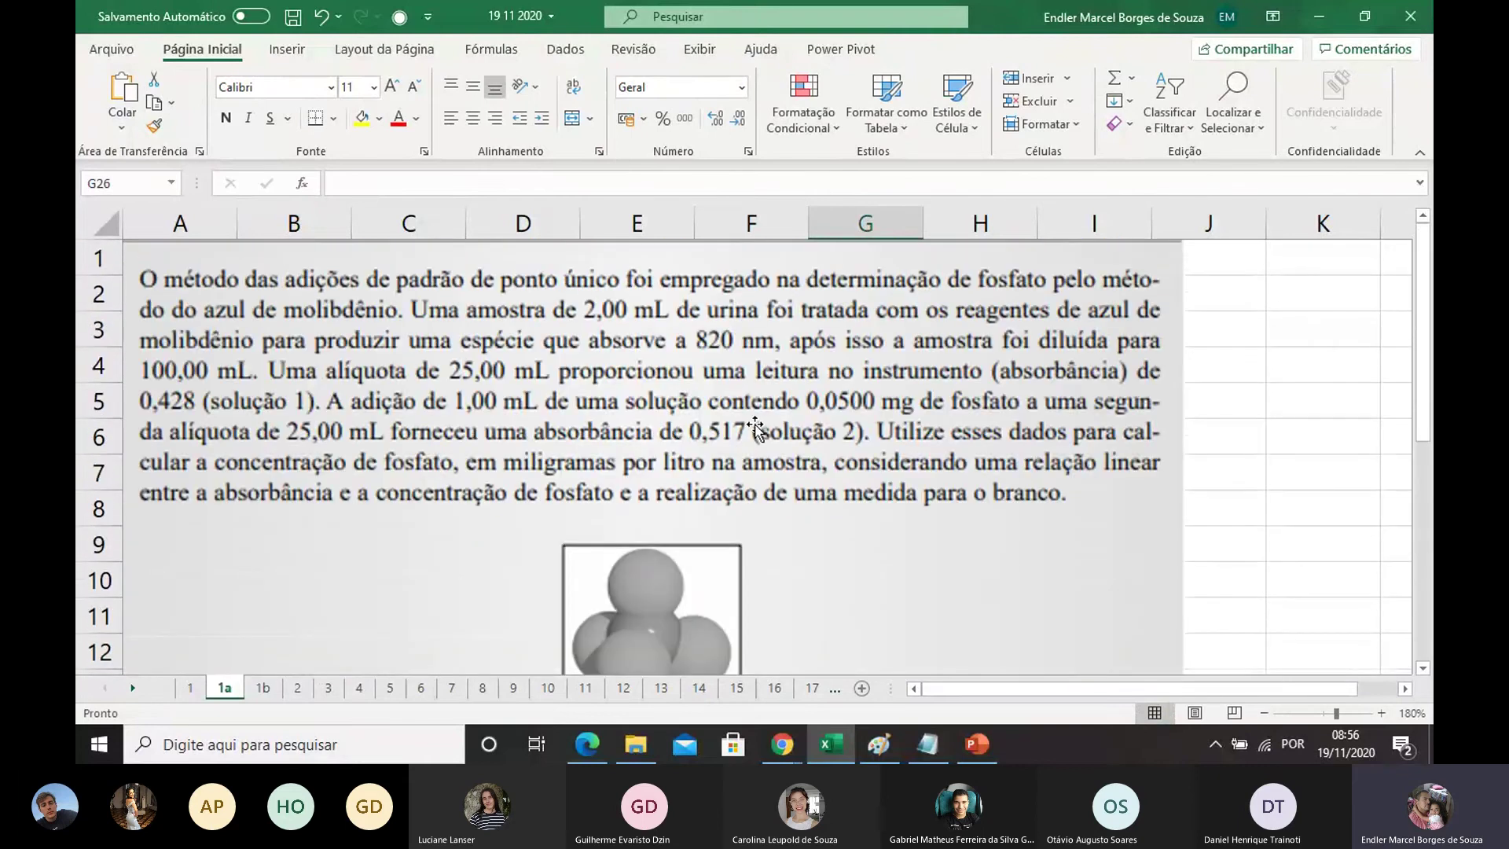
scroll(614, 380, down, 4)
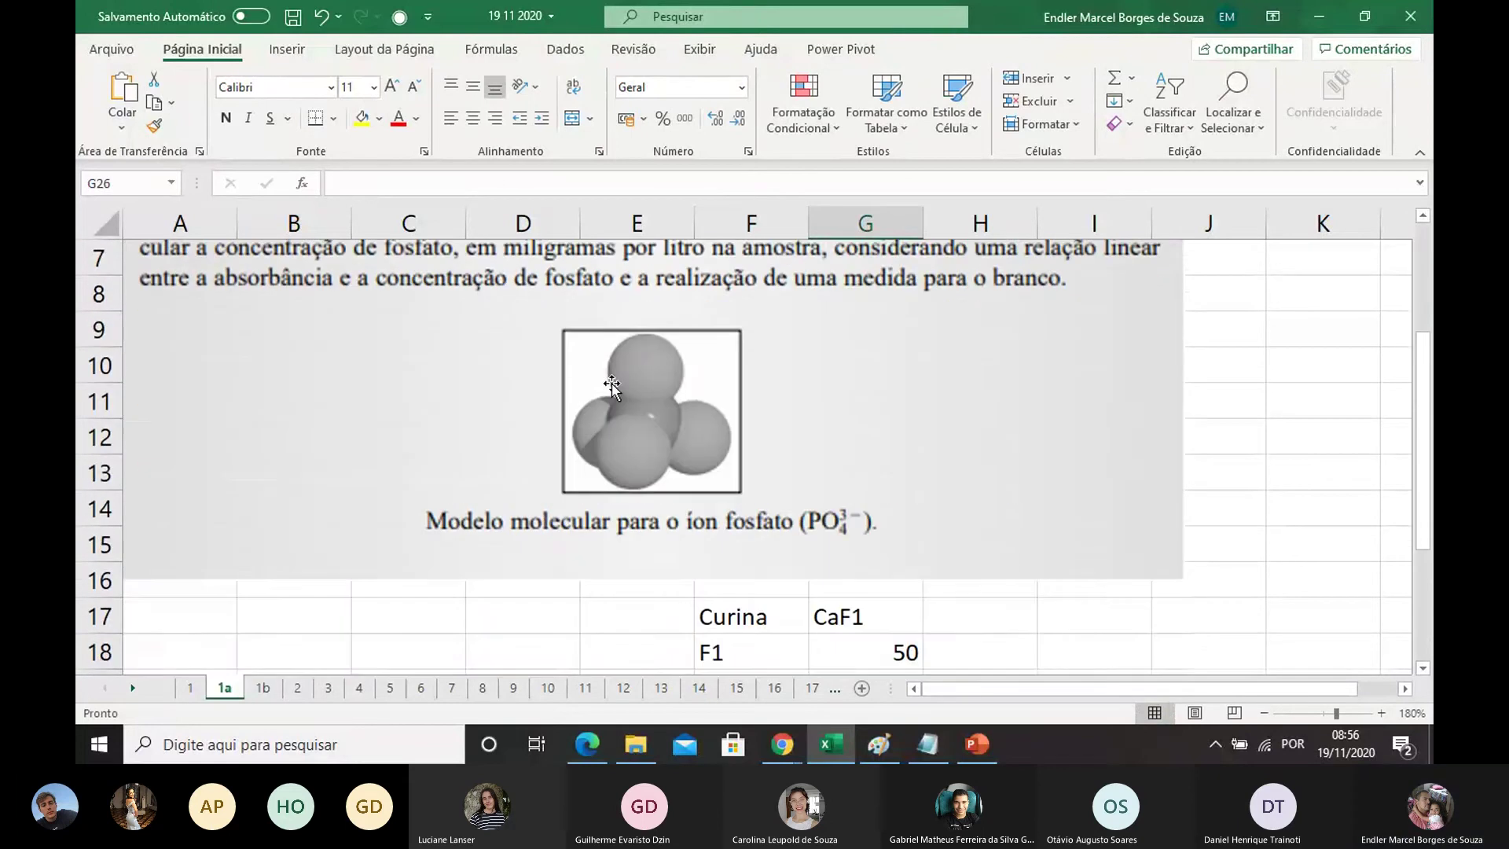
scroll(614, 380, down, 1)
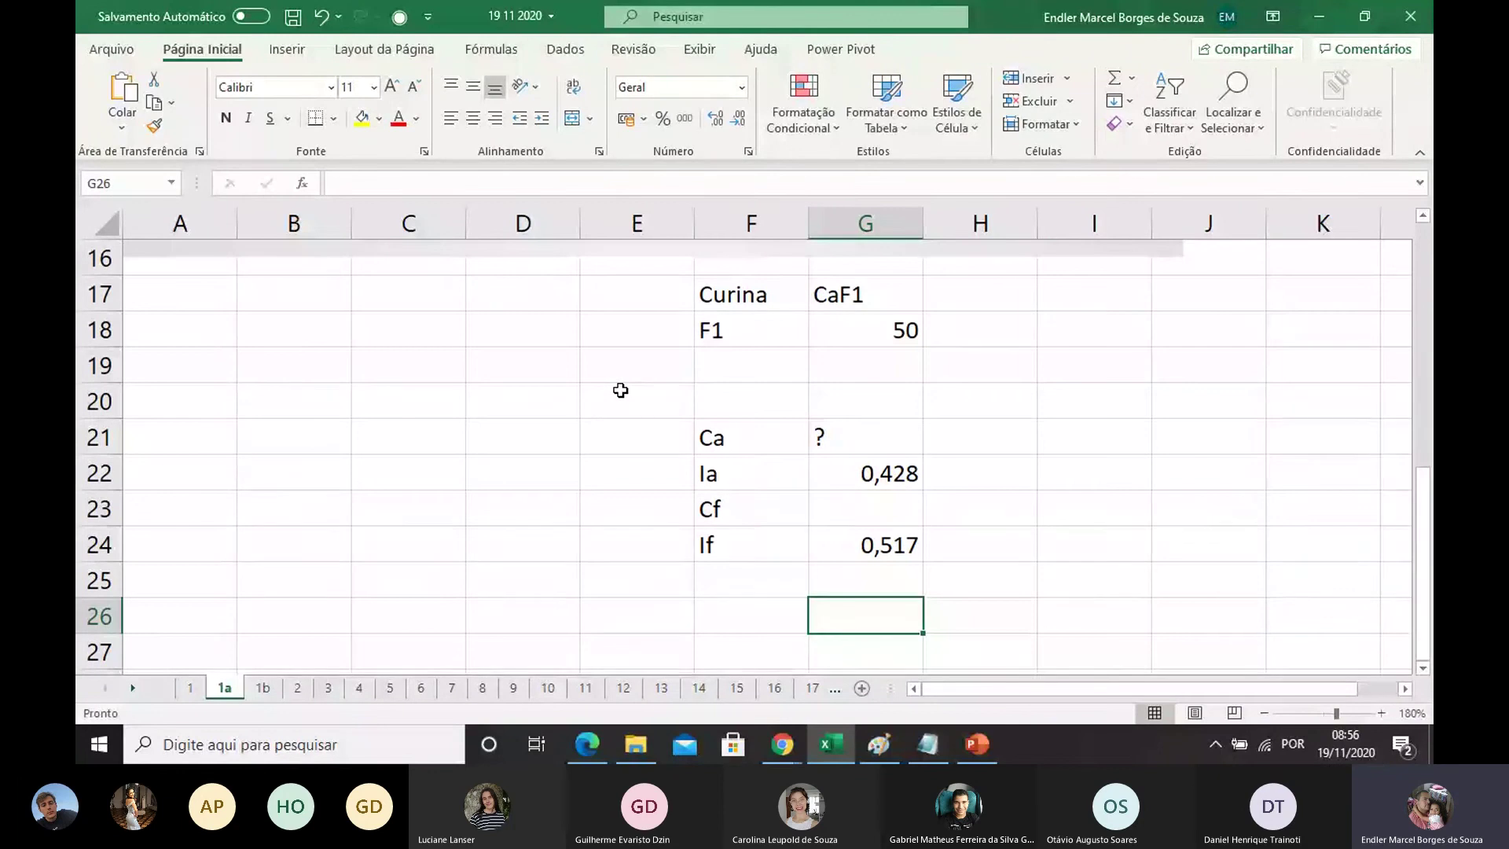
click(1058, 439)
text(C)
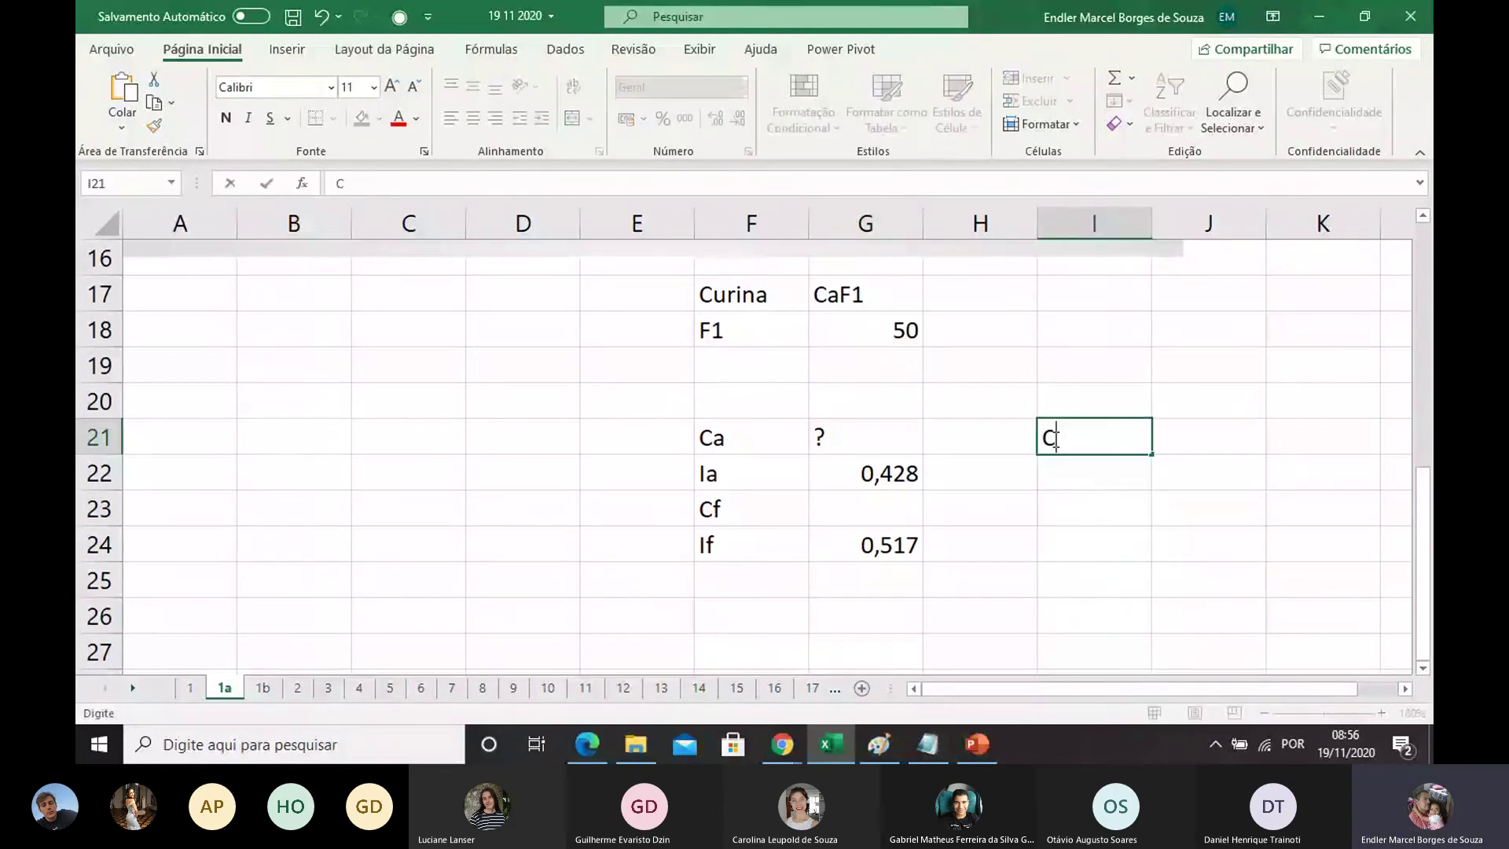
text(p)
Step: Commit the Cp label and enter the standard's phosphate content in J21 as =0,05
scroll(974, 472, up, 2)
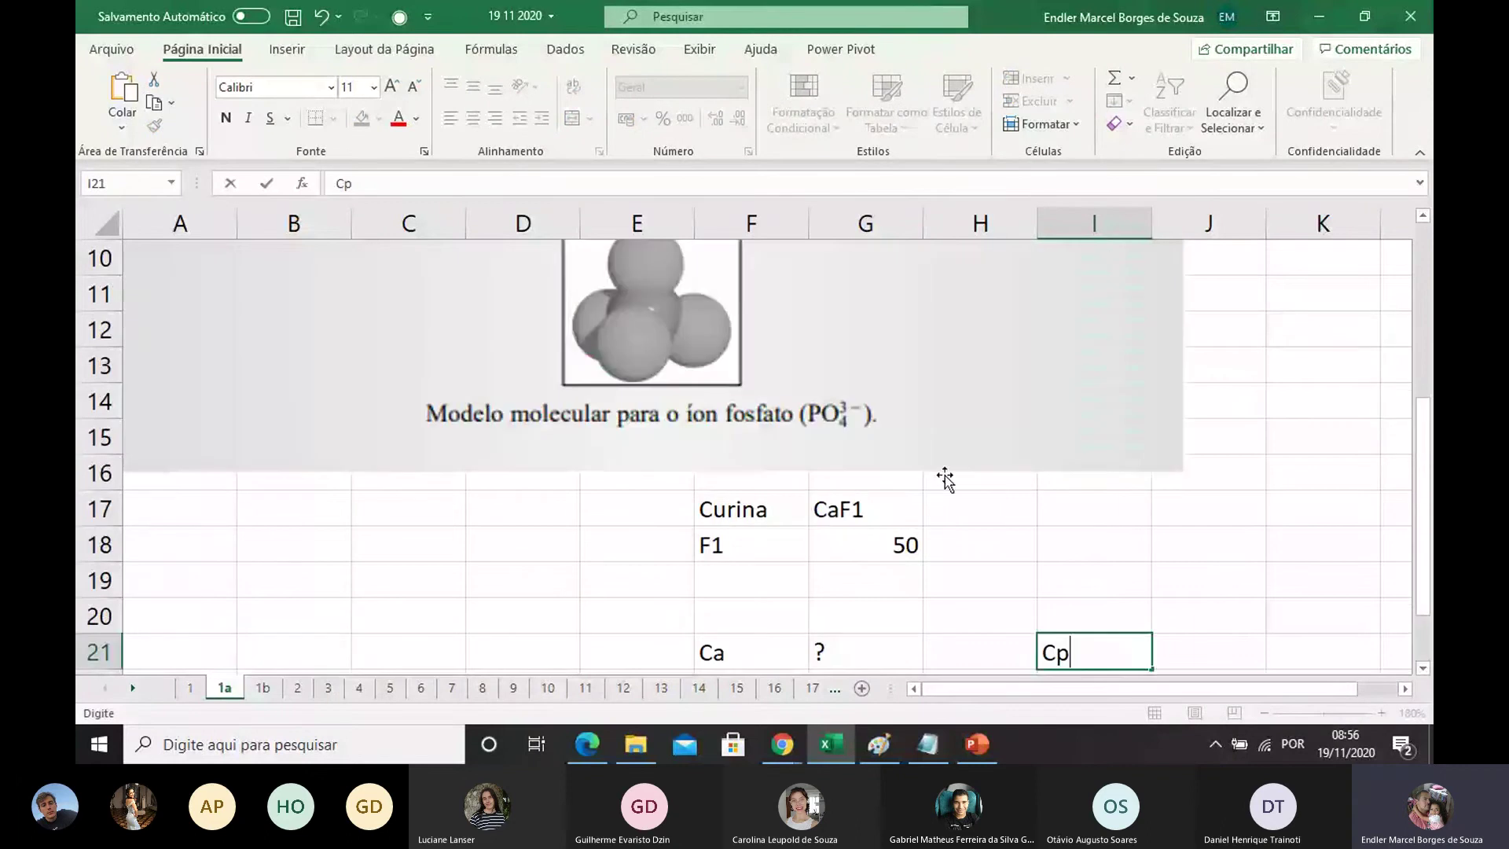
scroll(982, 464, up, 2)
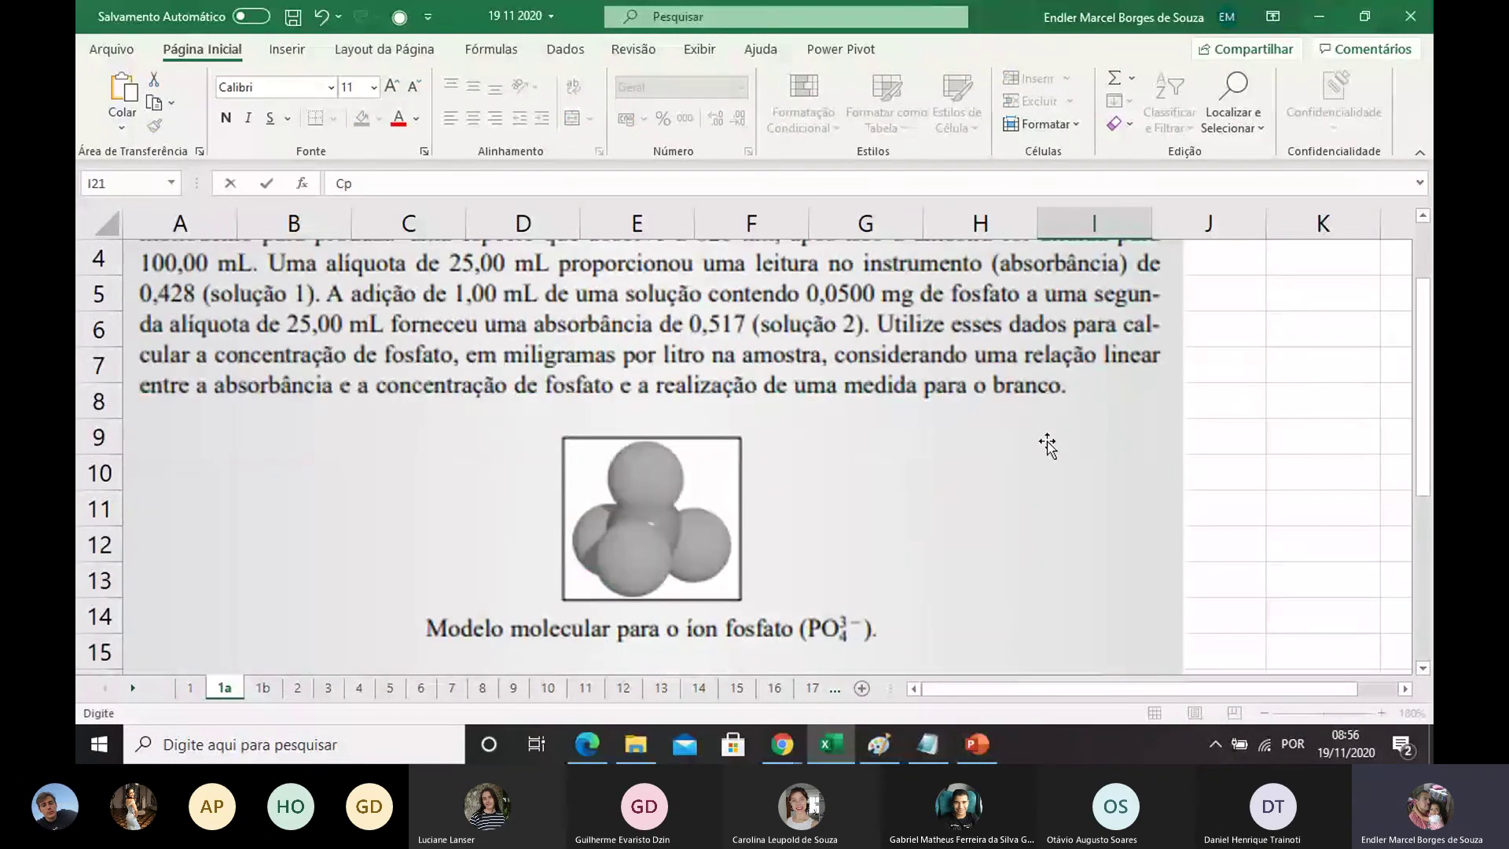
scroll(1050, 441, down, 4)
click(1199, 444)
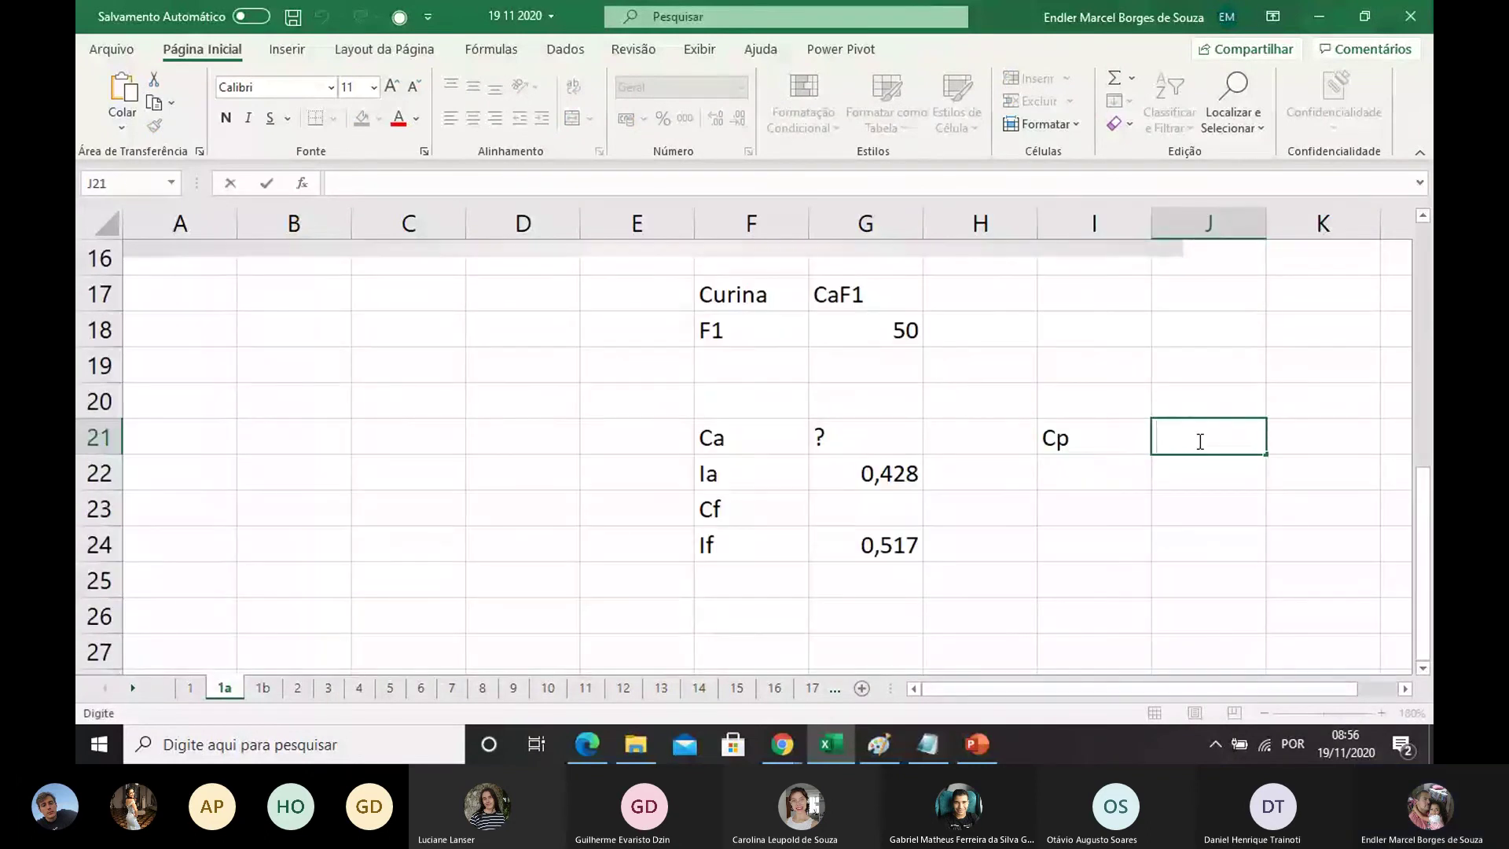
text(=0,0)
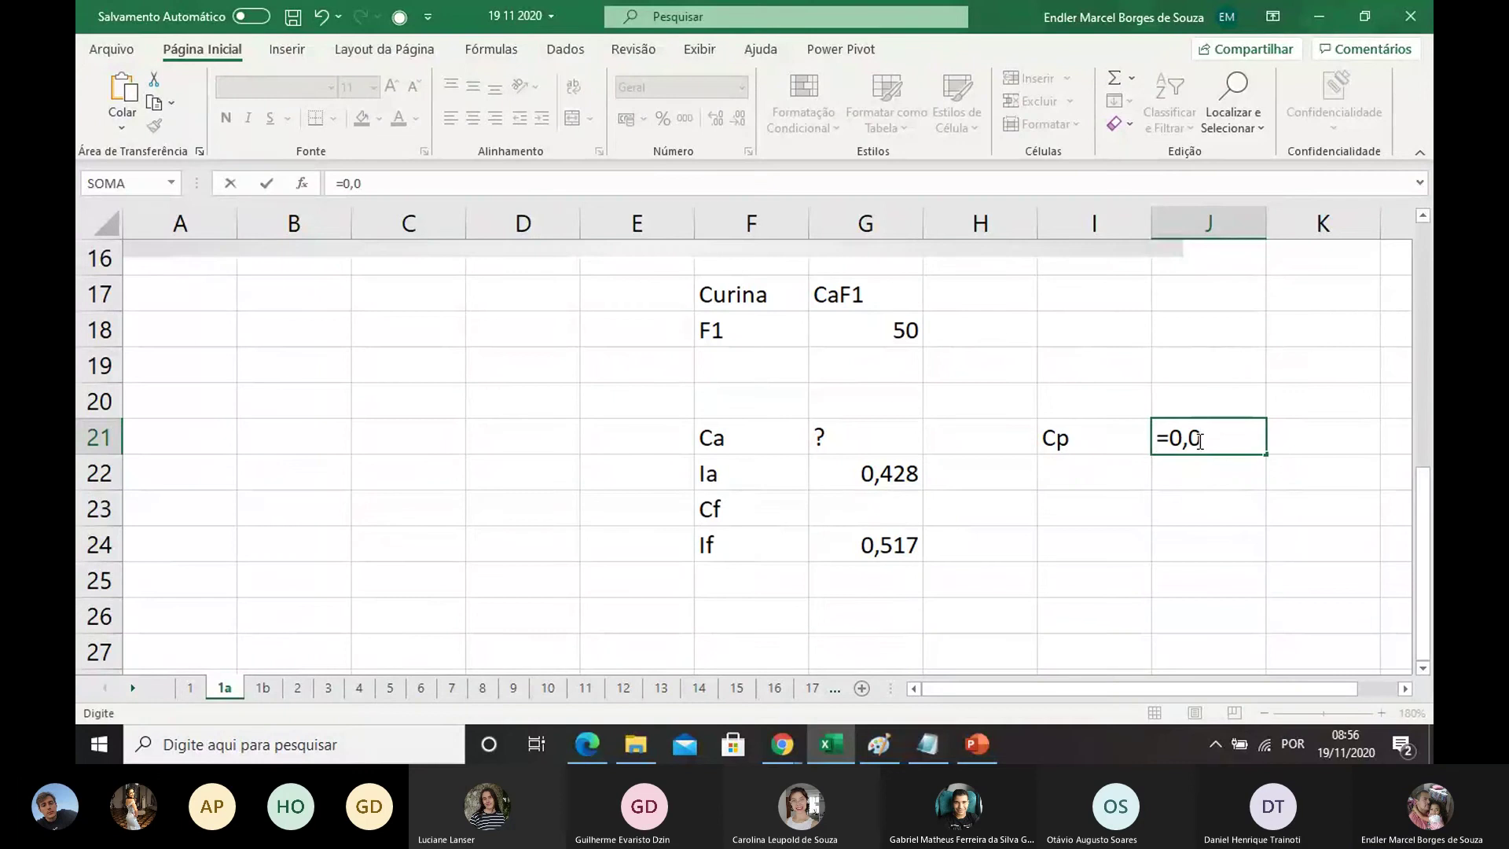
text(5)
click(1077, 550)
Step: Check the unit of the added phosphate in the exercise statement and enter mg in K21
scroll(825, 369, up, 5)
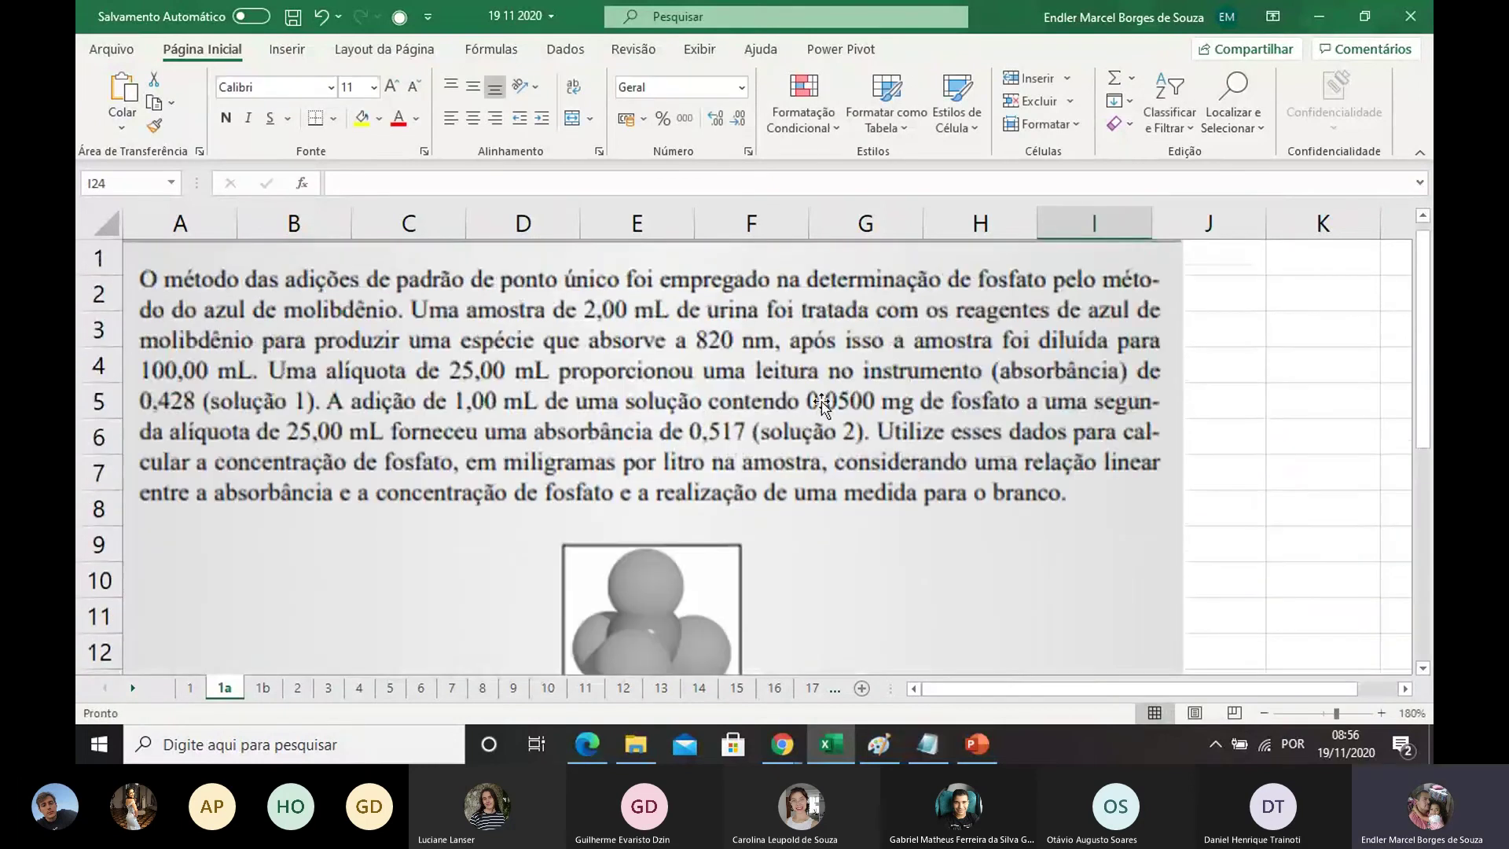
scroll(767, 434, down, 3)
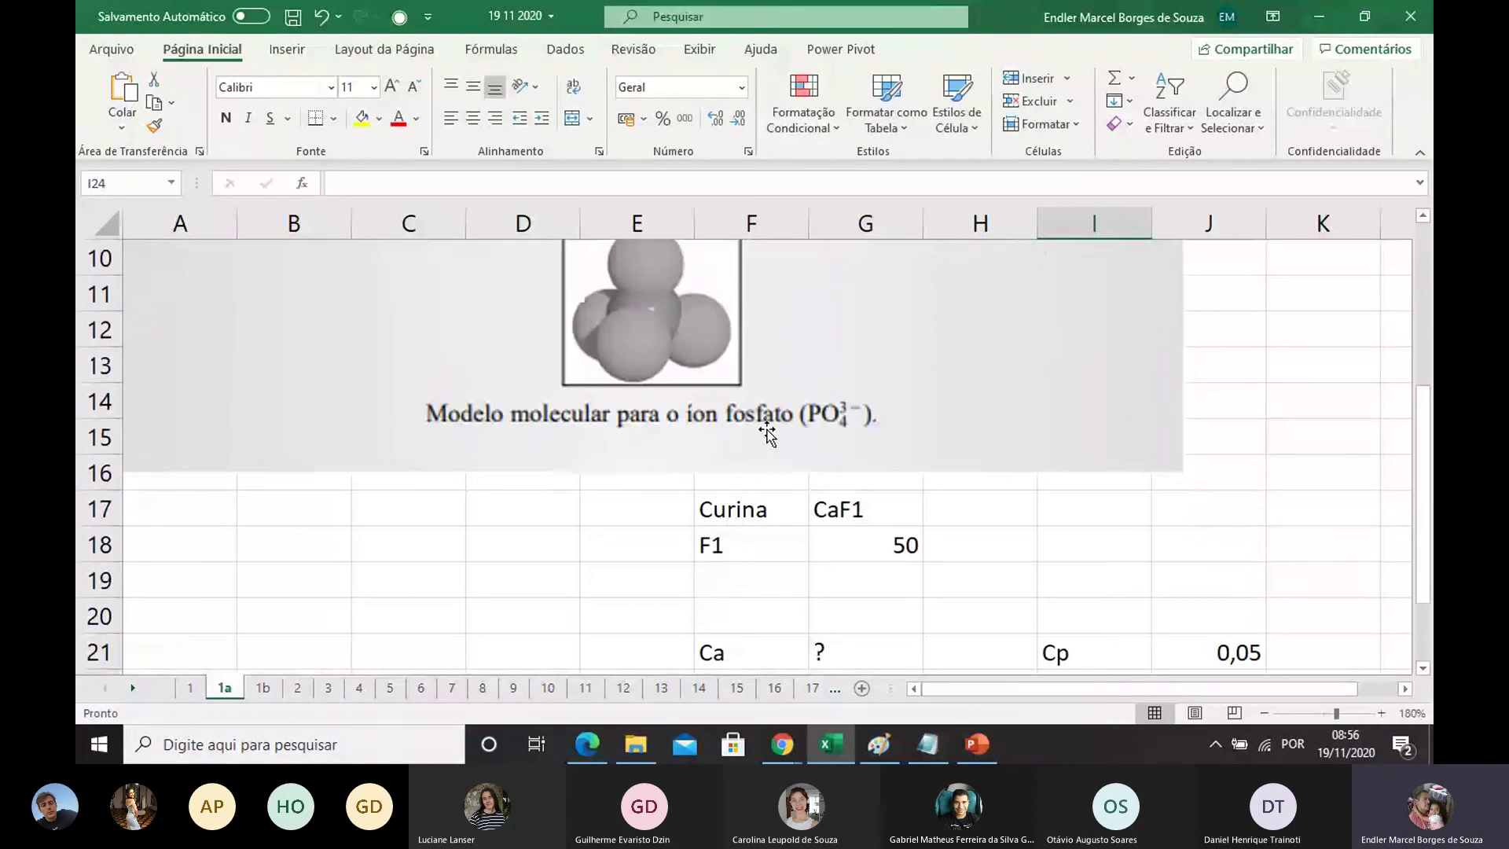
scroll(767, 434, down, 1)
scroll(896, 446, up, 4)
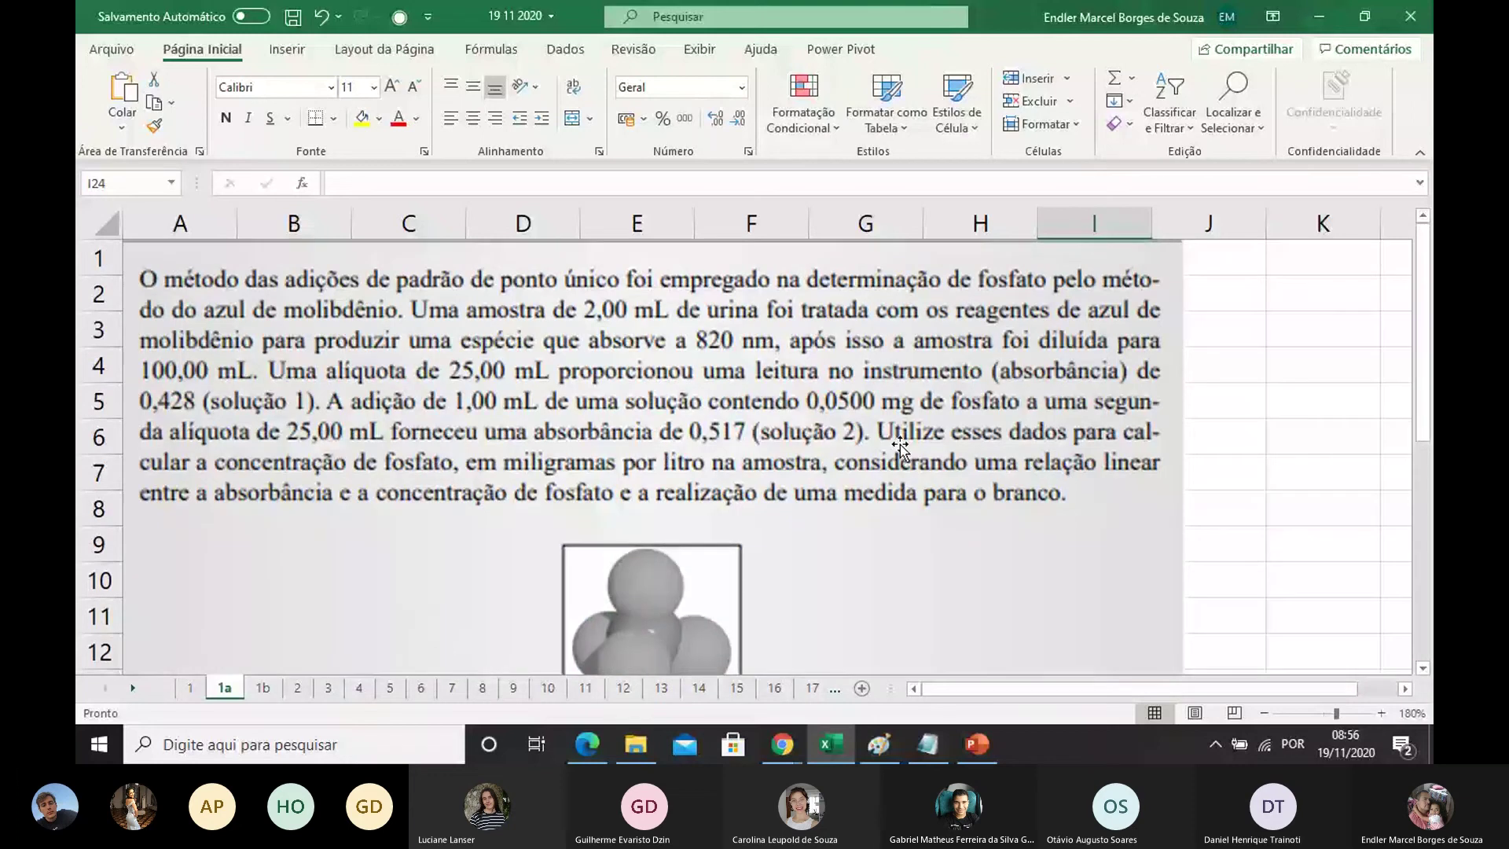
scroll(899, 442, down, 4)
click(1304, 544)
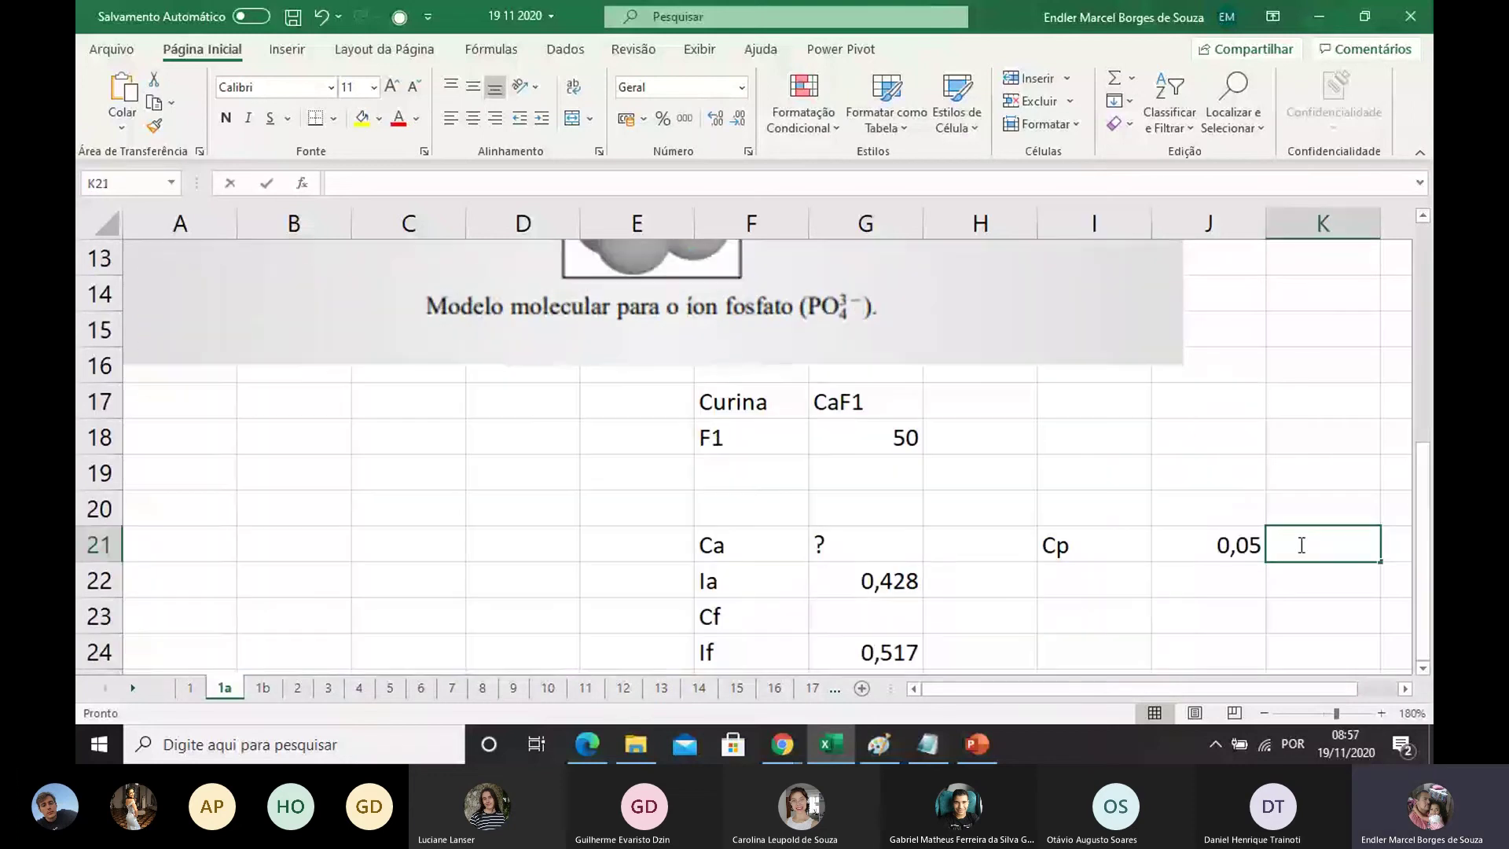
text(mg)
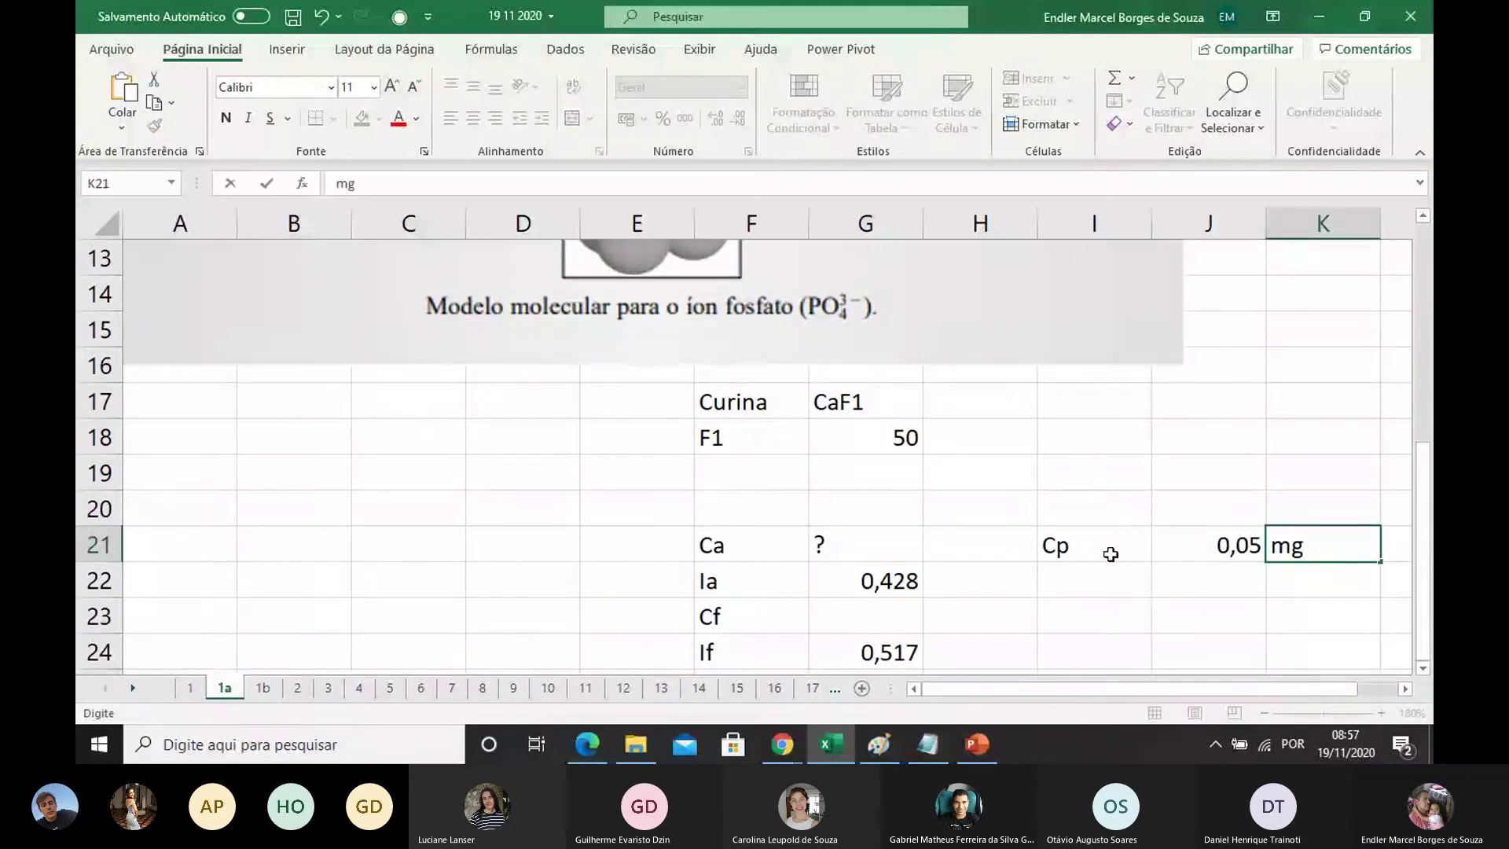
Step: Consult the standard-addition volume in the exercise statement and enter the label Vp in I22
scroll(915, 444, up, 4)
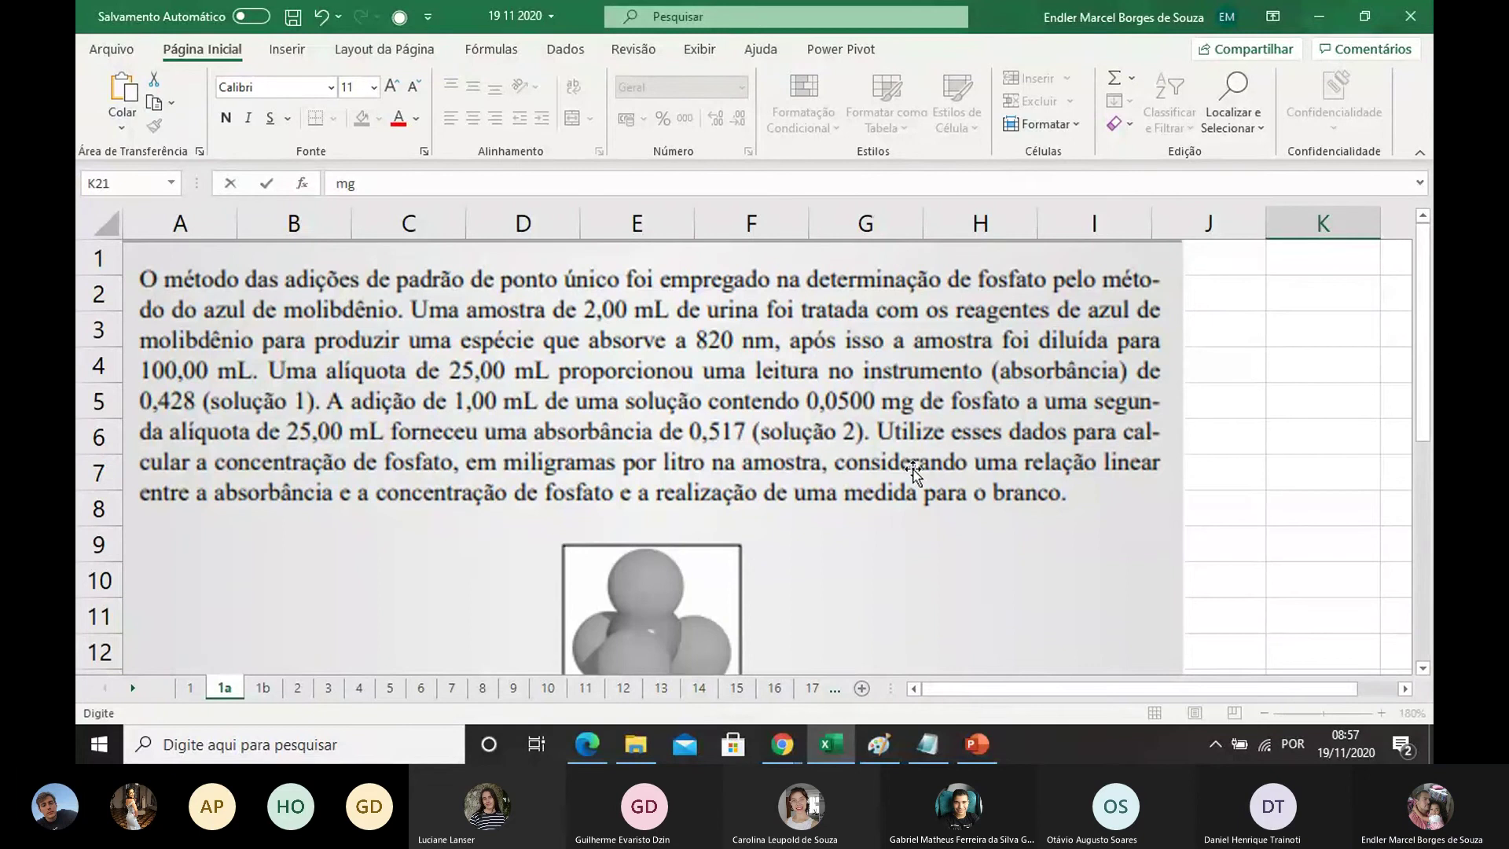
scroll(853, 408, down, 4)
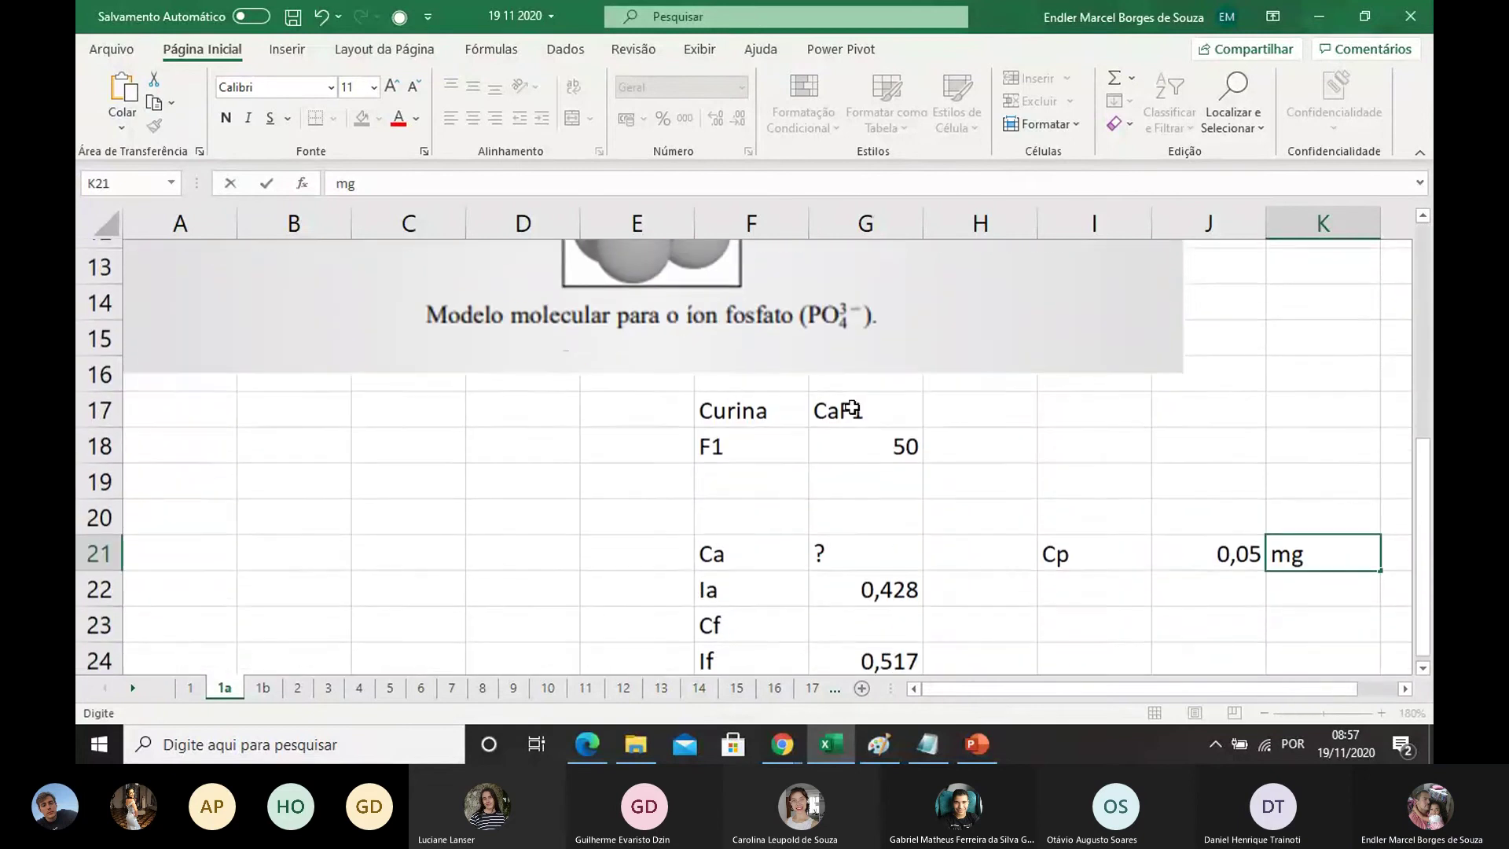
click(1153, 588)
click(1086, 588)
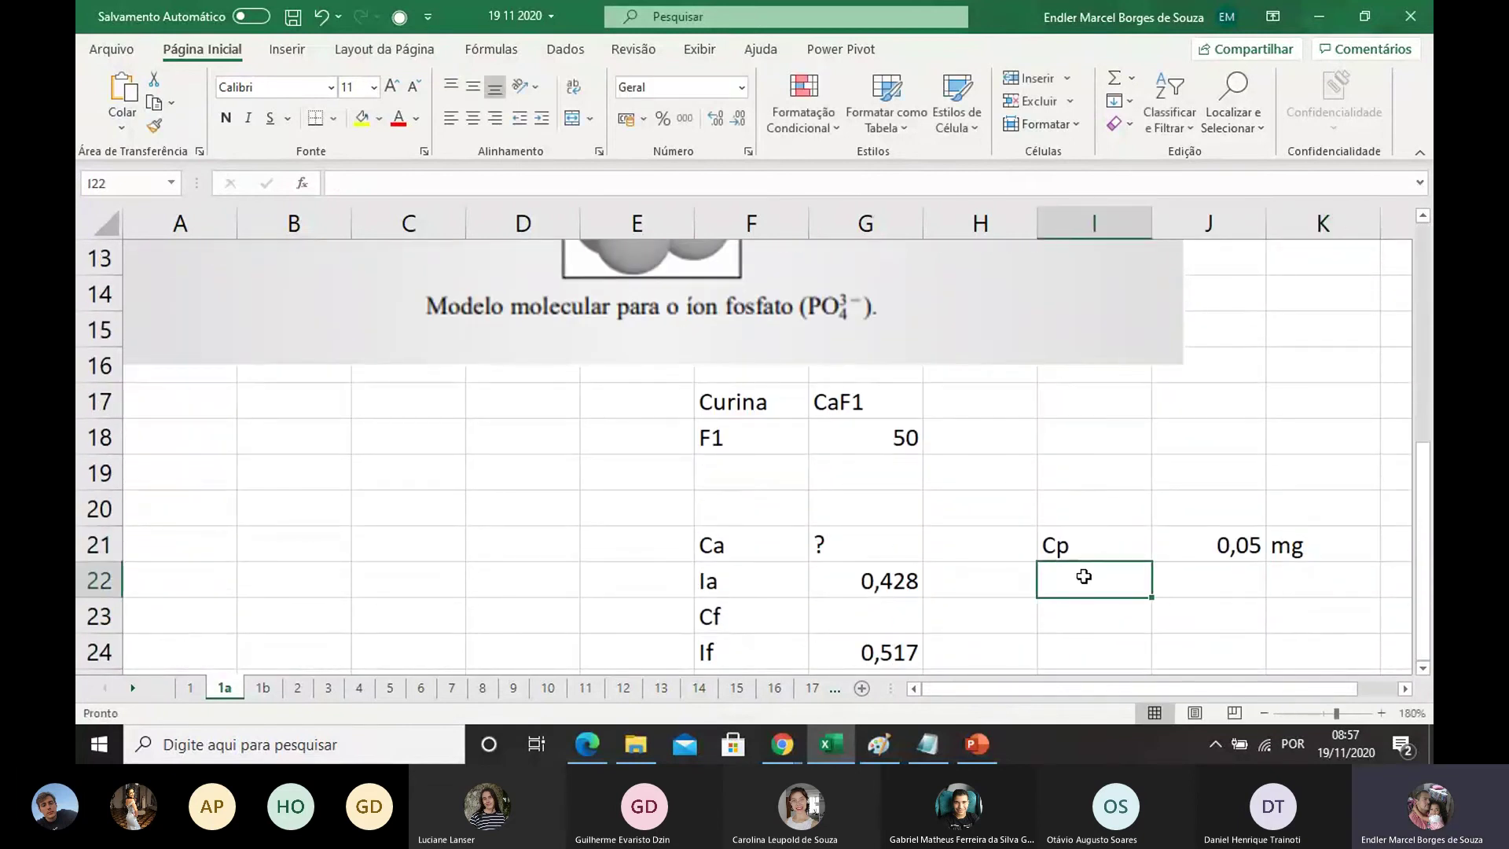
text(Vp)
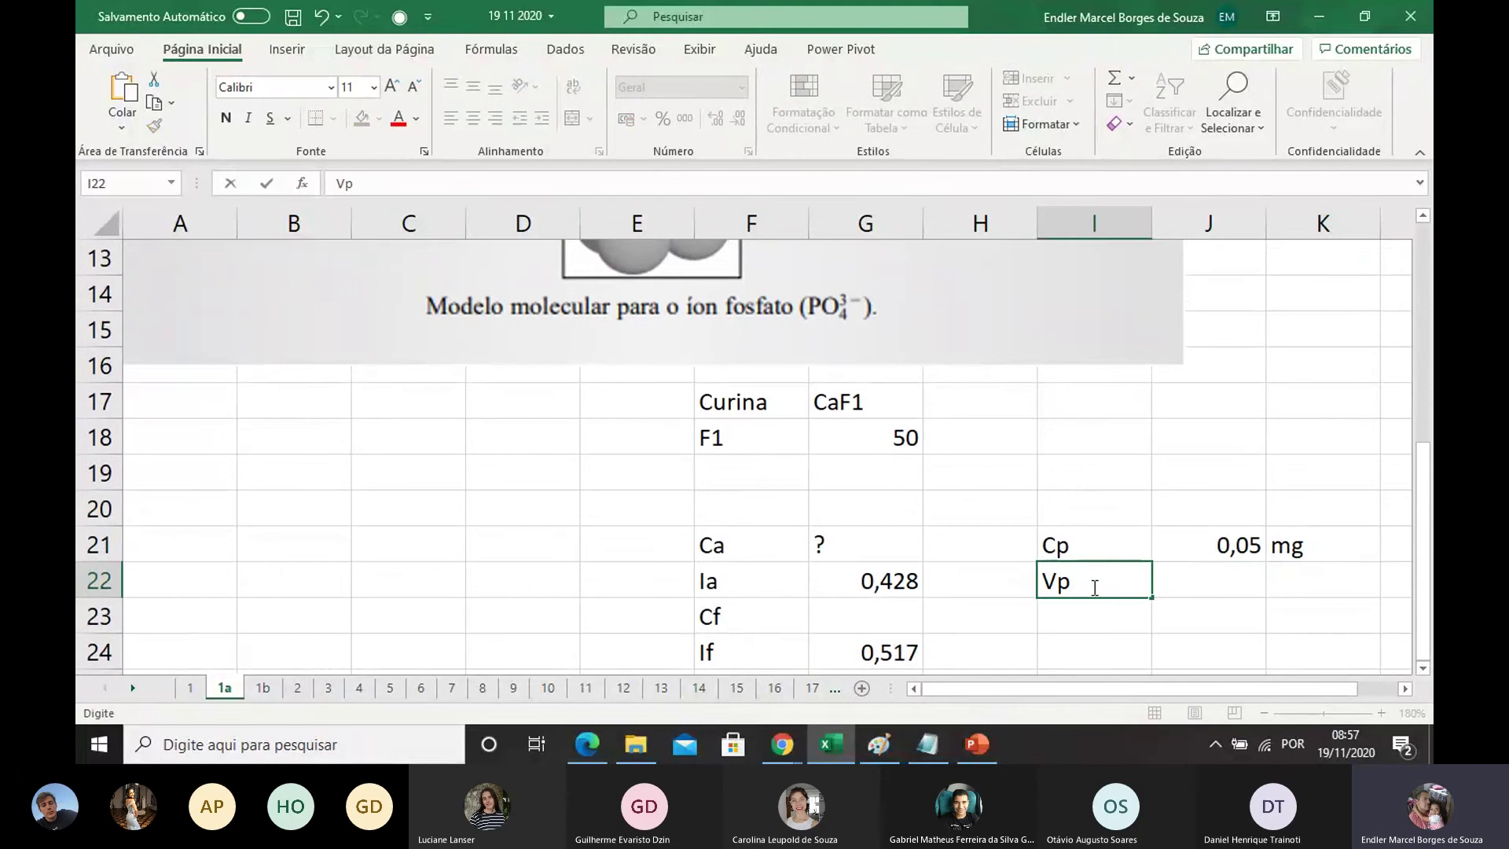
Step: Enter the added standard volume, 1, in J22 and its unit, mL, in K22
click(1195, 579)
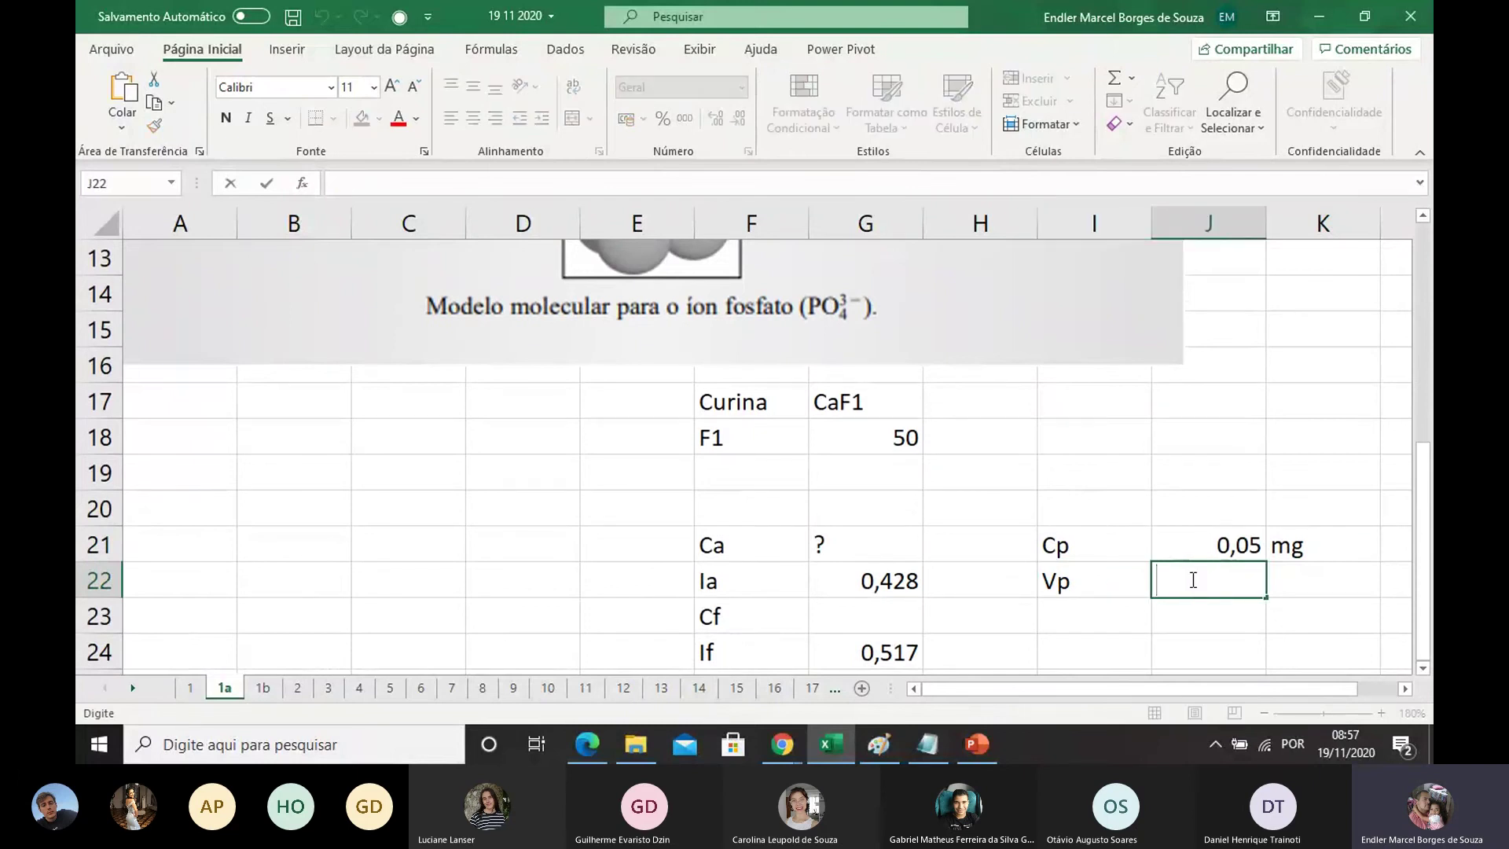
text(1)
click(1287, 616)
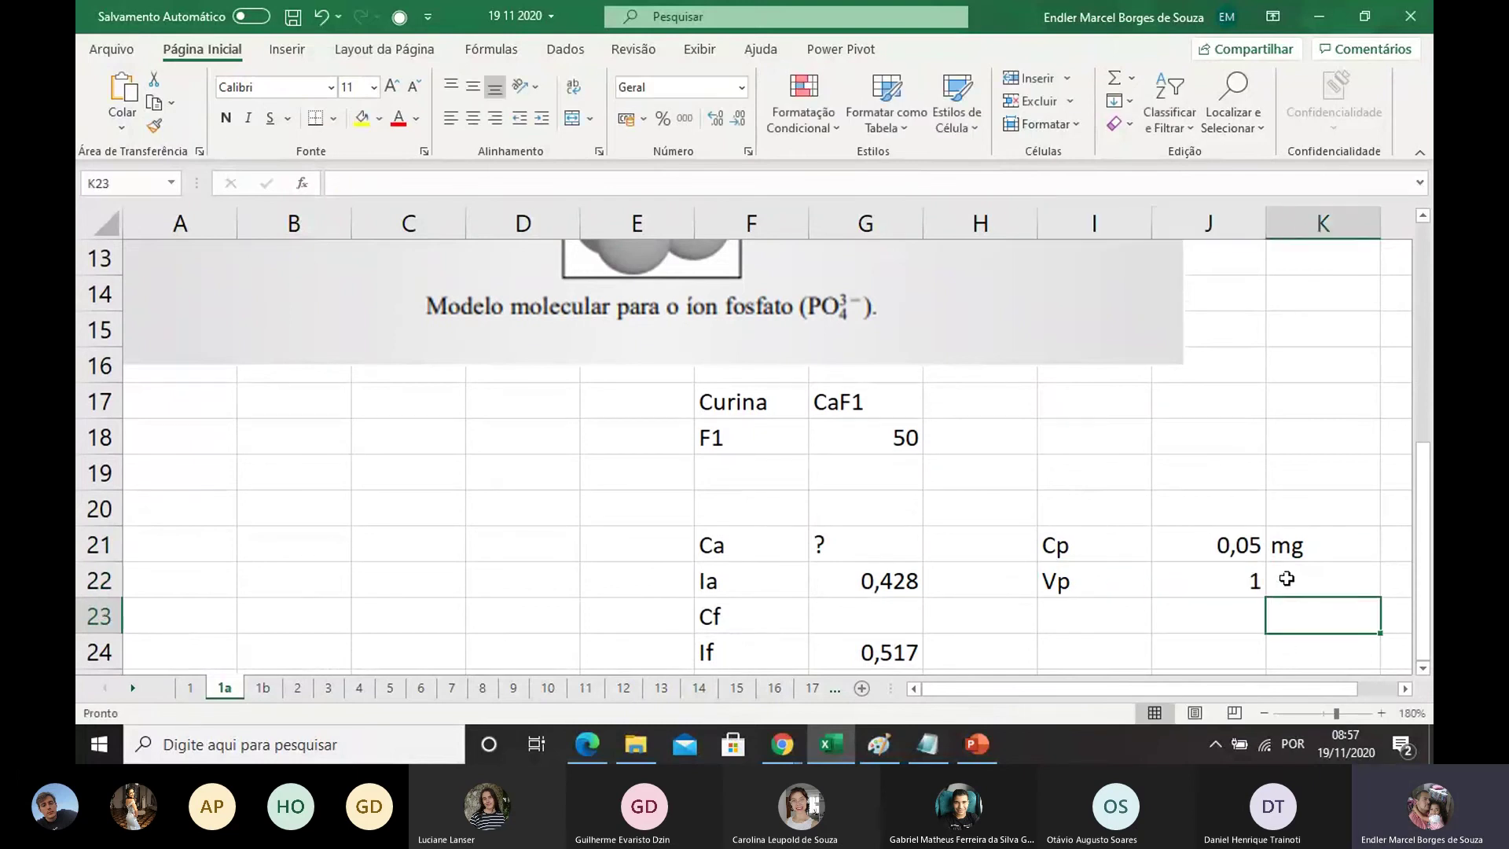
click(1290, 575)
text(mL)
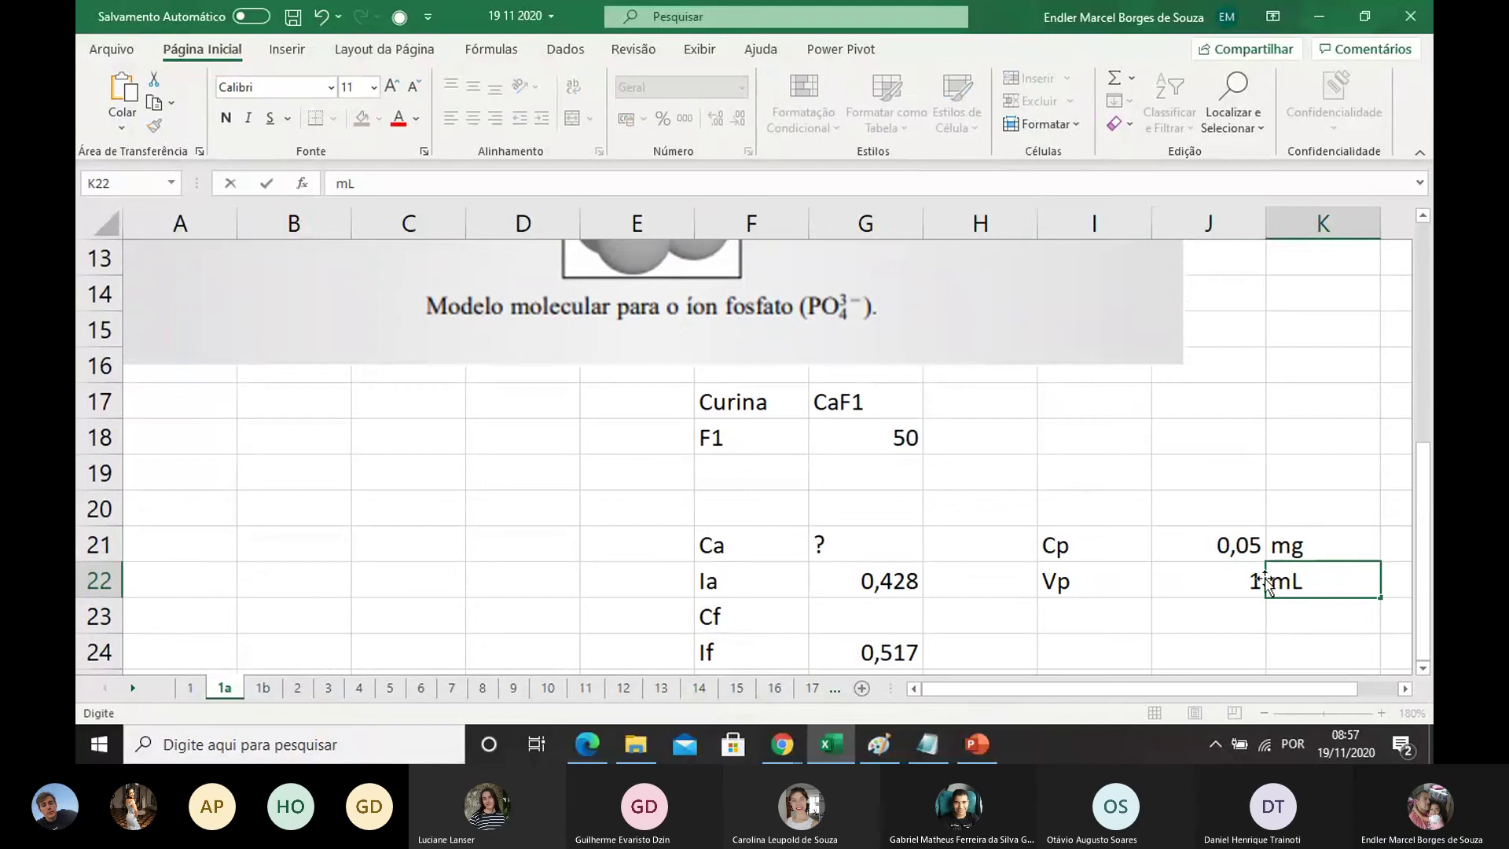
click(1173, 609)
Step: Label I23 as Vf and enter the final volume, 26, in J23
scroll(986, 399, down, 1)
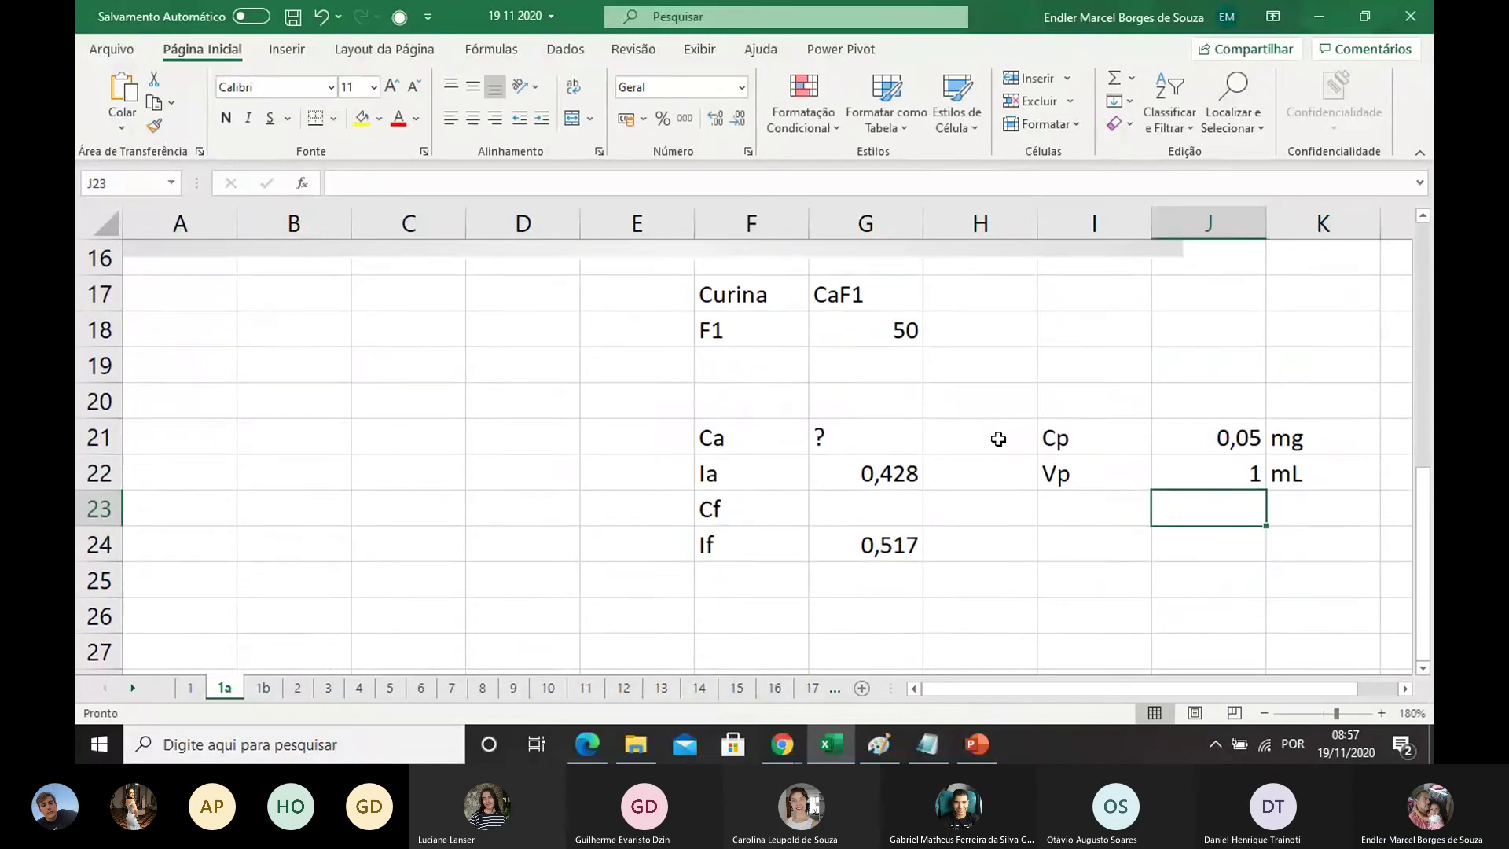
click(1078, 507)
text(Vf)
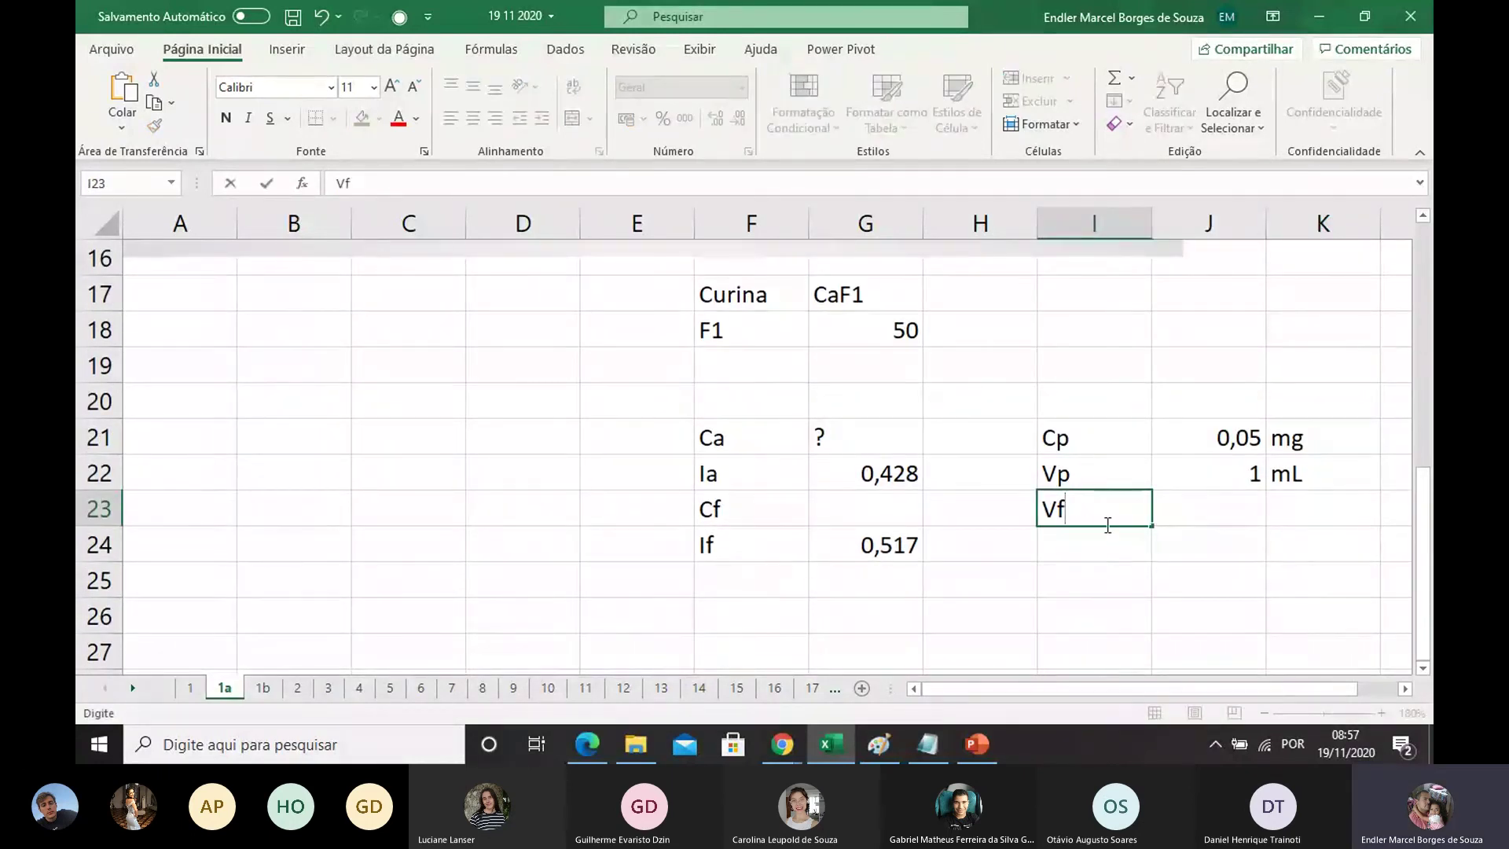
click(1109, 550)
click(1202, 511)
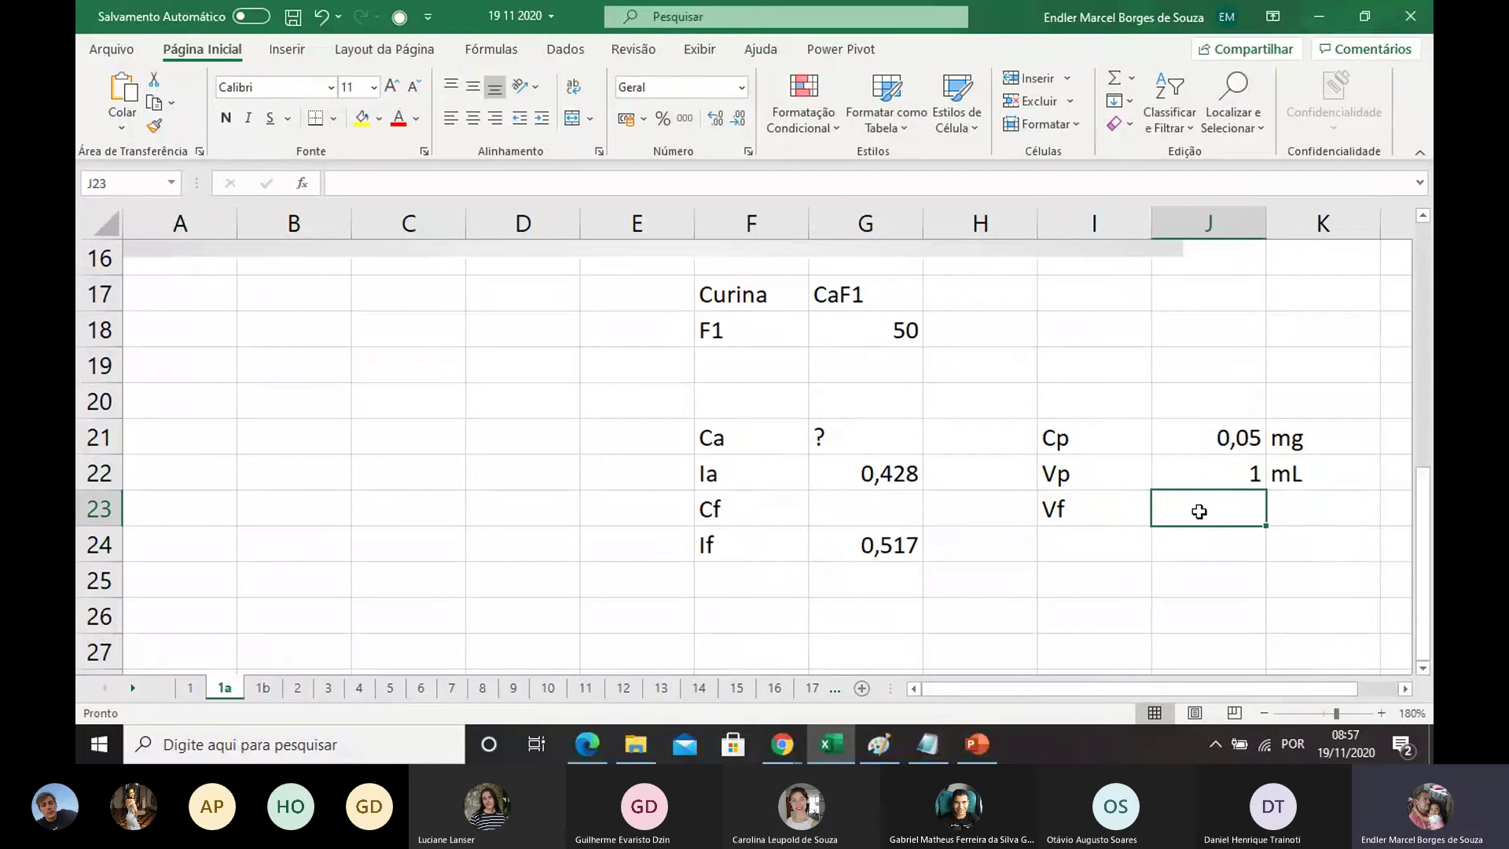
text(26)
click(1192, 570)
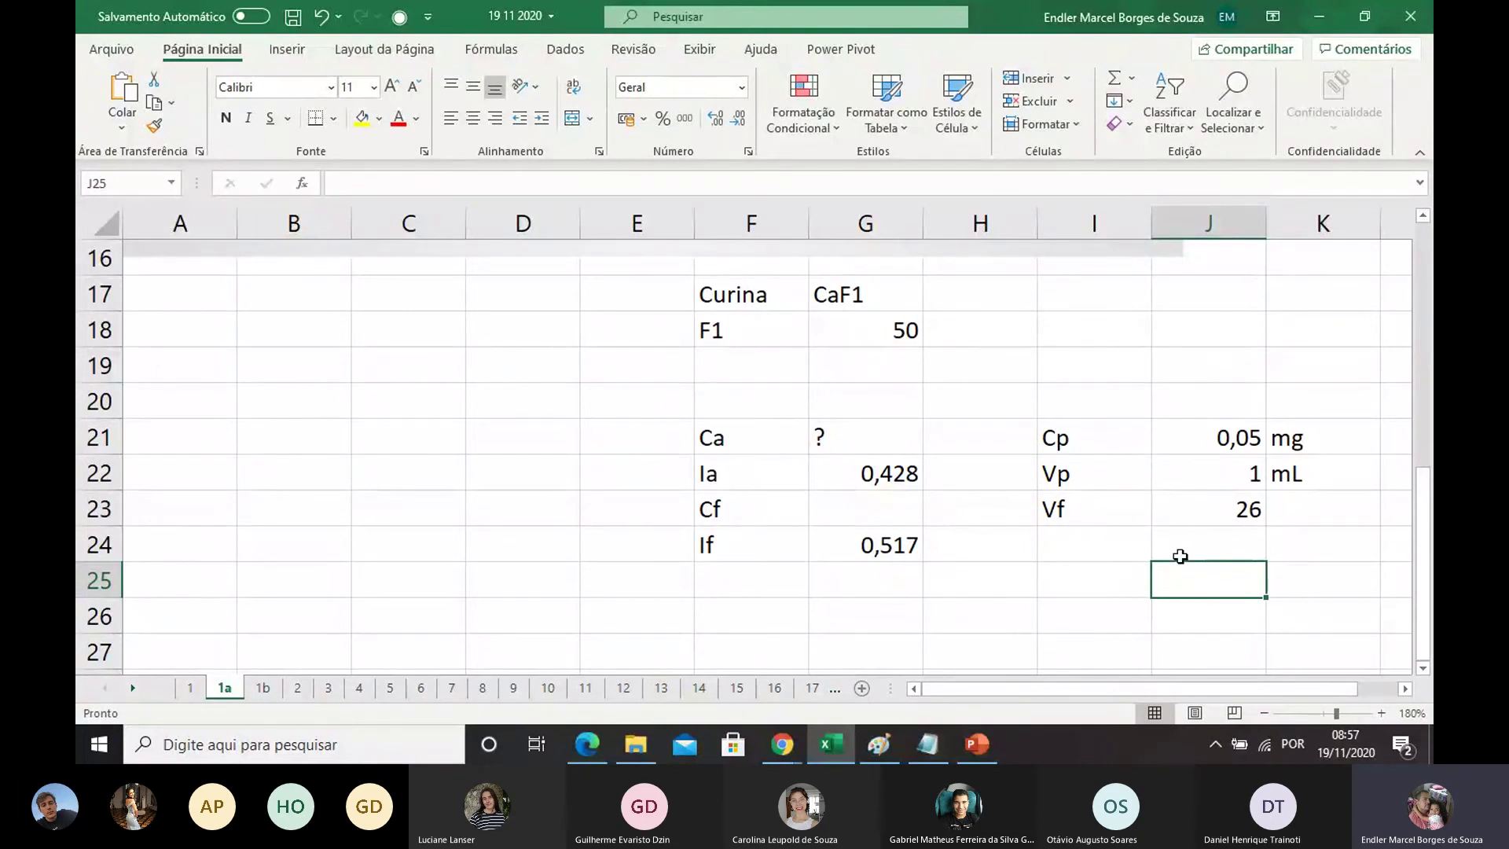
Step: Calculate Cf in G23 with the formula =J21*J22/J23
double_click(886, 499)
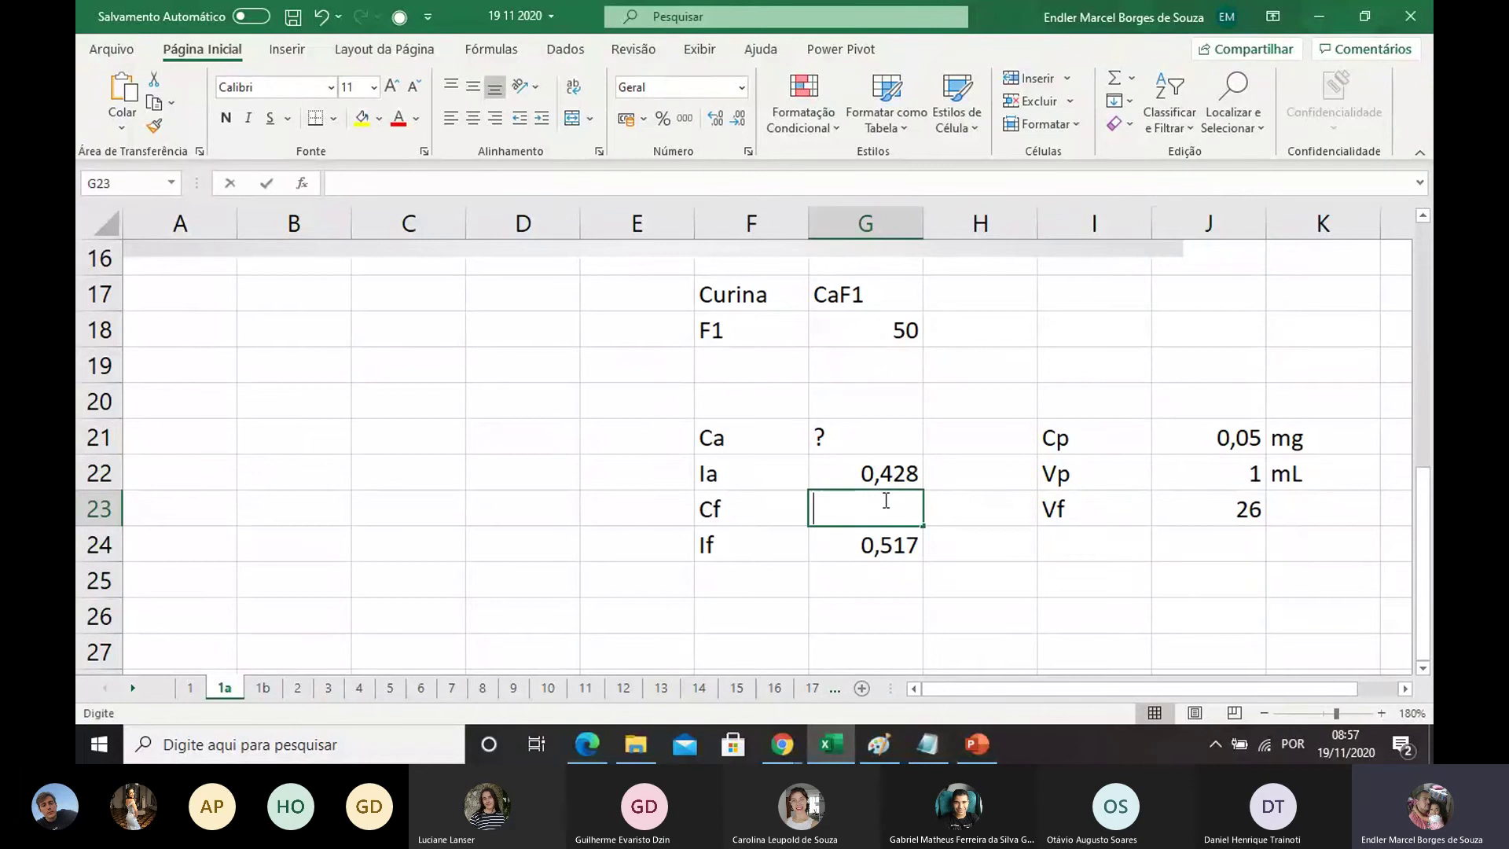
text(=)
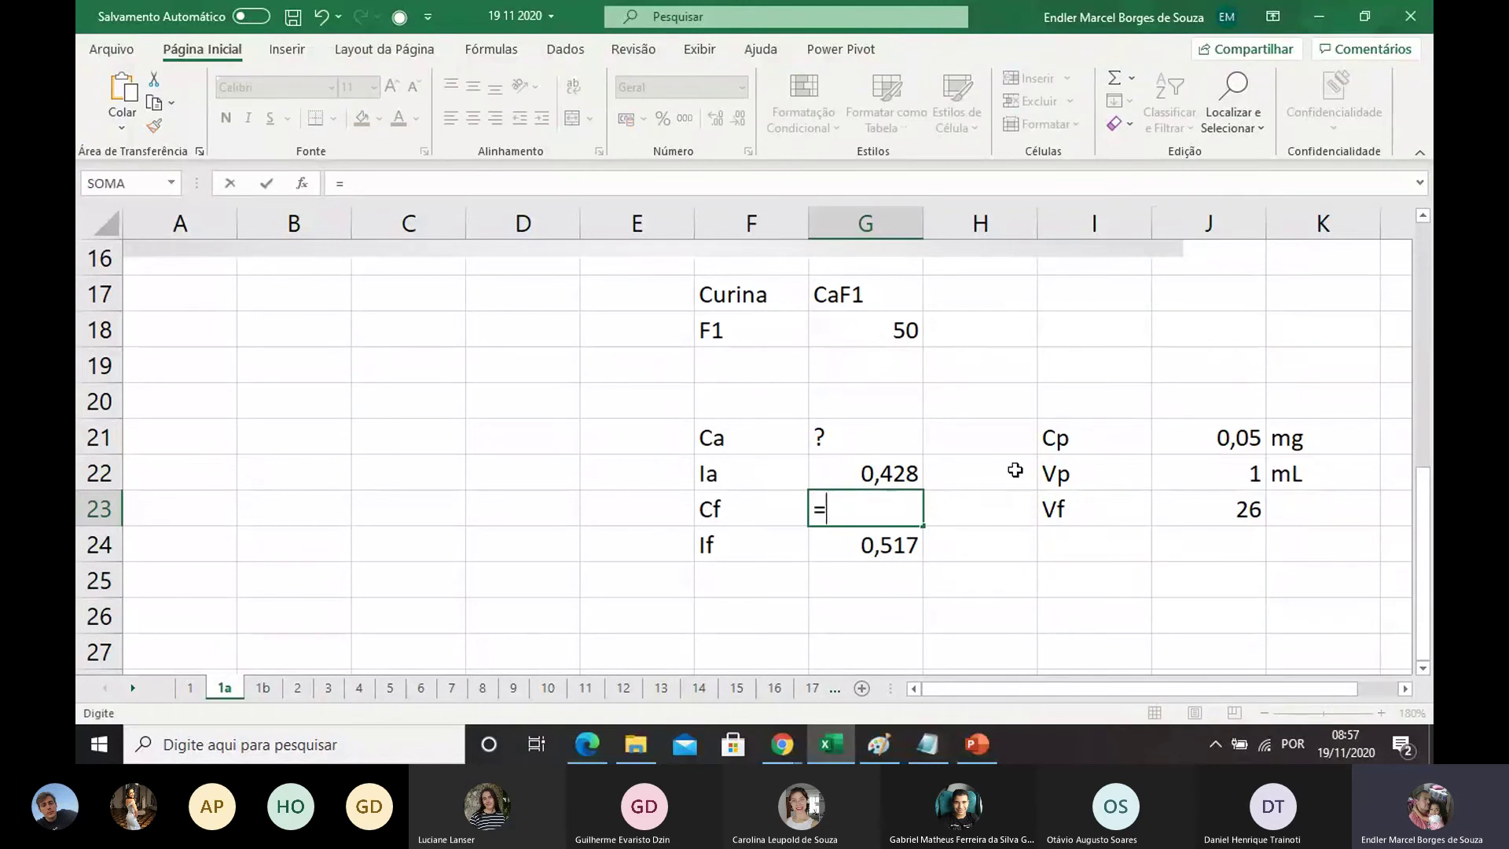
click(1210, 437)
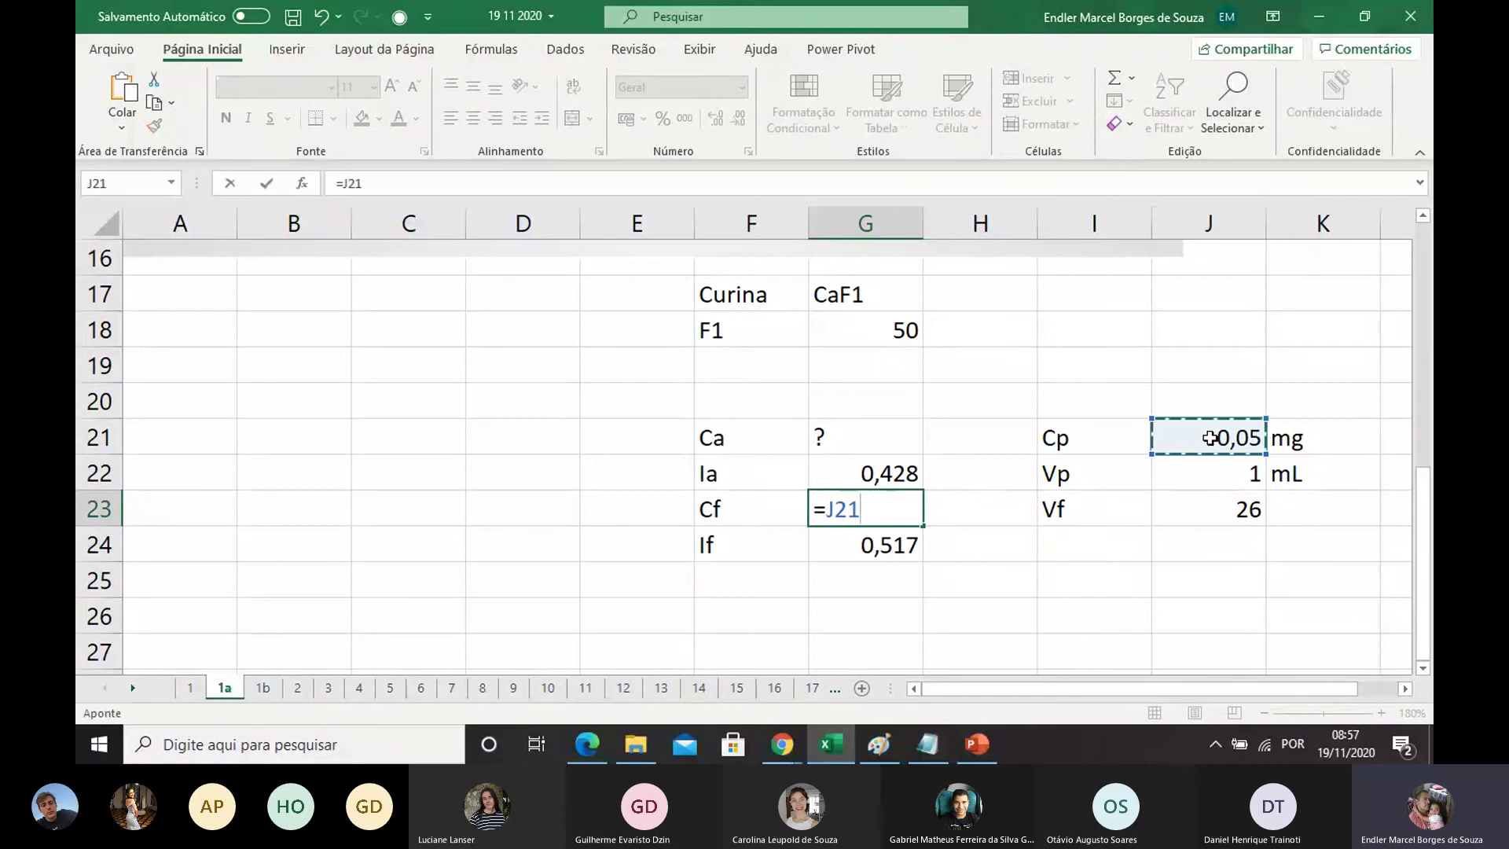
text(*)
click(1215, 467)
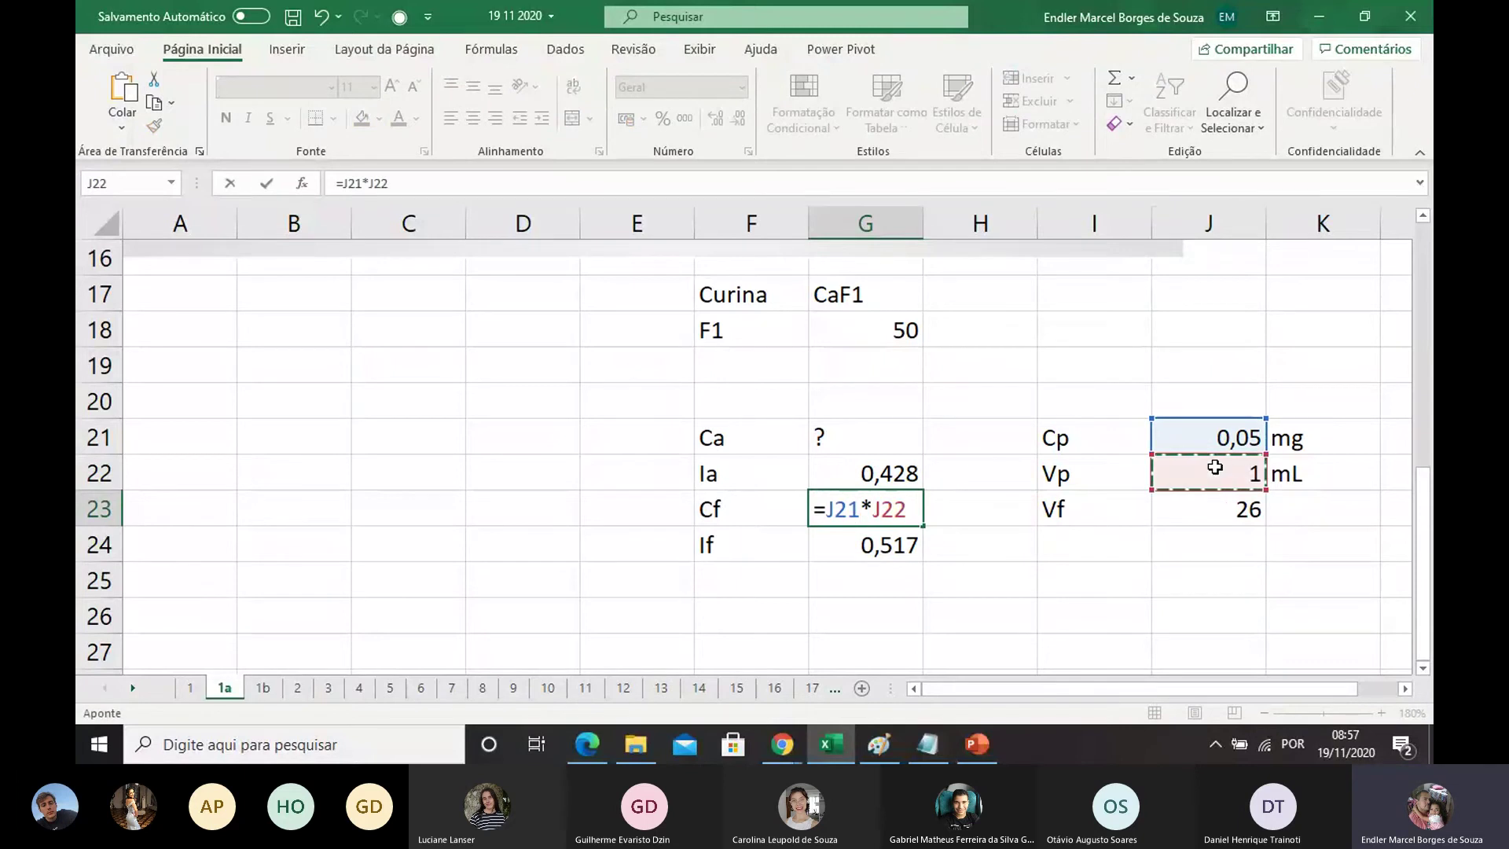
text(/)
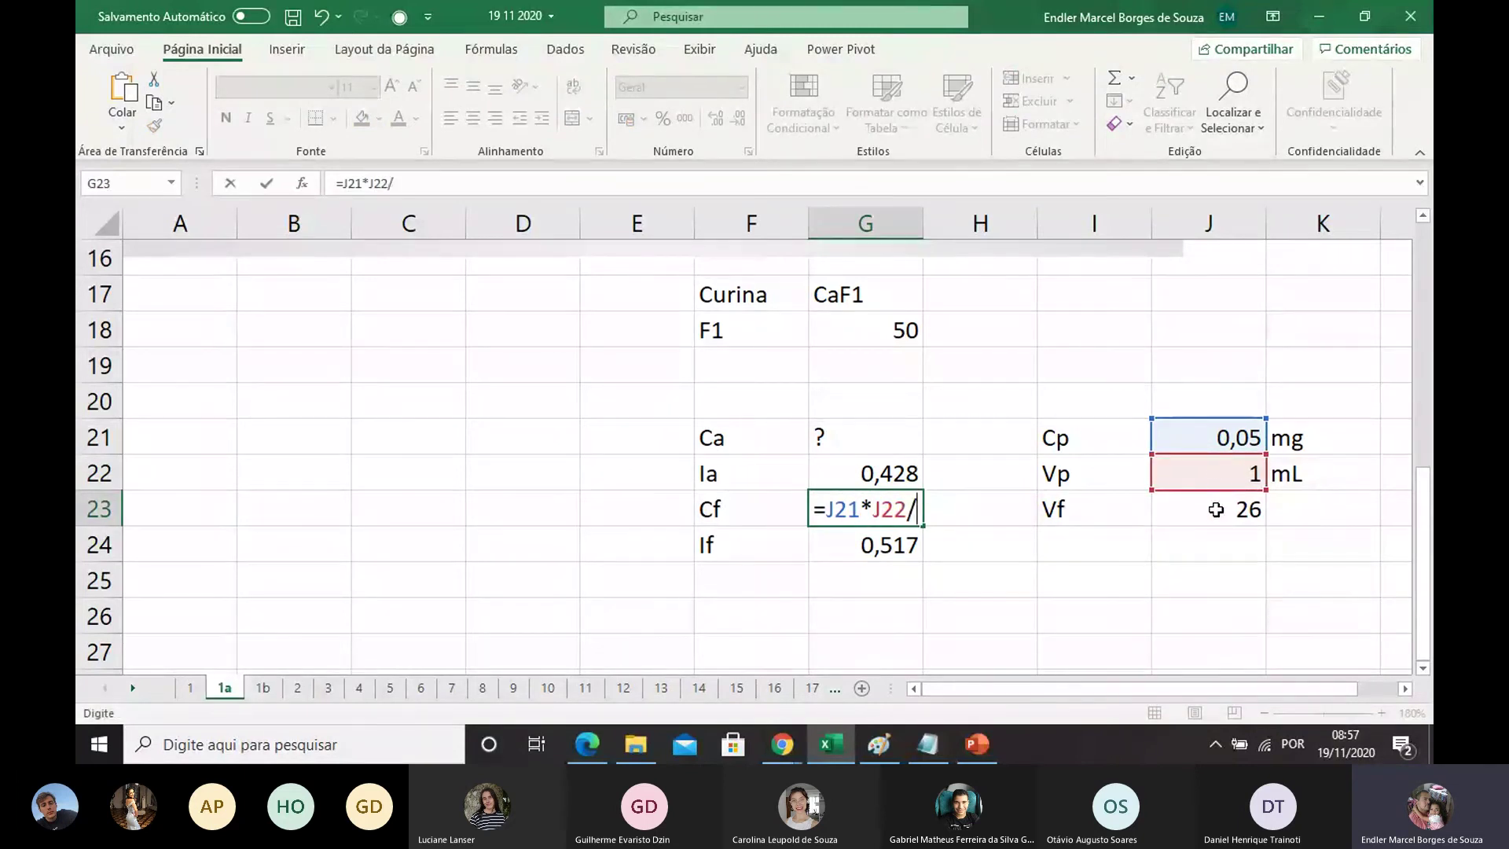
click(1215, 509)
key(Return)
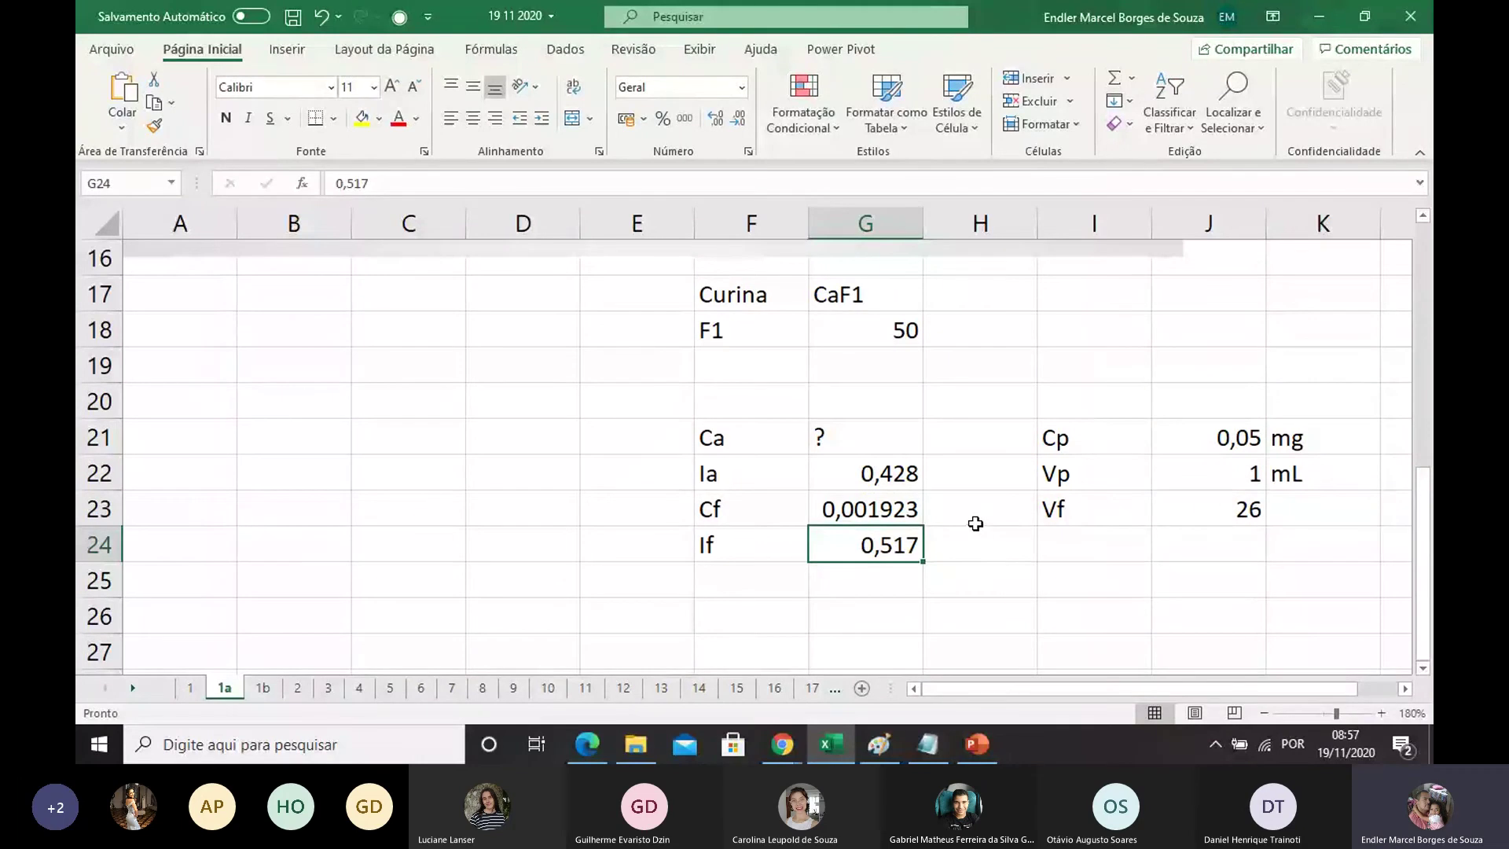
Step: Enter the unit mg/mL in H23 beside the Cf value
double_click(946, 513)
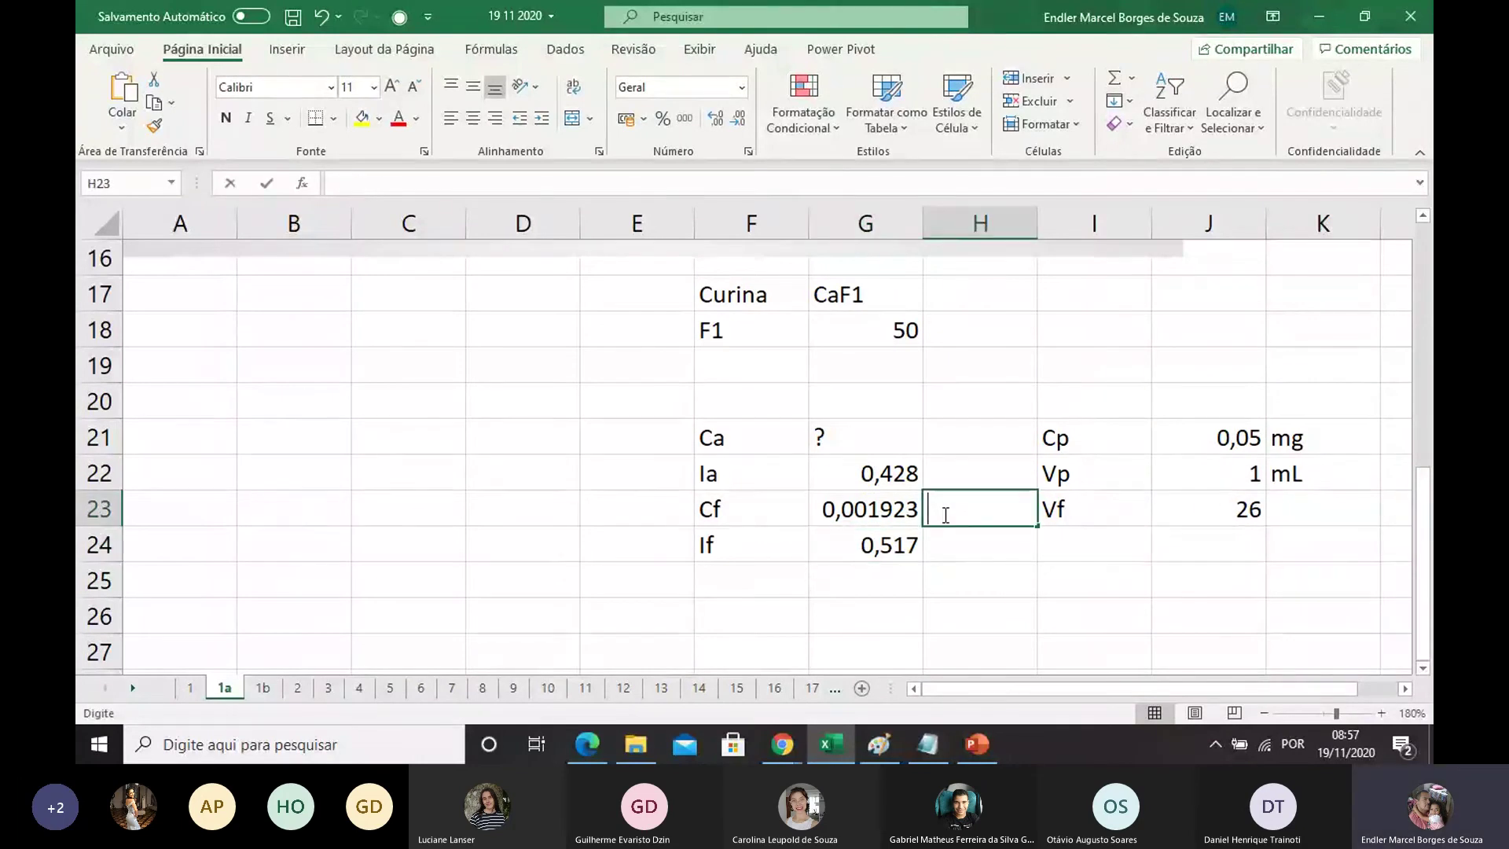
text(mg)
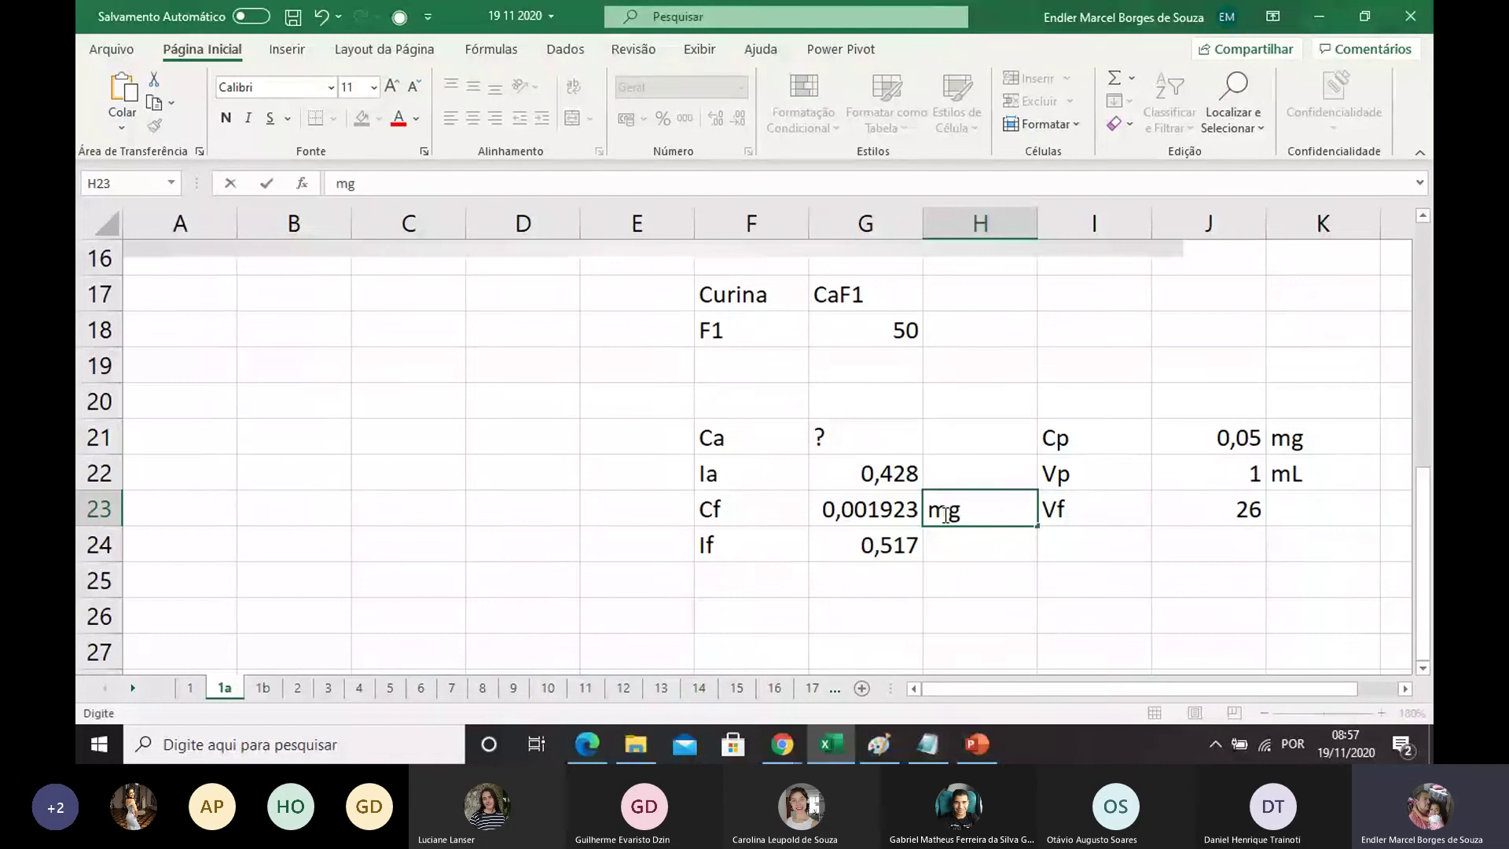
text(/mL)
click(990, 612)
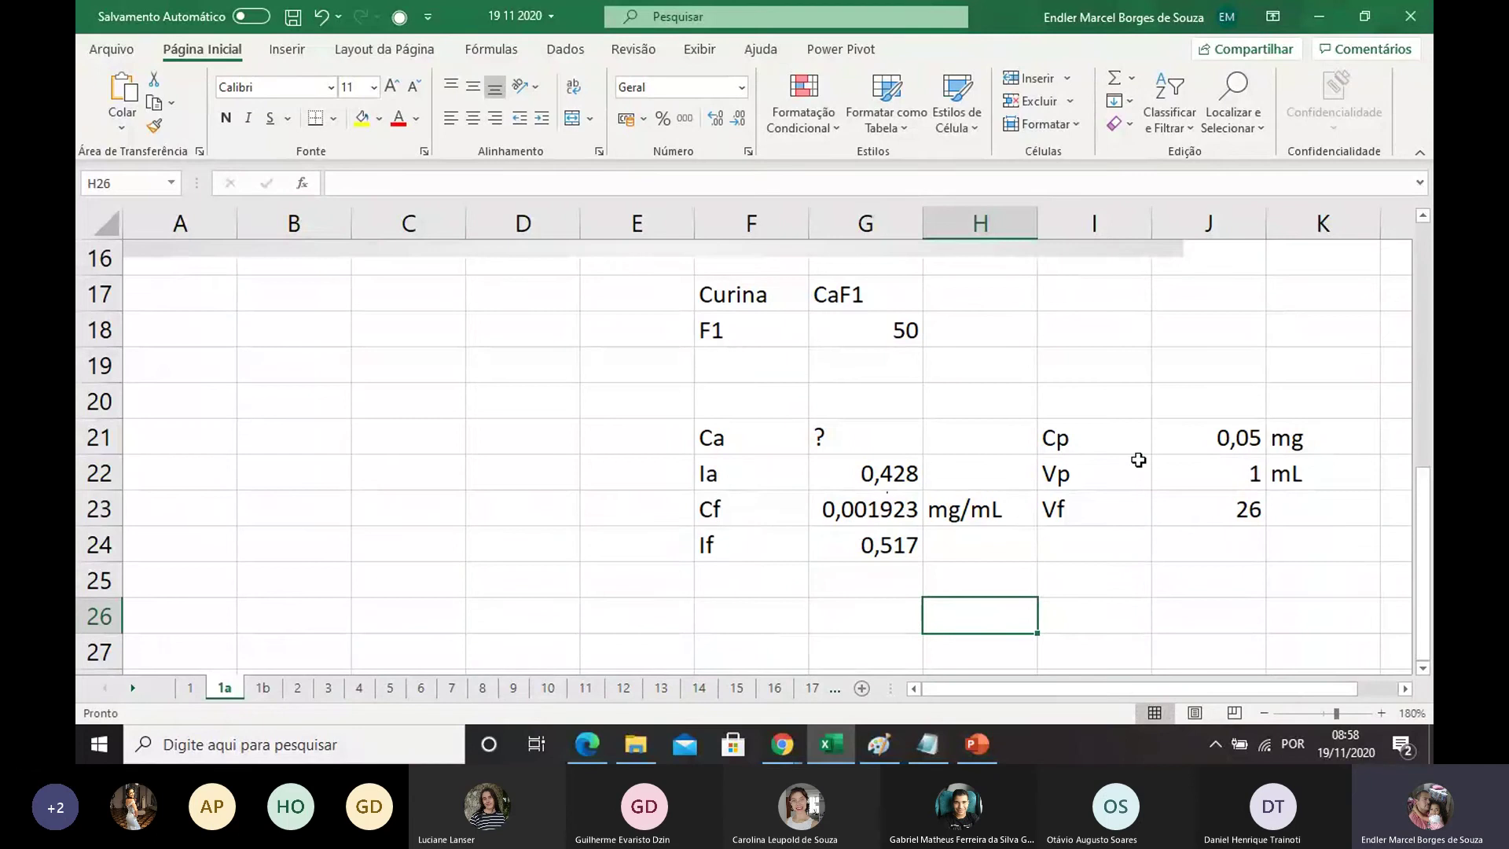
Step: Review the standard's Cp and Vp entries in rows 21 and 22, comparing the phosphate content with the added volume
click(1238, 448)
click(1088, 446)
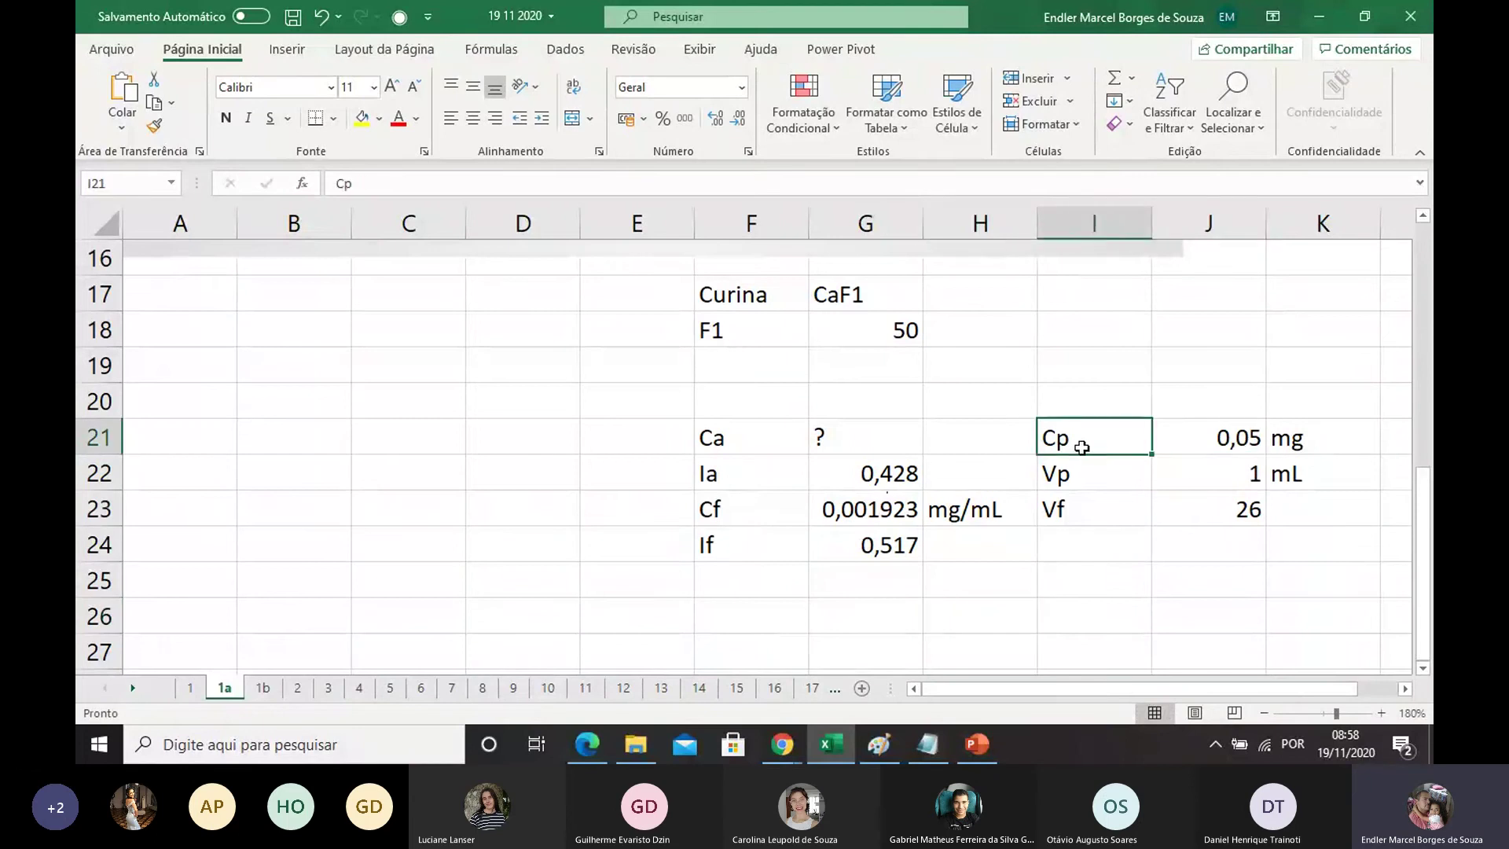
click(1222, 427)
click(1116, 442)
click(1231, 440)
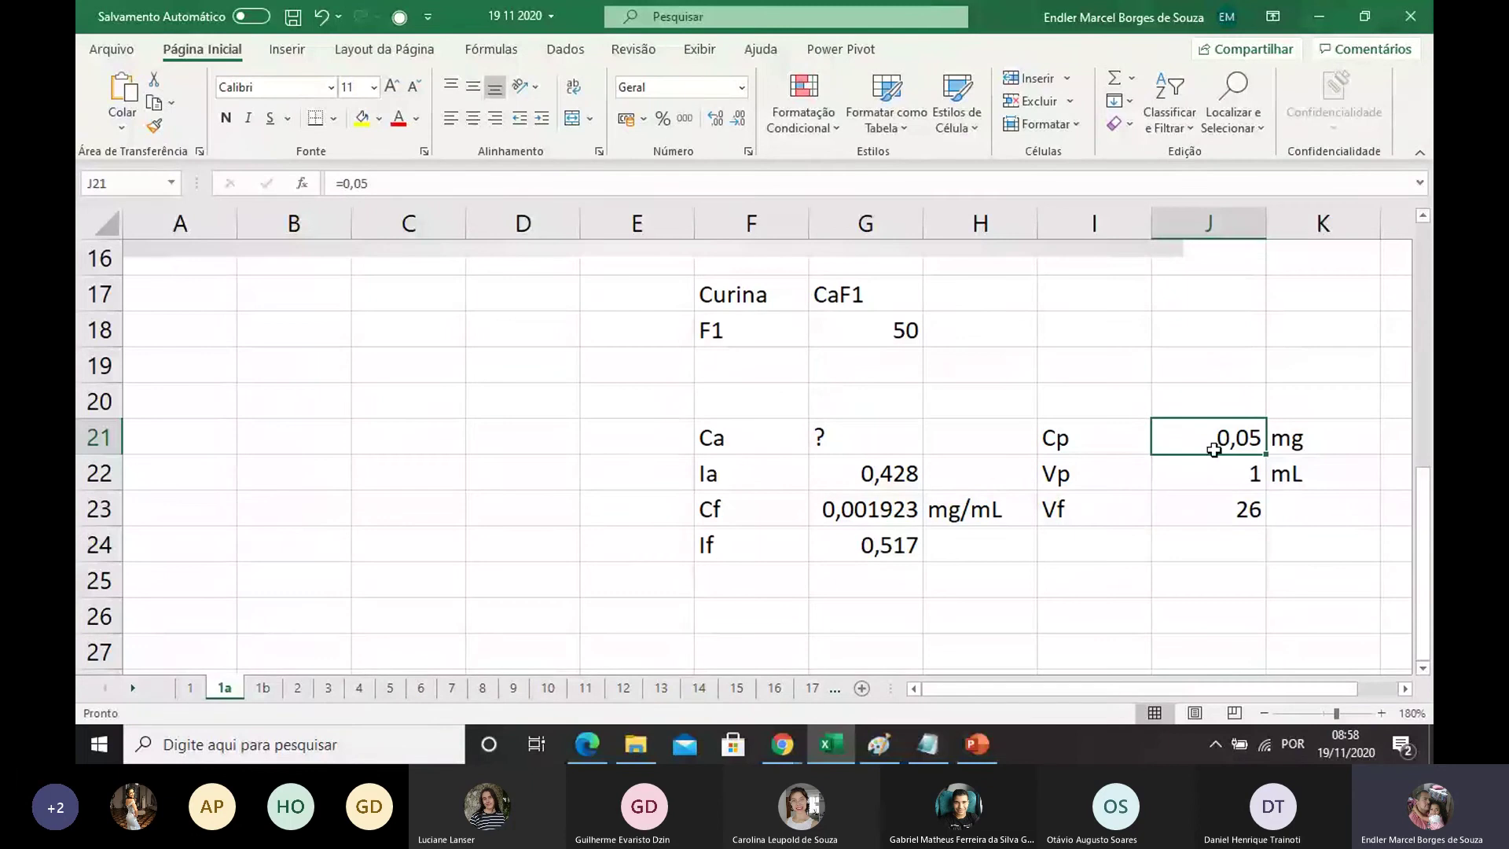
click(1206, 477)
click(1210, 438)
click(1206, 475)
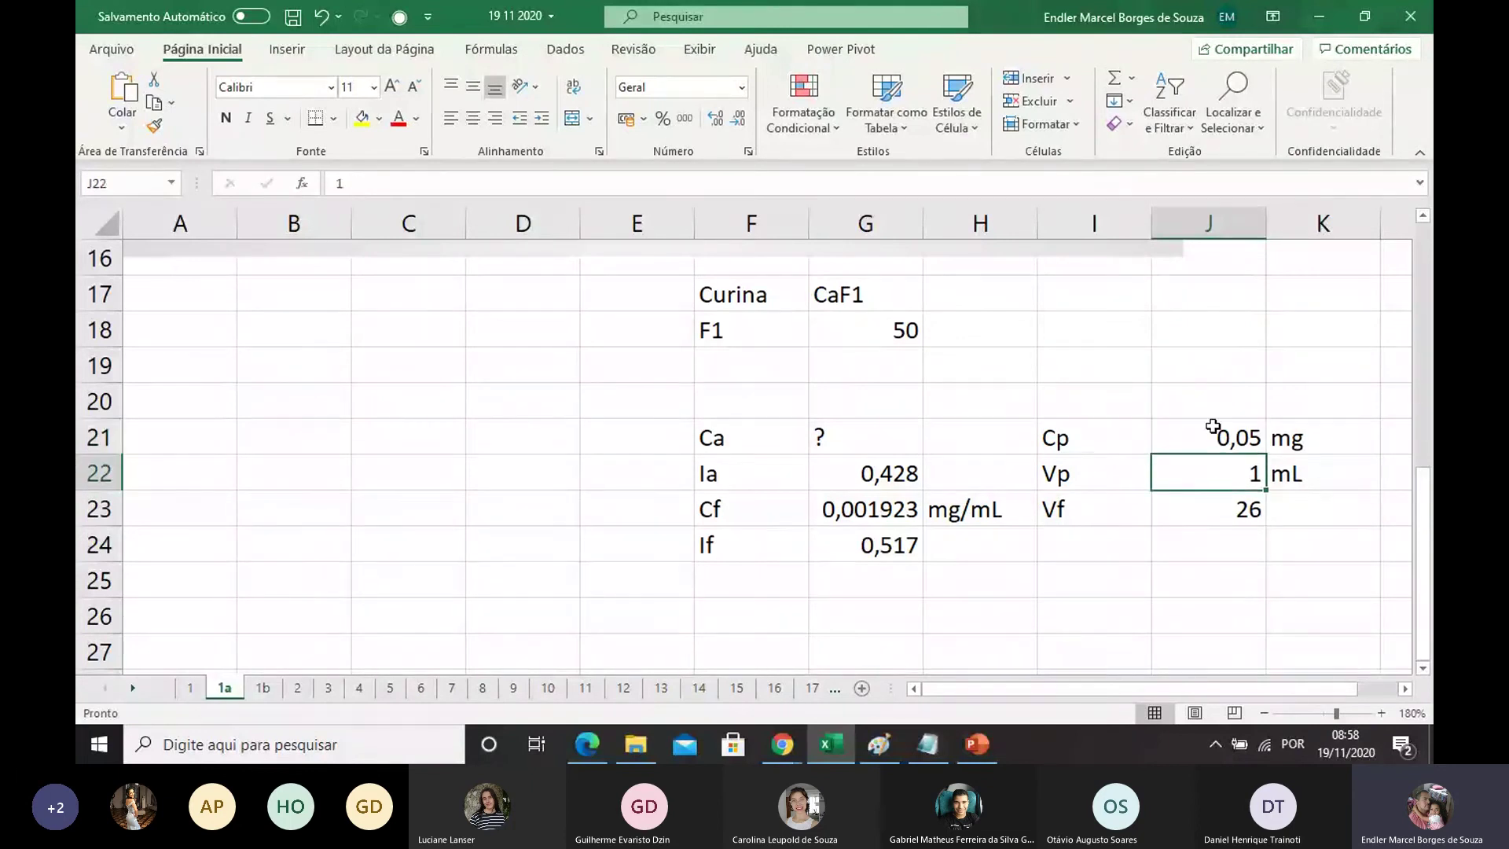
click(1212, 430)
click(1237, 471)
click(1202, 432)
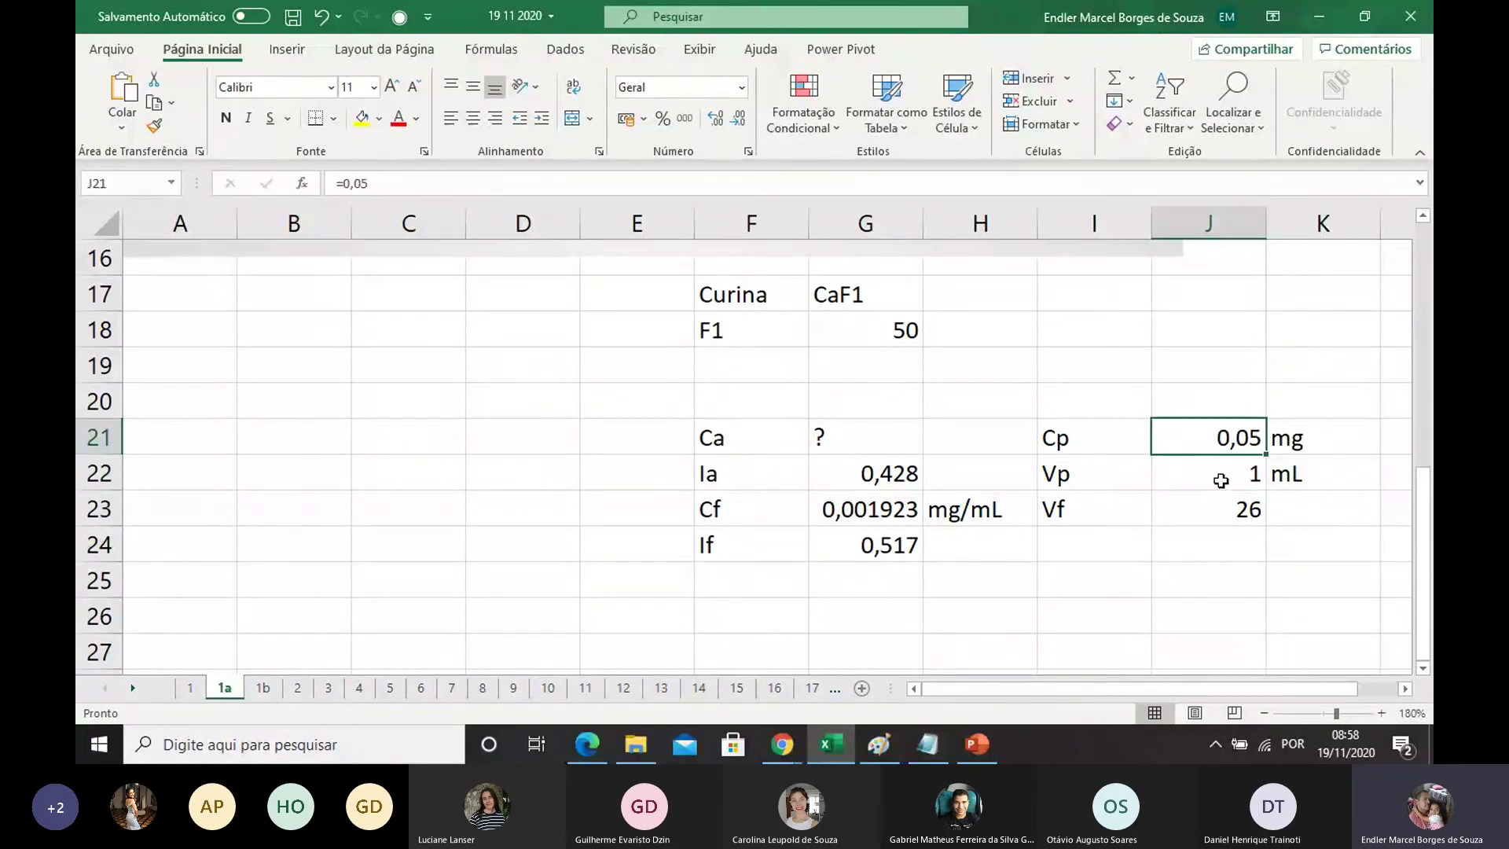
click(1217, 478)
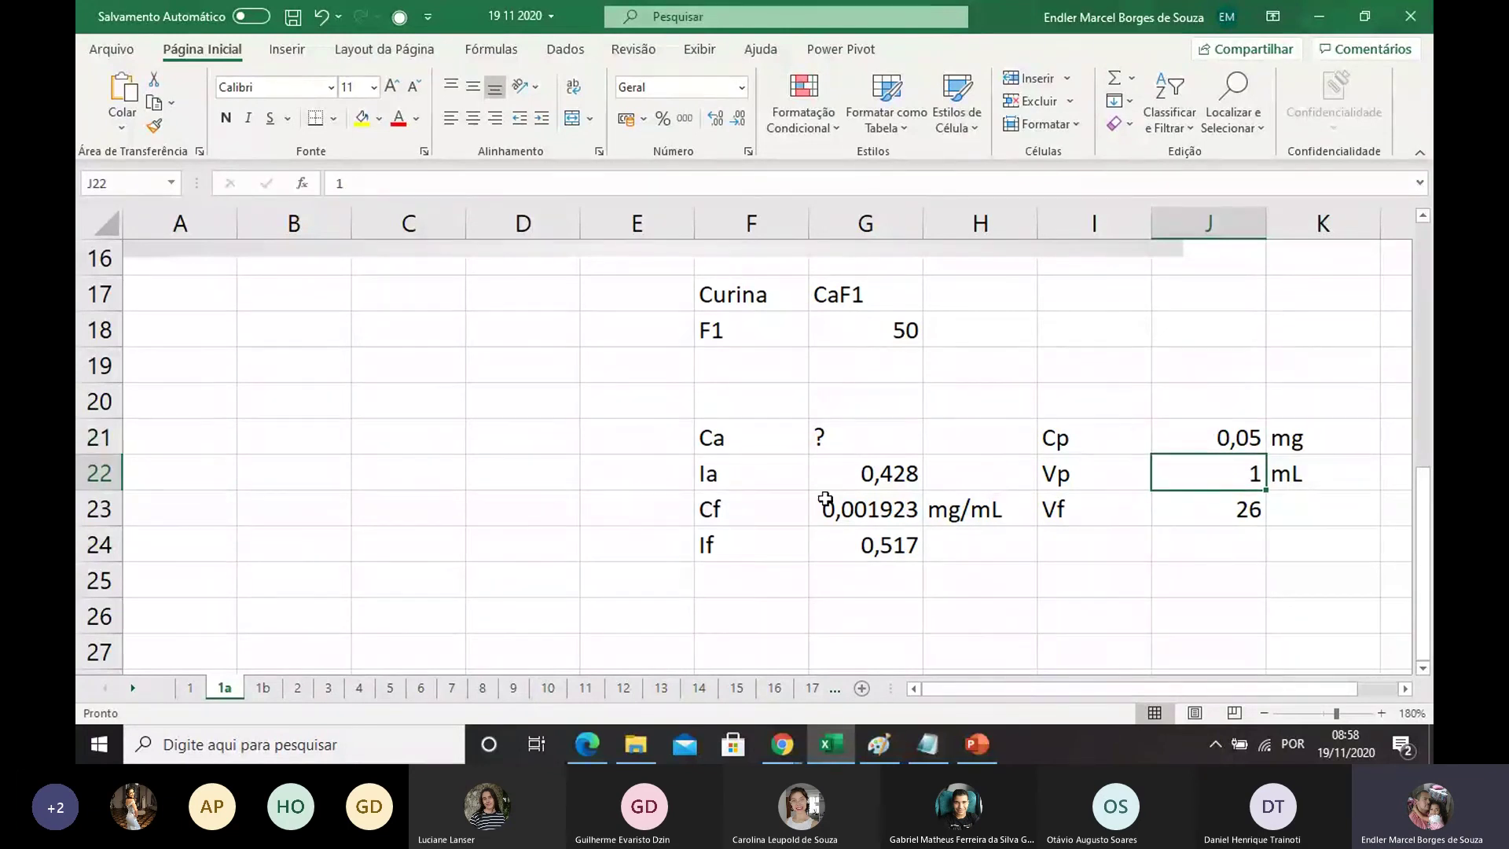
Step: Examine the Cf formula in G23 and its unit, along with the If absorbance in row 24
double_click(862, 503)
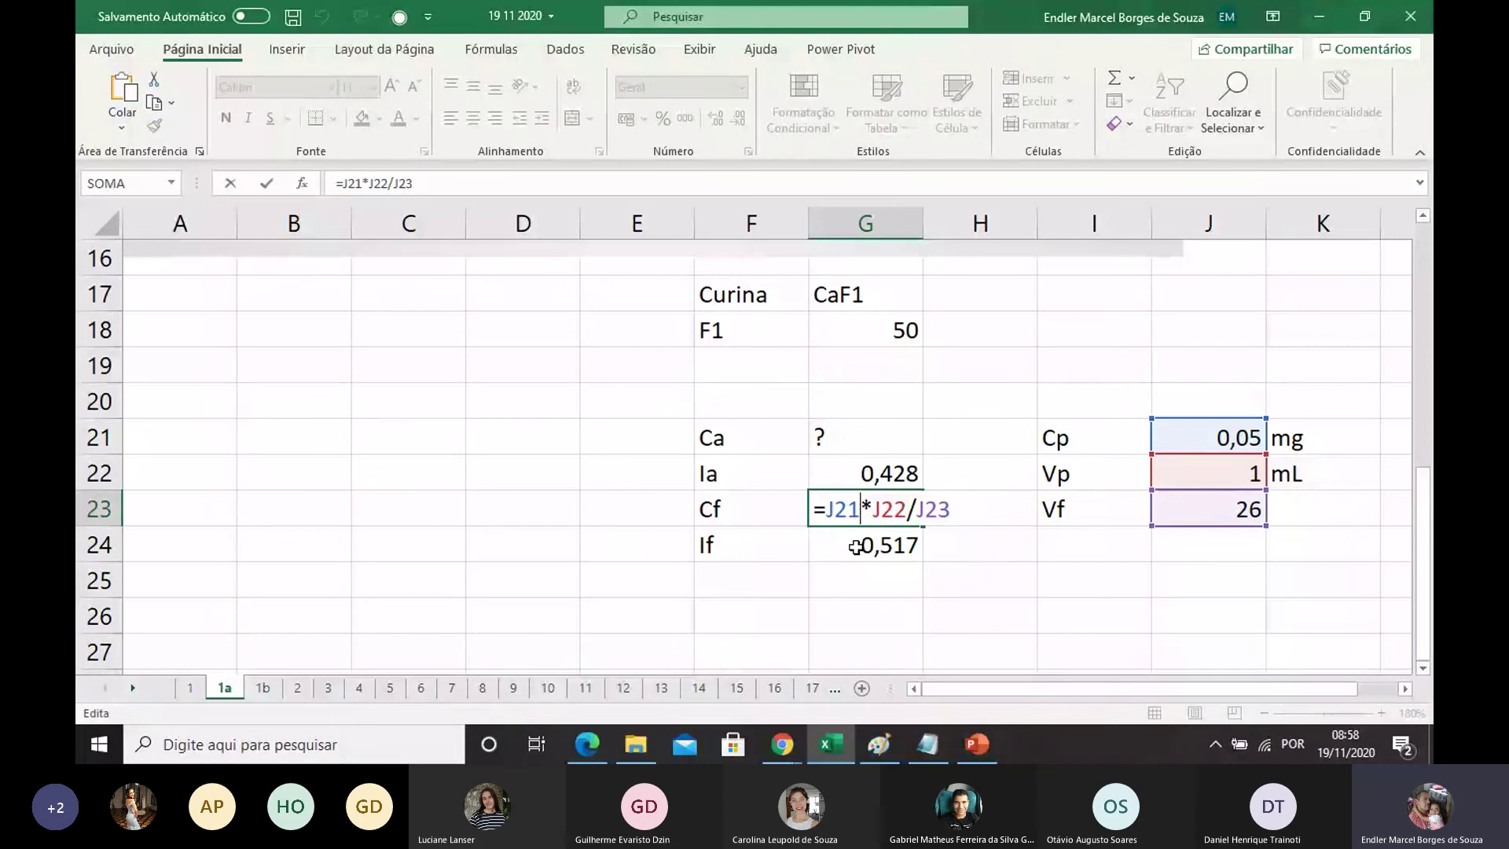
key(Return)
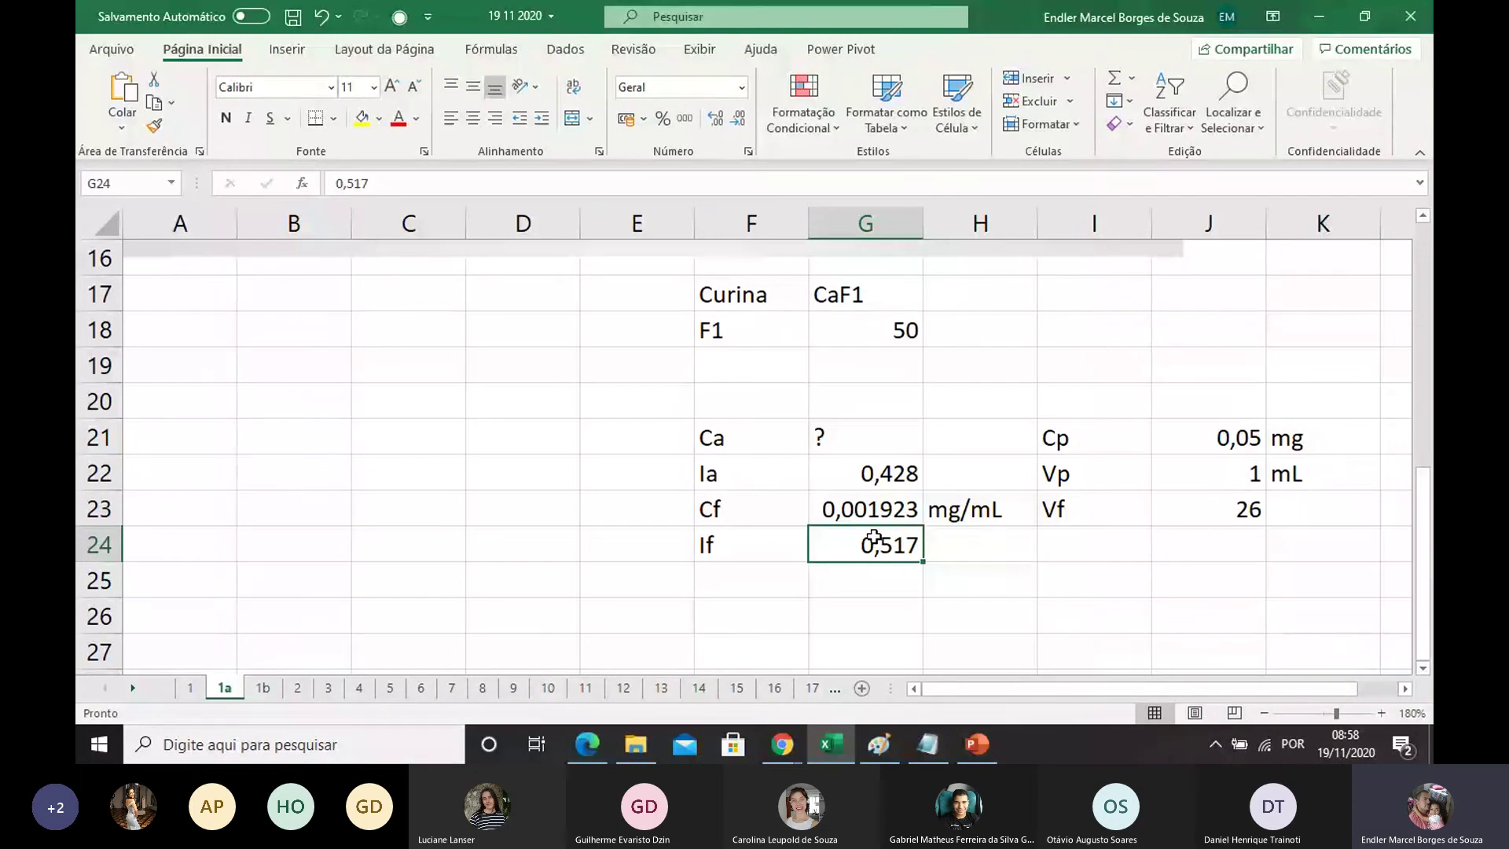
click(953, 507)
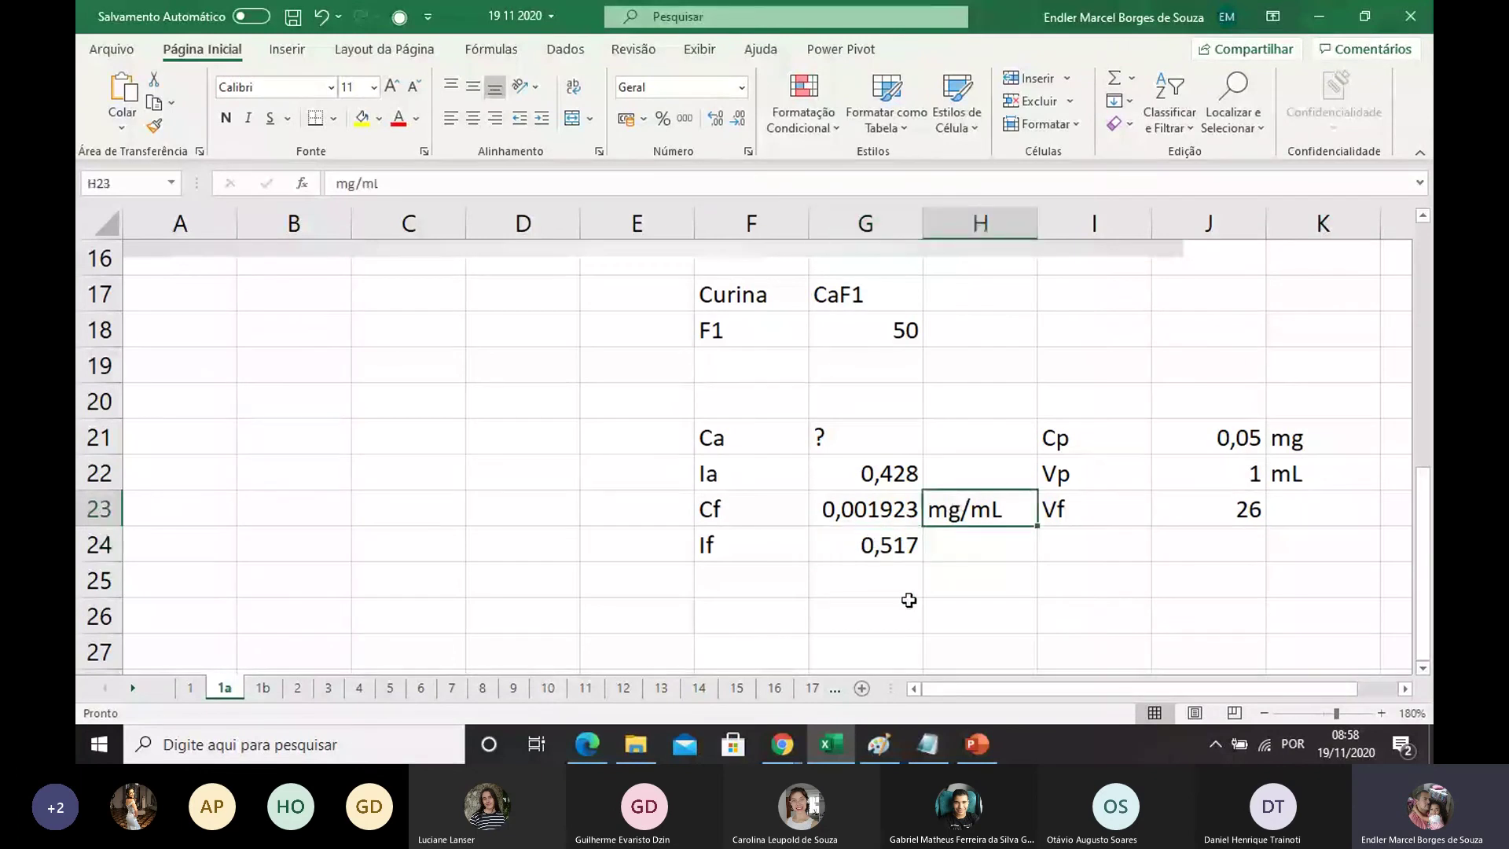
click(753, 544)
click(752, 512)
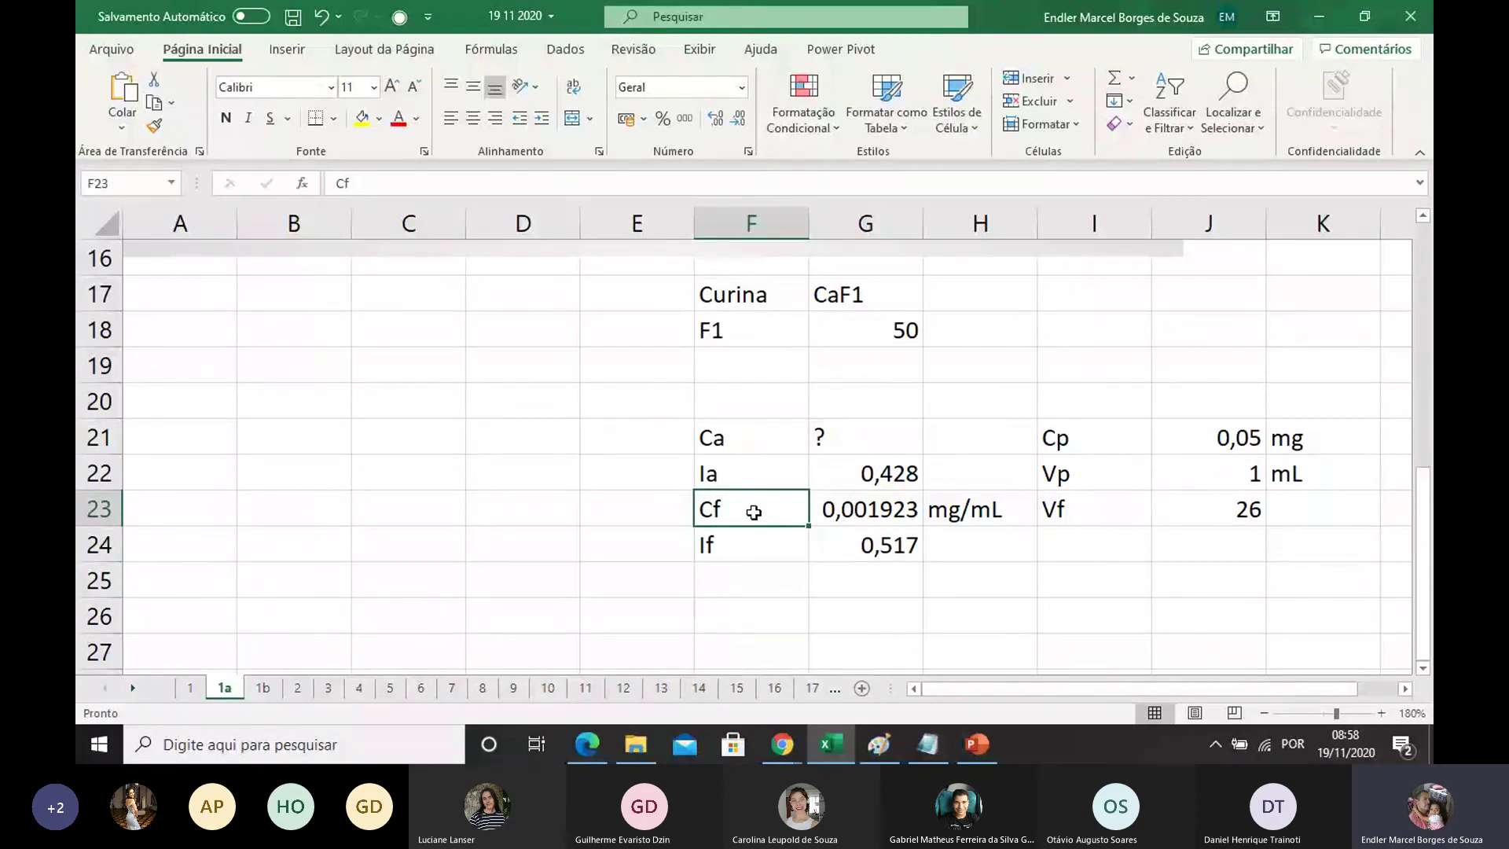
click(878, 499)
click(742, 547)
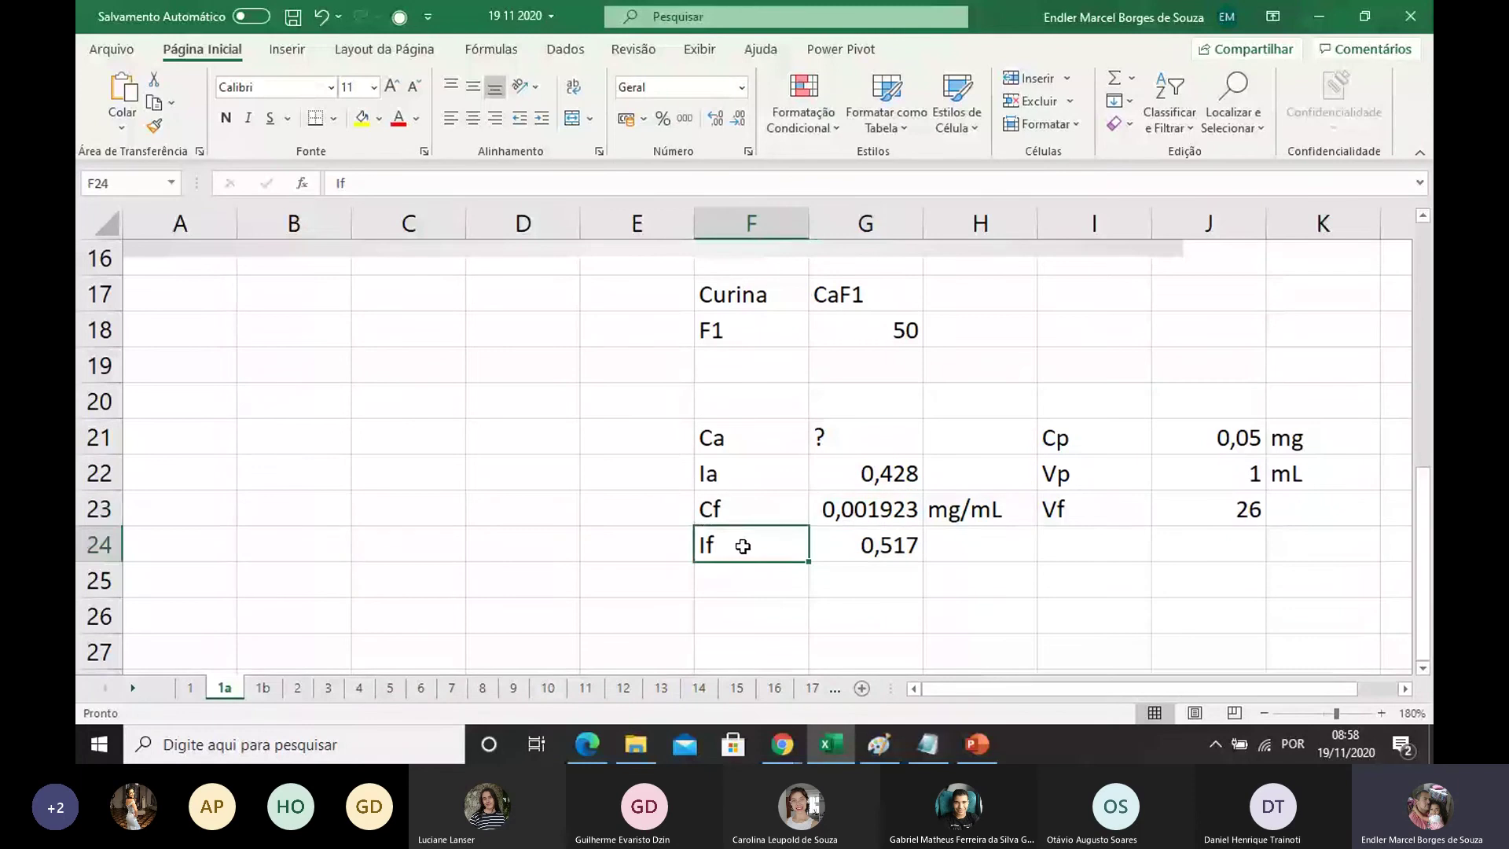
click(877, 550)
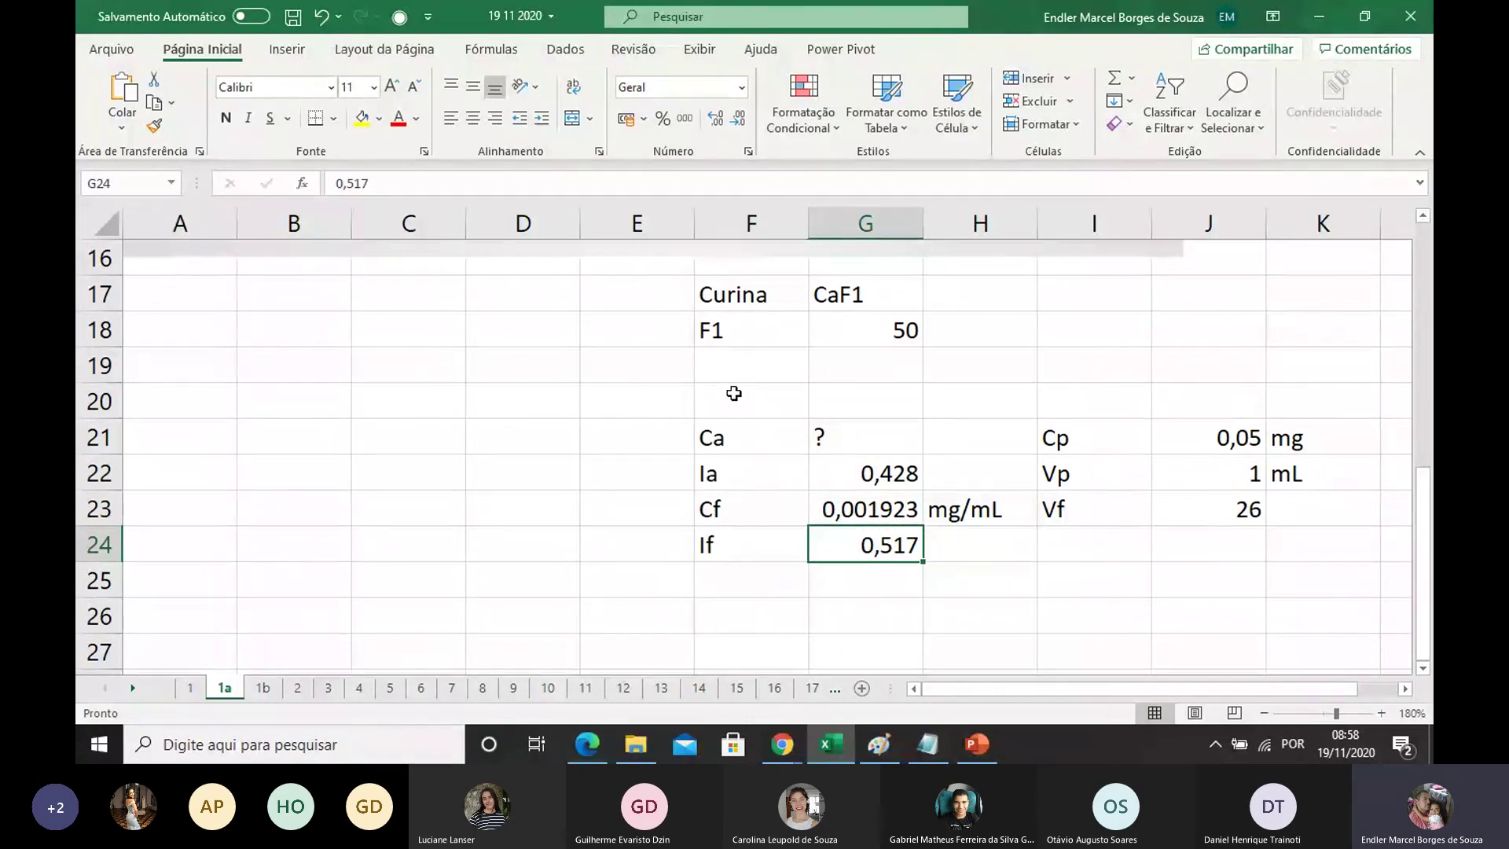
Step: Enter the label F2 in F25, directly below If
click(735, 510)
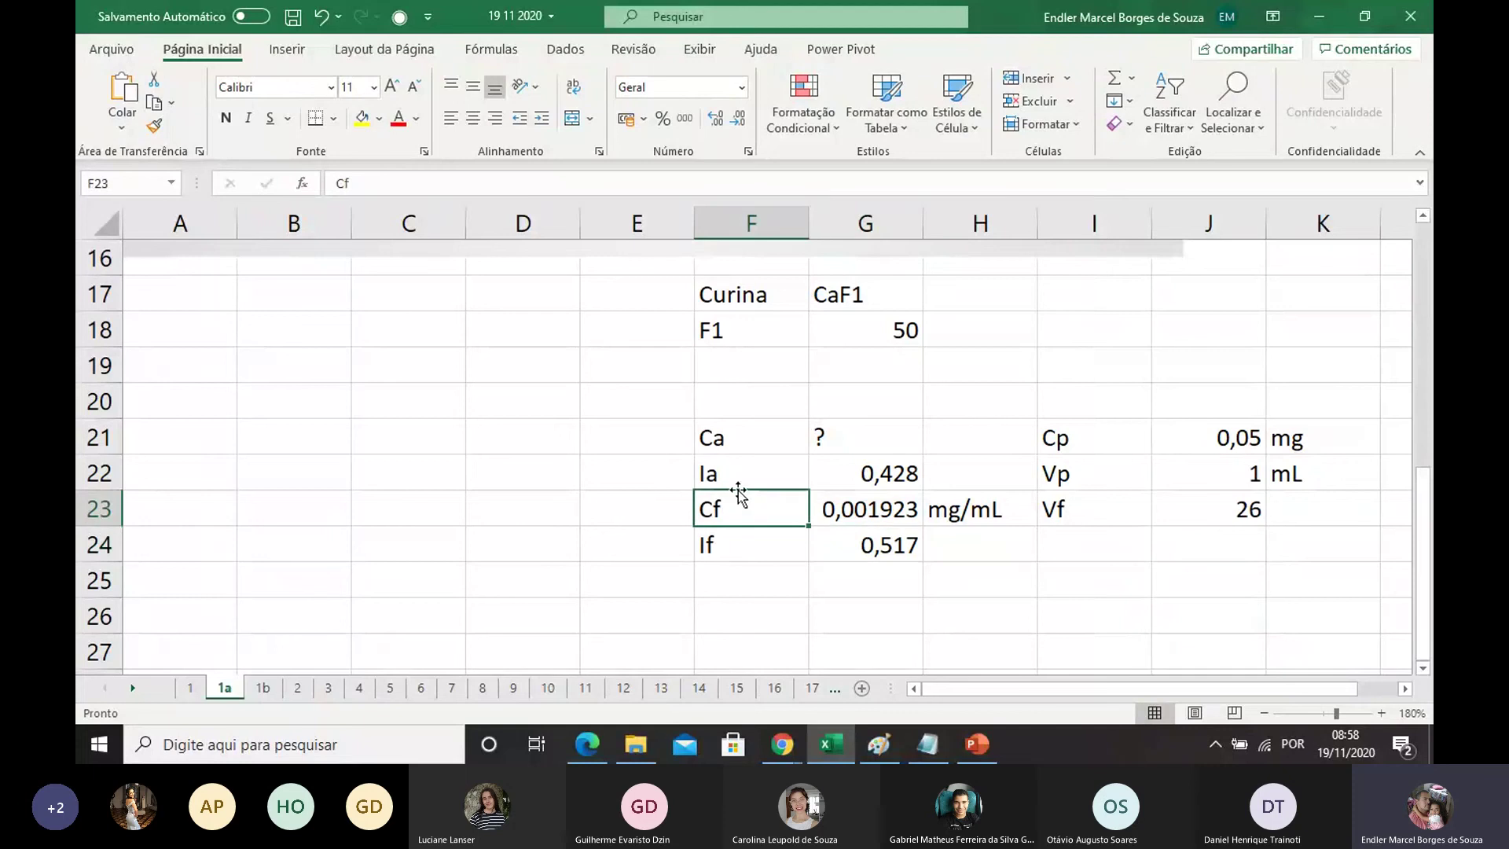
click(741, 472)
click(735, 549)
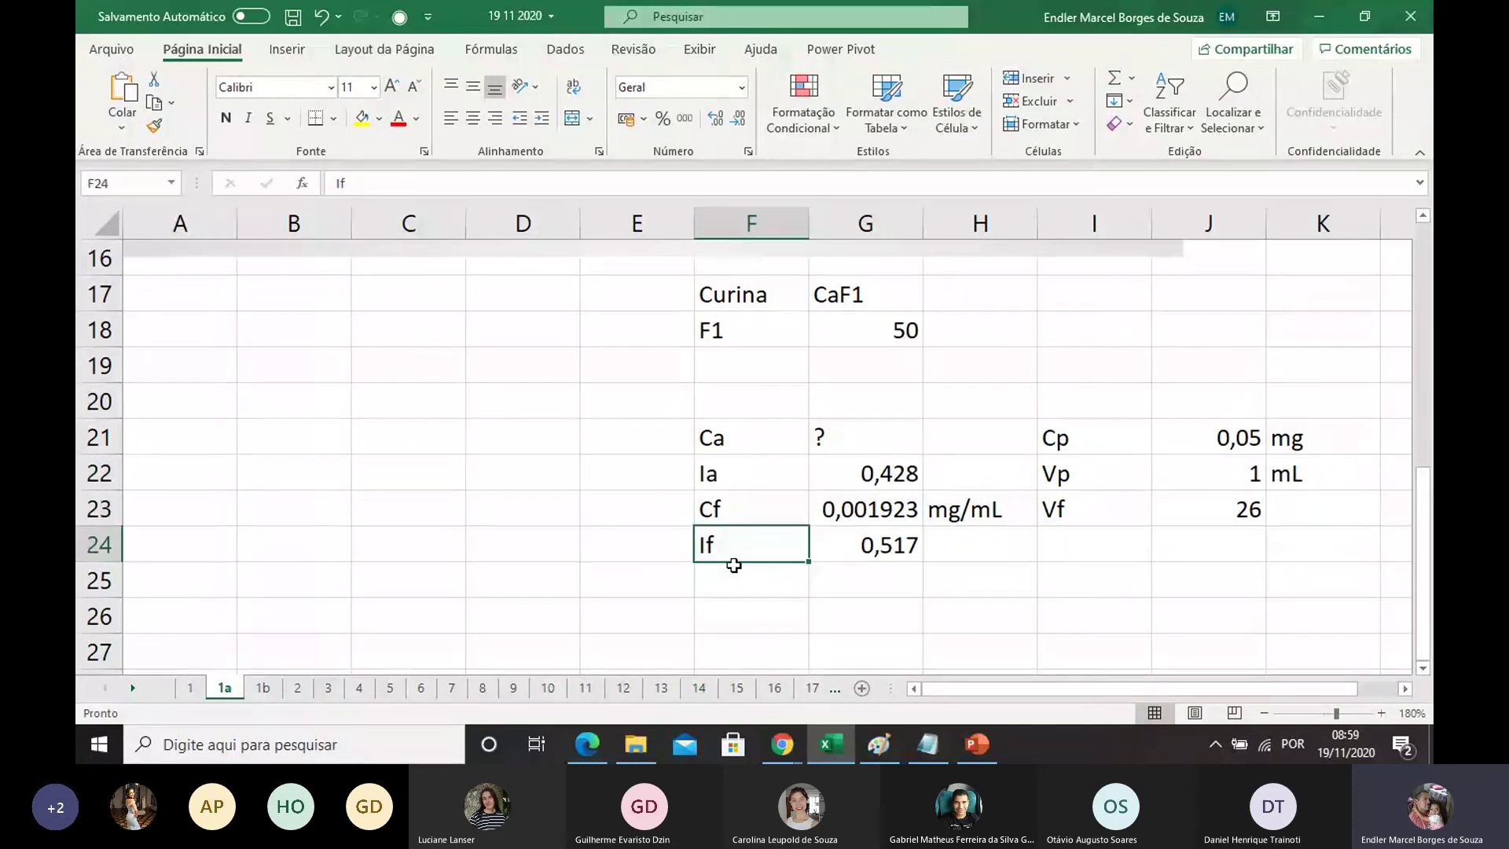
click(730, 579)
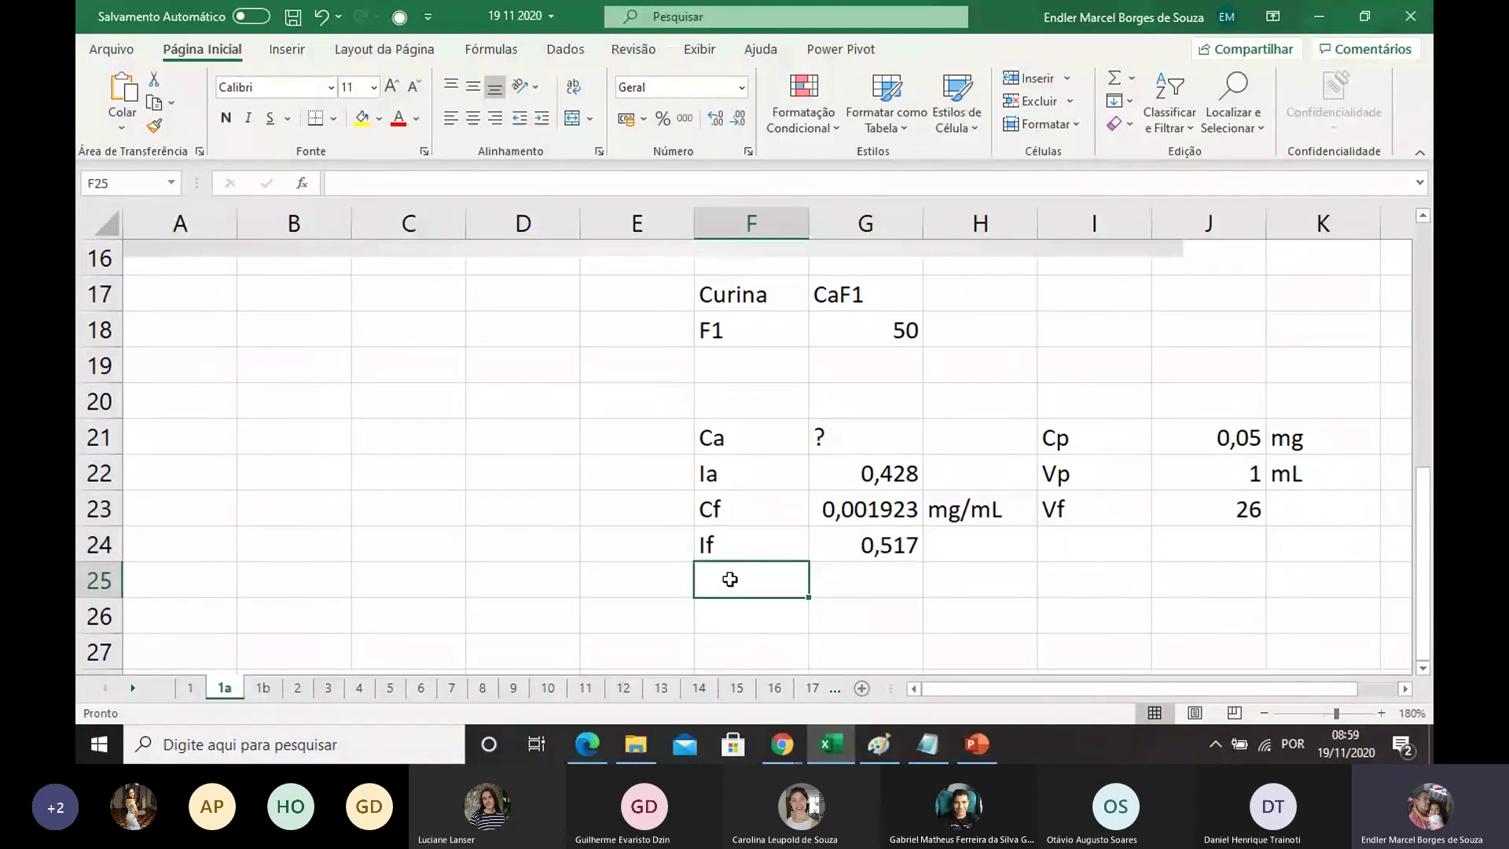
text(F2)
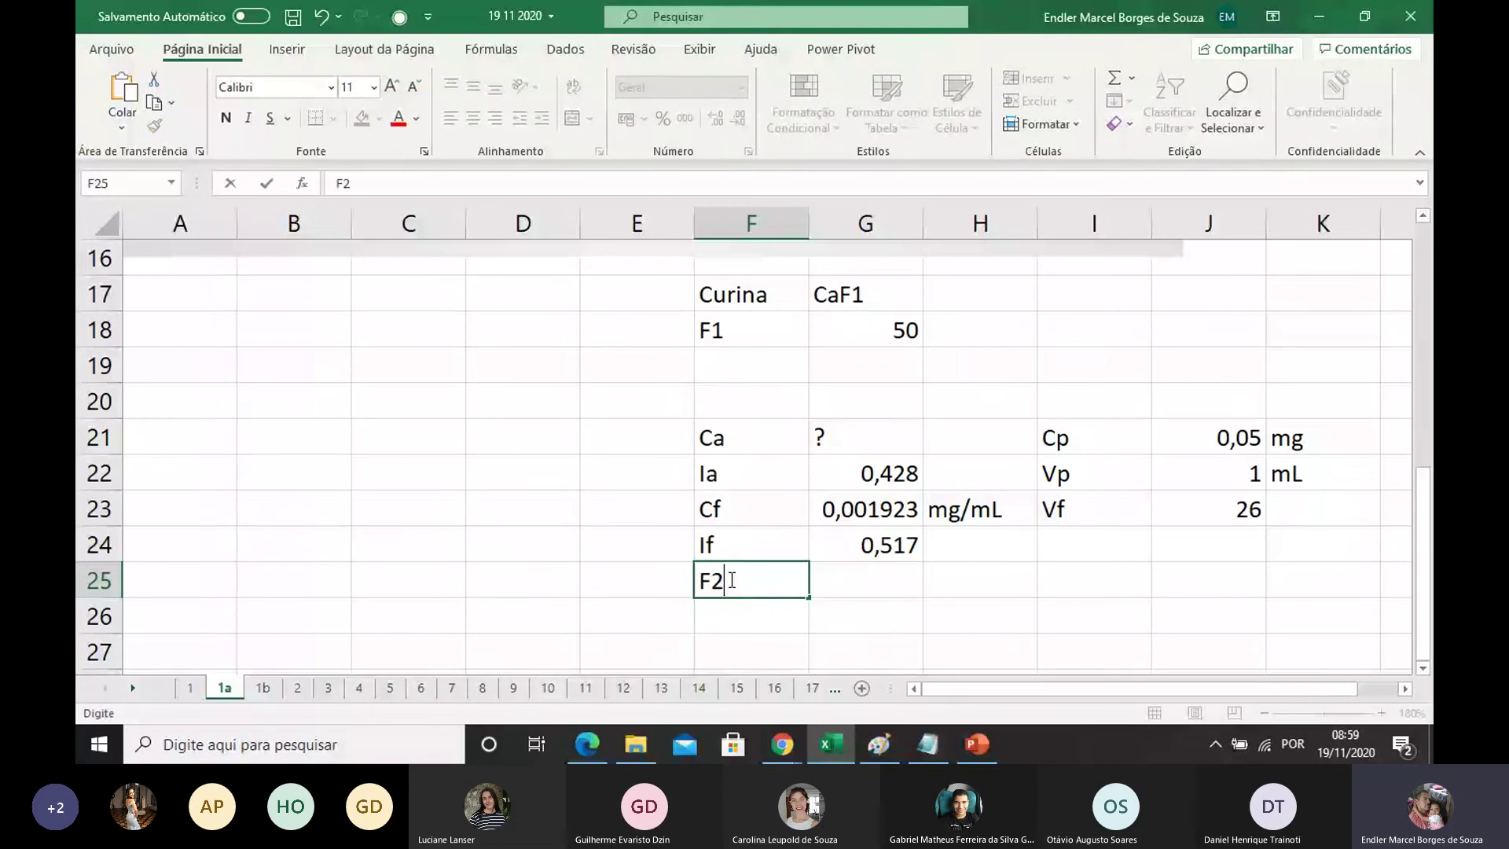
Step: Compute the dilution factor F2 in G25 with the formula =25/26
key(Return)
click(741, 582)
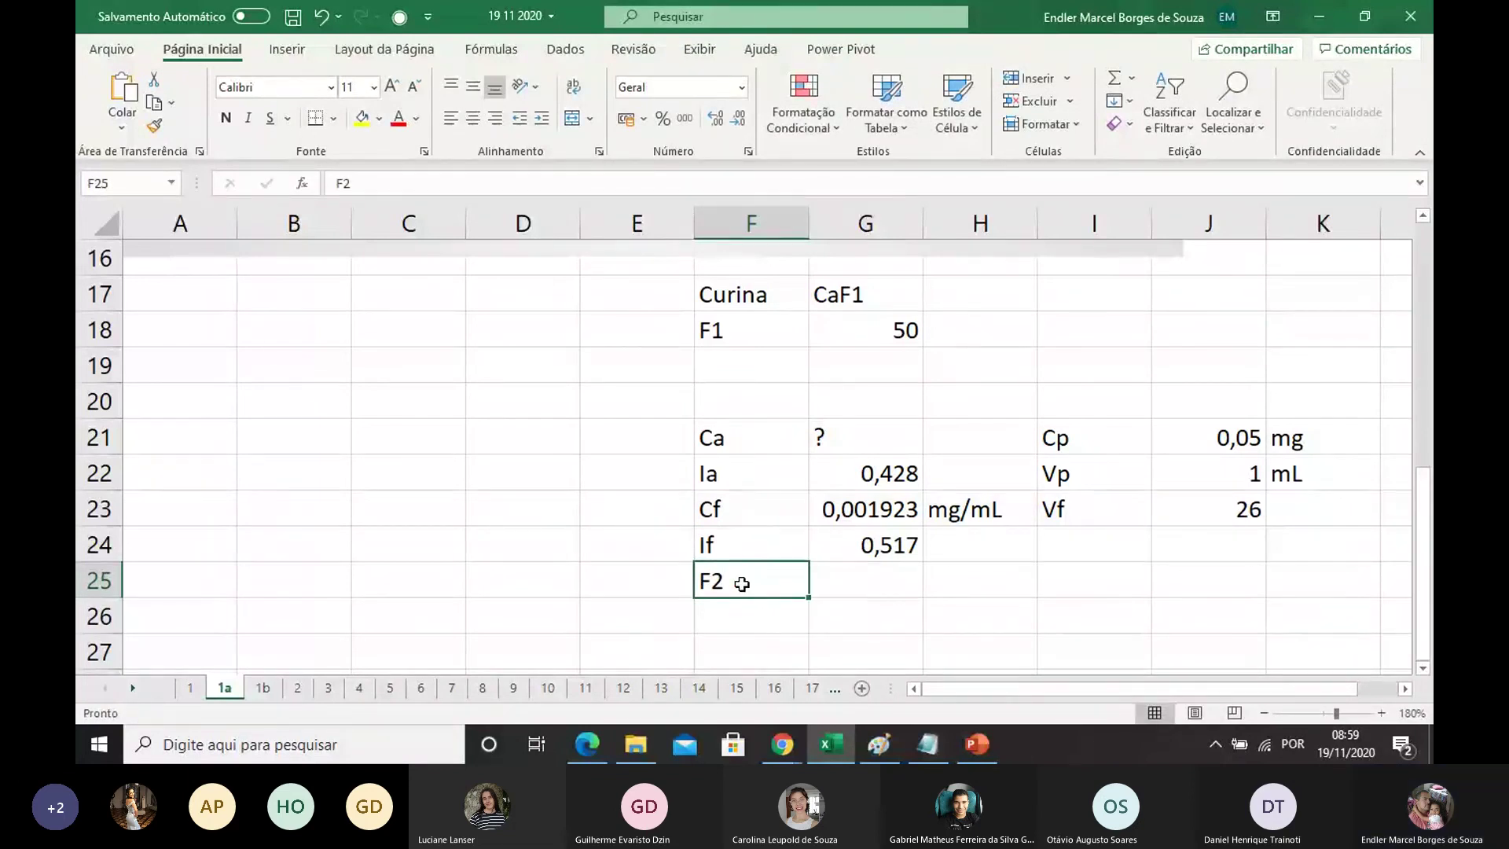
double_click(834, 584)
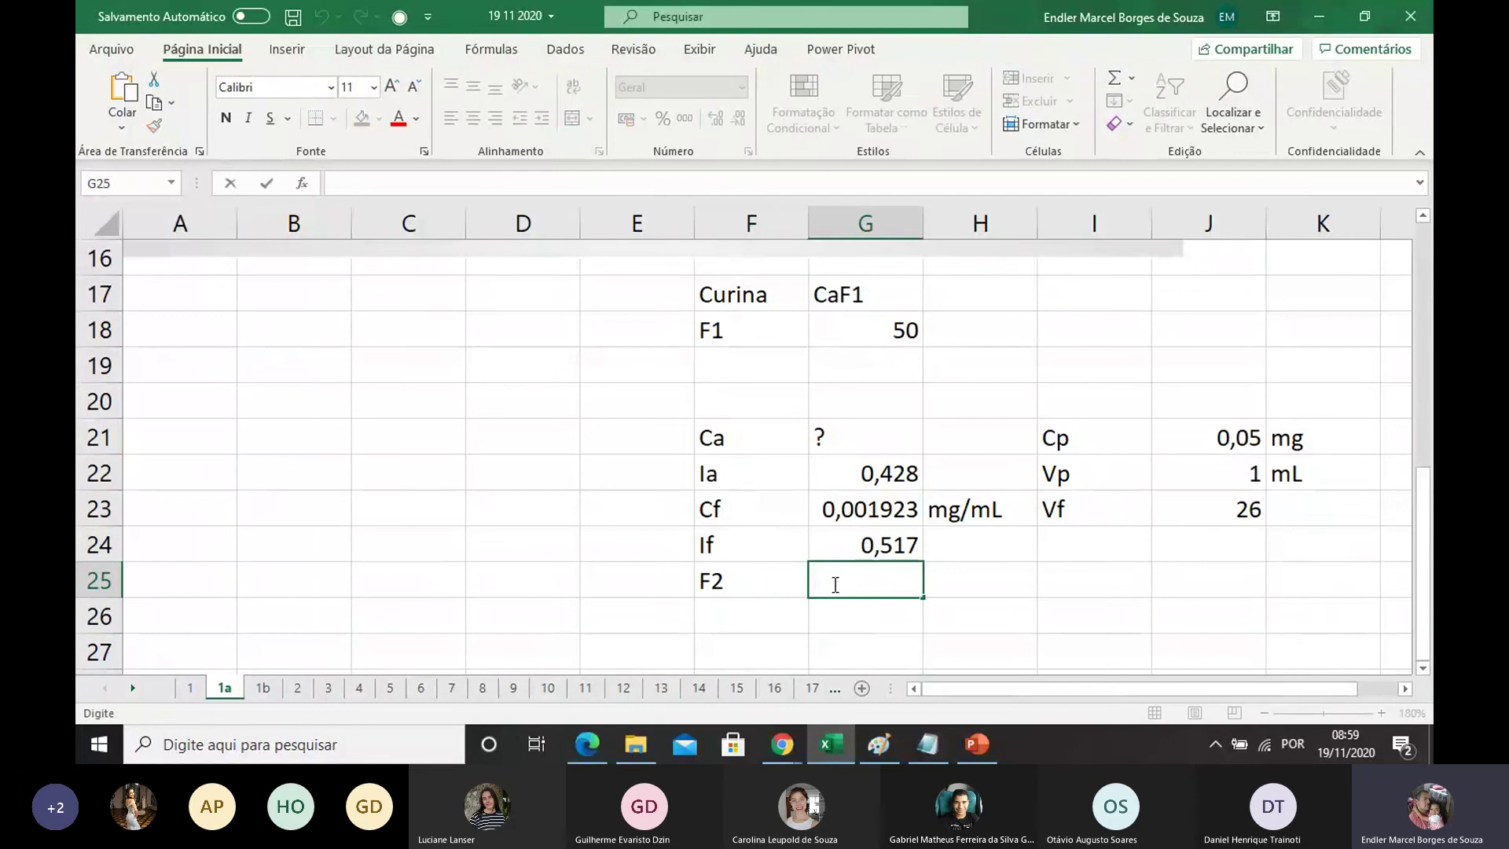
text(=25)
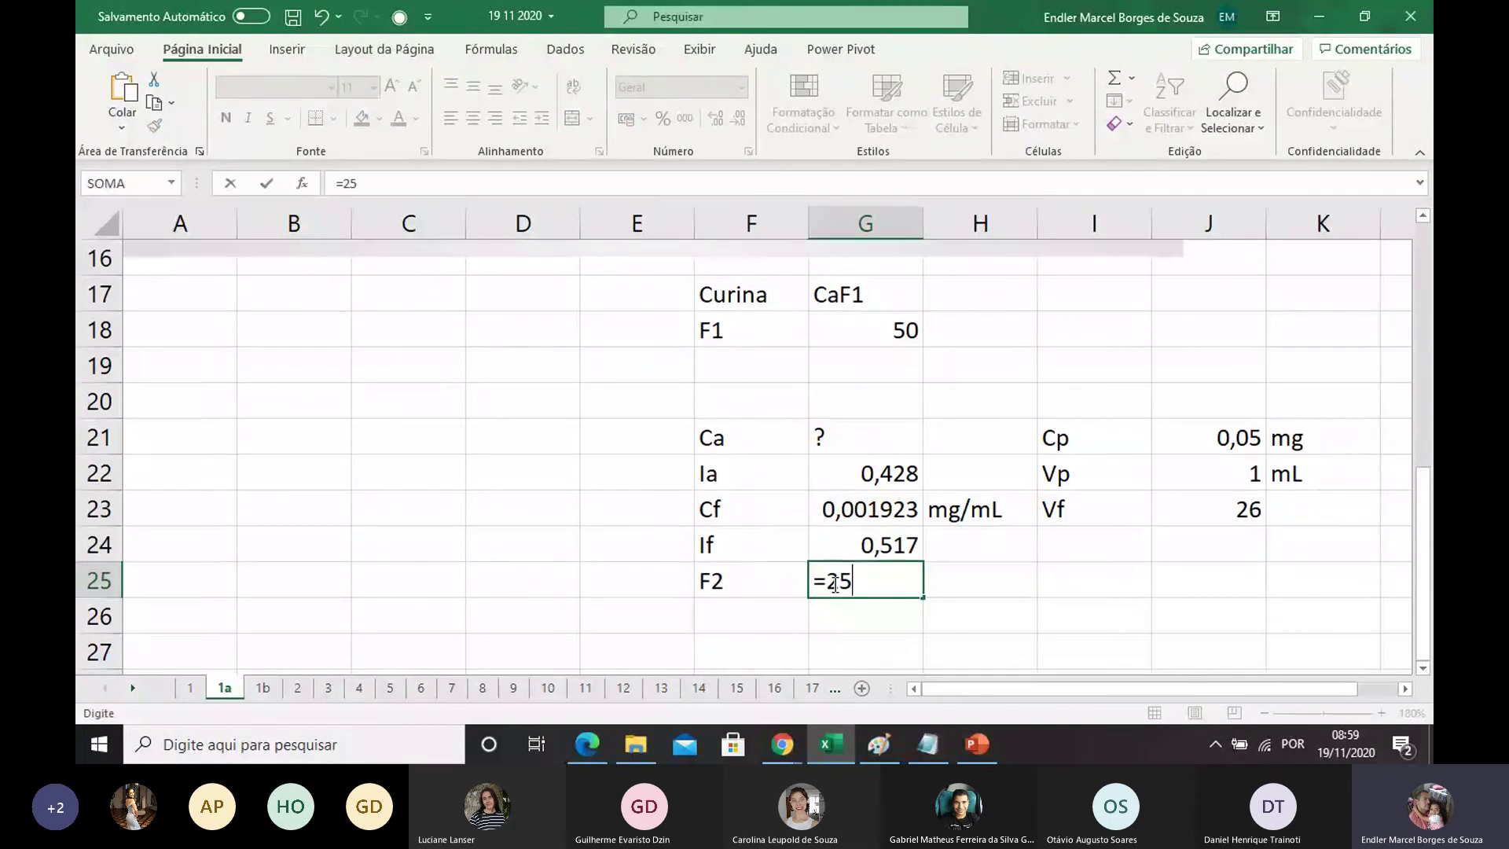
text(/26)
key(Return)
click(833, 579)
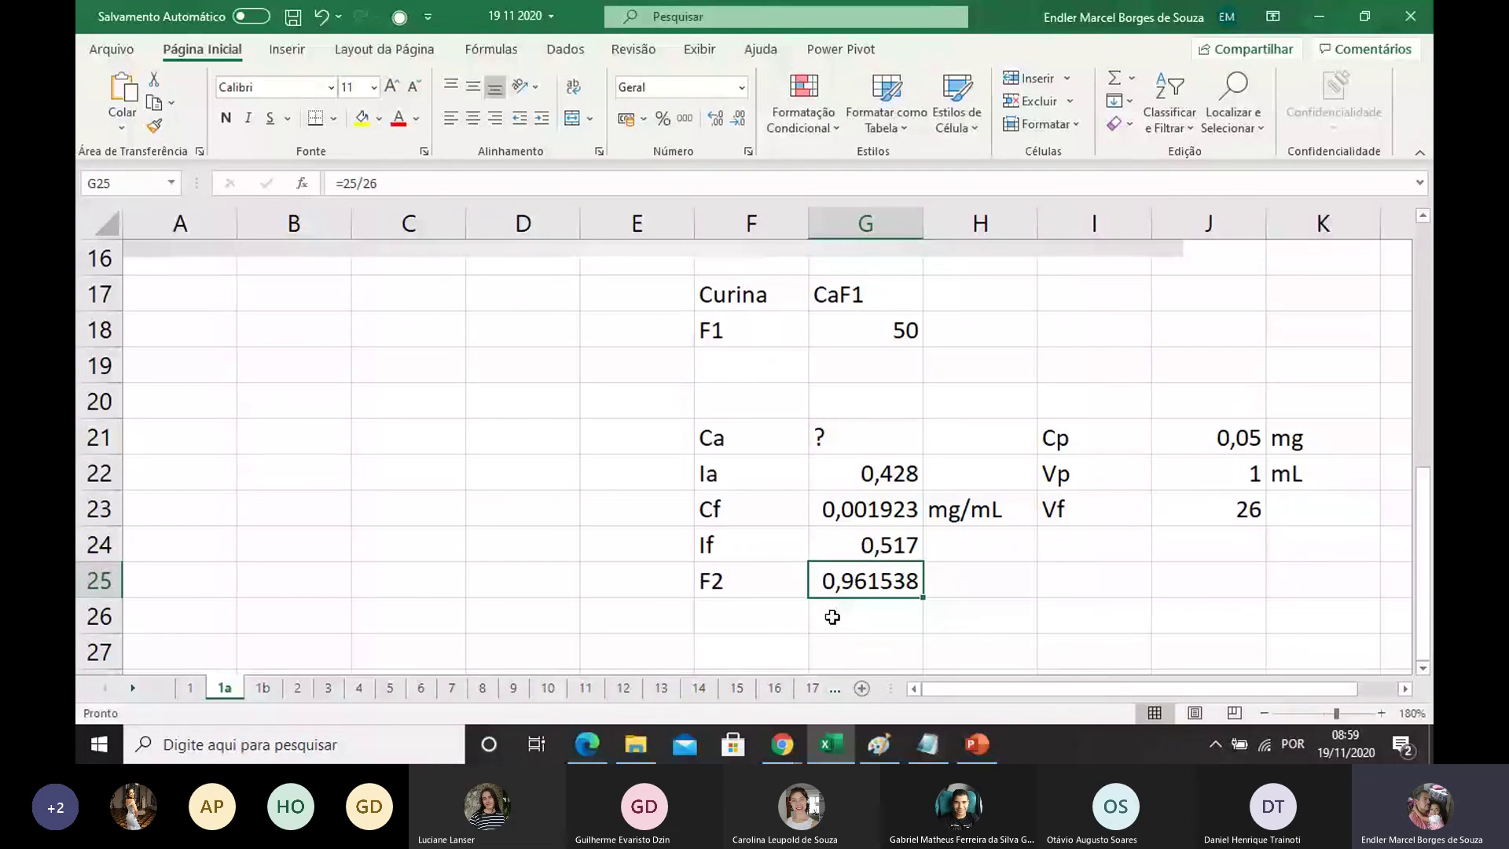
Step: Copy the Ca label and its expression CfIa/(If-IaF) from C21:D21 of sheet 1 into B21:C21 of sheet 1a
click(737, 438)
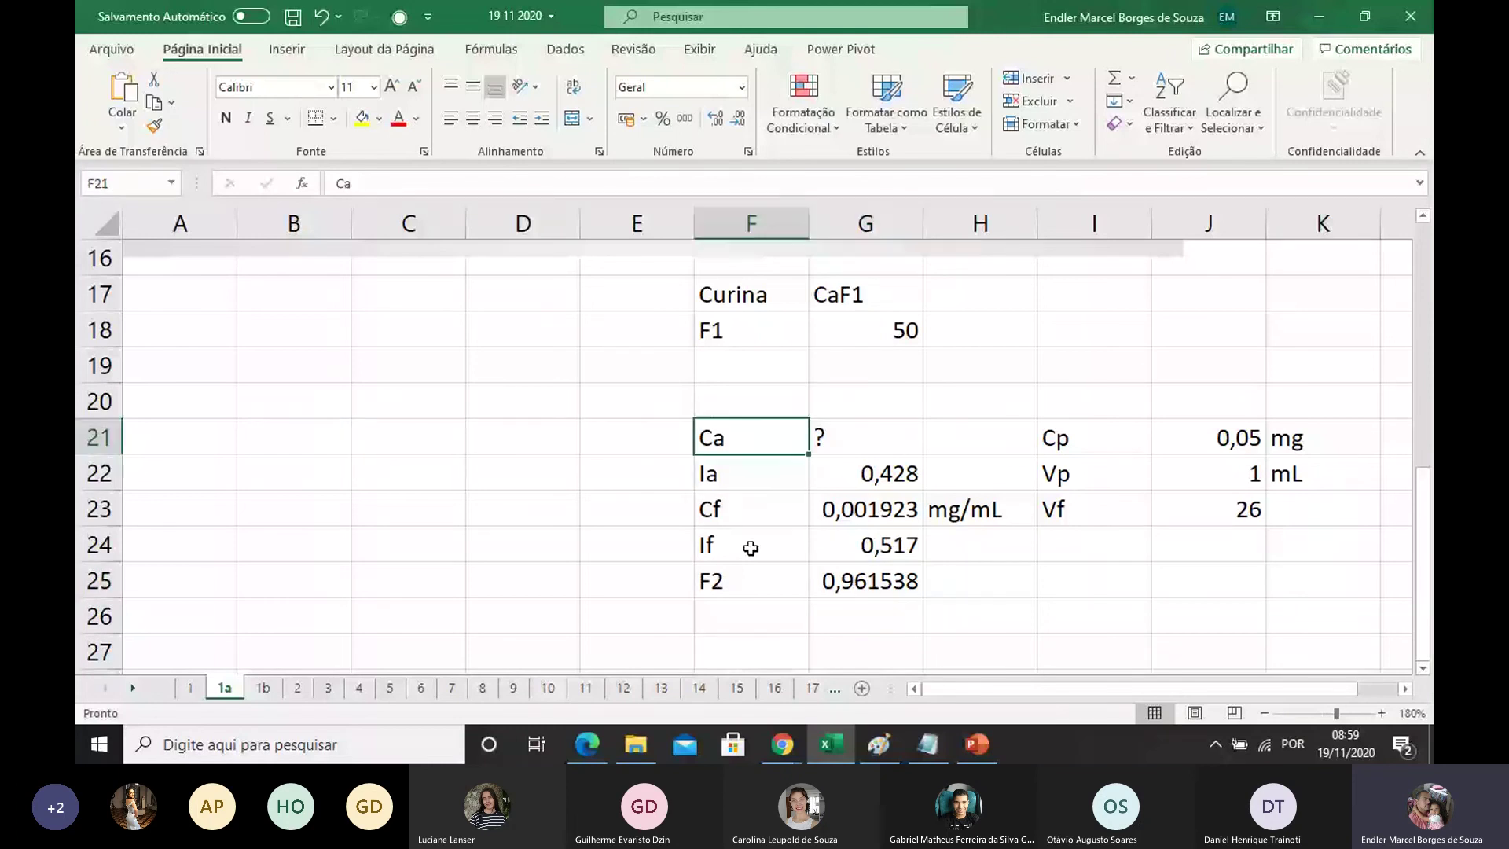
key(ctrl+Page_Up)
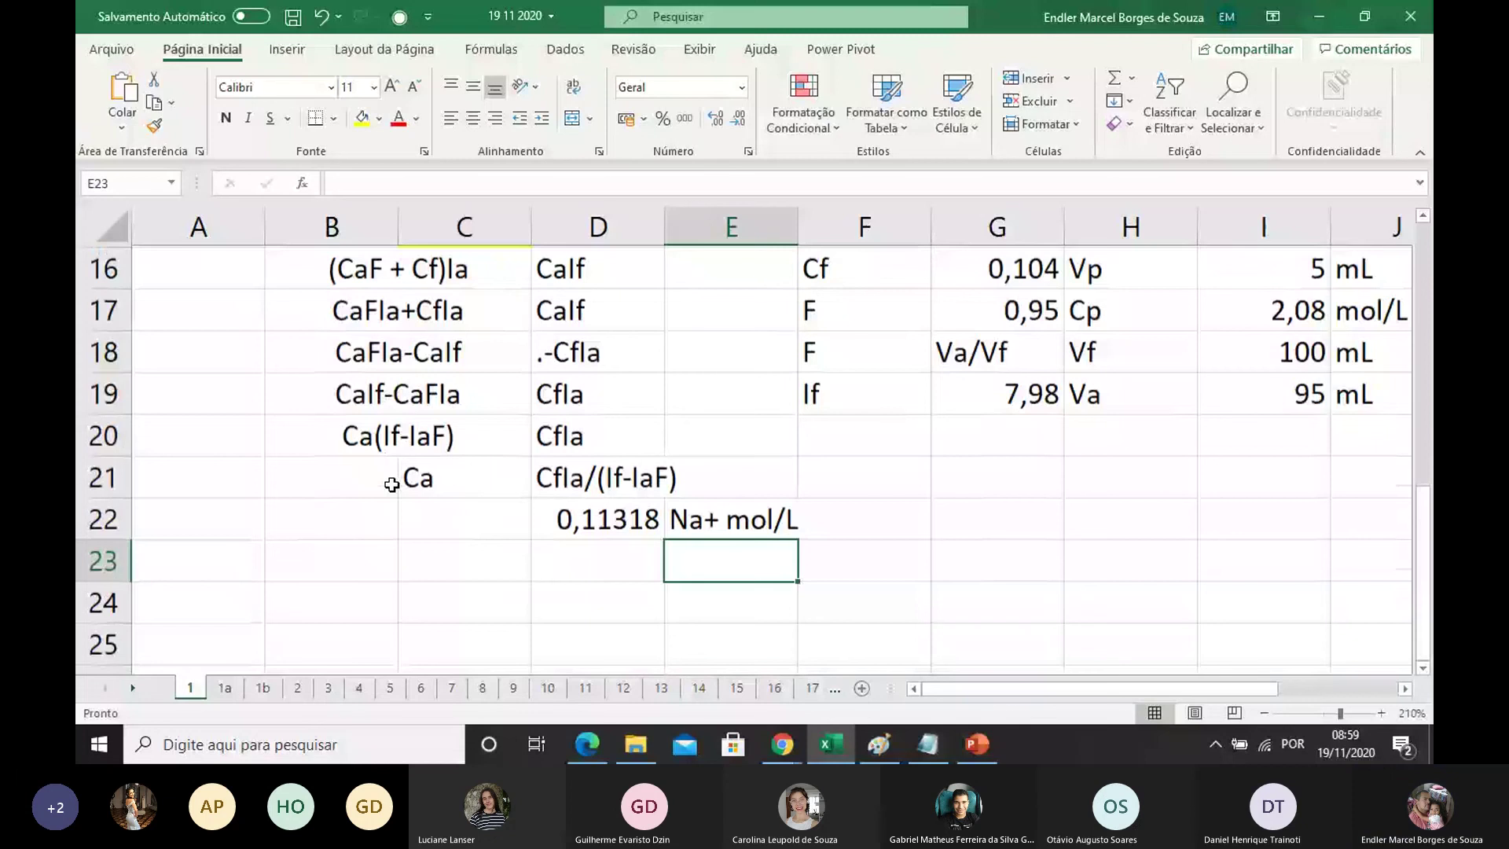
drag(391, 485, 638, 475)
key(ctrl+c)
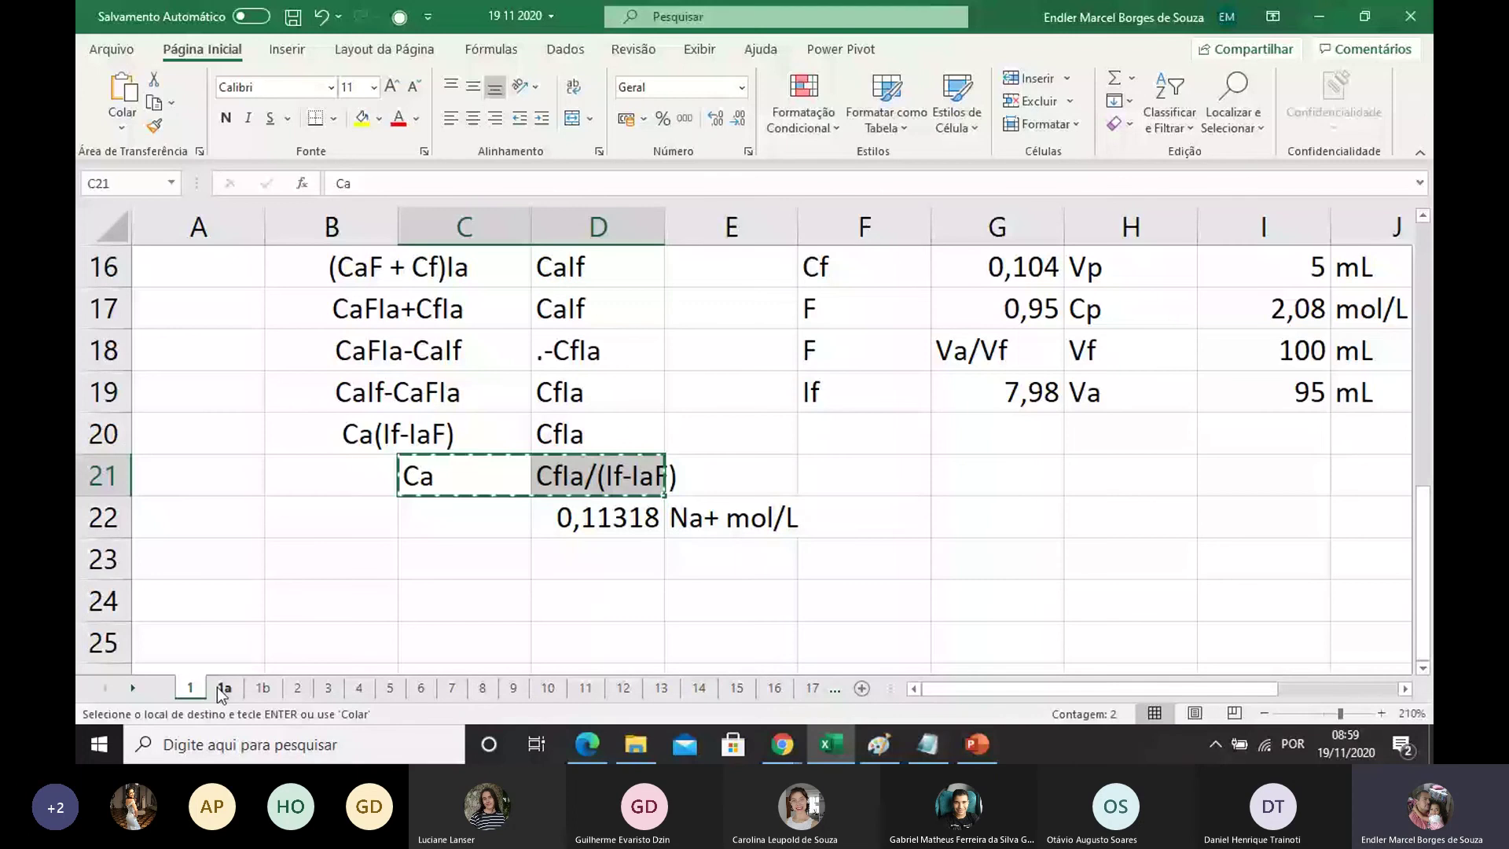
scroll(498, 404, up, 2)
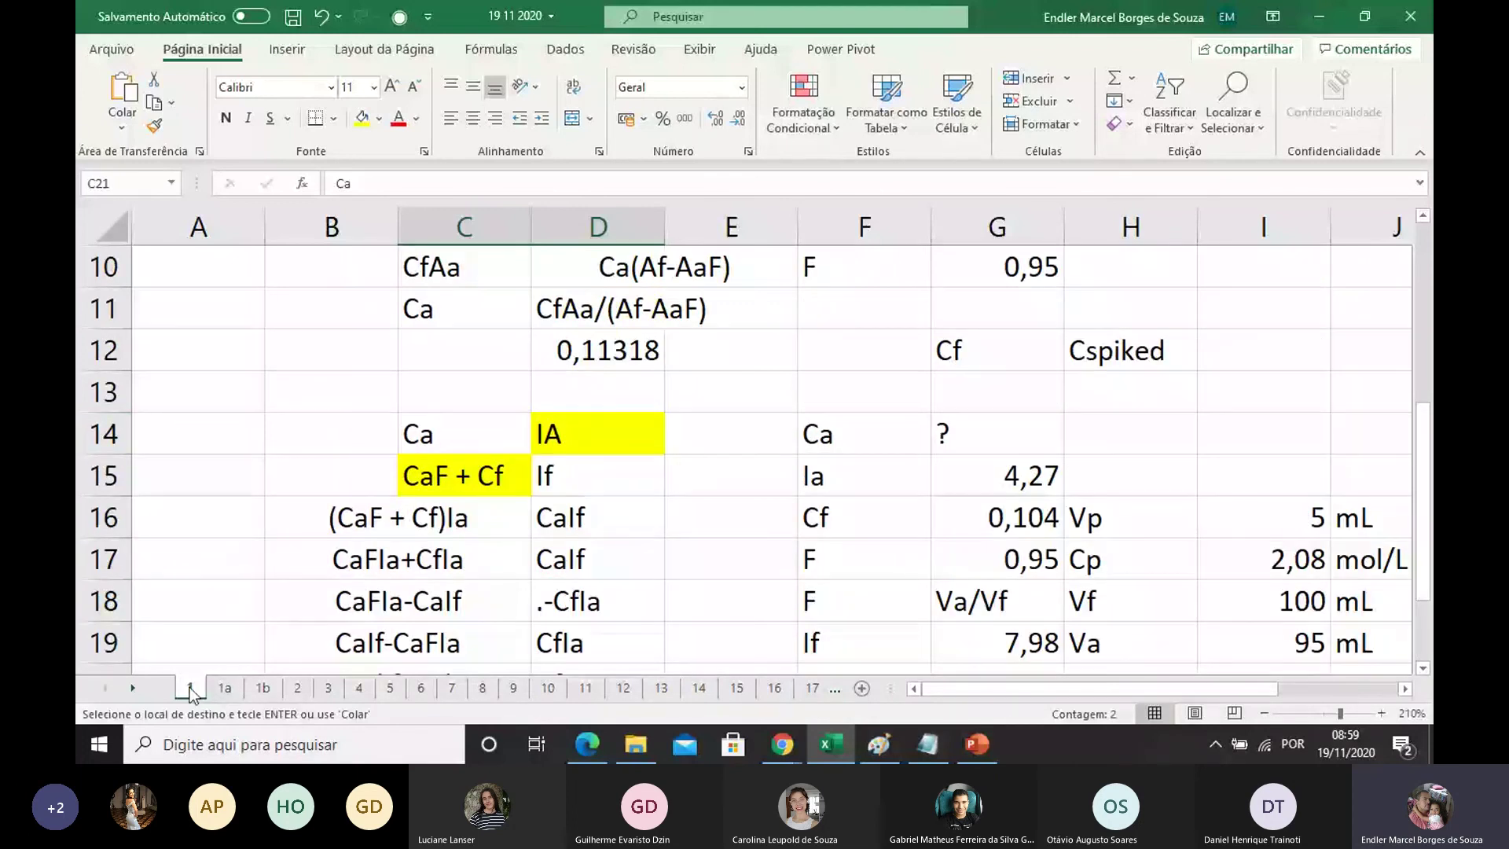
scroll(361, 442, down, 1)
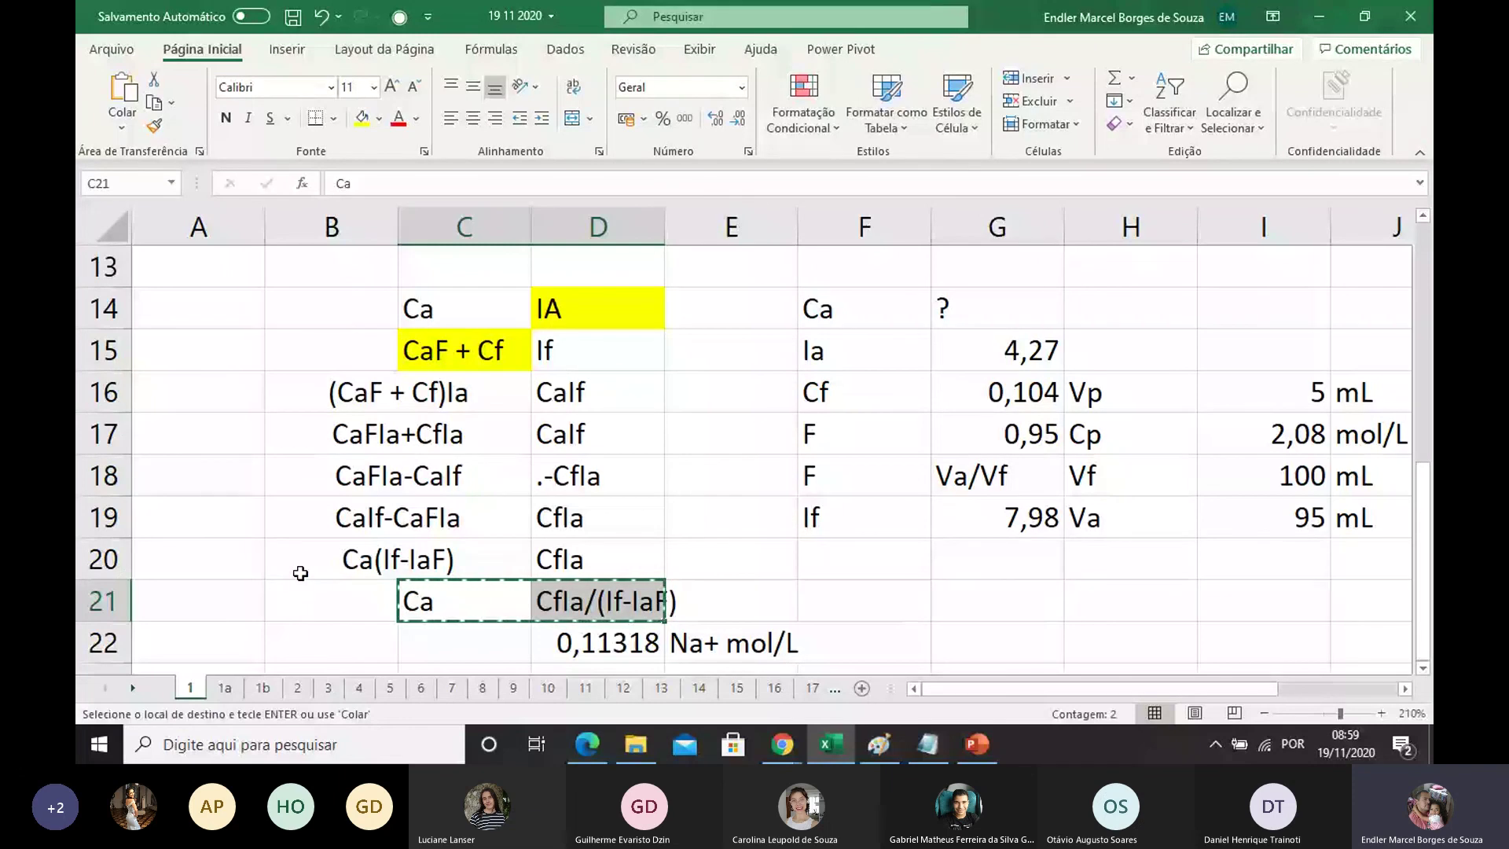
click(231, 694)
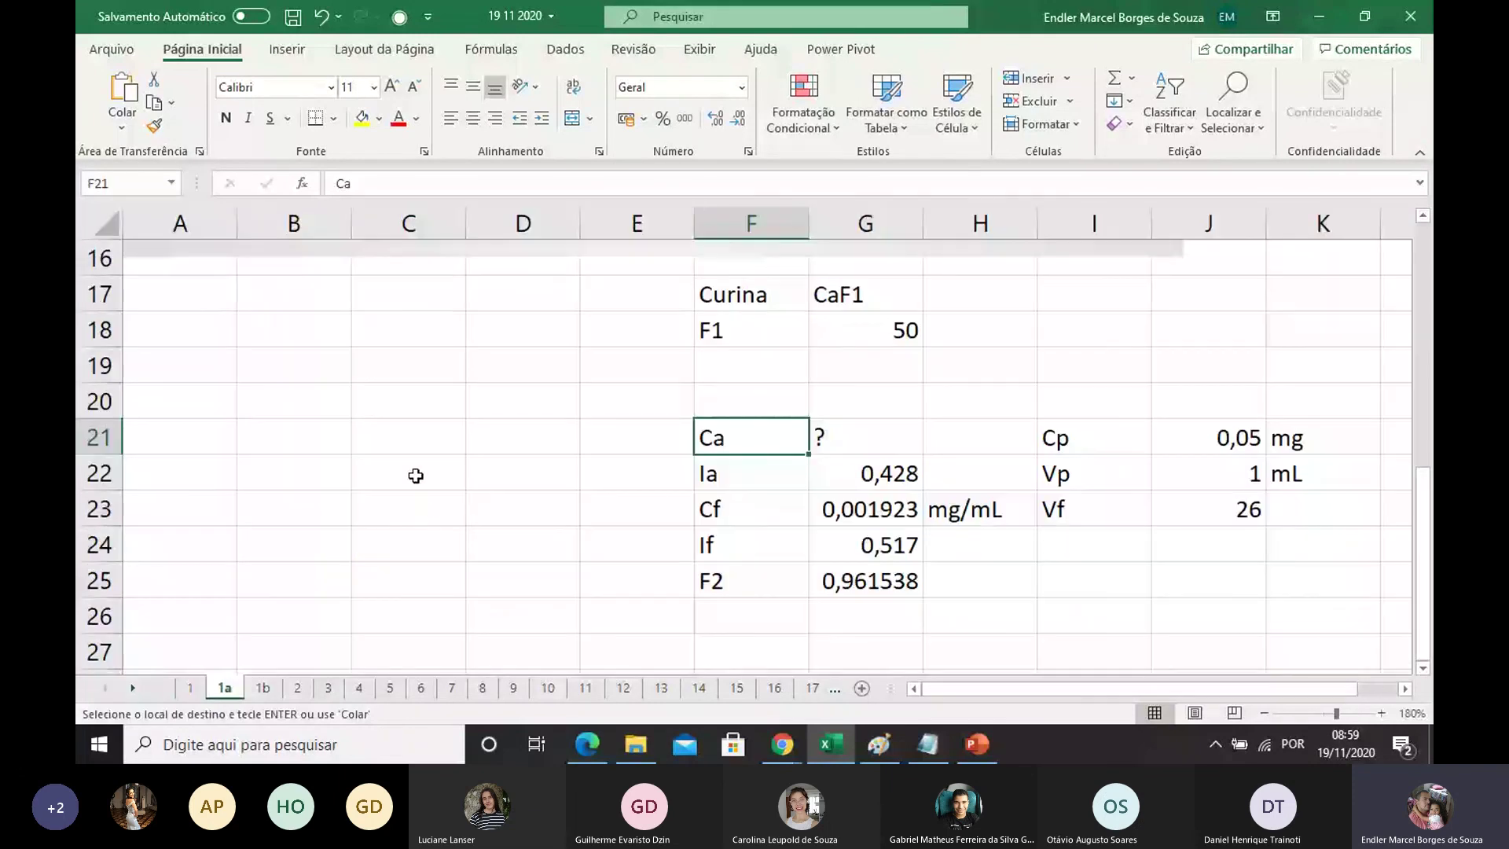
click(336, 436)
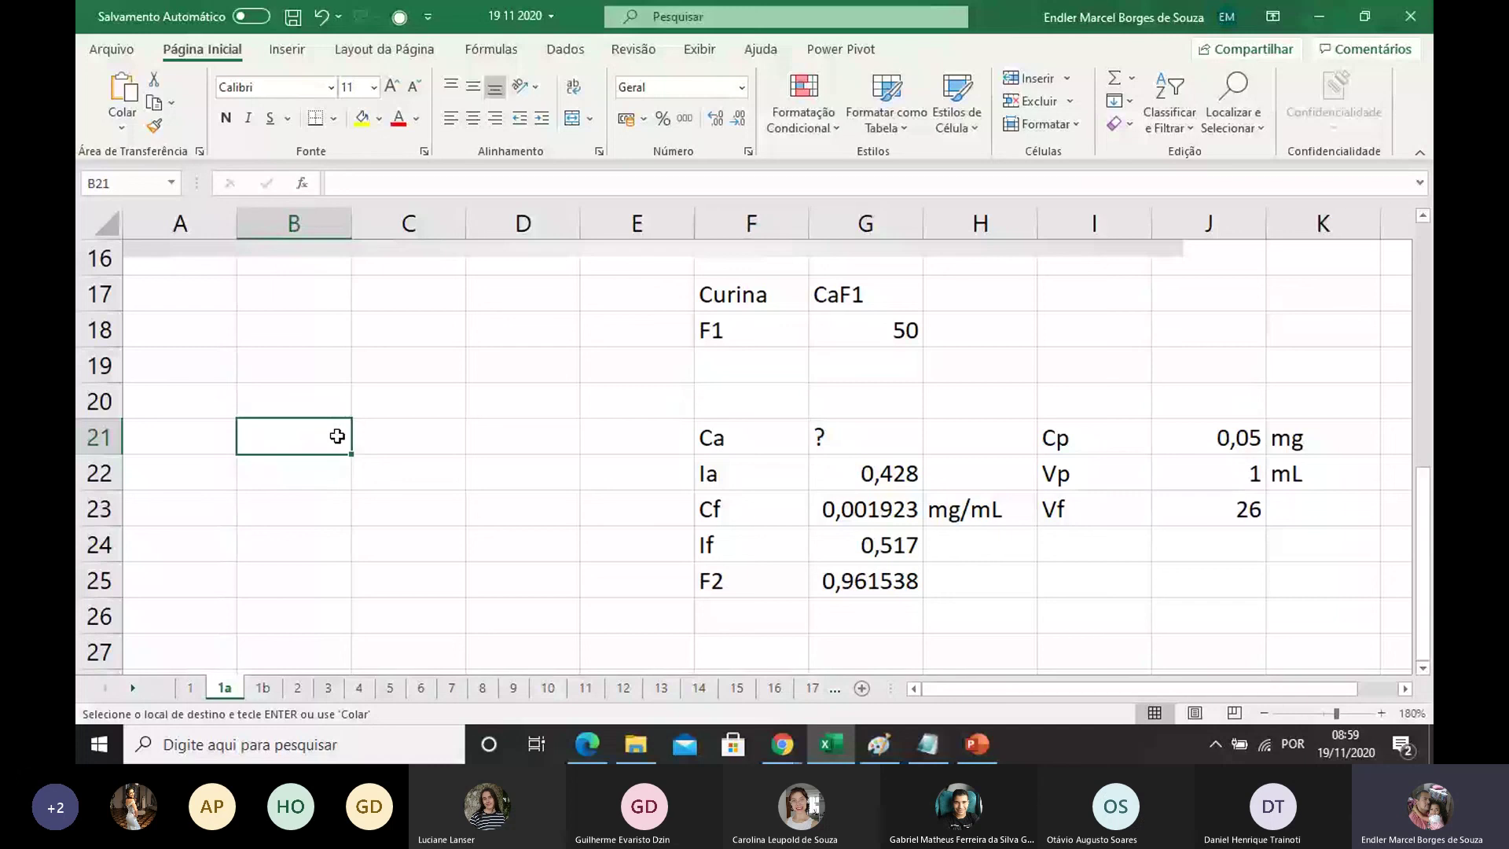
key(ctrl+v)
click(399, 552)
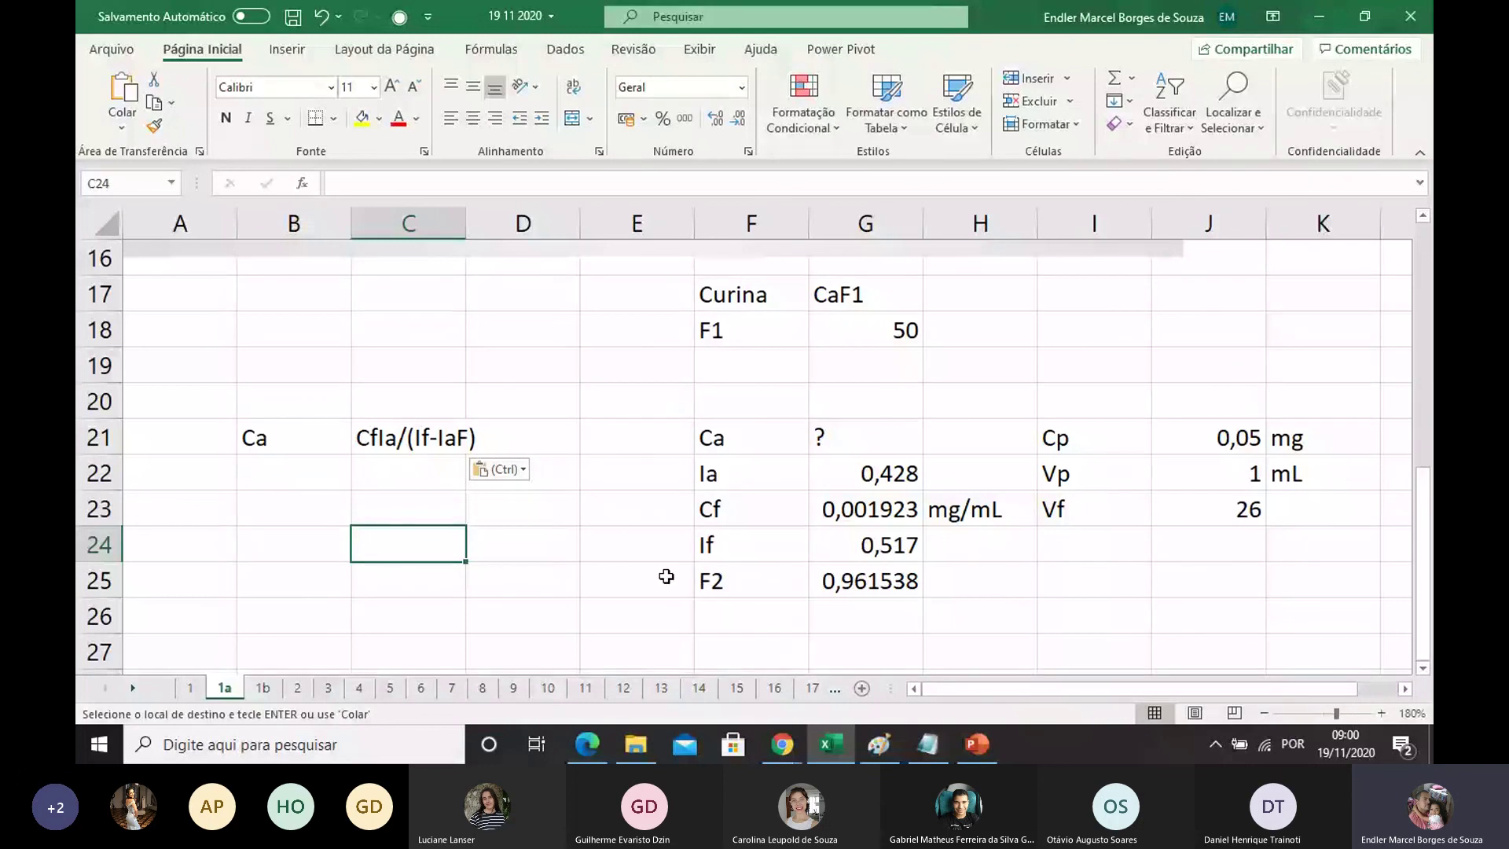
Step: Go through sheets 17 to 19, viewing the internal-standard exercises on water content and potassium determination
click(817, 690)
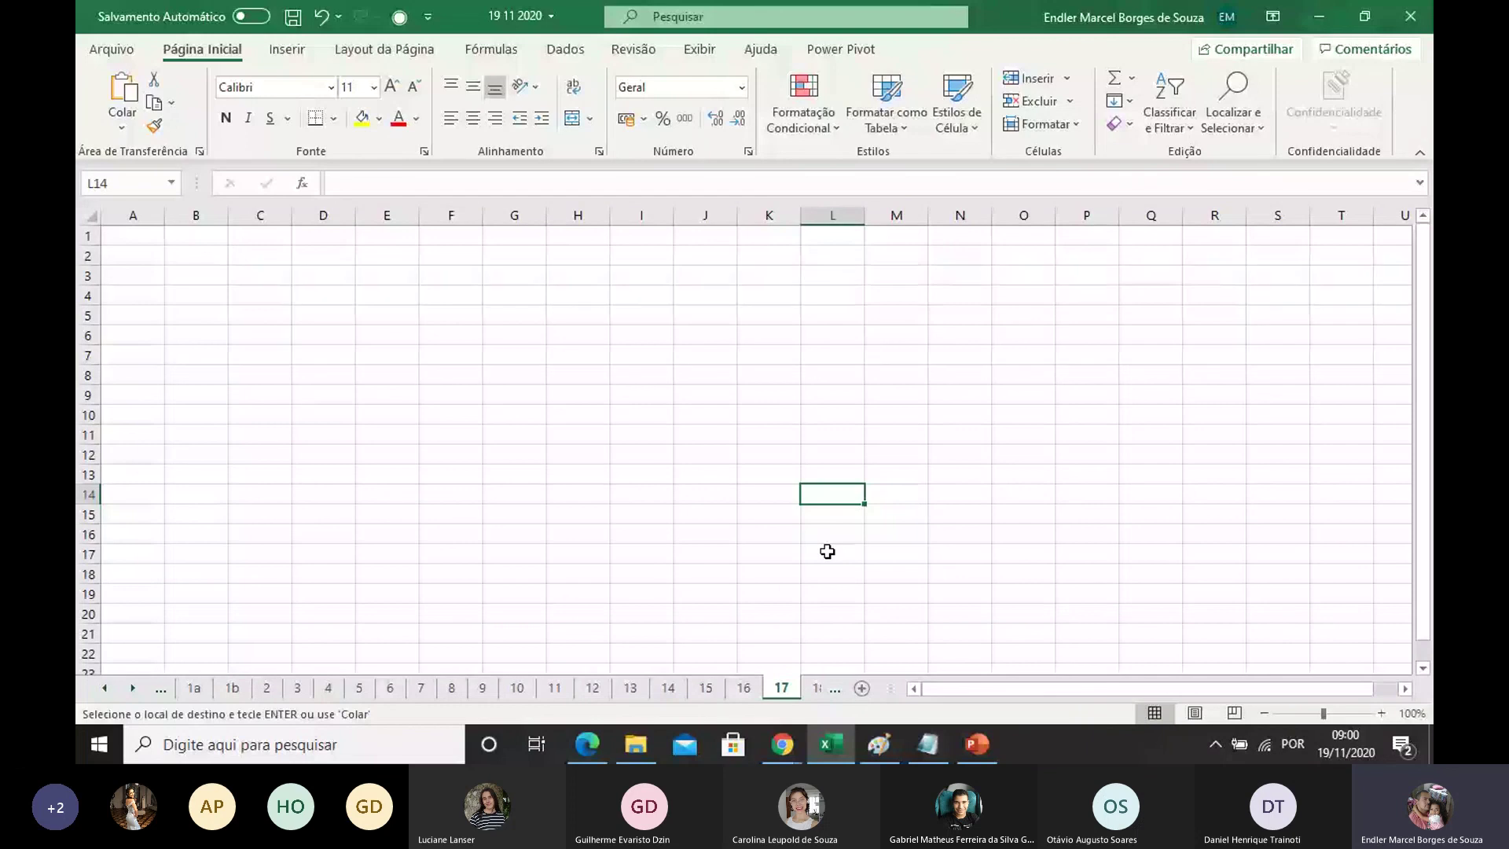
click(817, 688)
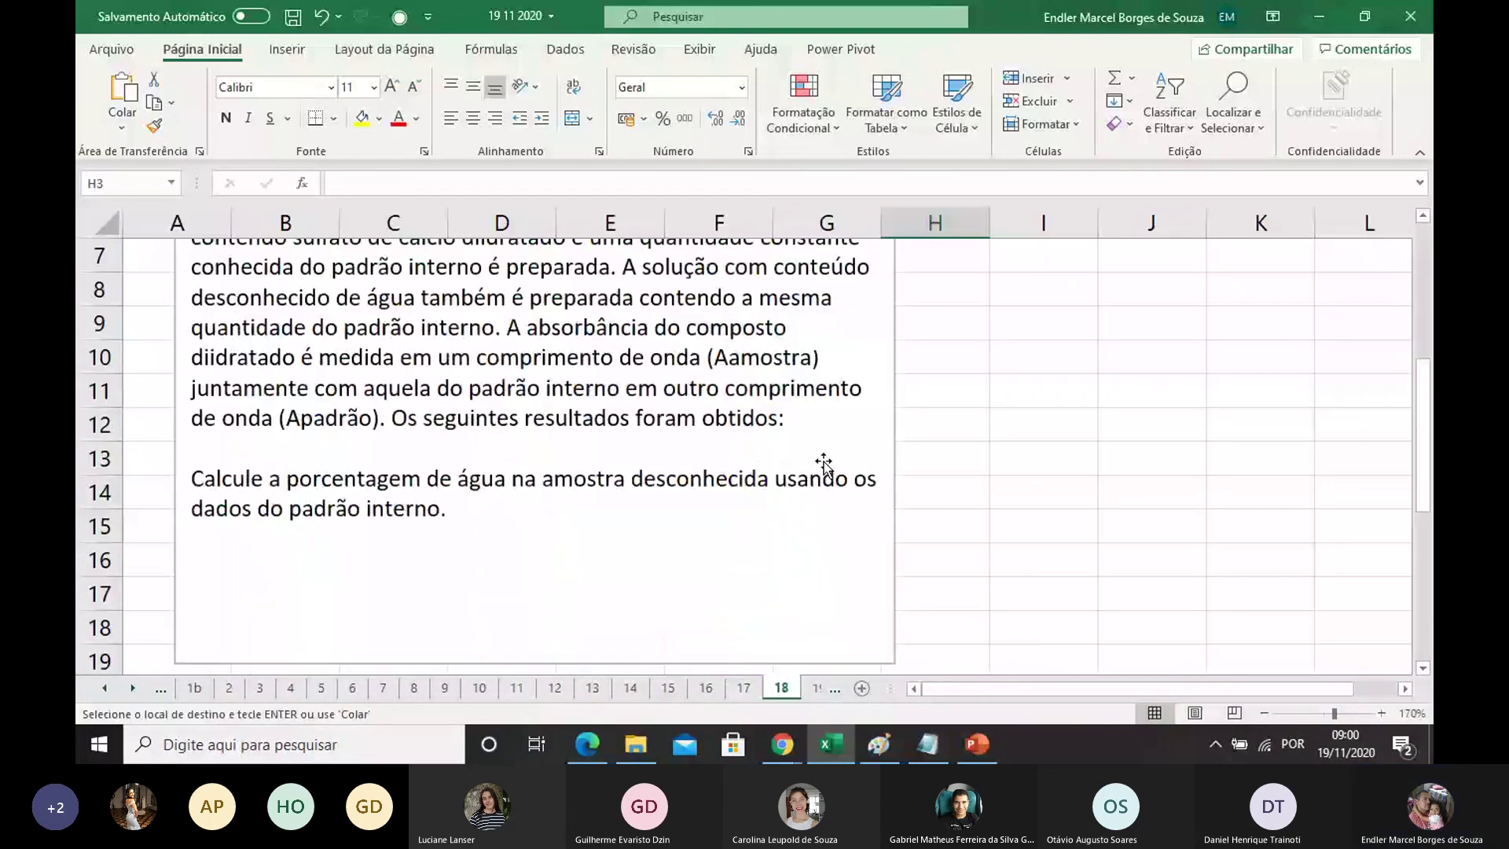
scroll(823, 464, up, 2)
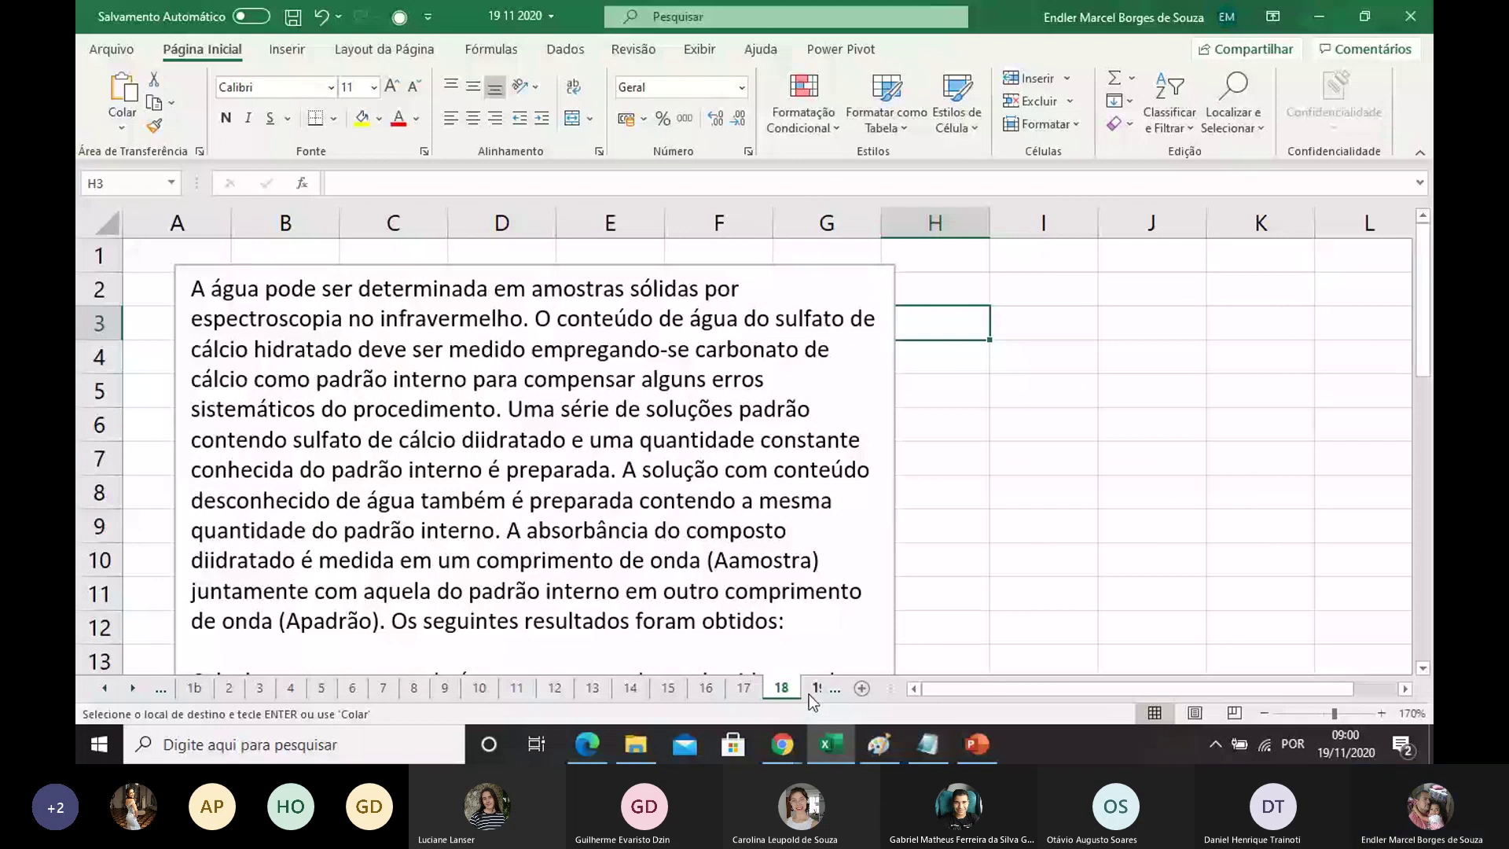
click(806, 694)
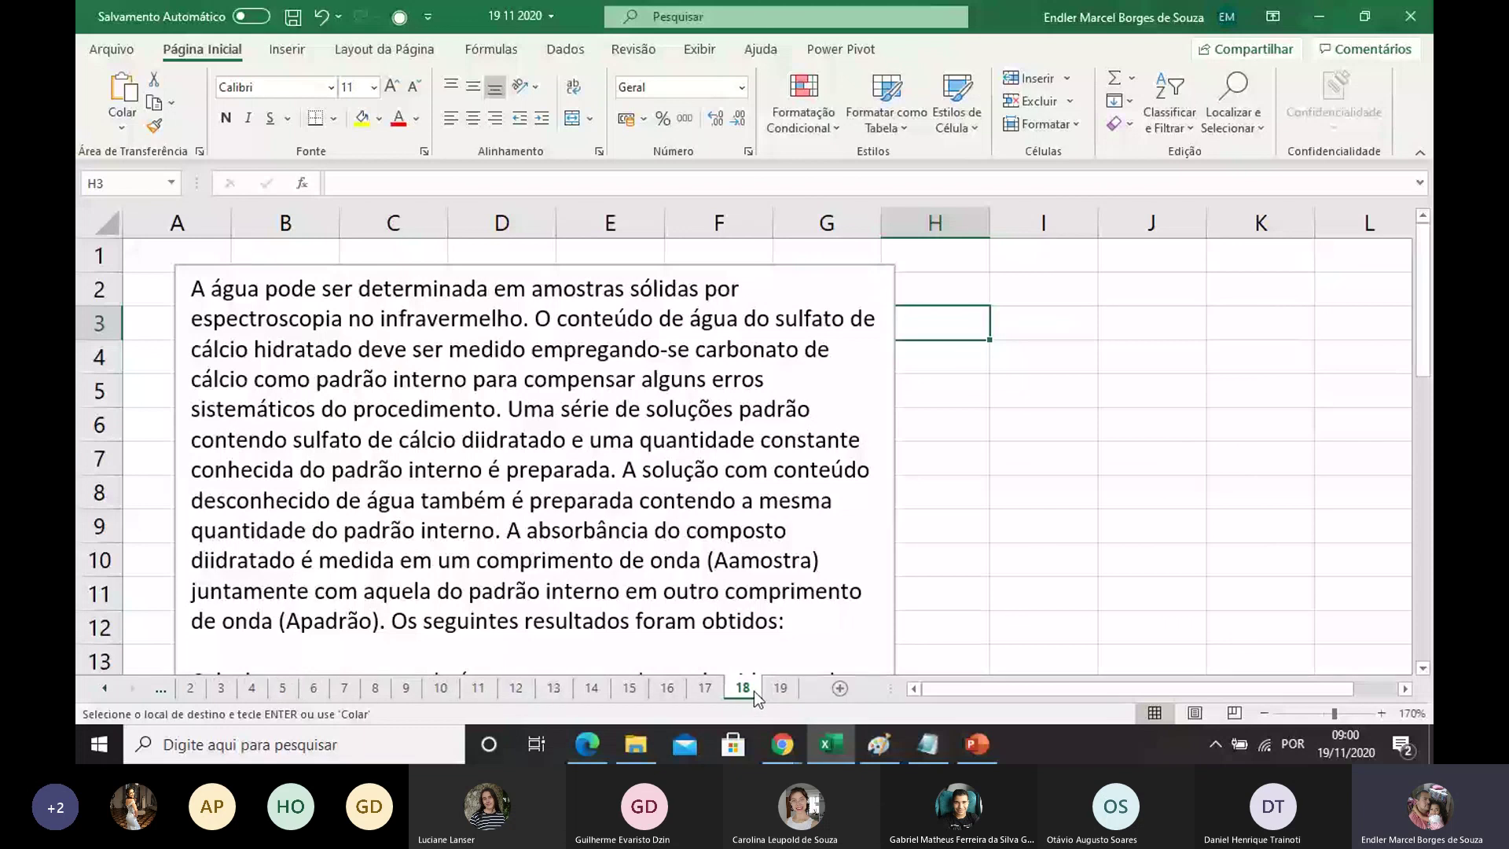
click(780, 692)
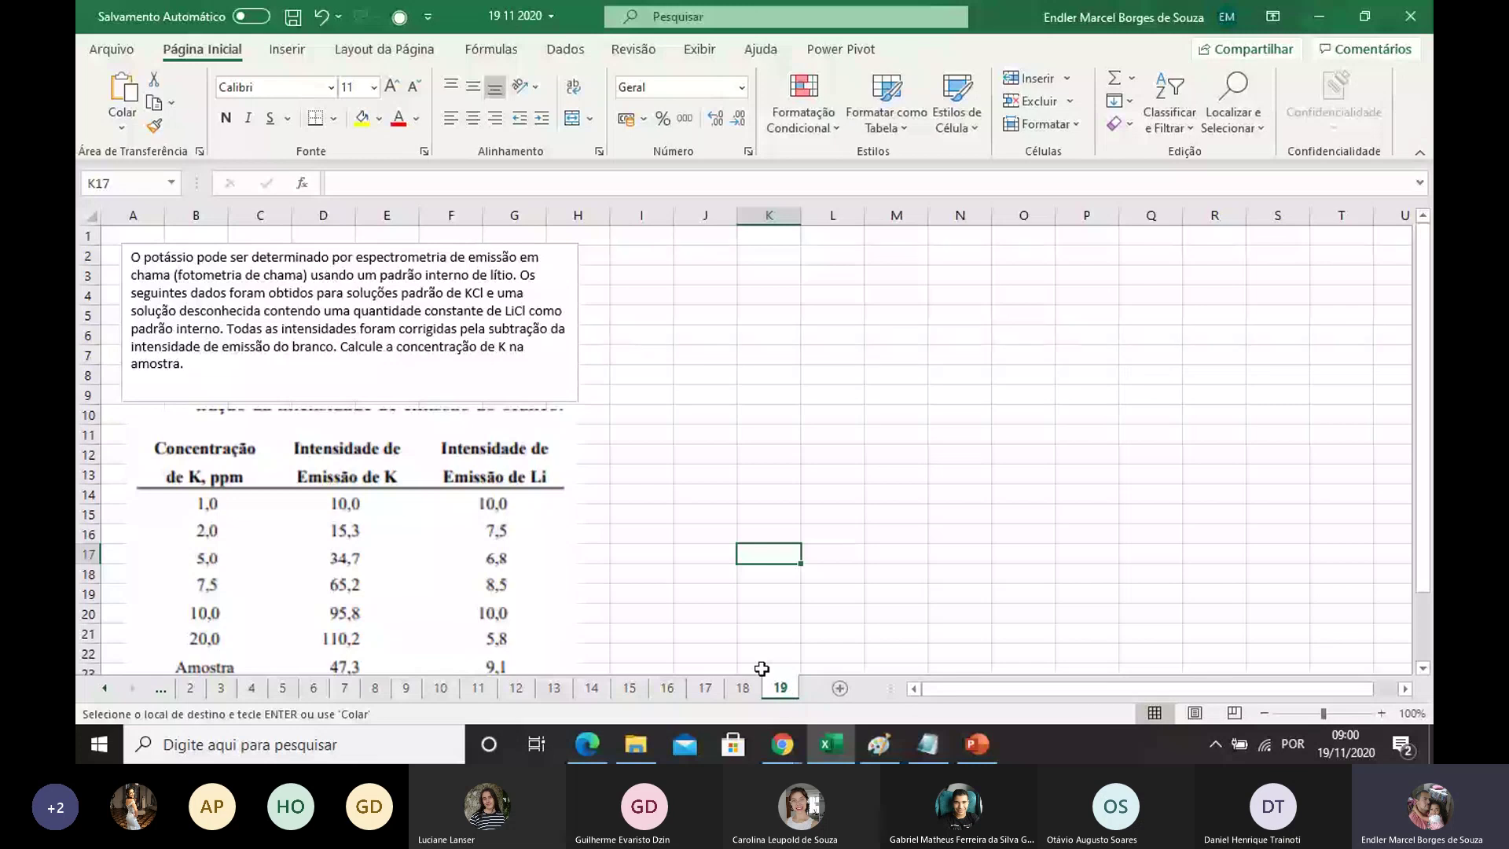
Step: Switch to the Microsoft Teams meeting in Chrome and stop sharing the screen
click(782, 744)
click(756, 654)
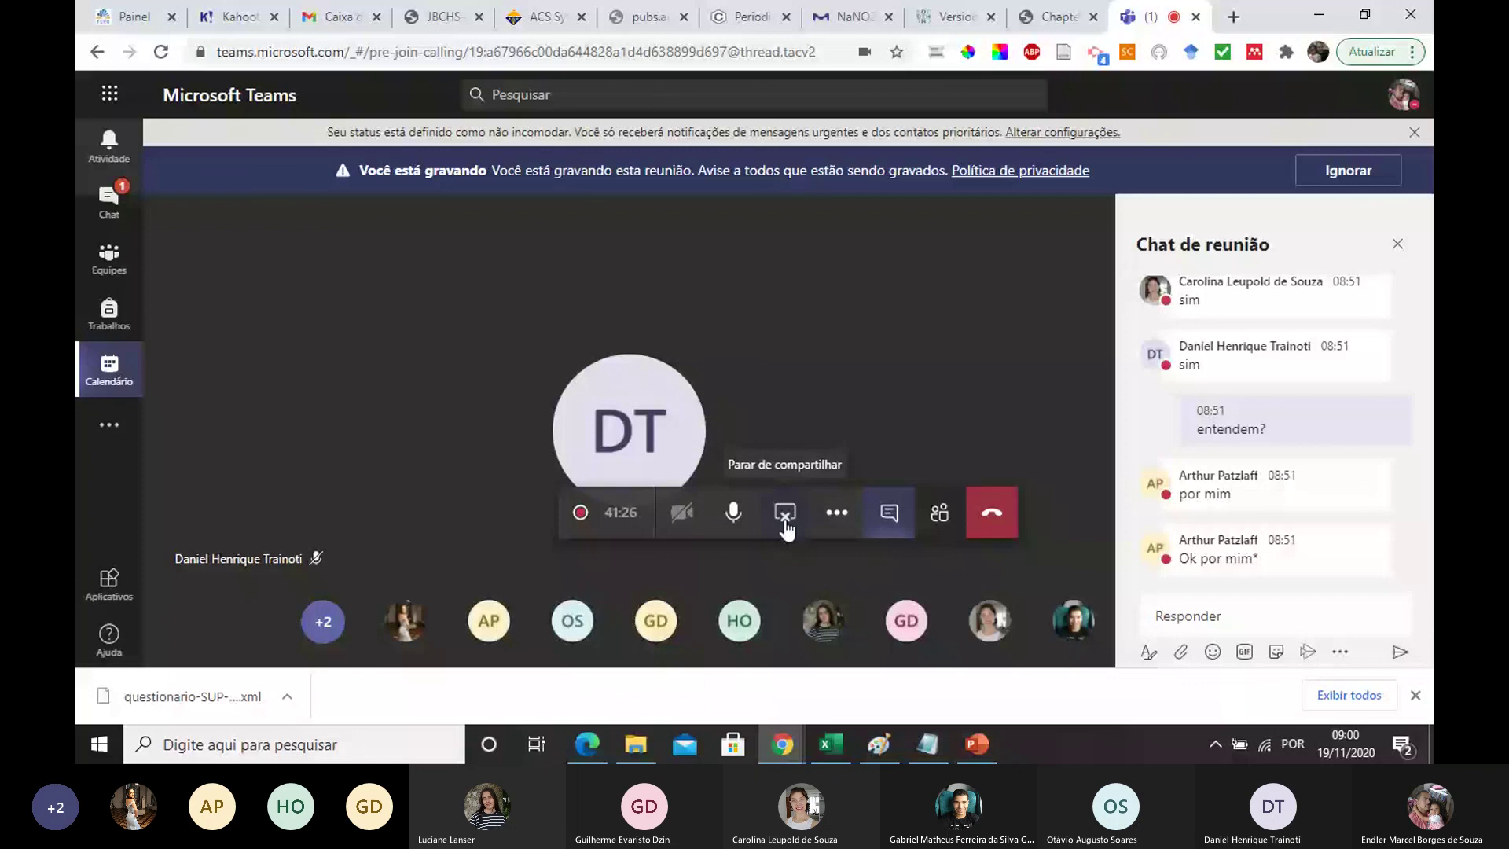
click(785, 522)
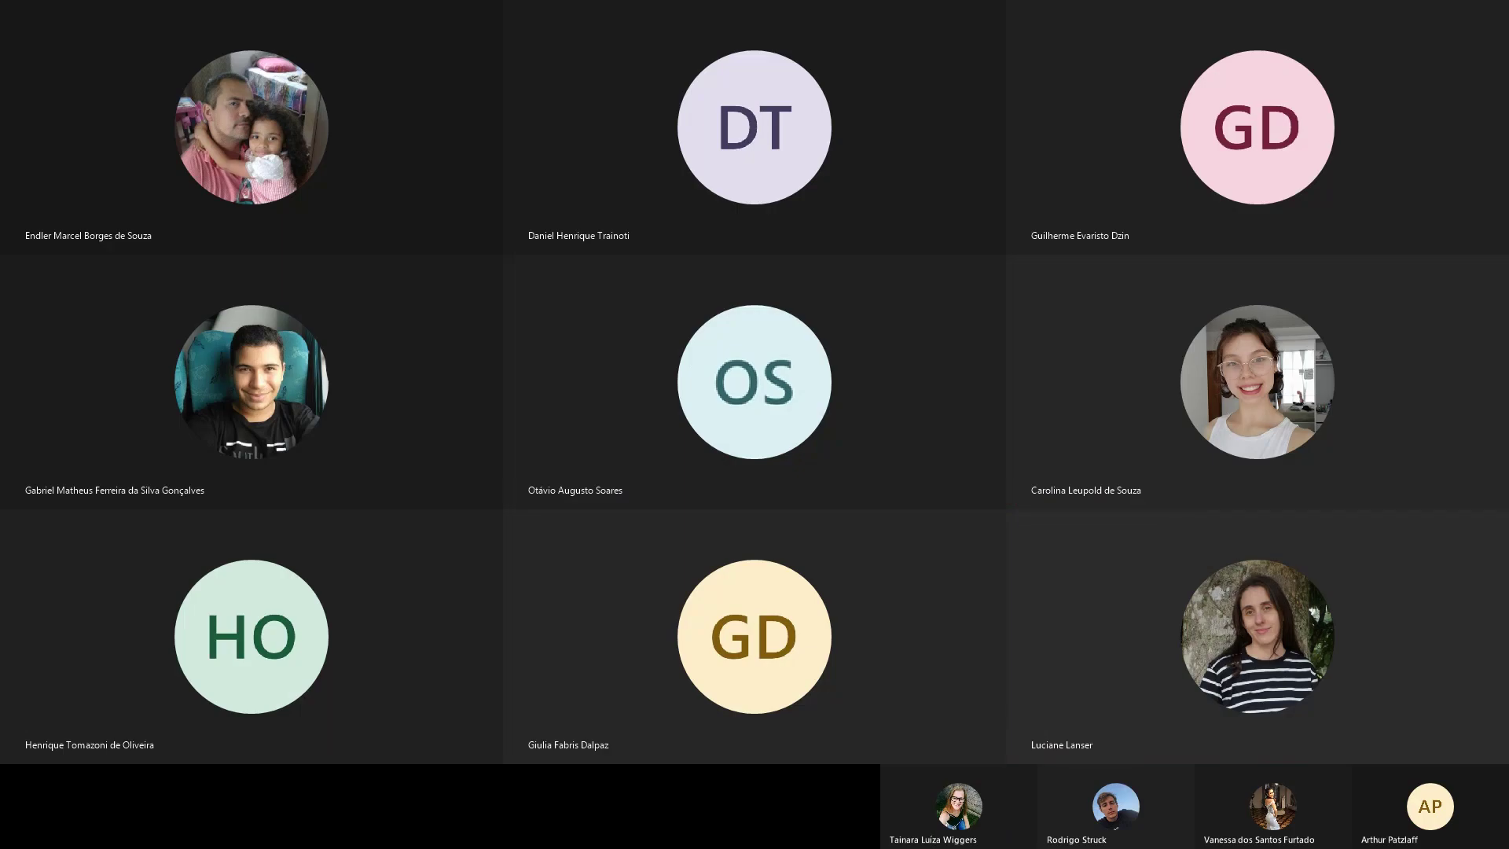